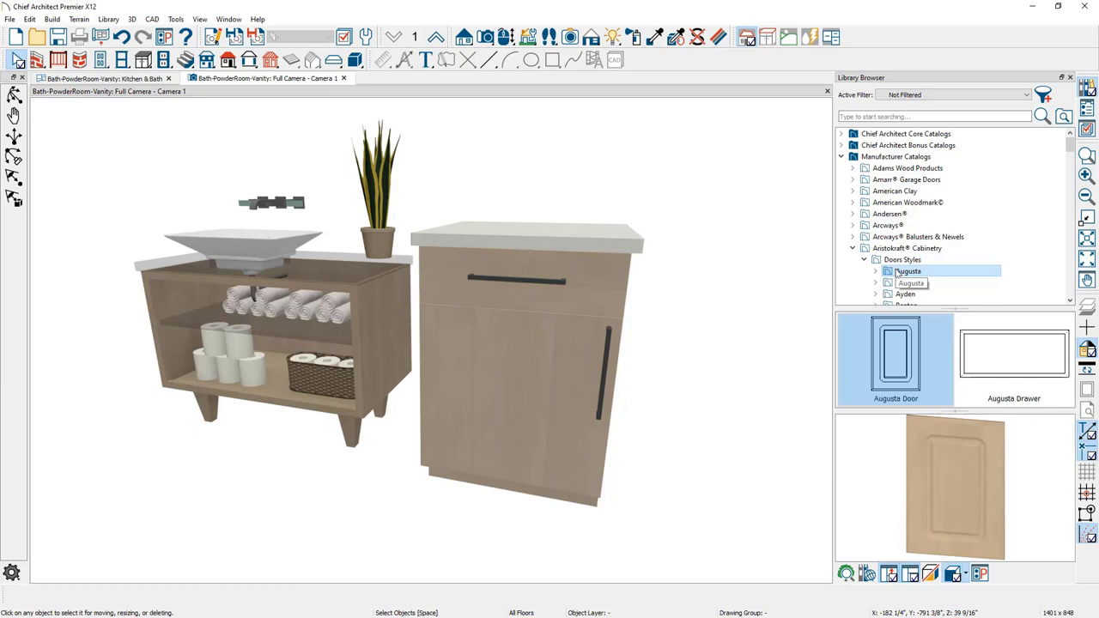
Apply the Augusta door and Augusta drawer styles from the Aristokraft library to the base cabinet's door and drawer fronts.
left_click(881, 336)
left_click(572, 366)
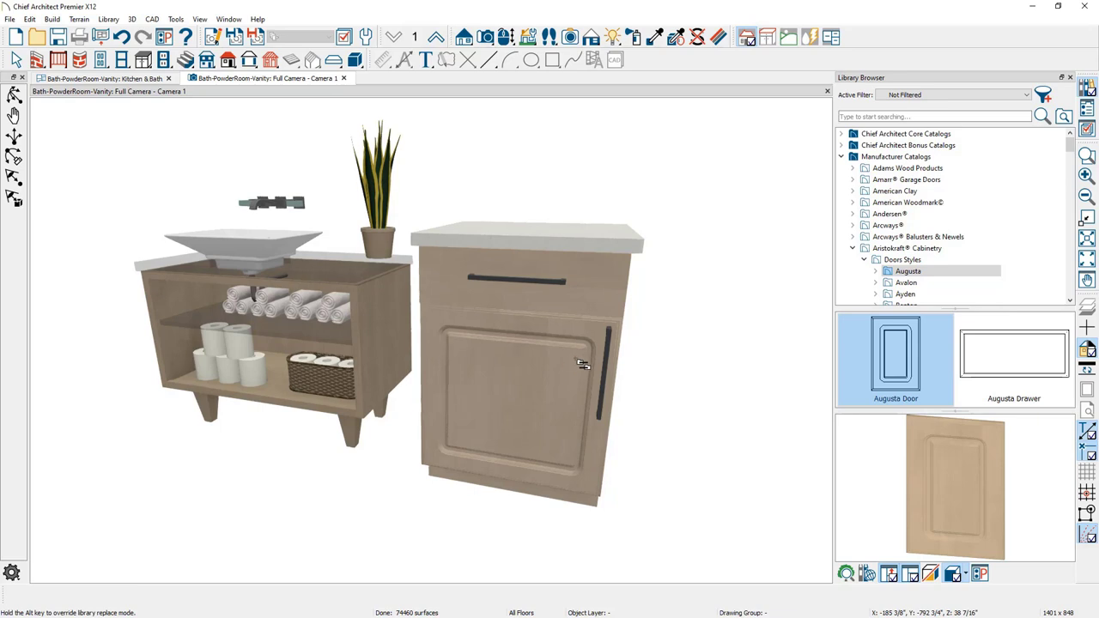
left_click(585, 284)
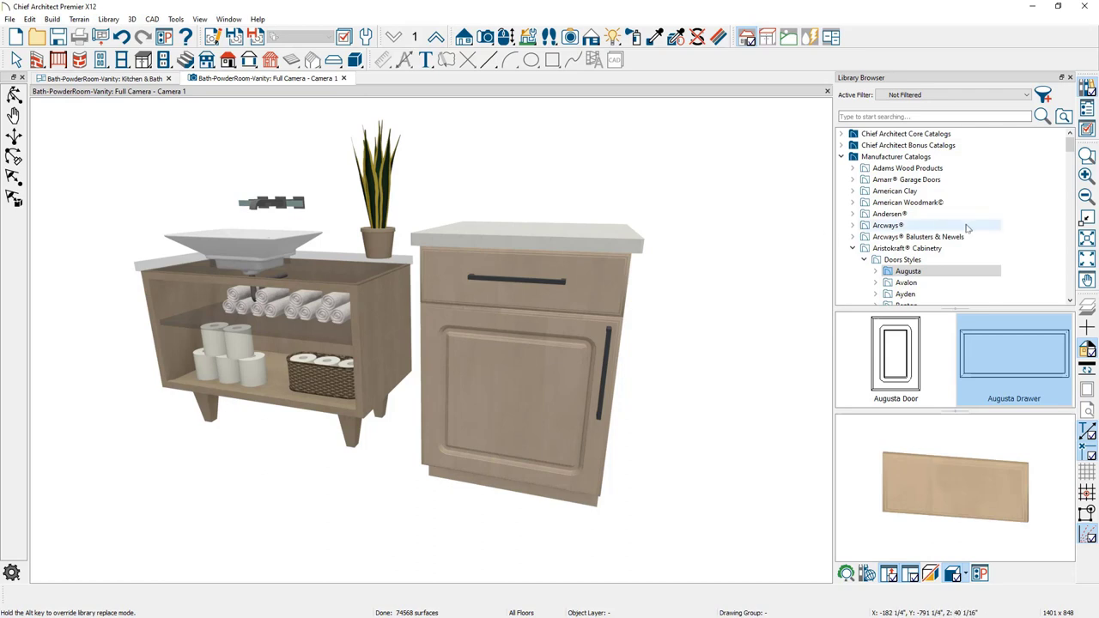
Paint the base cabinet's countertop with the Bentley material from the Cambria Designs library.
left_click_drag(1071, 149, 1072, 188)
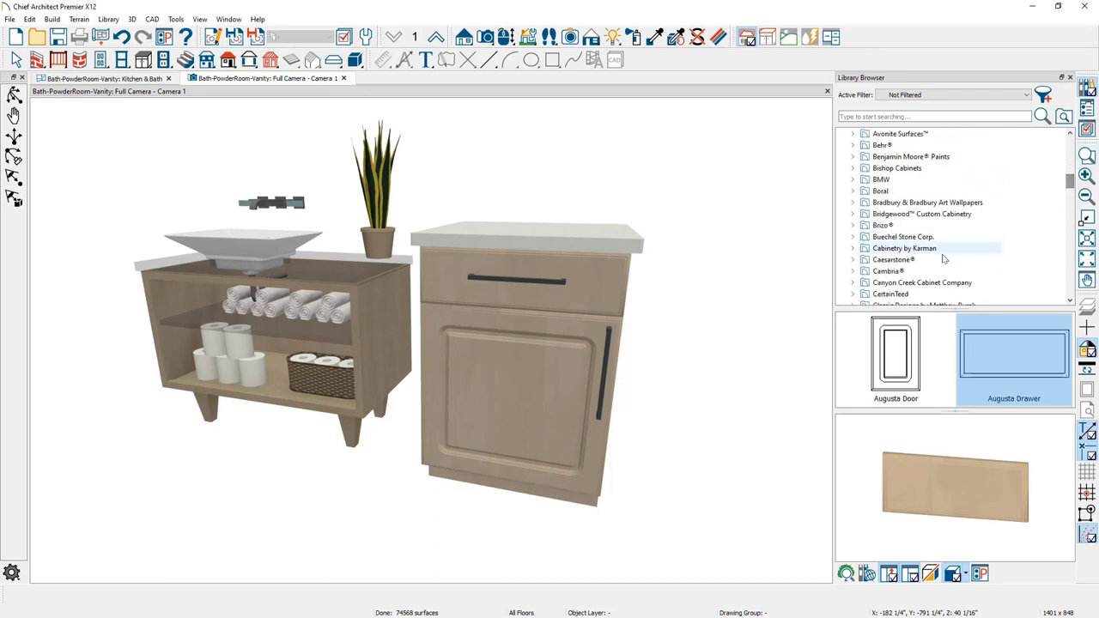
left_click(900, 272)
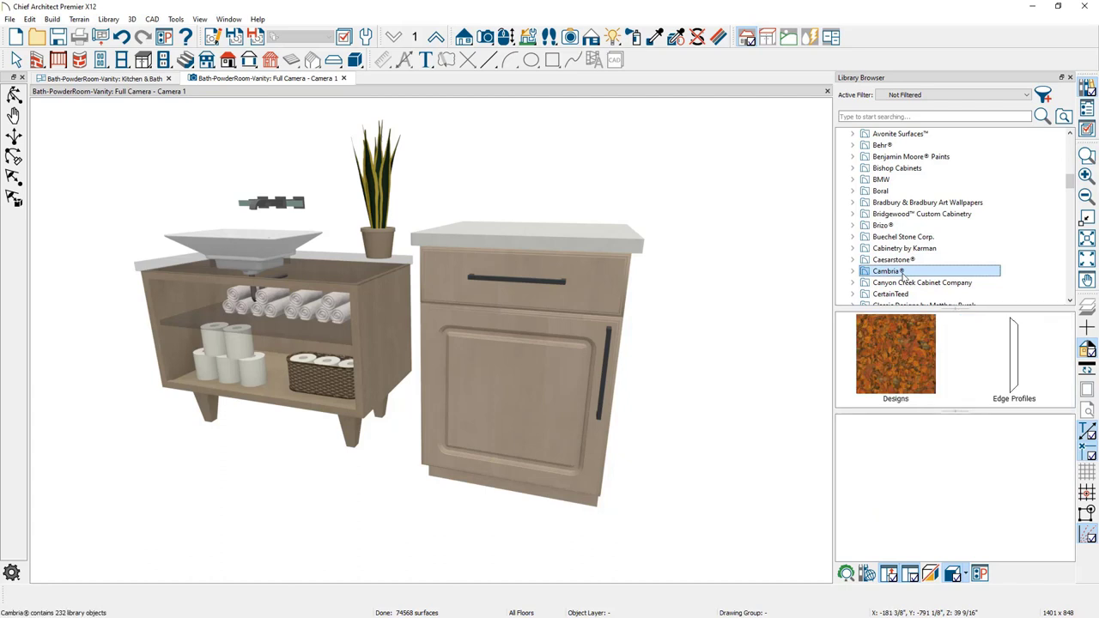
left_click(852, 271)
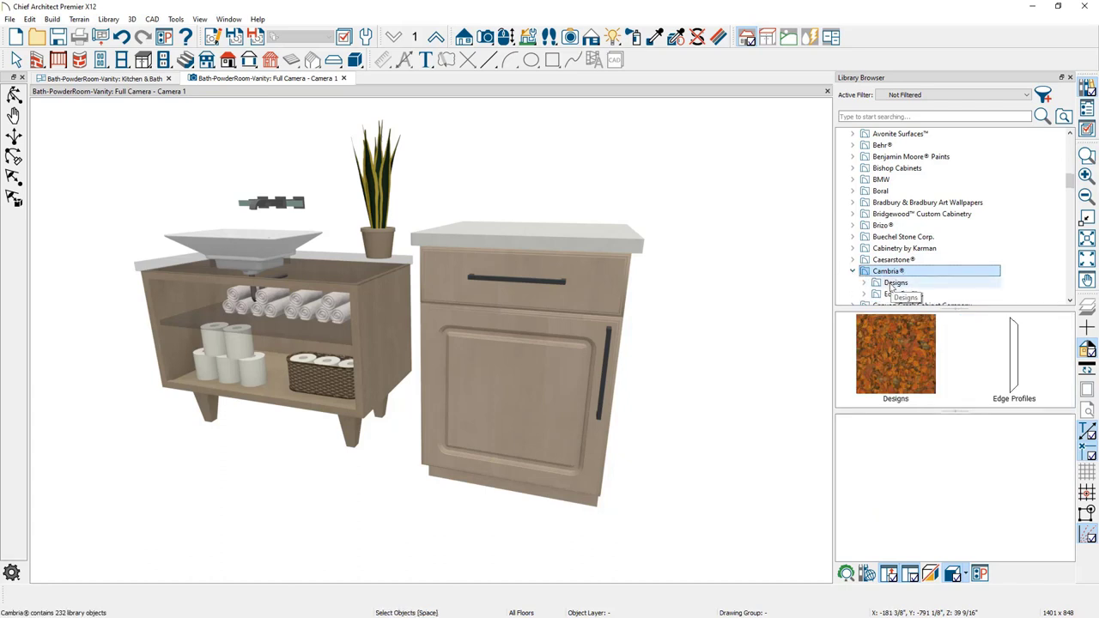
left_click(893, 284)
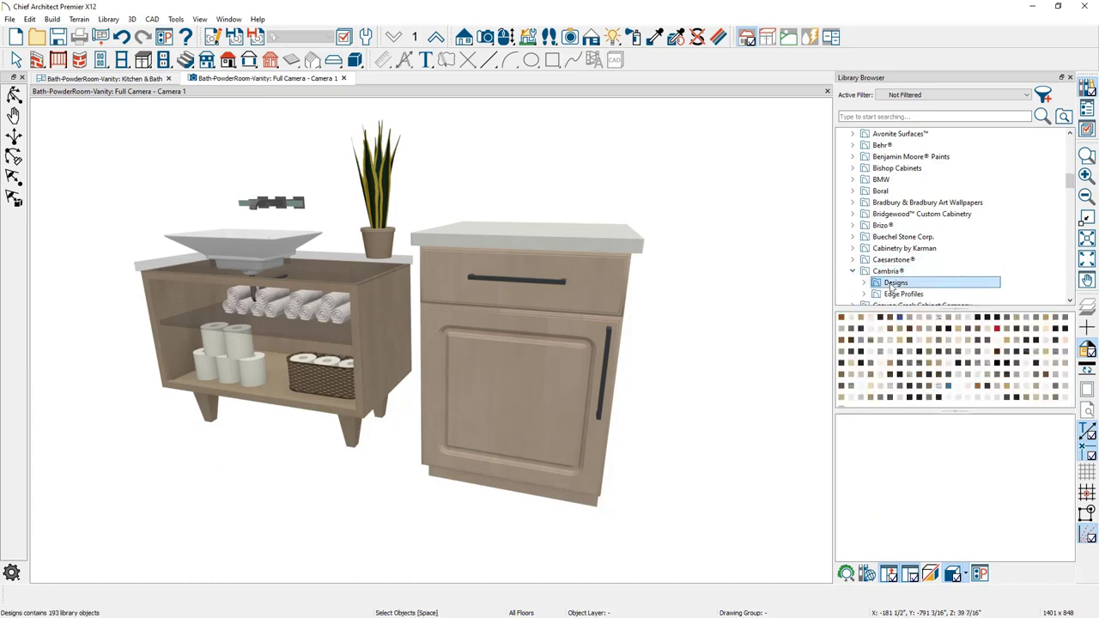
left_click(940, 322)
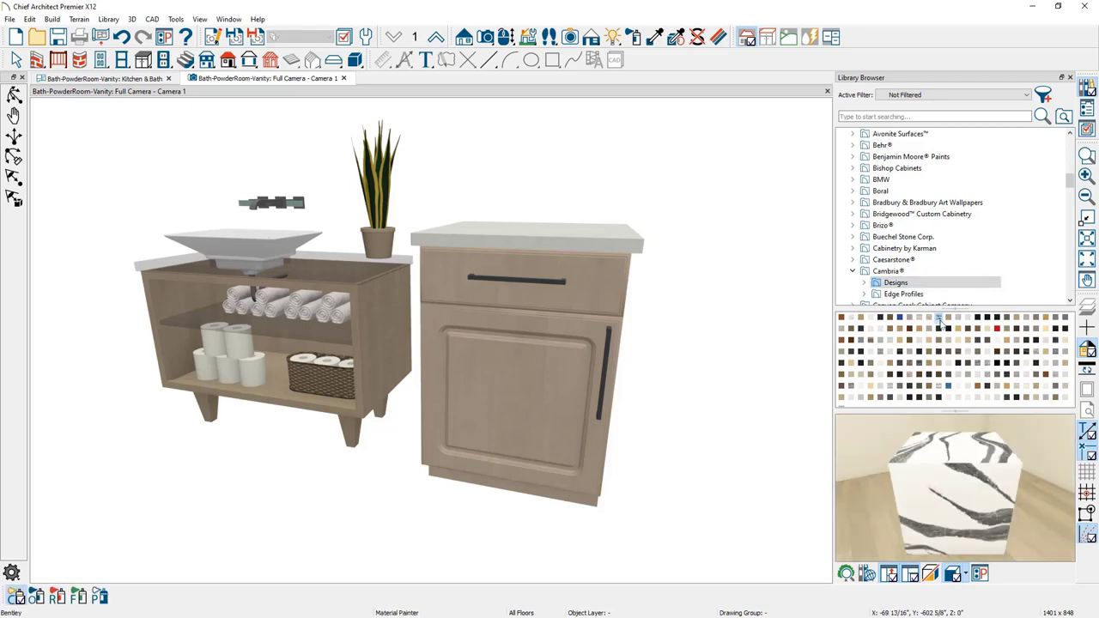
left_click(614, 253)
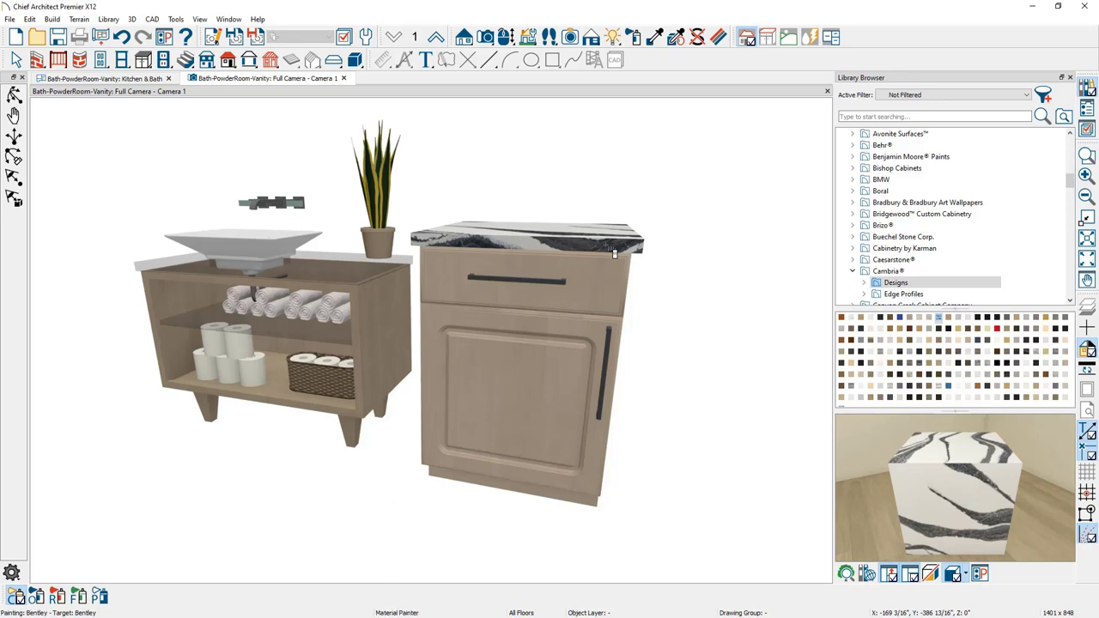
key("space")
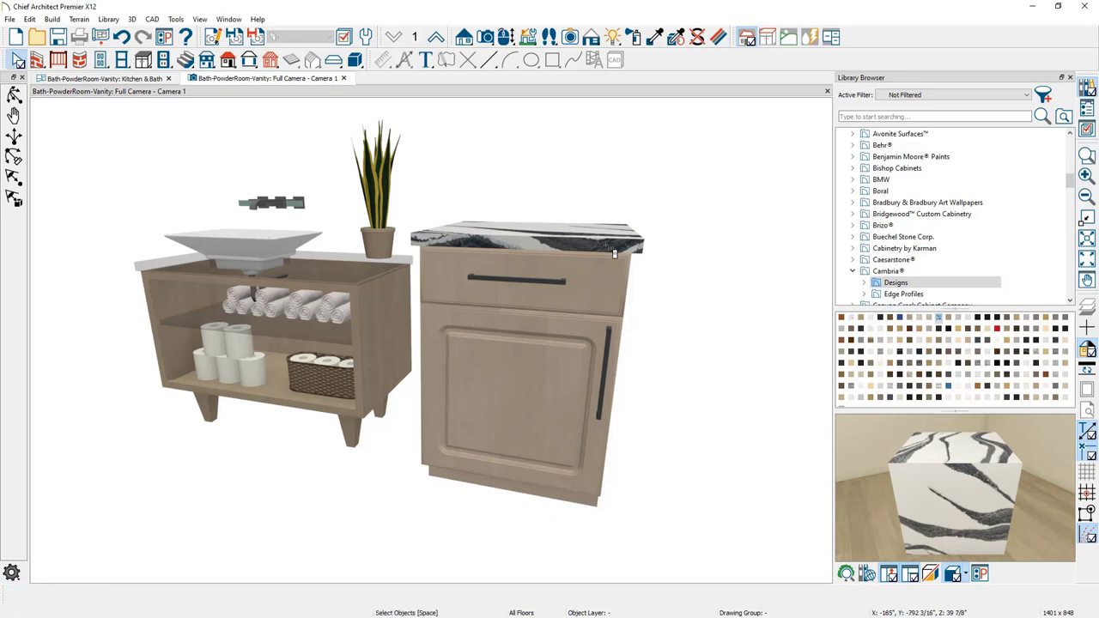
Stretch the base cabinet sideways to a width of 30 inches.
left_click(592, 316)
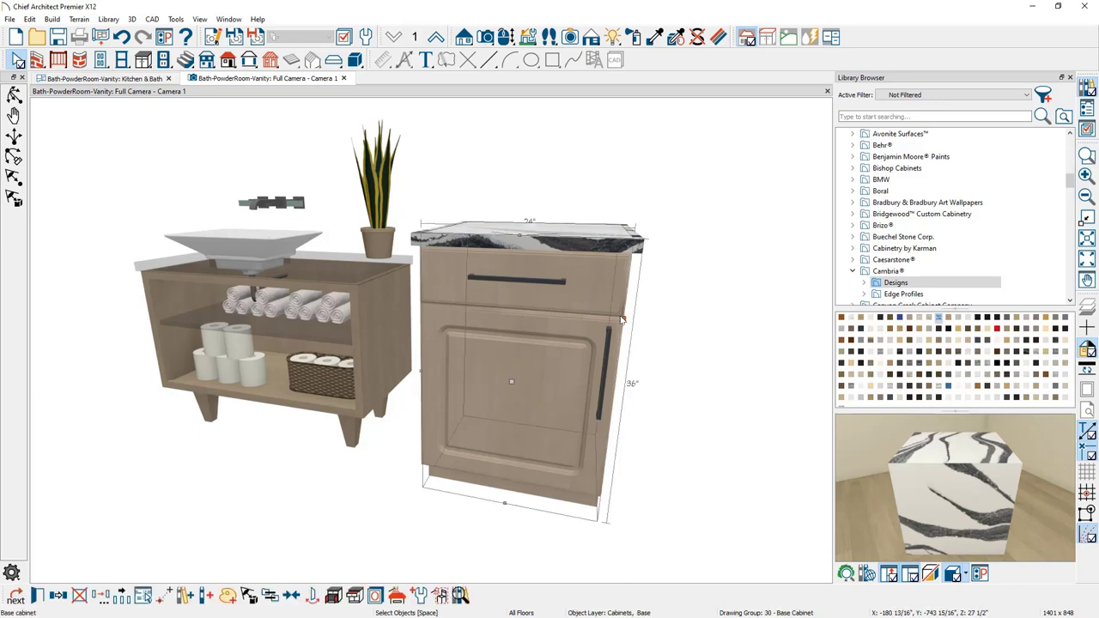
left_click_drag(623, 320, 702, 316)
left_click(762, 386)
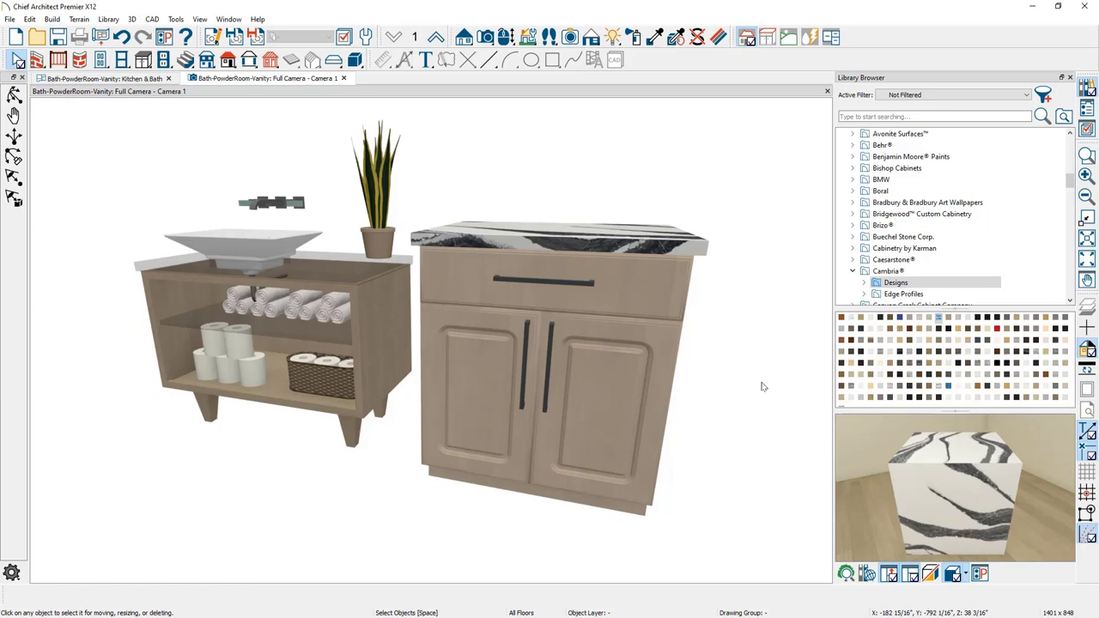
In the base cabinet's specification, change the front's lower door item to a drawer and split it horizontally into two drawers.
double_click(615, 404)
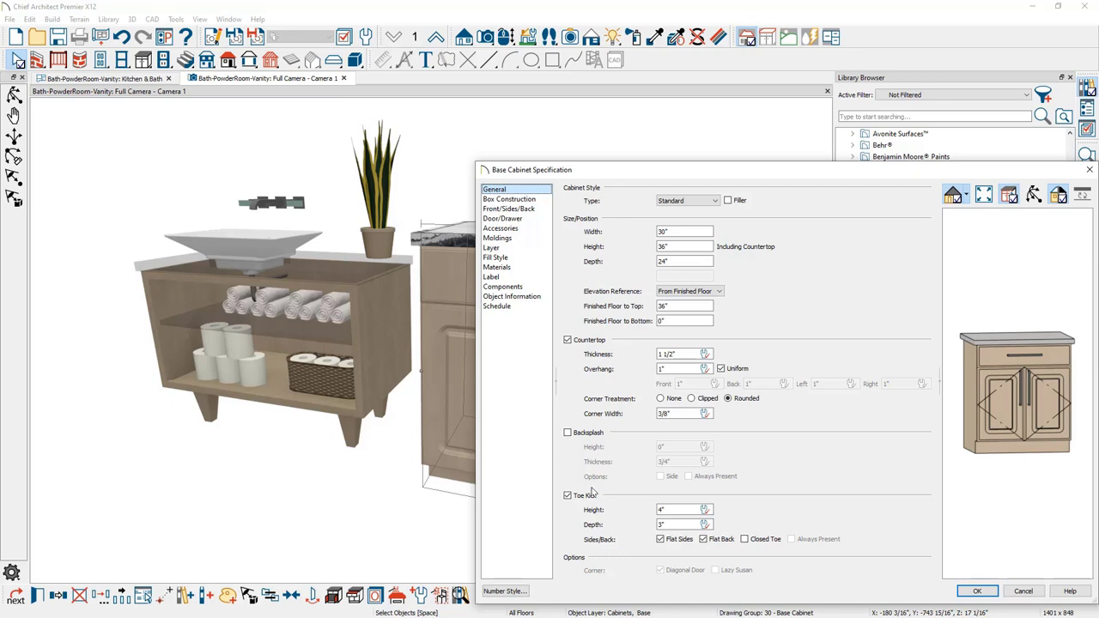
left_click(515, 199)
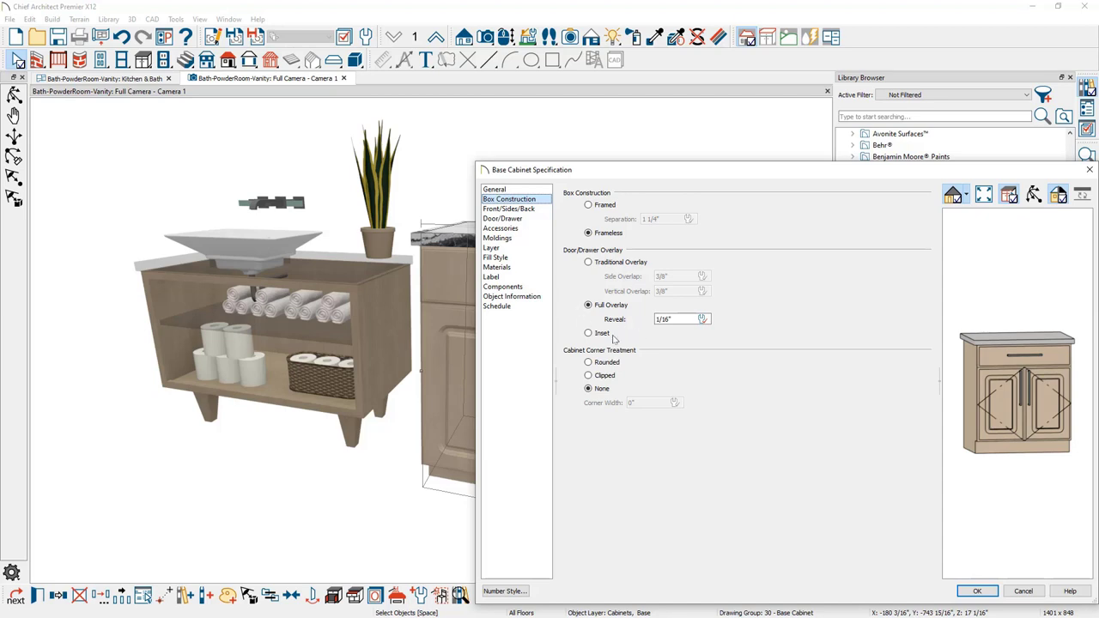
left_click(535, 213)
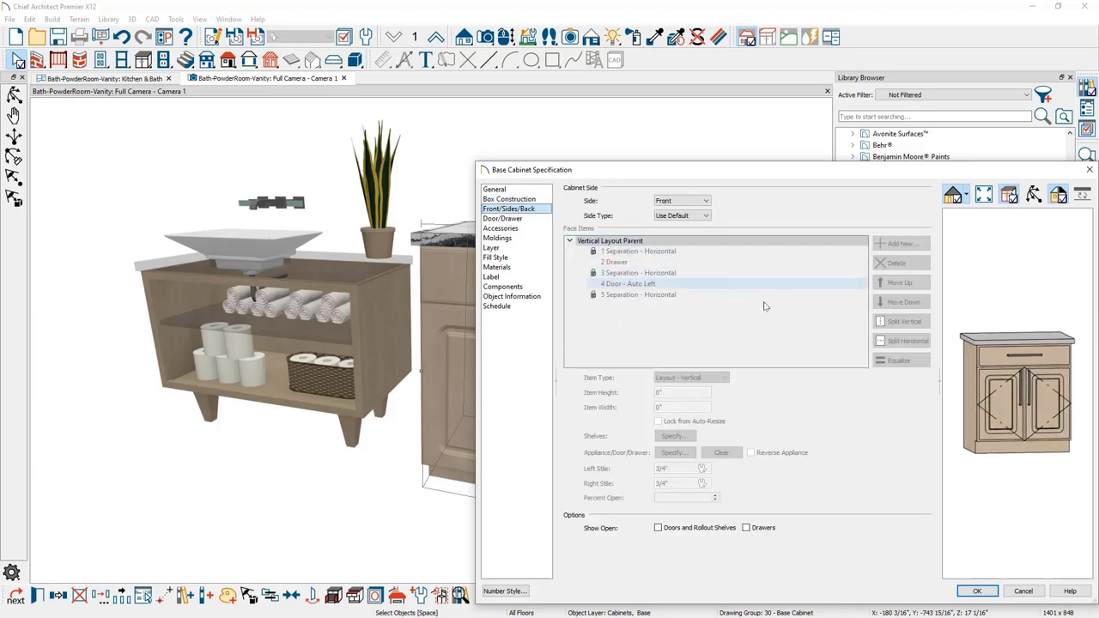
left_click(996, 387)
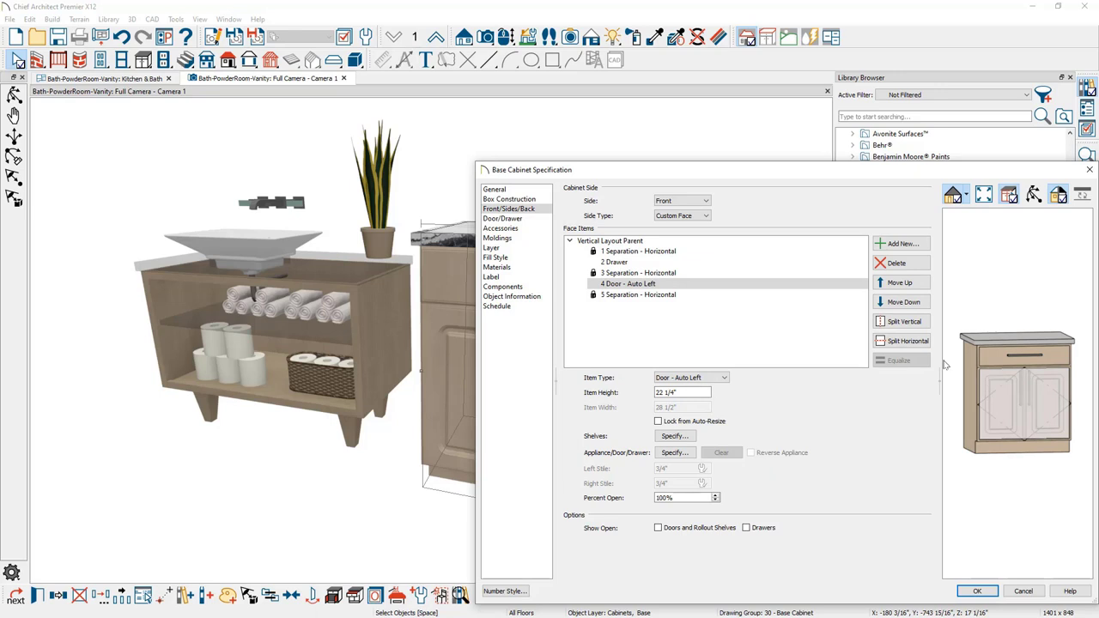
left_click(724, 379)
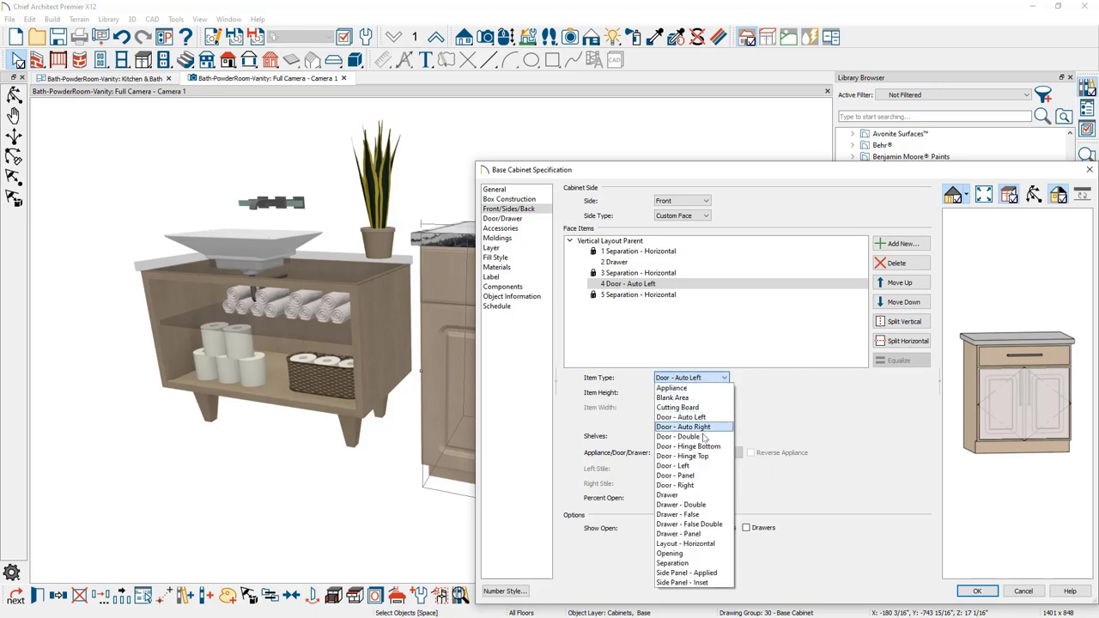
left_click(690, 495)
left_click(905, 342)
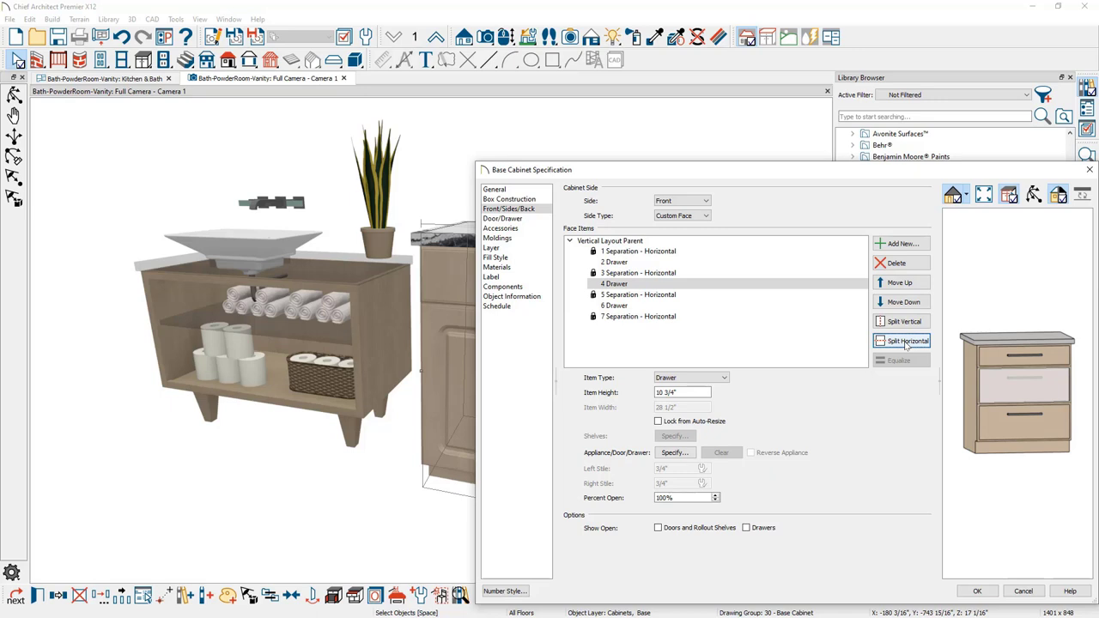
Review the door/drawer, accessories and moldings settings and apply the cabinet specification changes.
left_click(525, 220)
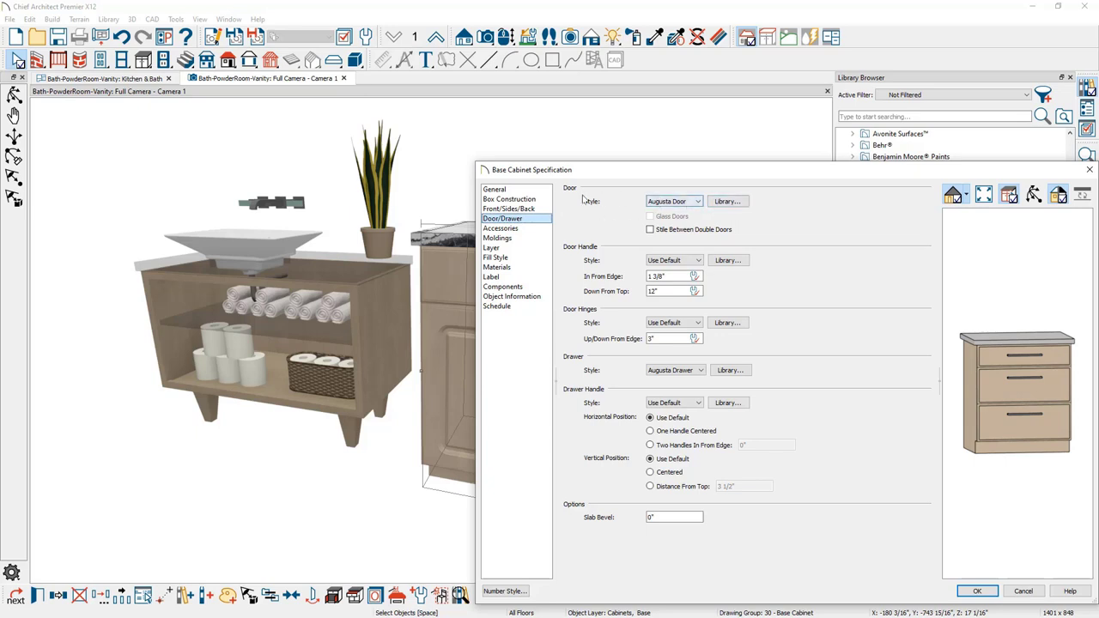
left_click(519, 229)
left_click(515, 238)
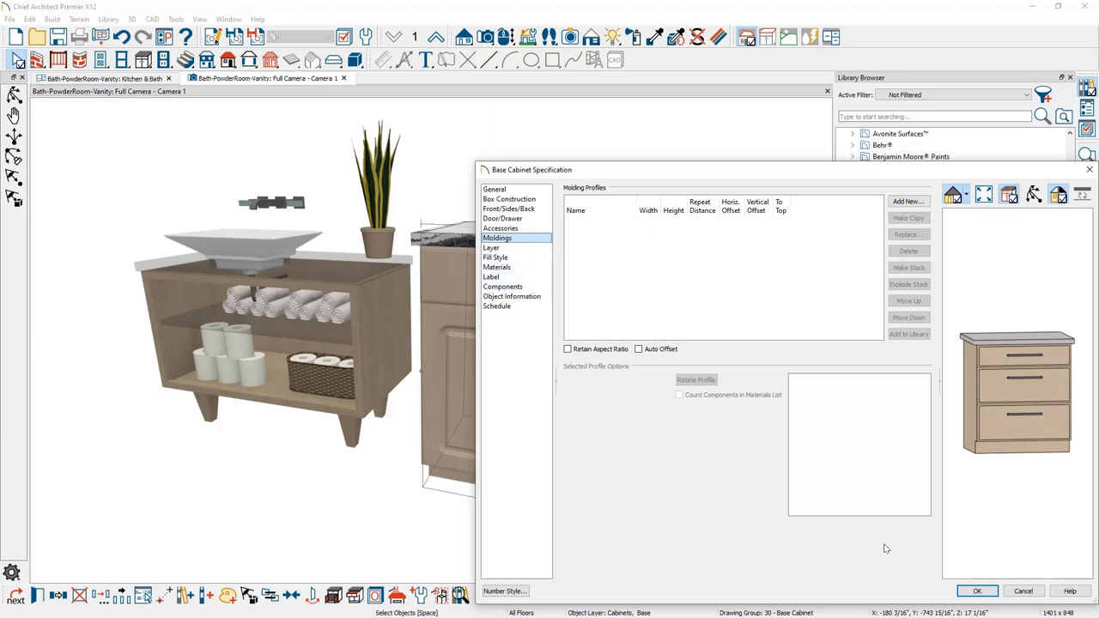
left_click(979, 592)
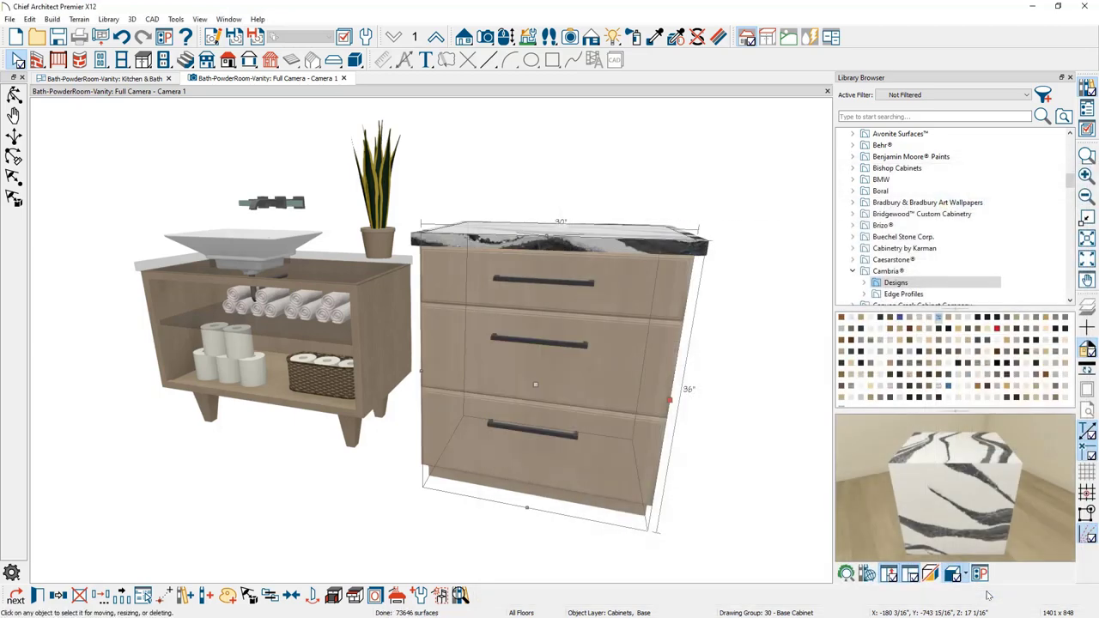
key("Escape")
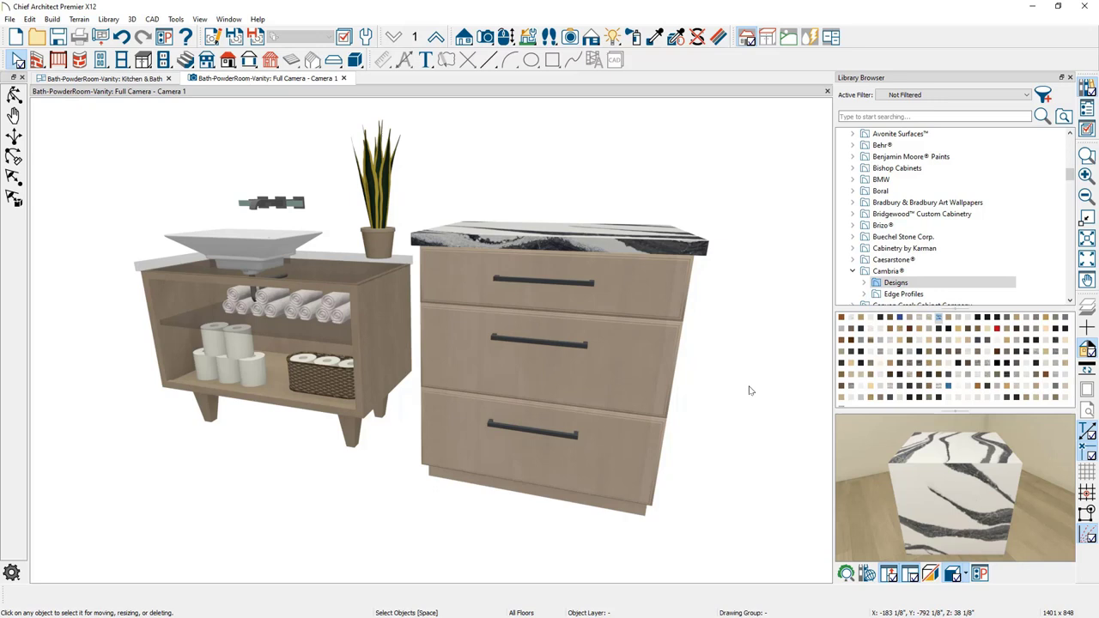
Resize the three-drawer base cabinet in the camera view to 39 inches wide and 30 inches high.
left_click(650, 394)
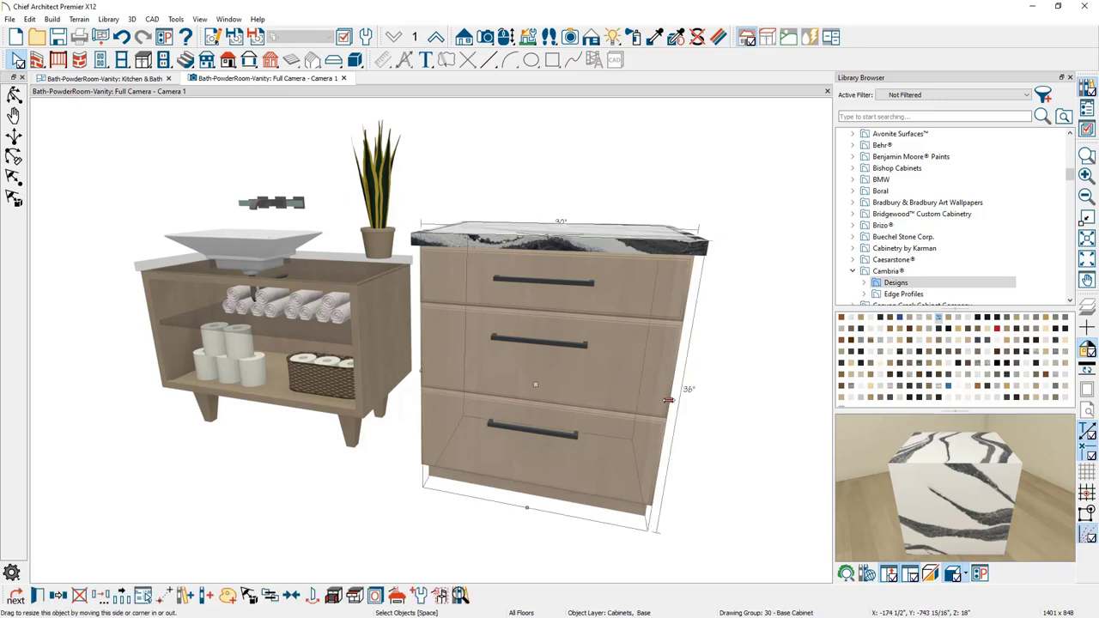
left_click_drag(668, 400, 759, 408)
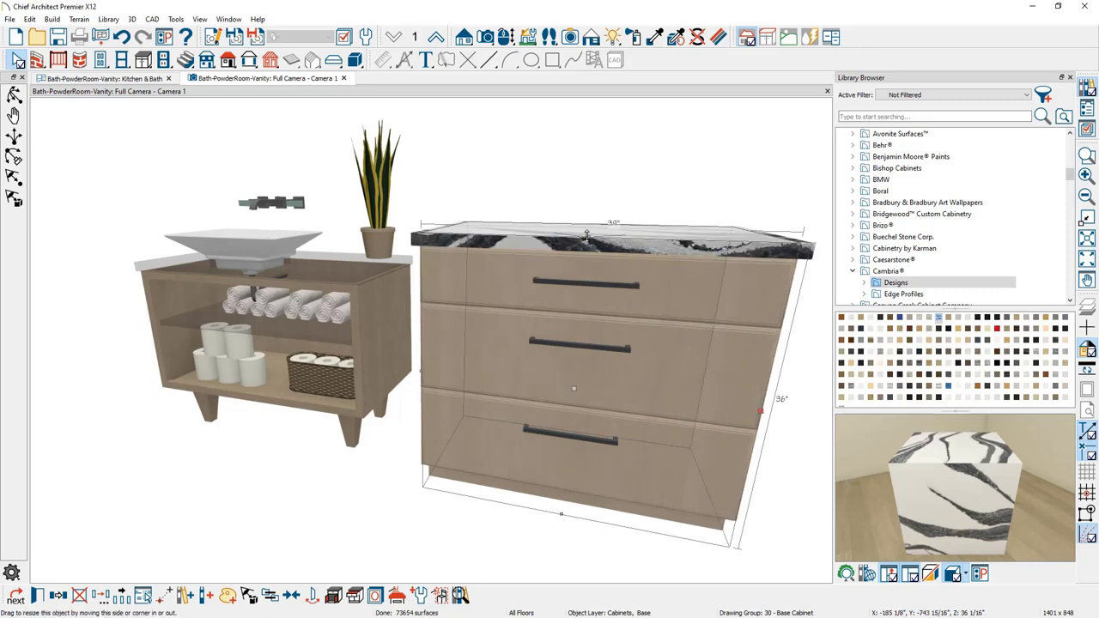
left_click_drag(590, 248, 591, 290)
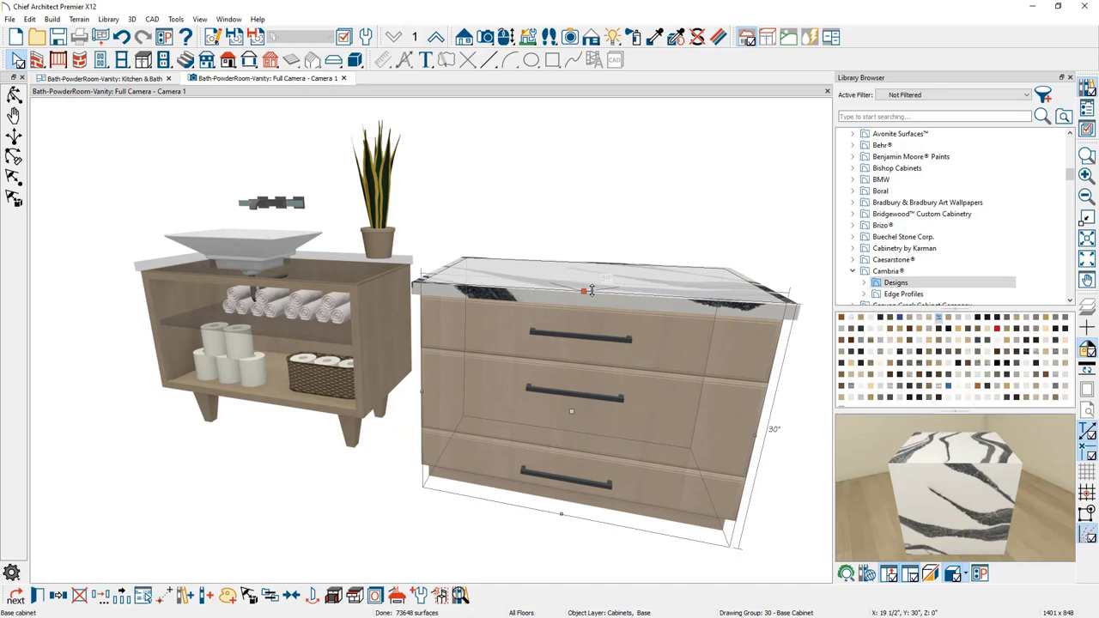
From the Kitchen & Bath plan view with the library closed, set the three-drawer base cabinet's depth to 21 inches.
left_click(140, 79)
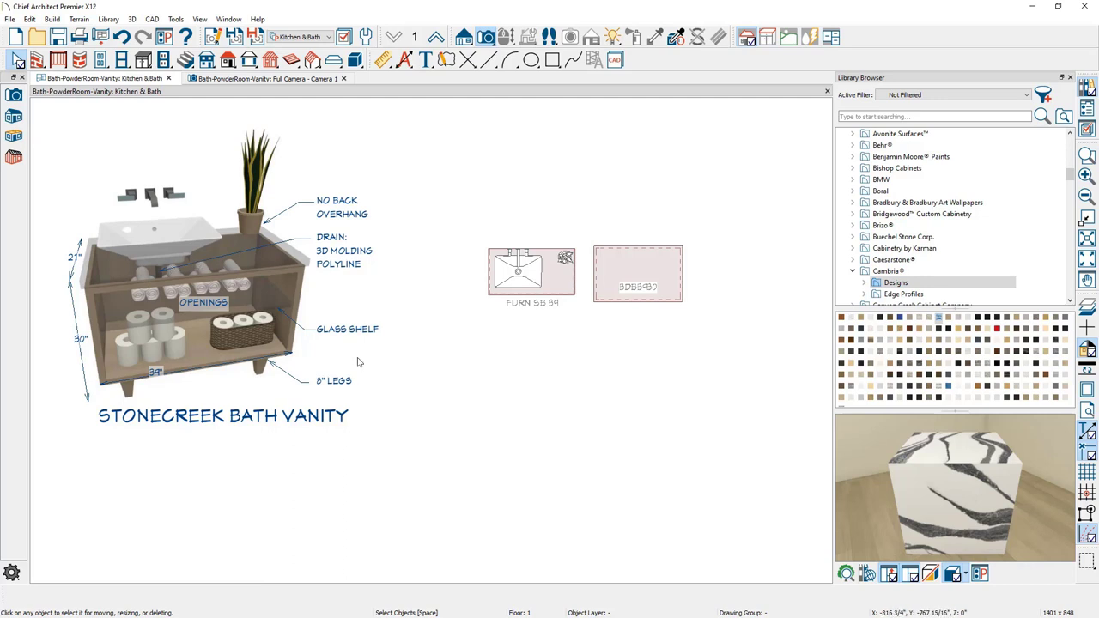
left_click(1070, 77)
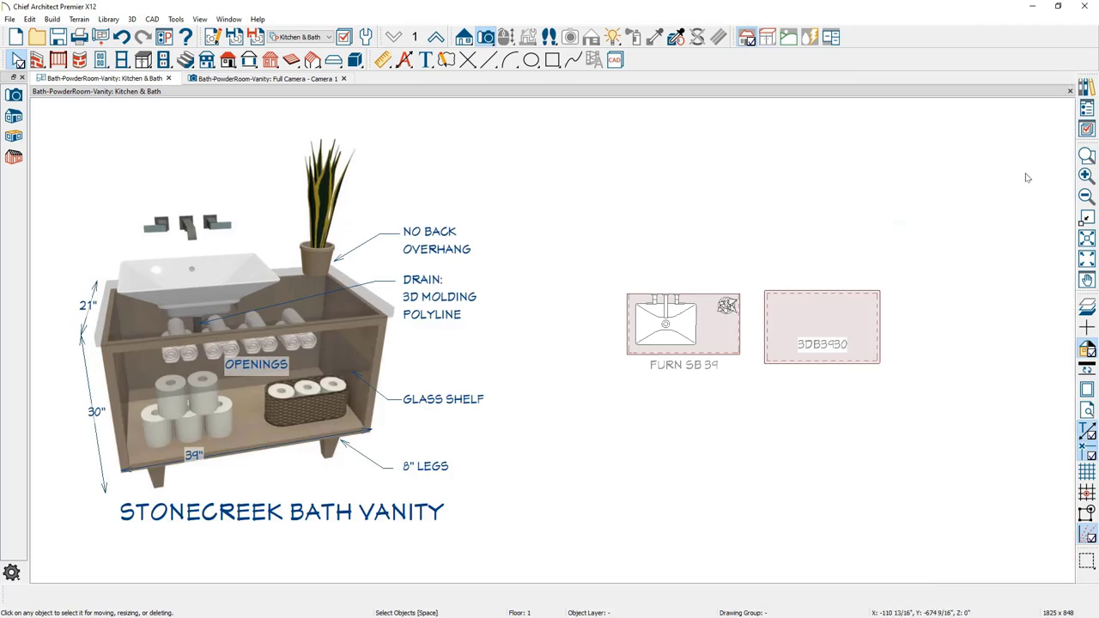
left_click(877, 335)
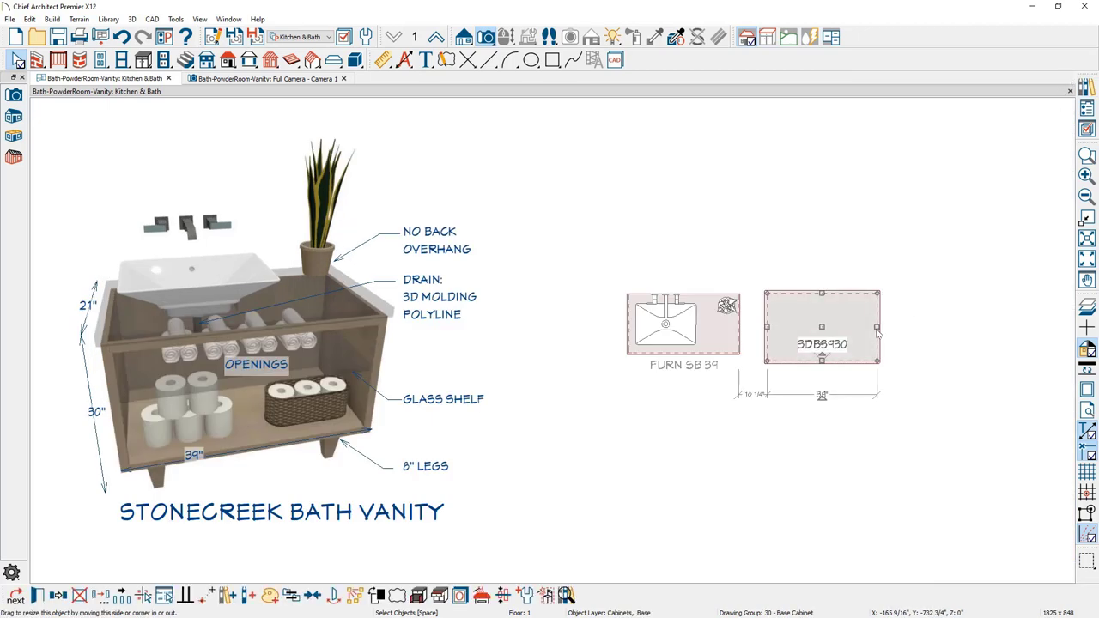
double_click(878, 335)
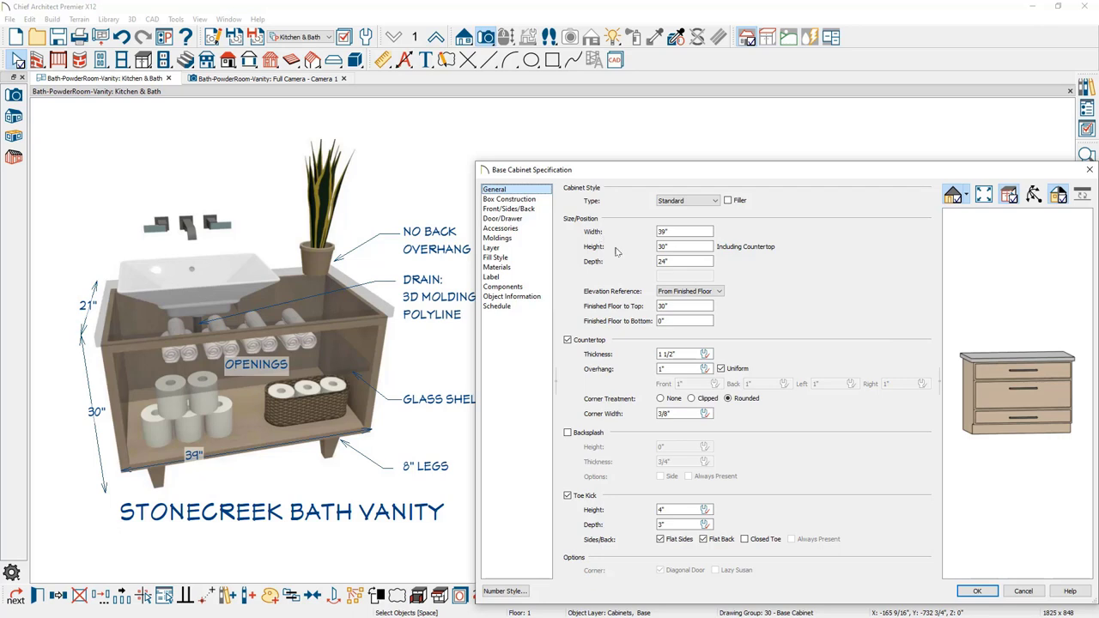
left_click(671, 261)
key("BackSpace")
key("BackSpace")
type("1")
Make the countertop overhang non-uniform with a 0-inch back overhang, and check the cabinet's back edge in the preview.
left_click(693, 355)
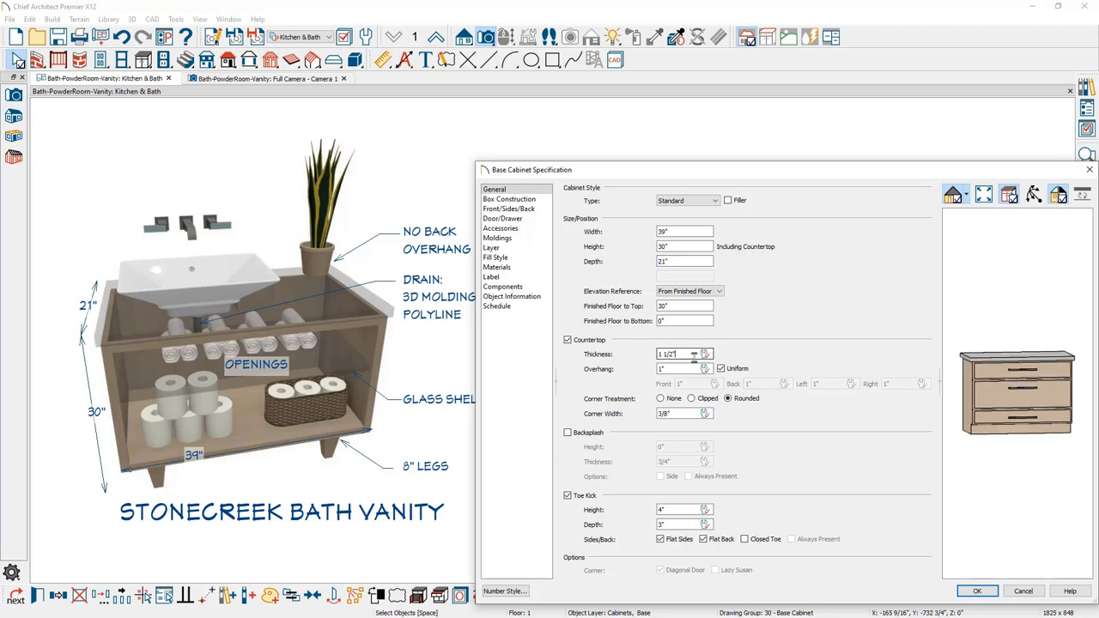
left_click(693, 367)
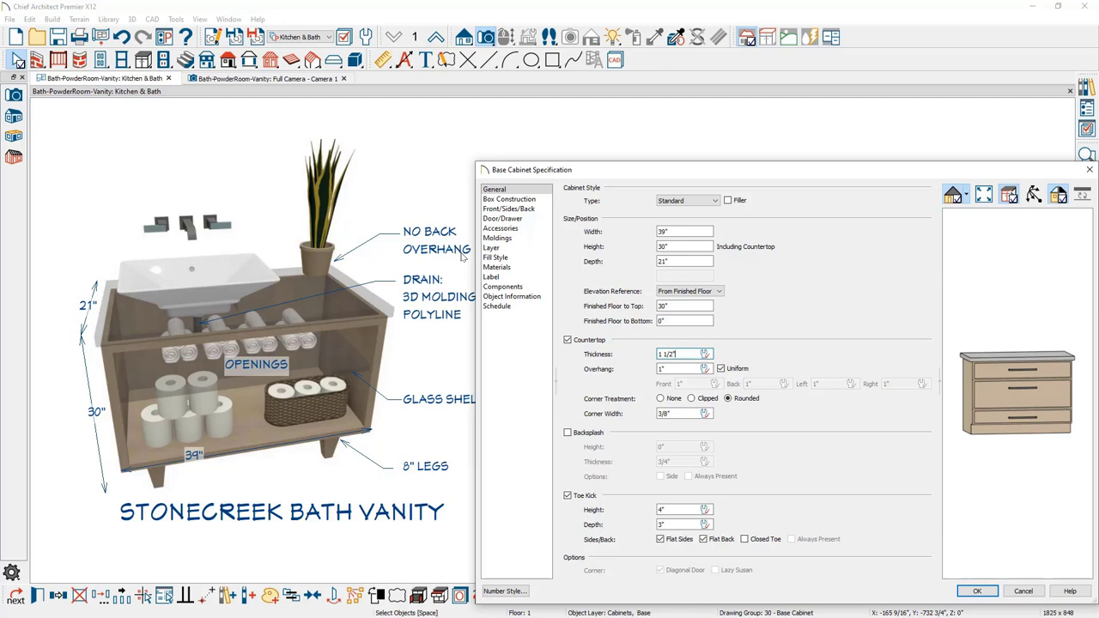
left_click(723, 370)
left_click(746, 383)
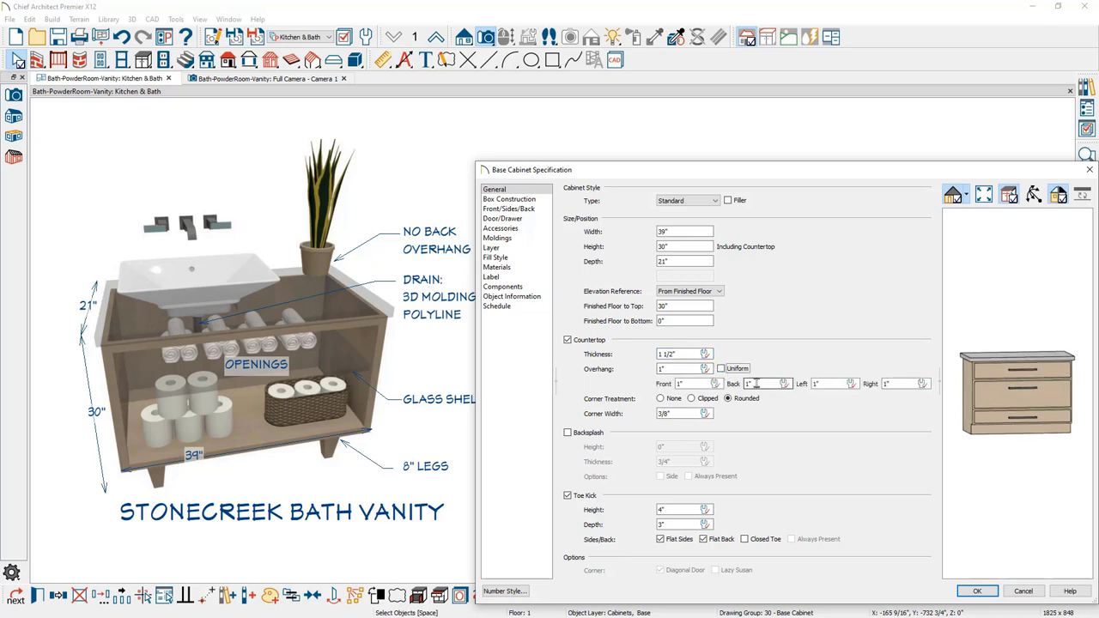
type("0")
left_click(1034, 195)
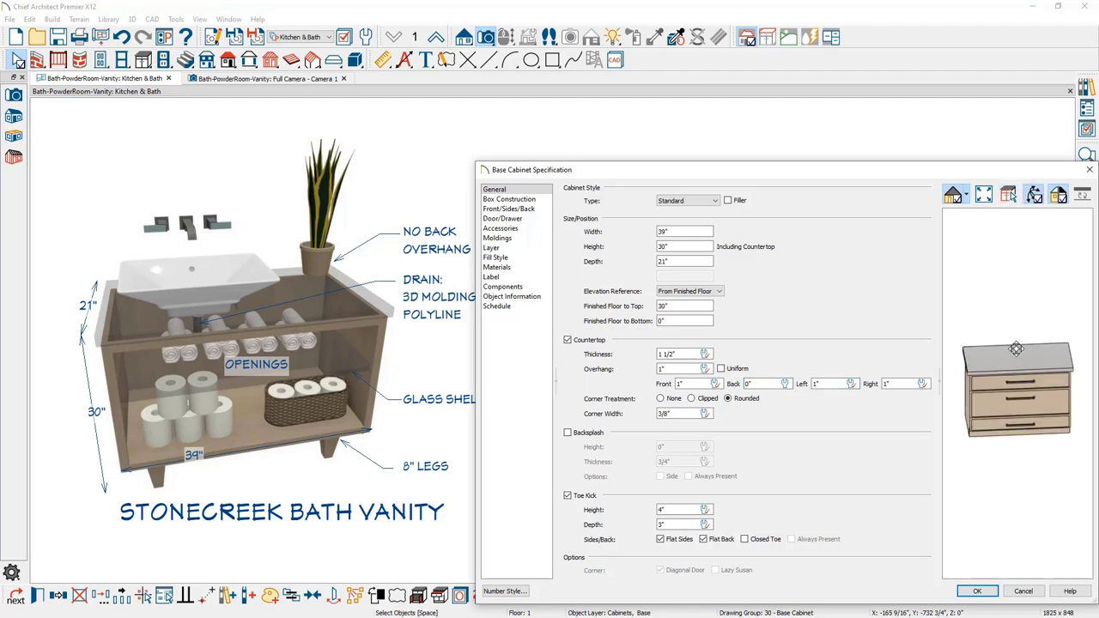
left_click_drag(1020, 330, 899, 351)
scroll(1076, 384, "up", 3)
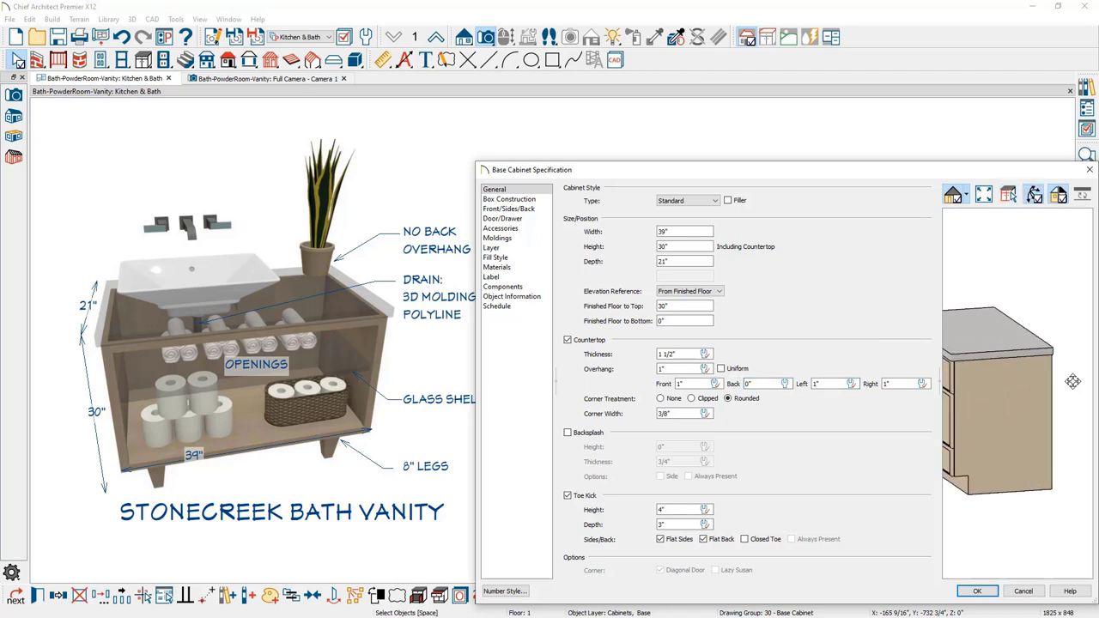
left_click_drag(1076, 384, 1022, 388)
scroll(1055, 366, "down", 4)
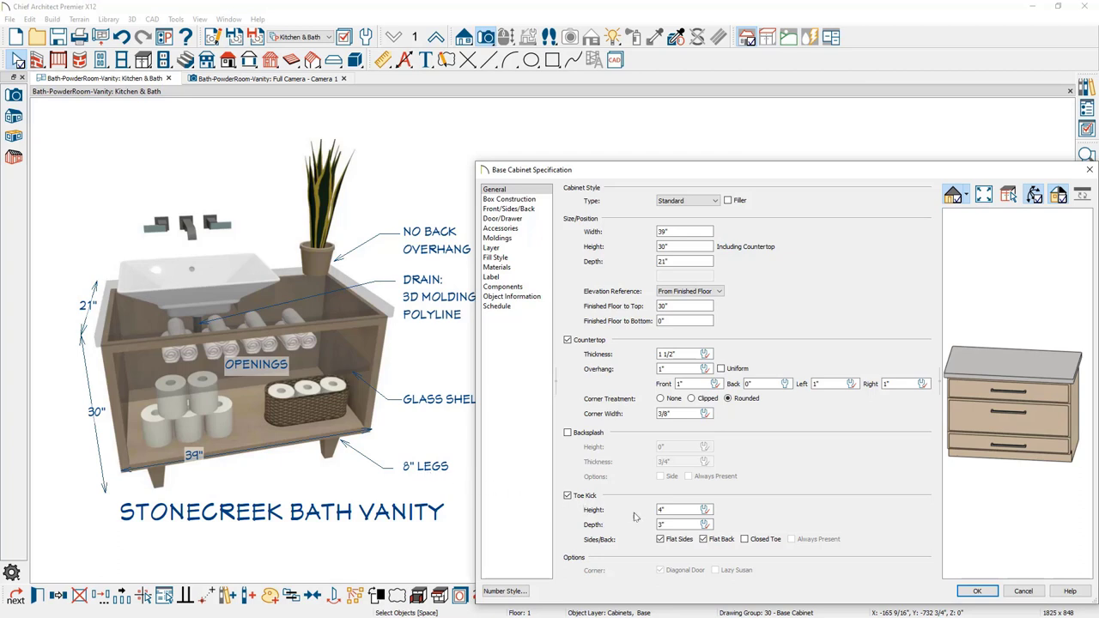
Set the base cabinet's toe kick height to 8 inches.
double_click(663, 510)
type("8")
key("Tab")
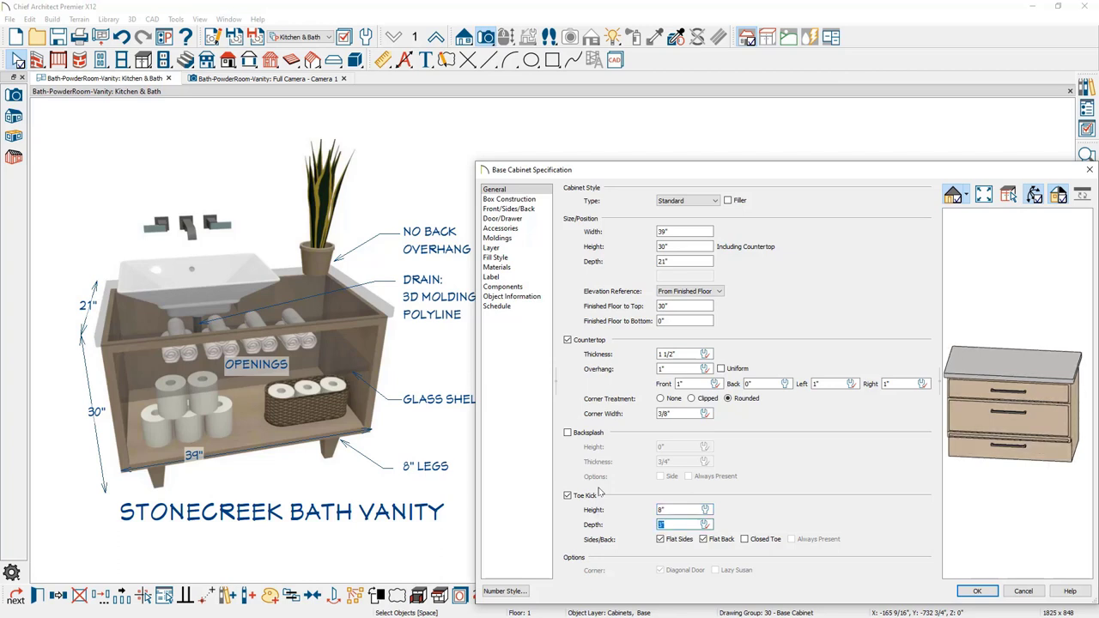
Change the top drawer on the front of the base cabinet to an Opening.
key("Tab")
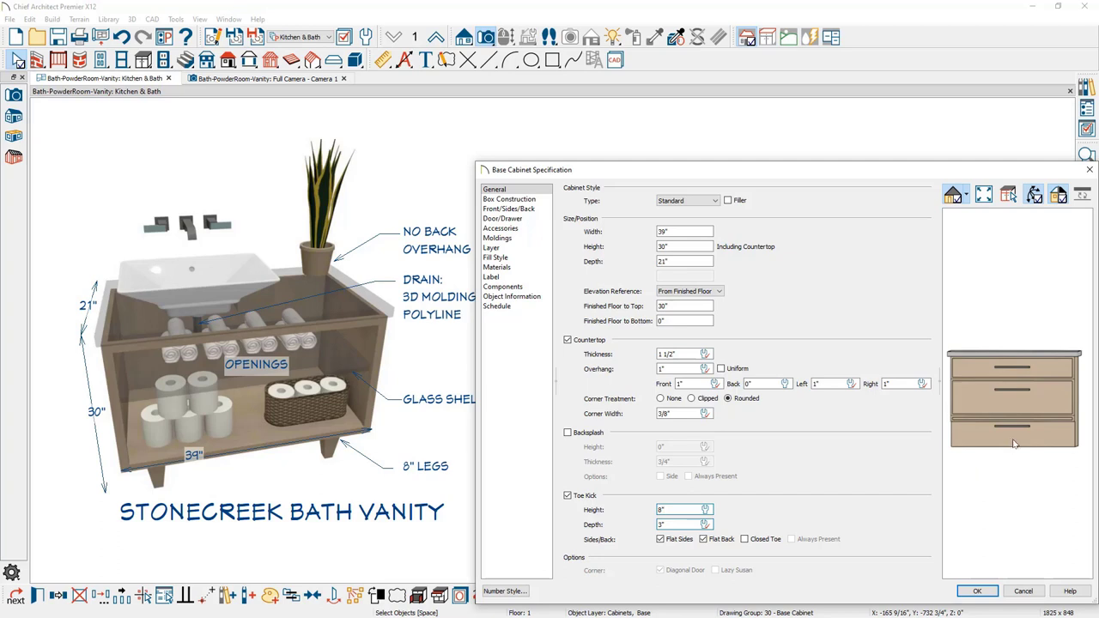
left_click(979, 376)
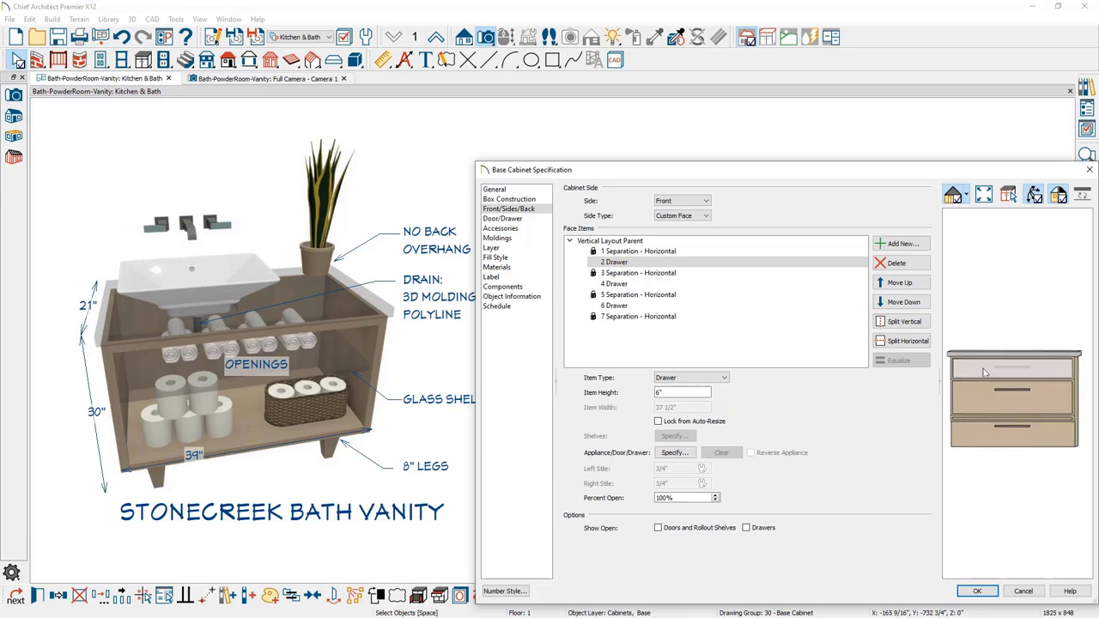
left_click(714, 384)
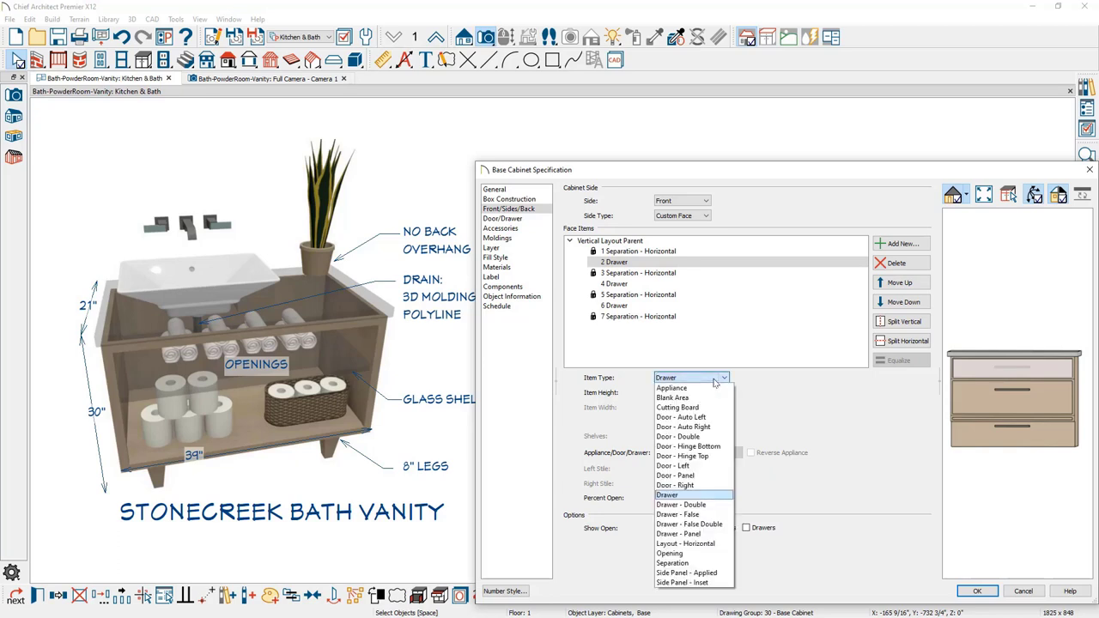
key("o")
key("Return")
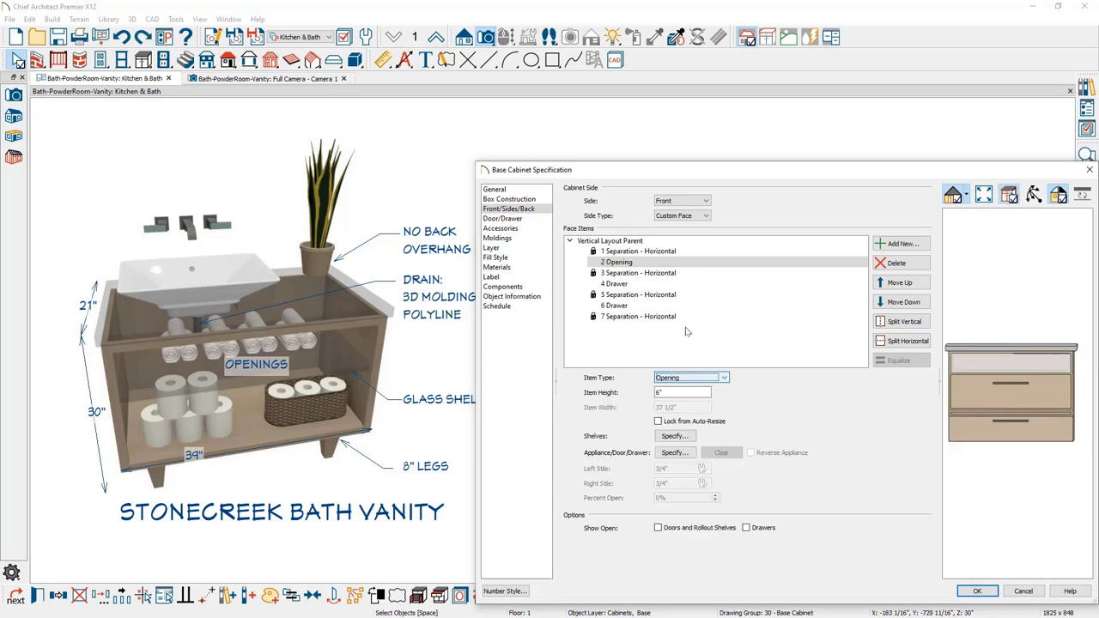
Delete the two remaining drawers and their extra separations so only the opening is left in the cabinet front.
left_click(643, 285)
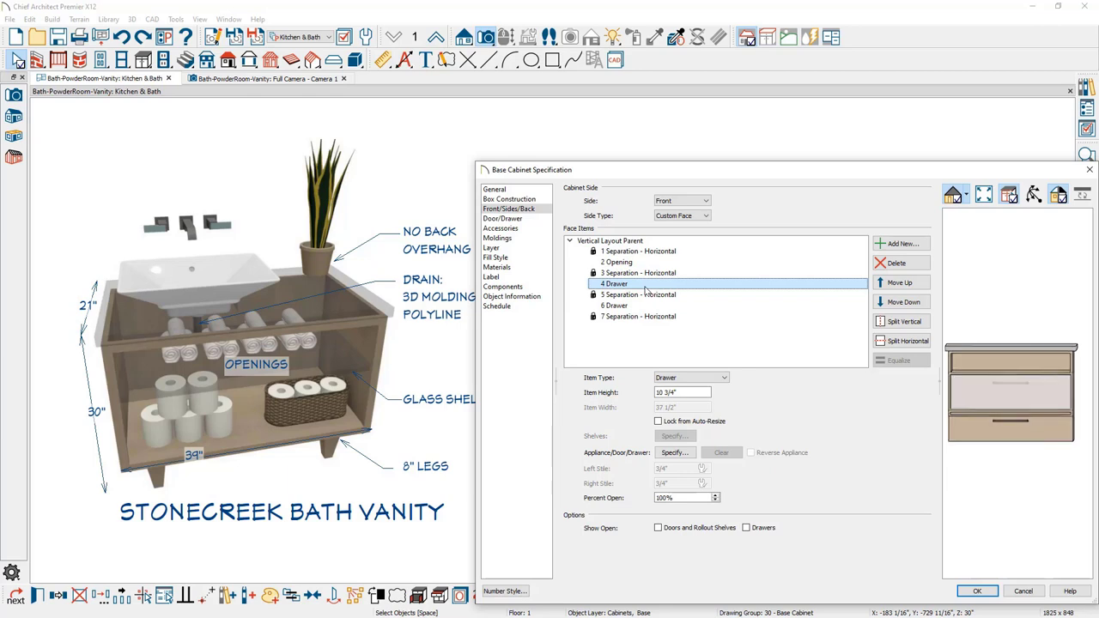
left_click(889, 265)
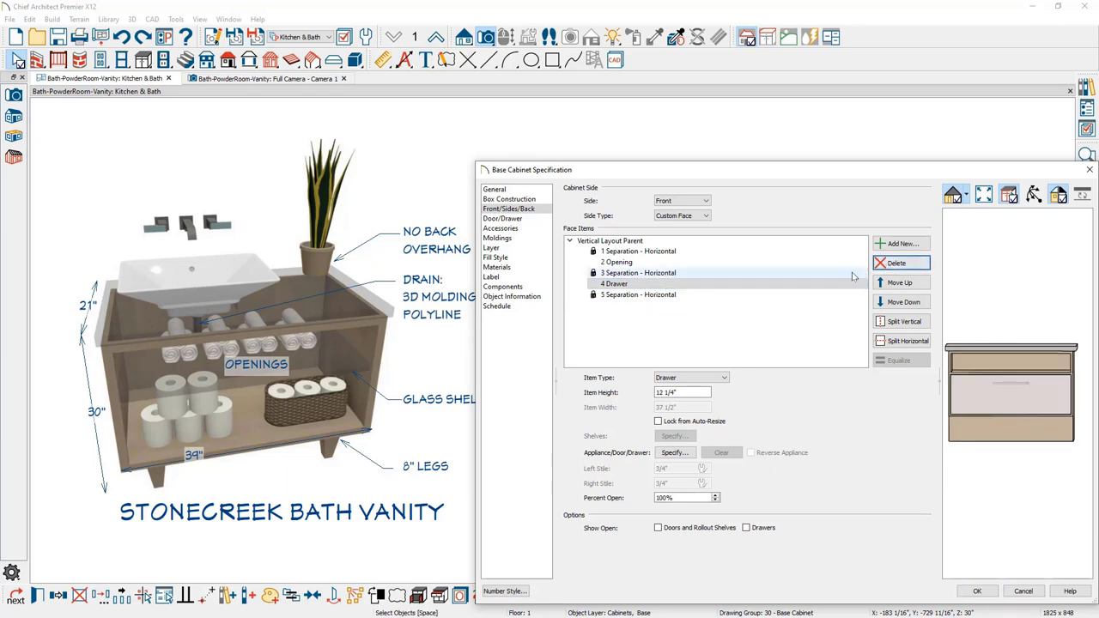
left_click(889, 265)
left_click(889, 265)
left_click(889, 265)
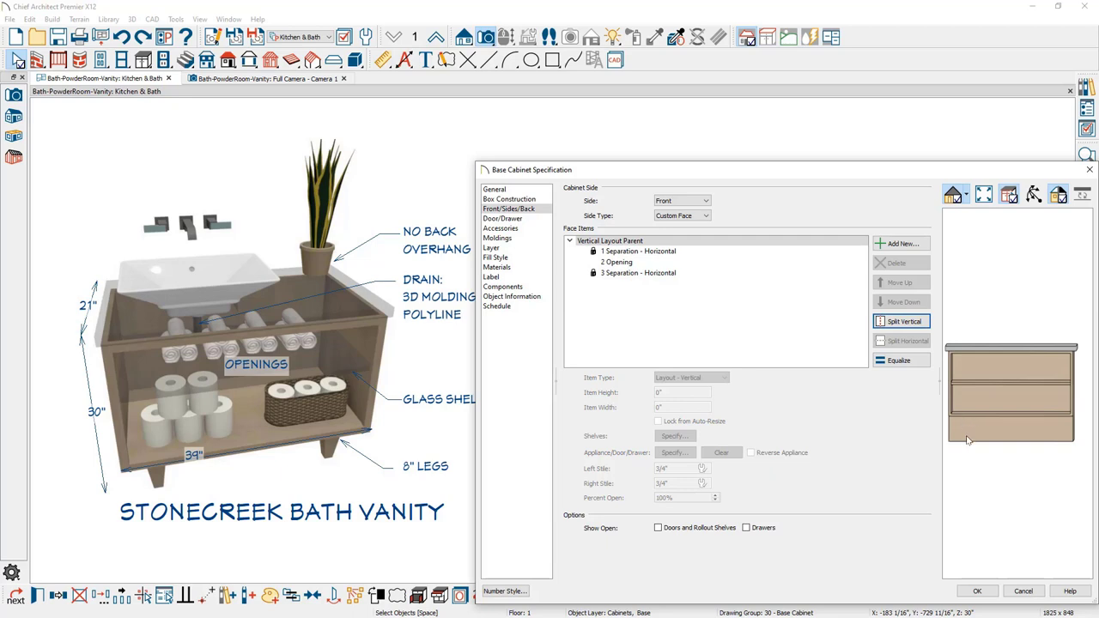
left_click(981, 384)
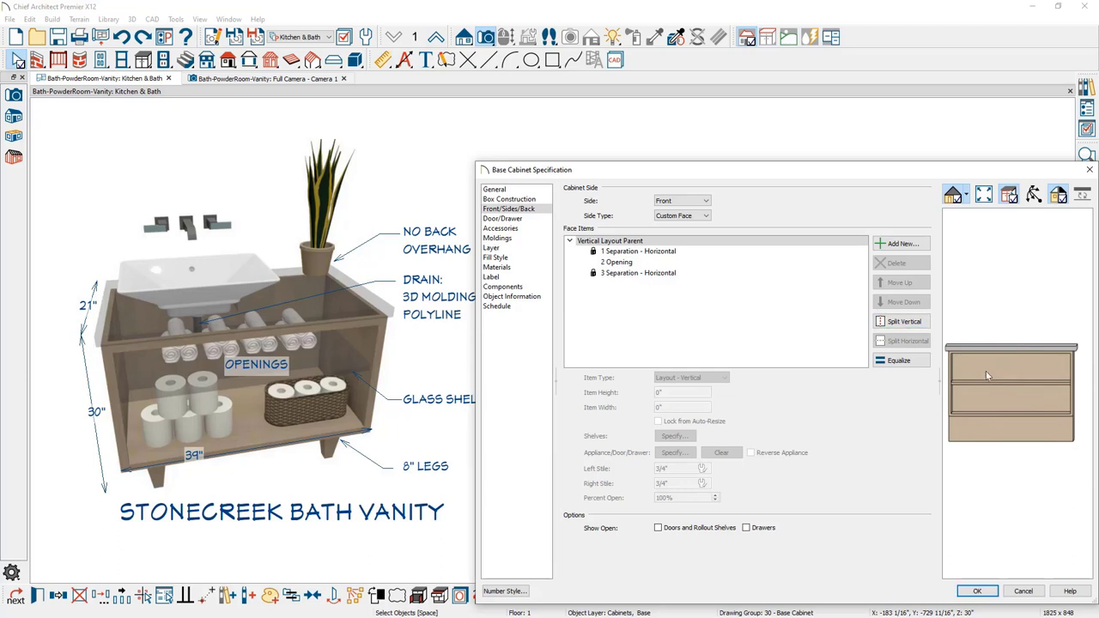
left_click(636, 262)
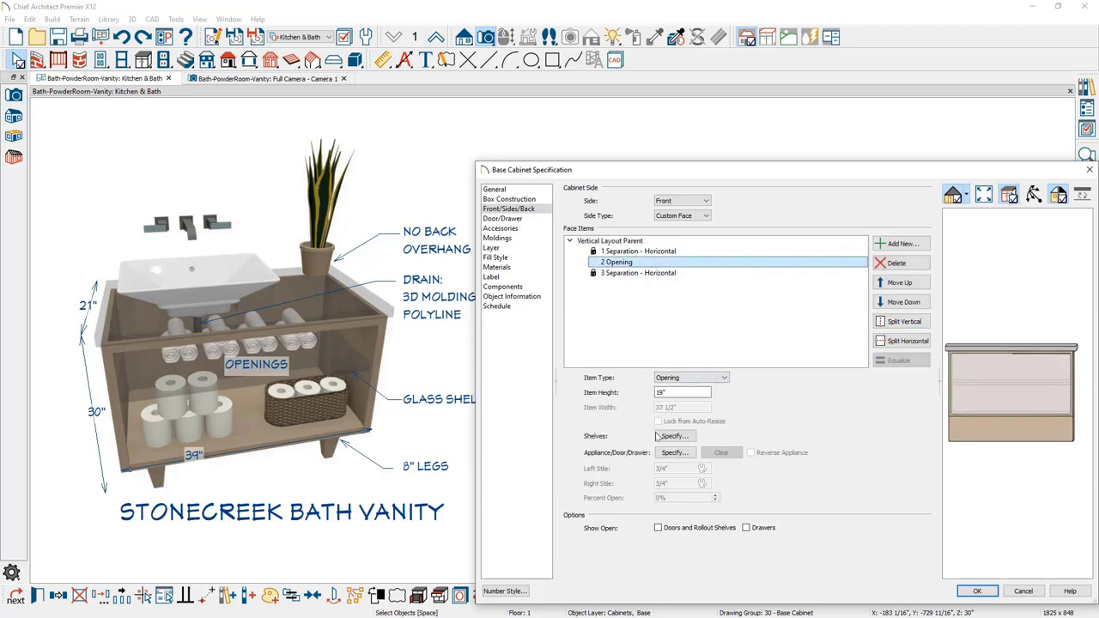
left_click(689, 438)
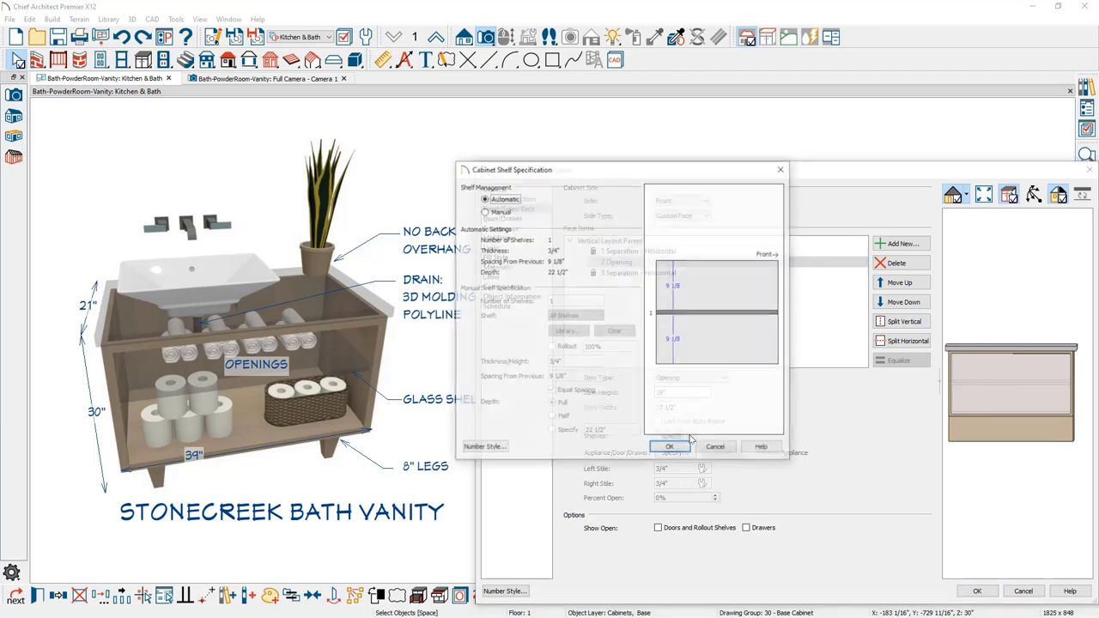
left_click(498, 212)
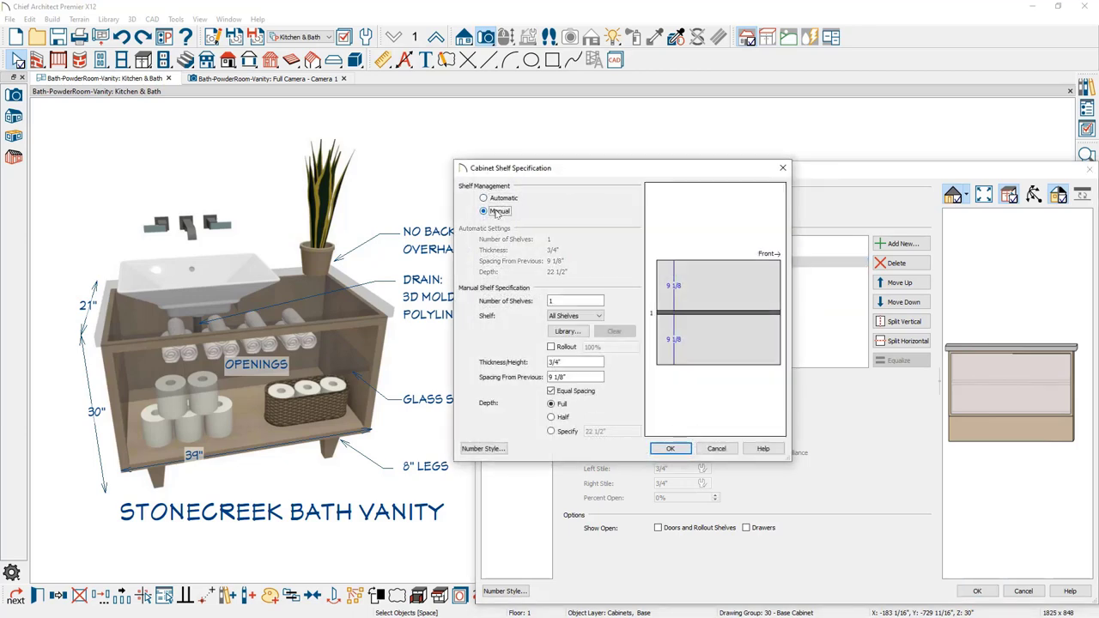
left_click(716, 449)
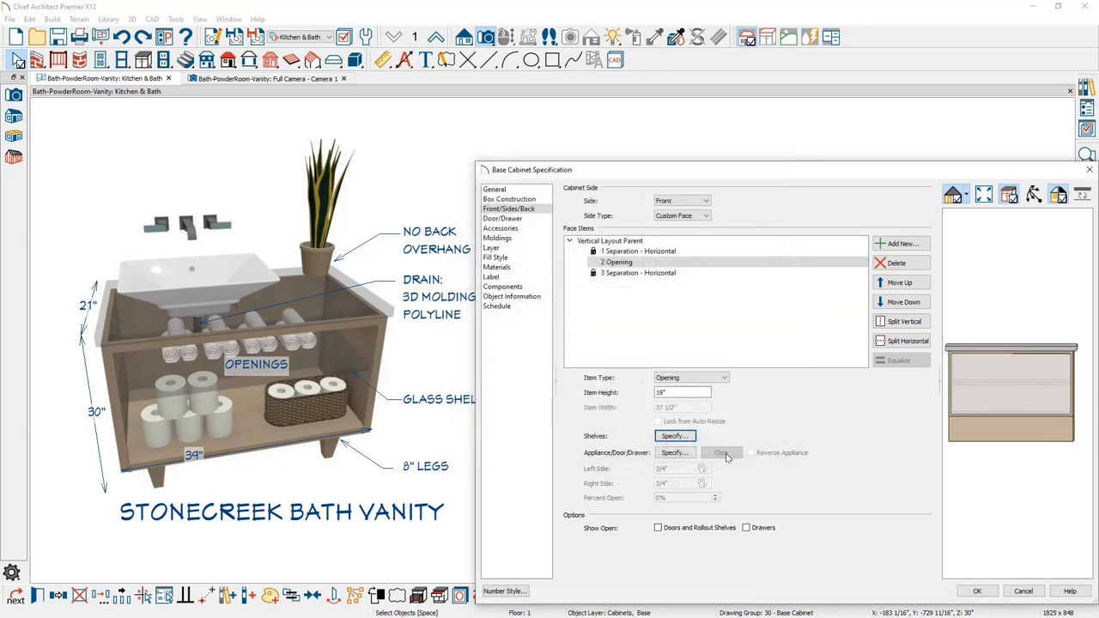
Assign the Taper foot from the Core Catalogs' Millwork Cabinet Feet to the base cabinet as its foot style.
left_click(521, 229)
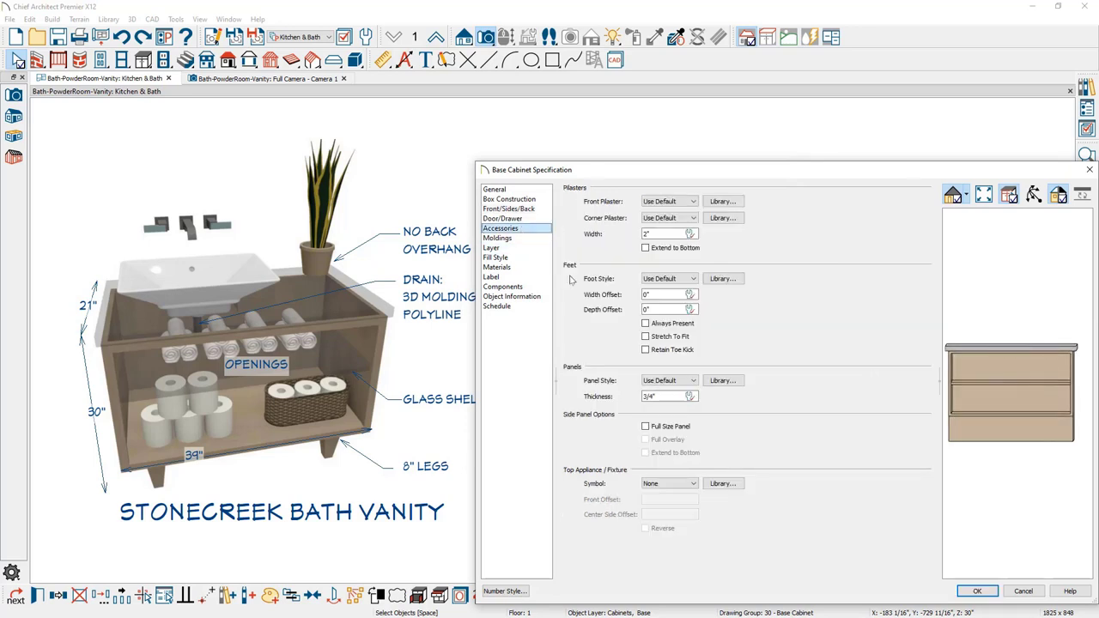
left_click(721, 280)
left_click(567, 287)
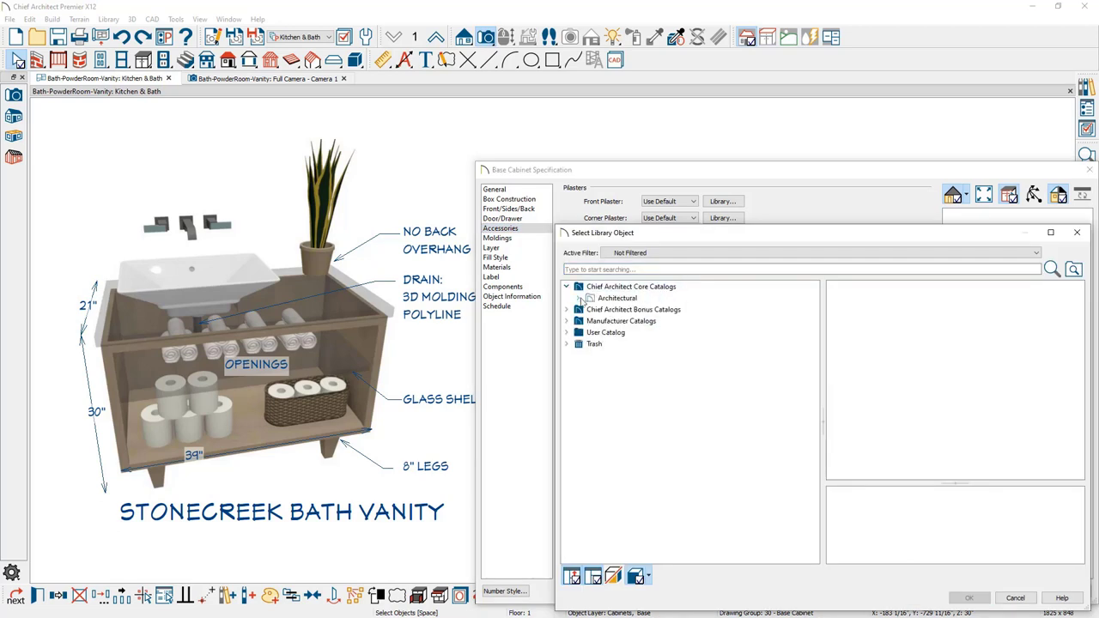
left_click(579, 298)
left_click(589, 321)
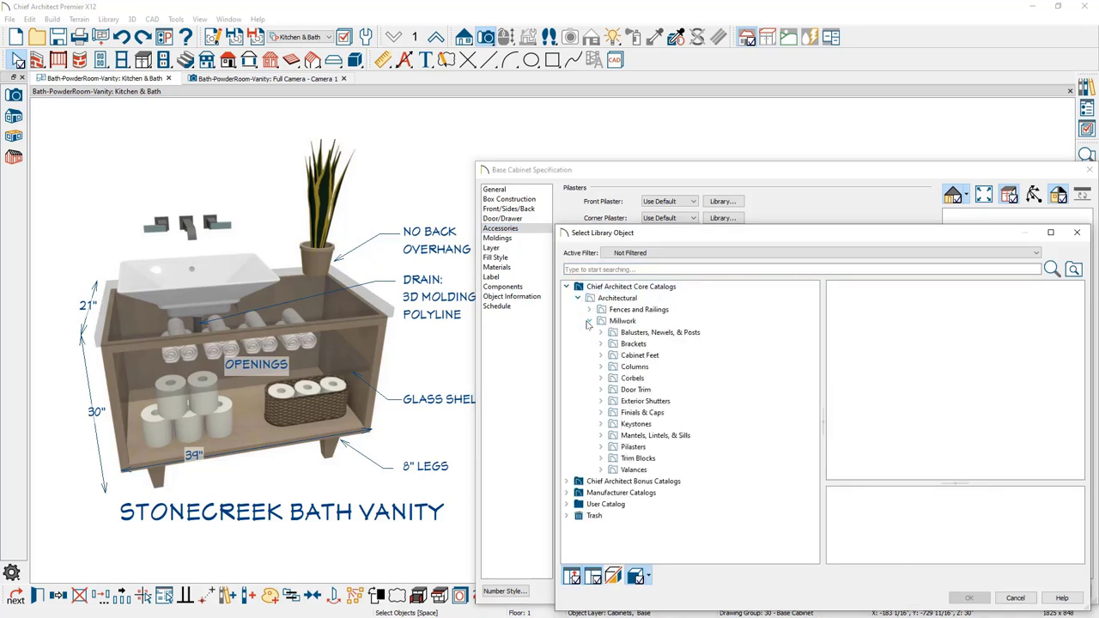
left_click(662, 361)
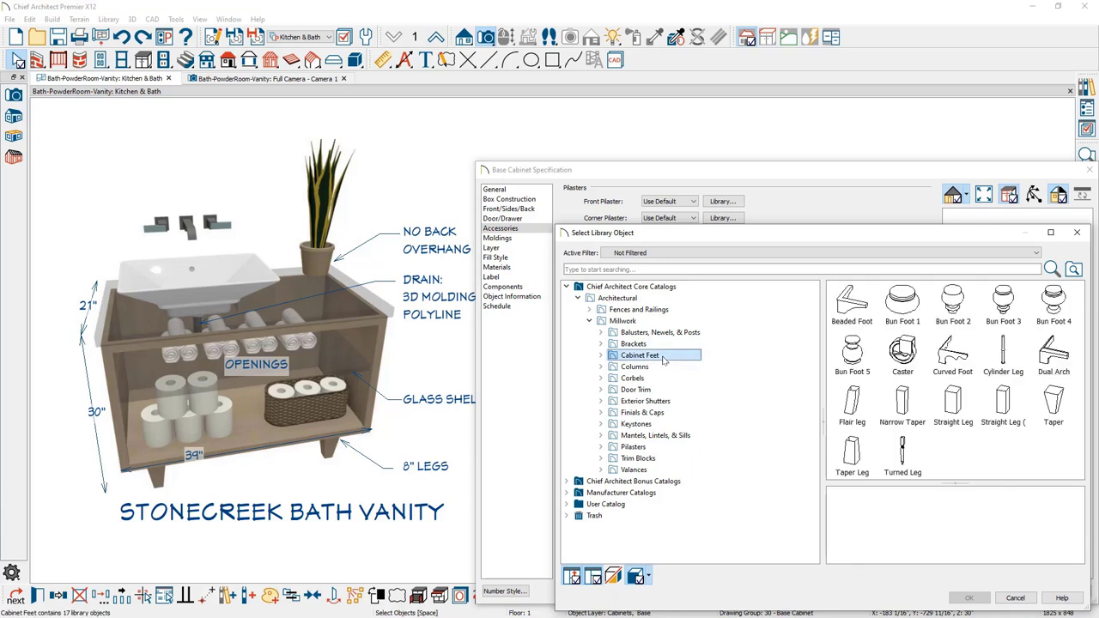
left_click(1056, 415)
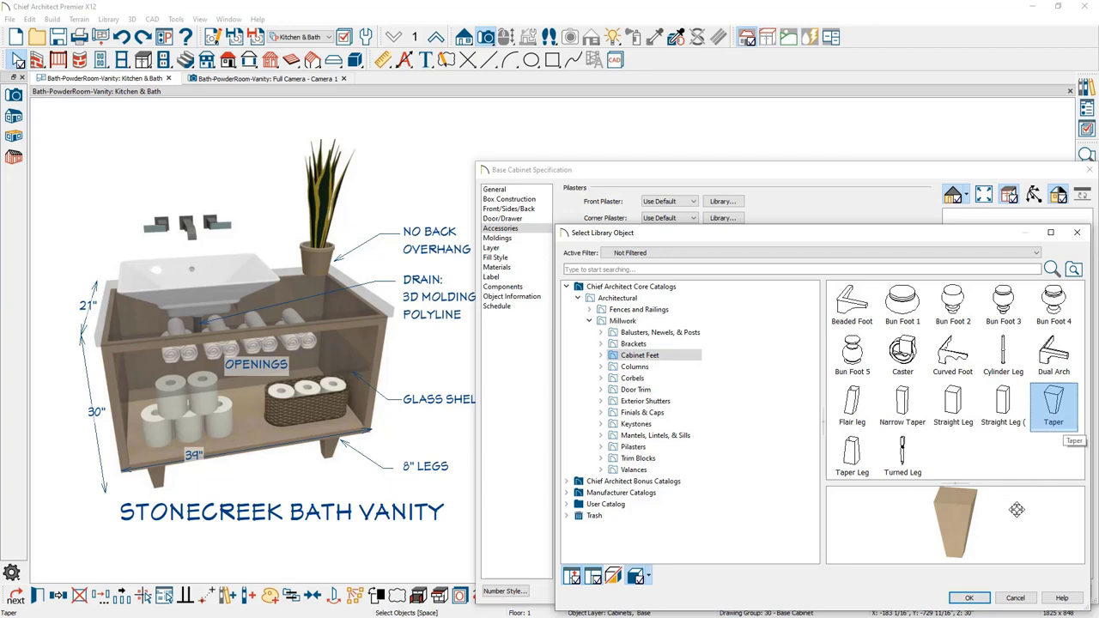
left_click(968, 598)
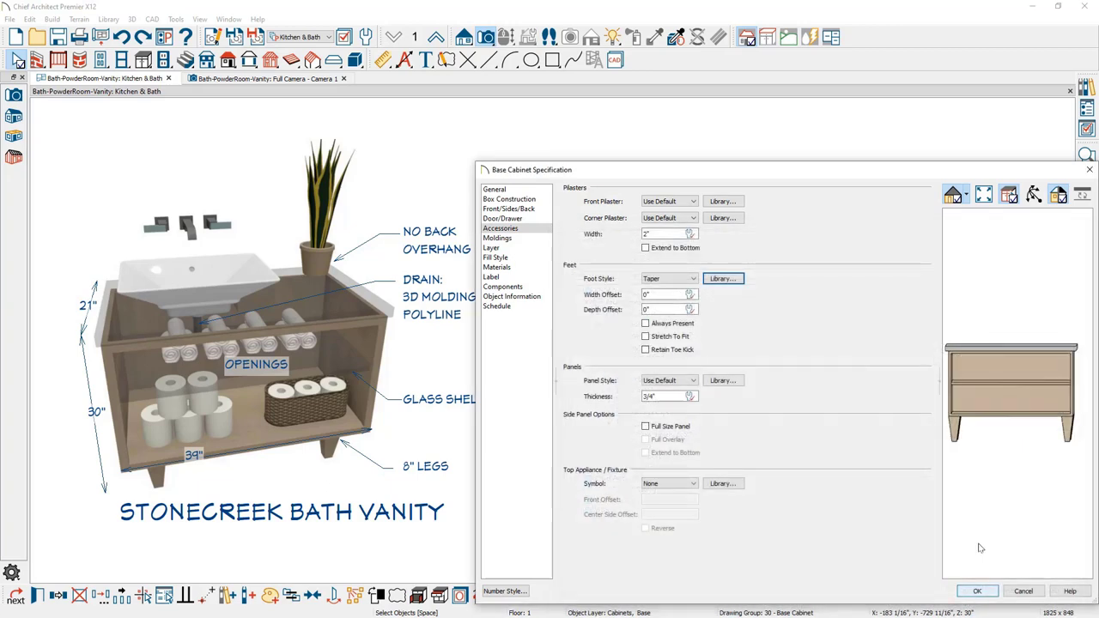
Try the Retain Toe Kick option with the tapered feet and turn it off again.
scroll(949, 434, "up", 4)
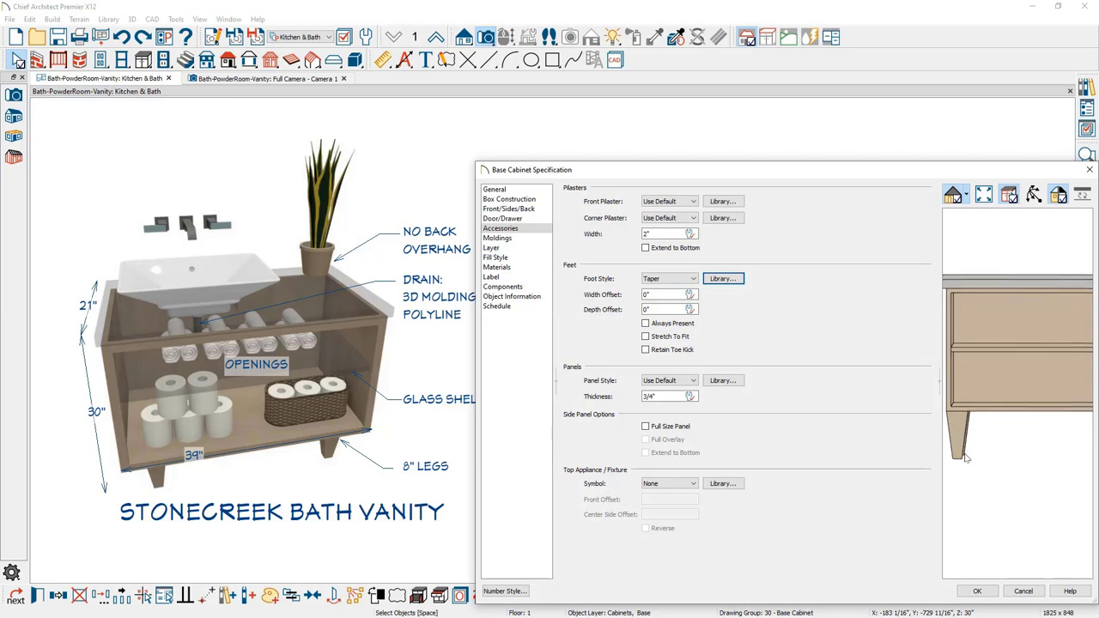
scroll(965, 459, "down", 3)
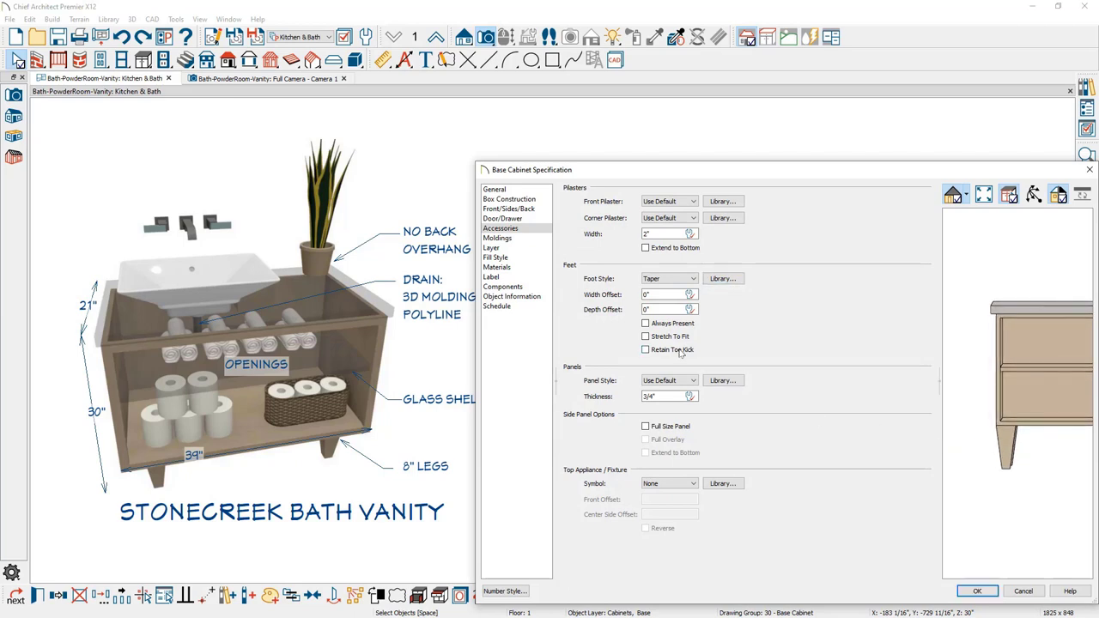
left_click(678, 351)
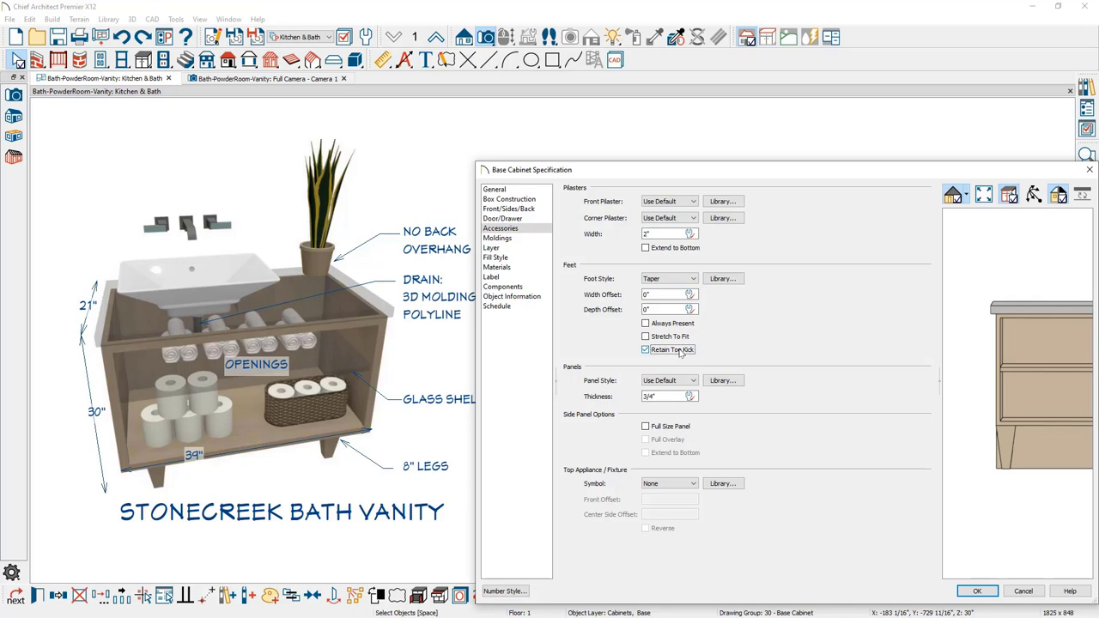
left_click(679, 350)
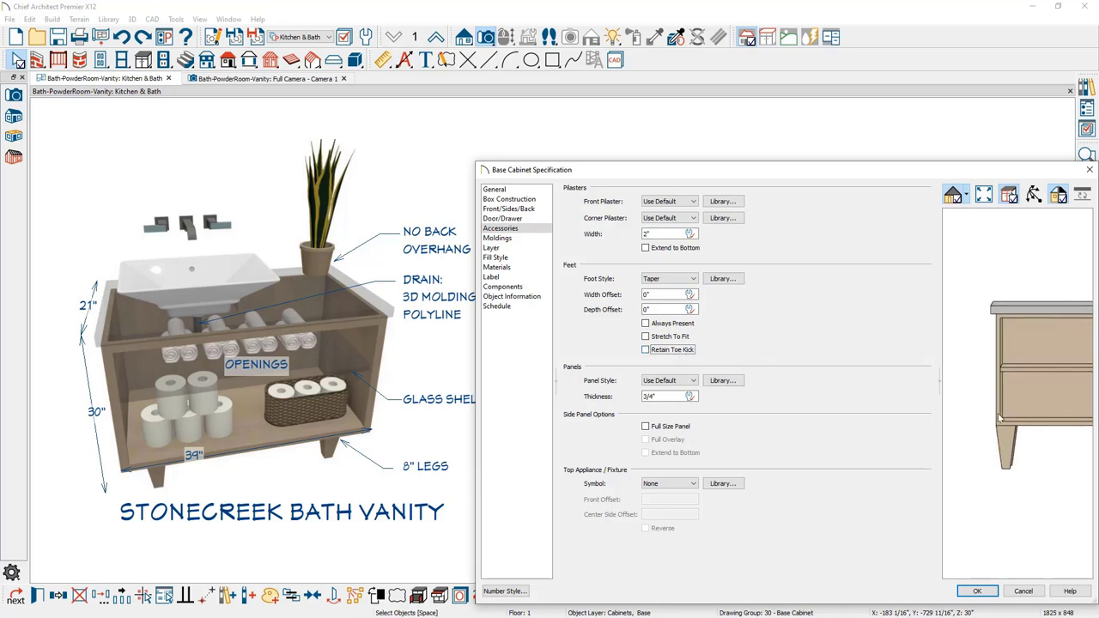
Offset the cabinet feet by -3 inches in width and -2 inches in depth, and apply the cabinet specification.
double_click(666, 295)
type("-3")
key("Tab")
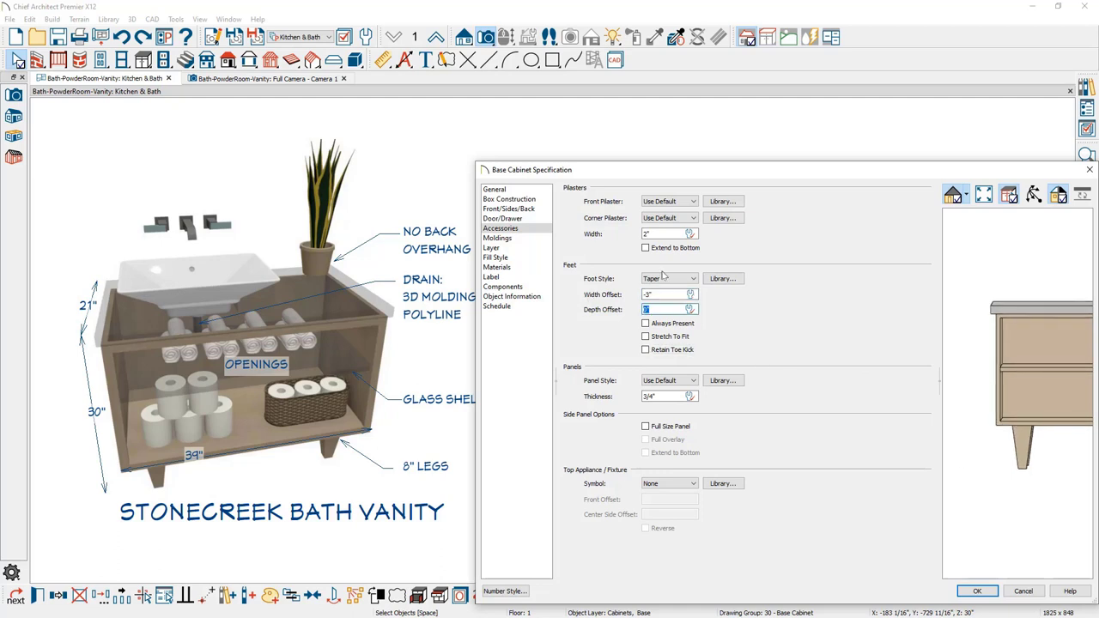
type("-2")
key("Tab")
left_click_drag(980, 430, 1009, 438)
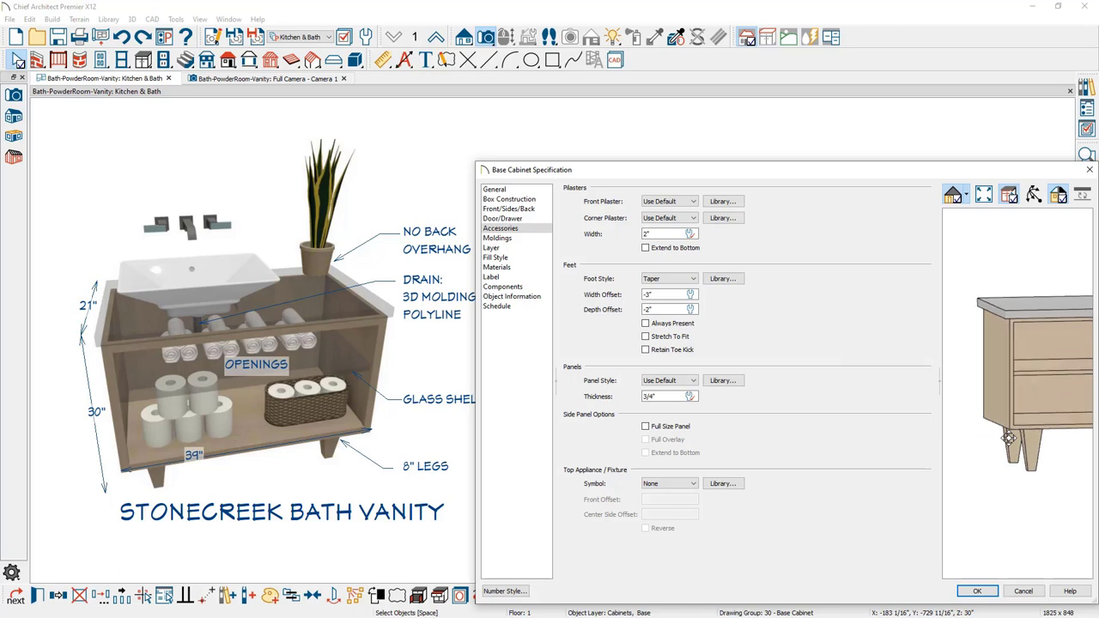
left_click(978, 592)
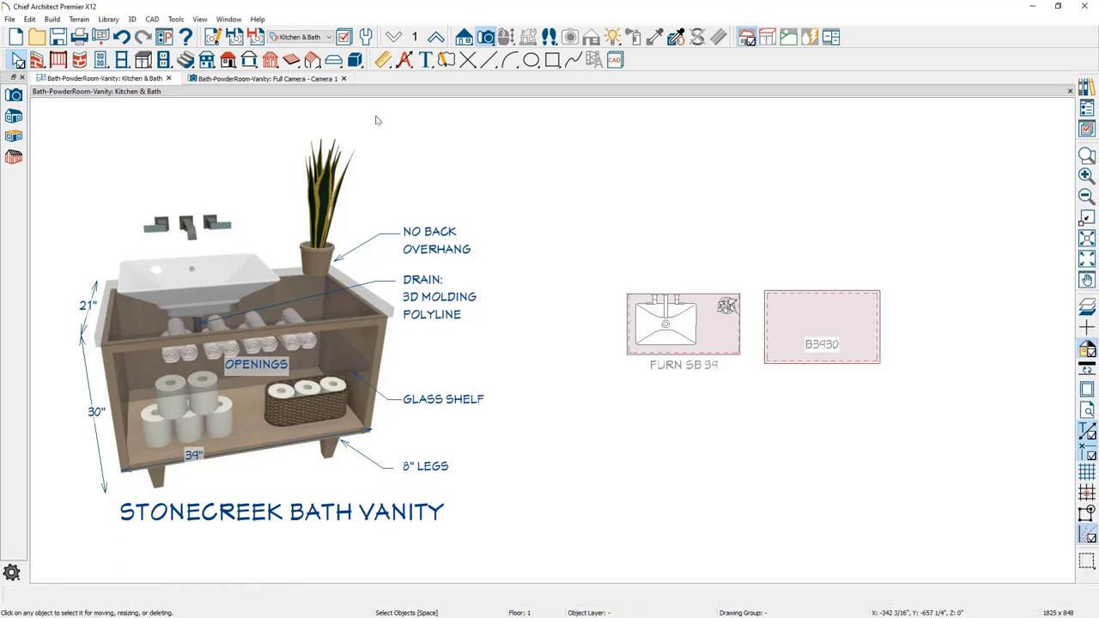
In the camera view, copy the Milk Glass material from the finished vanity's countertop onto the new cabinet's countertop and middle shelf.
left_click(314, 83)
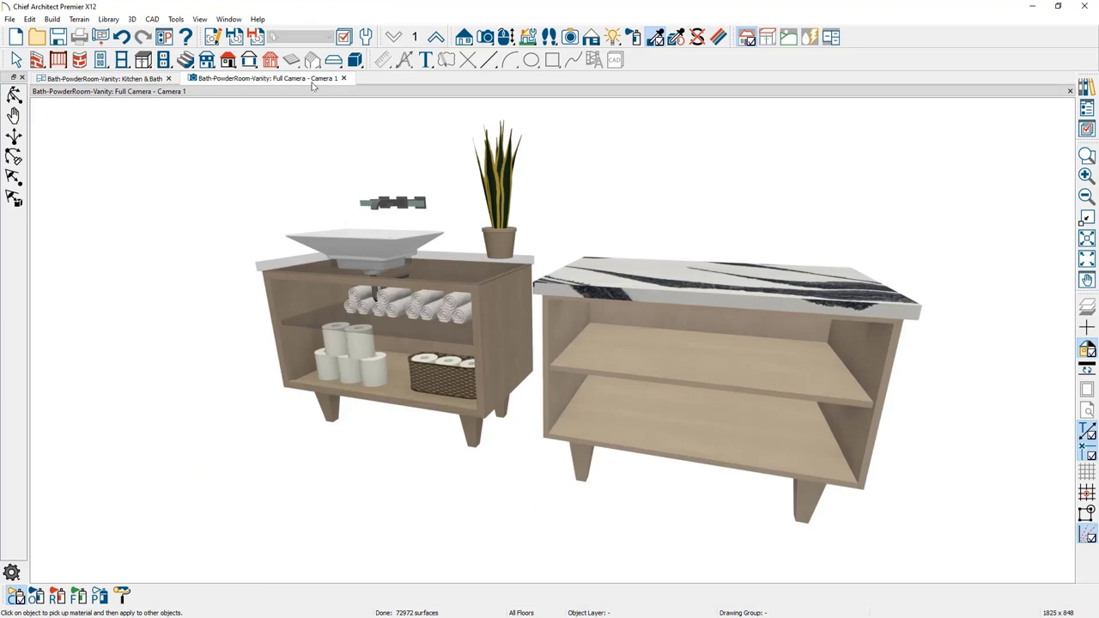
key("space")
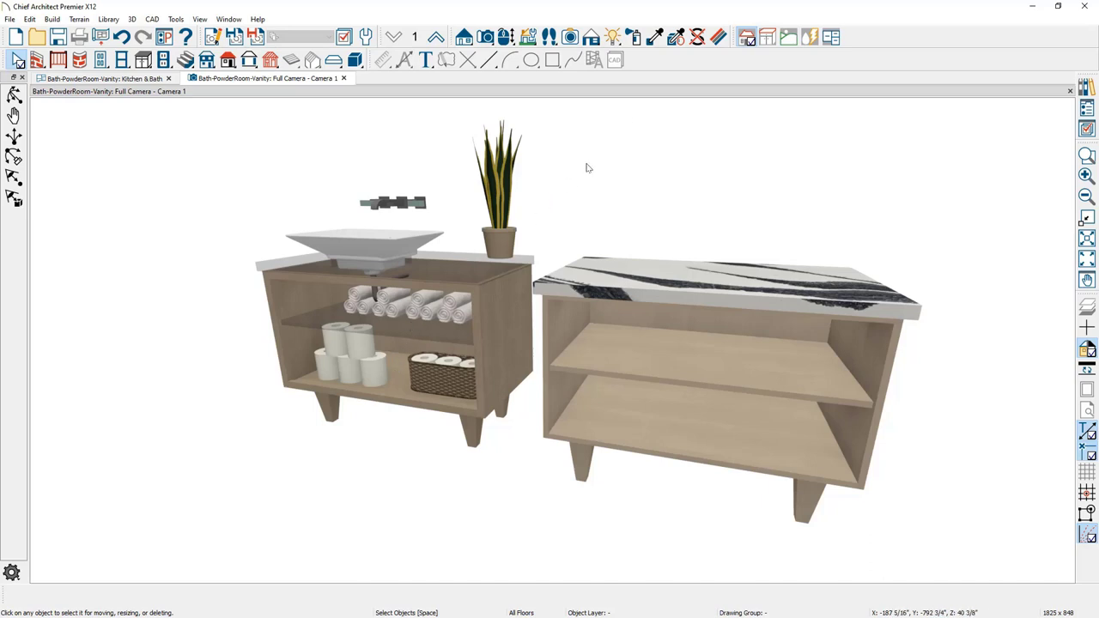
left_click(655, 38)
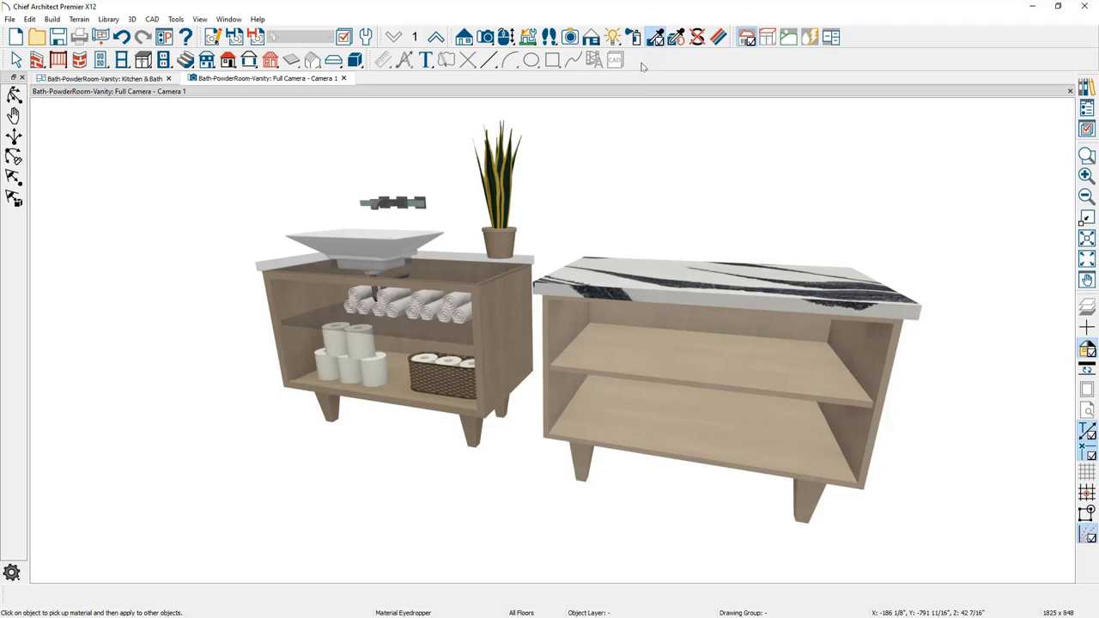
left_click(473, 255)
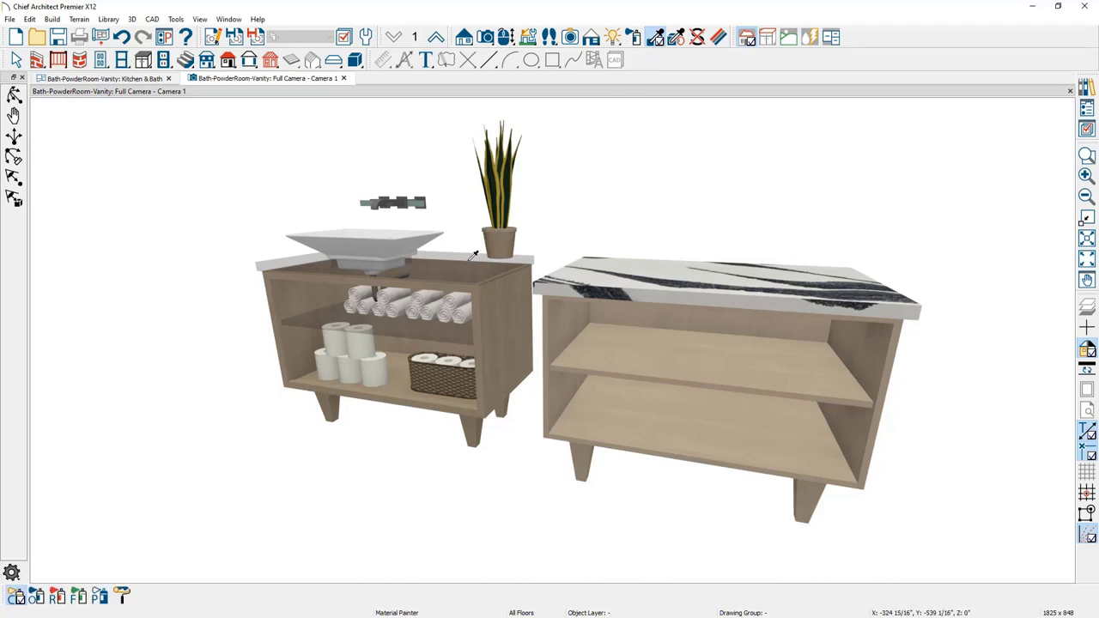
left_click(612, 283)
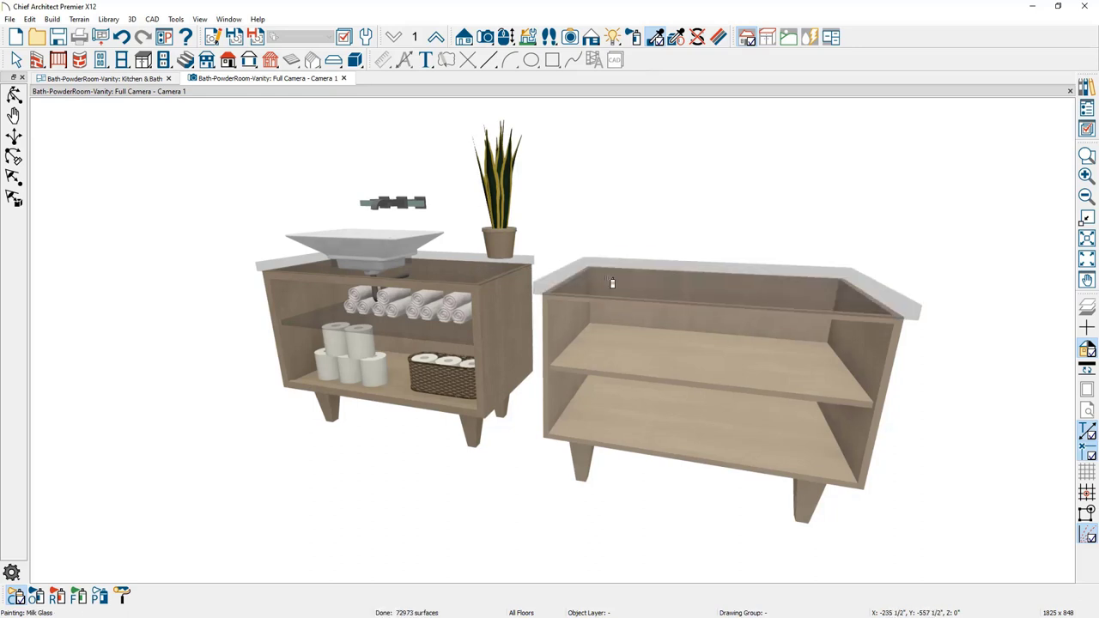
left_click(613, 343)
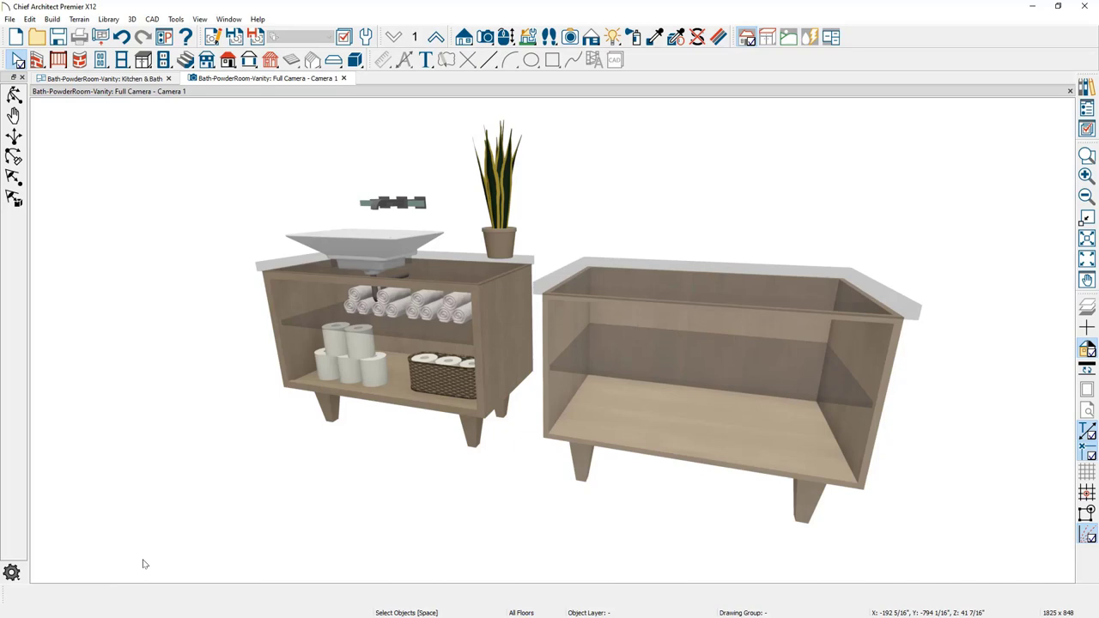
scroll(379, 297, "up", 4)
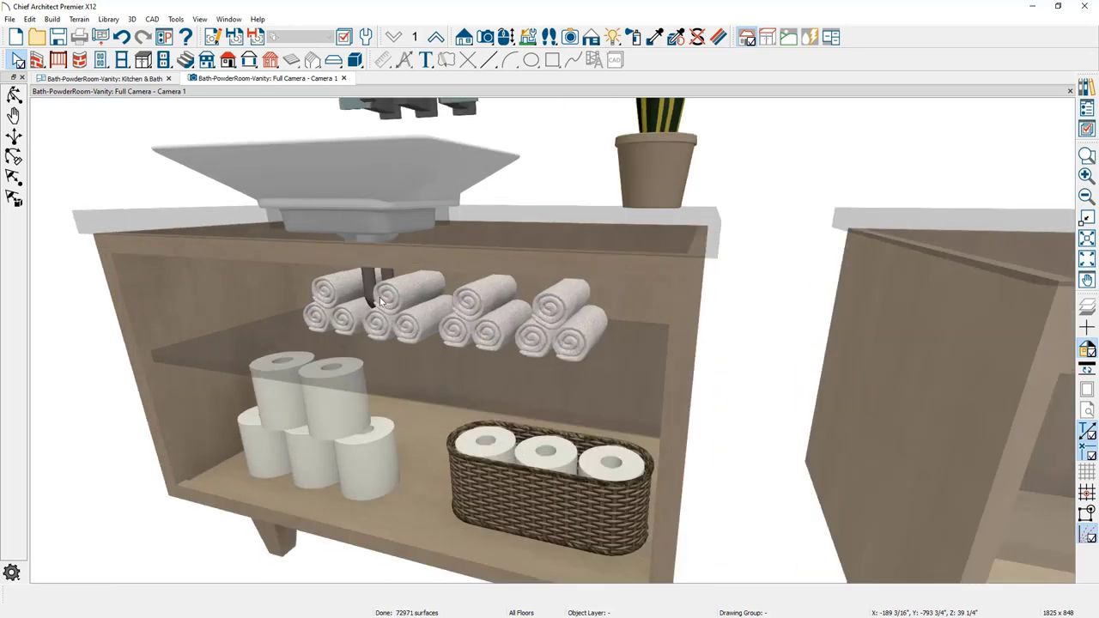
scroll(387, 324, "up", 4)
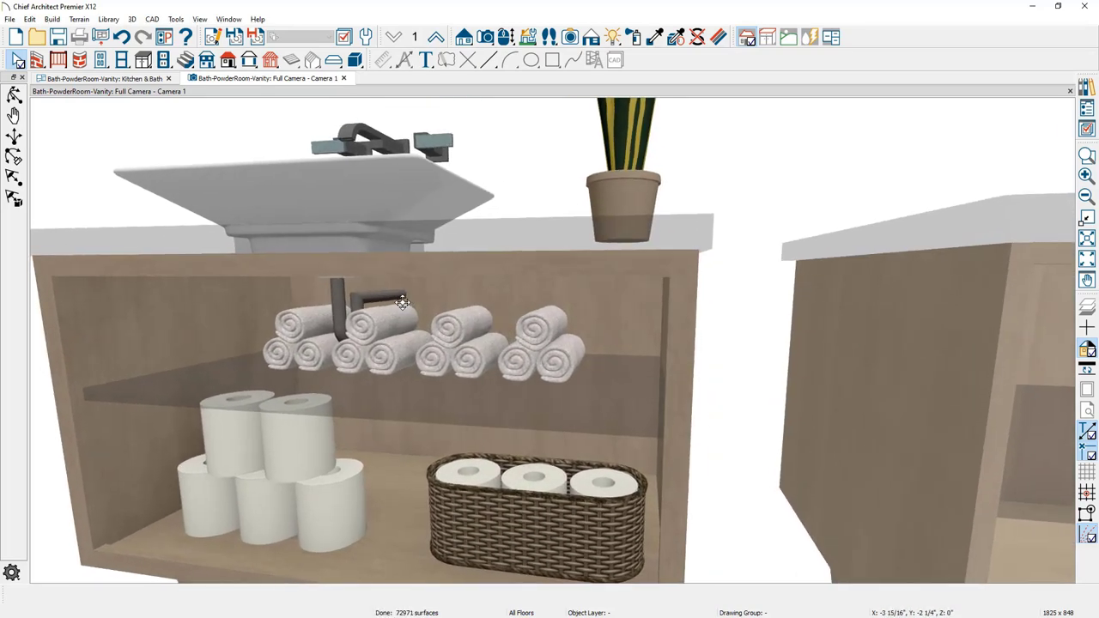
scroll(403, 303, "down", 8)
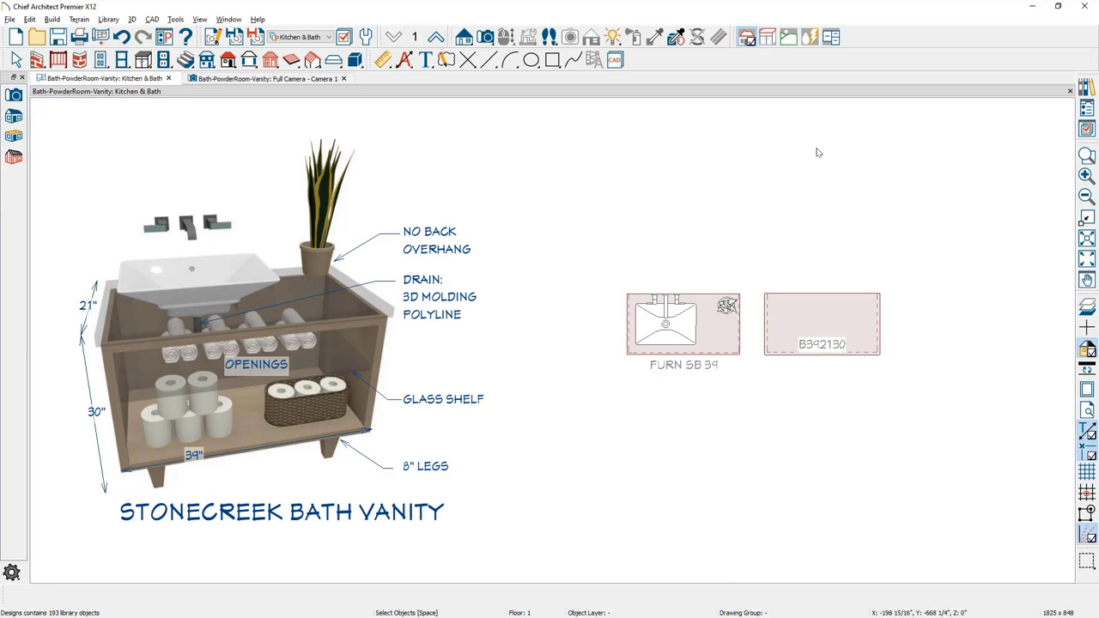
Search the library for "reve" and place the K-4819 Reve Vessel Above-Counter Bathroom Sink on the new cabinet in the plan.
left_click(1087, 88)
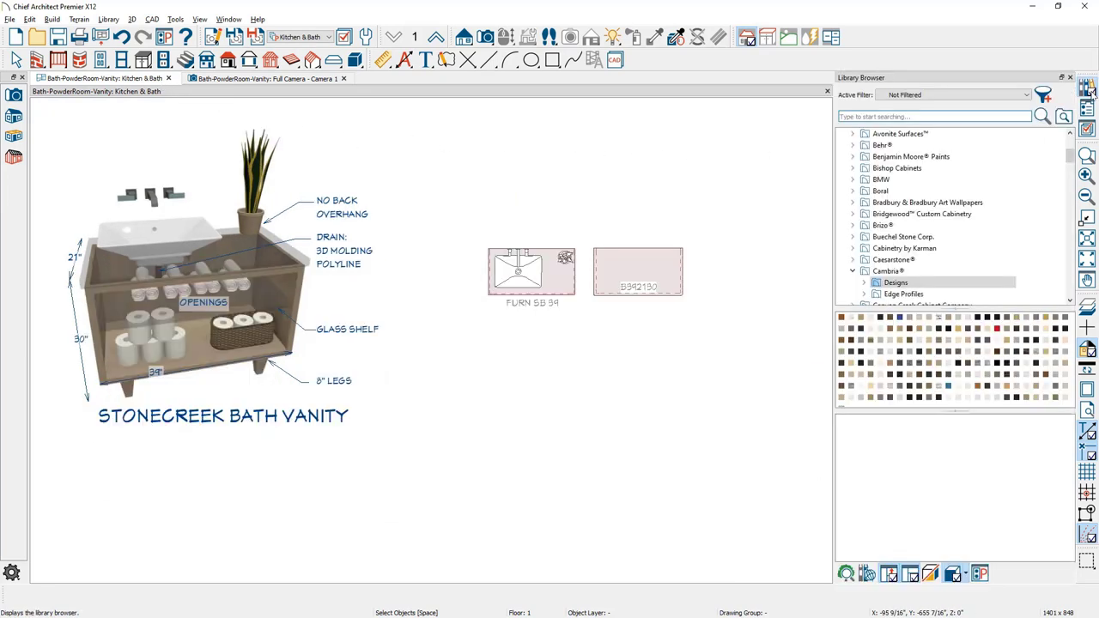
left_click(964, 115)
type("reve")
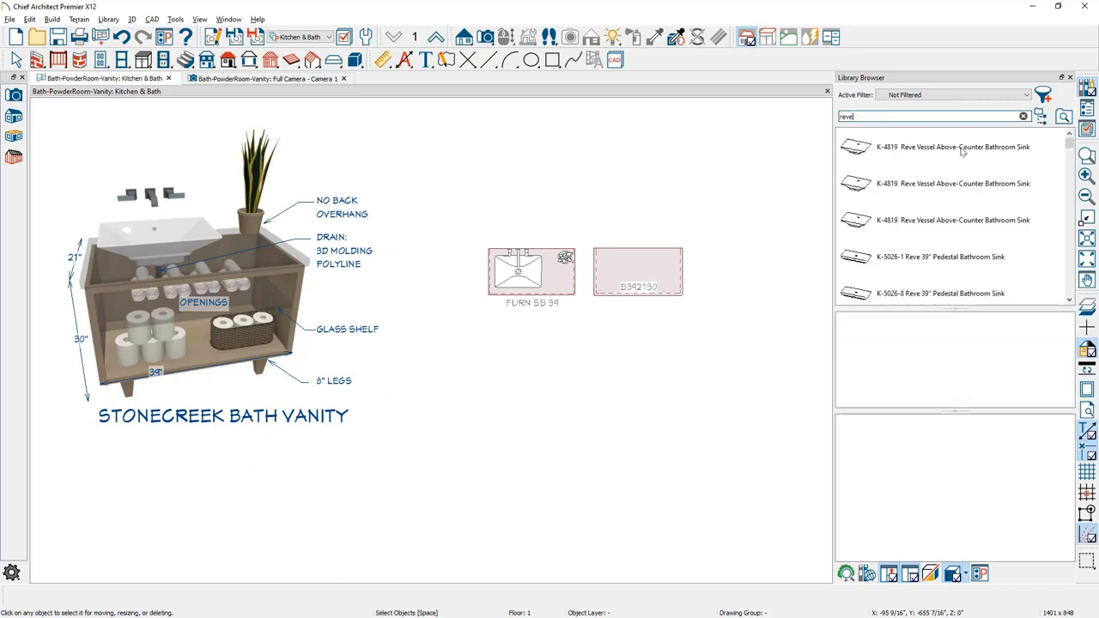
left_click(962, 150)
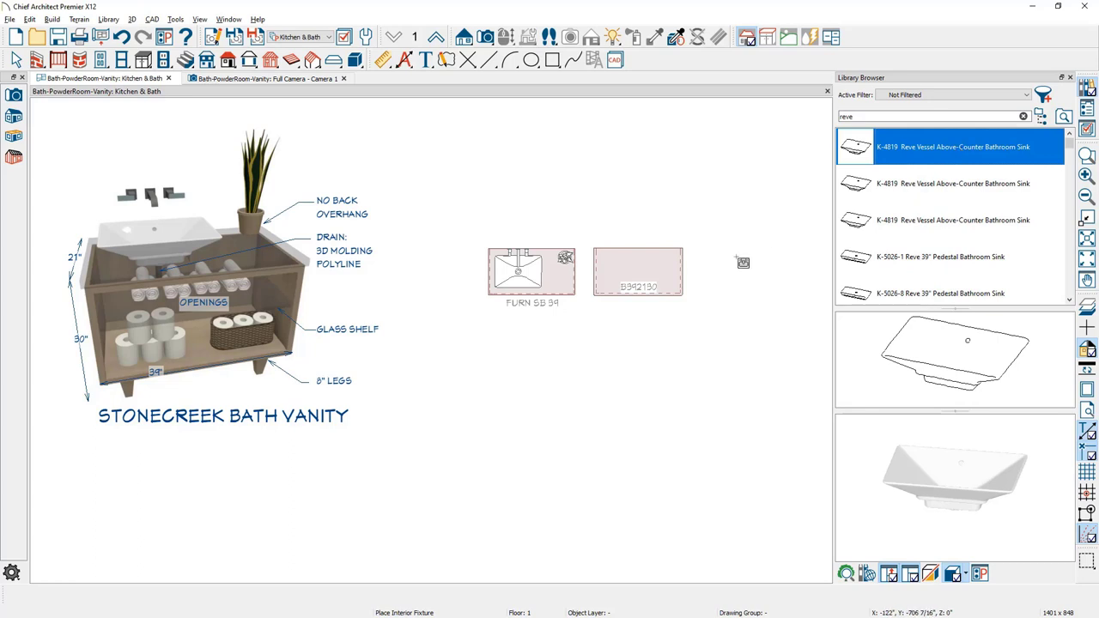
scroll(631, 273, "up", 4)
scroll(634, 272, "up", 1)
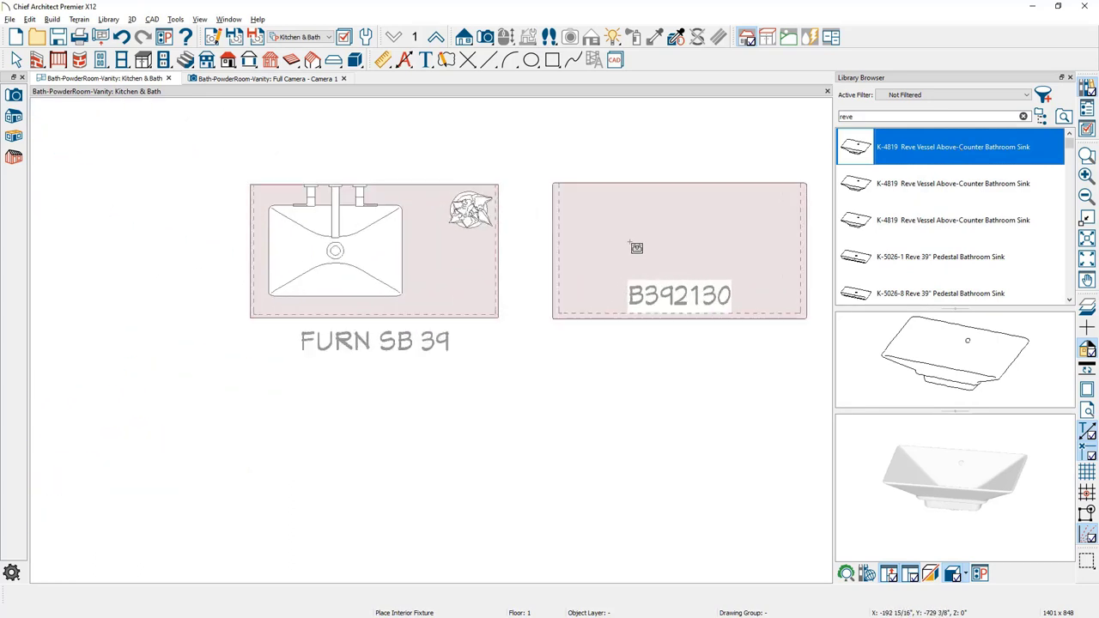
left_click(636, 248)
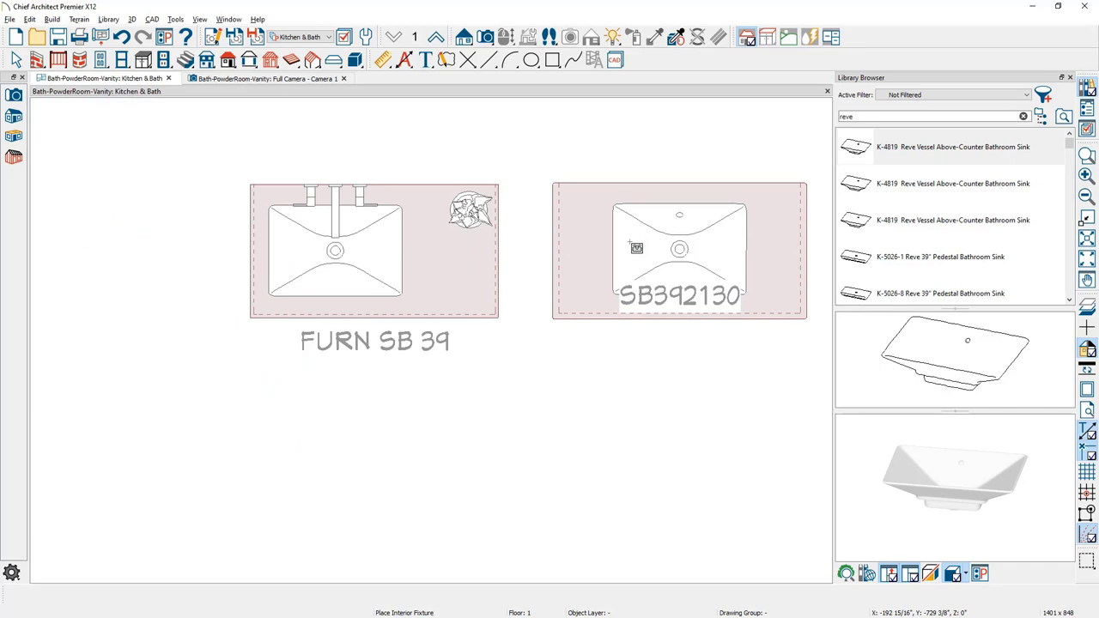
key("Escape")
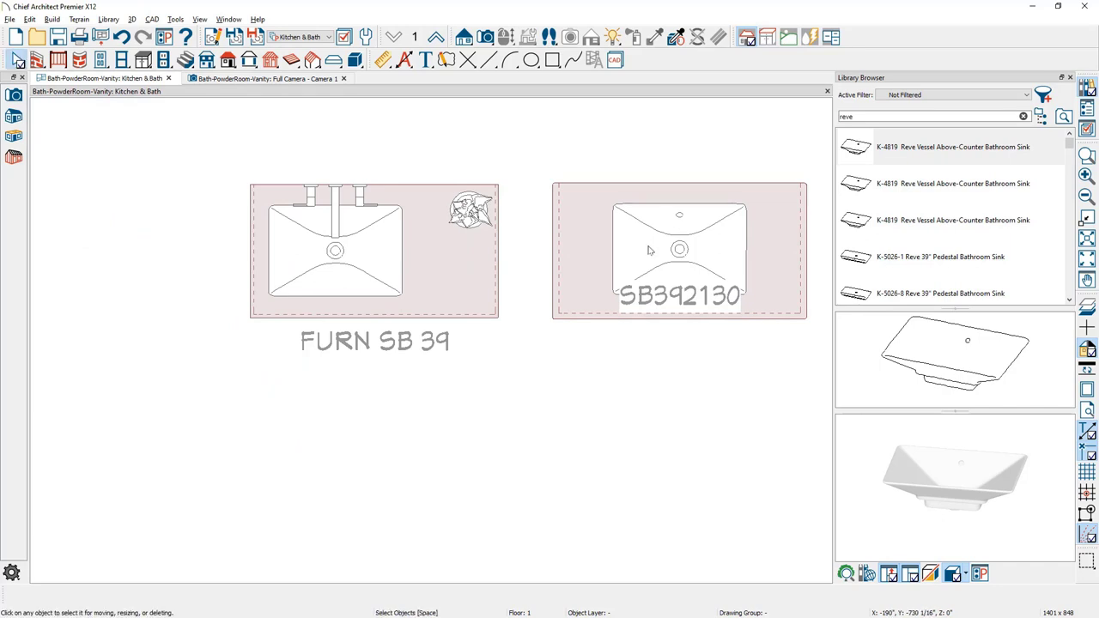
Move the new cabinet's sink about 4 7/8" to the left of the cabinet's centre.
left_click(649, 250)
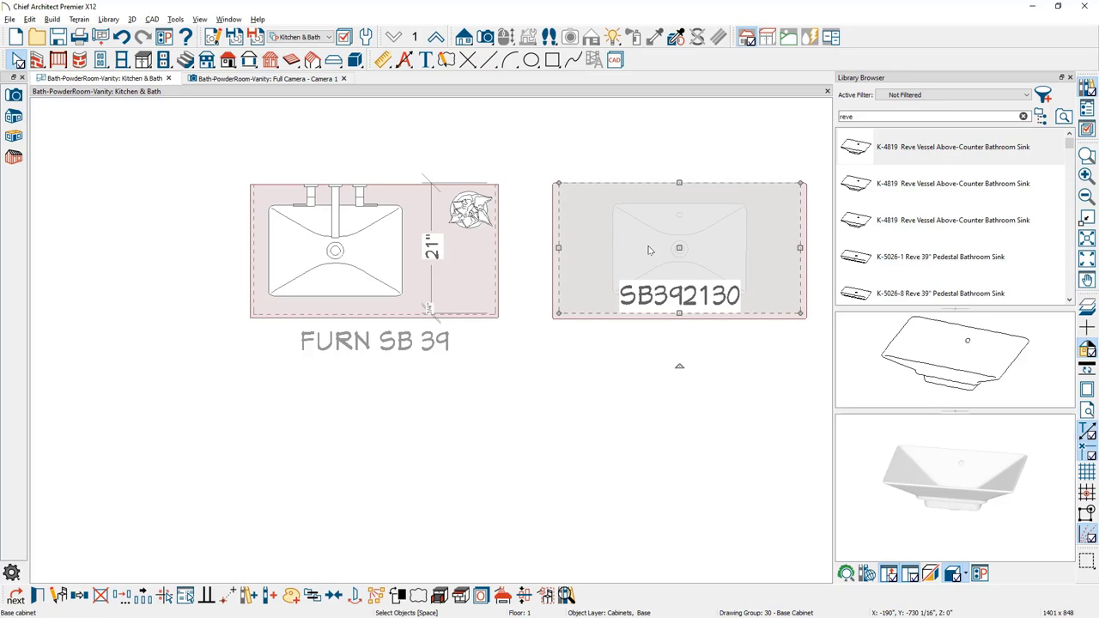
left_click(687, 249)
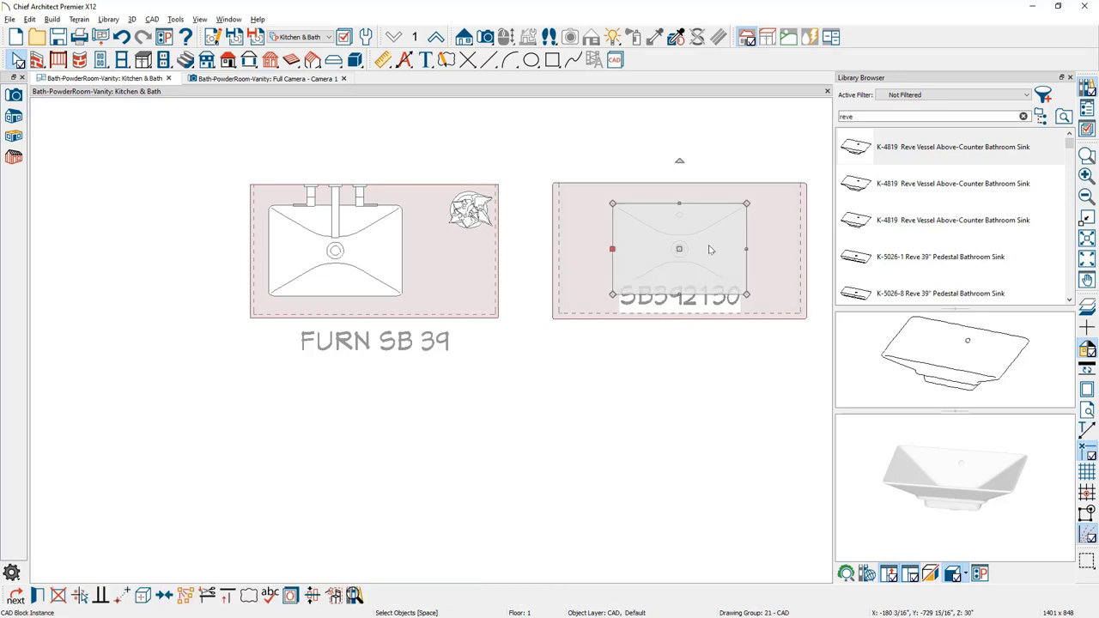
left_click_drag(677, 249, 649, 247)
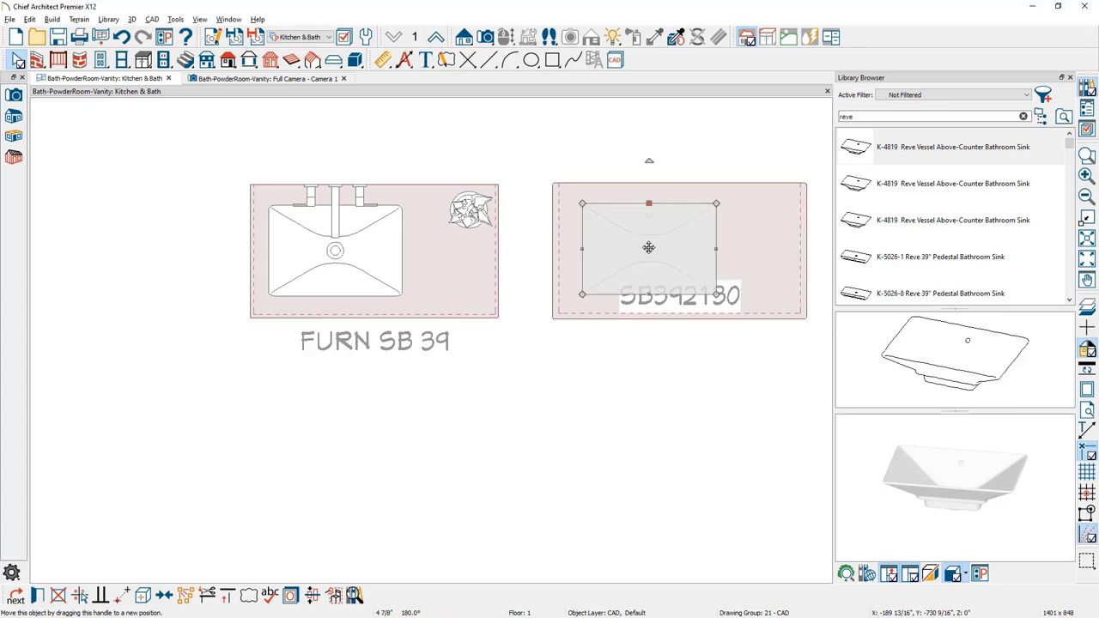
Find the 65880LF Wall Mount Vessel HL5881 Green Glass Accents faucet in the library and place it at the cabinet's back, centred on the sink.
double_click(858, 116)
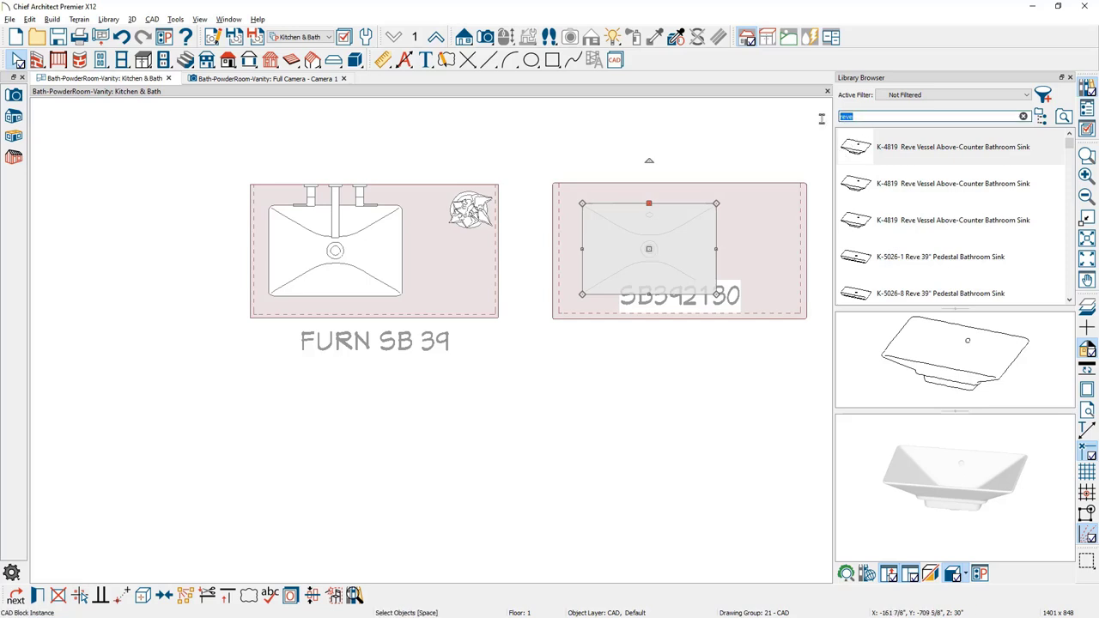
type("65880LF")
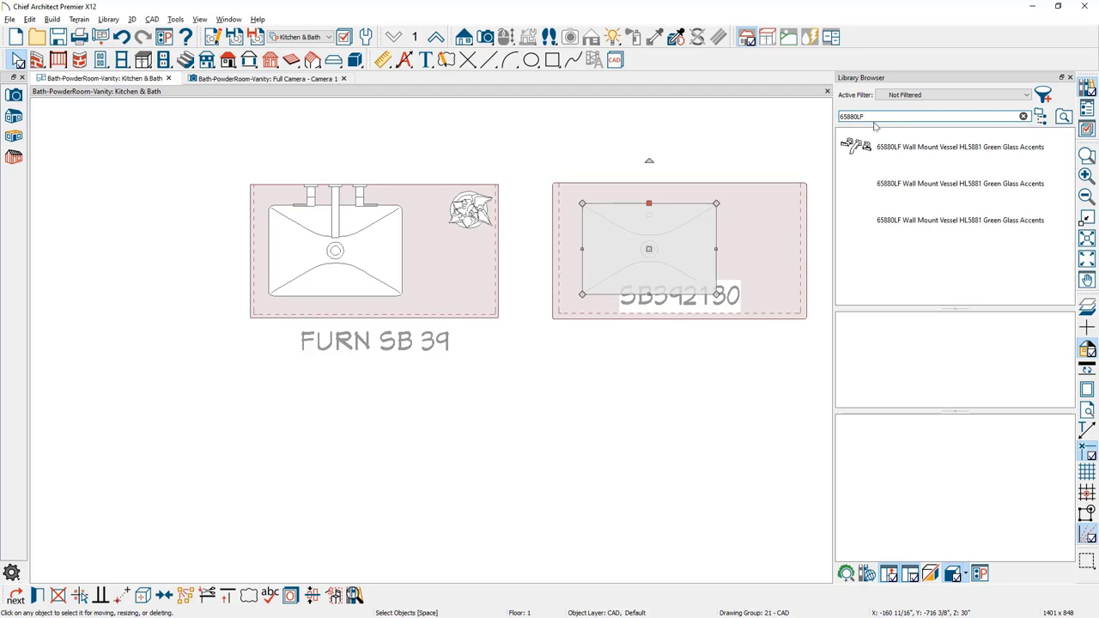
left_click(895, 150)
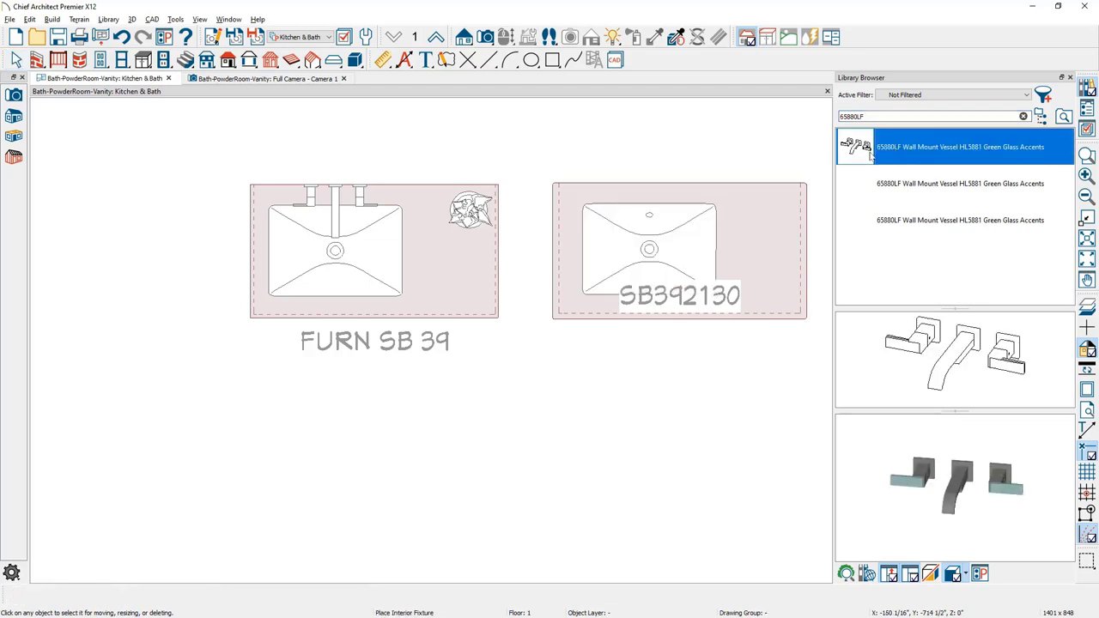
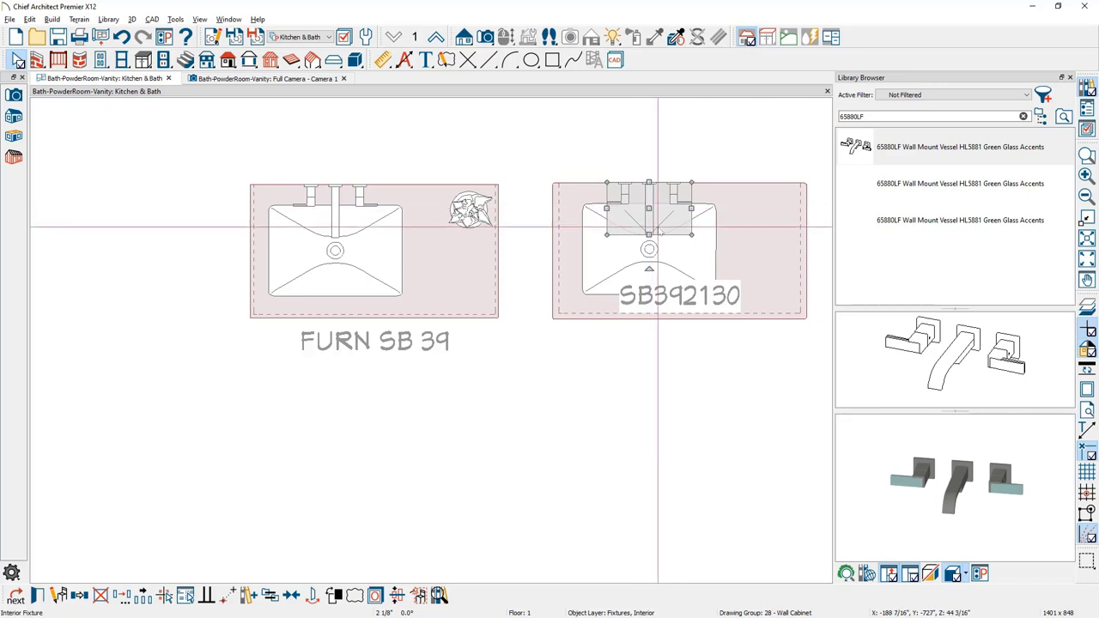
key("Escape")
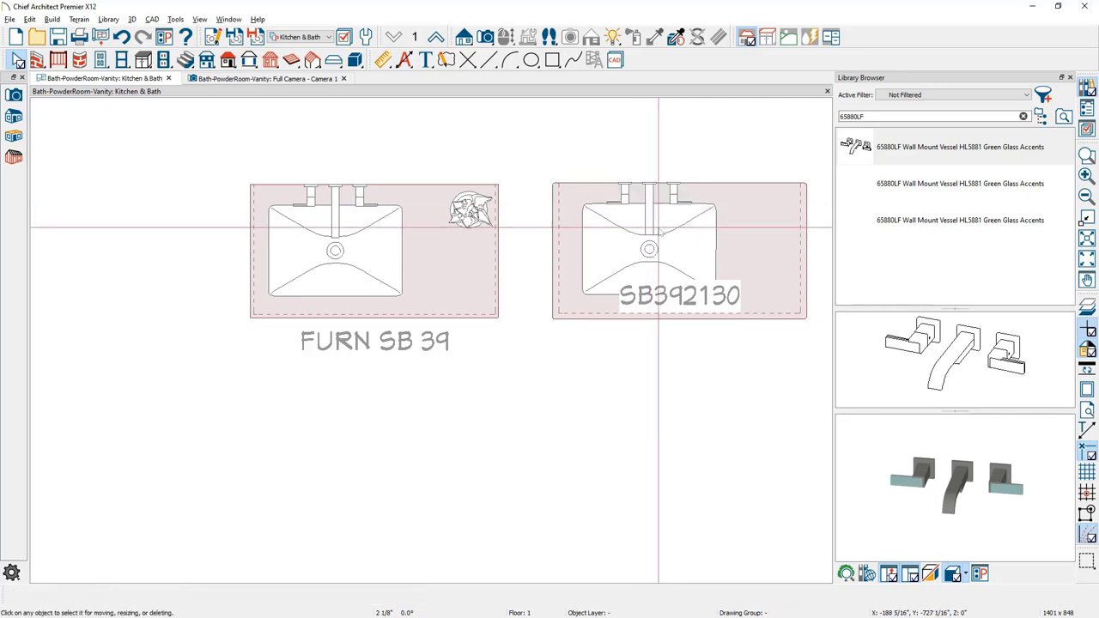
Move the new cabinet's label below its front edge and switch it from an automatic to a specified label.
left_click(759, 280)
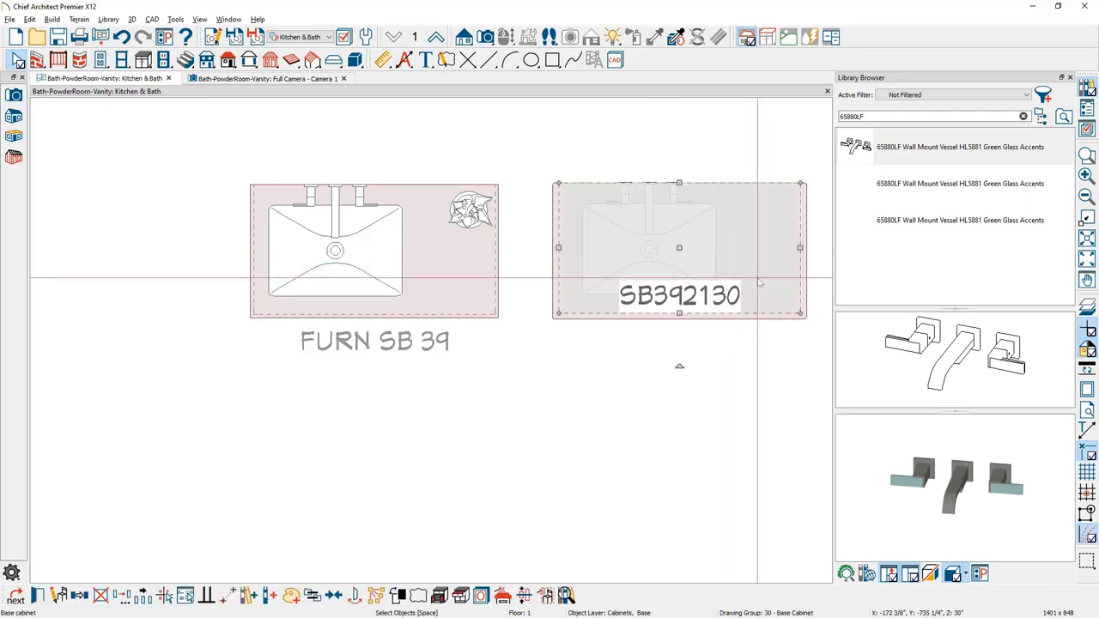
left_click_drag(675, 297, 674, 340)
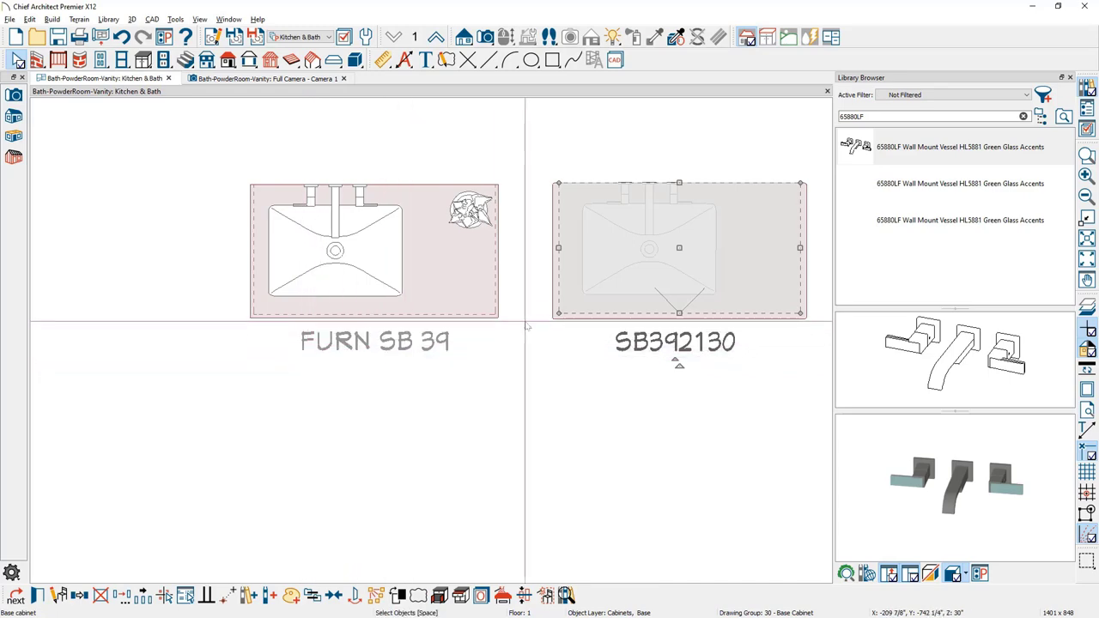
double_click(566, 309)
left_click(506, 277)
left_click(656, 246)
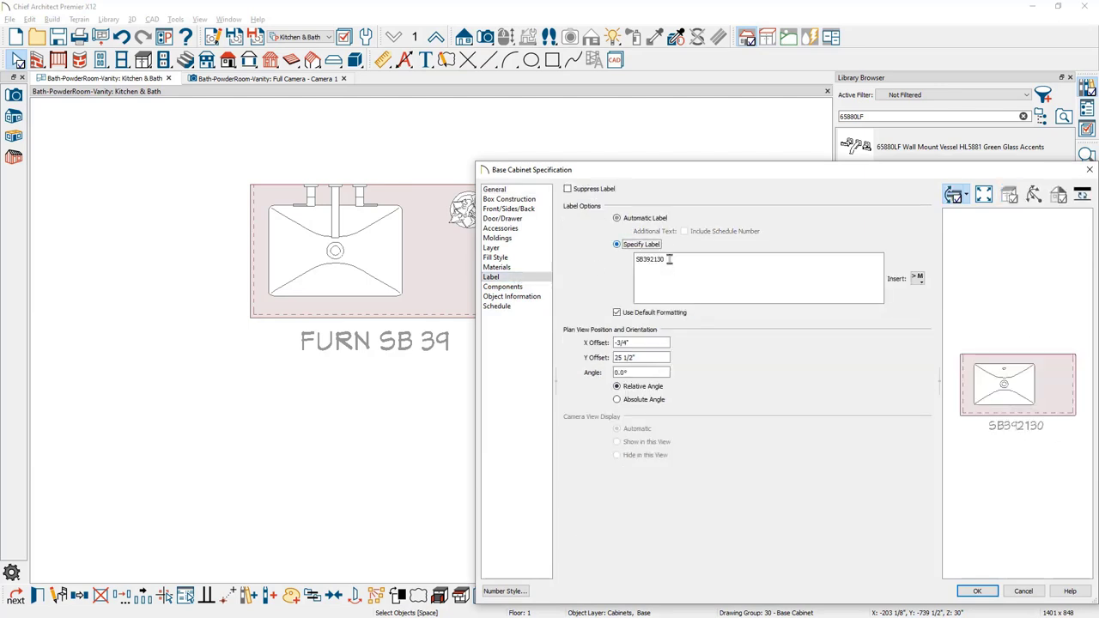
Change the specified label text of the new cabinet to "FURN SB".
left_click(636, 259)
type("FURN")
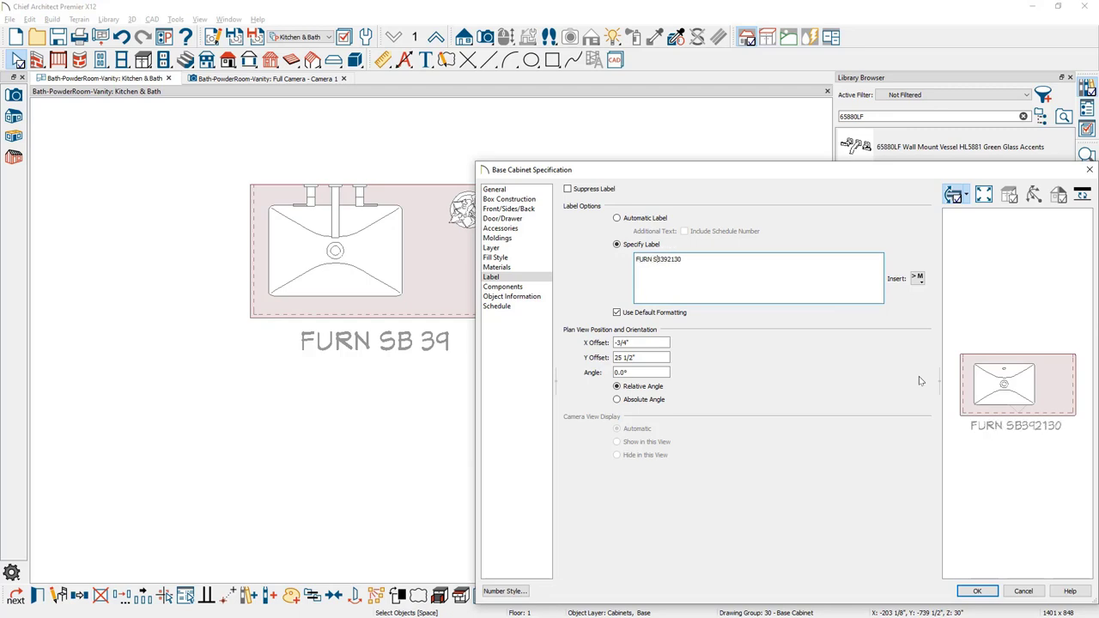
key("BackSpace")
key("BackSpace")
key("BackSpace")
key("BackSpace")
key("BackSpace")
key("BackSpace")
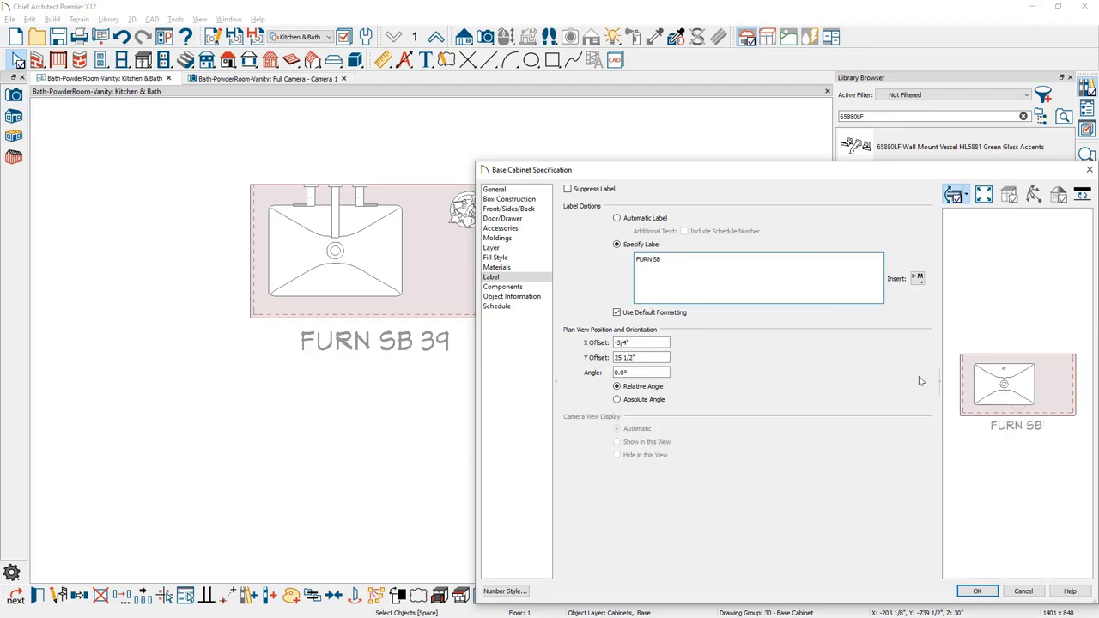
Append the object-specific %width% macro to the cabinet label, turn off Use Default Formatting, and apply the specification.
left_click(918, 278)
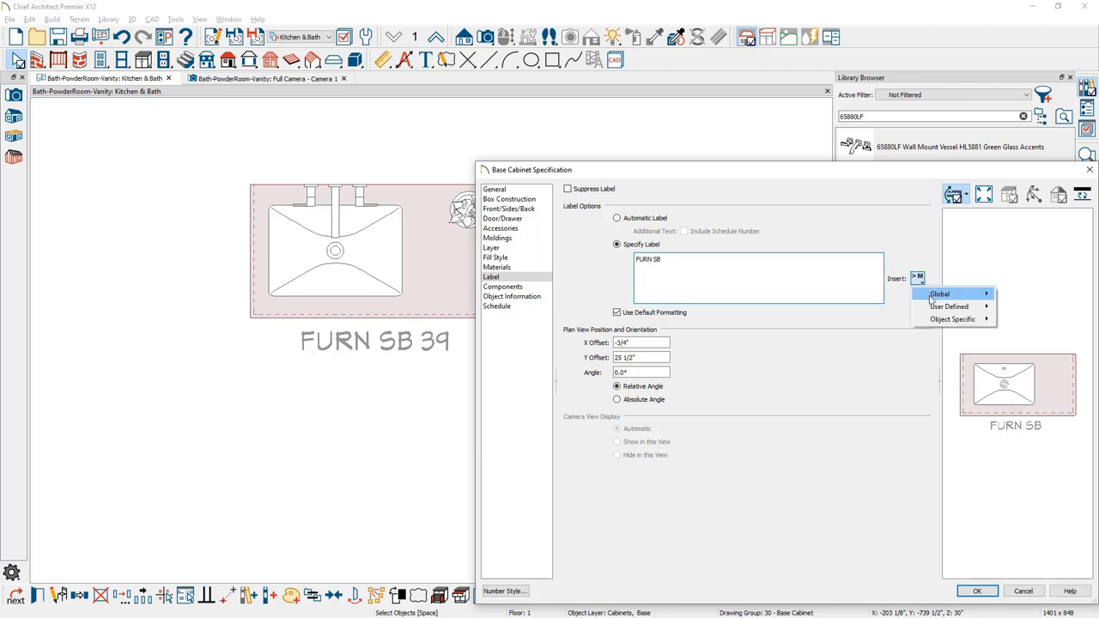
mouse_move(967, 321)
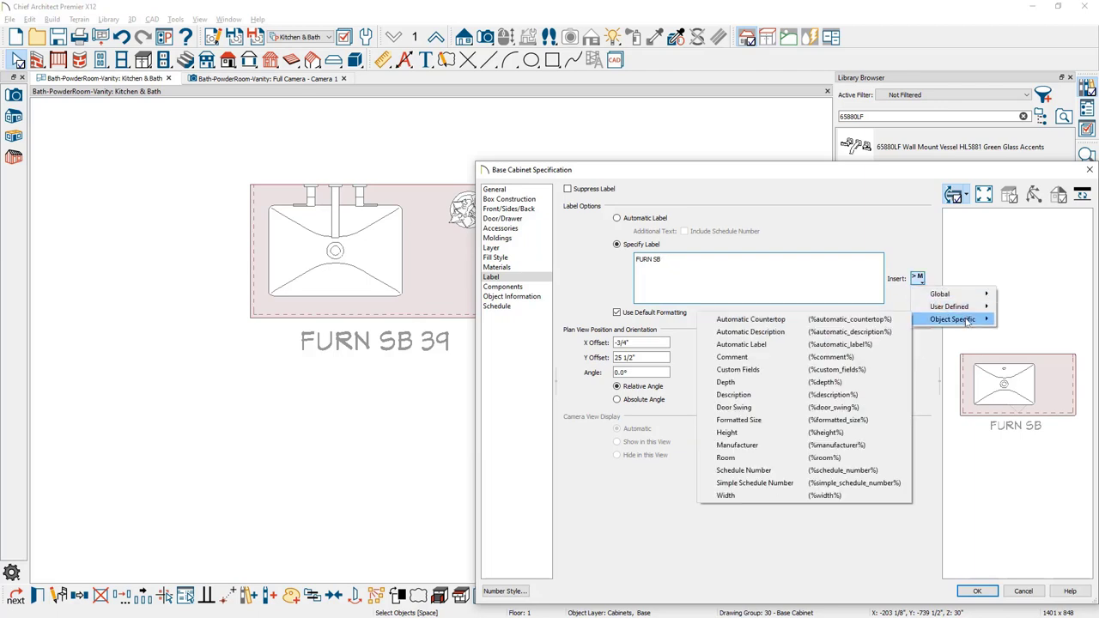
left_click(854, 496)
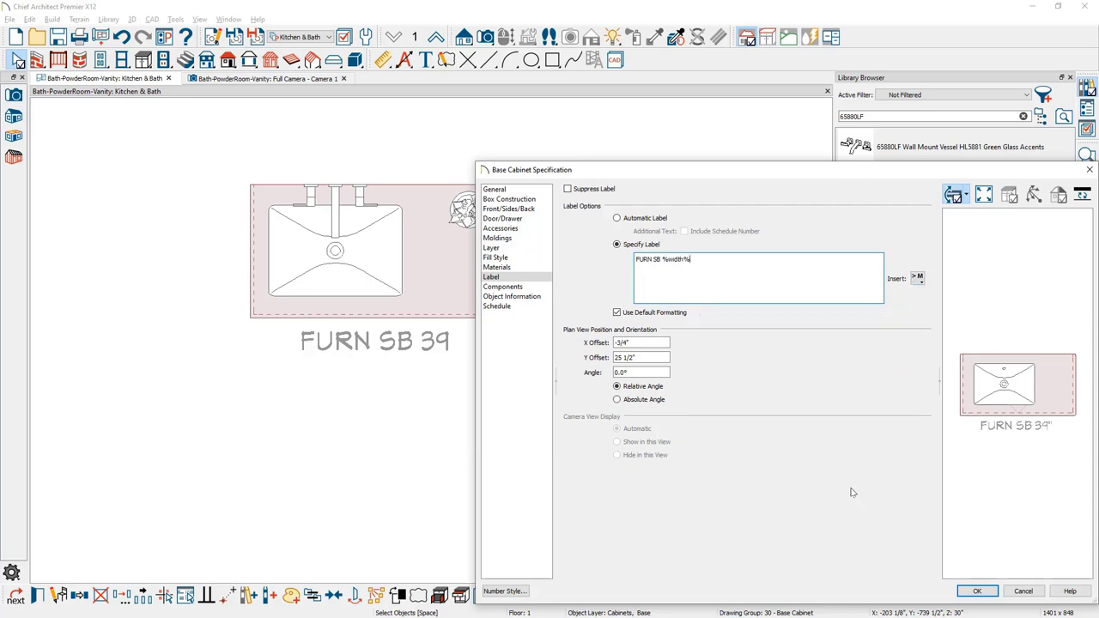
left_click(659, 313)
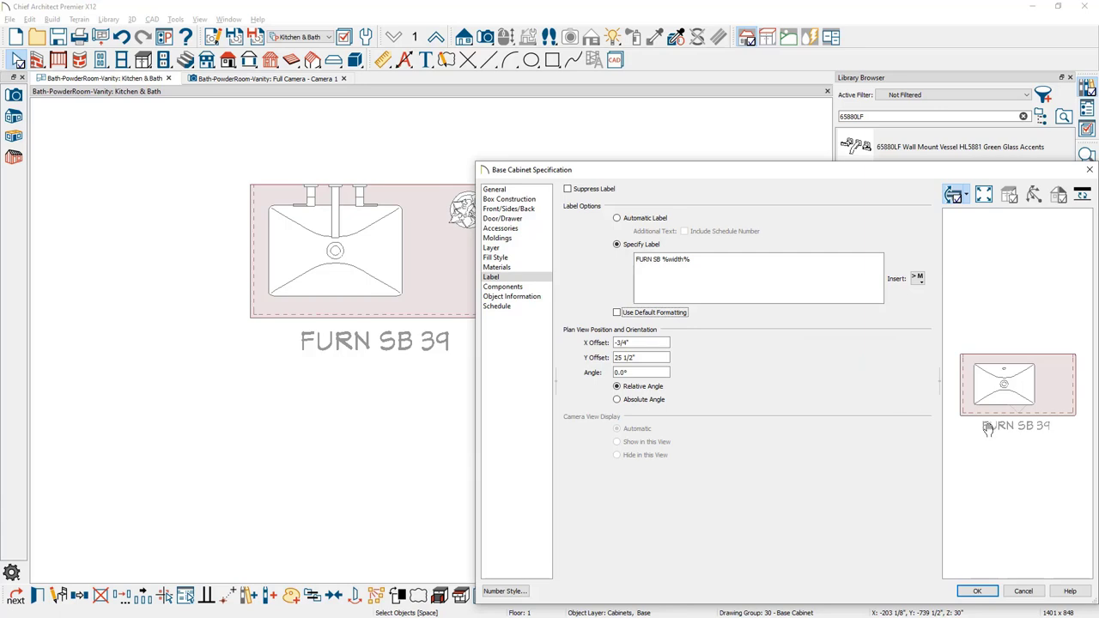
left_click(976, 590)
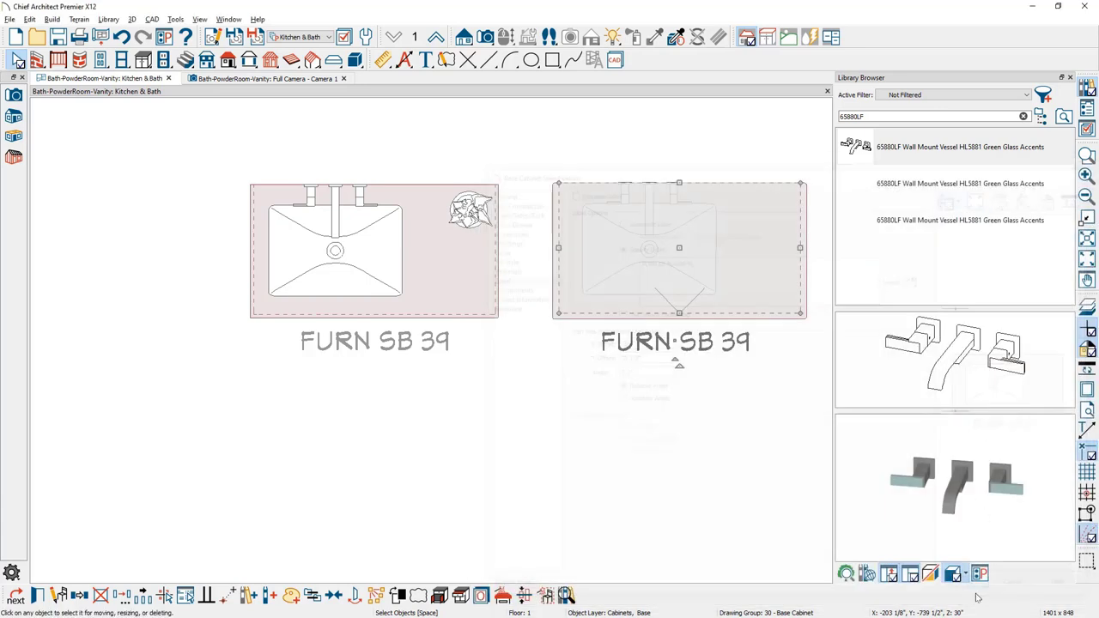
key("Escape")
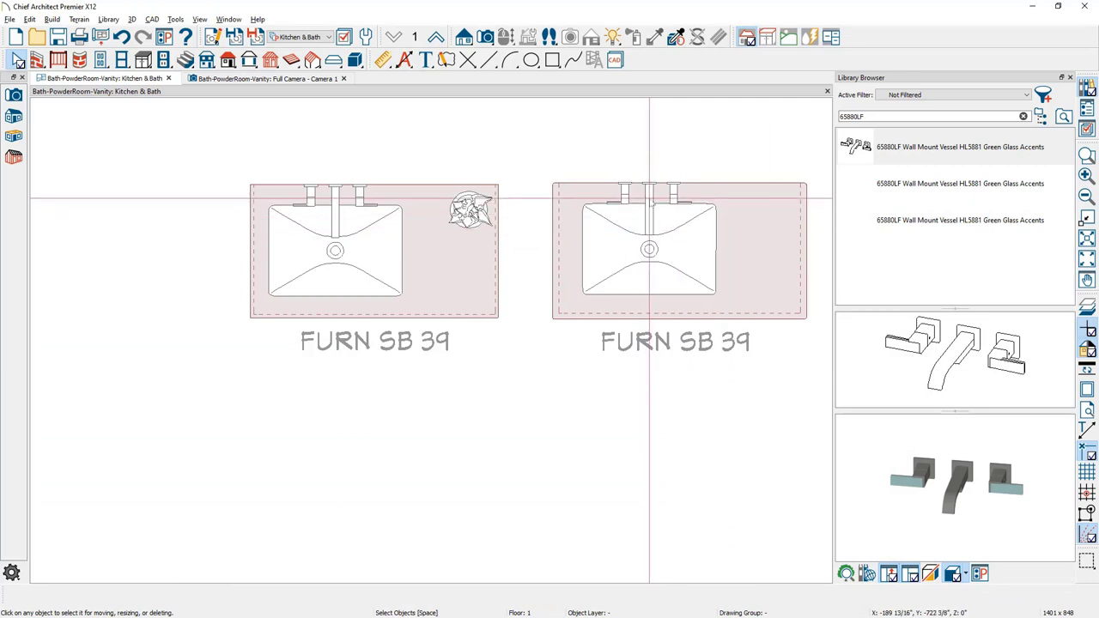
Create a front cross section/elevation of both vanities and lower the new faucet to about the finished vanity's faucet height.
left_click(464, 37)
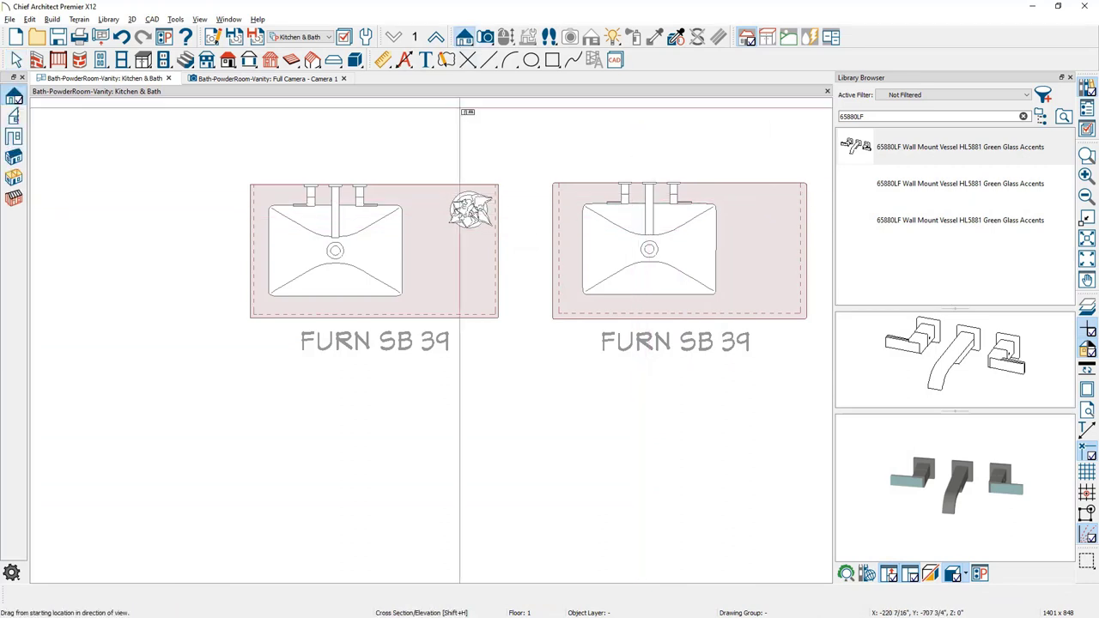
left_click_drag(464, 428, 493, 152)
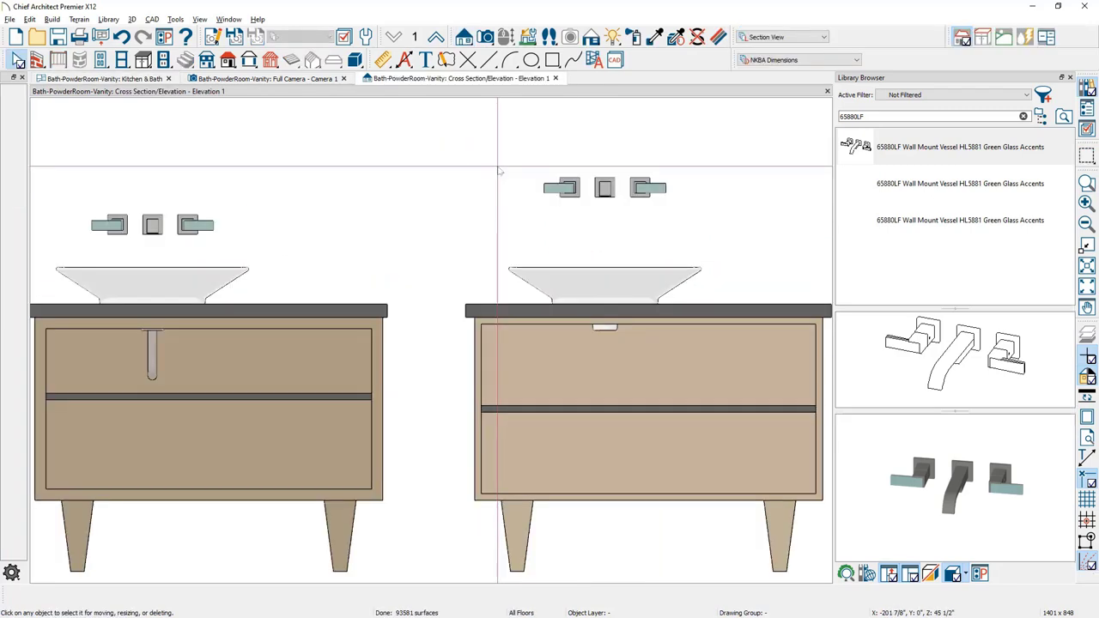
left_click(604, 188)
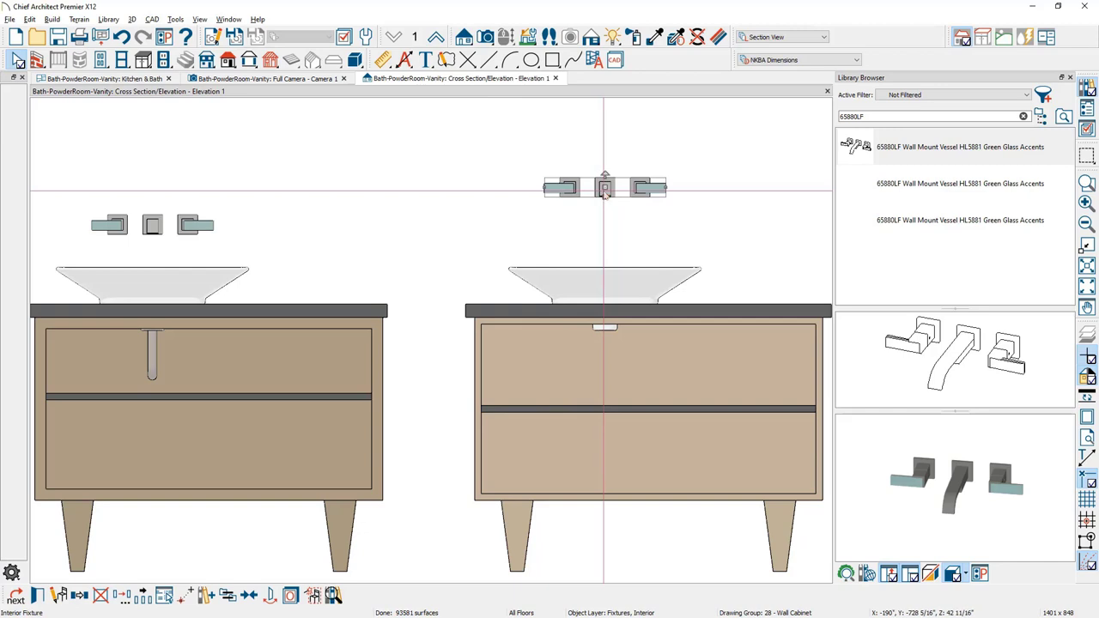
left_click_drag(605, 187, 605, 226)
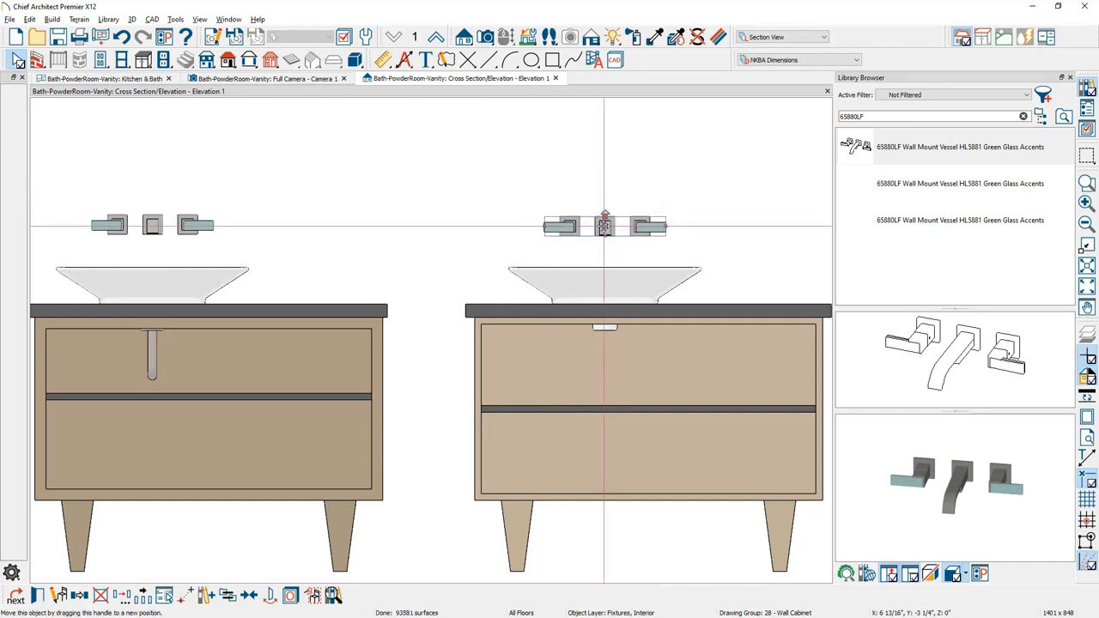
Set the new wall faucet's height from finished floor to top to 40" and apply the specification.
double_click(604, 226)
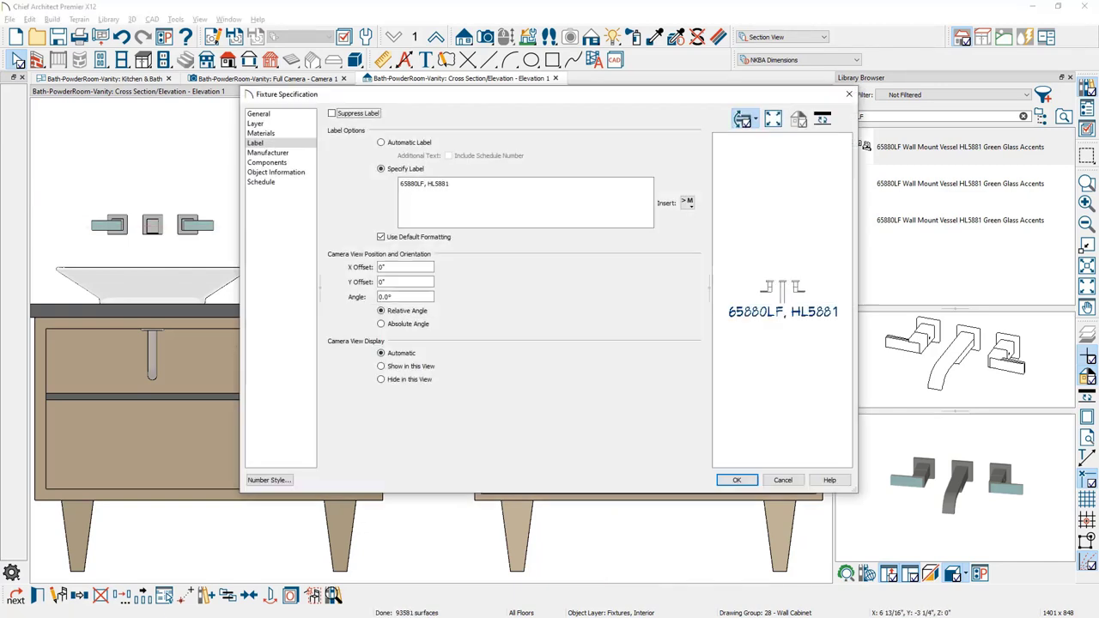
left_click(307, 117)
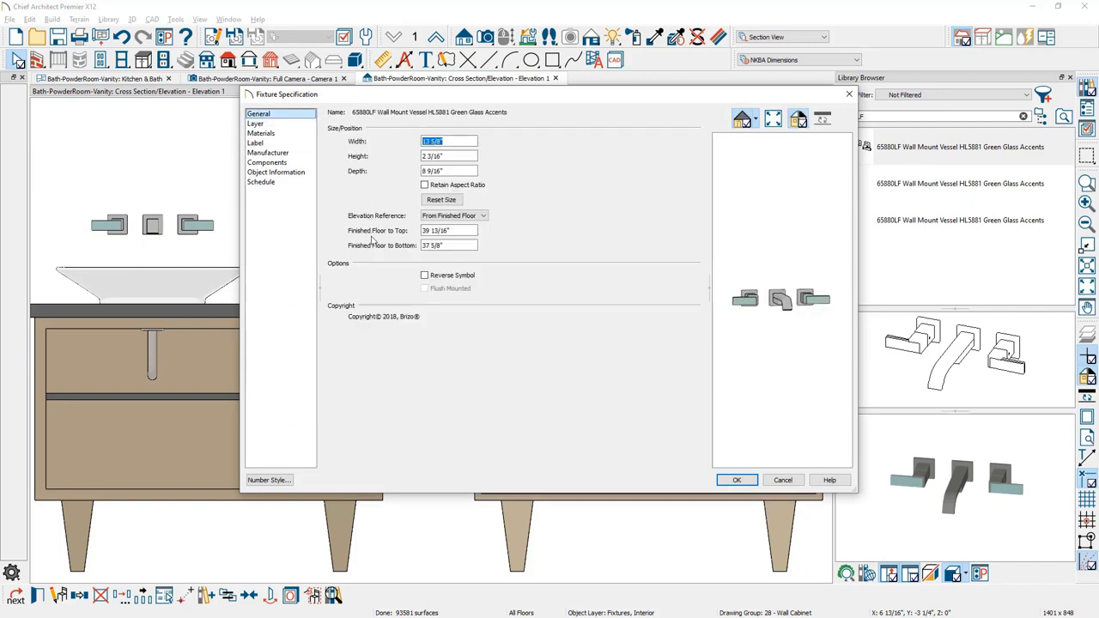
left_click_drag(450, 231, 421, 231)
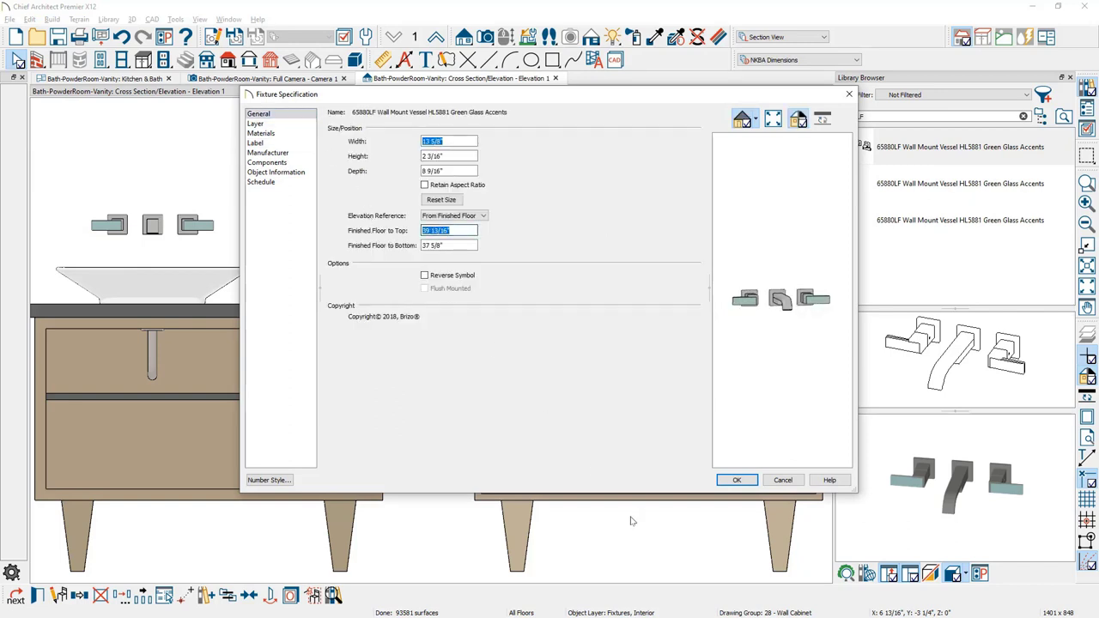
type("40")
key("Tab")
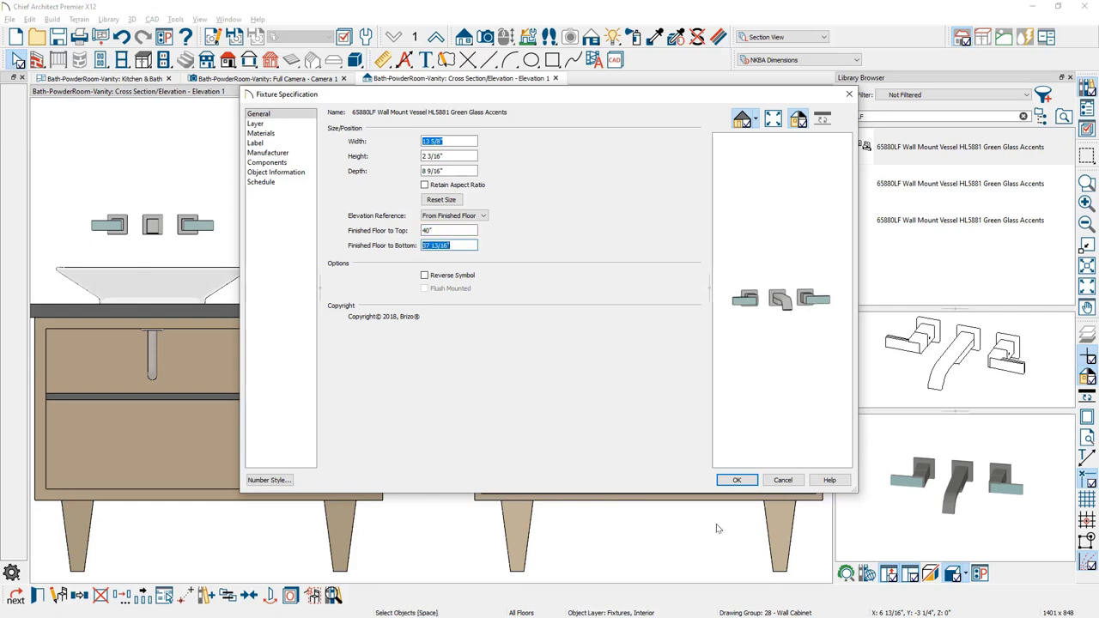
left_click(722, 480)
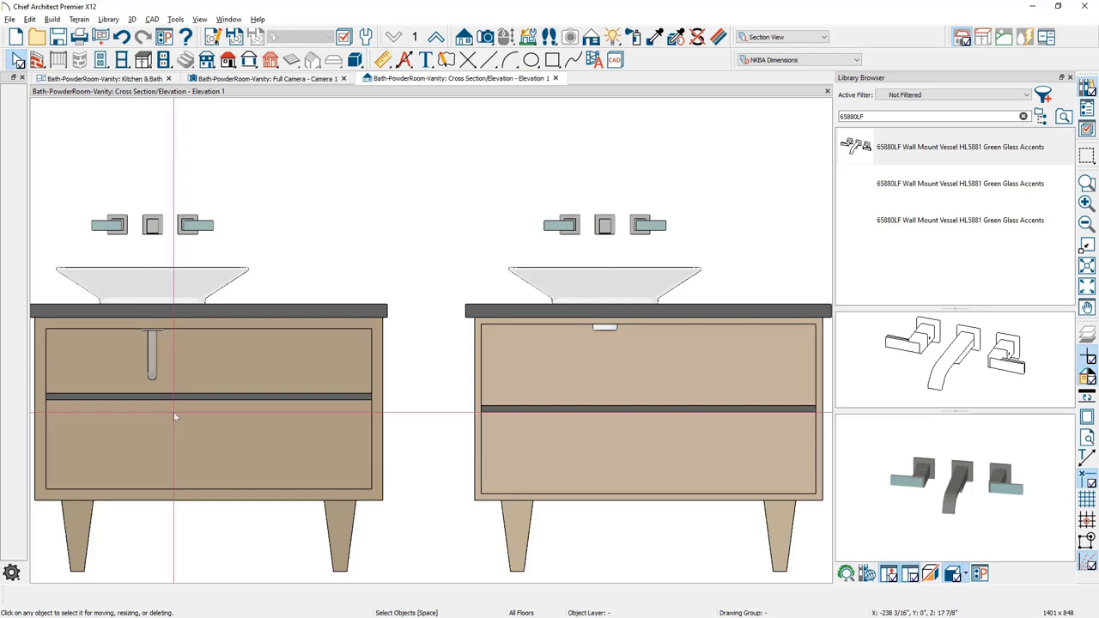
Create a back-clipped cross section from the floor plan, looking sideways through the new vanity and its sink.
left_click(135, 80)
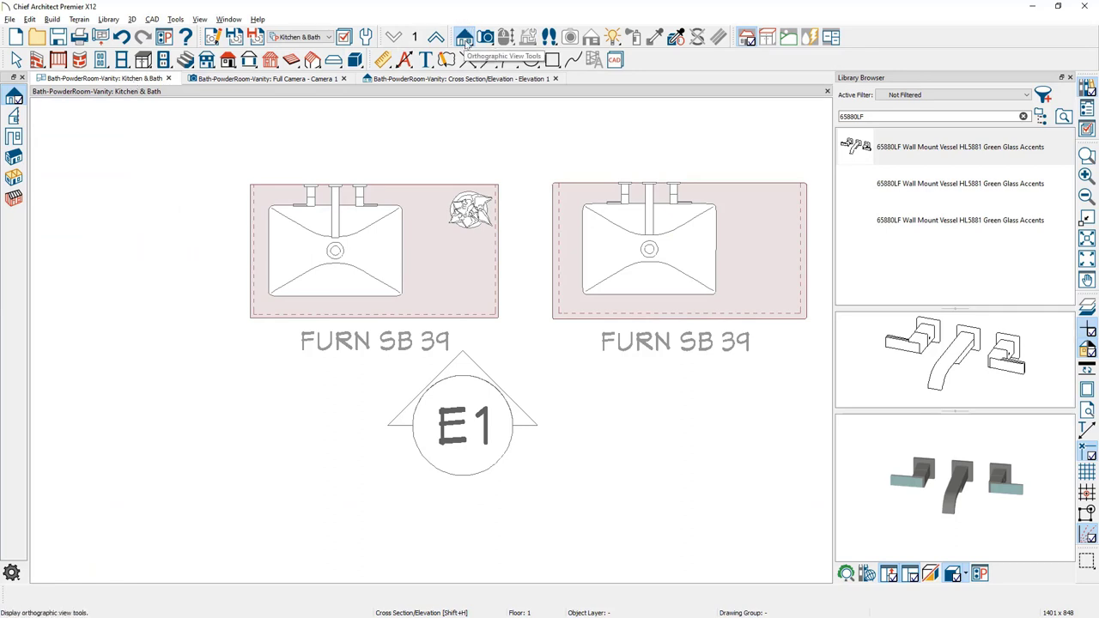
left_click(15, 121)
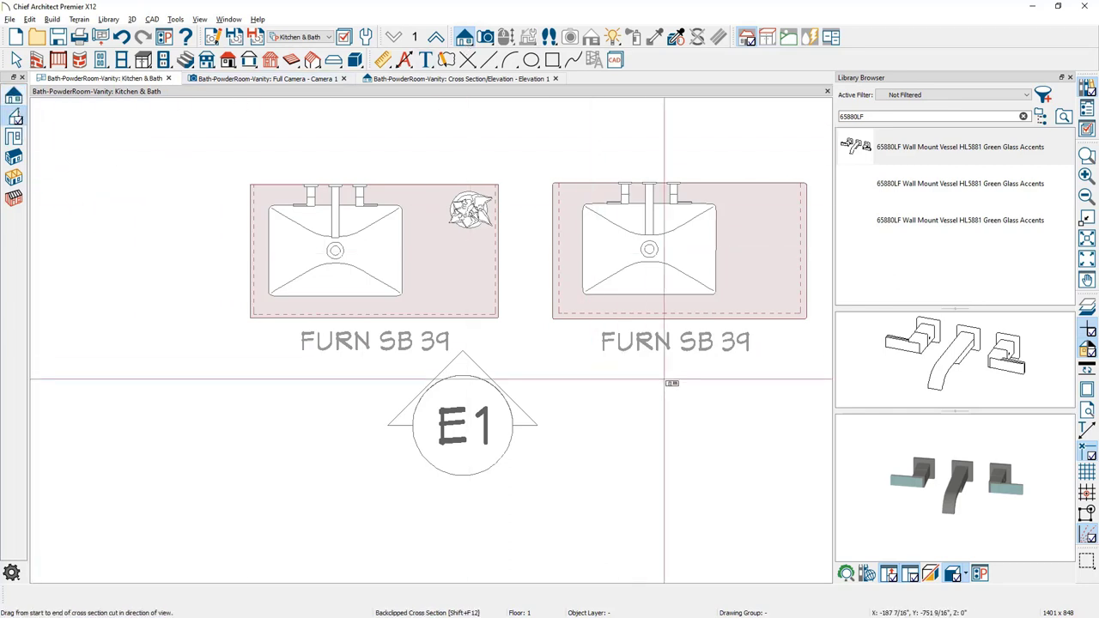
left_click_drag(694, 392, 584, 386)
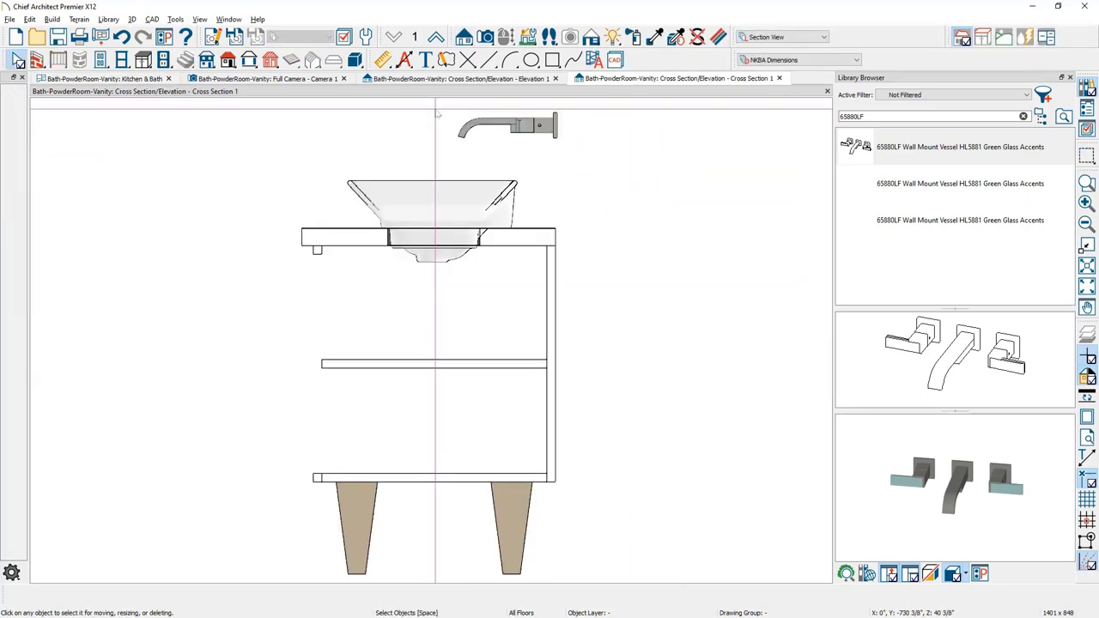
Draw a connected CAD line path for the drain trap from the sink bottom down, across, up and out through the cabinet back.
left_click(488, 59)
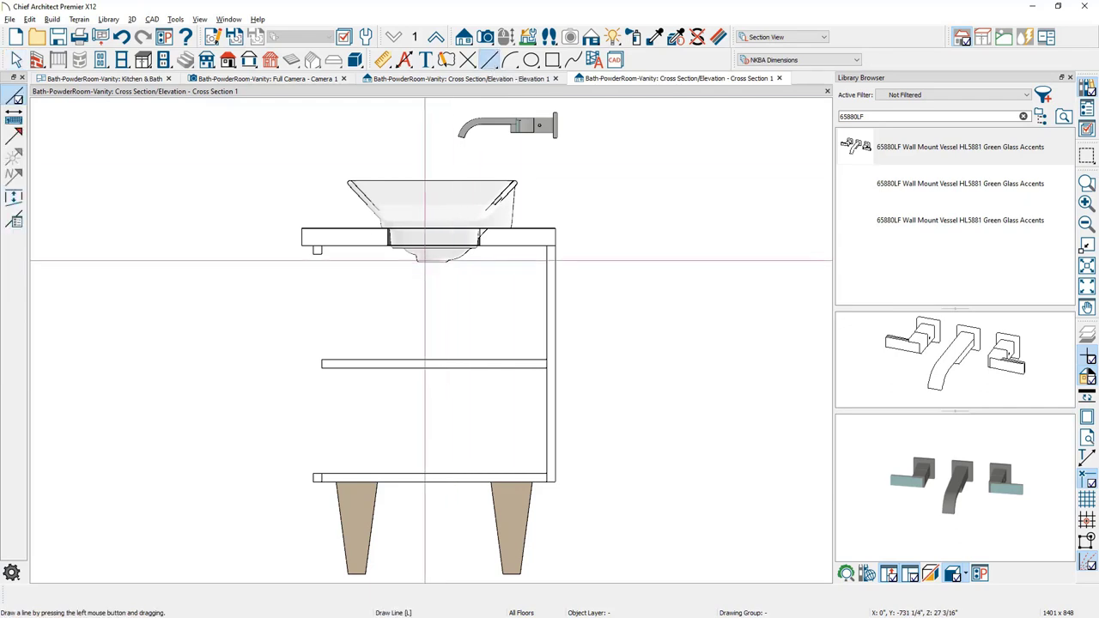
mouse_move(425, 261)
left_mouse_down()
mouse_move(425, 310)
mouse_move(468, 310)
left_mouse_up()
mouse_move(468, 310)
left_mouse_down()
mouse_move(468, 284)
mouse_move(557, 283)
left_mouse_up()
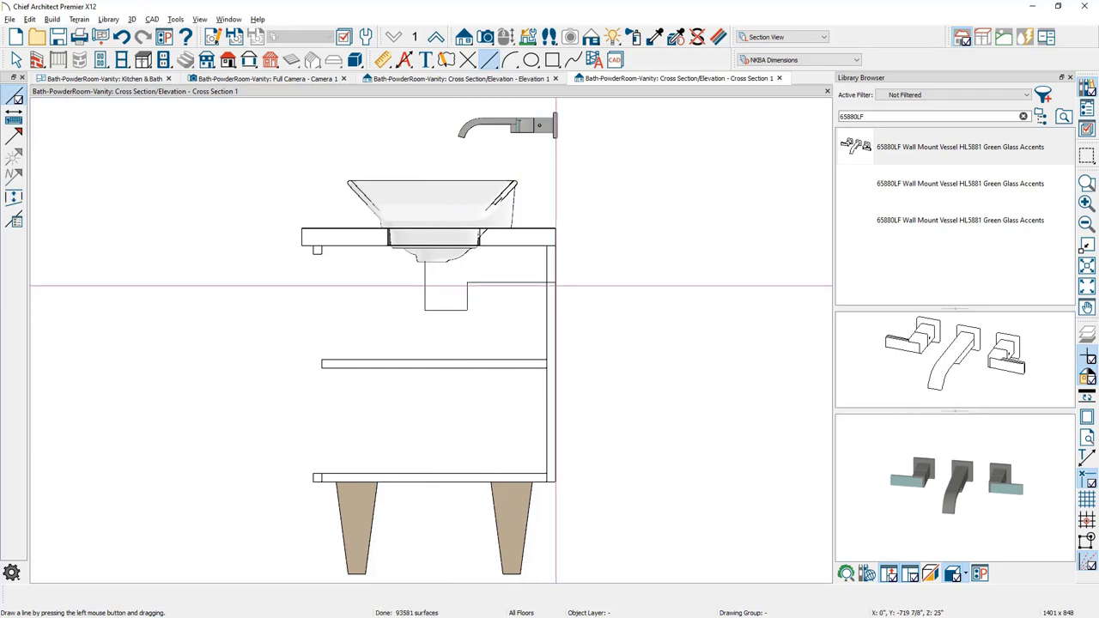
Change the trap path's bottom segment into a downward arc and make it tangent to the adjoining vertical lines.
left_click(451, 307)
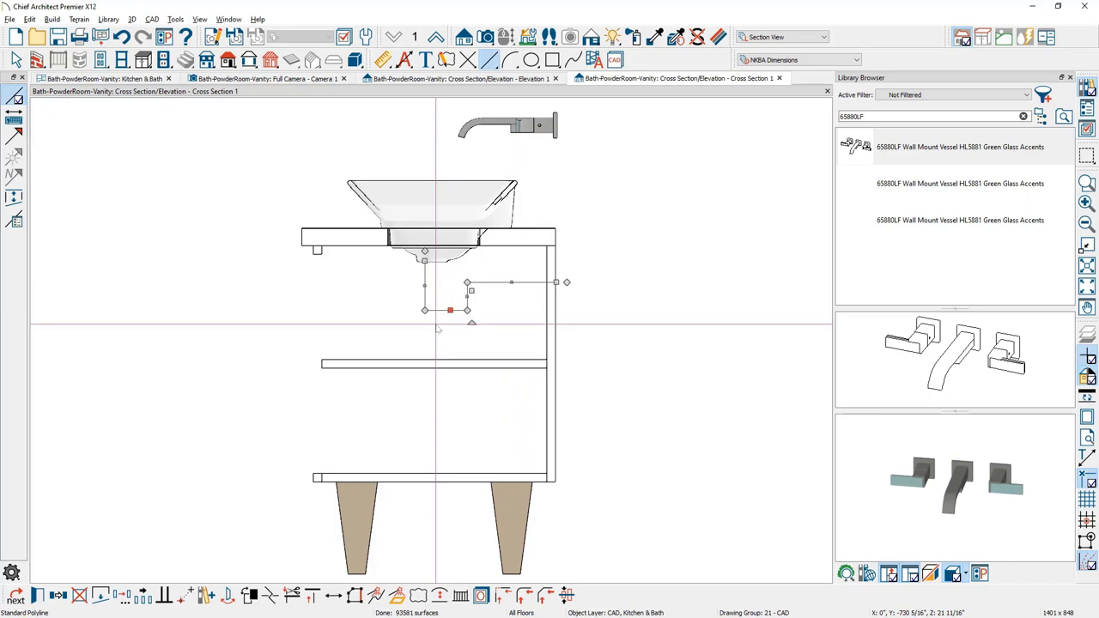
left_click(439, 595)
scroll(464, 315, "up", 2)
scroll(463, 315, "up", 3)
left_click_drag(430, 302, 438, 337)
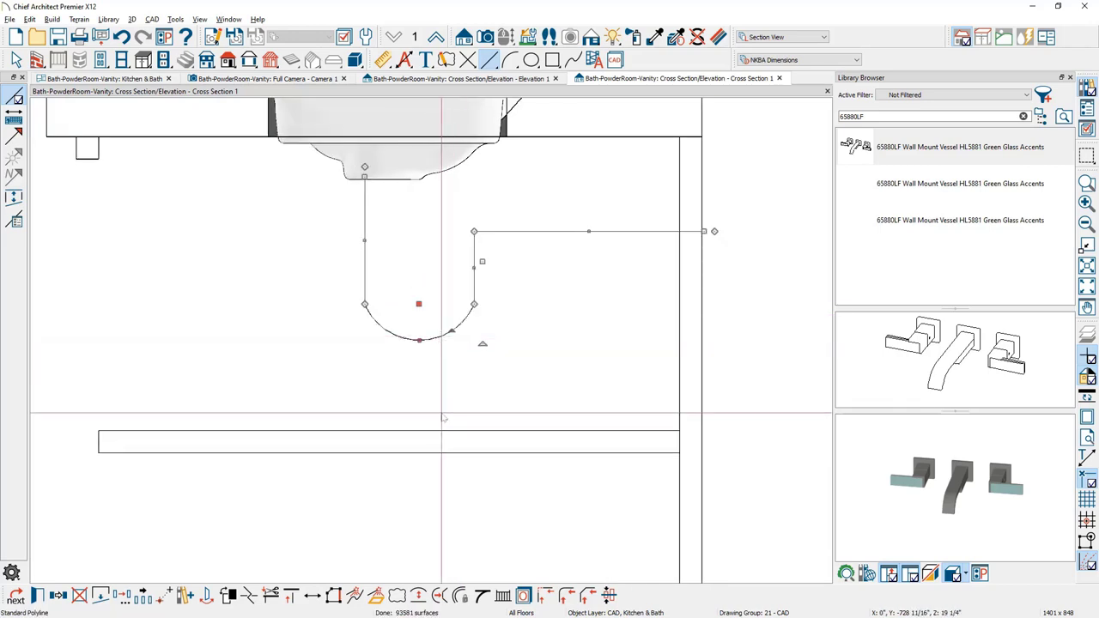
left_click(482, 594)
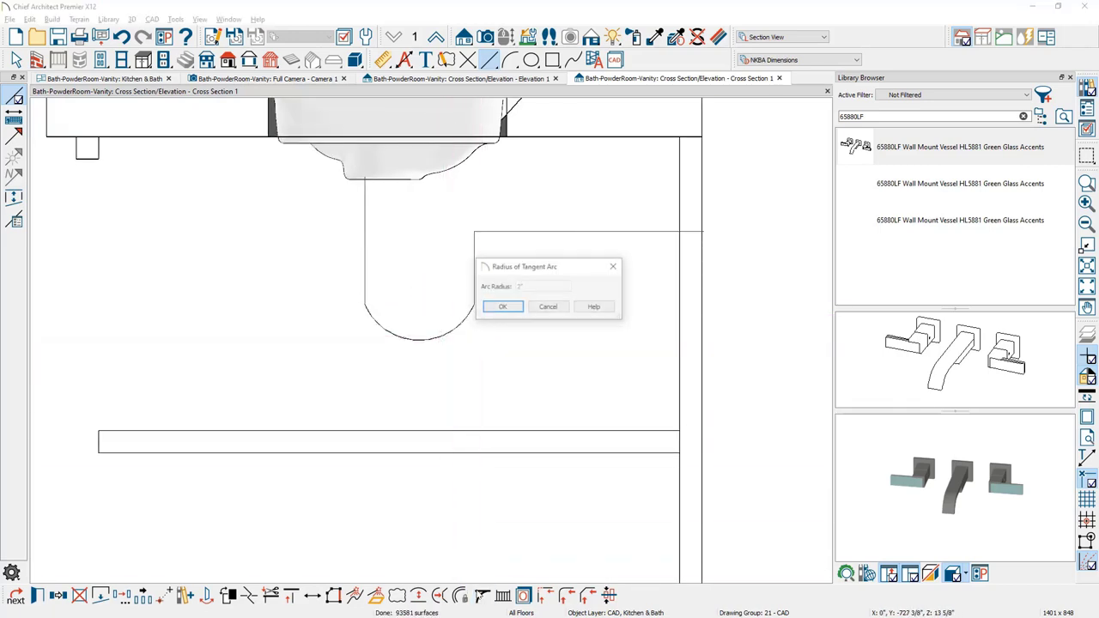
left_click(503, 307)
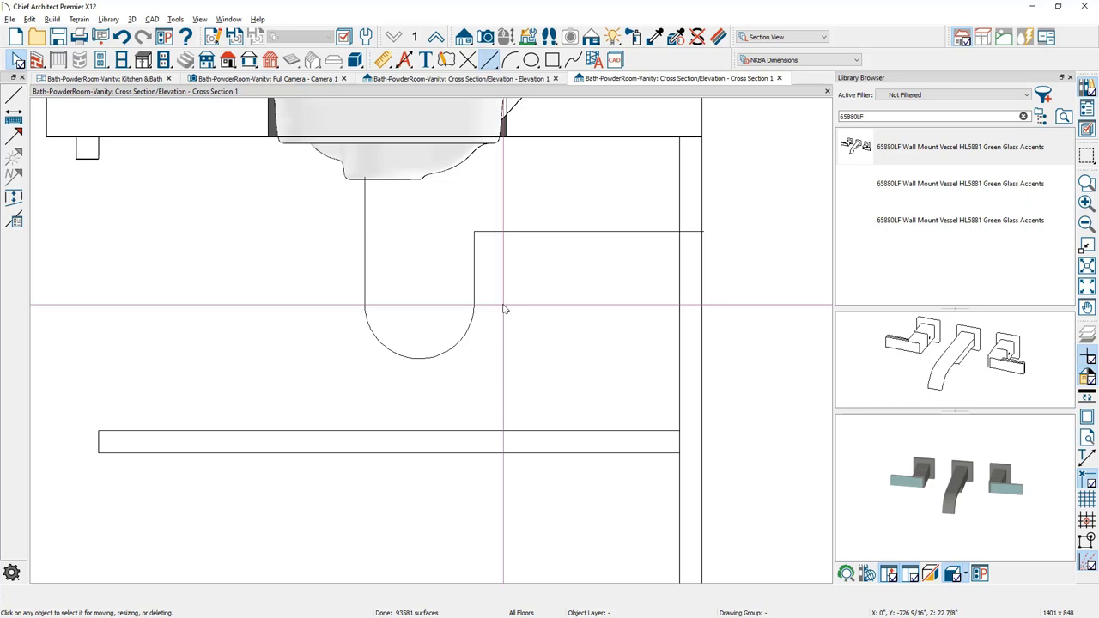
Convert the trap path into a 3D Molding Polyline on the default layer for moldings.
left_click(476, 305)
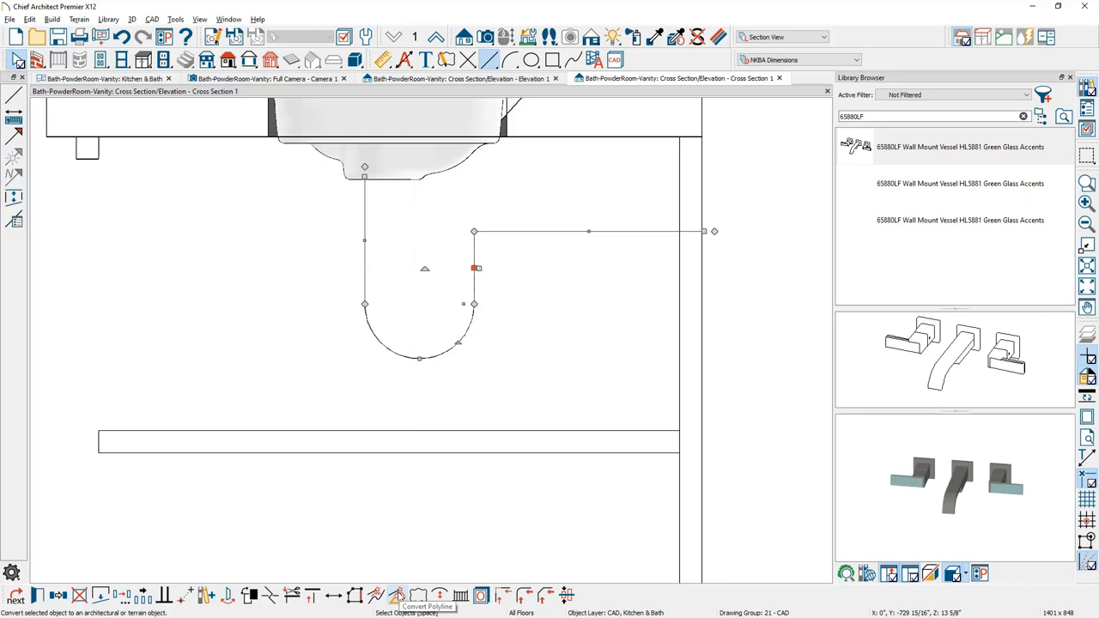
left_click(397, 595)
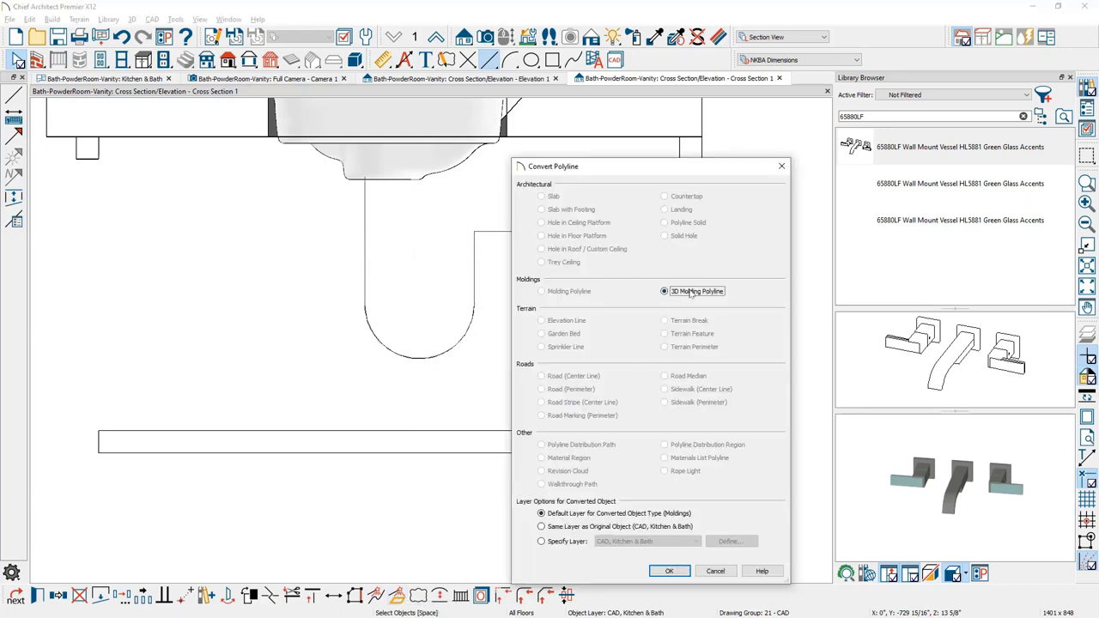
left_click(658, 574)
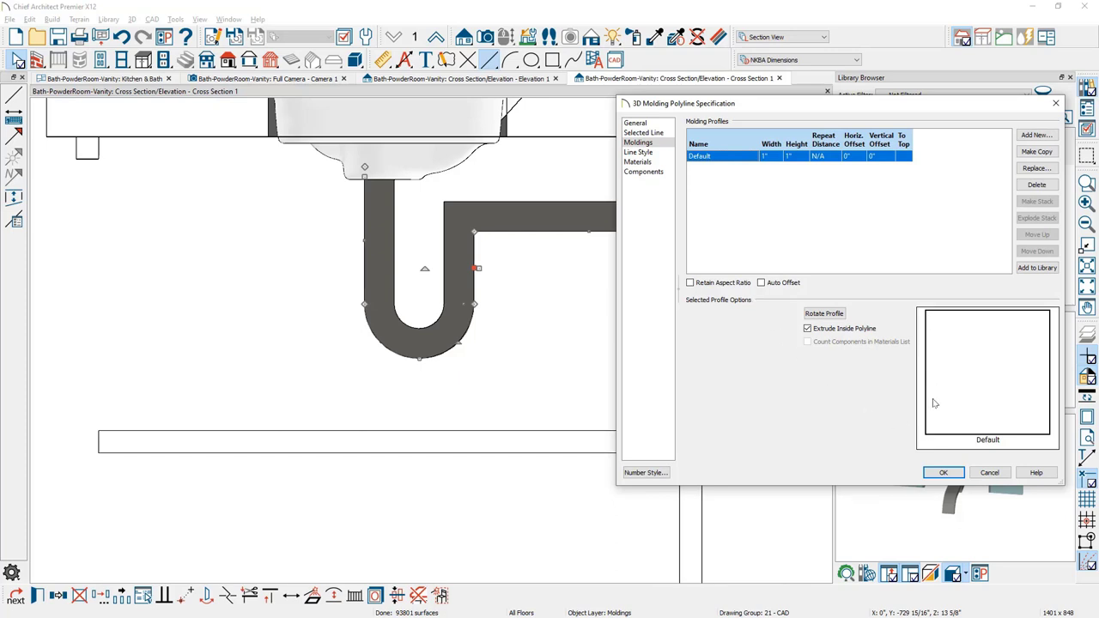
Replace the trap's default molding profile with the library's Round Rail profile.
left_click(1038, 170)
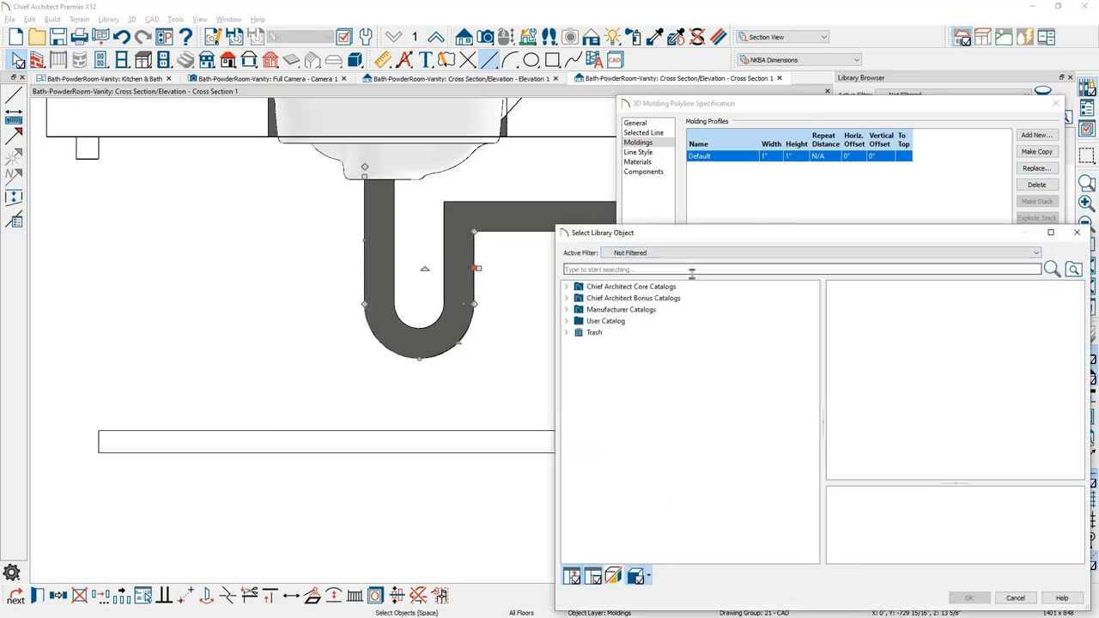
left_click(691, 270)
type("ROUND")
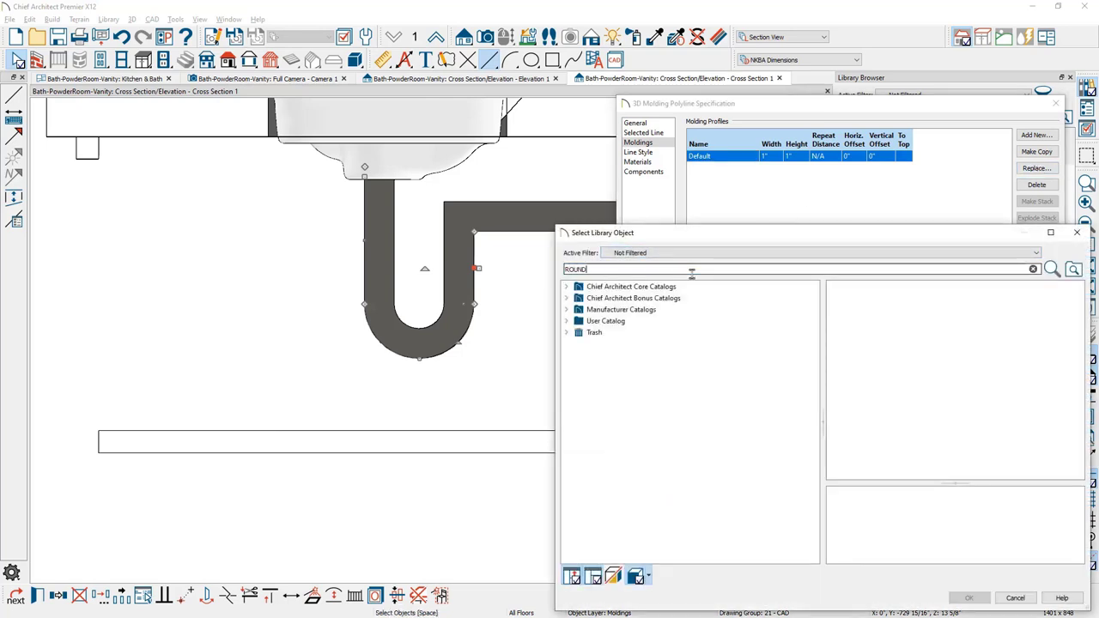
key("Return")
left_click(617, 302)
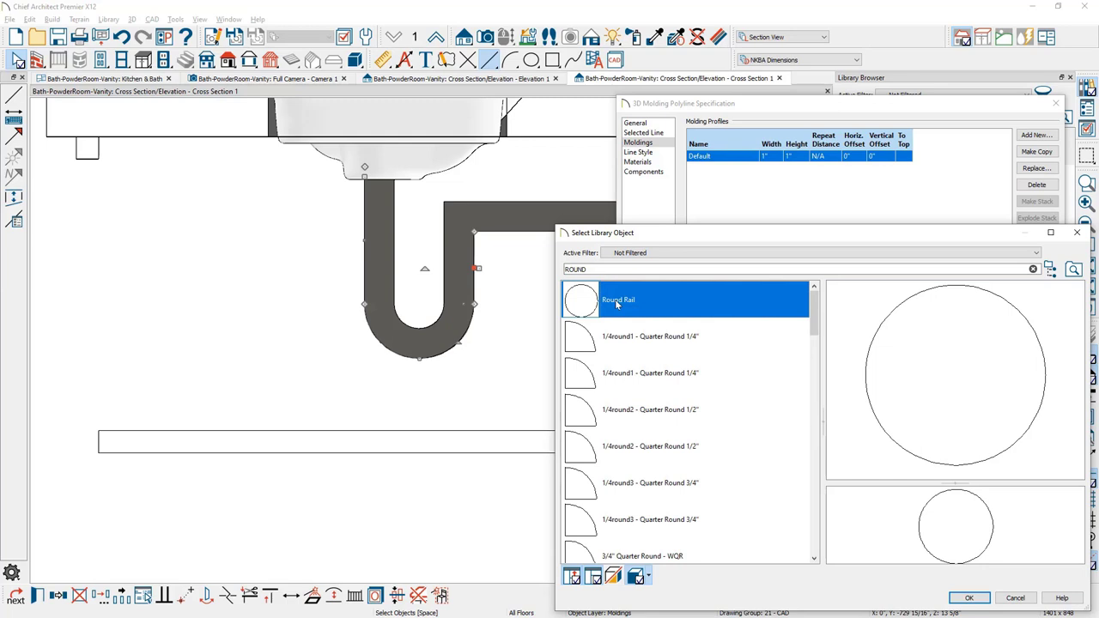
left_click(969, 598)
Set the Round Rail profile's width and height to 1", apply the specification, and lower the trap's horizontal run slightly.
left_click(772, 157)
type("1")
key("Tab")
type("1")
left_click(819, 167)
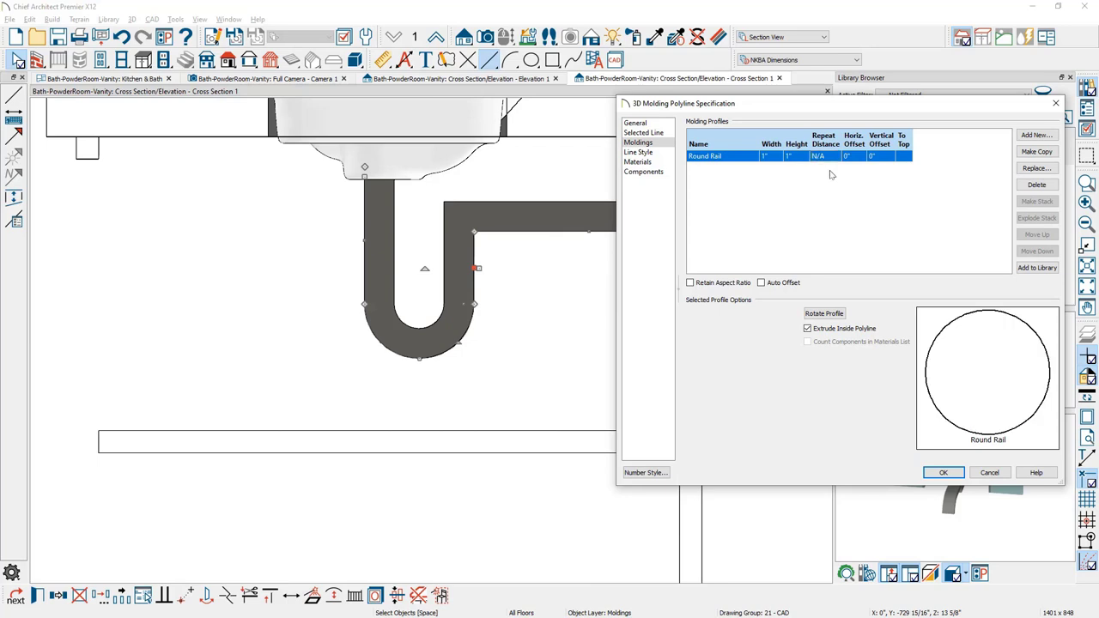
key("Return")
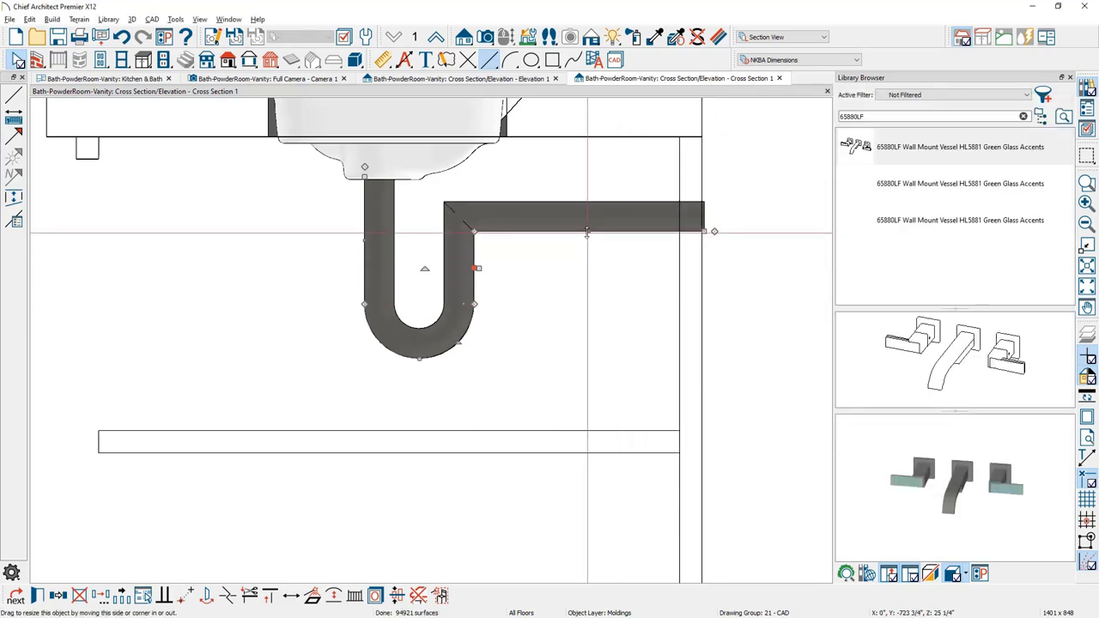
left_click(607, 298)
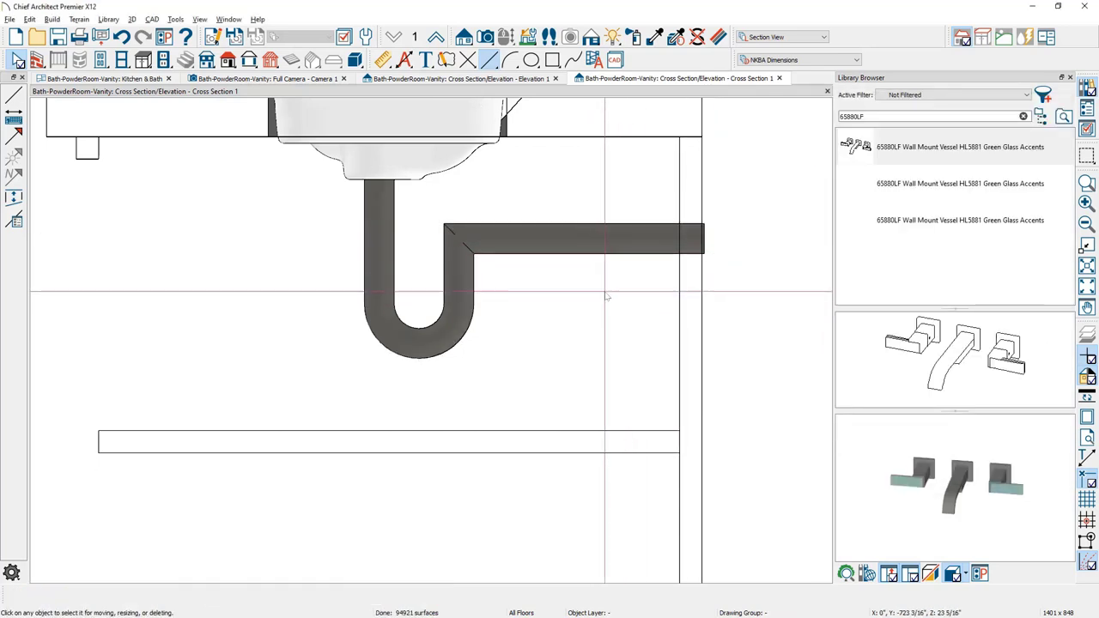
Pick up the faucet's Brushed Nickel material with the Material Eyedropper and apply it to the drain trap.
scroll(606, 297, "down", 1)
scroll(606, 297, "down", 1)
middle_click_drag(606, 297, 624, 477)
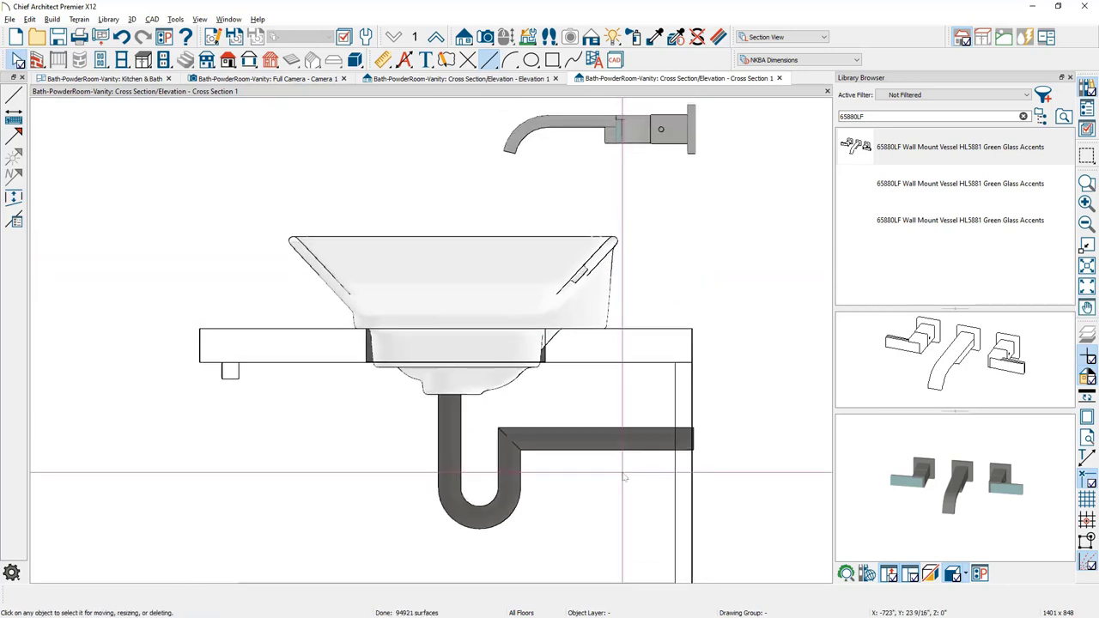
left_click(653, 41)
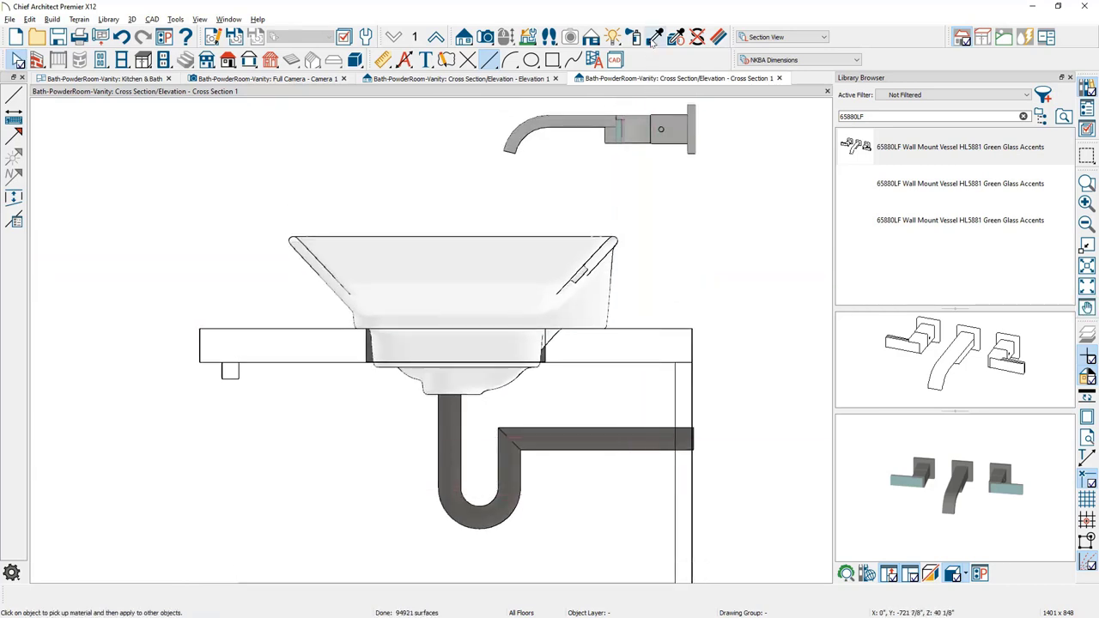
left_click(672, 124)
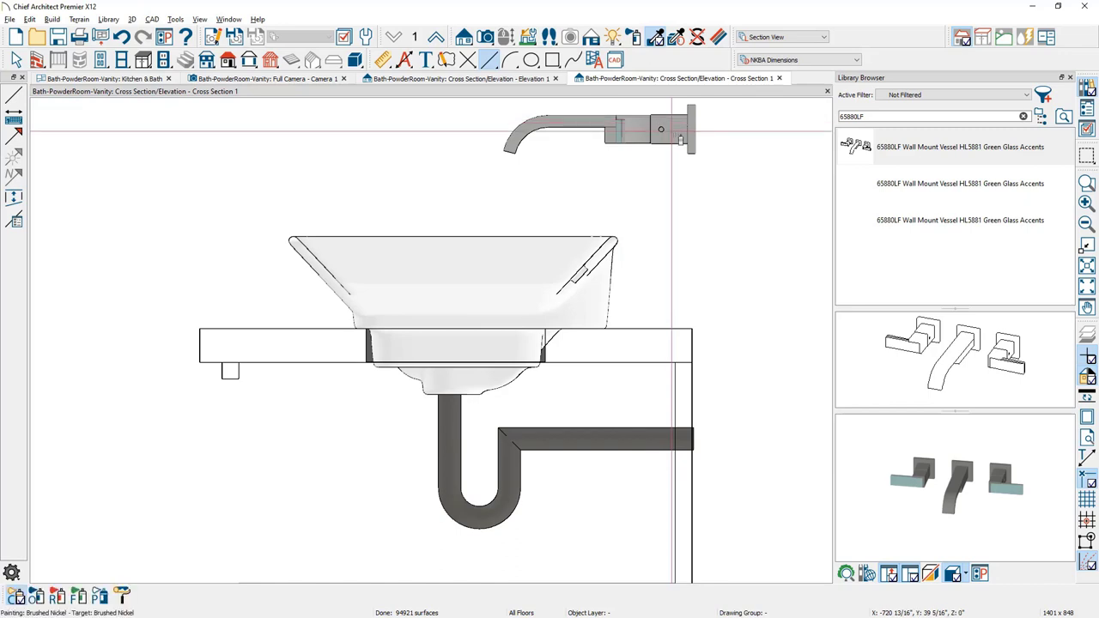
left_click(621, 438)
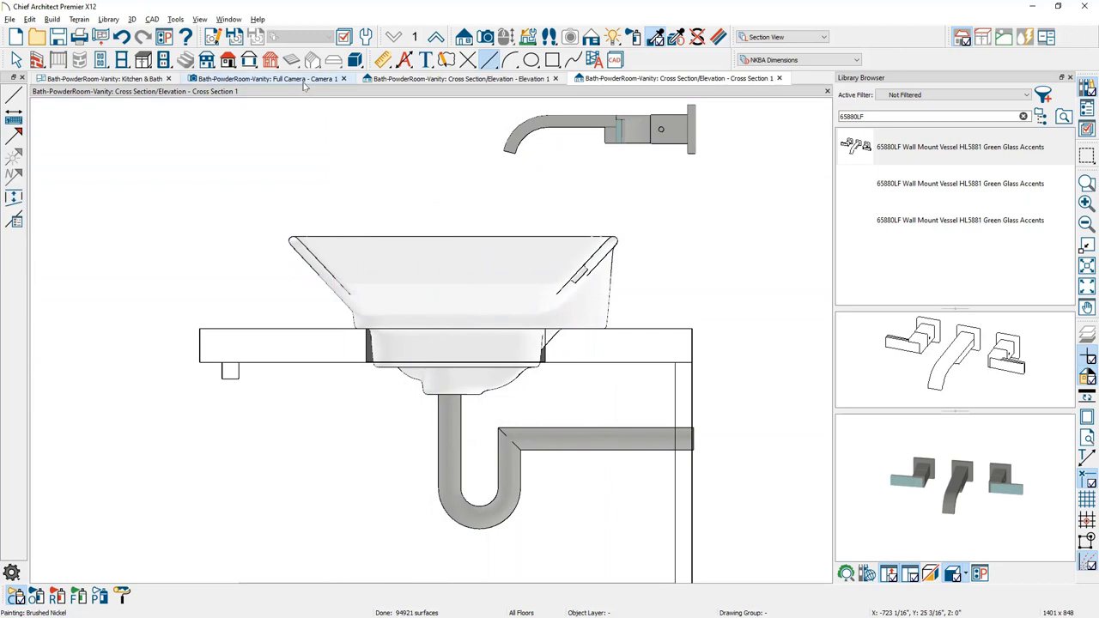
Center the drain trap under the new sink's drain in the floor plan and check its placement in the camera view.
middle_click_drag(656, 365, 618, 336)
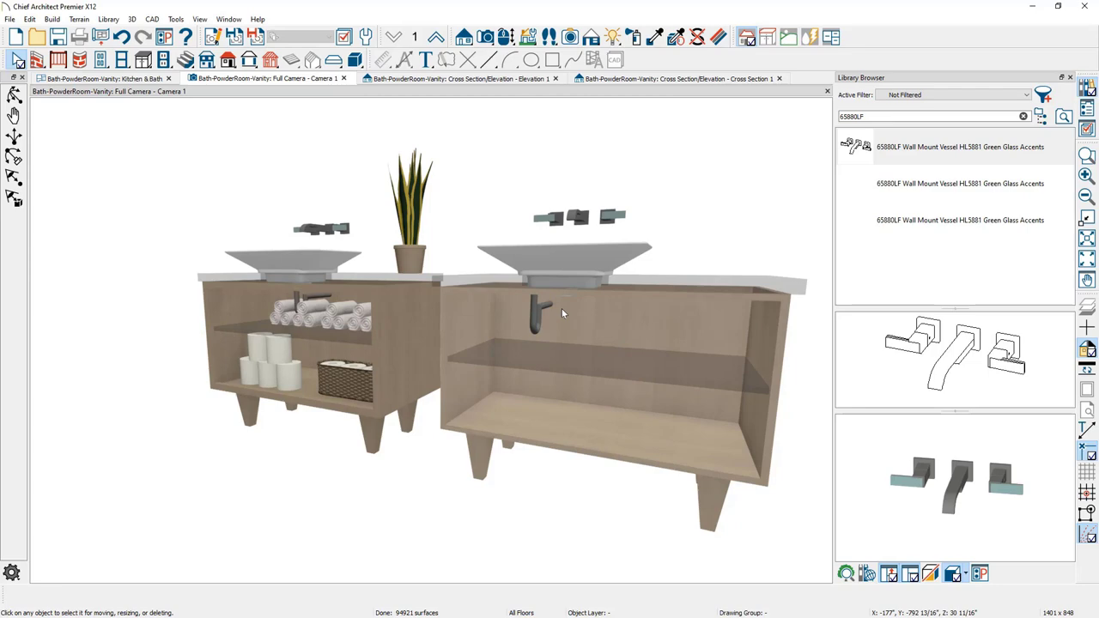
left_click(133, 79)
scroll(657, 260, "up", 3)
middle_click_drag(717, 266, 589, 352)
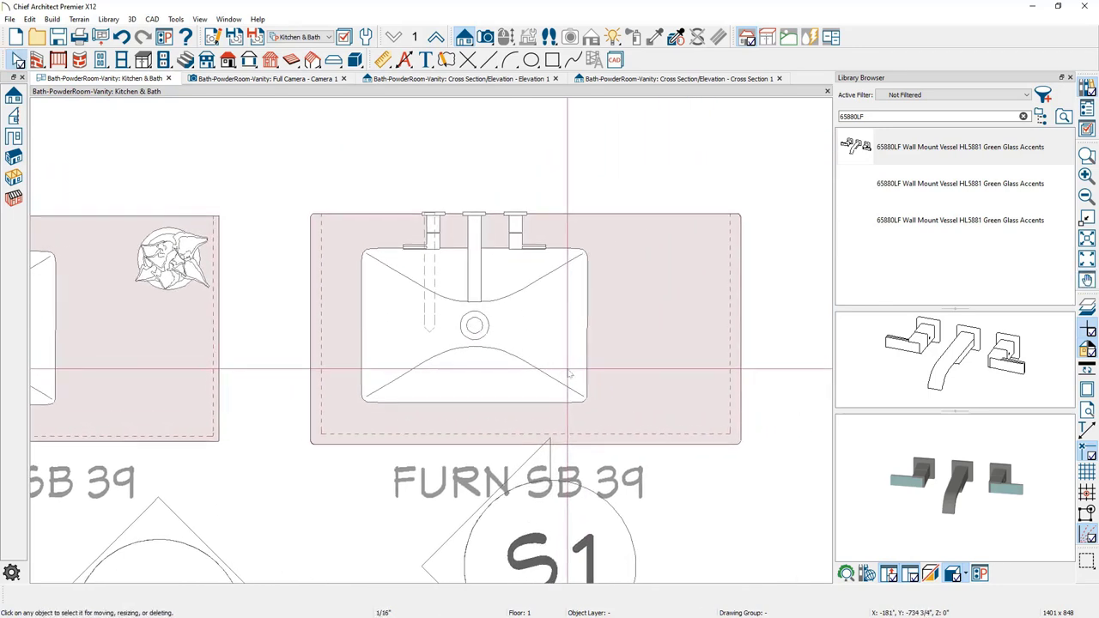
left_click_drag(405, 194, 433, 328)
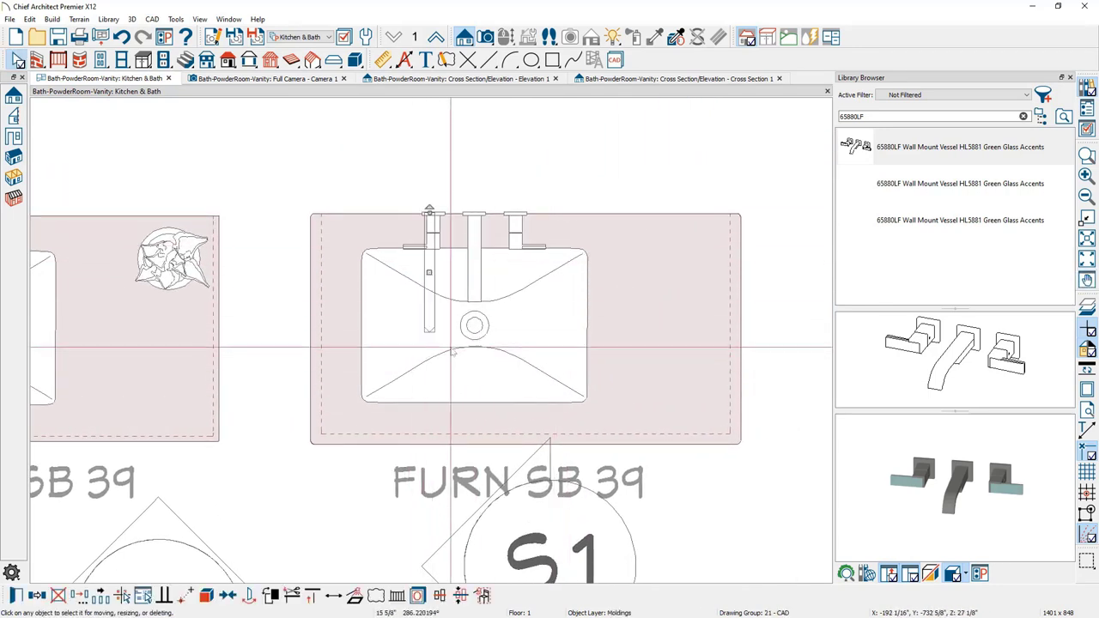
left_click_drag(428, 271, 474, 272)
left_click(397, 154)
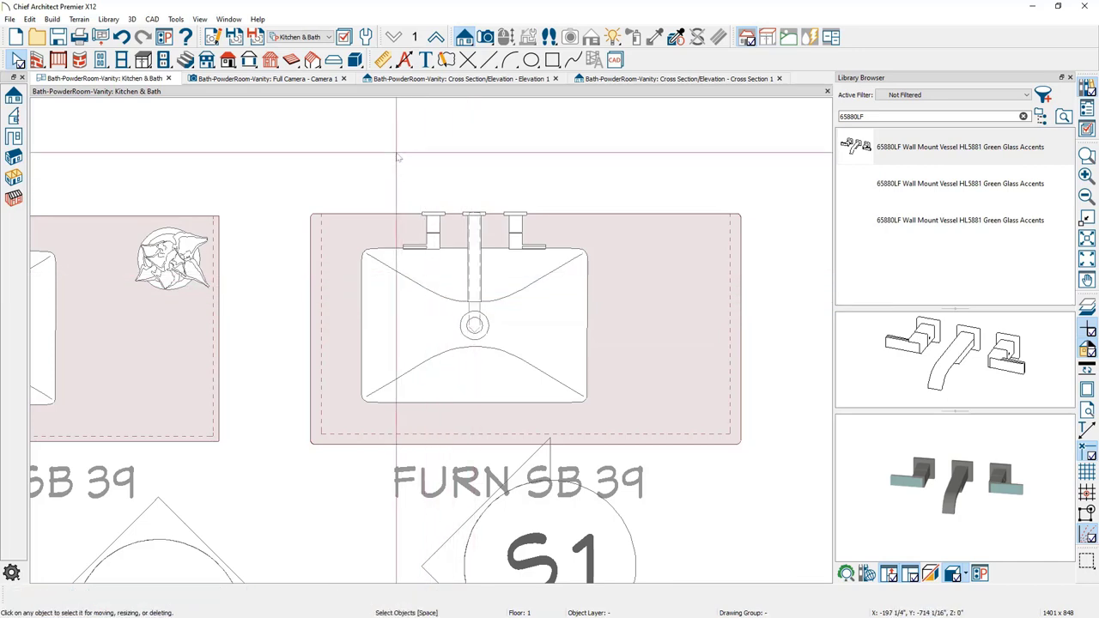
left_click(305, 81)
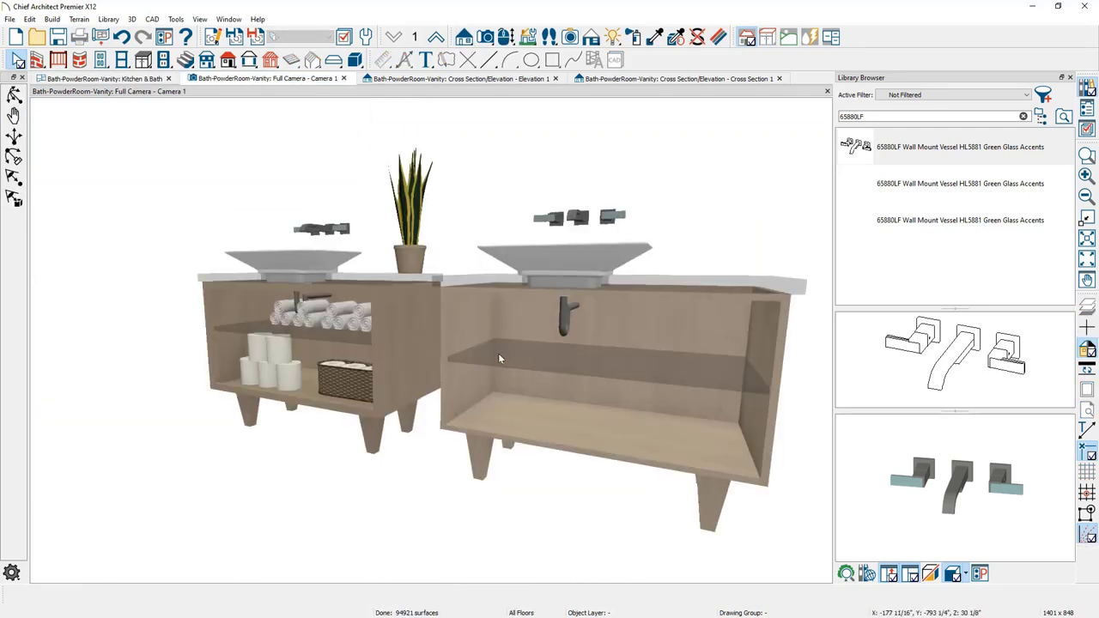
middle_click_drag(519, 344, 569, 383)
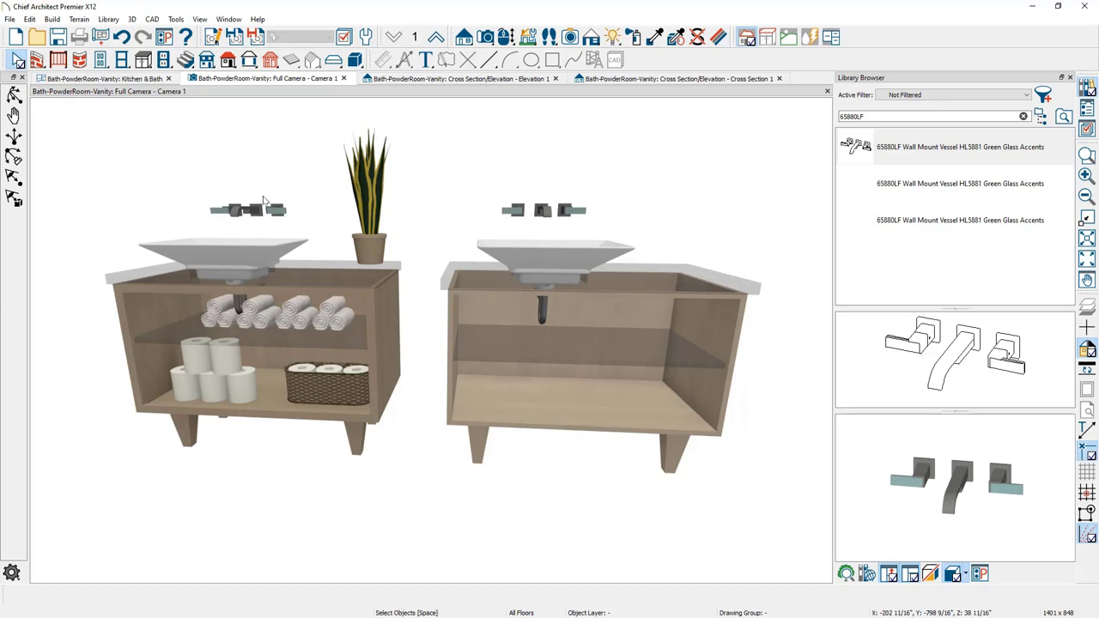
Group the new vanity's cabinet, sink, faucet and trap into an architectural block in the floor plan and add it to the library.
left_click(103, 78)
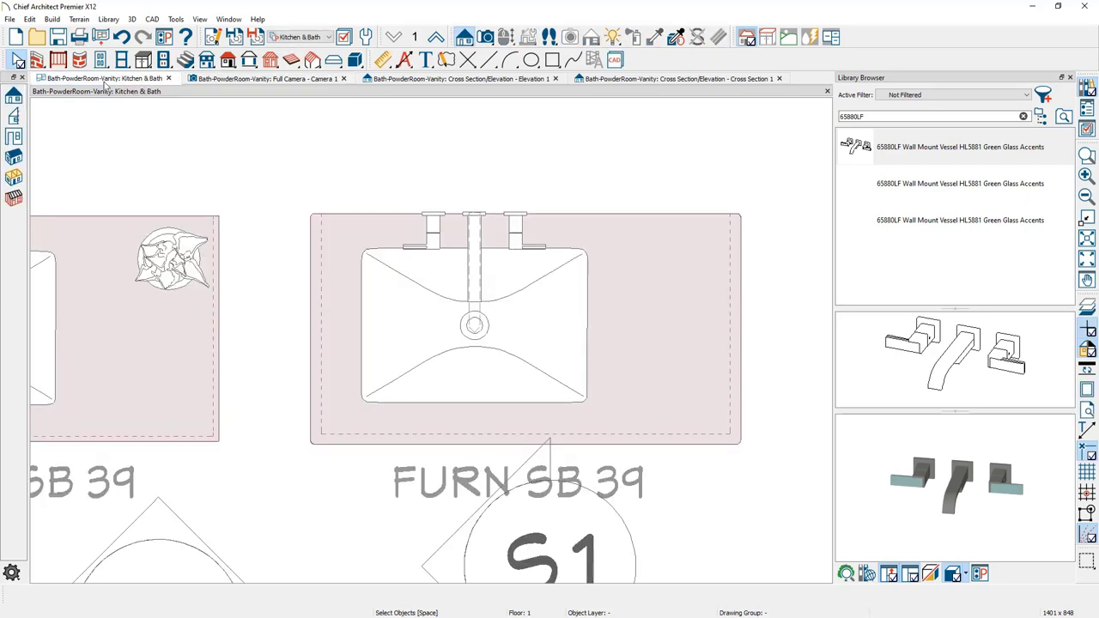
left_click_drag(275, 180, 773, 485)
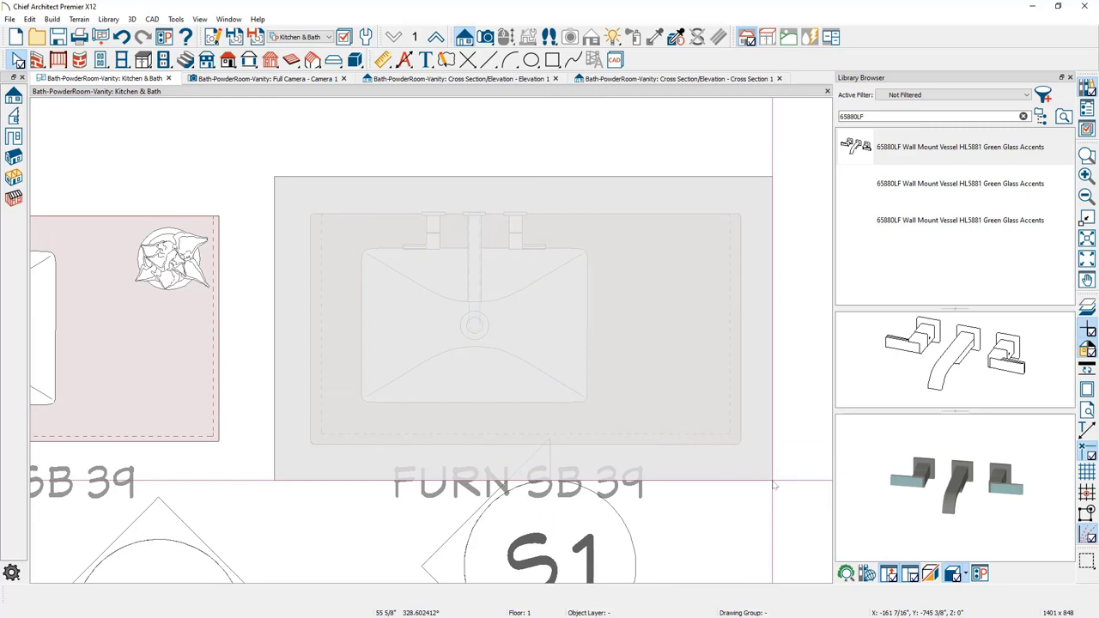
left_click_drag(774, 487, 774, 487)
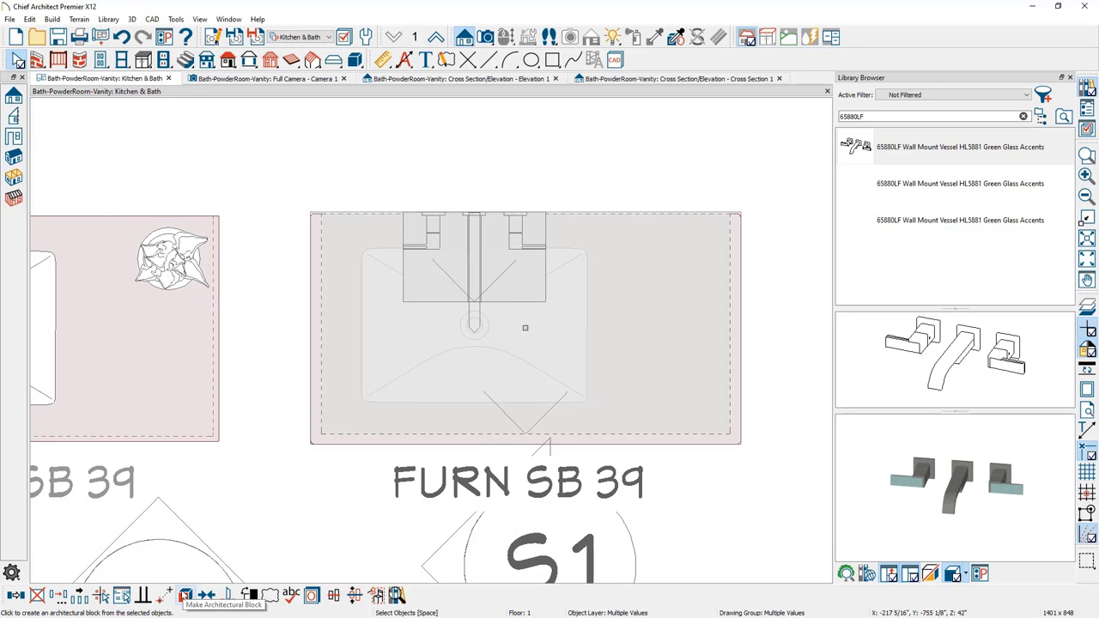
left_click(184, 595)
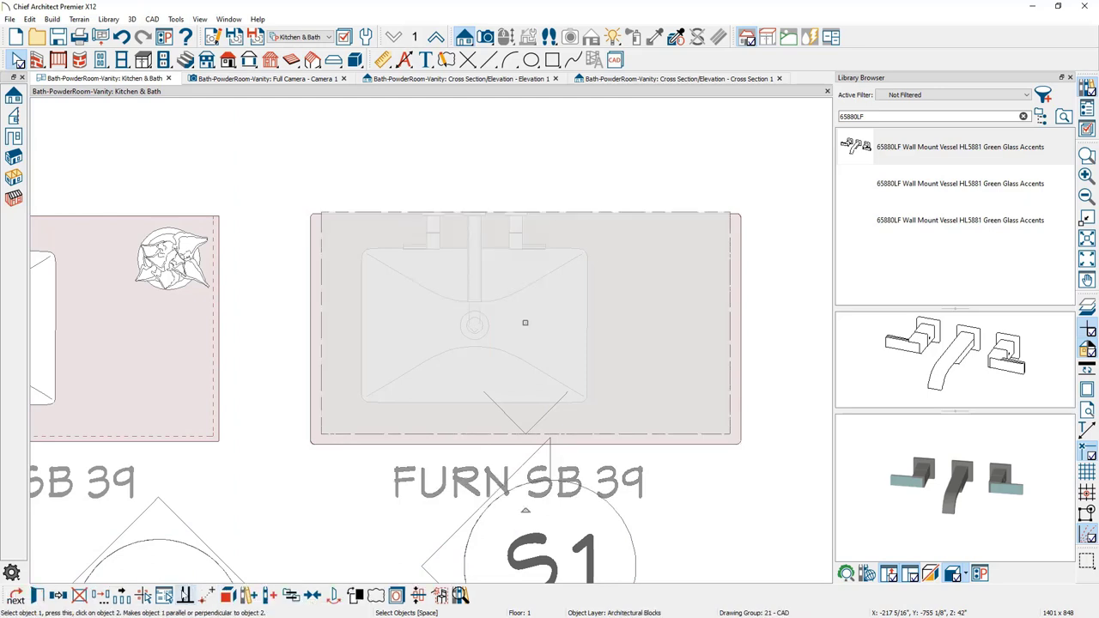
left_click(249, 595)
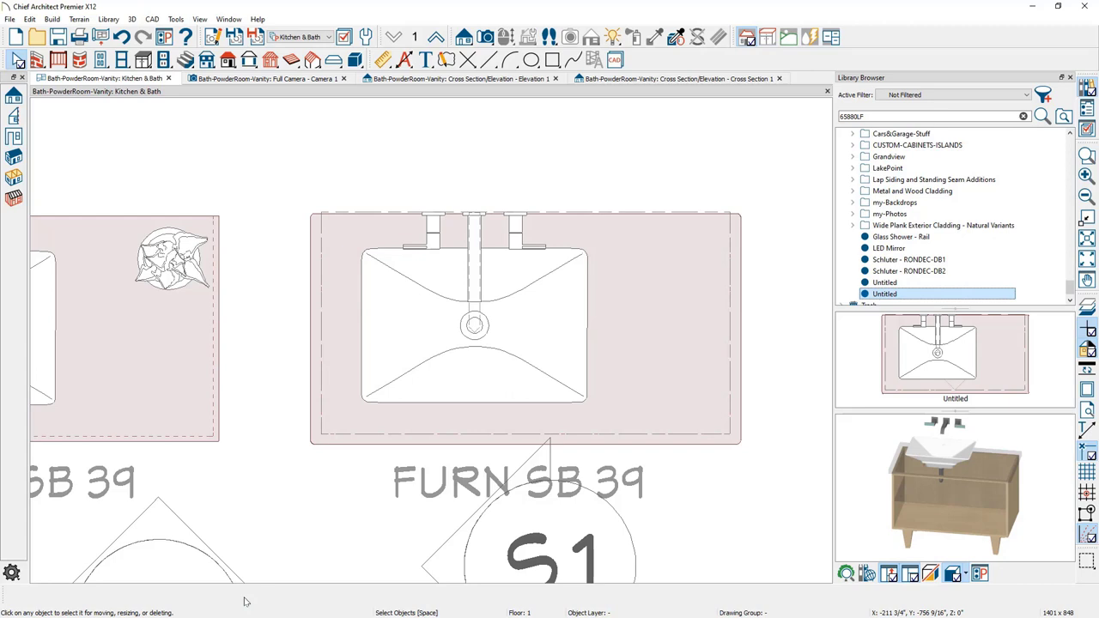
Choose the block's fixtures, cabinet doors/drawers/panels, cabinets, materials, hardware and millwork as separate items for adding to the library.
left_click(335, 439)
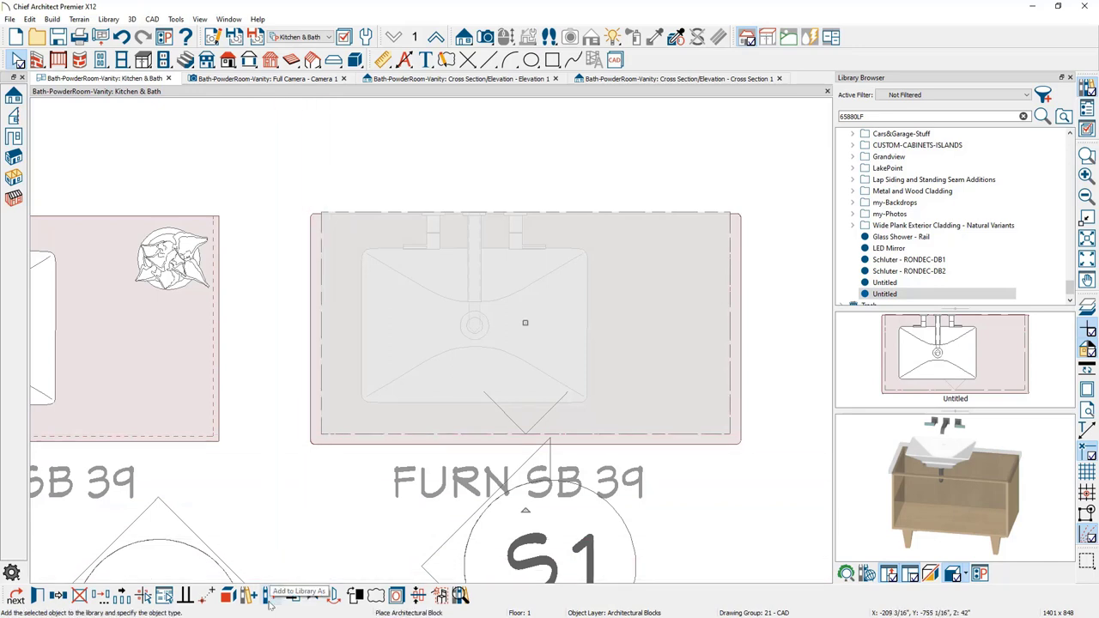
left_click(269, 601)
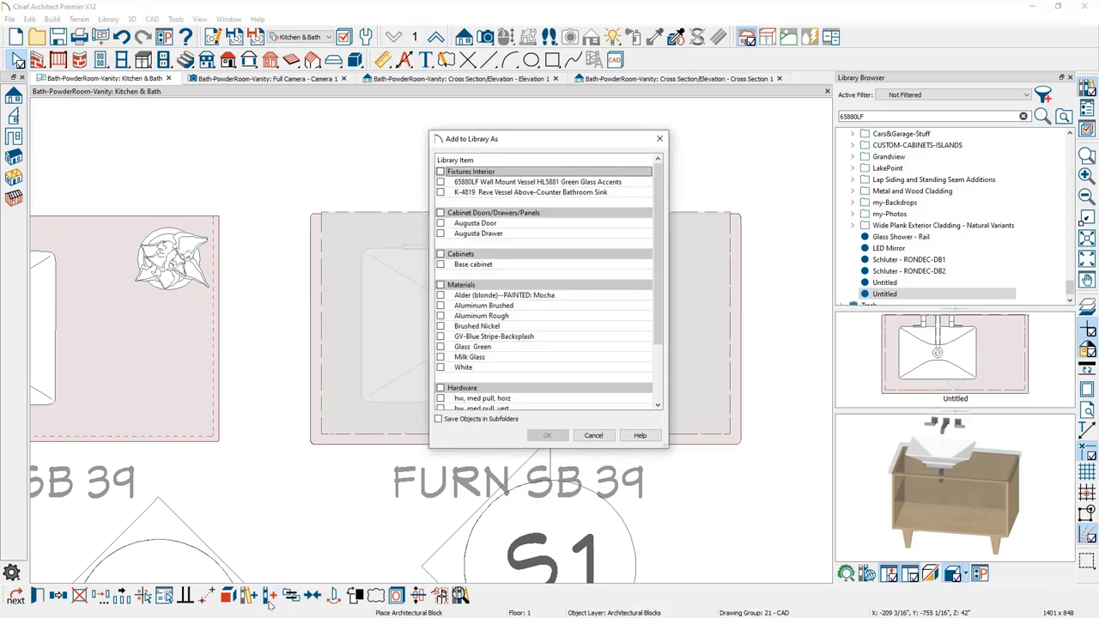
left_click(441, 182)
left_click(441, 213)
left_click(441, 262)
left_click(441, 285)
left_click(440, 388)
scroll(636, 318, "down", 3)
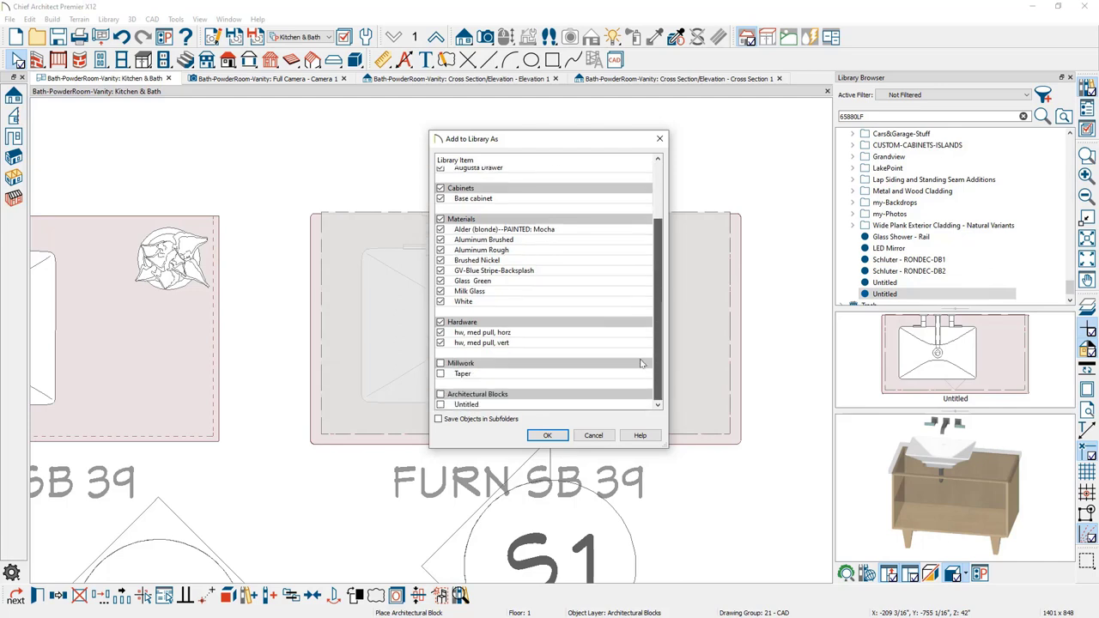
left_click(439, 364)
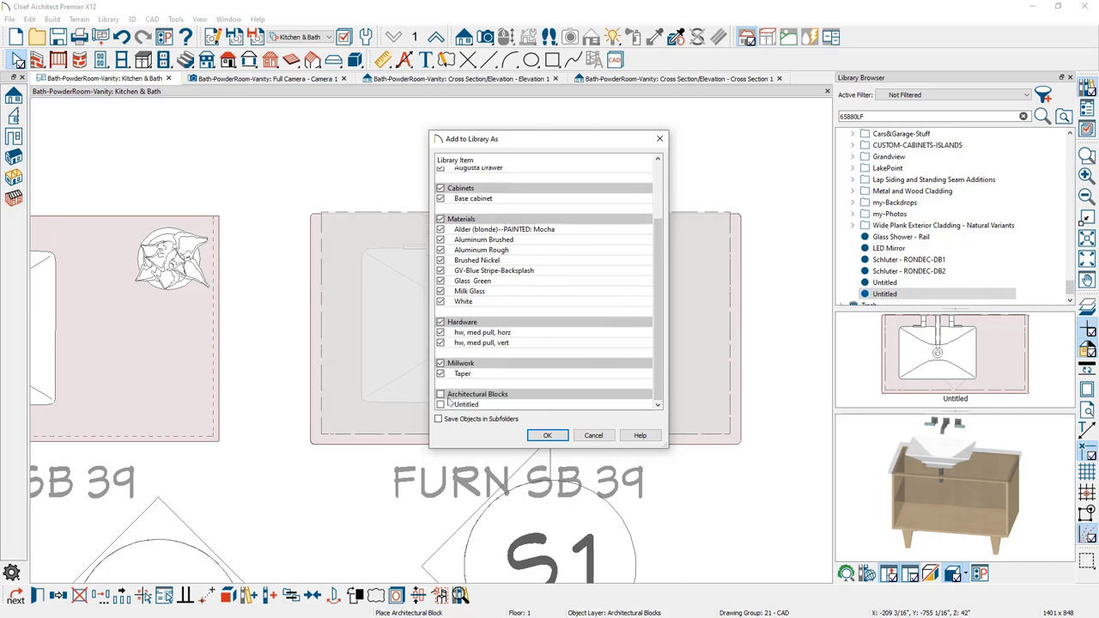
Save the chosen items in subfolders, name the new library folder WEBINAR VANITY and expand it.
left_click(443, 420)
left_click(547, 436)
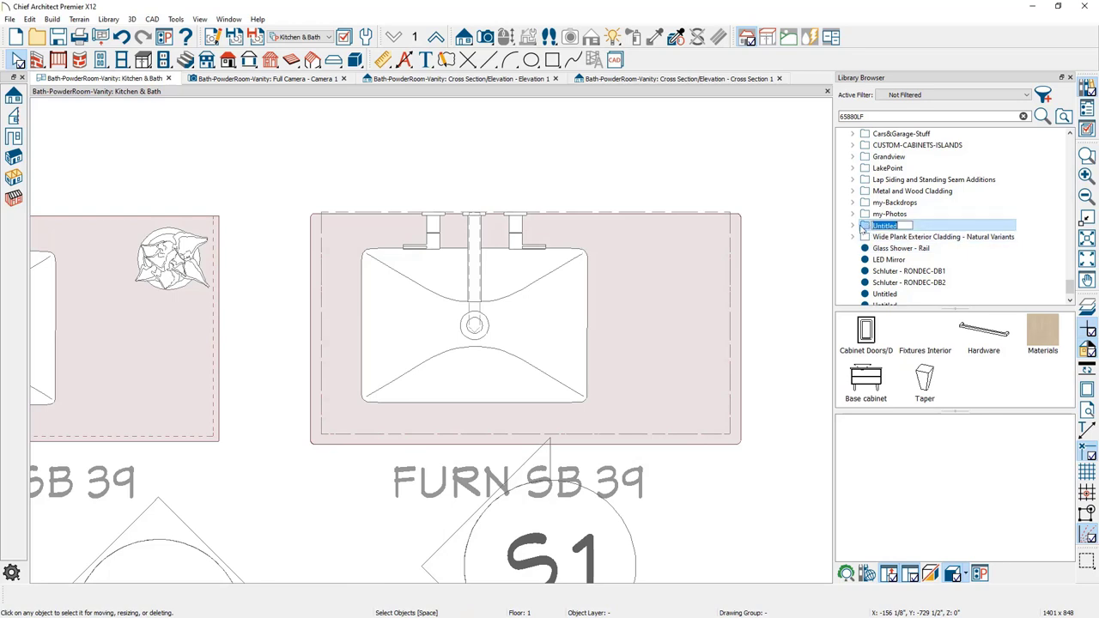
type("WEBINAR VANITY")
left_click(854, 225)
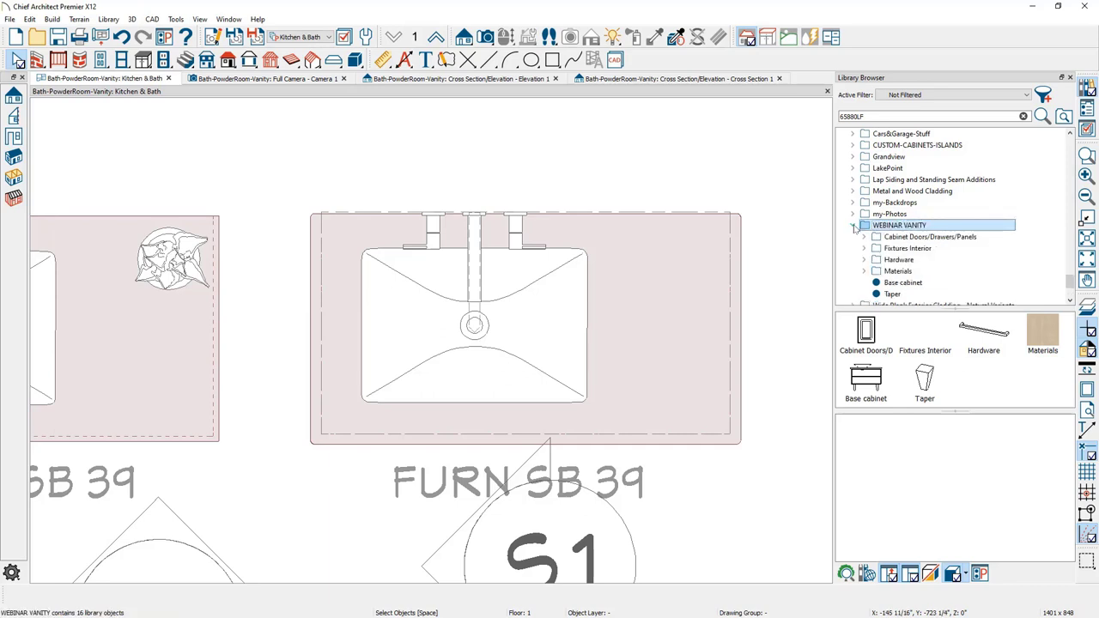
Examine the WEBINAR VANITY folder's subfolders and items, and preview the two Untitled vanity blocks in the library.
left_click(944, 237)
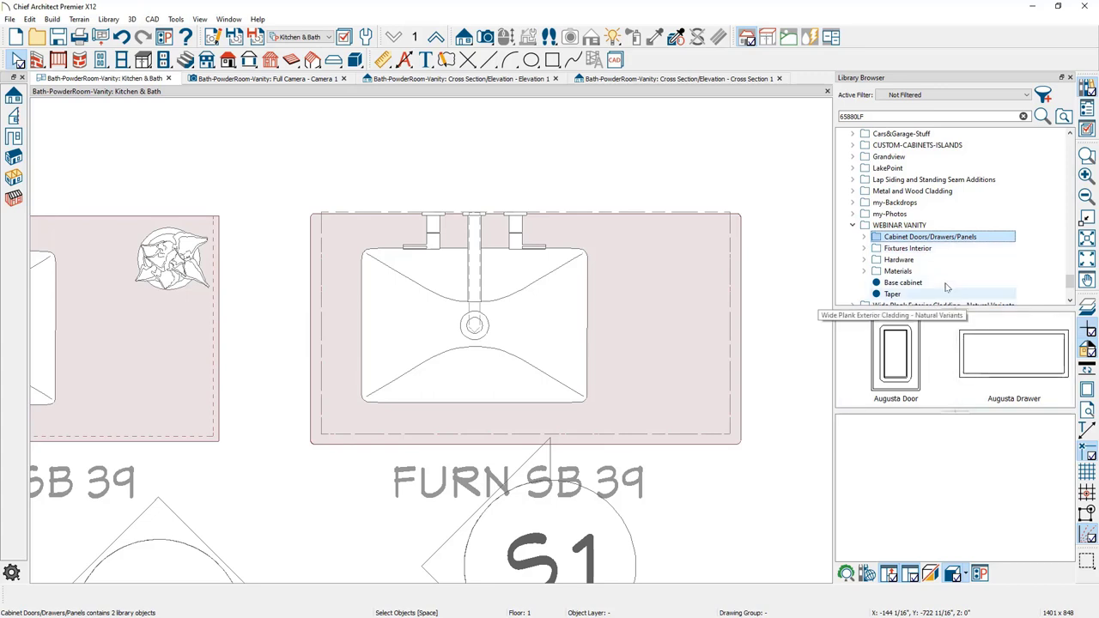
left_click(926, 249)
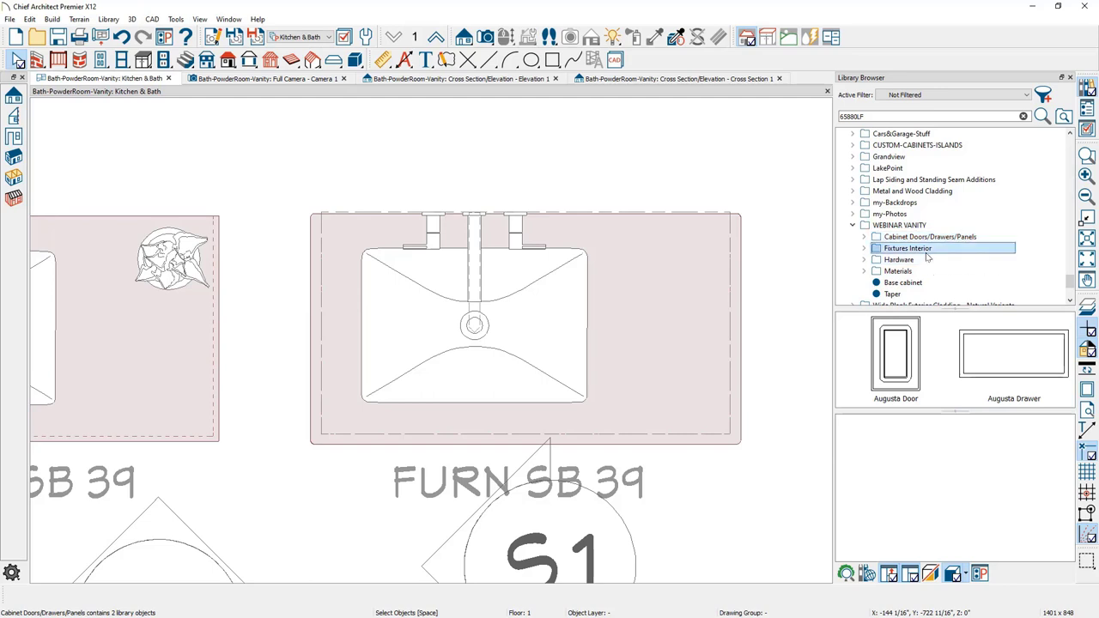
left_click(922, 260)
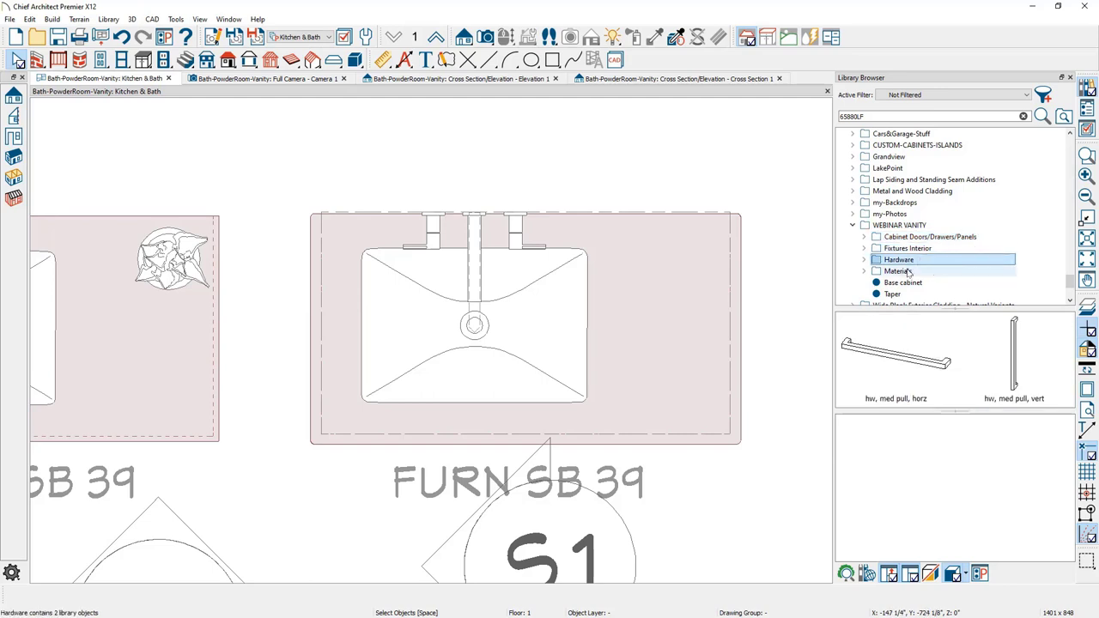
left_click(907, 273)
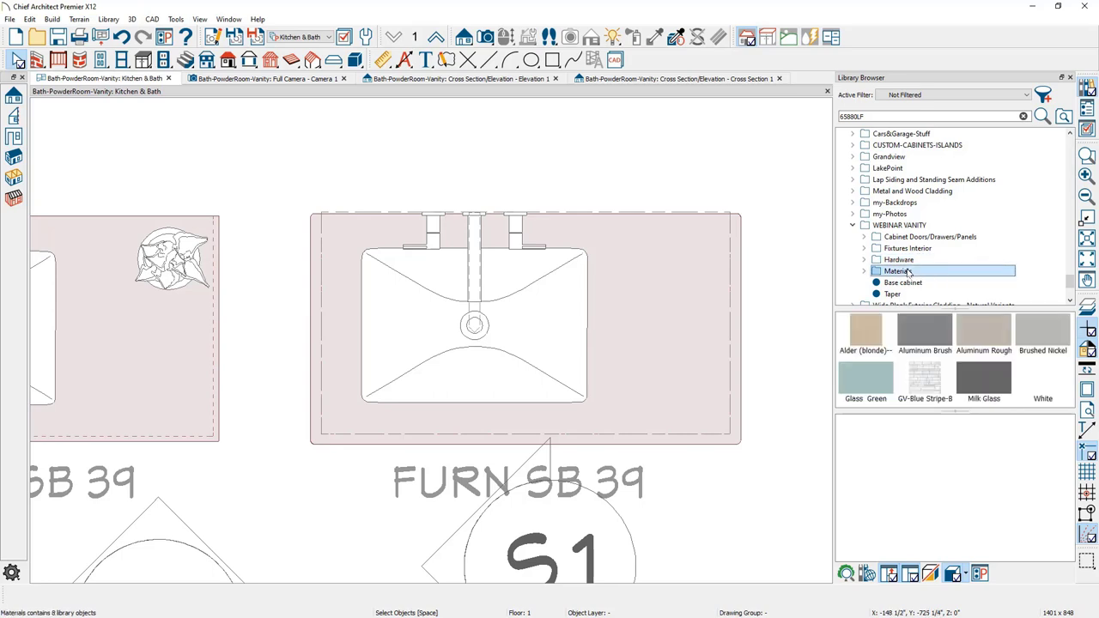
left_click(912, 284)
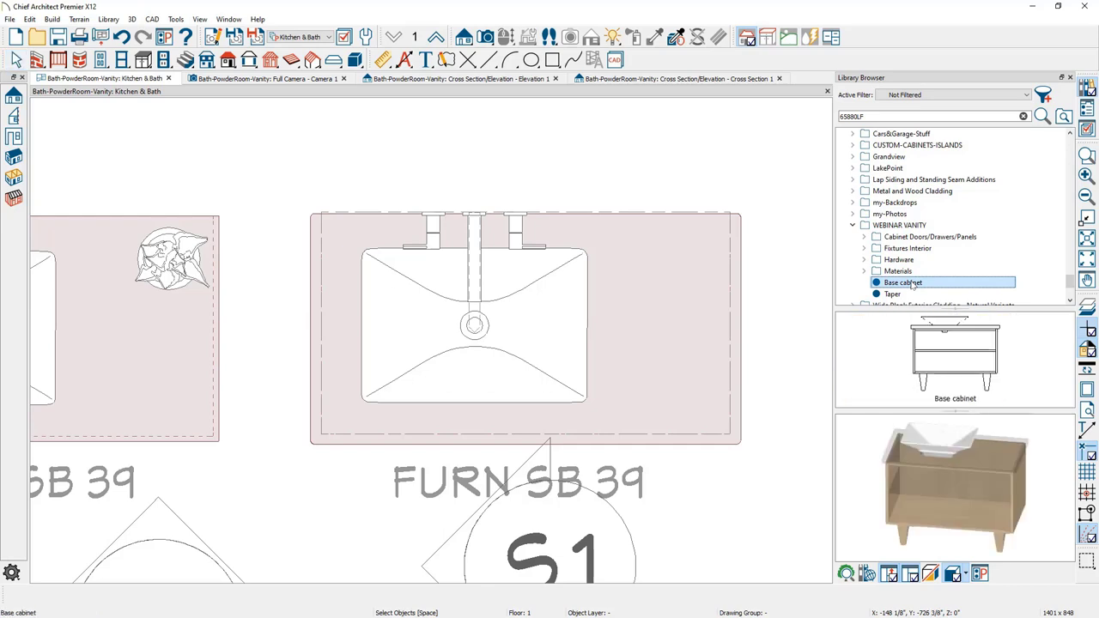
left_click(900, 295)
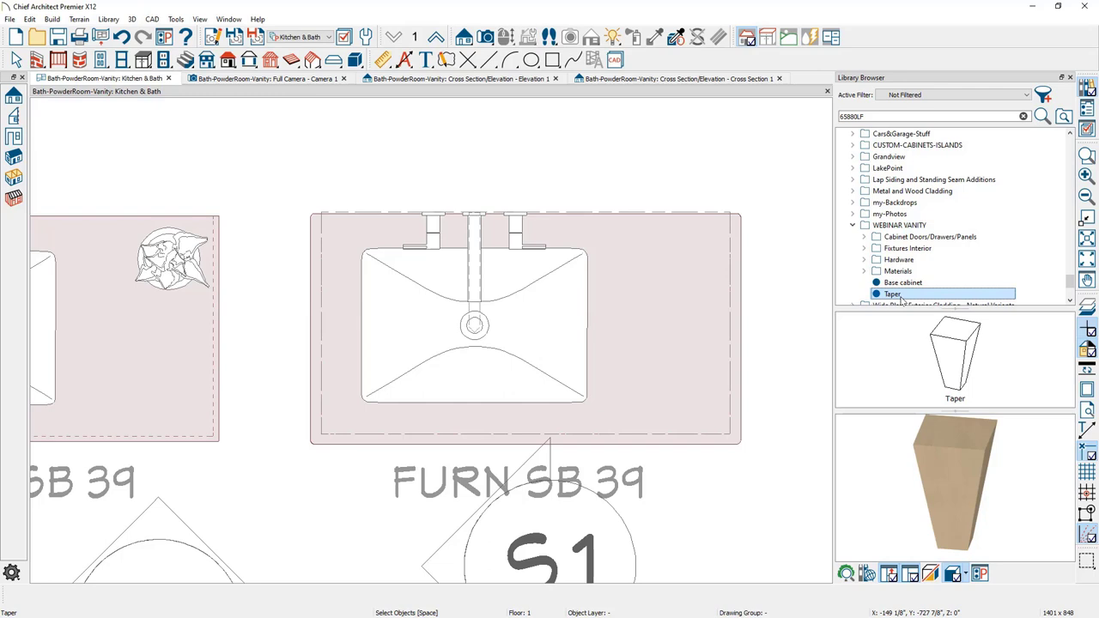
scroll(903, 292, "down", 2)
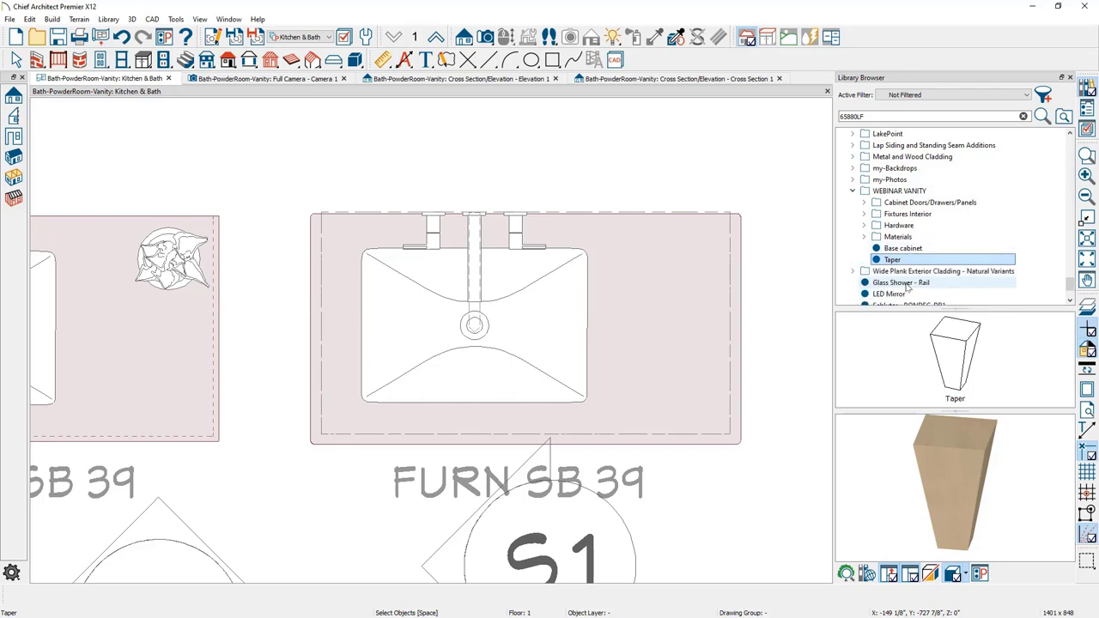
scroll(907, 287, "down", 1)
left_click(905, 274)
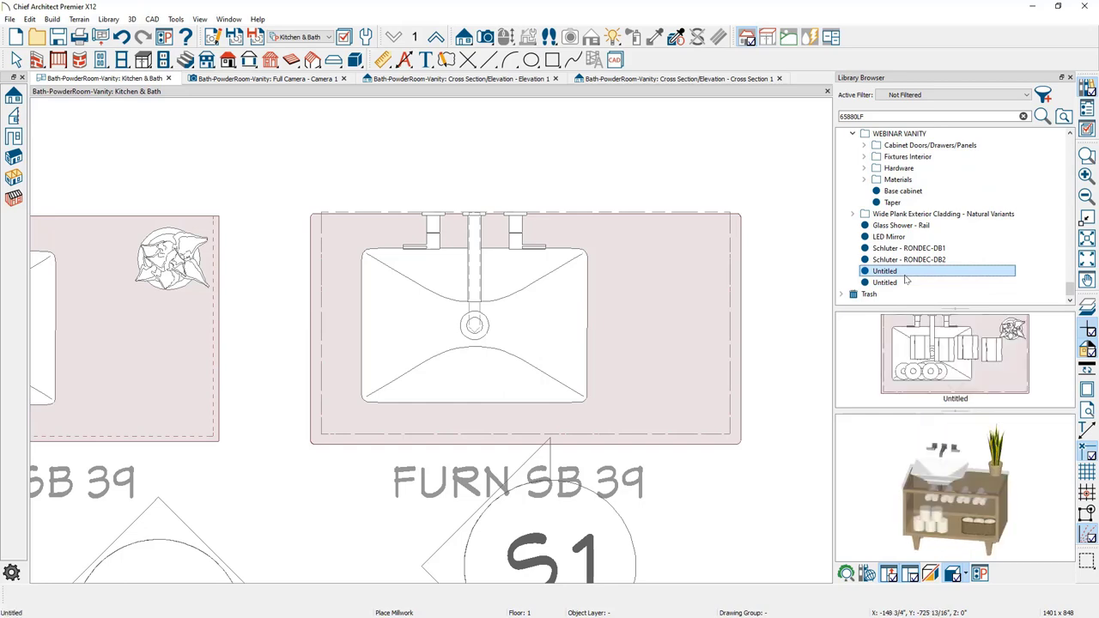
left_click(908, 284)
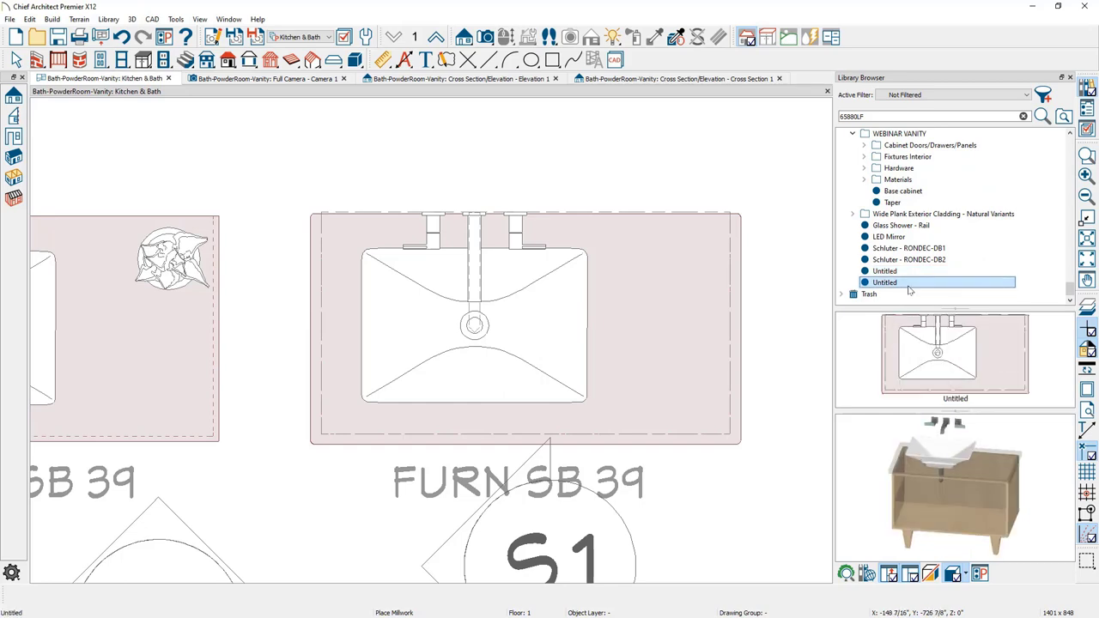
left_click_drag(939, 490, 985, 463)
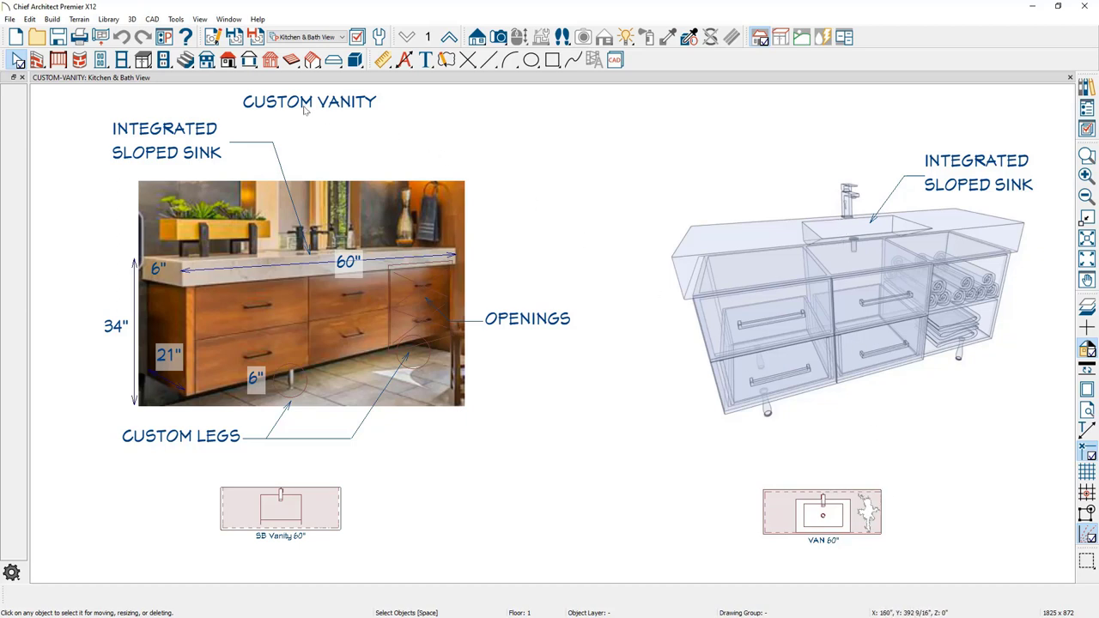
Place a base cabinet beside the VAN 60" vanity in the CUSTOM-VANITY plan and open a perspective floor overview.
left_click(142, 59)
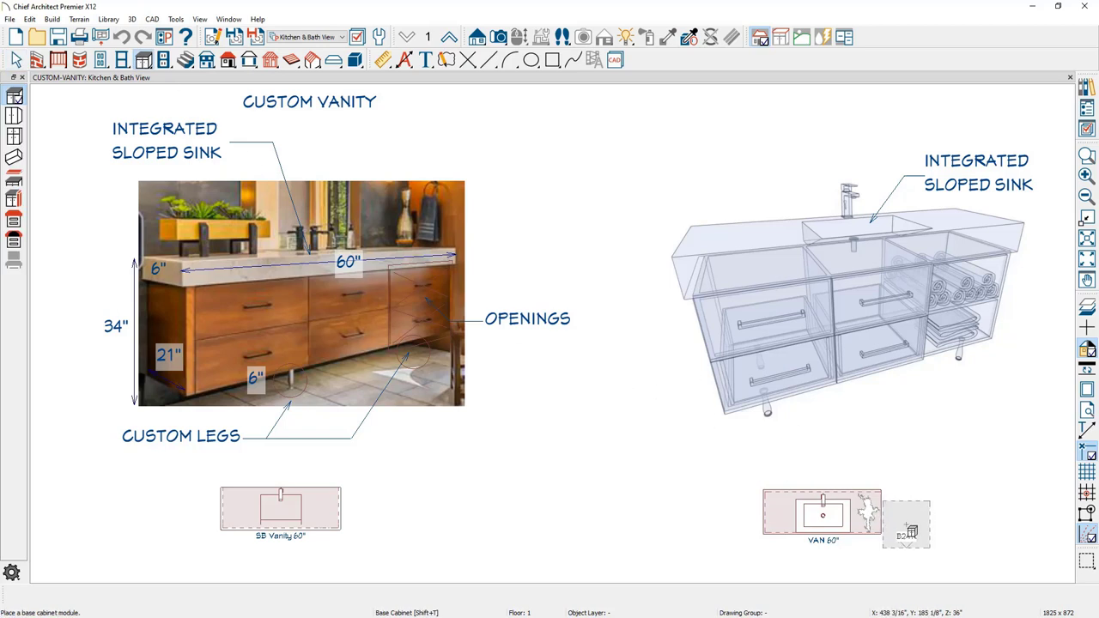
left_click(953, 516)
mouse_move(896, 495)
middle_mouse_down()
mouse_move(830, 456)
mouse_move(660, 396)
middle_mouse_up()
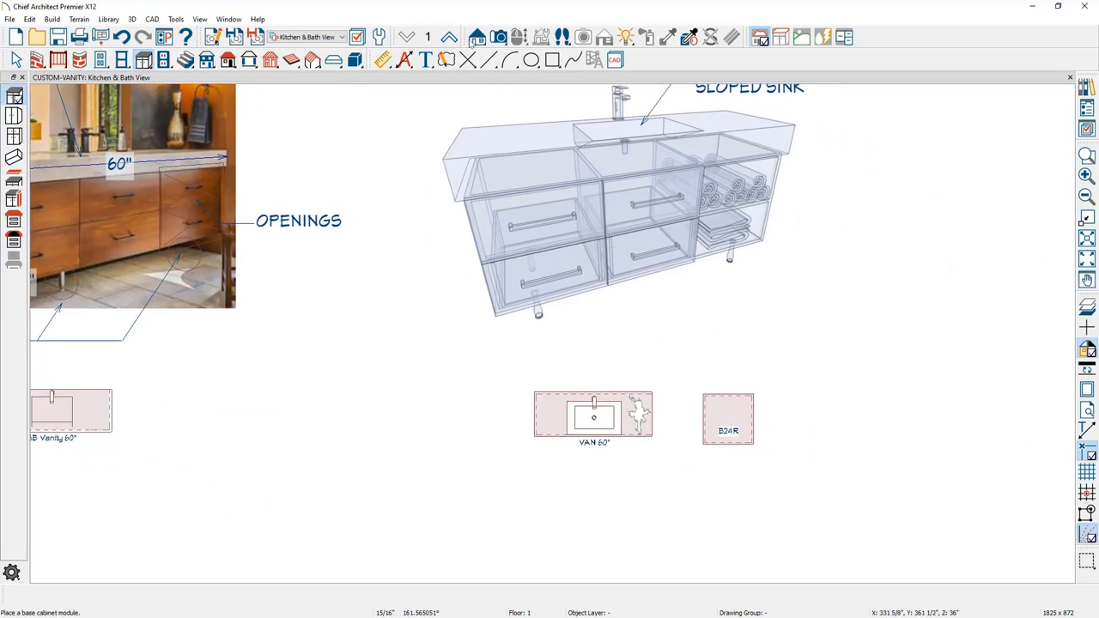
left_click(518, 37)
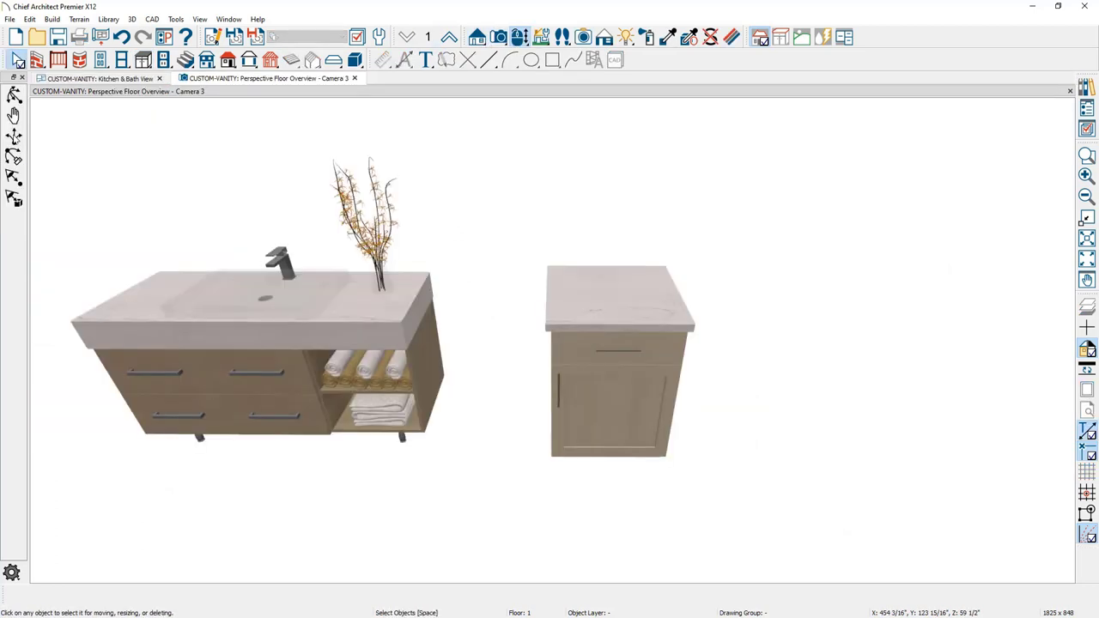
Stretch the new base cabinet to 60" wide and lower its overall height to 33".
left_click(635, 418)
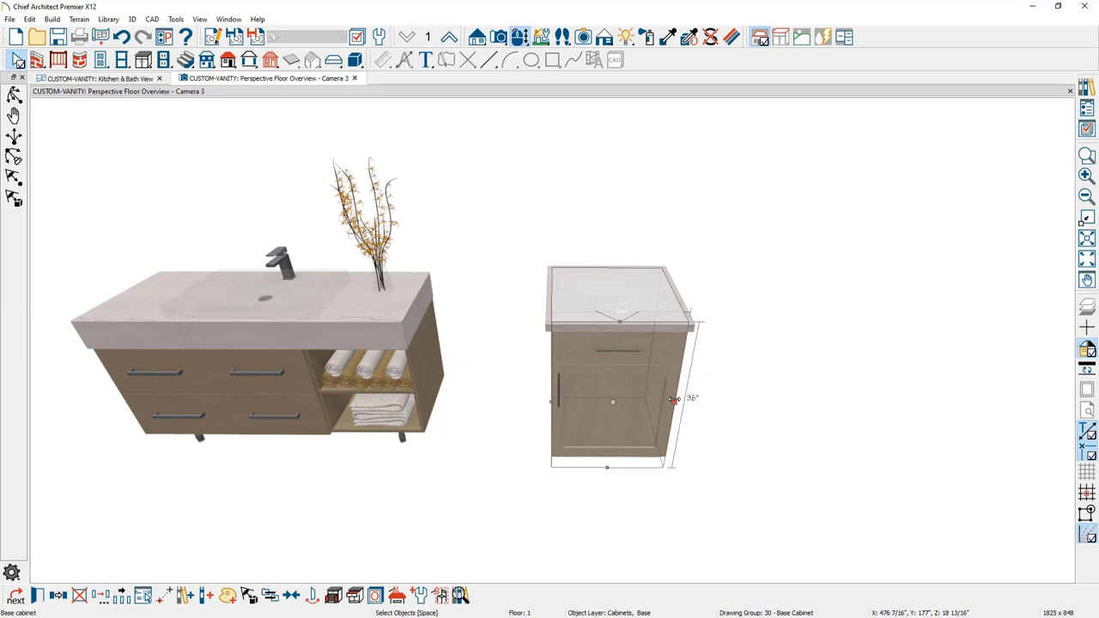
left_click_drag(674, 401, 859, 402)
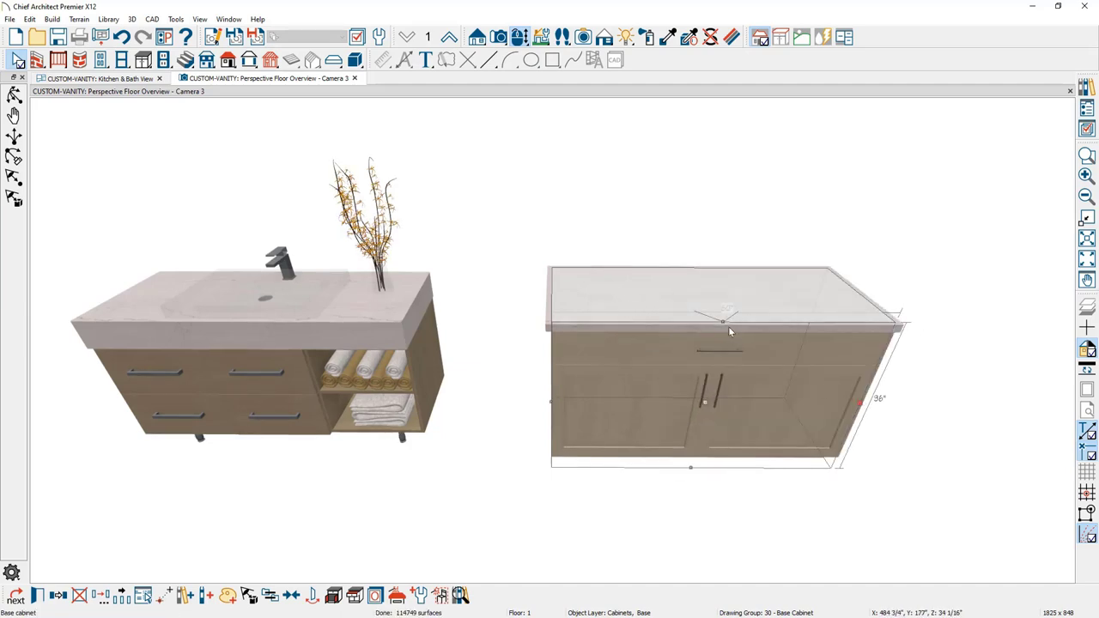
left_click_drag(729, 330, 724, 333)
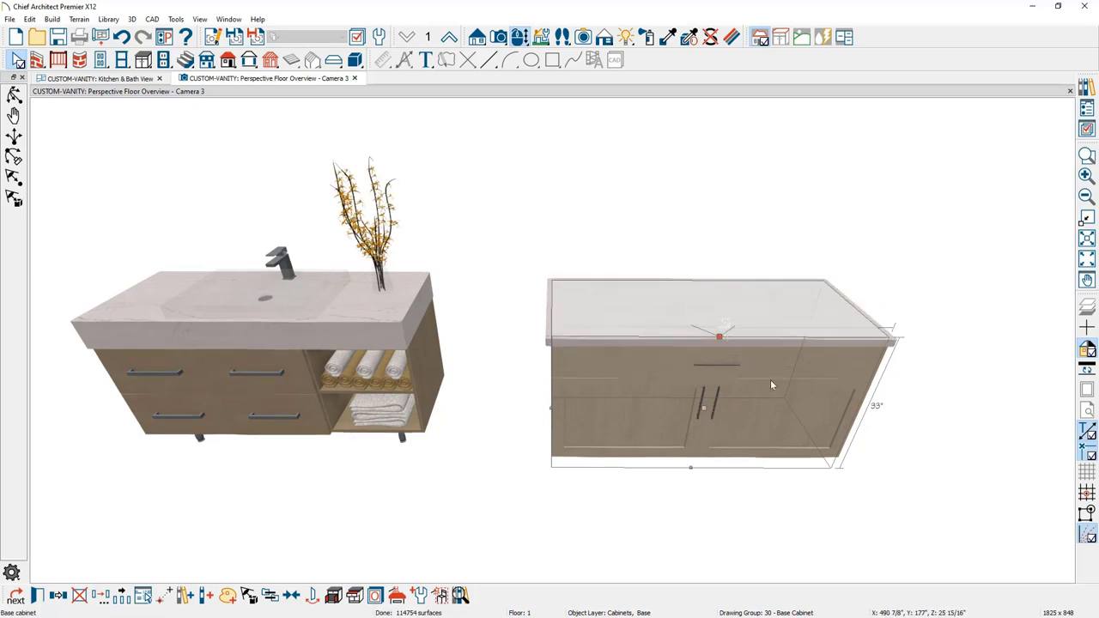
Set the base cabinet's height to 34" and its depth to 21" in its specification.
double_click(829, 404)
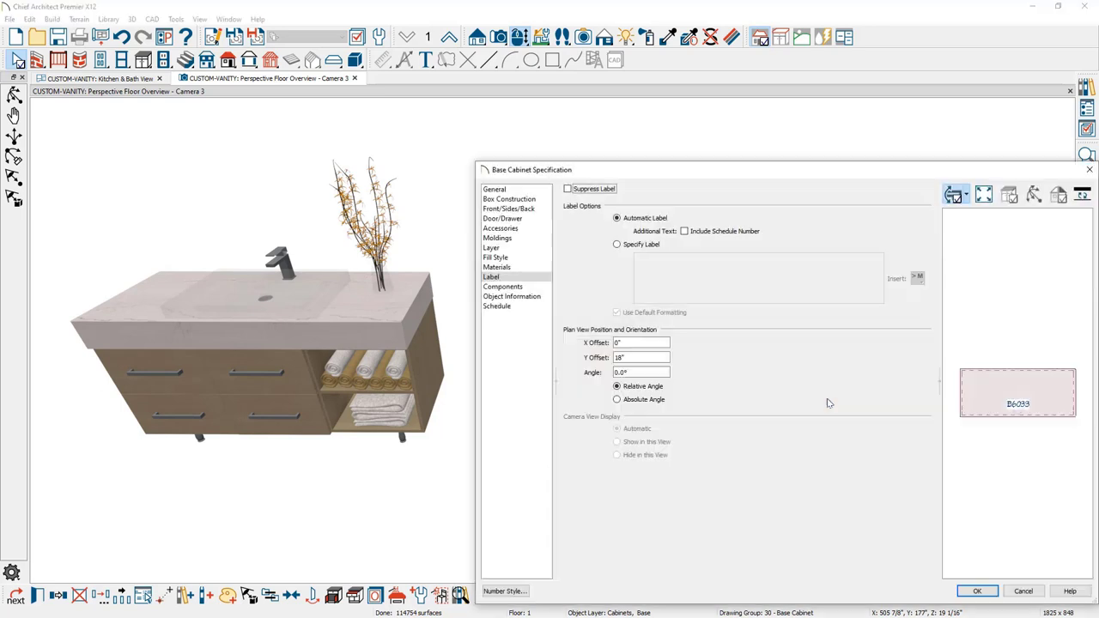
left_click(530, 190)
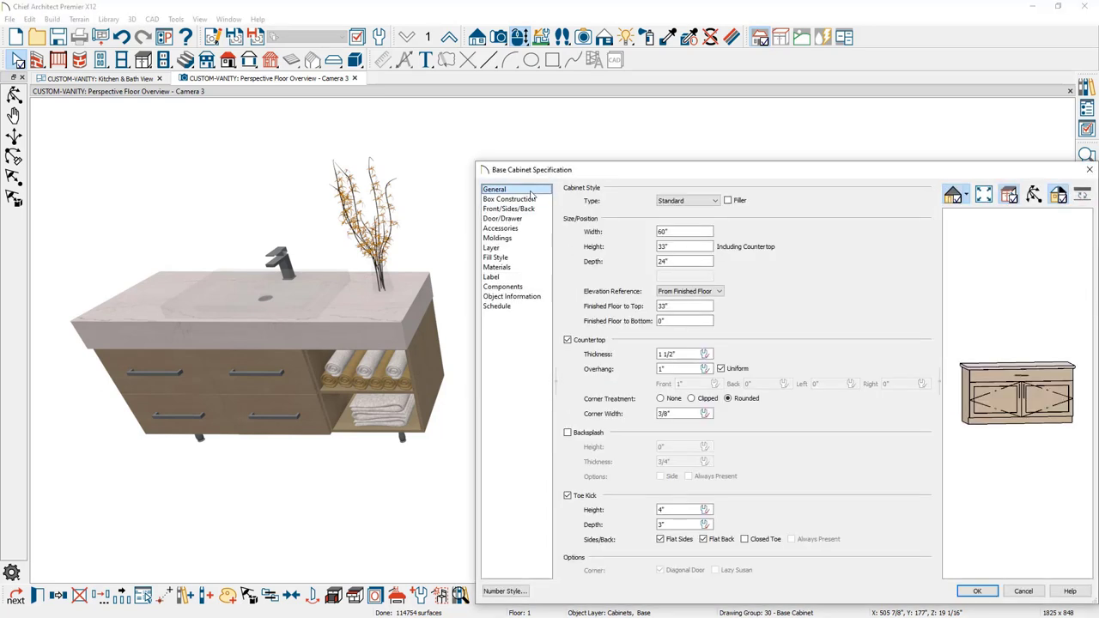
double_click(686, 249)
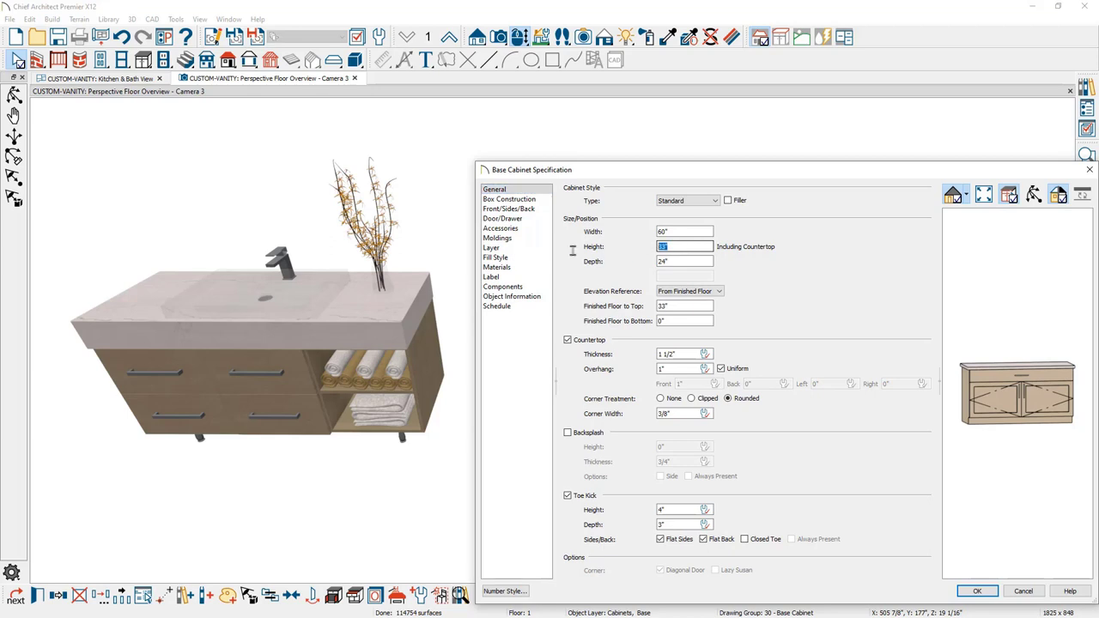
type("34")
left_click(691, 262)
key("shift+Home")
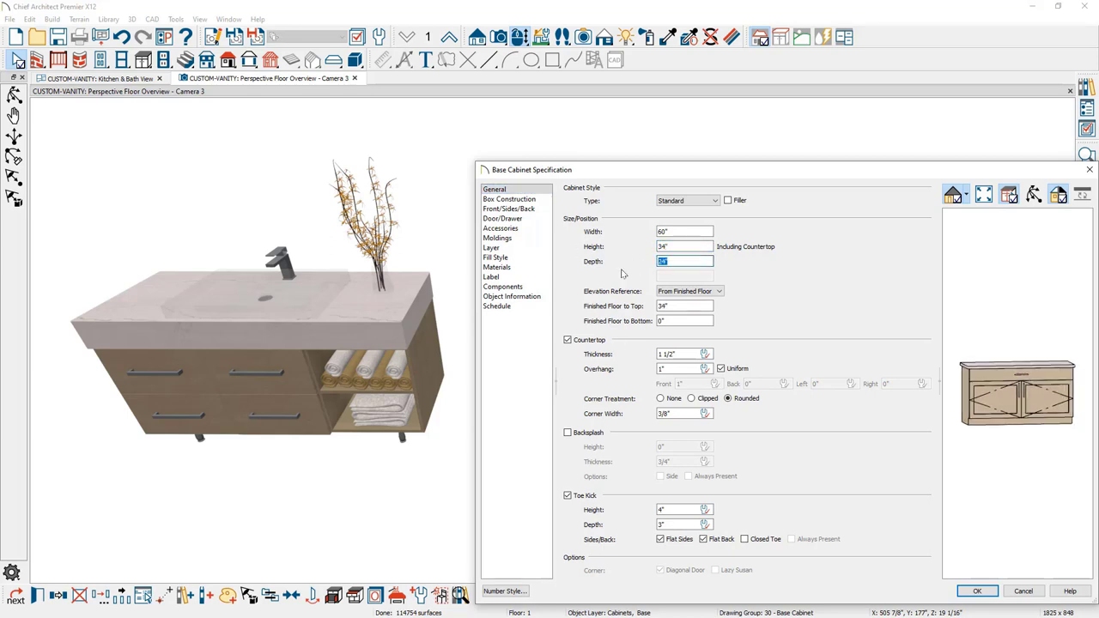
type("21")
key("Tab")
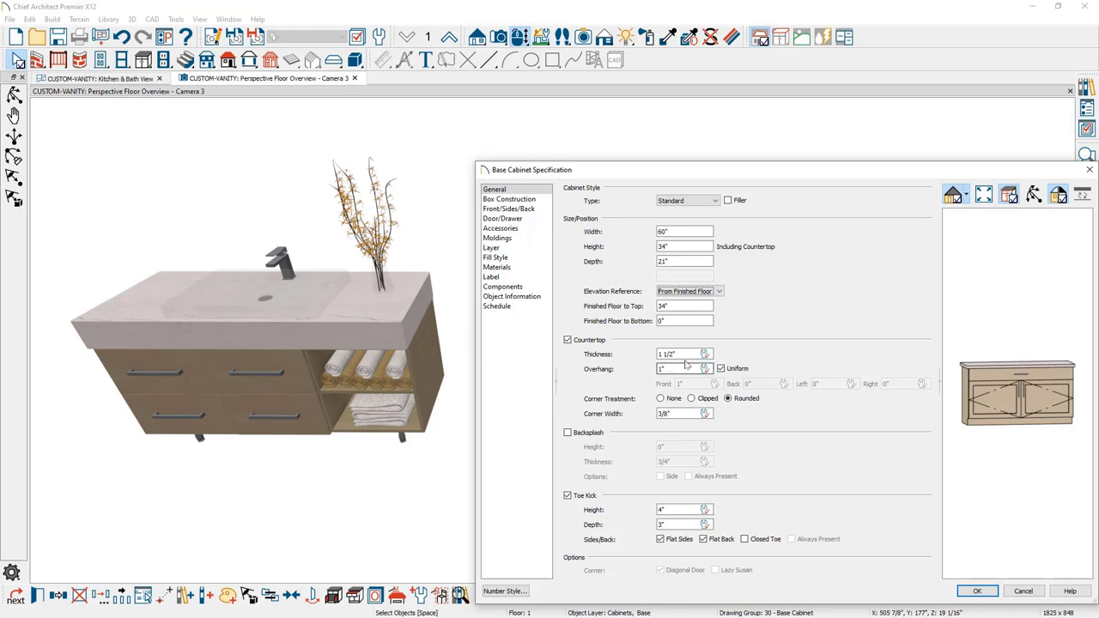
Set the cabinet's countertop thickness to 6" and its toe kick height to 6".
left_click_drag(686, 354, 638, 363)
type("6")
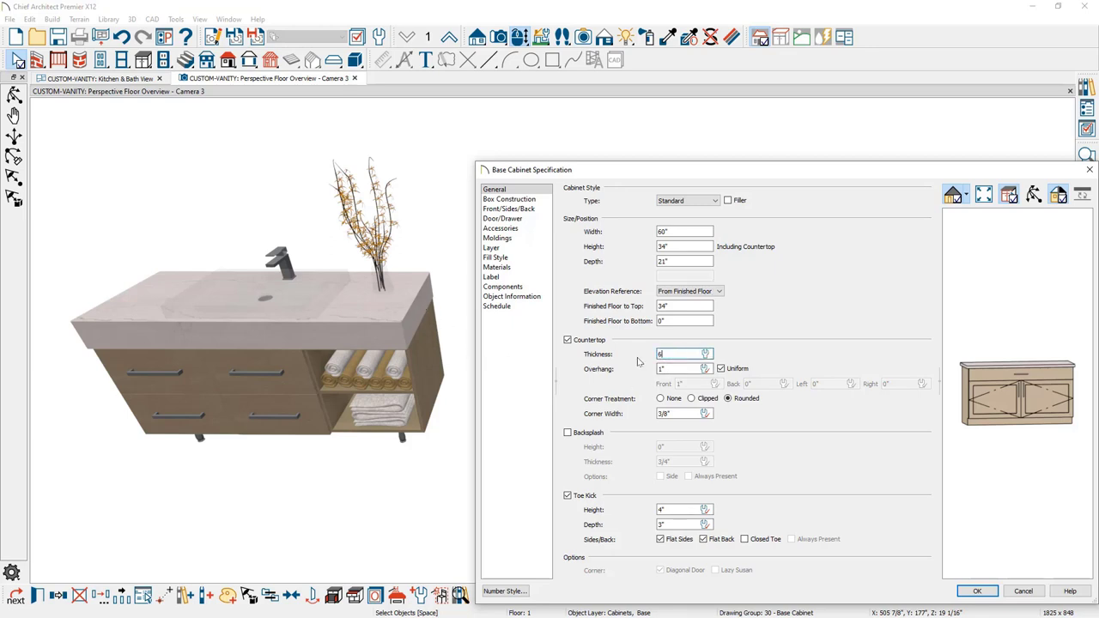
left_click_drag(658, 369, 674, 371)
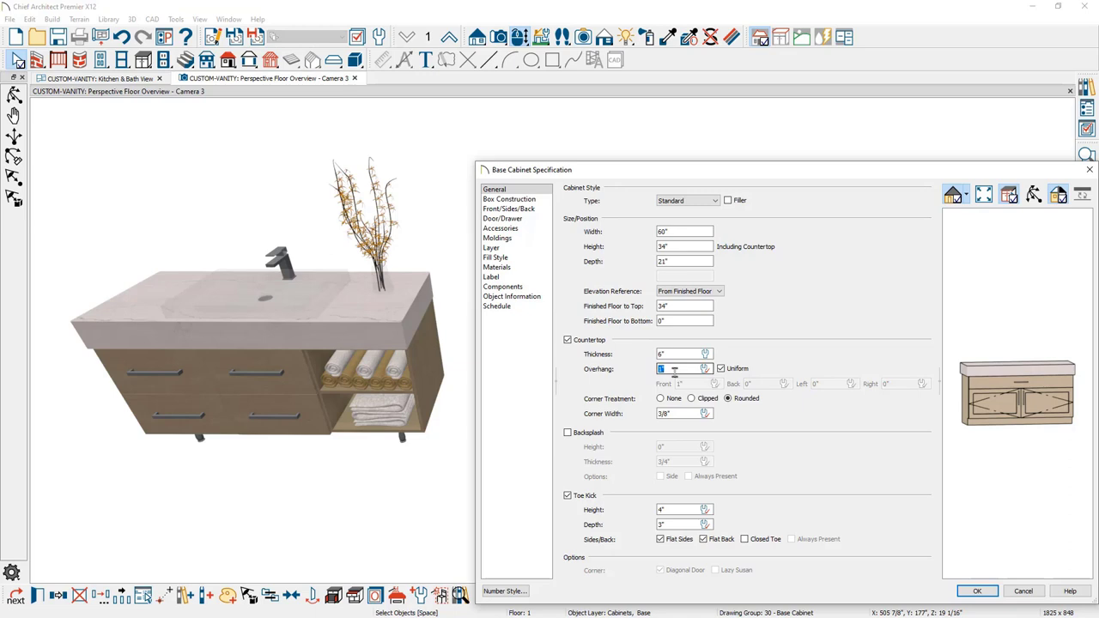
left_click_drag(672, 510, 651, 511)
type("6")
key("Tab")
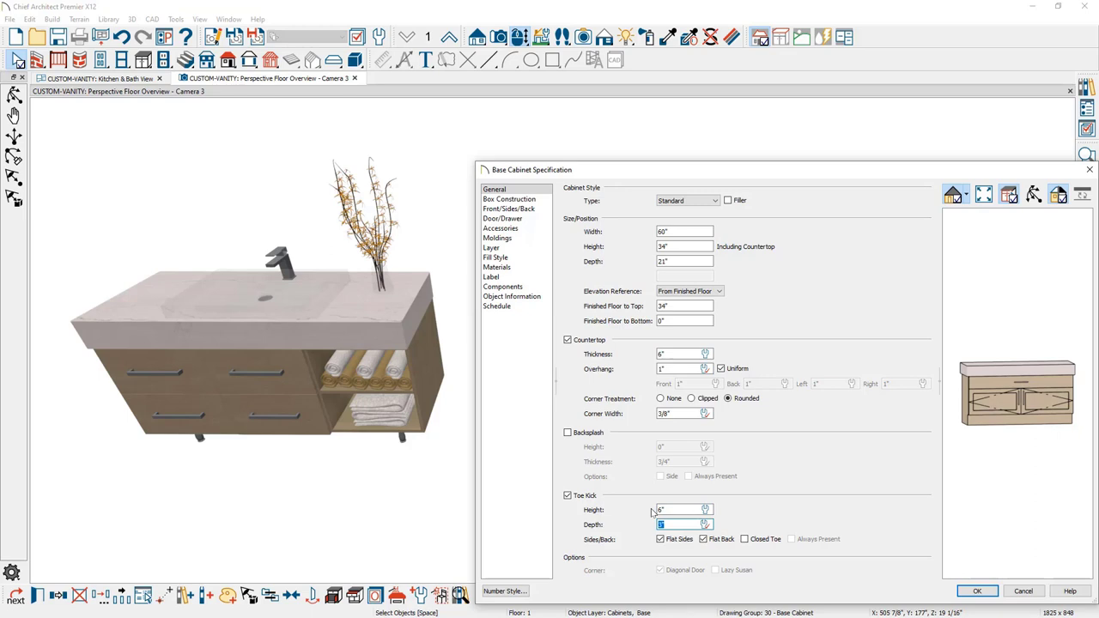
Change the cabinet front's lower door item to a drawer and equalize the heights of the two drawers.
left_click(666, 510)
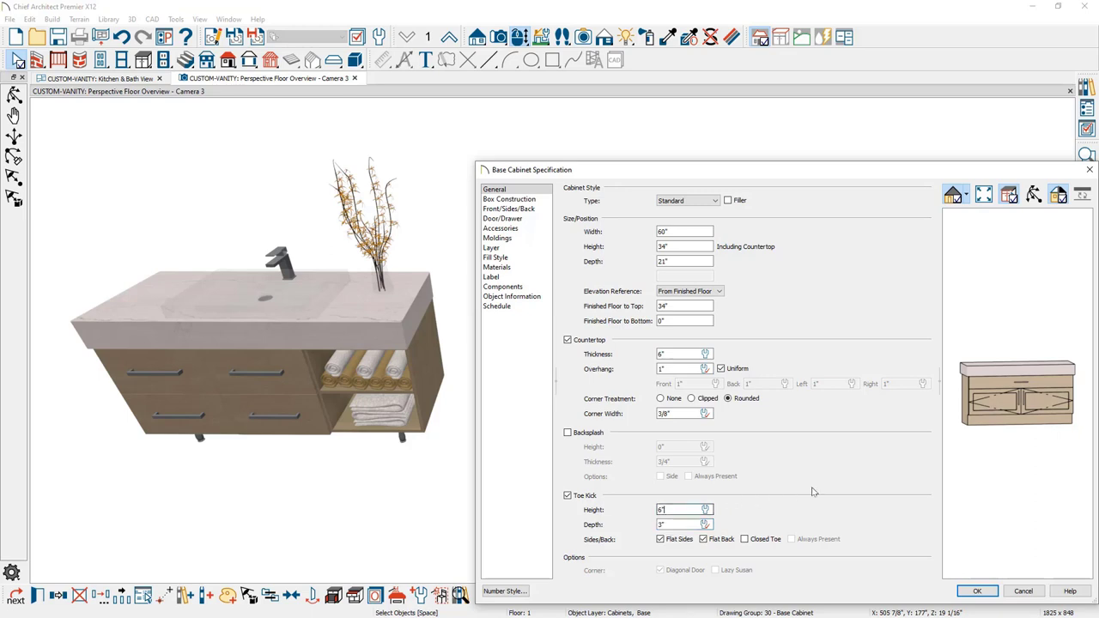
left_click(1002, 399)
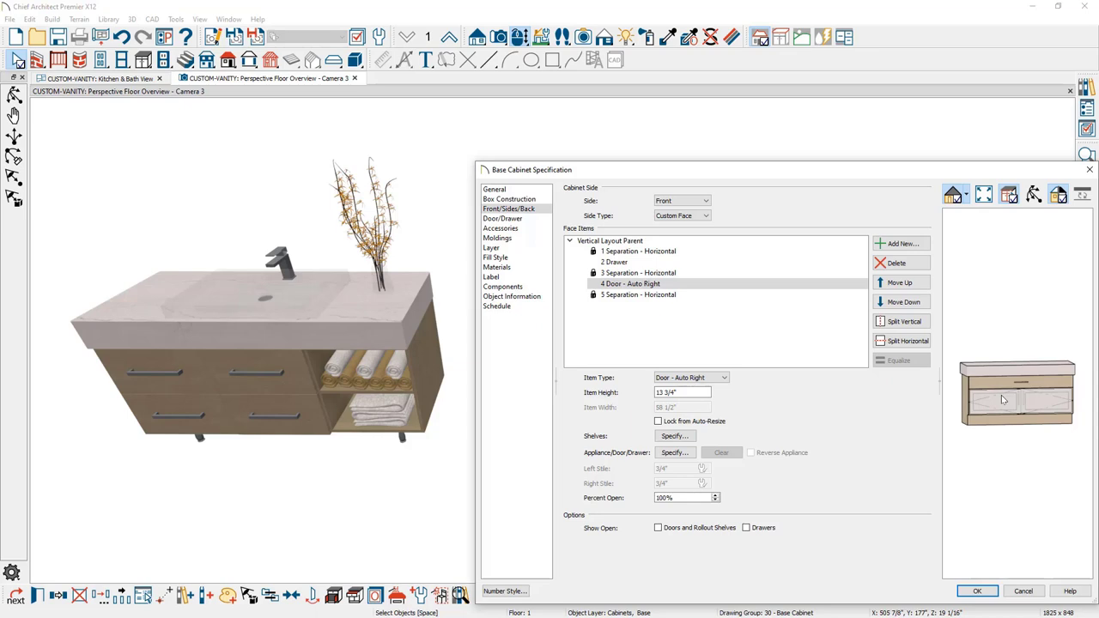
left_click(724, 378)
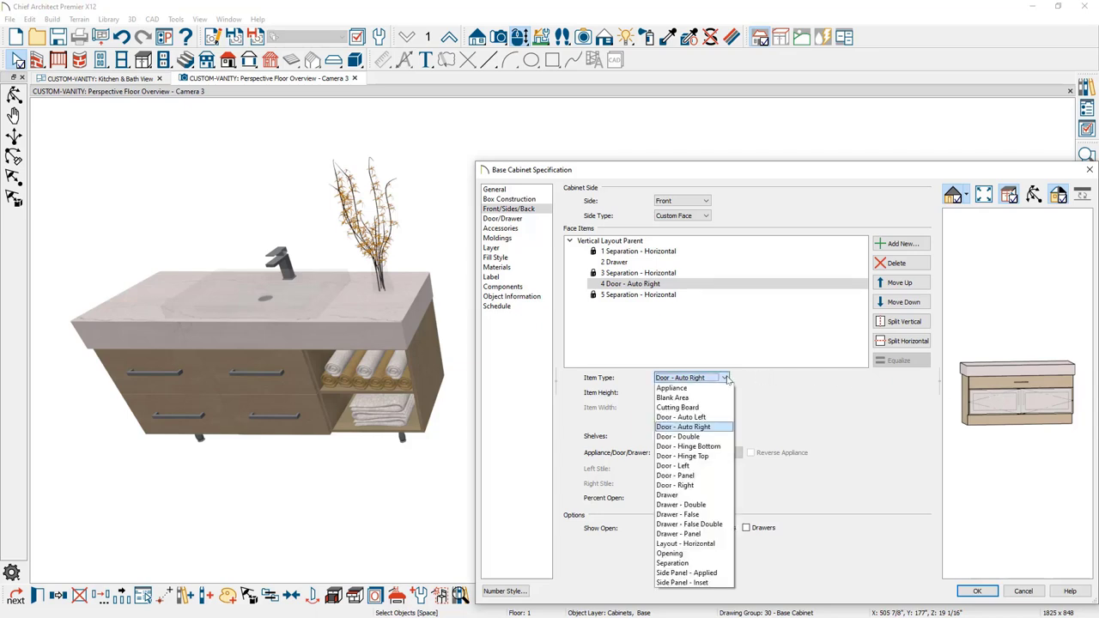
left_click(687, 494)
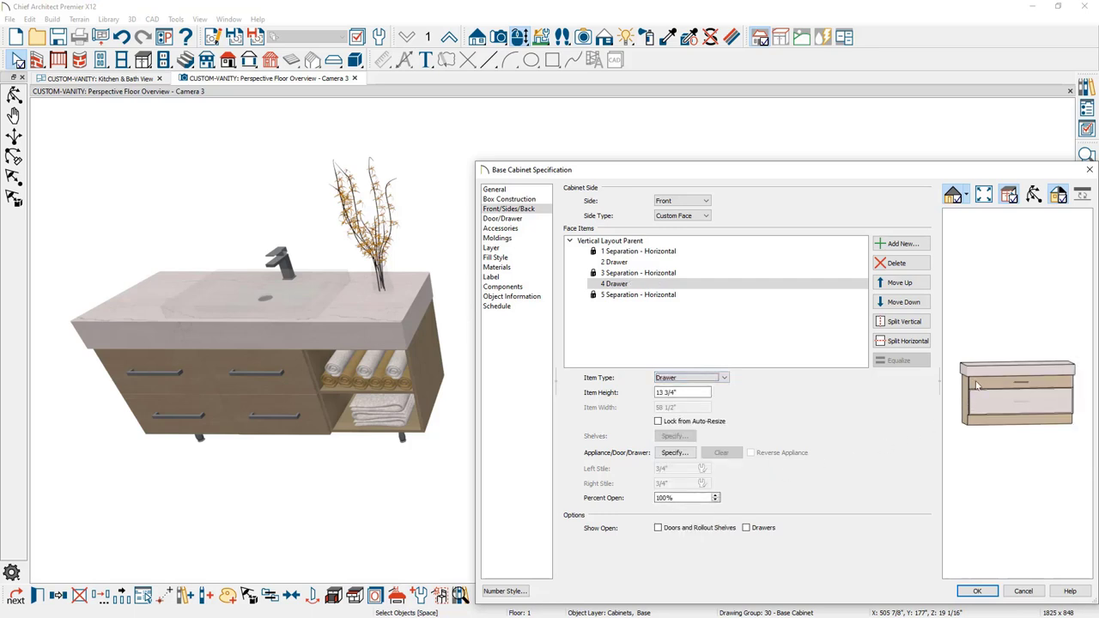
left_click(652, 241)
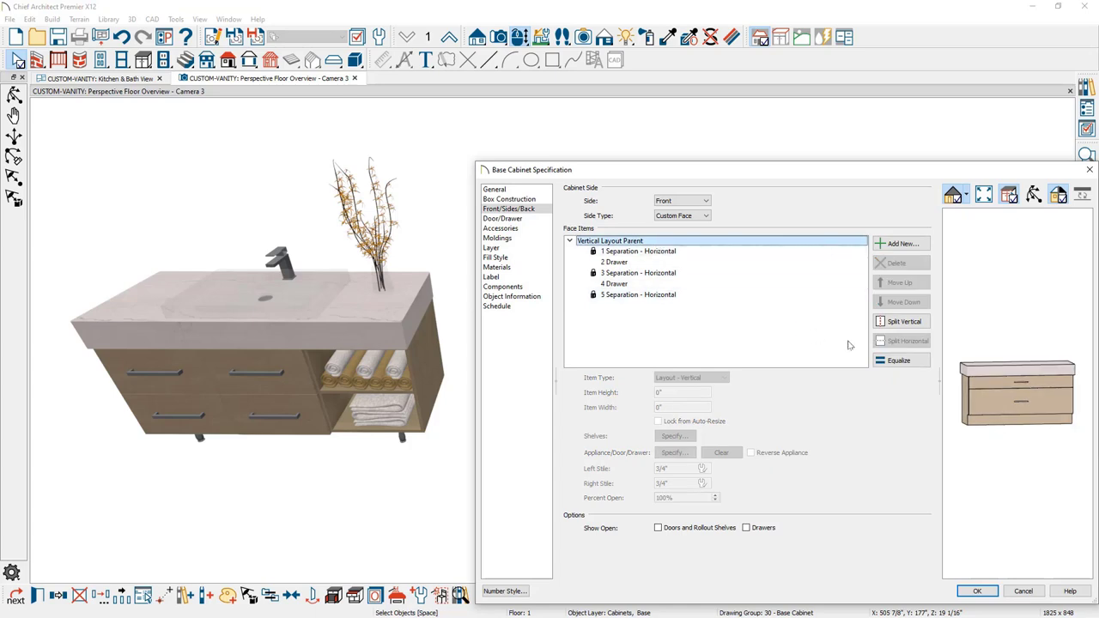
left_click(897, 364)
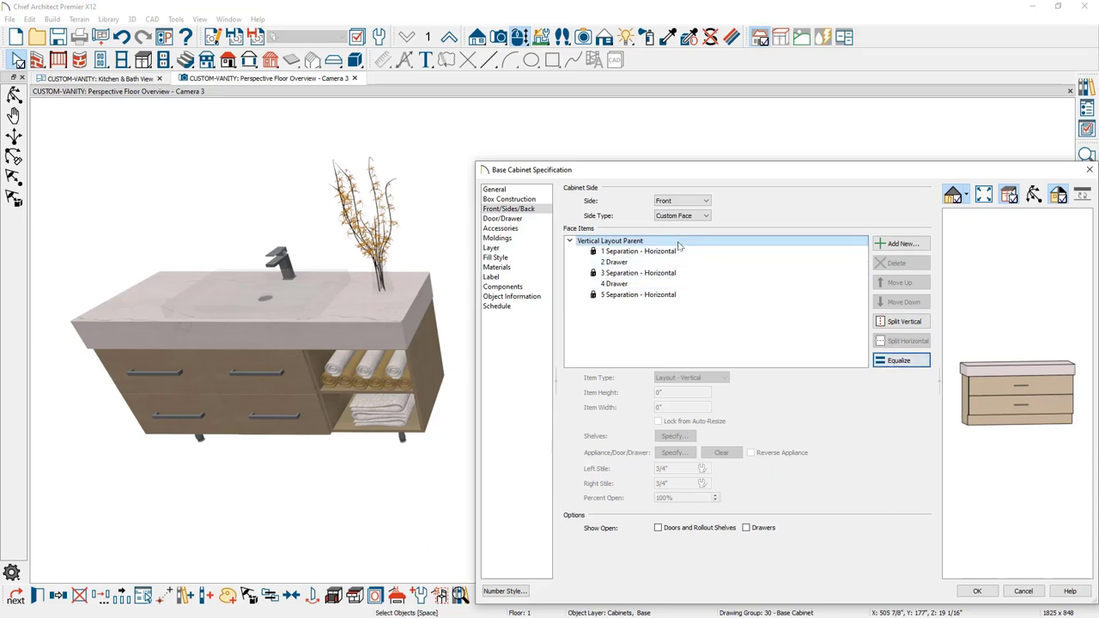
Split the front's vertical layout into three columns of drawers and equalize the column widths.
left_click(881, 324)
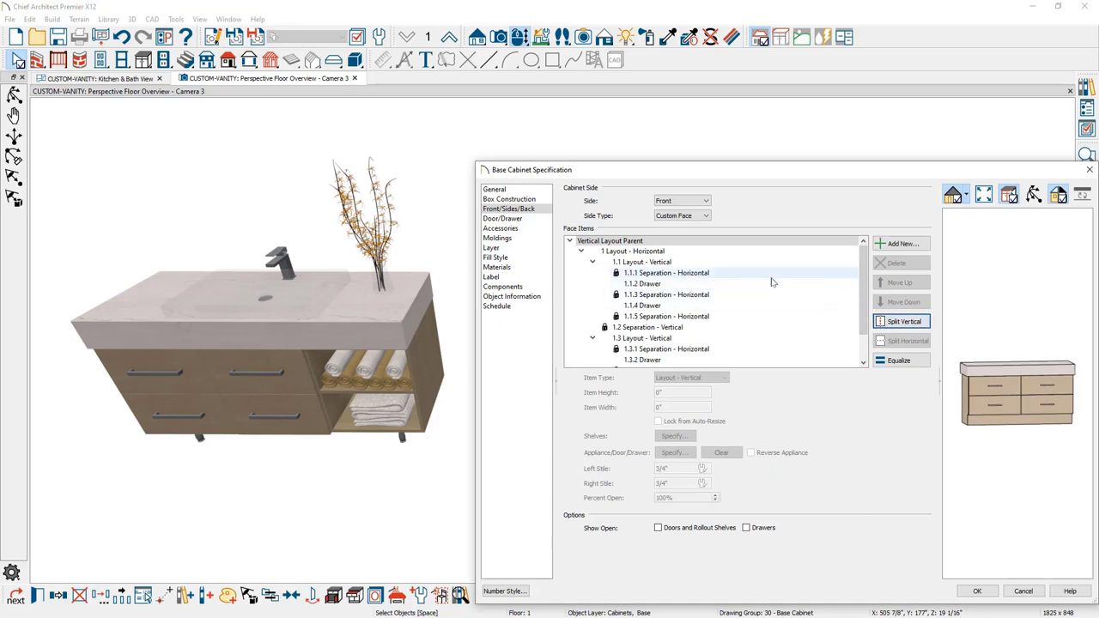
left_click(722, 340)
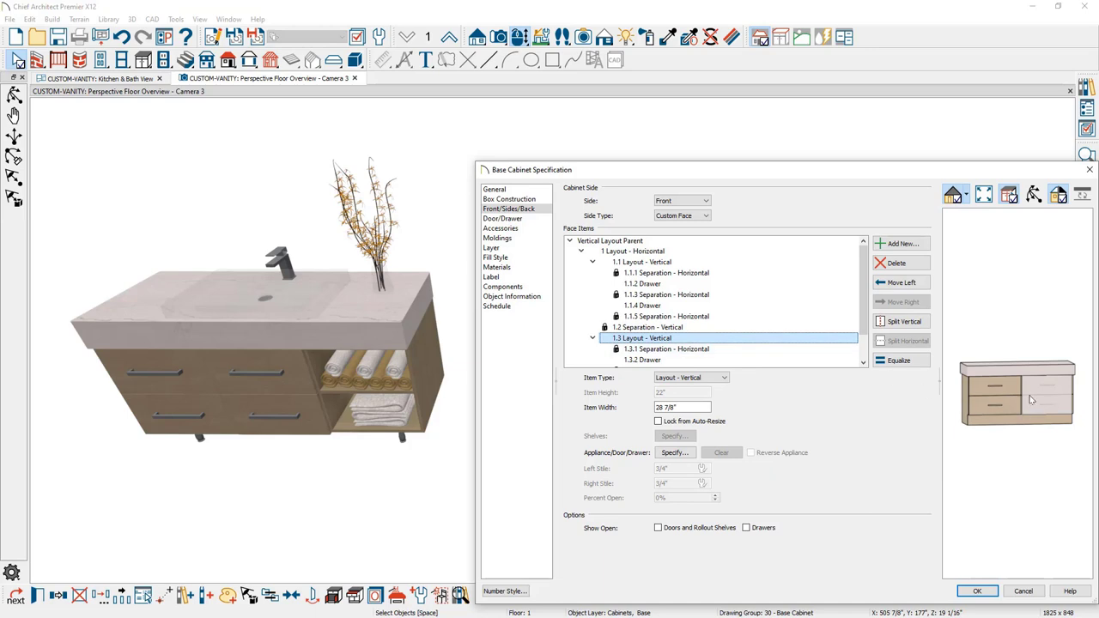
left_click(906, 324)
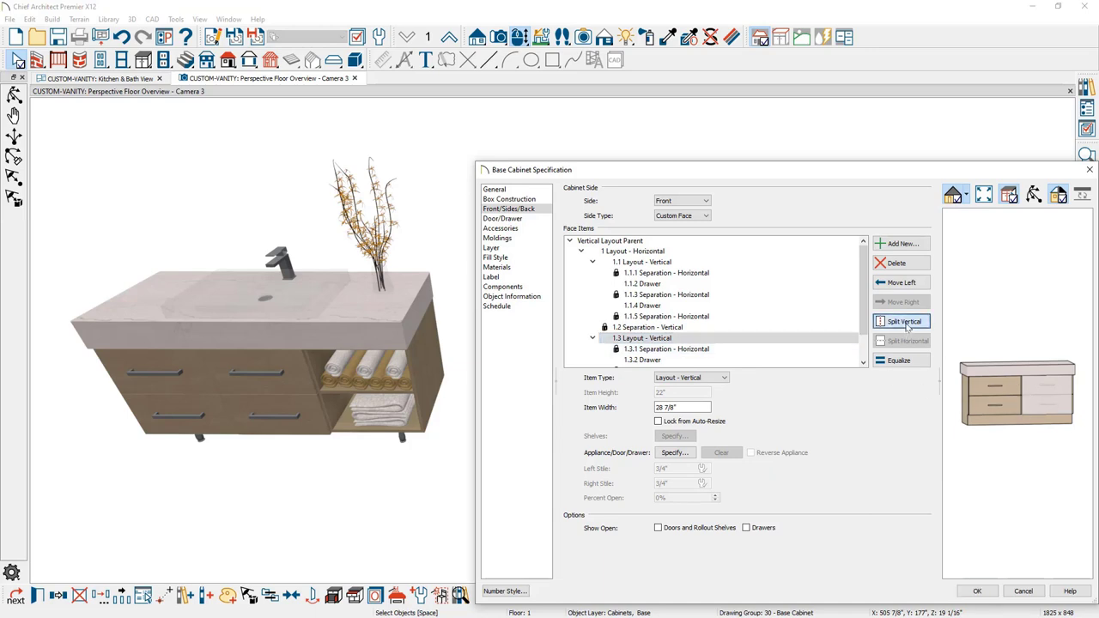
left_click(906, 324)
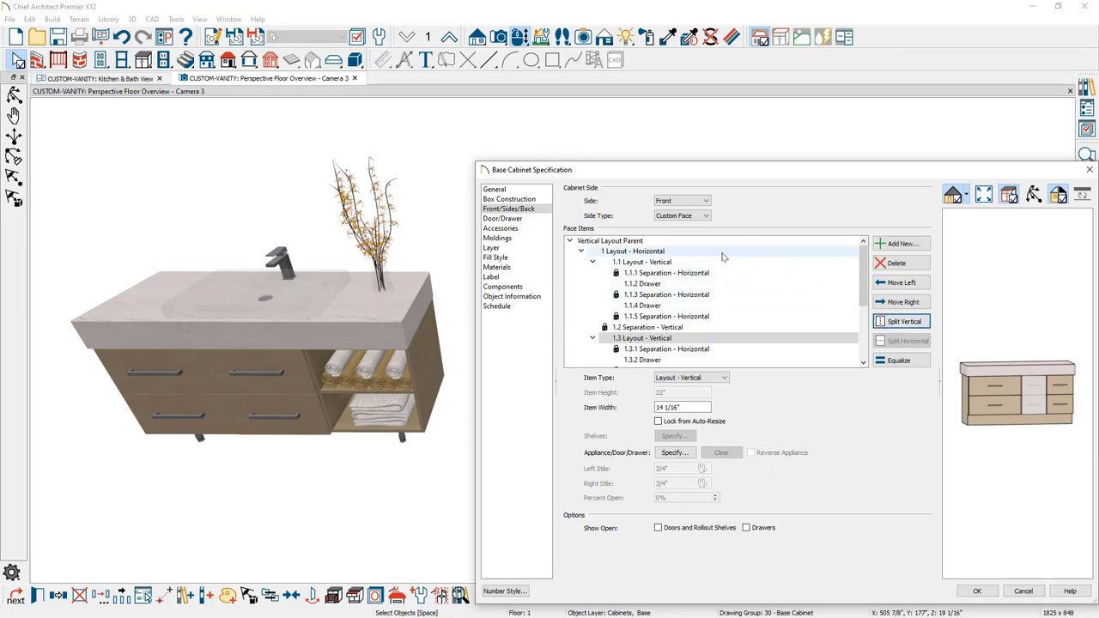
left_click(697, 243)
left_click(895, 362)
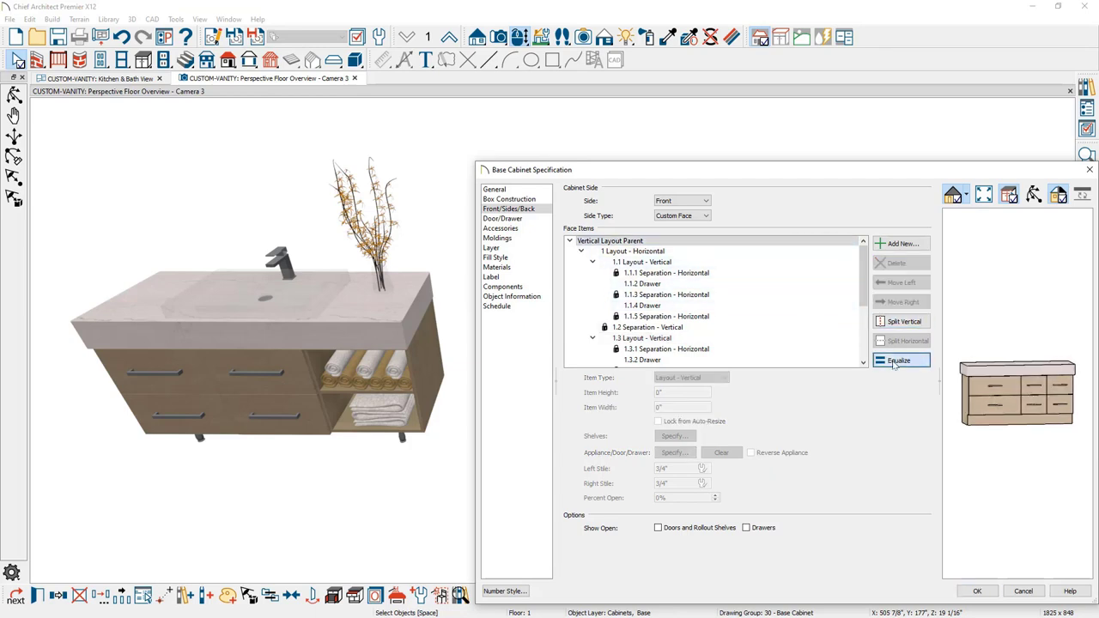
left_click(699, 255)
left_click(880, 365)
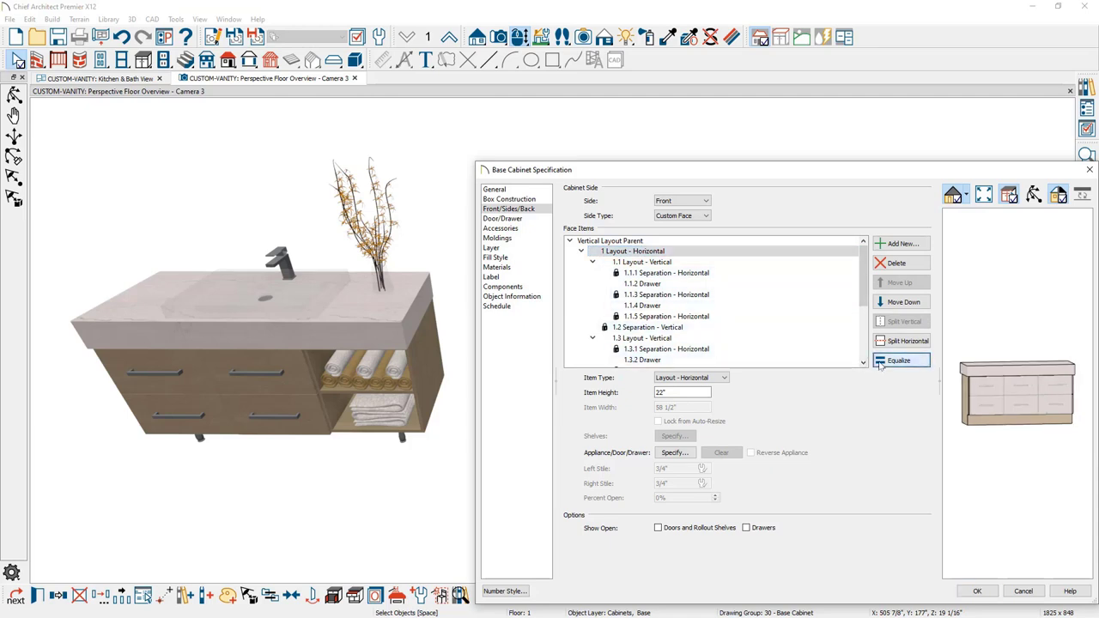
Change the upper and lower drawers in the cabinet front's right-hand column to openings.
left_click(1061, 388)
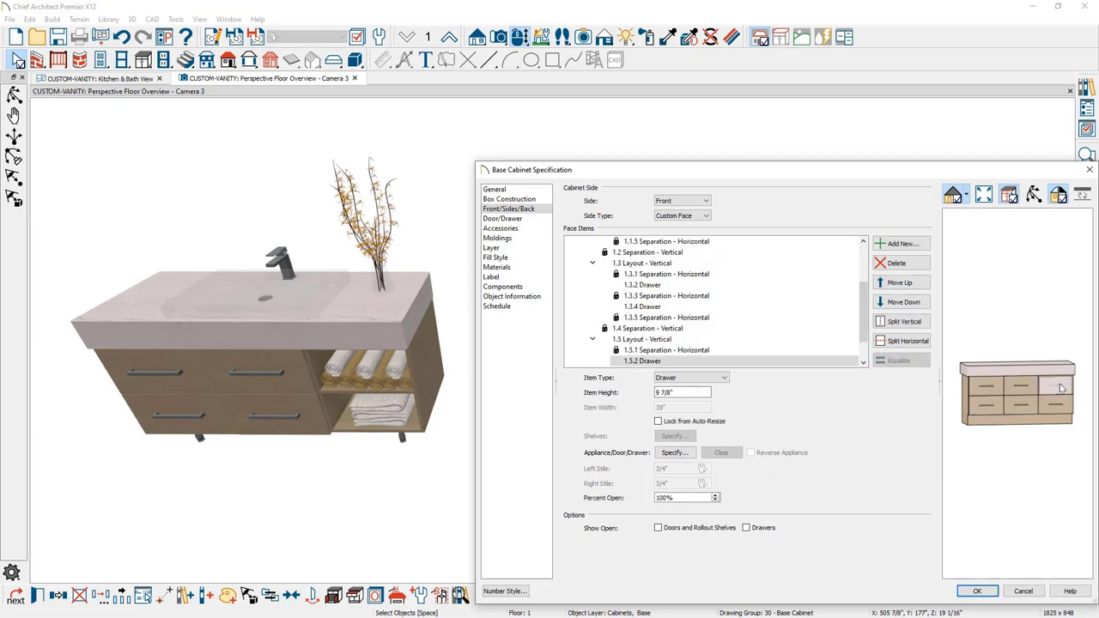
left_click(719, 378)
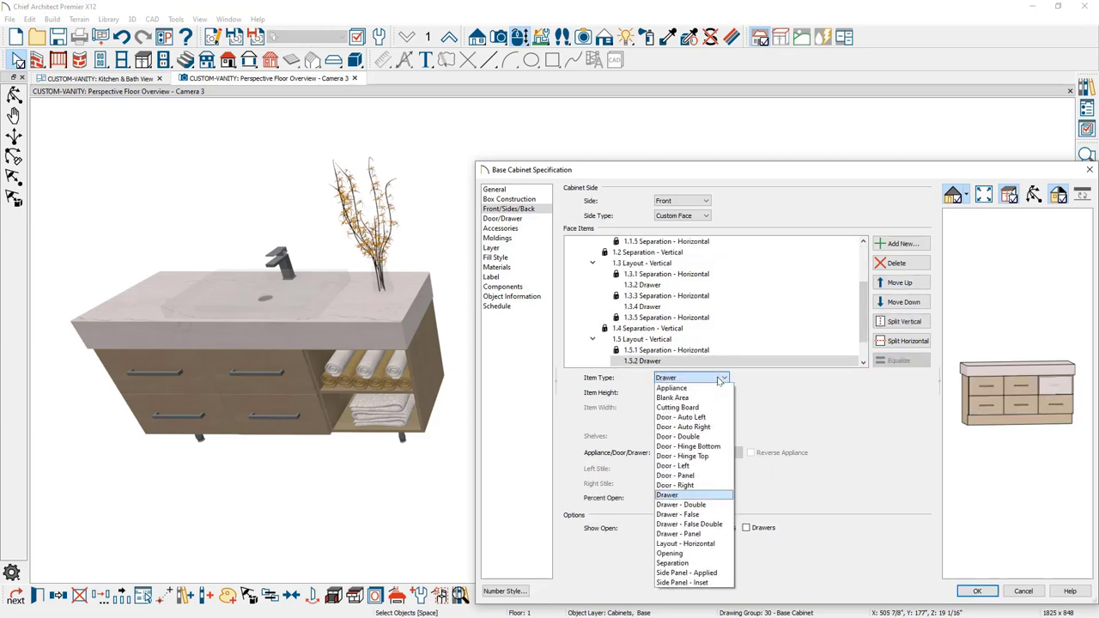
key("Escape")
key("o")
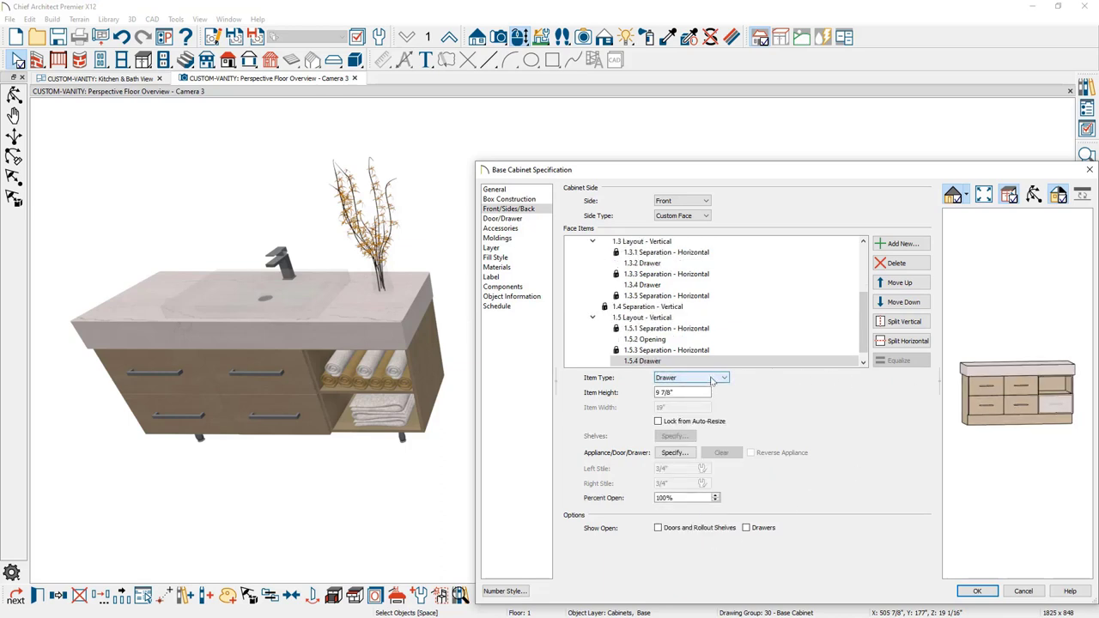
left_click(711, 381)
left_click(702, 557)
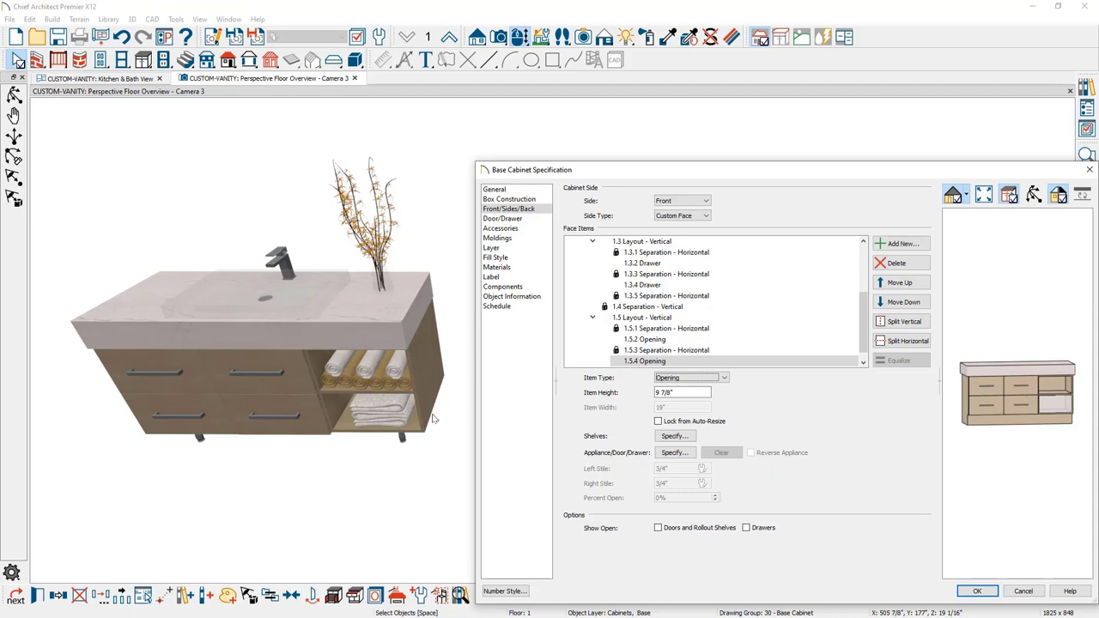
Assign the Cabinet Foot from the KBI-Class cabinet-hardware-millwork library folder as the cabinet's foot style.
left_click(499, 229)
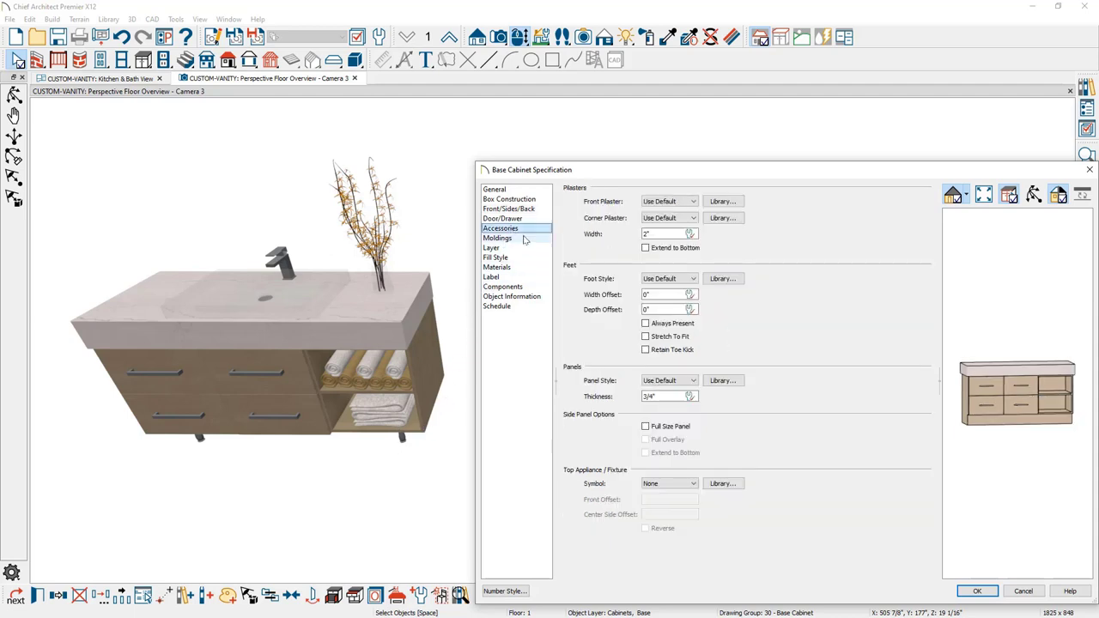
left_click(721, 279)
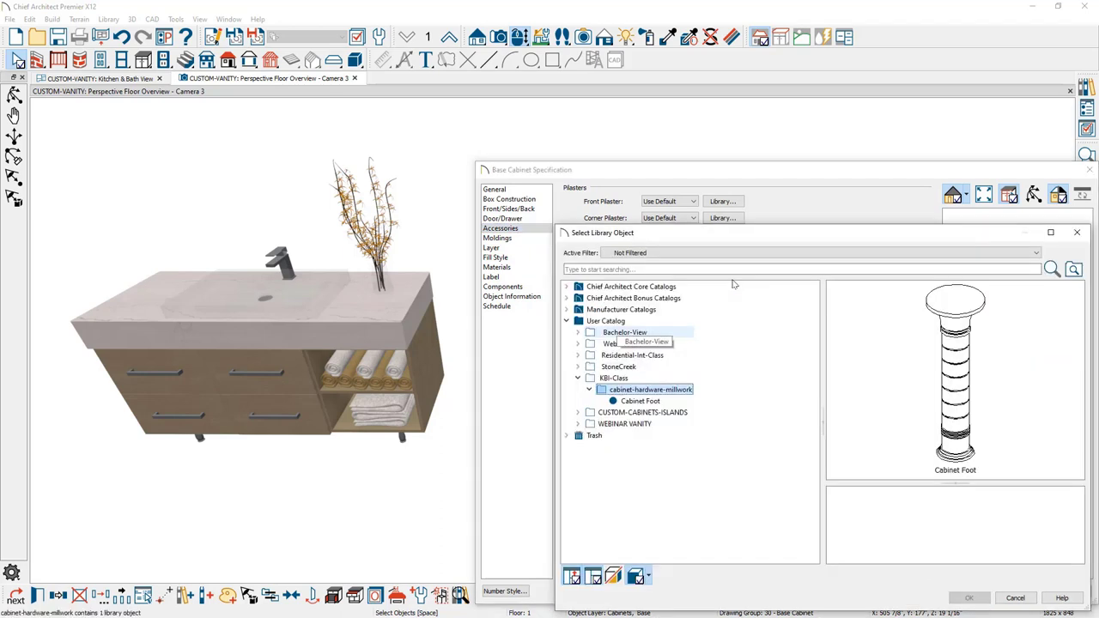
left_click(652, 401)
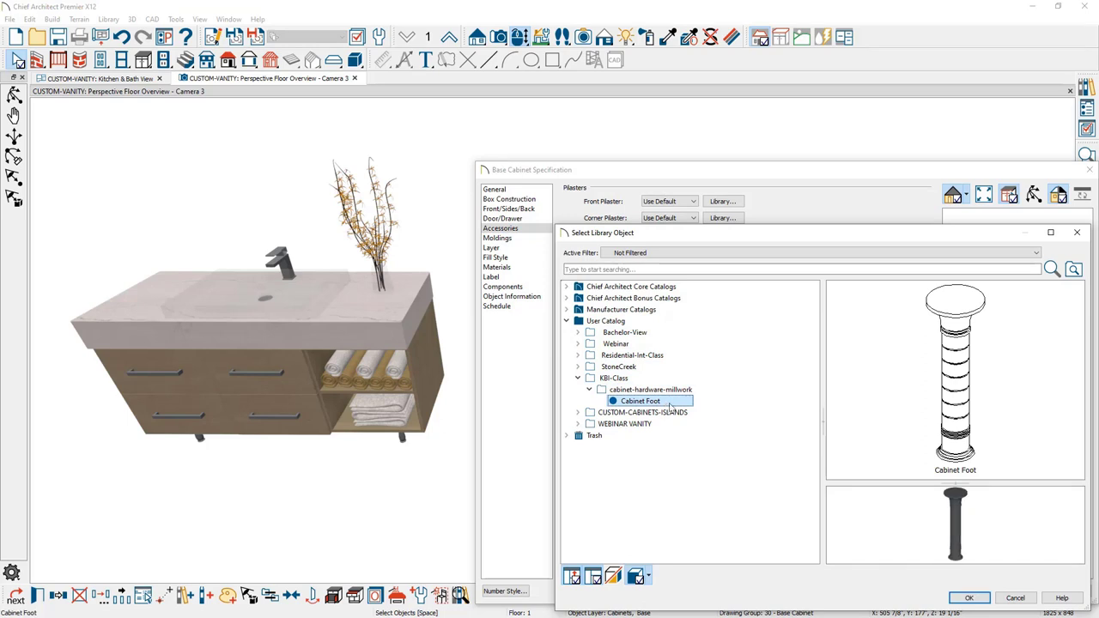
left_click(969, 598)
scroll(985, 398, "up", 5)
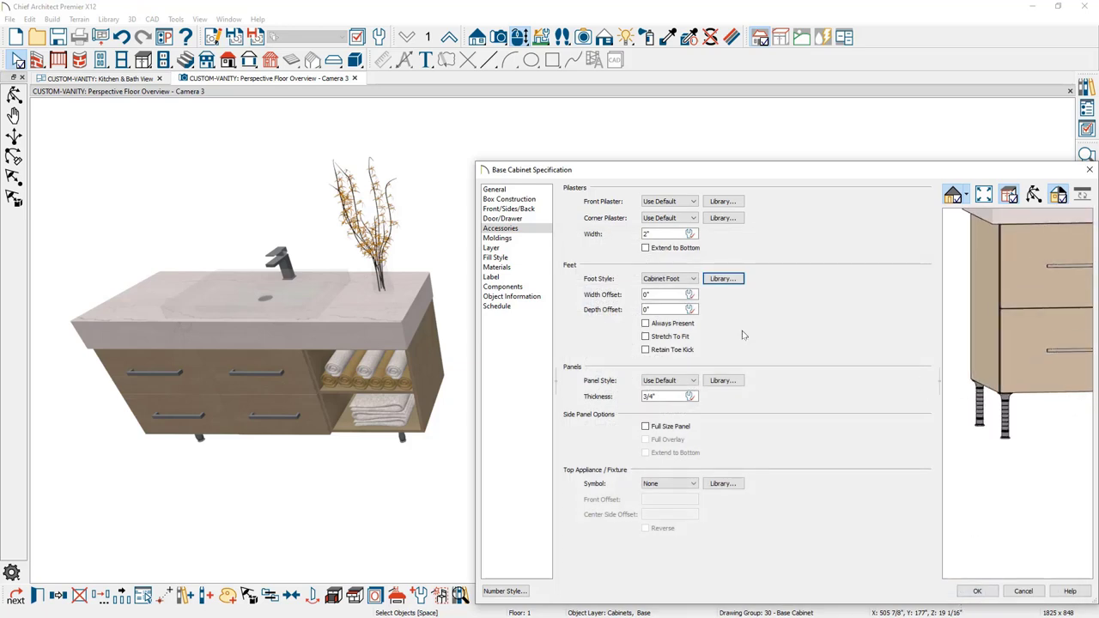
Set the feet's width offset and depth offset to -3" each and apply the cabinet specification.
left_click(647, 295)
double_click(647, 294)
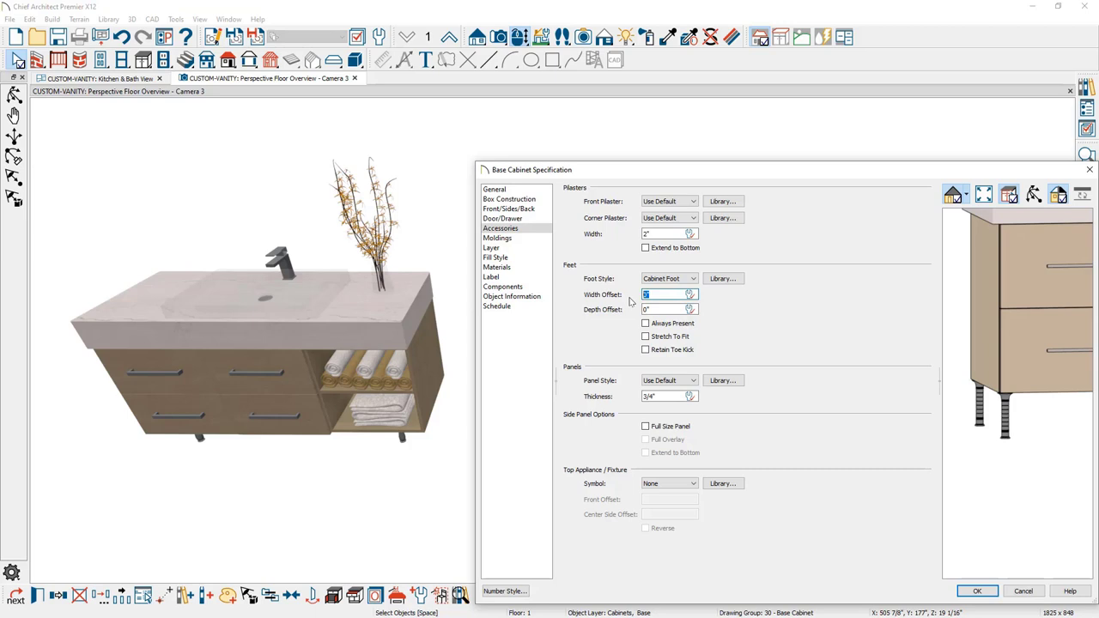
type("-3")
key("Tab")
type("-3")
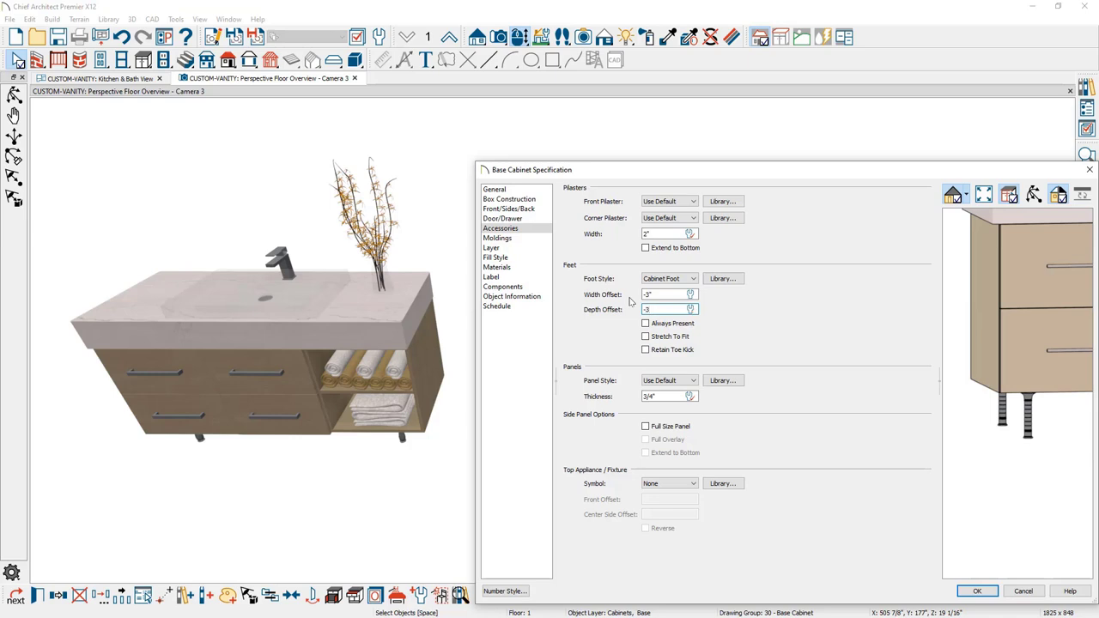
key("Tab")
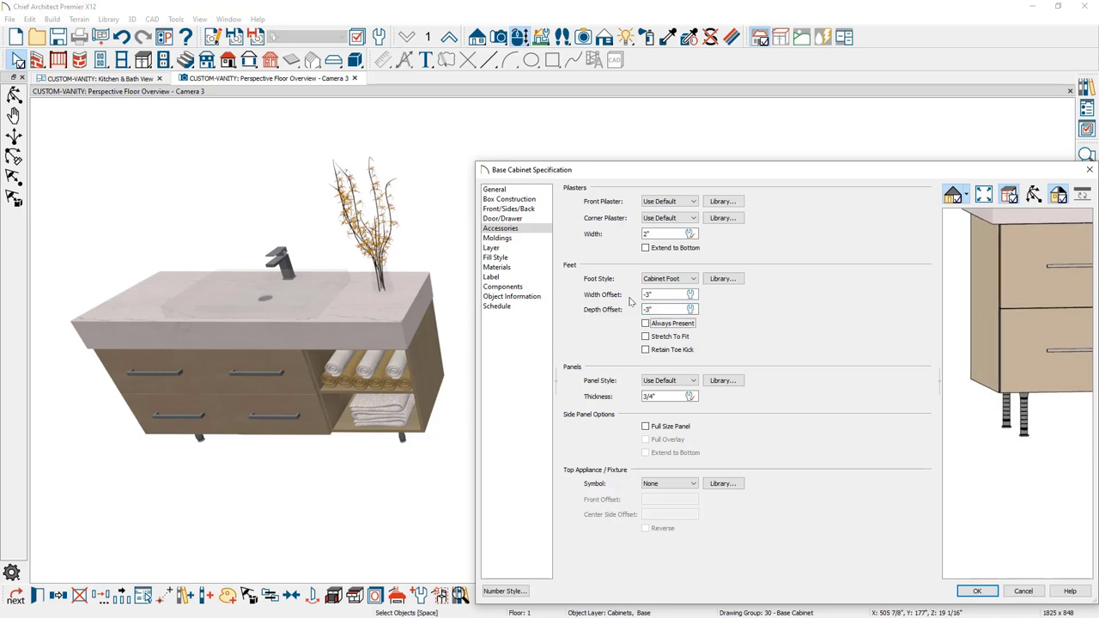
scroll(996, 402, "down", 5)
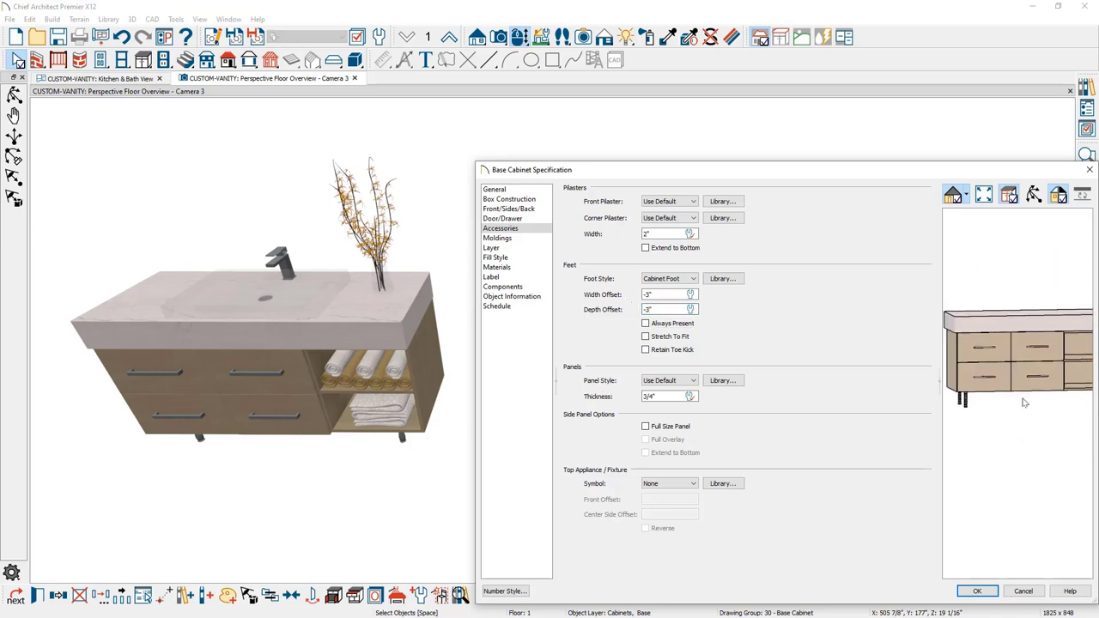
left_click(977, 591)
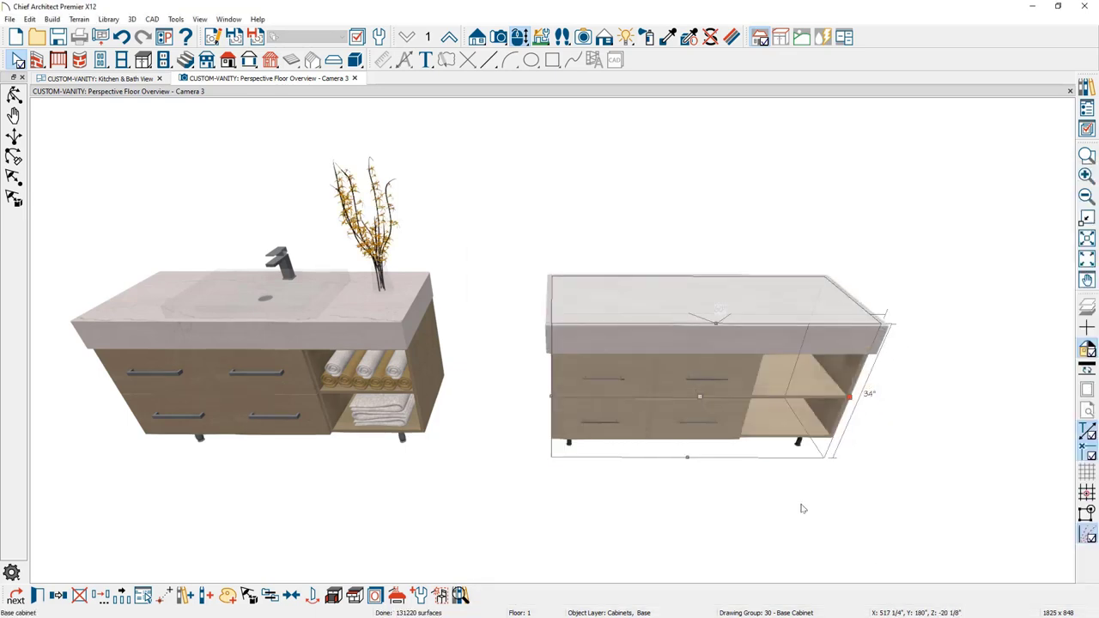
Compare the new cabinet with the VAN 60" vanity and examine the sloped sink in the other finished vanity's countertop.
middle_click_drag(810, 513, 827, 496)
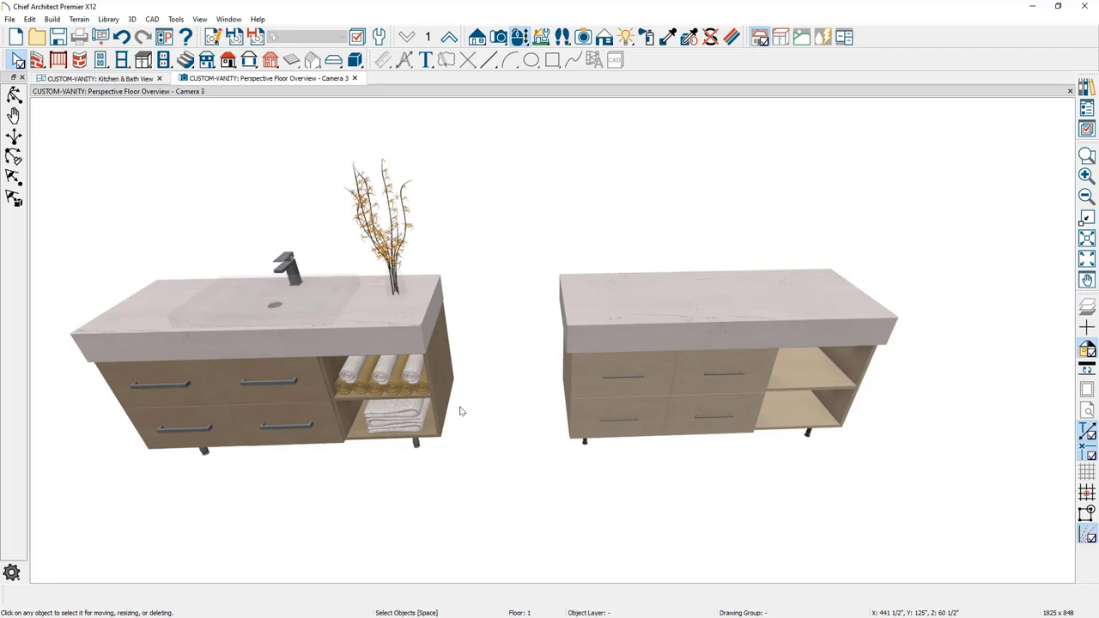
scroll(455, 350, "down", 3)
middle_click_drag(452, 343, 984, 280)
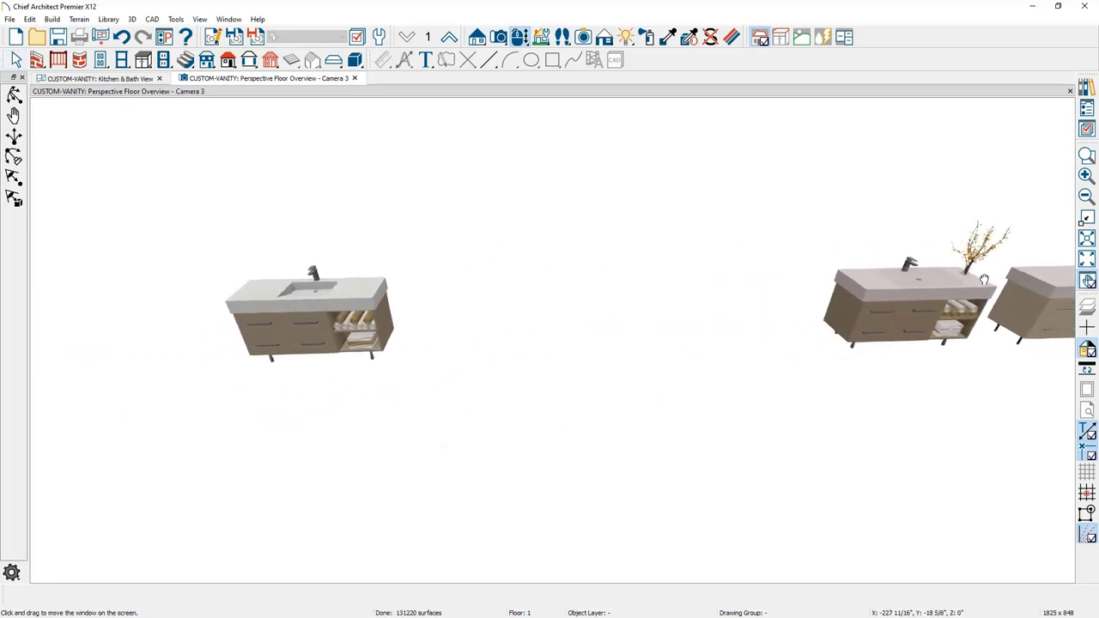
middle_click_drag(403, 299, 583, 311)
scroll(448, 295, "up", 5)
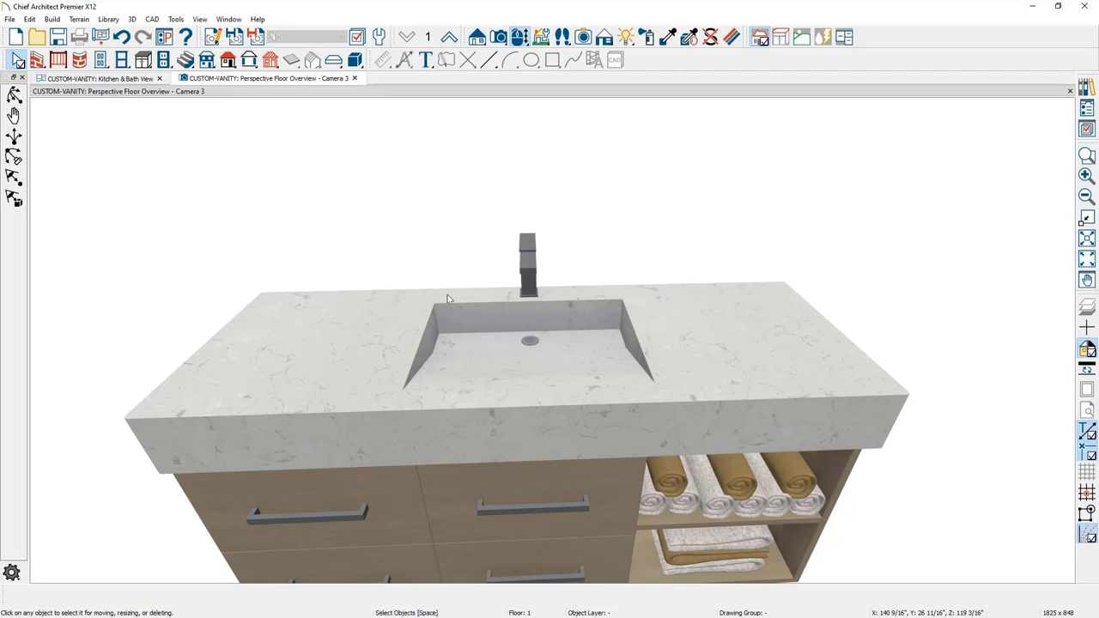
scroll(447, 295, "down", 5)
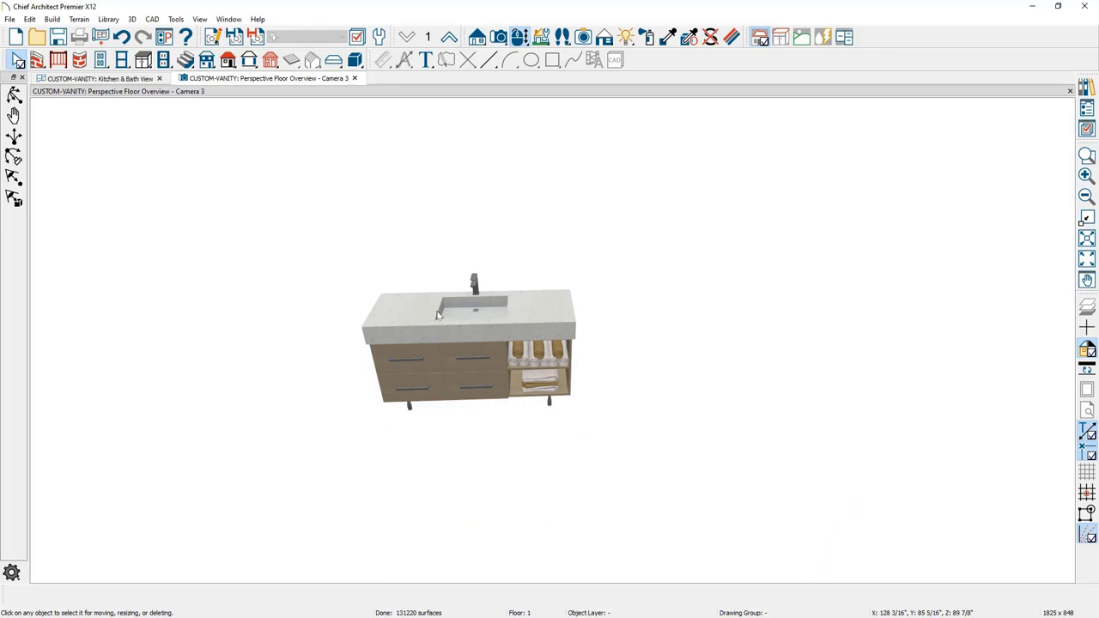
Create a cross section/elevation view from the Kitchen & Bath plan, looking from between the vanities toward the new cabinet's side.
left_click(144, 80)
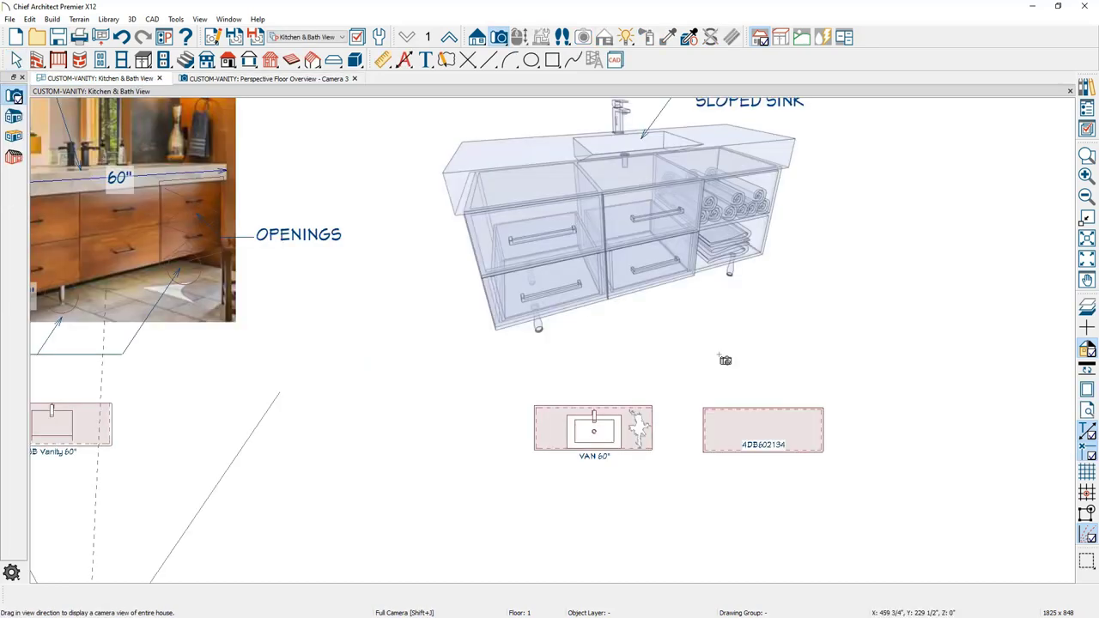
left_click(478, 37)
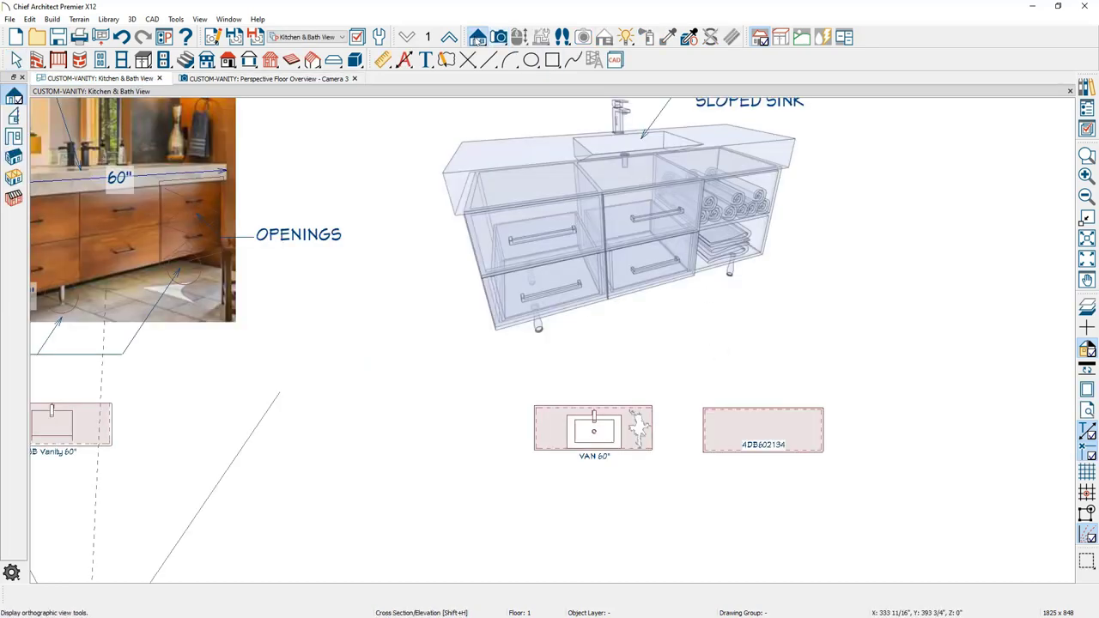
left_click(13, 117)
left_click_drag(685, 378, 903, 370)
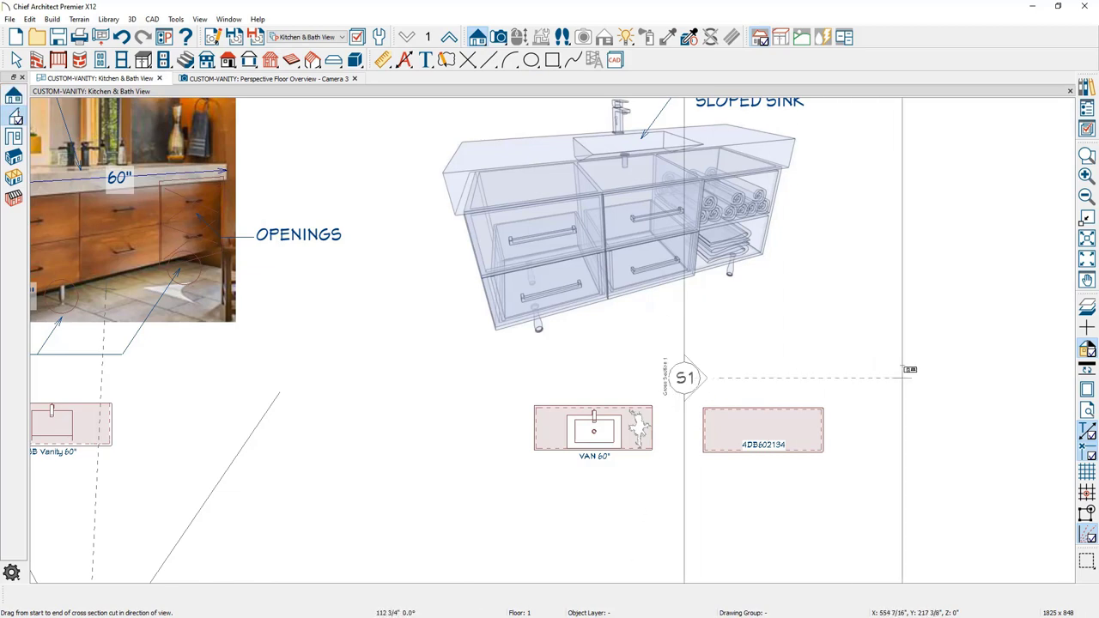
left_click_drag(909, 369, 906, 369)
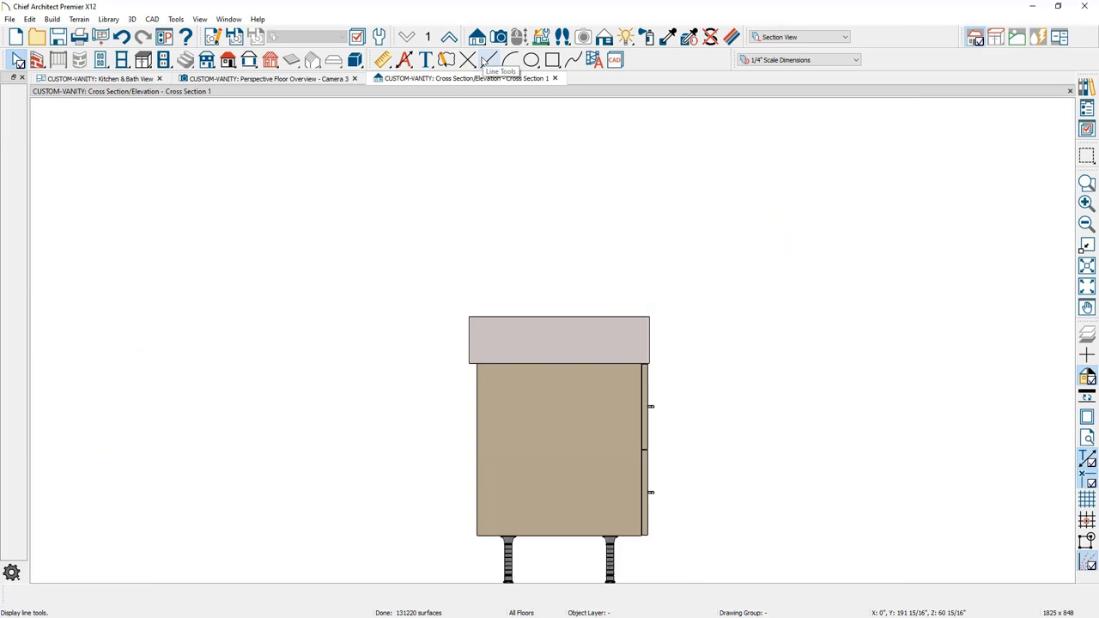
Draw a closed four-sided sloped sink profile over the countertop's side, with a vertical back, short flat bottom and sloping front.
left_click(486, 60)
scroll(496, 309, "up", 3)
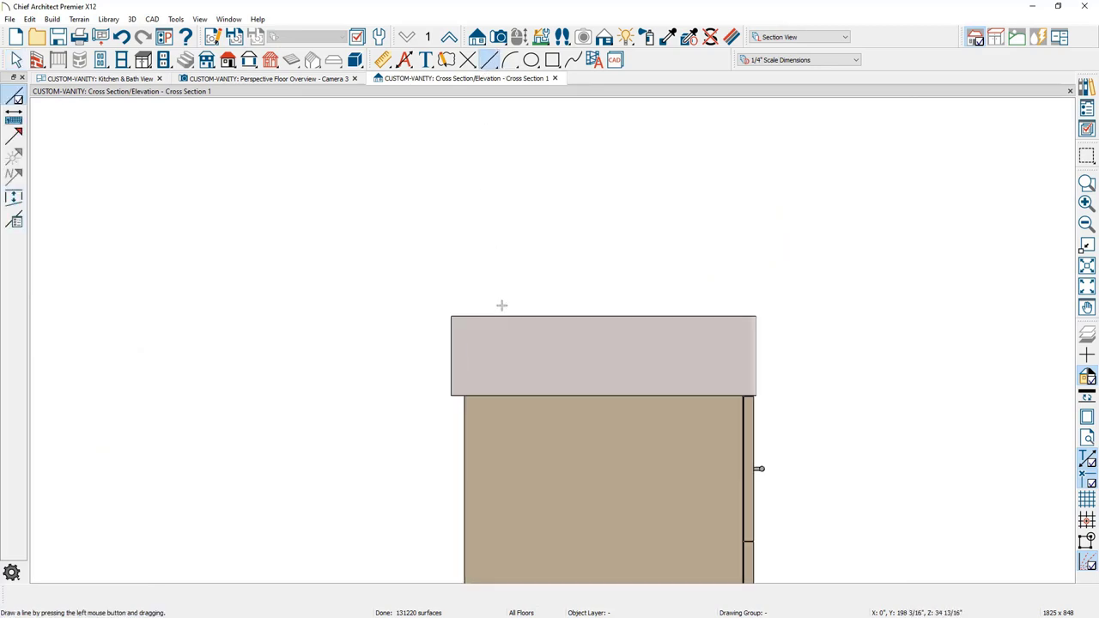
mouse_move(501, 306)
left_mouse_down()
mouse_move(501, 378)
mouse_move(540, 375)
mouse_move(704, 309)
left_mouse_up()
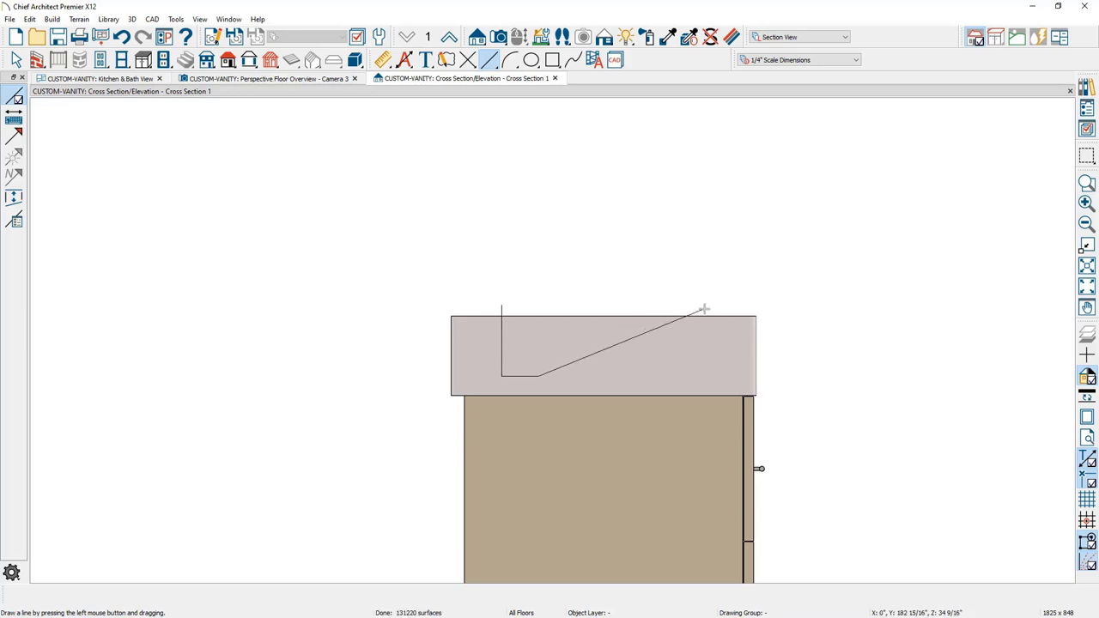
left_click_drag(502, 306, 709, 305)
key("space")
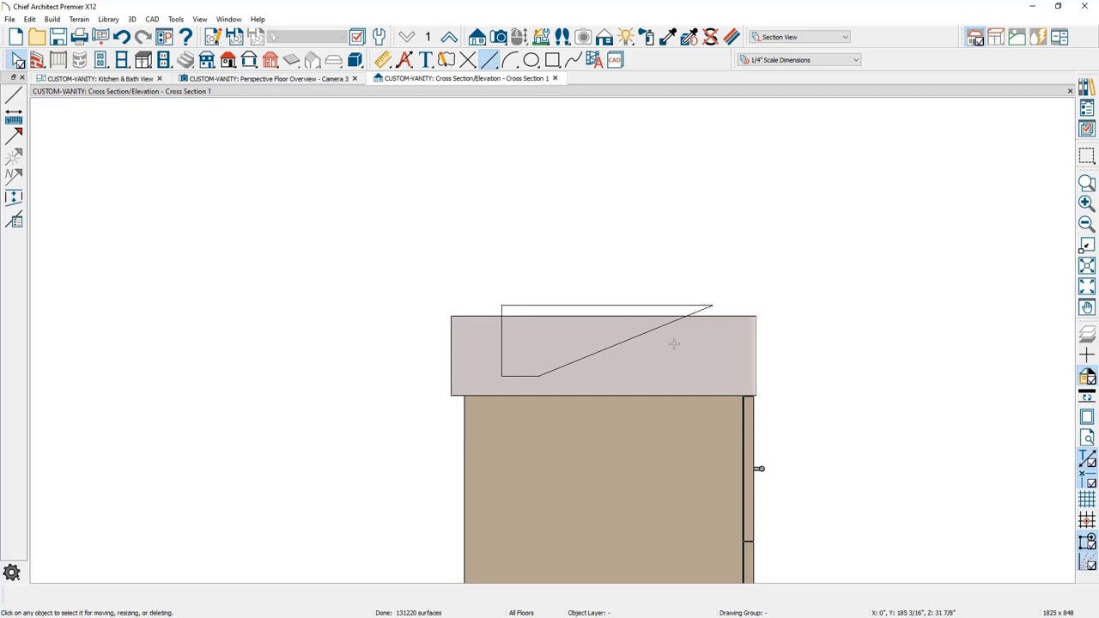
Convert the closed sink profile to a polyline solid with a thickness of 21".
left_click(677, 307)
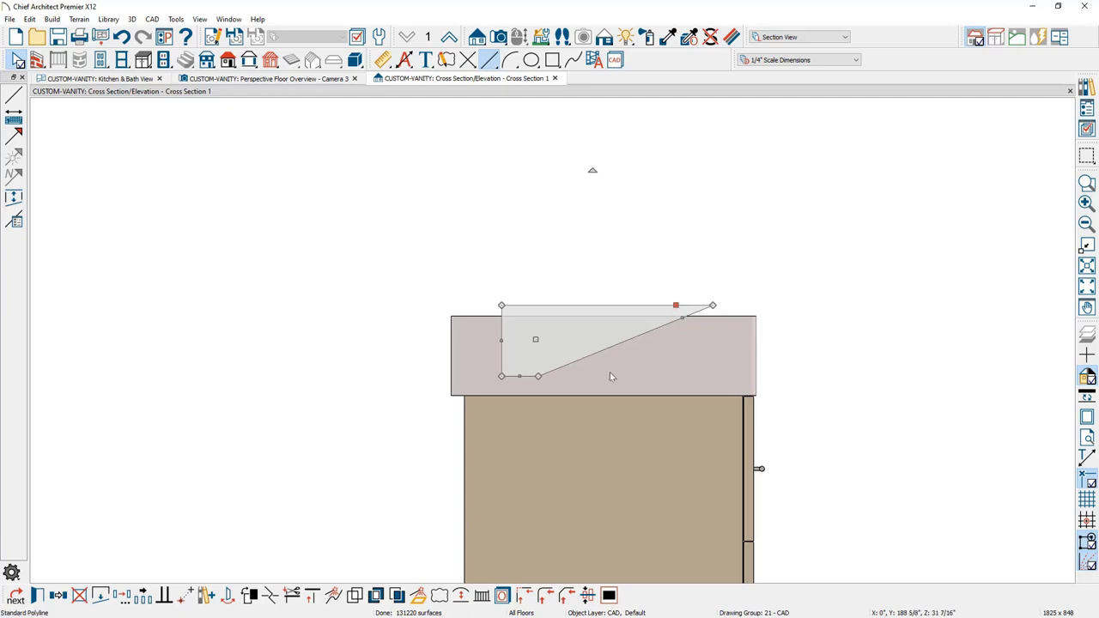
left_click(418, 595)
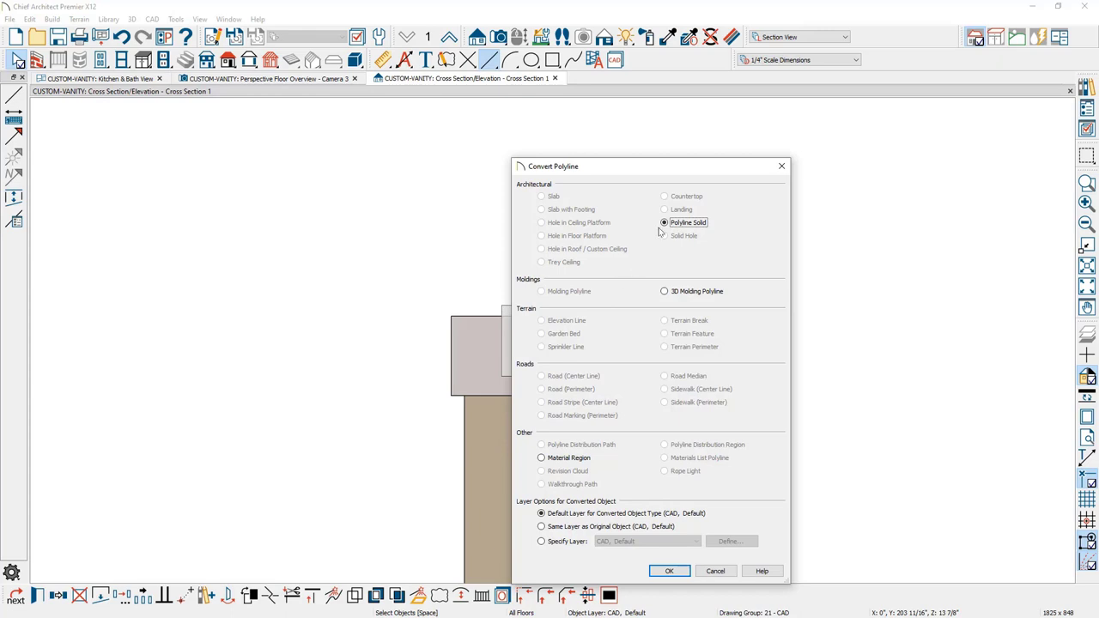
left_click(680, 570)
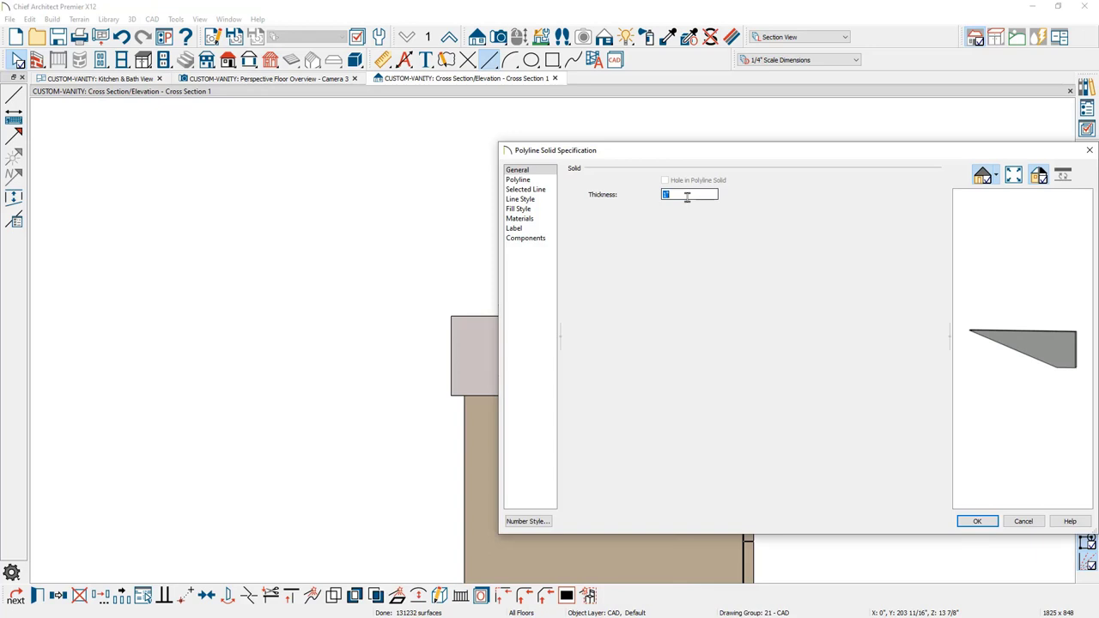
type("21")
left_click(979, 523)
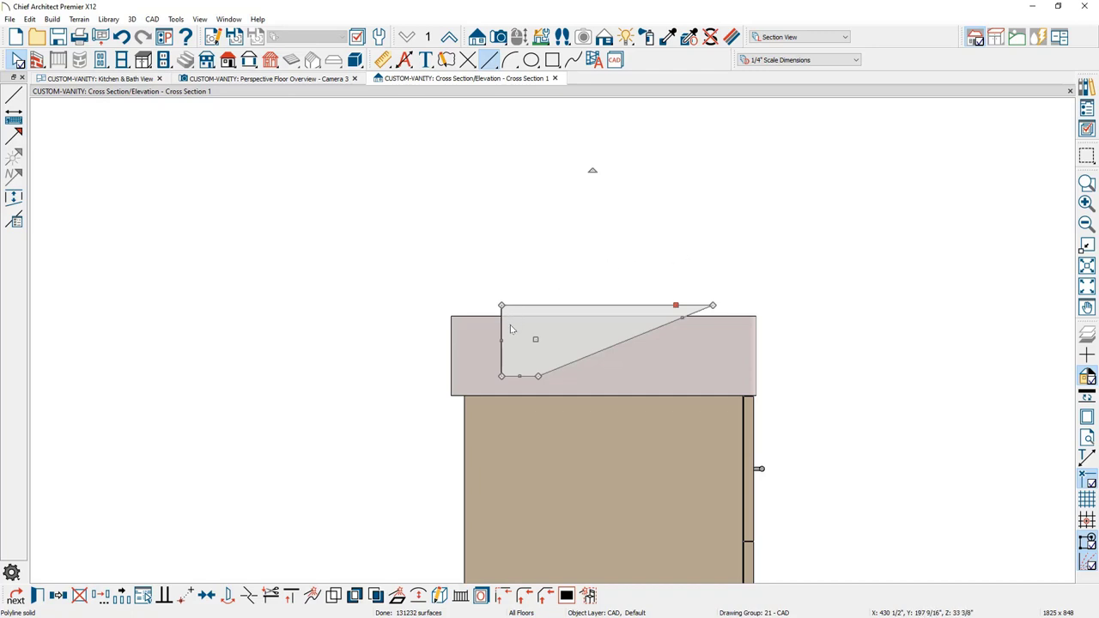
Center the sink polyline solid on the new 60" cabinet in the Kitchen & Bath plan.
left_click(145, 79)
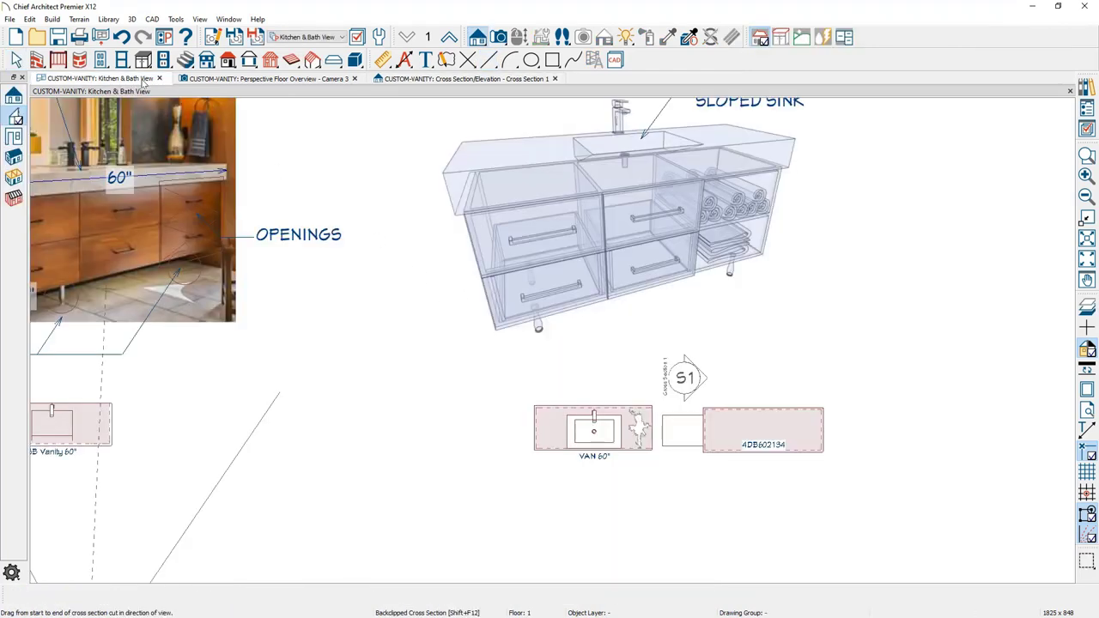
key("space")
scroll(901, 461, "up", 2)
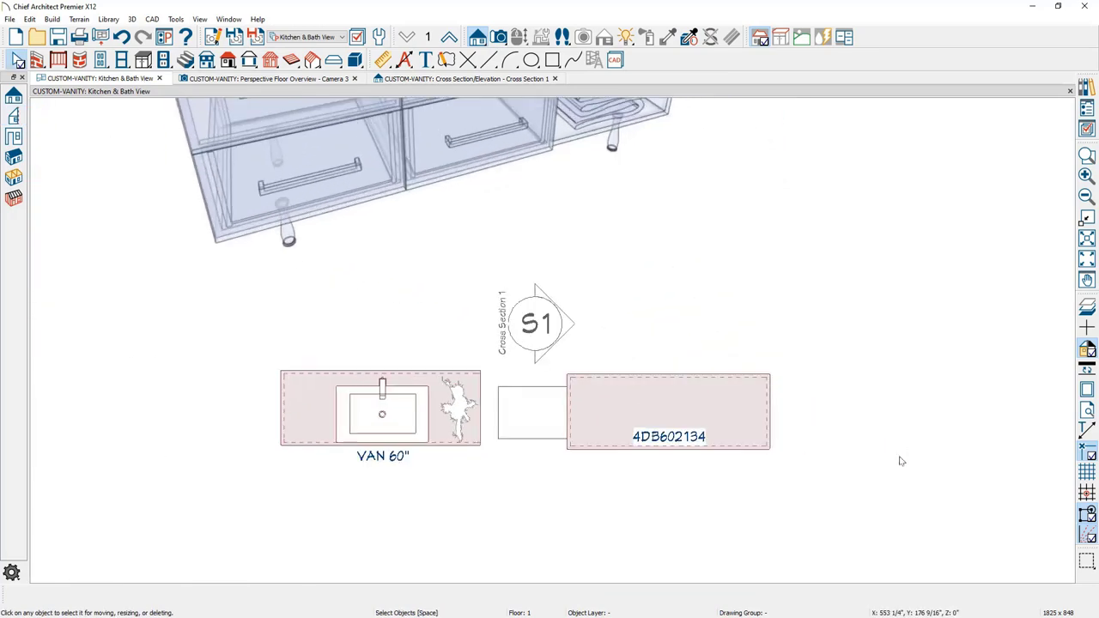
scroll(841, 456, "up", 2)
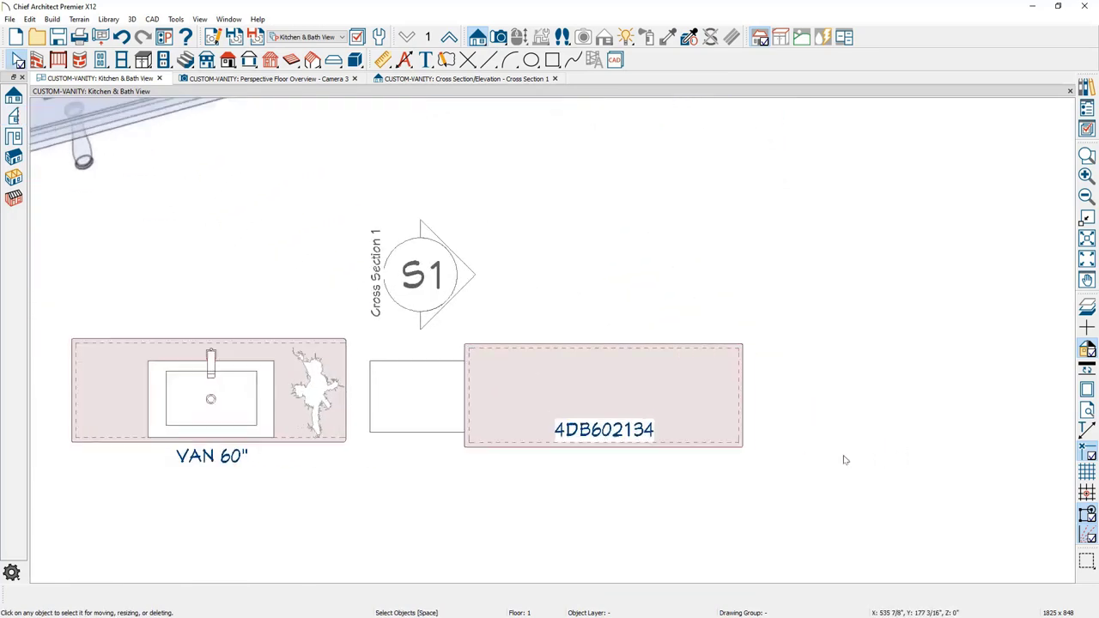
left_click(377, 359)
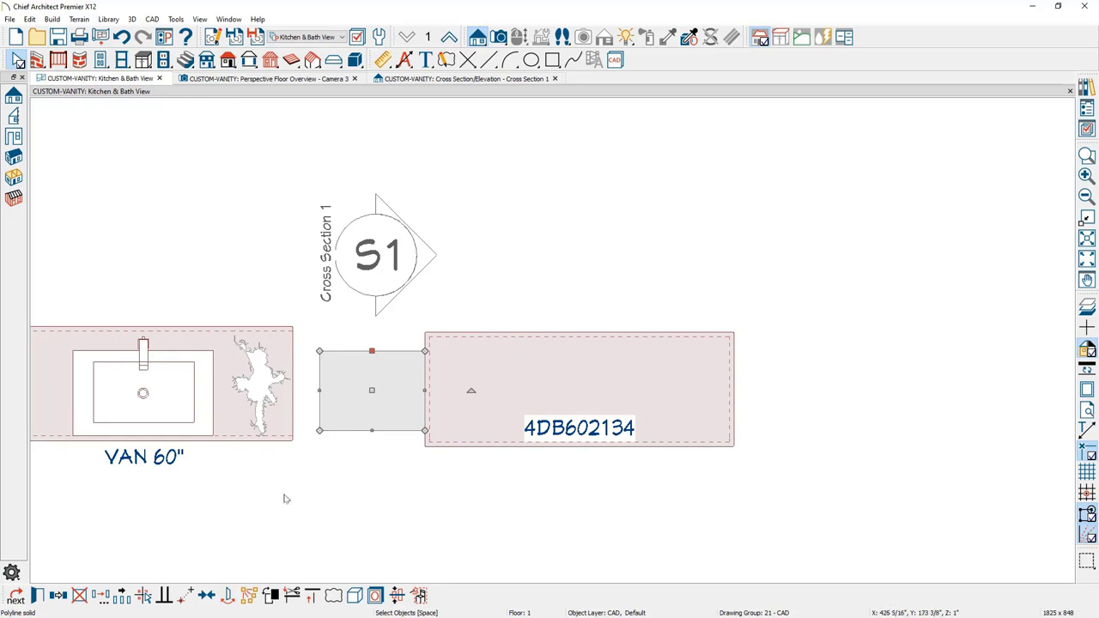
left_click(204, 598)
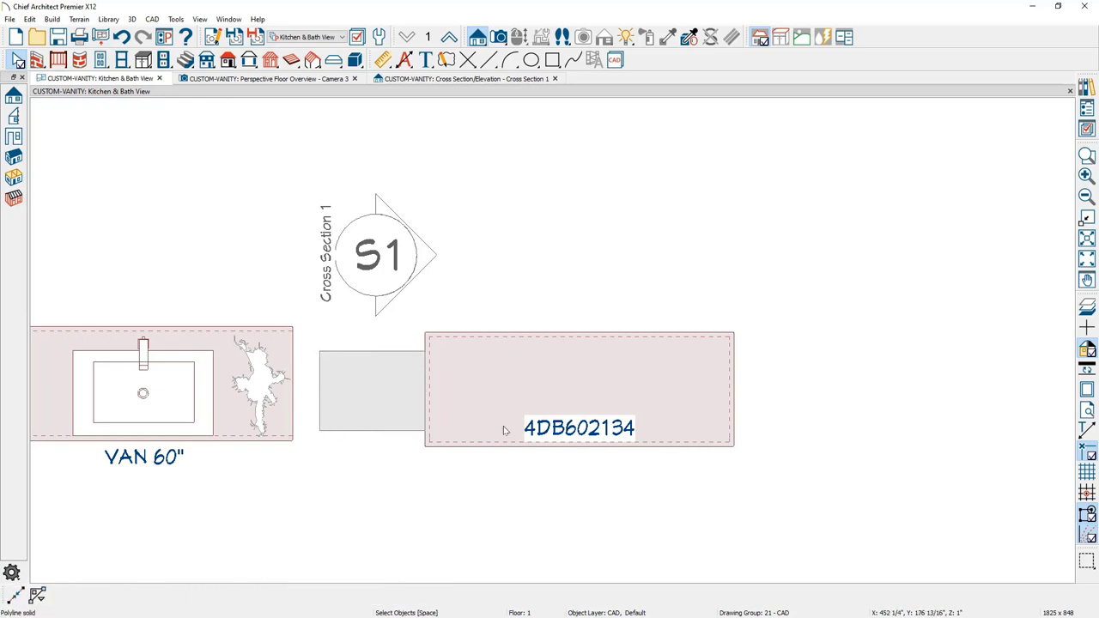
left_click(576, 391)
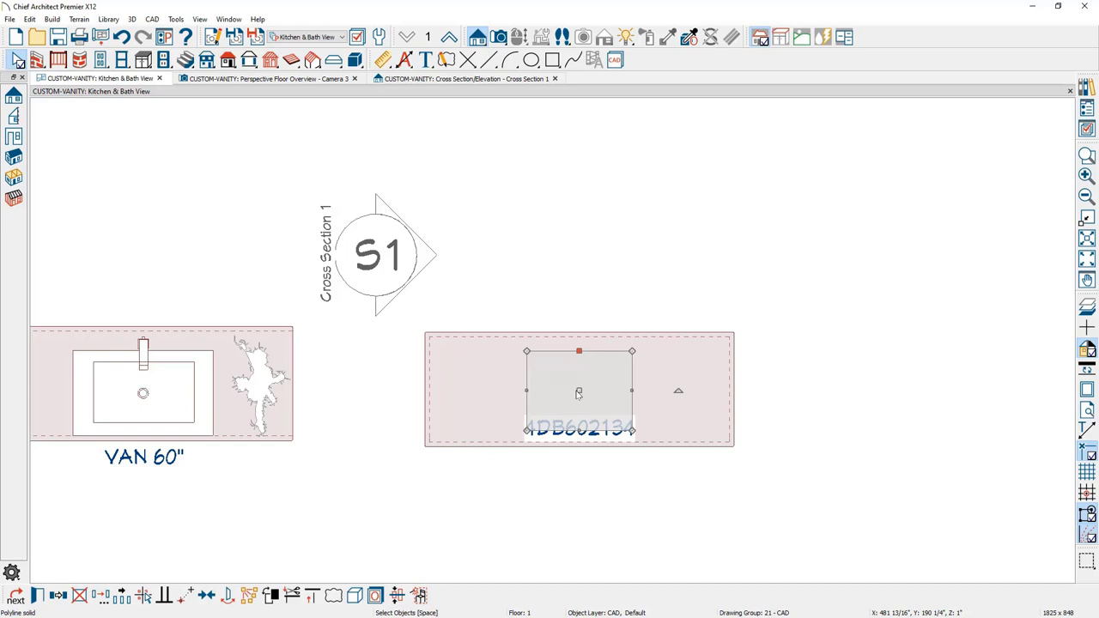
Generate a custom countertop from the new vanity cabinet in the Camera 3 perspective overview.
left_click(326, 78)
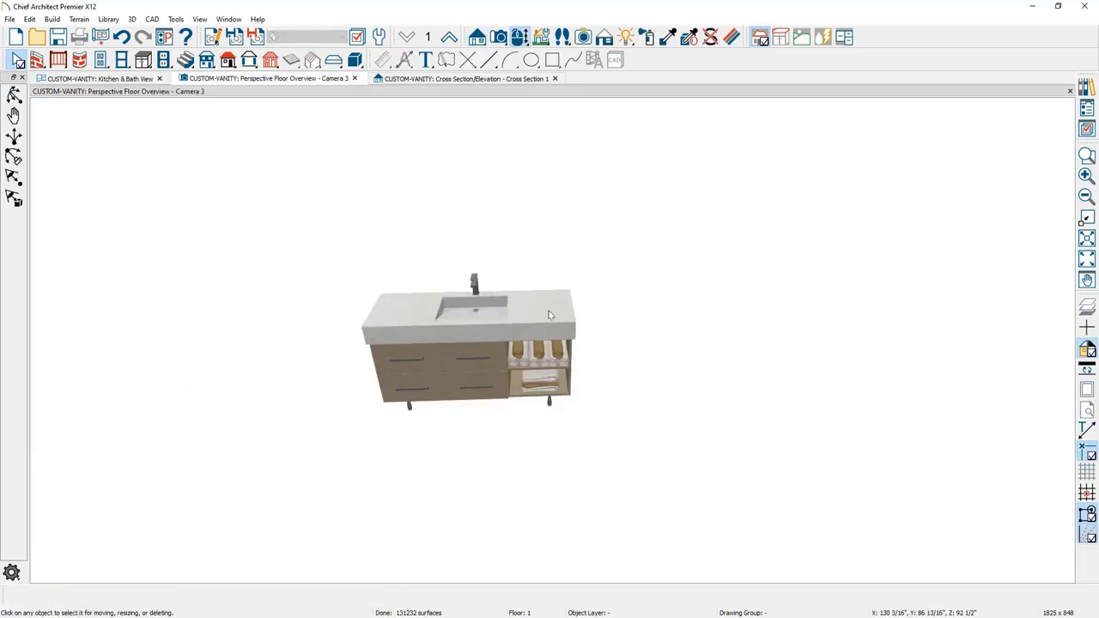
middle_click_drag(773, 381, 282, 395)
middle_click_drag(698, 381, 365, 386)
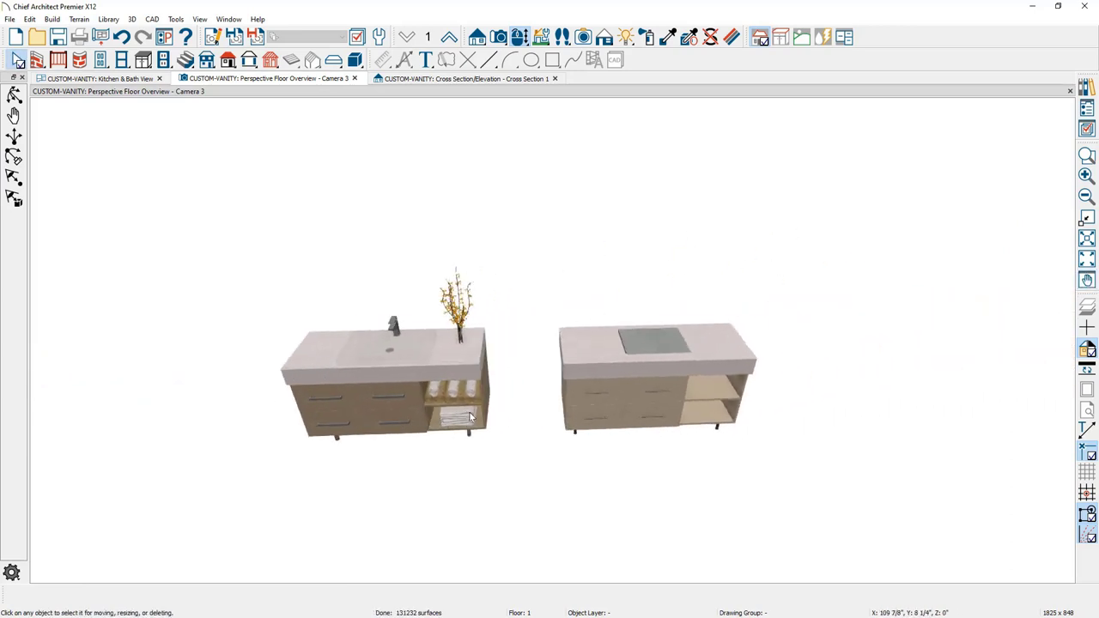
scroll(667, 453, "up", 5)
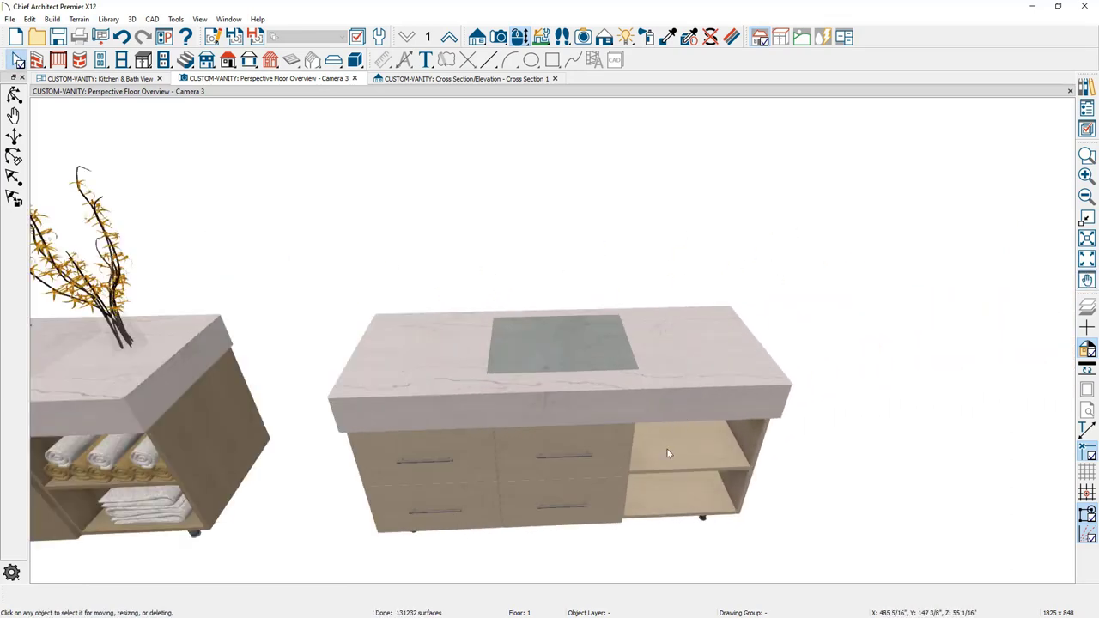
middle_click_drag(667, 449, 651, 434)
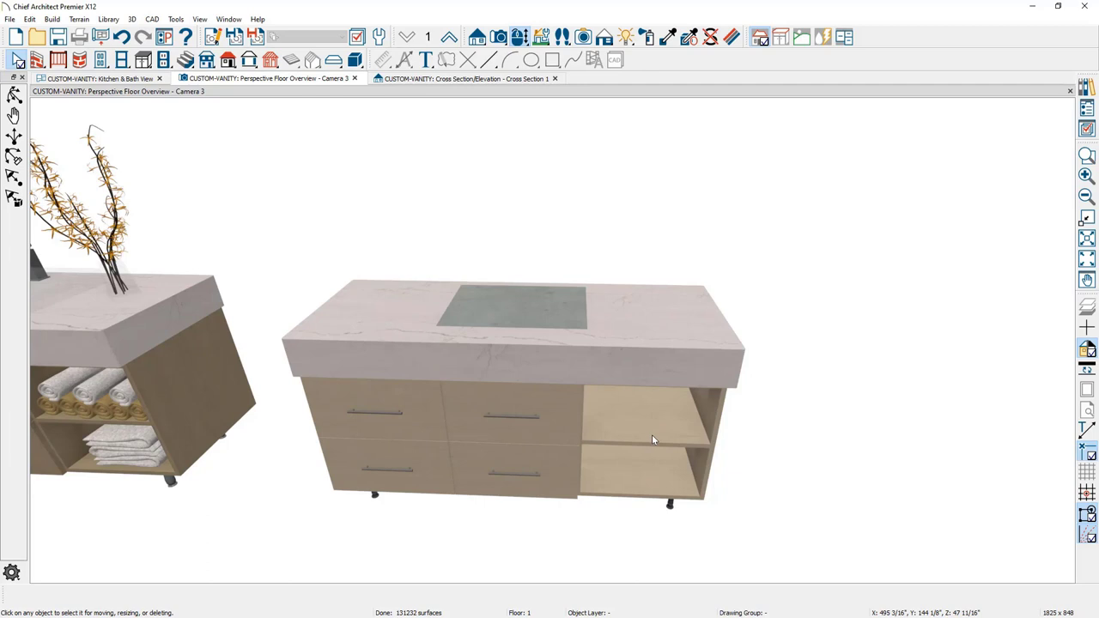
left_click(528, 444)
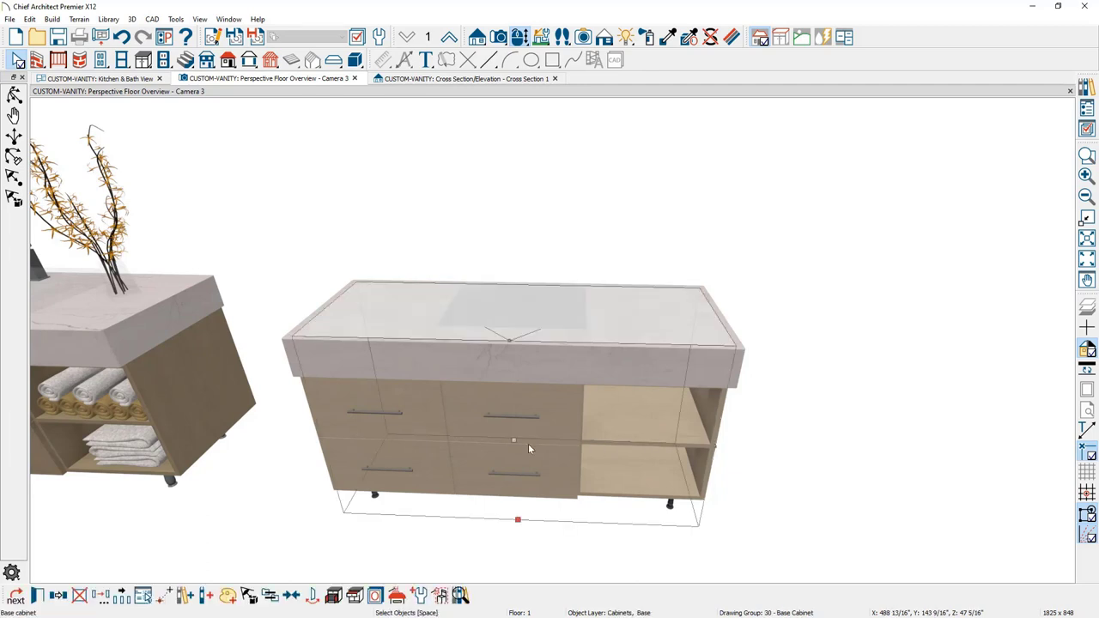
left_click(405, 593)
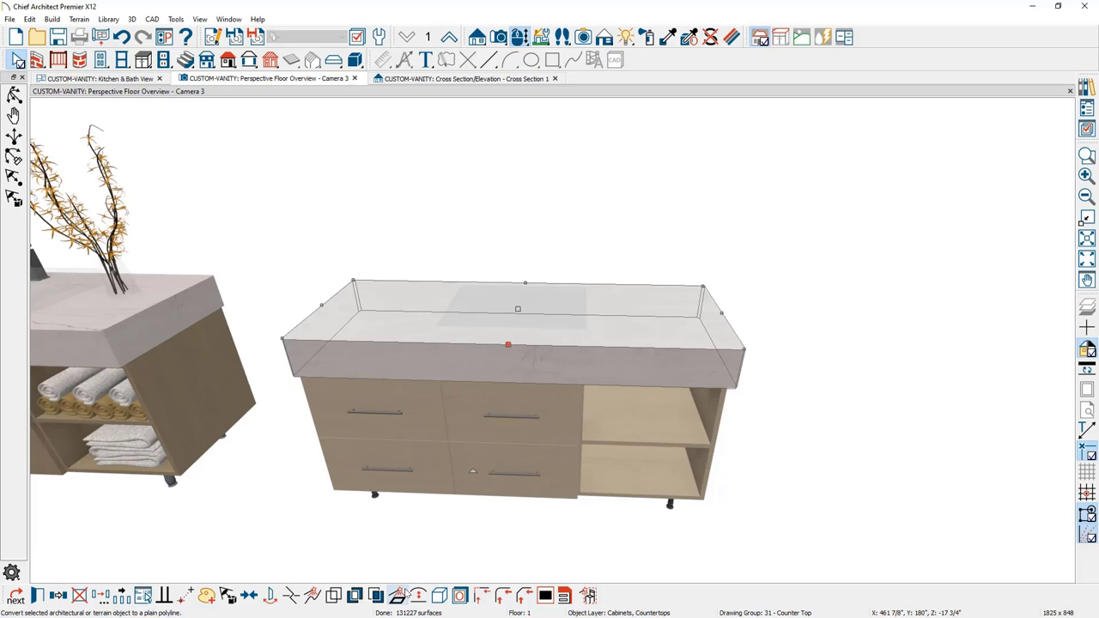
Unlink the custom countertop's thickness and height from the cabinet and apply the specification.
double_click(480, 473)
left_click(554, 198)
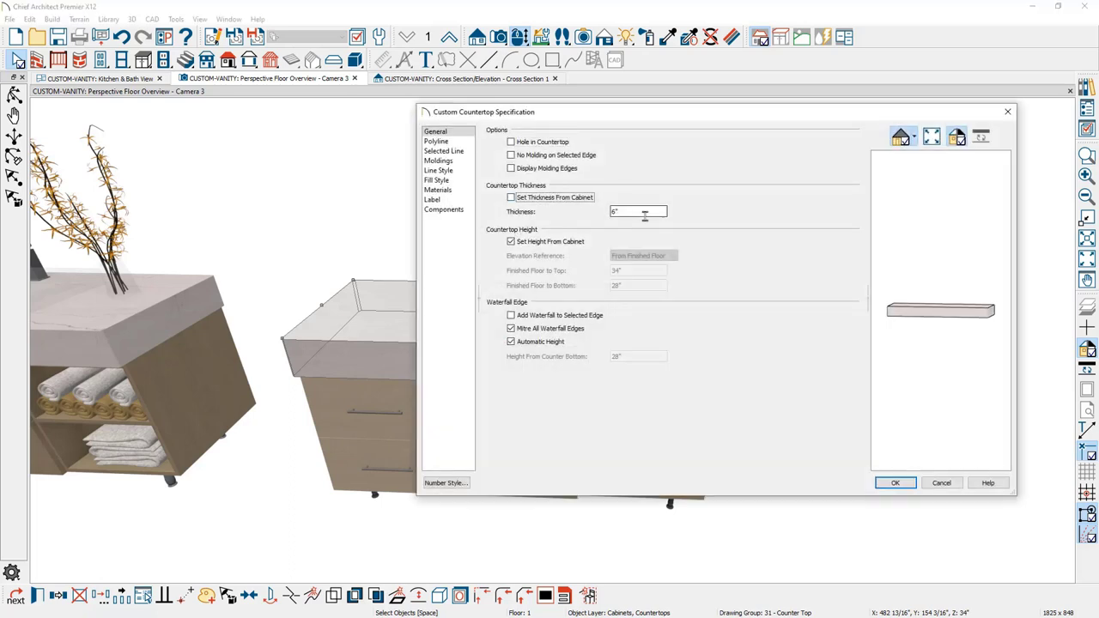
left_click(540, 242)
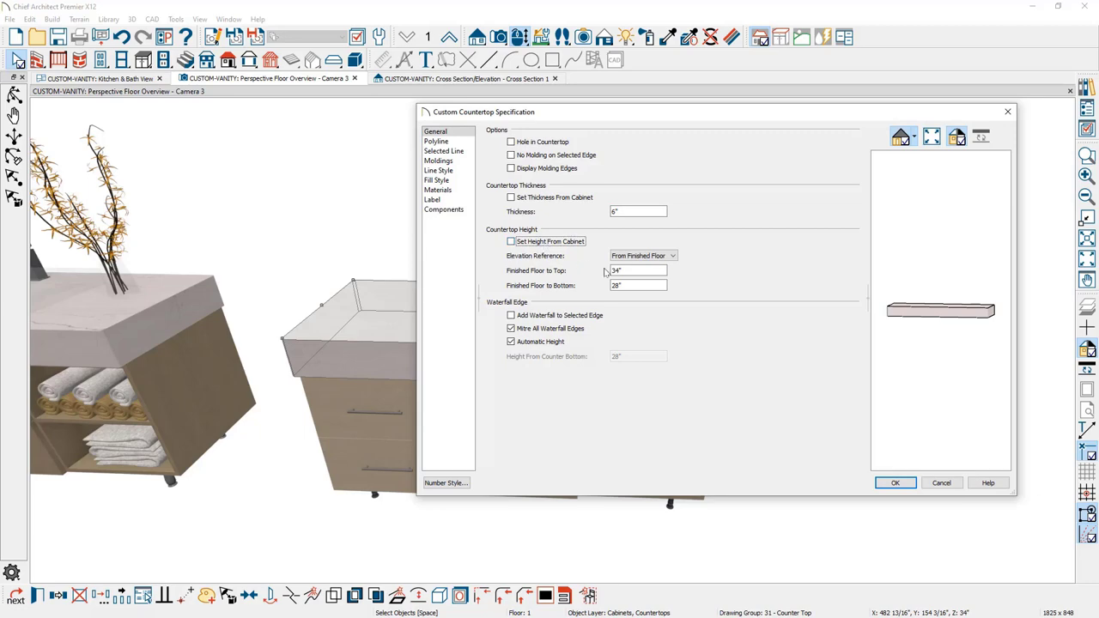
left_click(895, 482)
Turn off the base cabinet's built-in countertop, reduce the cabinet height by 6" to 28", and apply the specification.
left_click(560, 457)
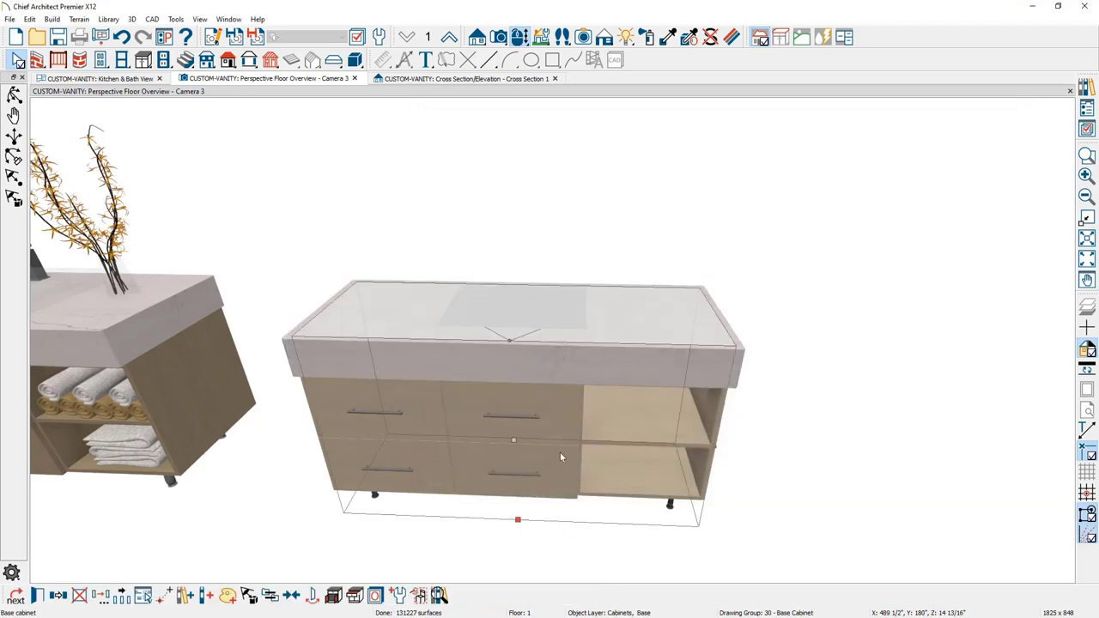
double_click(559, 457)
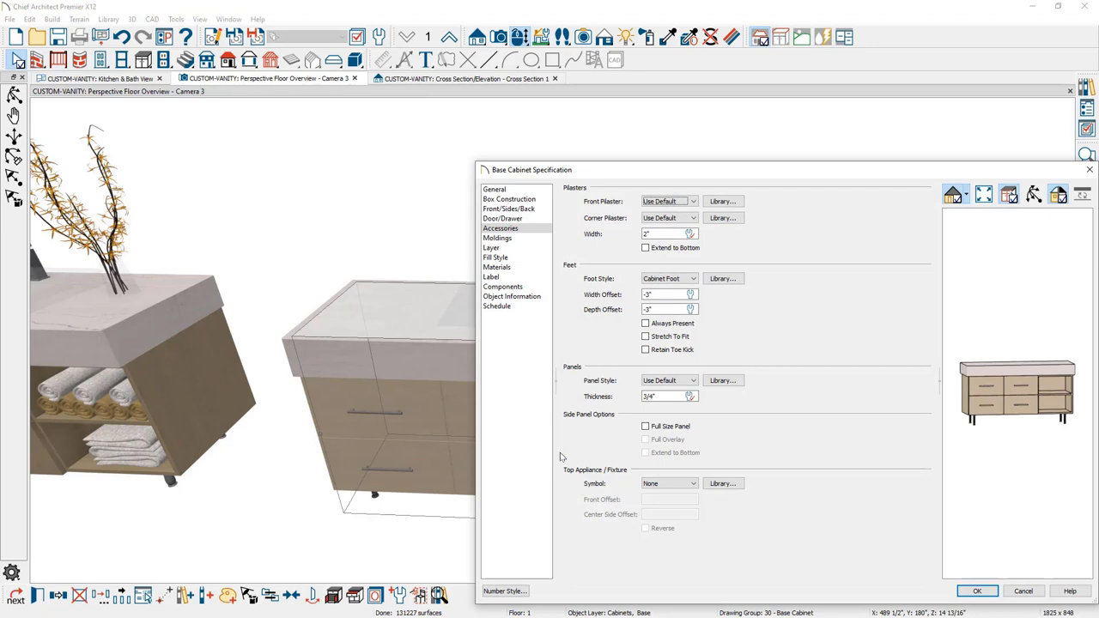
left_click(540, 192)
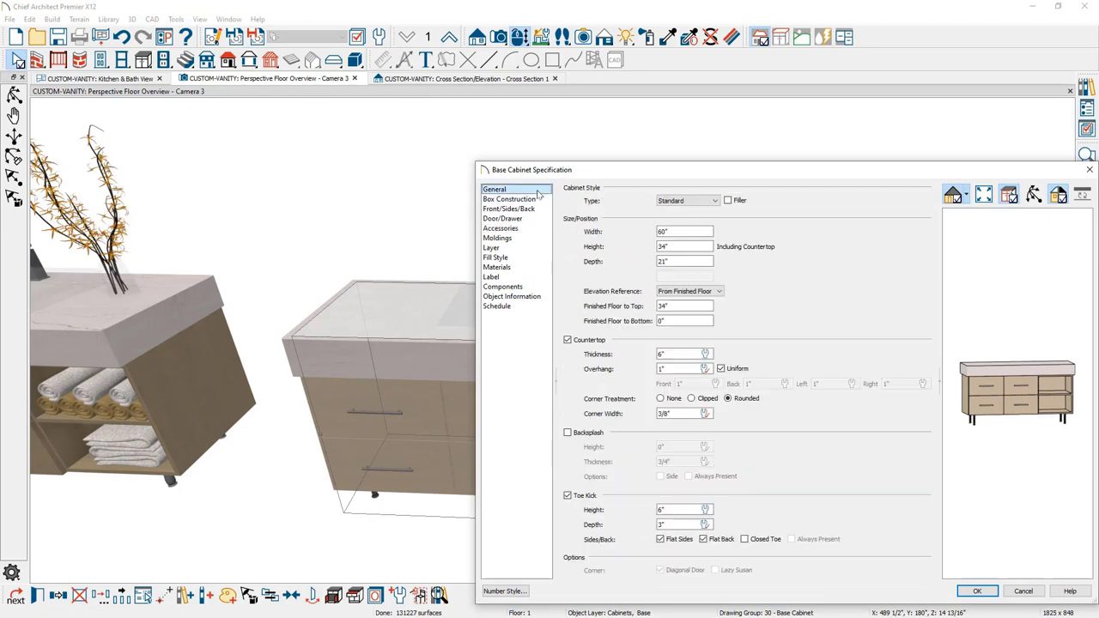
left_click(602, 343)
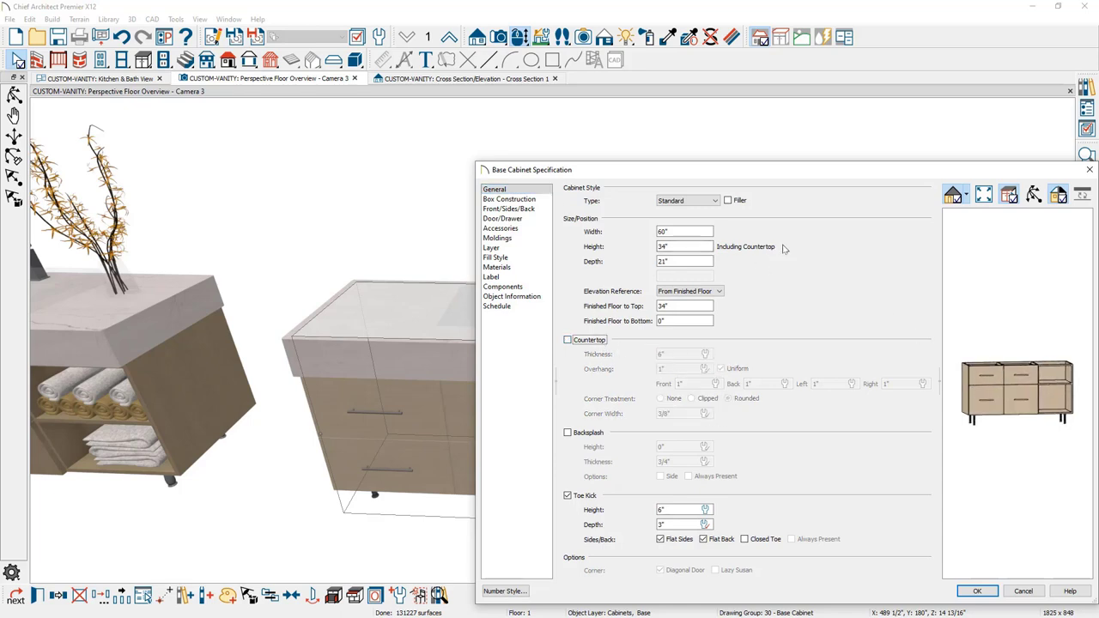
left_click_drag(681, 246, 628, 255)
key("Left")
key("Right")
type("-6")
key("Tab")
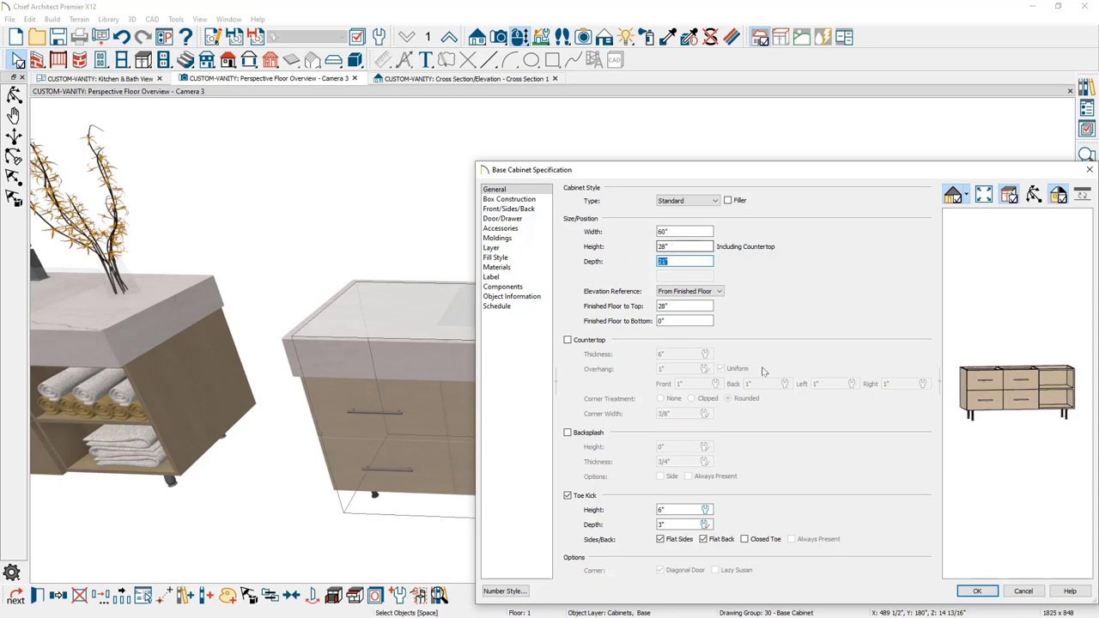
left_click(976, 590)
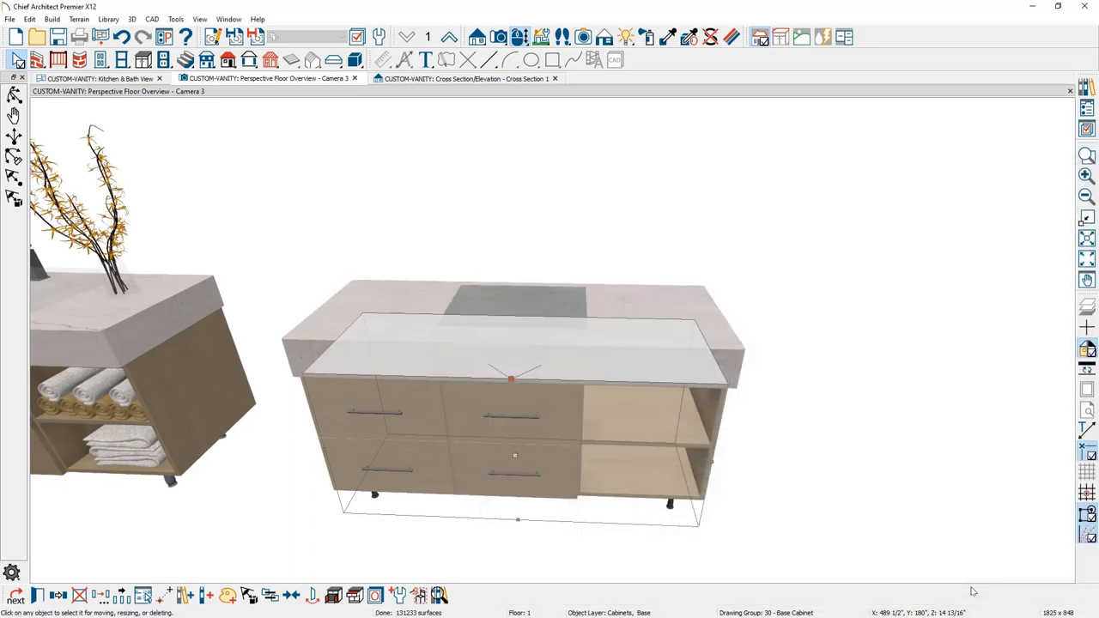
key("Escape")
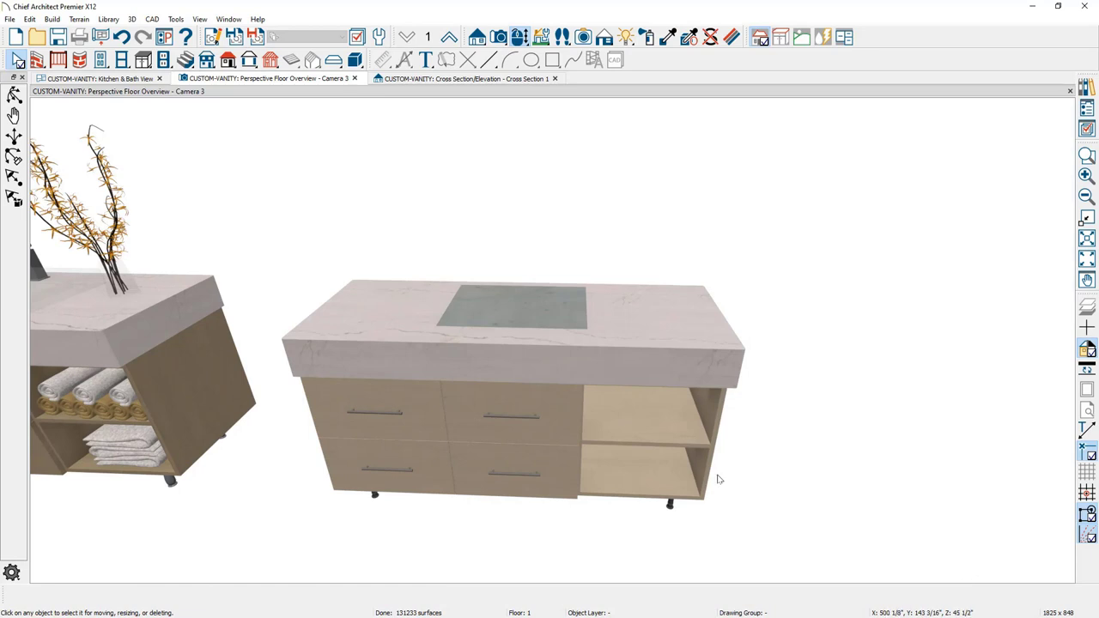
Convert the custom countertop to a 3D solid.
left_click(516, 354)
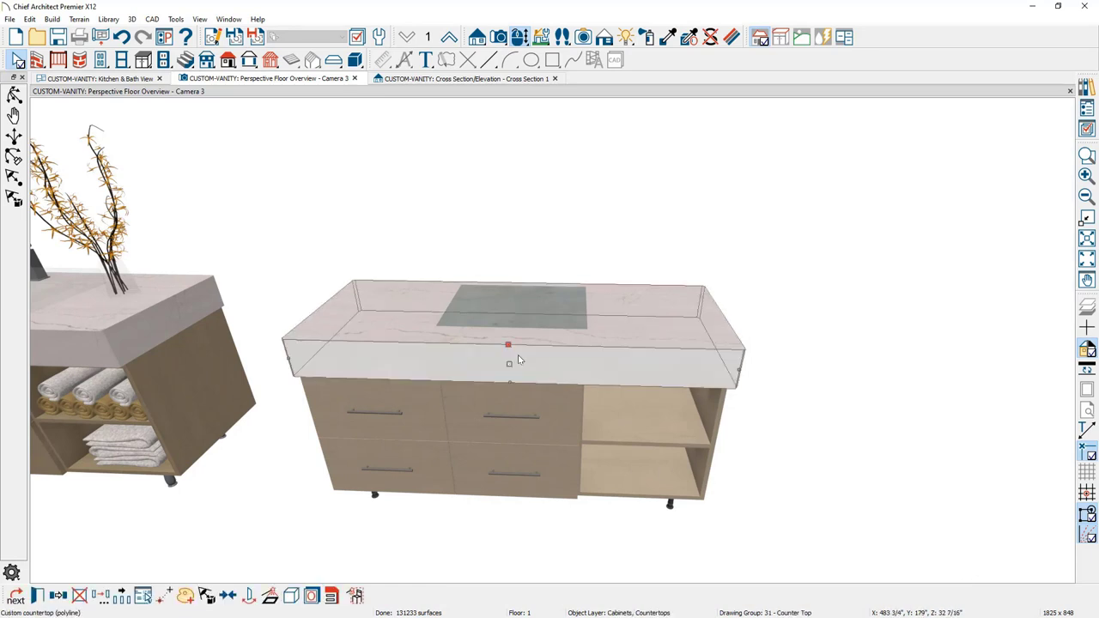
left_click(533, 306)
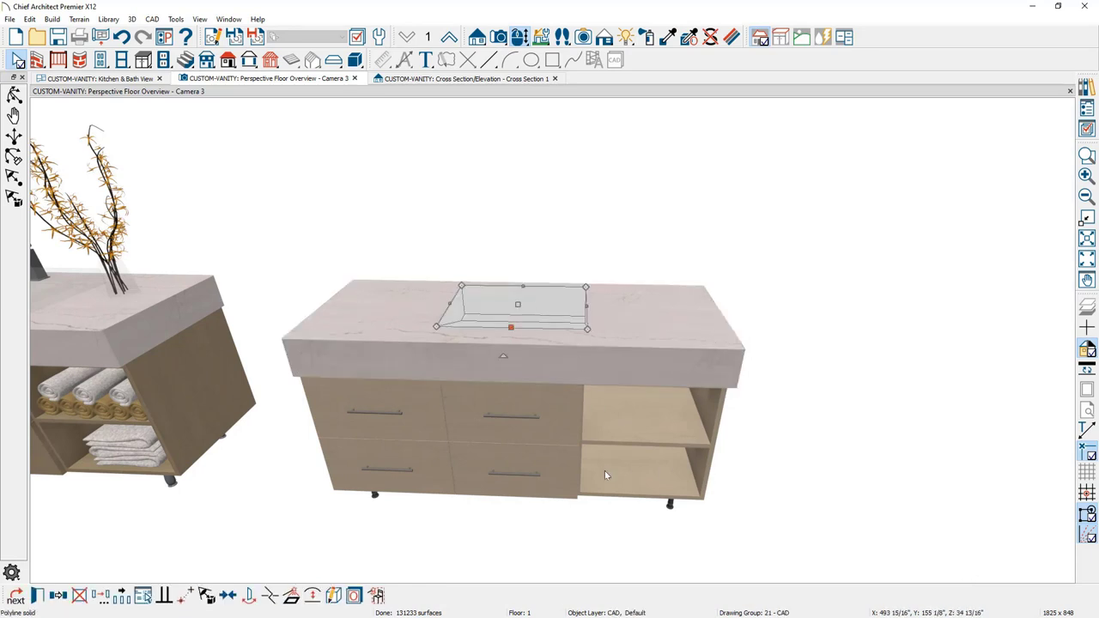
left_click(483, 372)
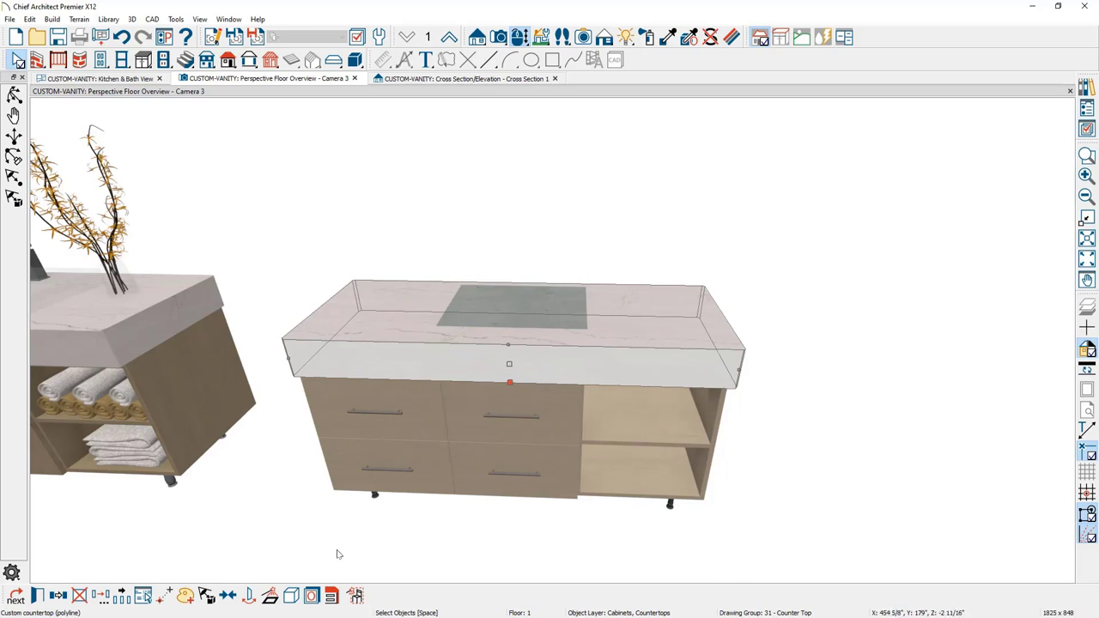
left_click(291, 601)
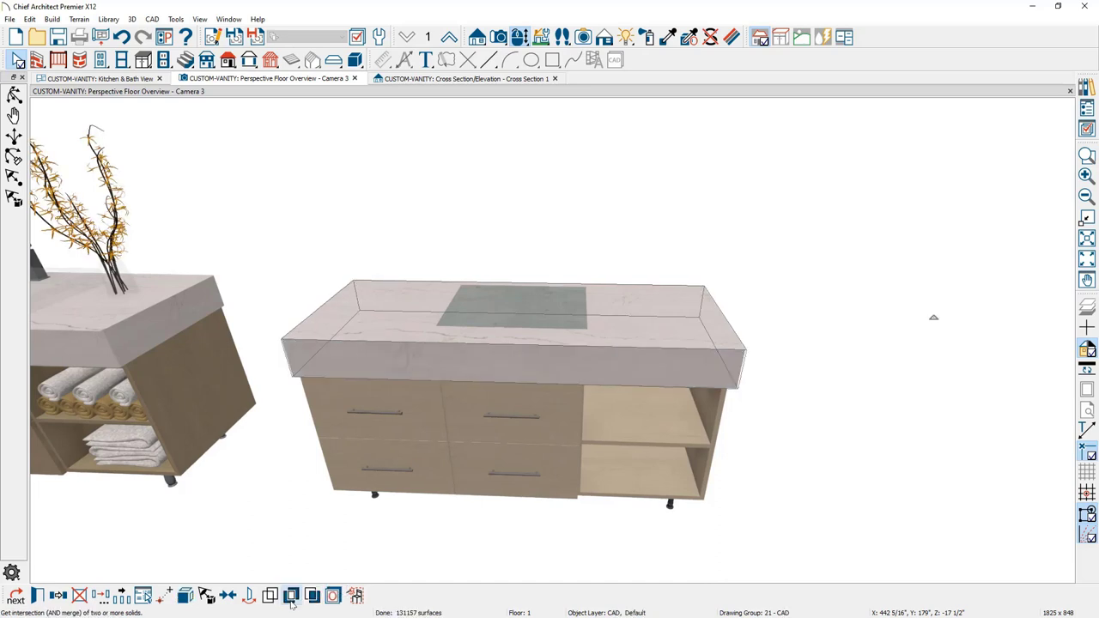
Convert the sloped sink's polyline solid to a 3D solid.
left_click(515, 314)
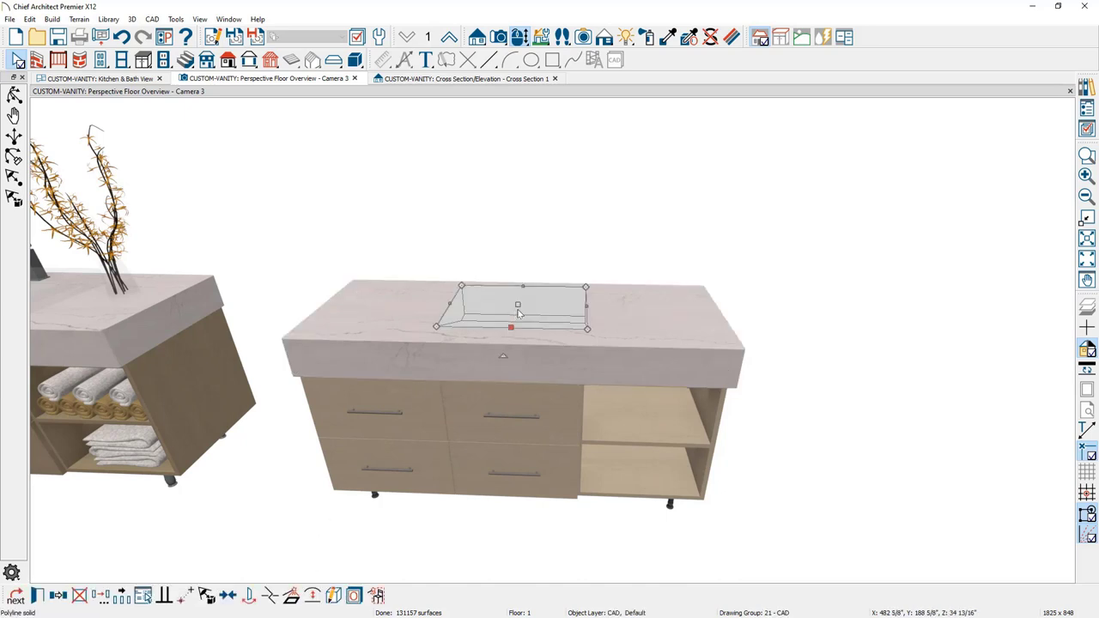
left_click(334, 595)
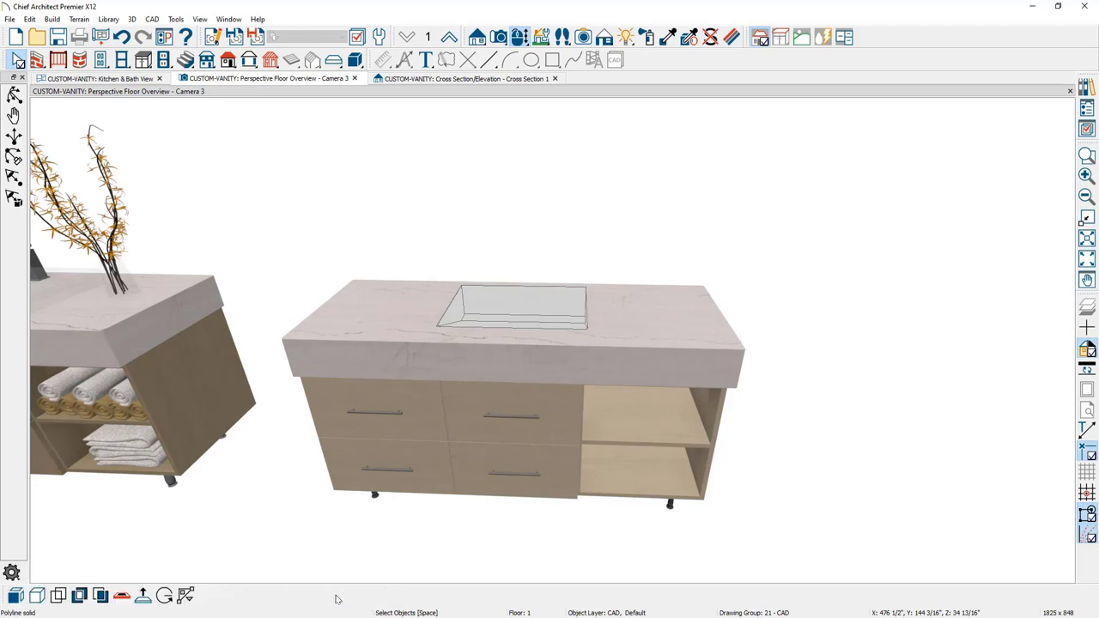
left_click(37, 596)
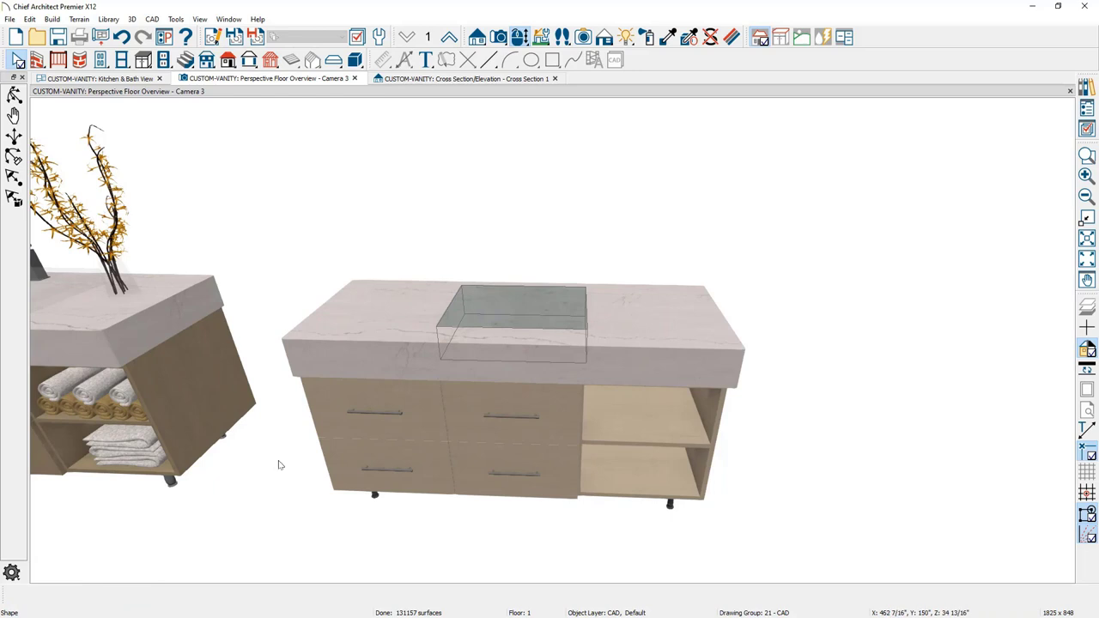
Subtract the sloped sink solid from the countertop solid to form the integrated basin.
left_click(395, 358)
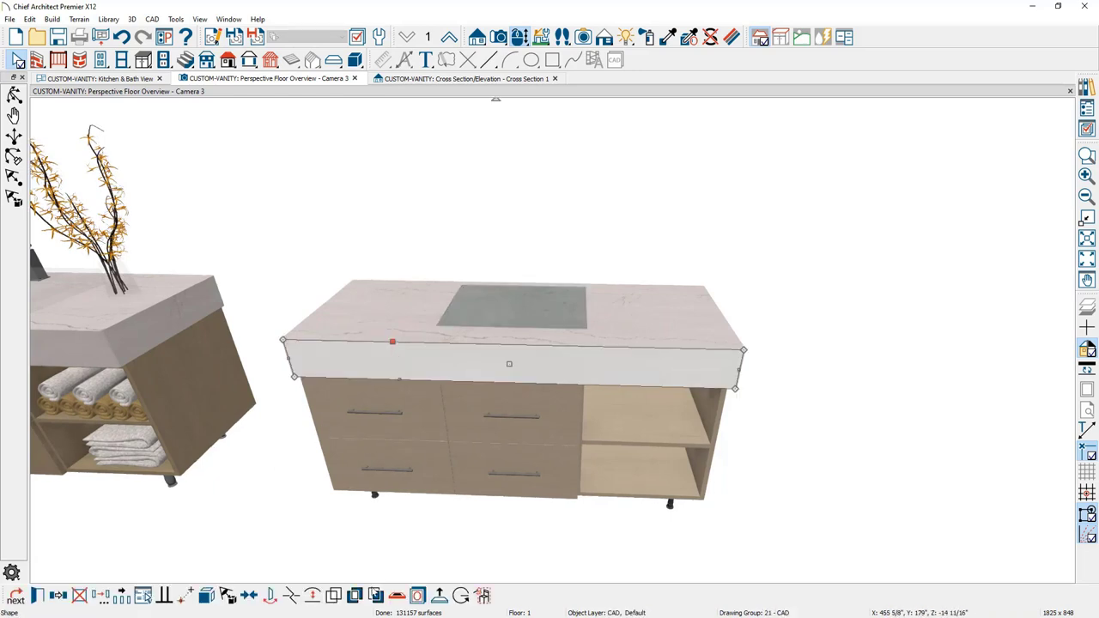
left_click(376, 595)
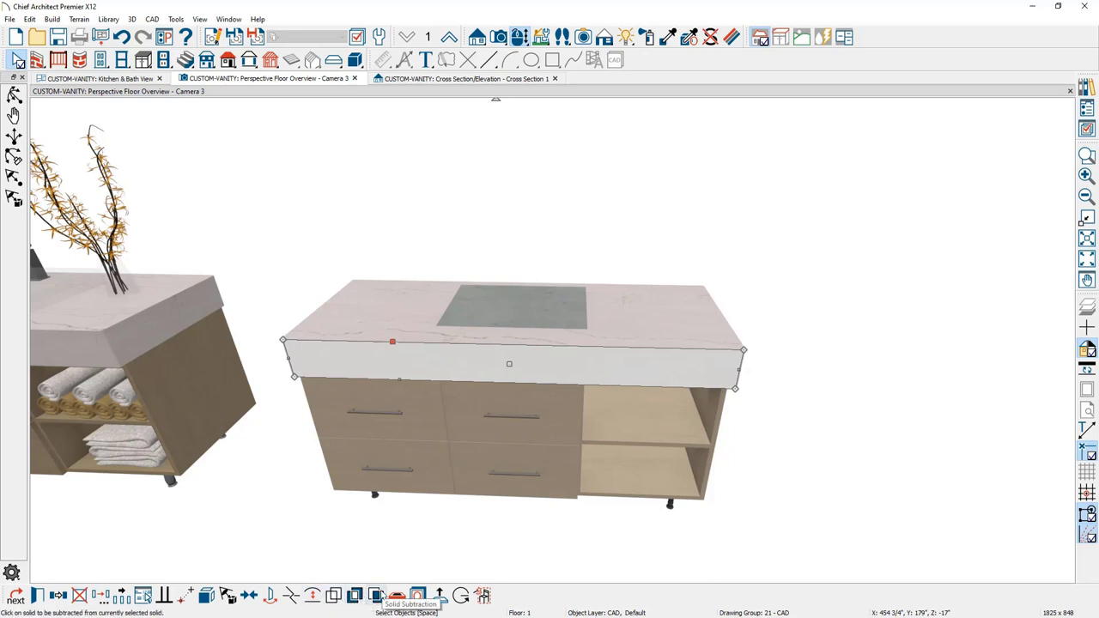
left_click(376, 577)
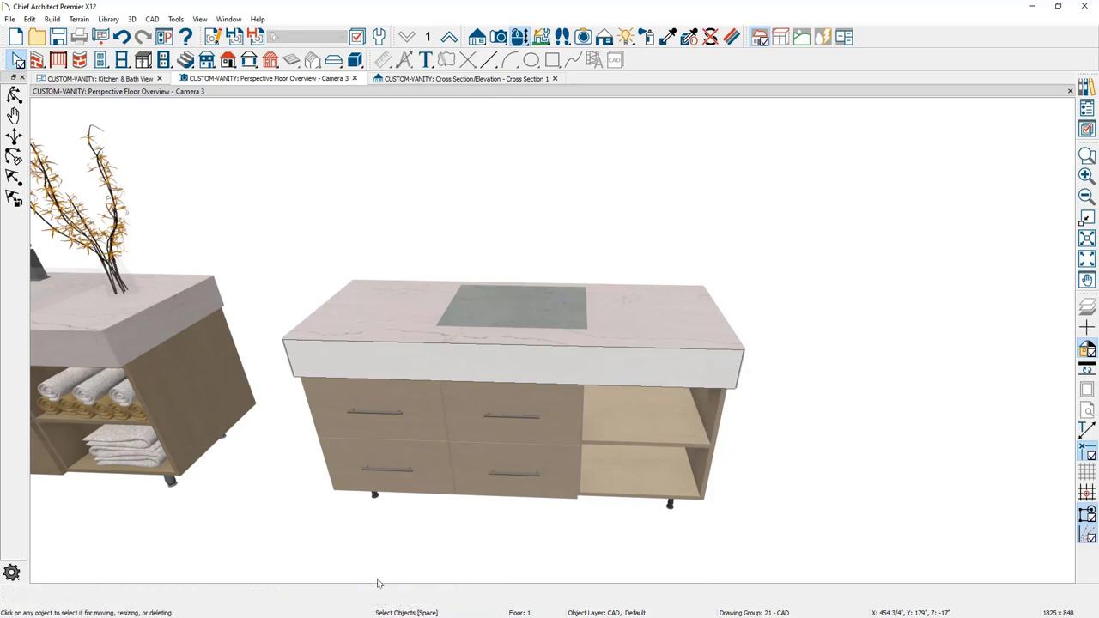
left_click(517, 310)
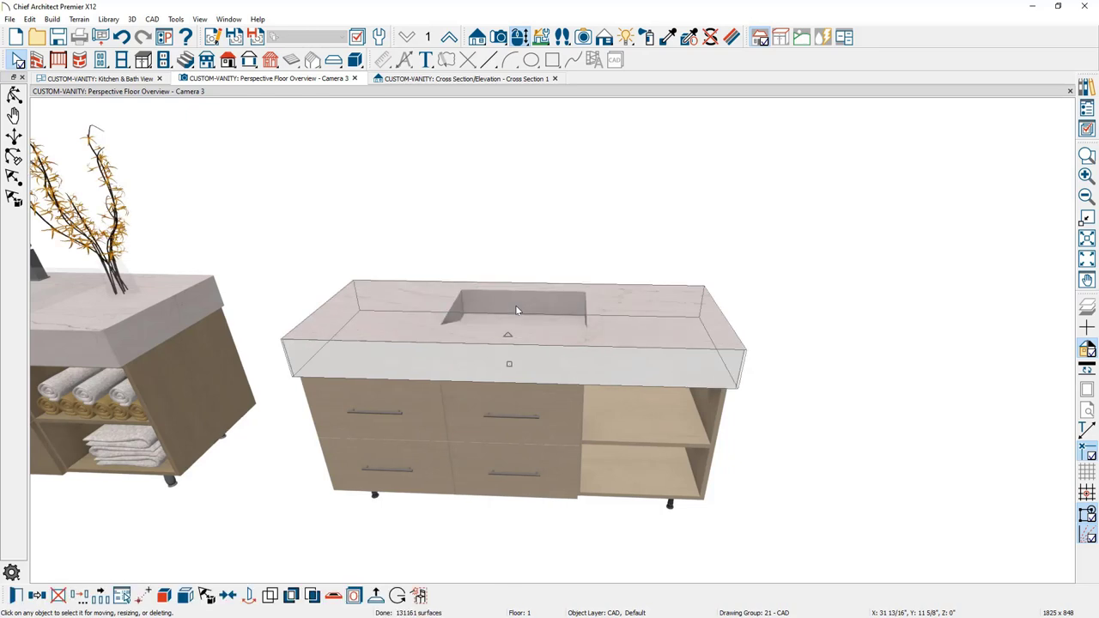
Copy the faucet from the finished vanity onto the new countertop, behind the integrated sink.
middle_click_drag(523, 345, 530, 385)
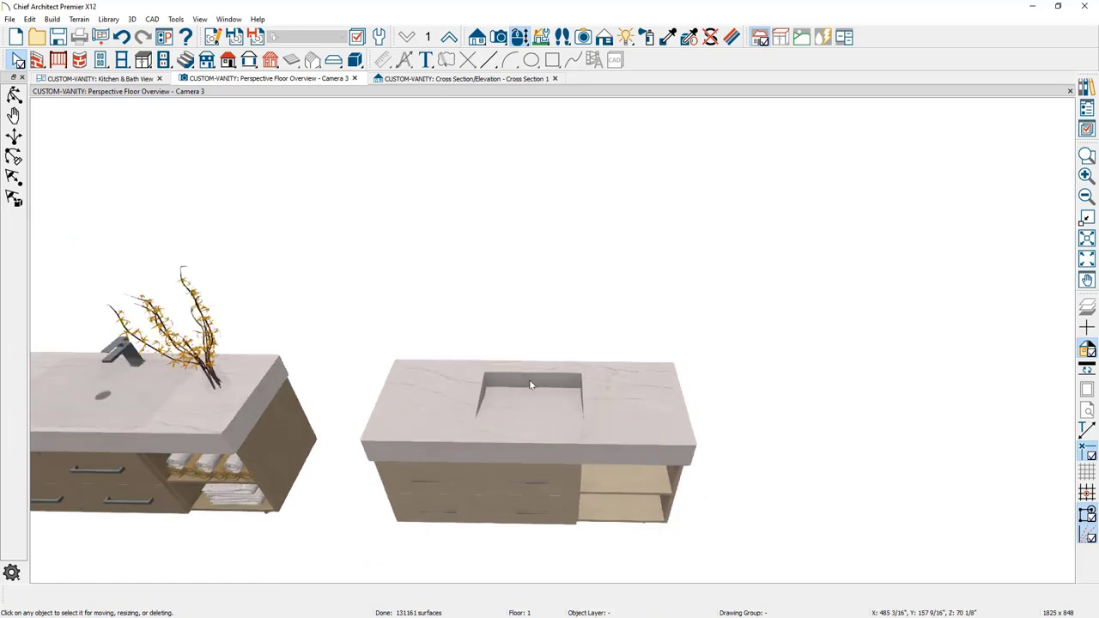
left_click(122, 352)
left_click(78, 595)
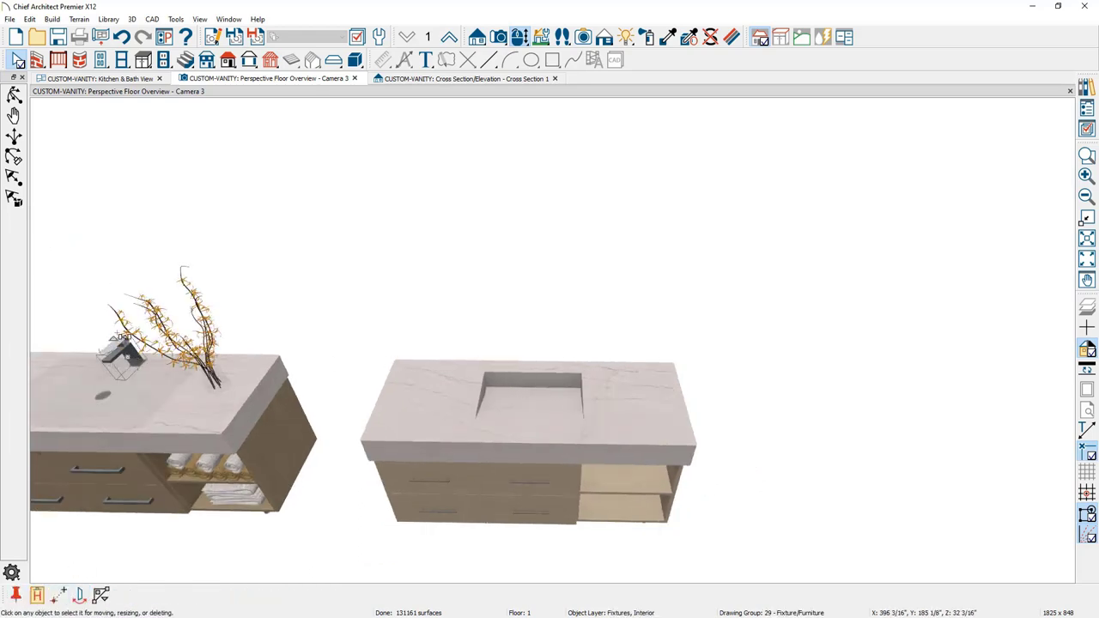
left_click_drag(341, 374, 528, 384)
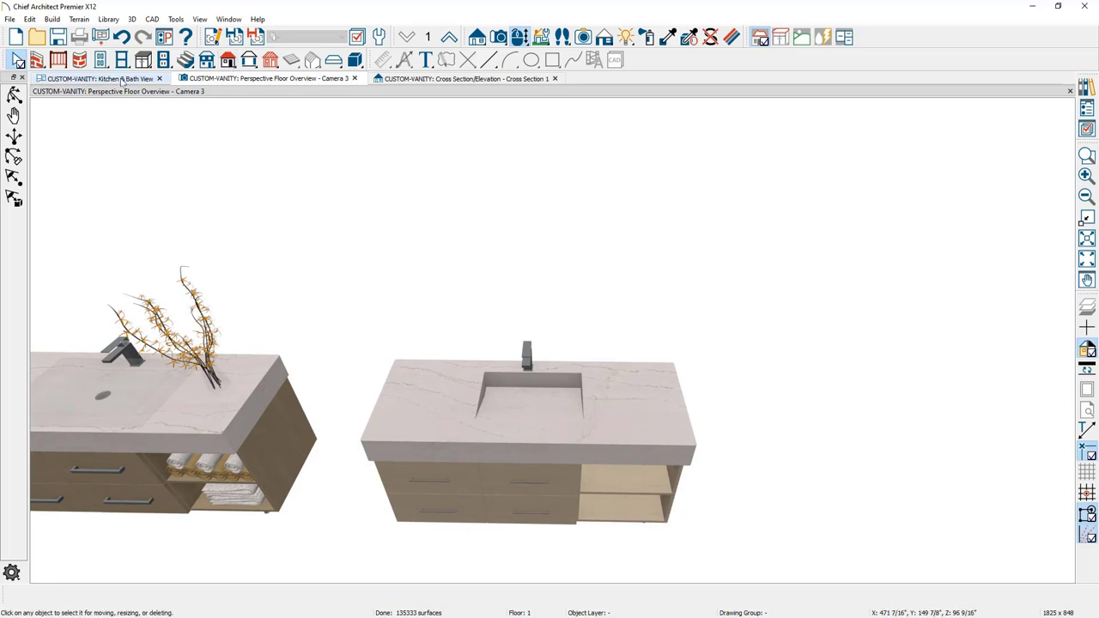
In the Kitchen & Bath floor plan, center the copied faucet on the new vanity's width.
key("ctrl+Tab")
left_click(577, 346)
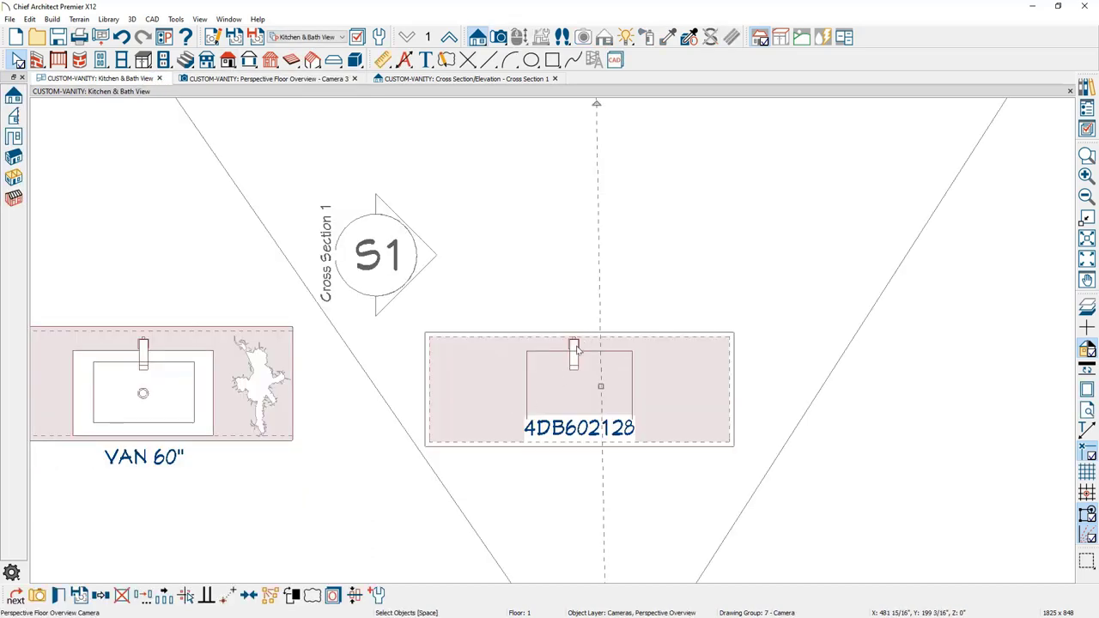
left_click(546, 445)
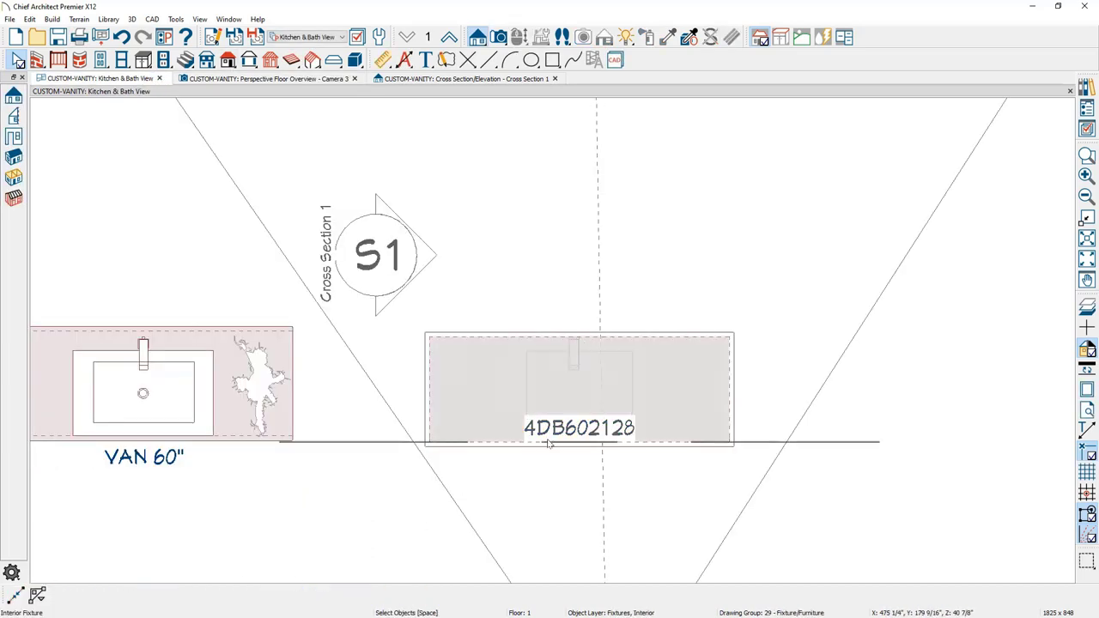
left_click(579, 457)
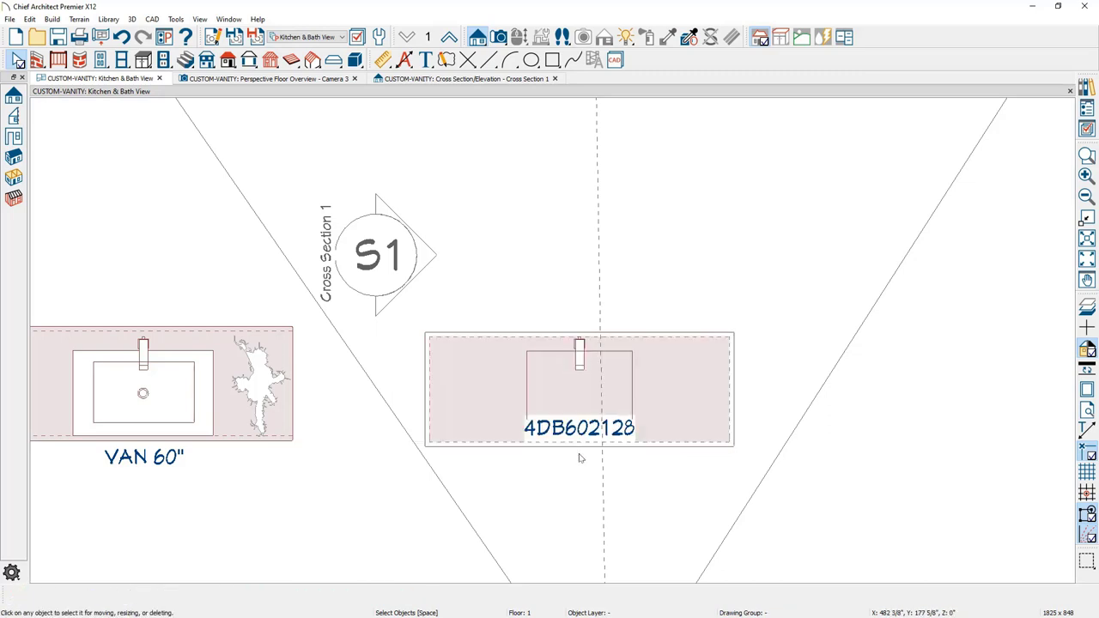
Combine the base cabinet, countertop and faucet into an architectural block and add the block to the library.
left_click_drag(418, 317, 790, 486)
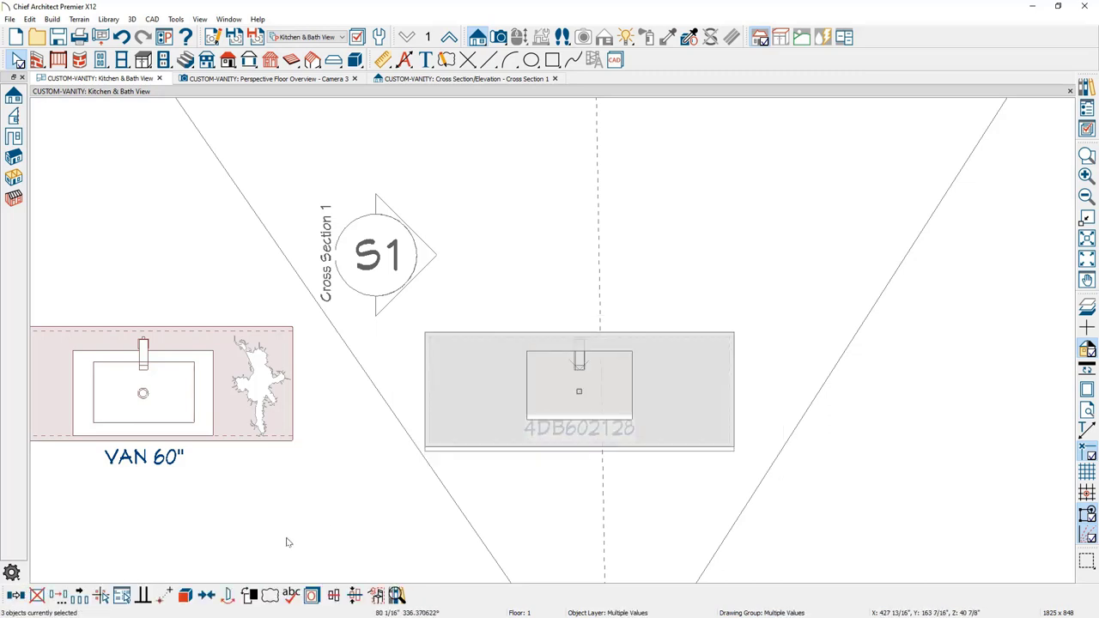
left_click(186, 595)
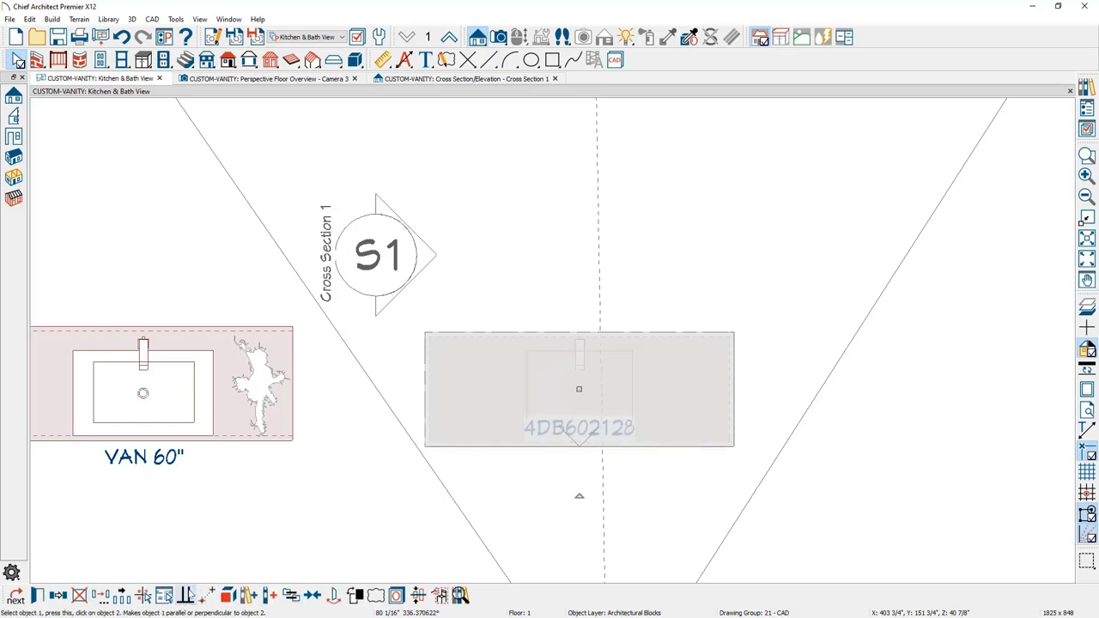
left_click(248, 595)
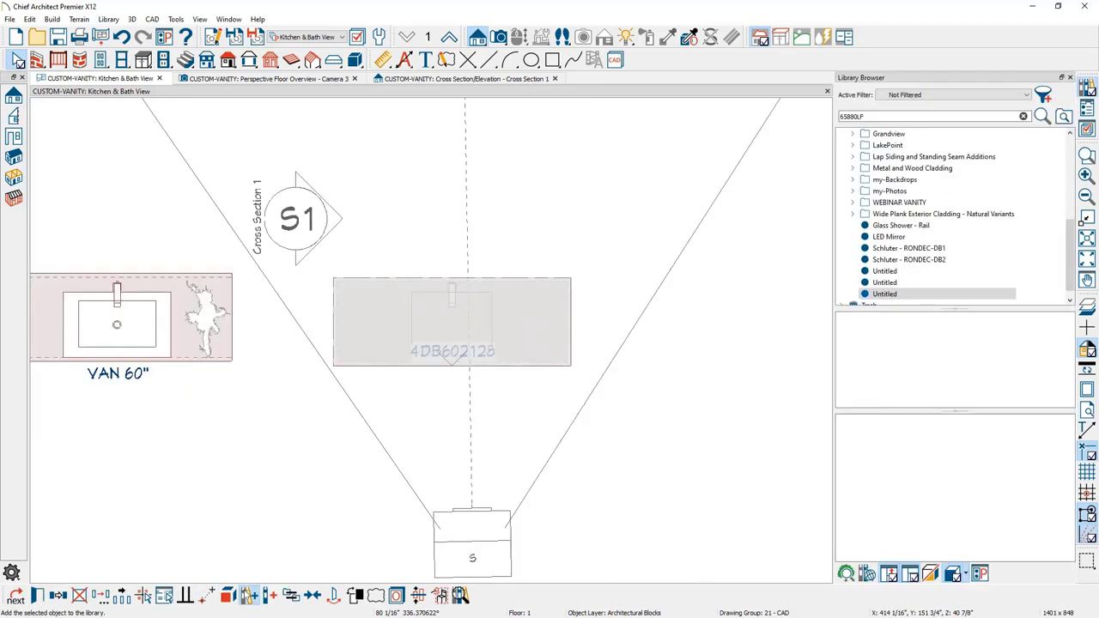
left_click_drag(931, 471, 900, 464)
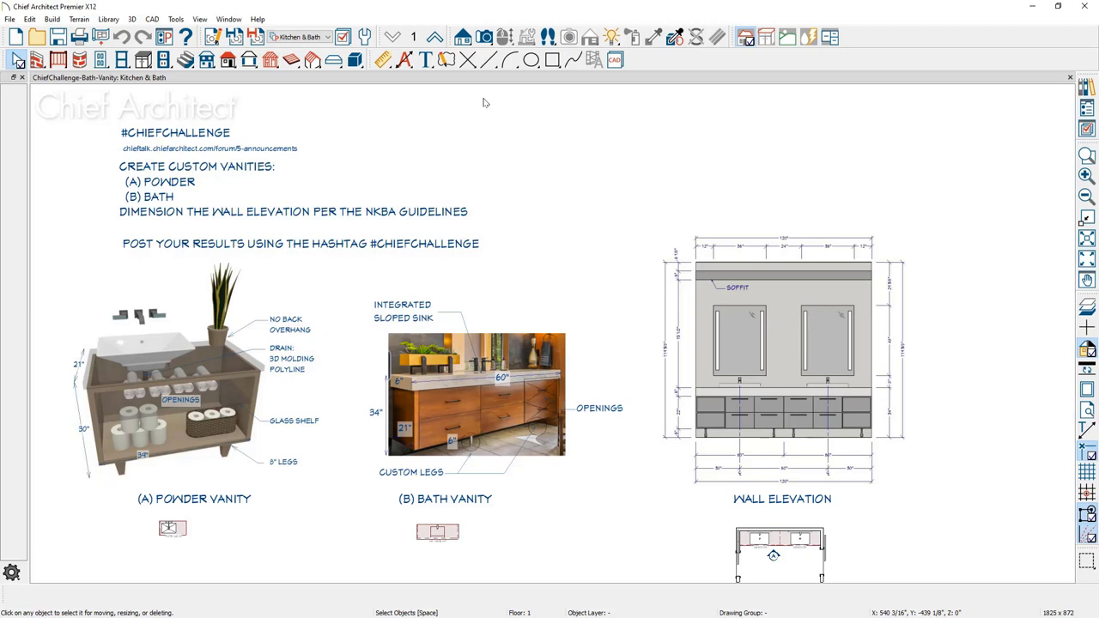
In the ChiefChallenge-Bath-Vanity plan, create a wall elevation facing the double-vanity wall.
left_click(463, 38)
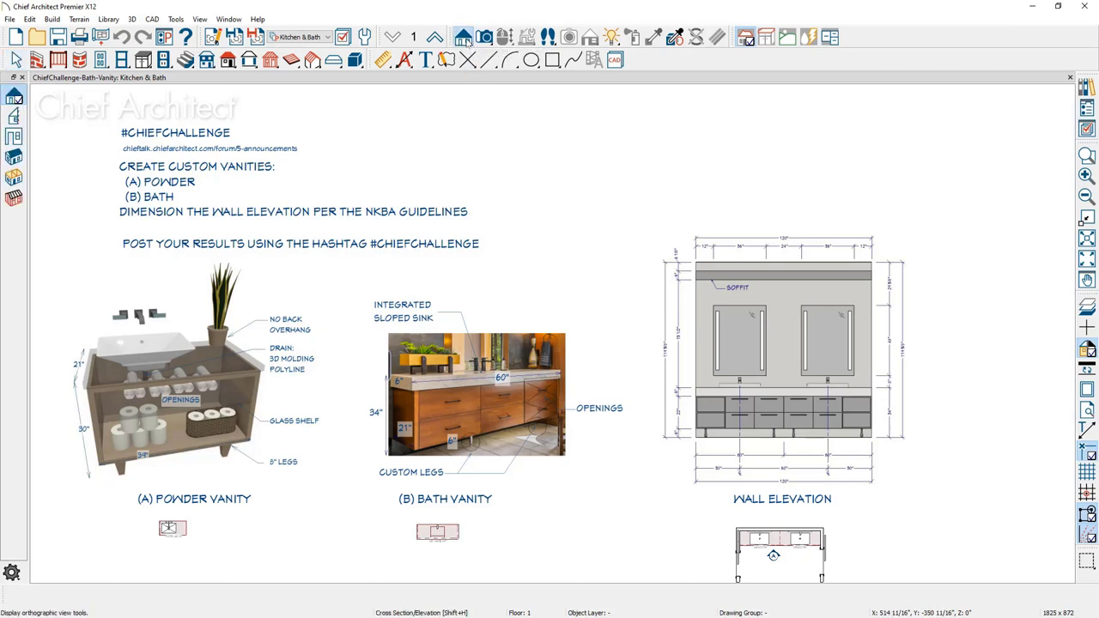
left_click(13, 142)
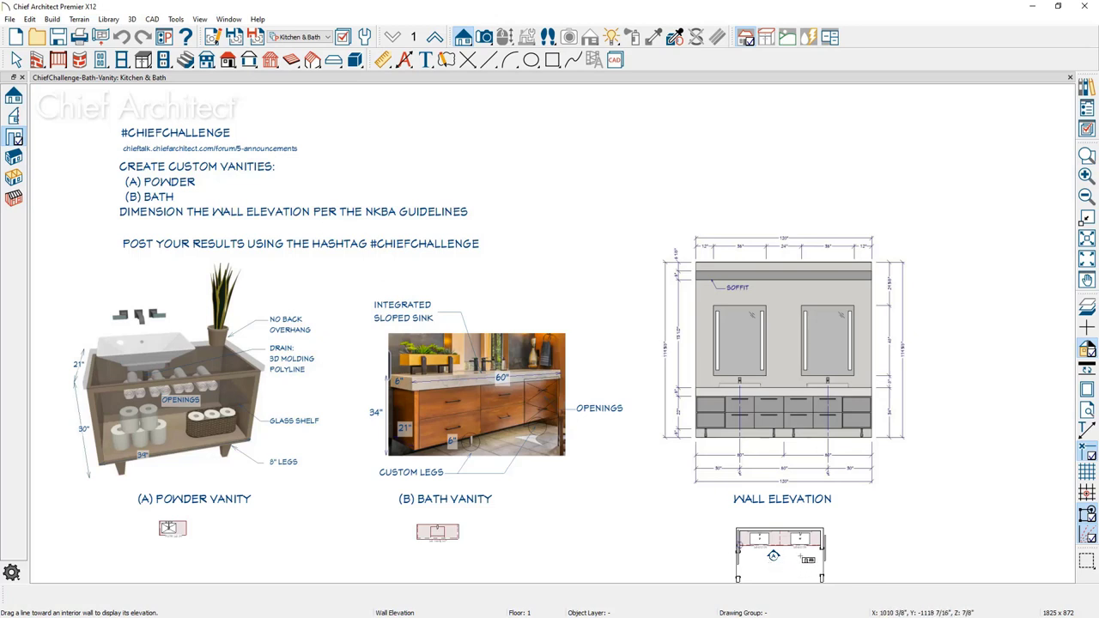
left_click_drag(802, 557, 807, 497)
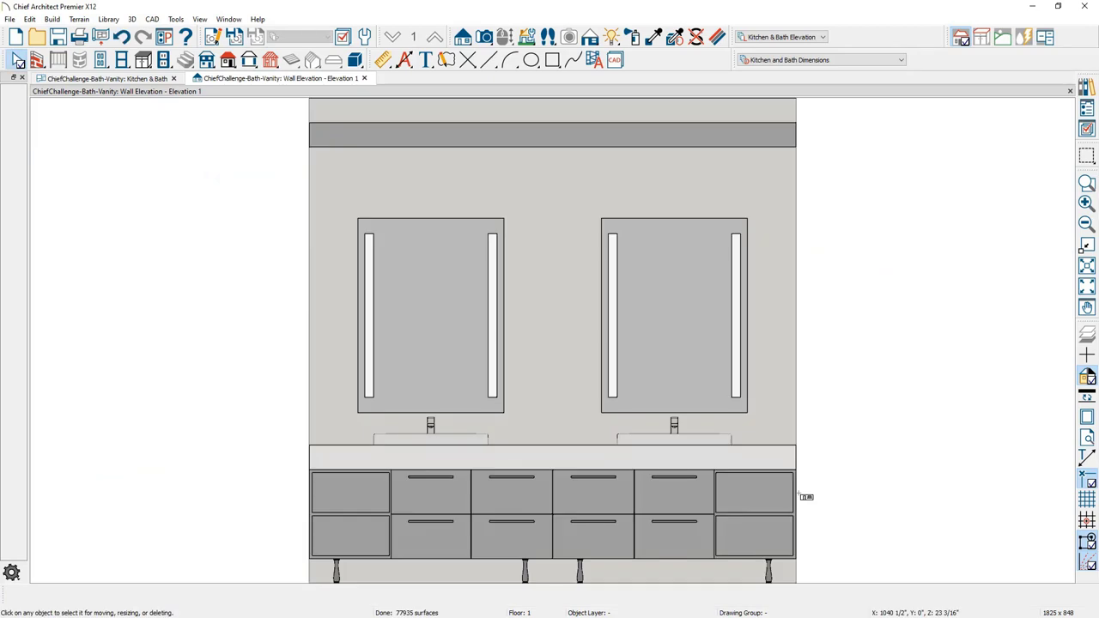
scroll(805, 496, "down", 2)
mouse_move(814, 483)
middle_mouse_down()
mouse_move(814, 456)
mouse_move(771, 456)
middle_mouse_up()
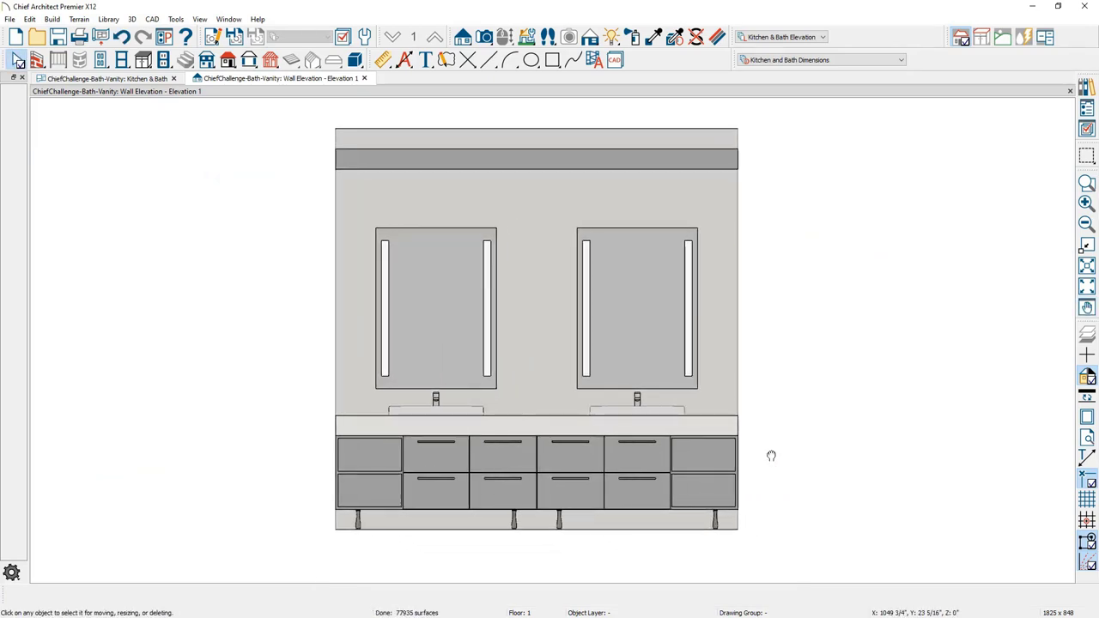
Generate the automatic NKBA elevation dimensions and extend both sink centerlines up to the countertop.
left_click(411, 66)
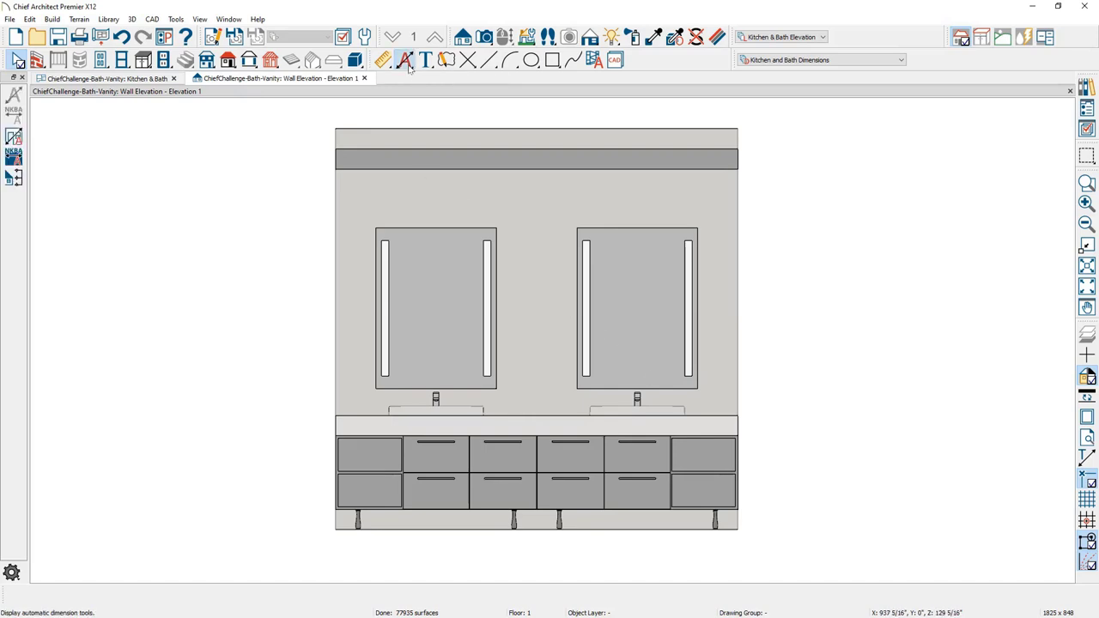
left_click(14, 157)
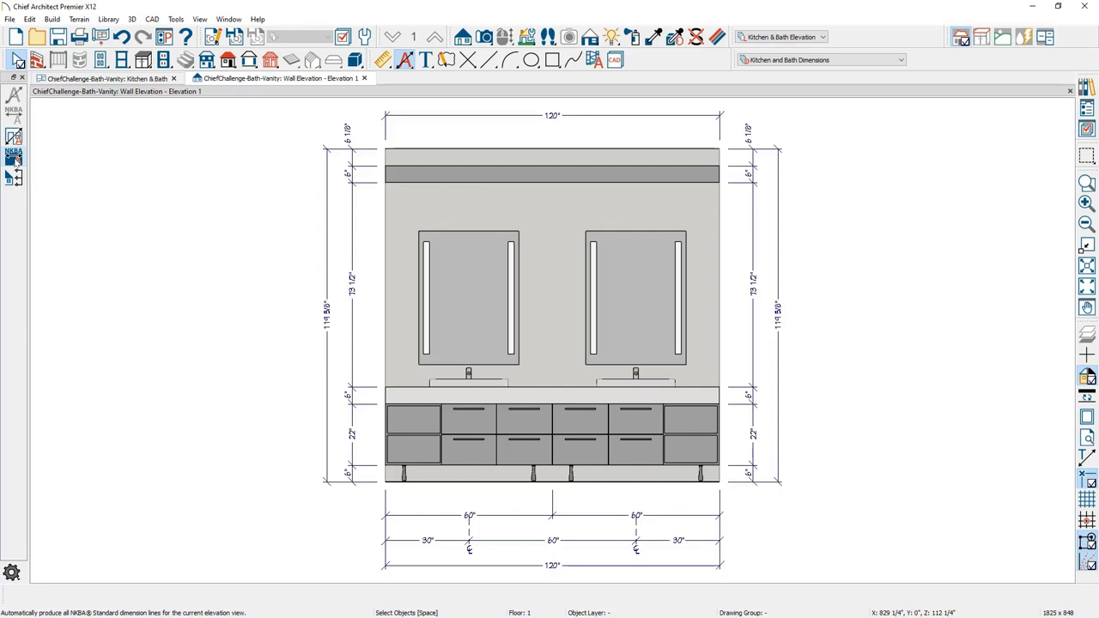
left_click(469, 535)
left_click_drag(470, 535, 462, 399)
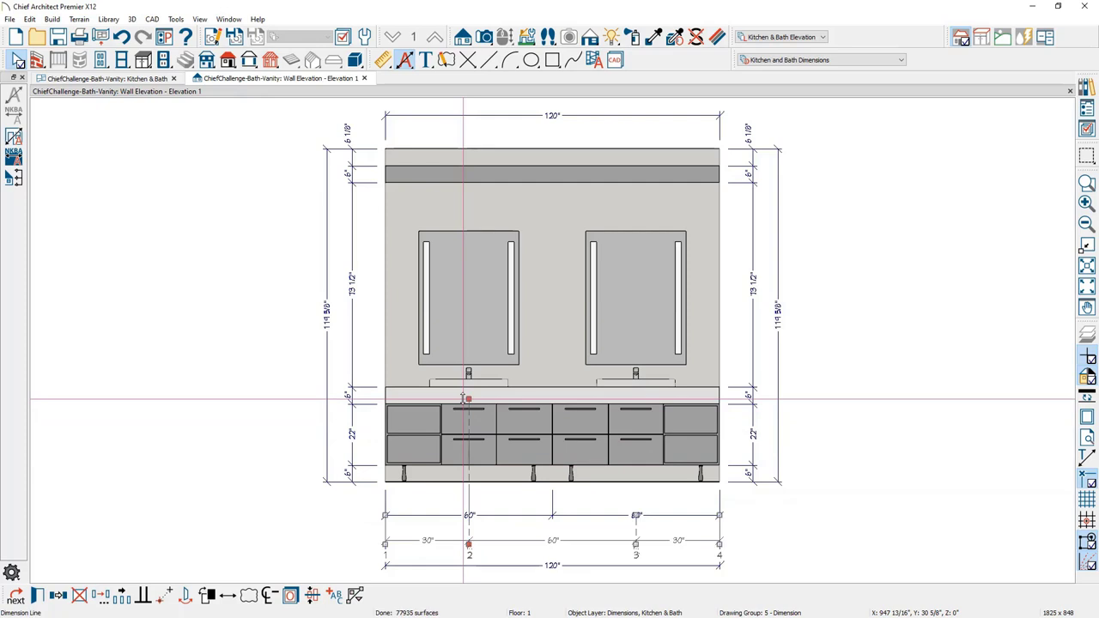
left_click_drag(636, 516, 635, 398)
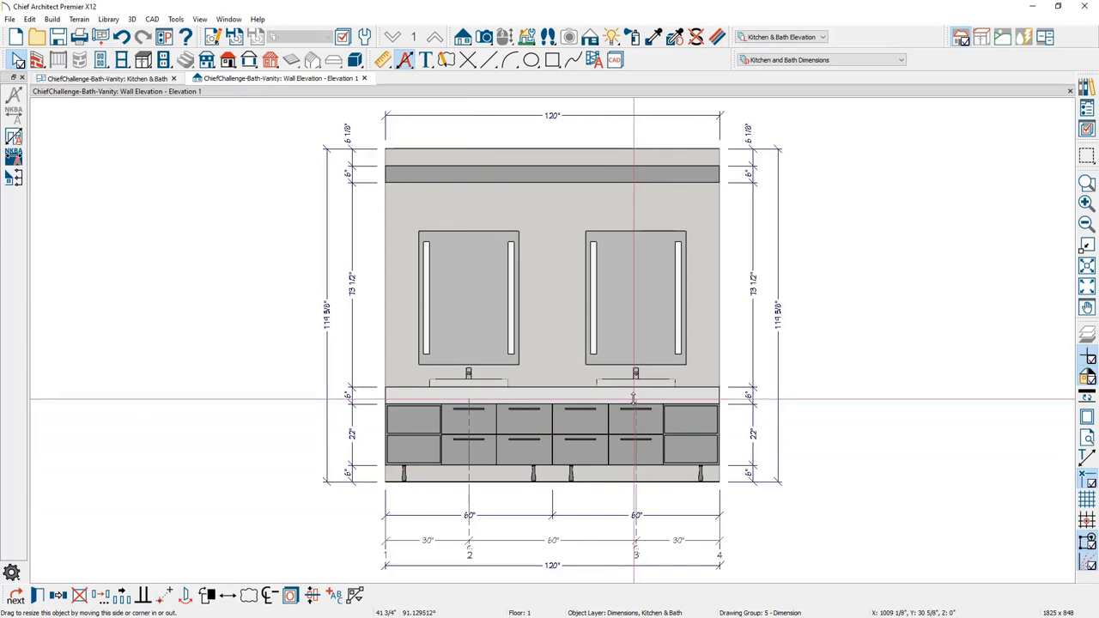
left_click(810, 545)
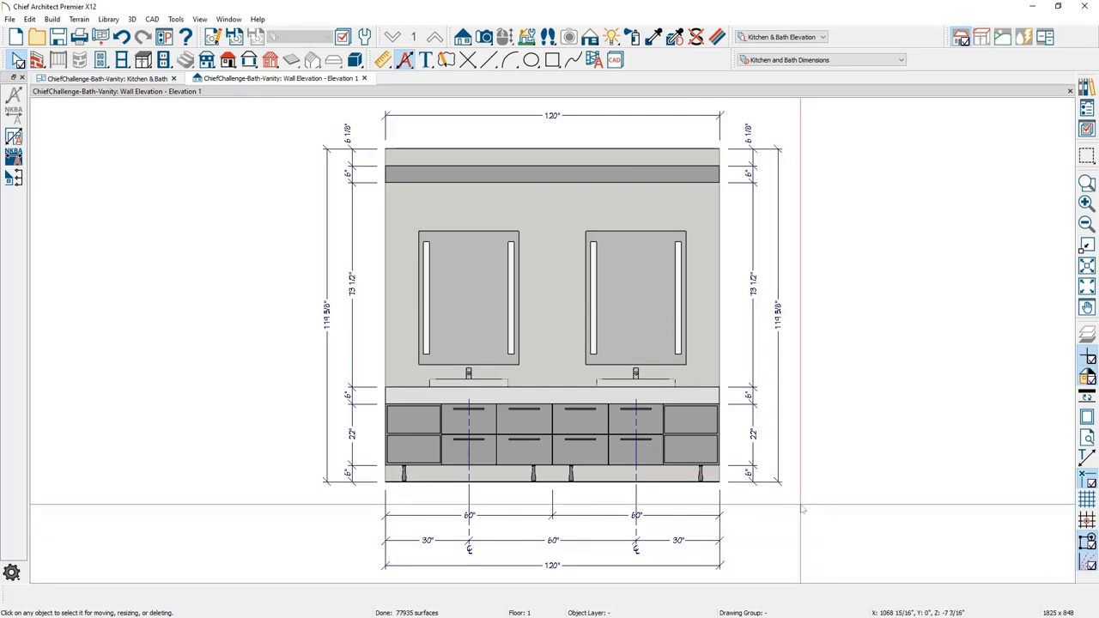
Remove the soffit, countertop-underside and cabinet-bottom points from the inner vertical dimension line on the elevation's right side.
left_click(753, 215)
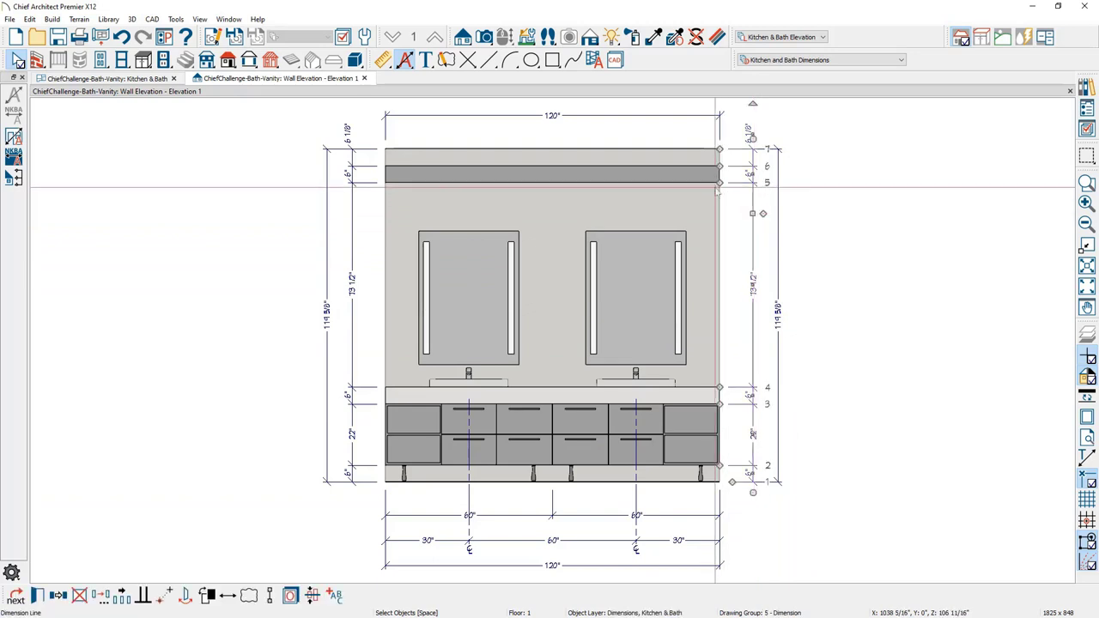
left_click_drag(719, 180, 858, 161)
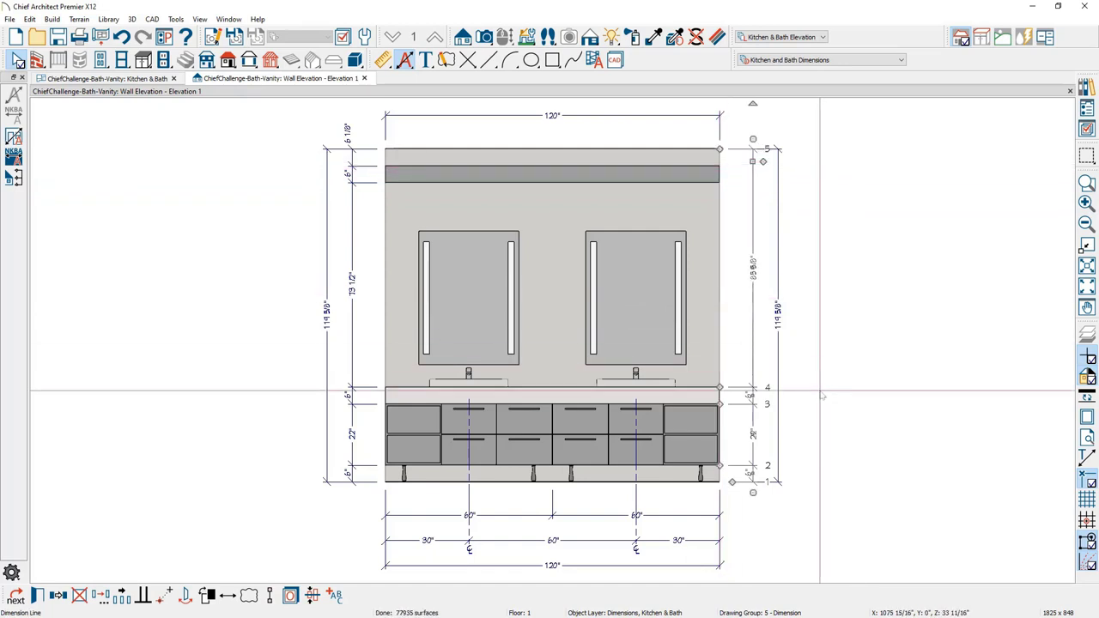
left_click_drag(725, 403, 827, 441)
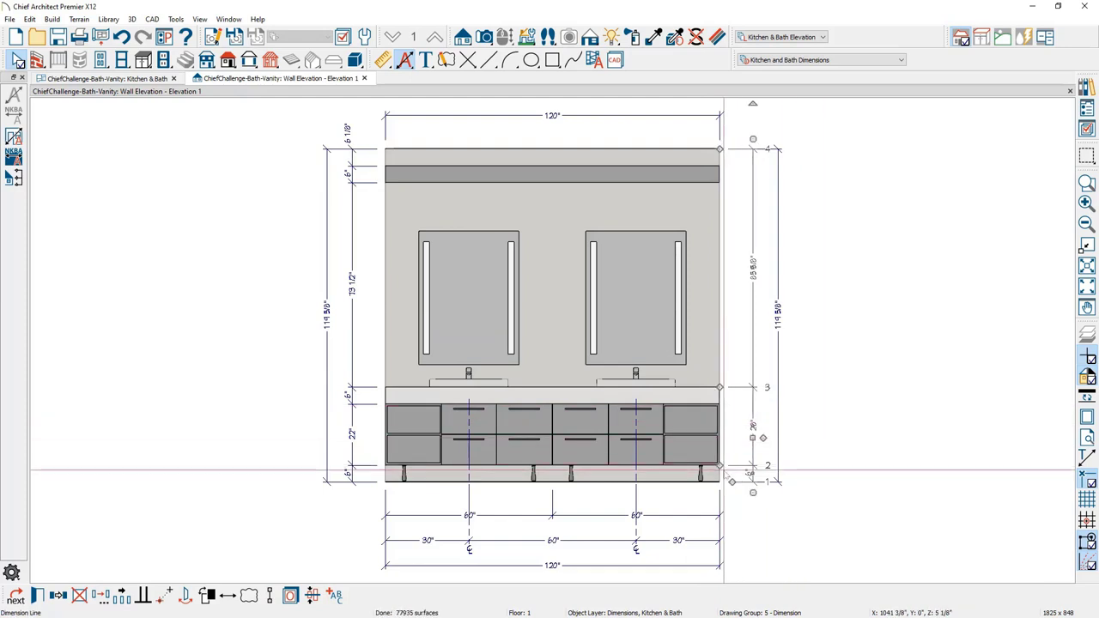
left_click_drag(719, 467, 853, 498)
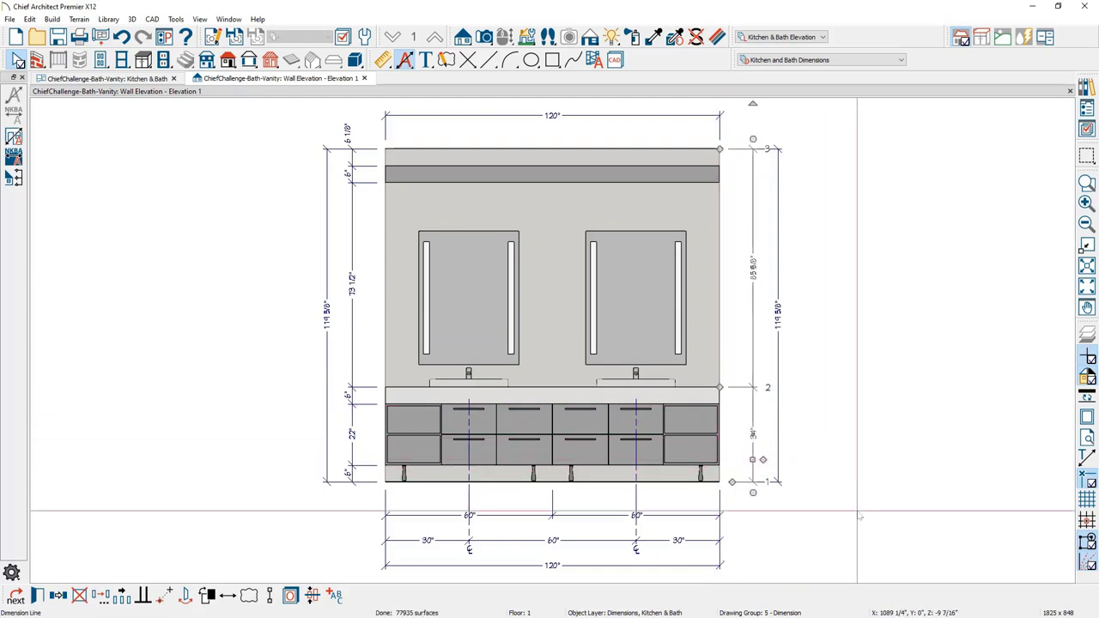
left_click(856, 523)
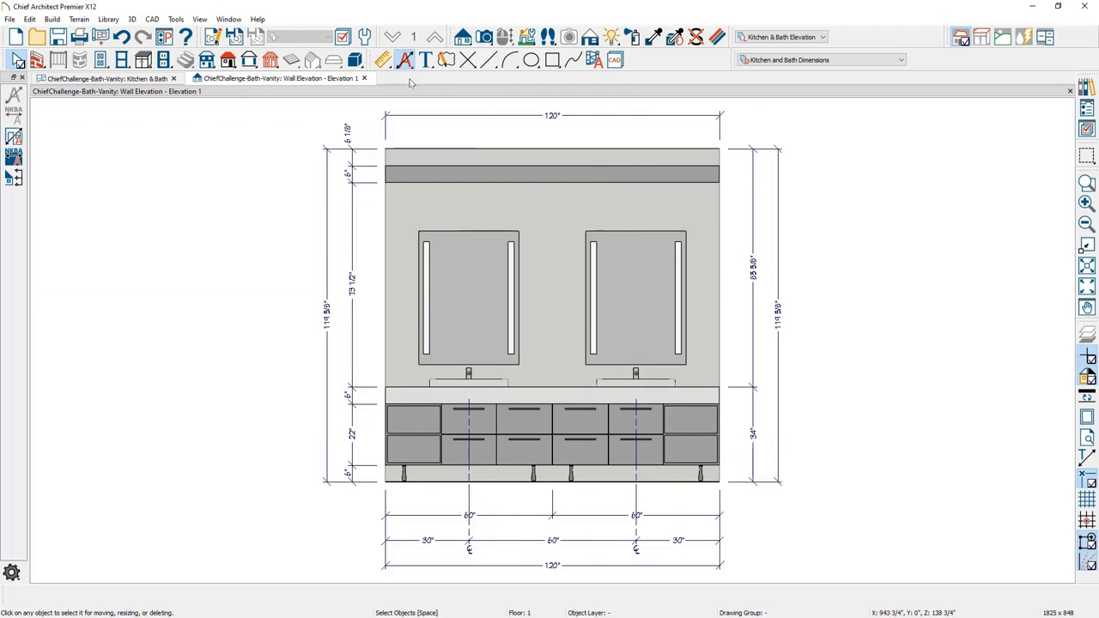
Try a manual dimension line above the wall locating both mirrors' edges between the wall ends, and delete it.
left_click(383, 59)
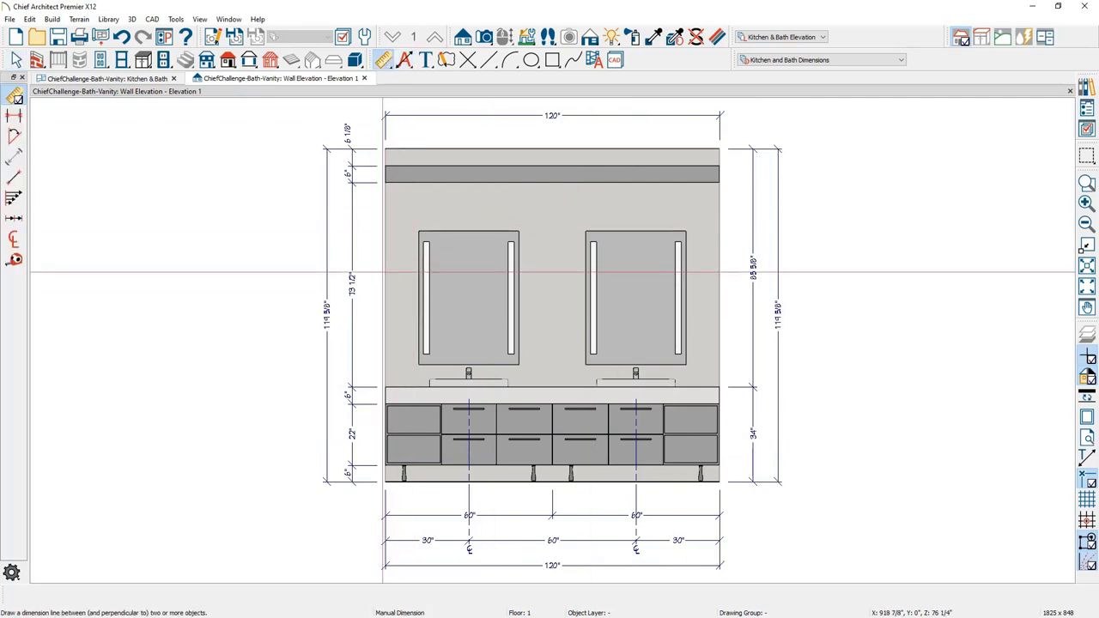
left_click(614, 272)
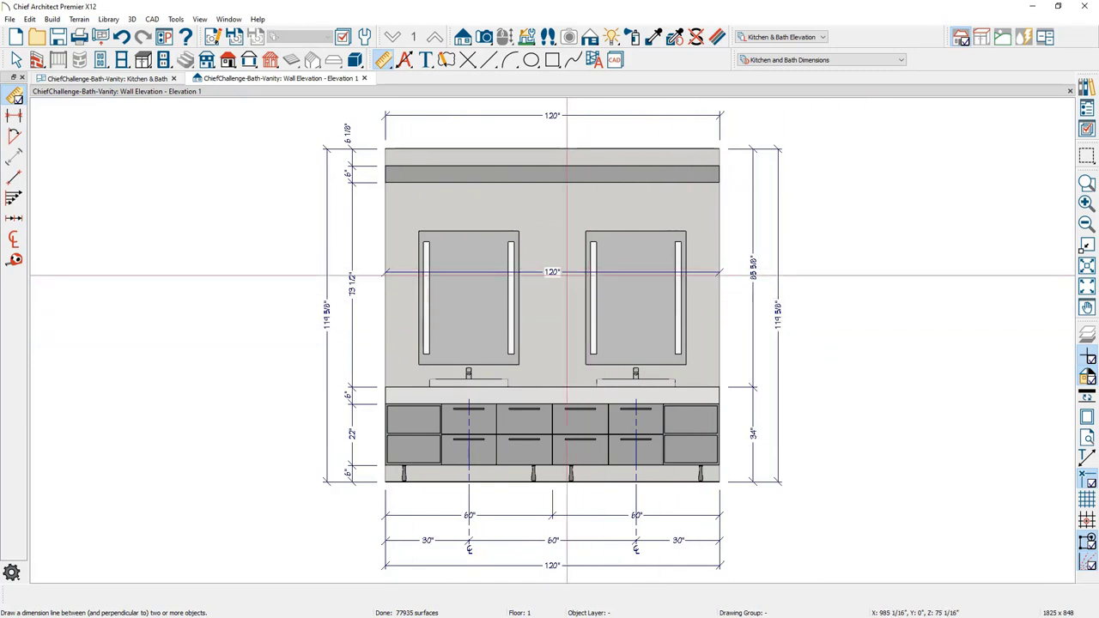
left_click(571, 272)
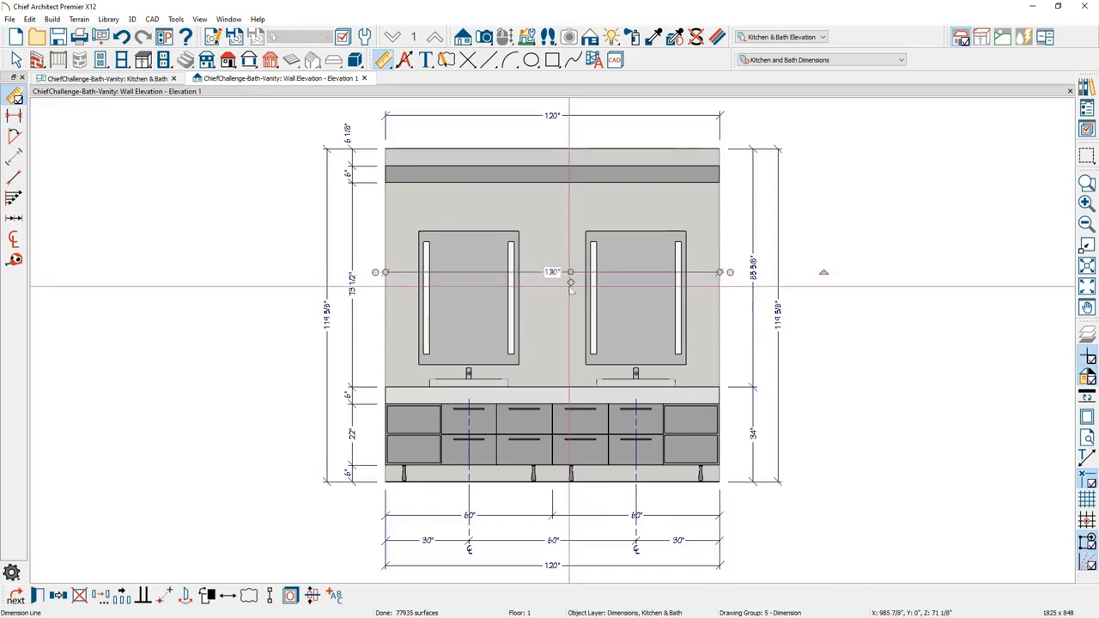
left_click(577, 287)
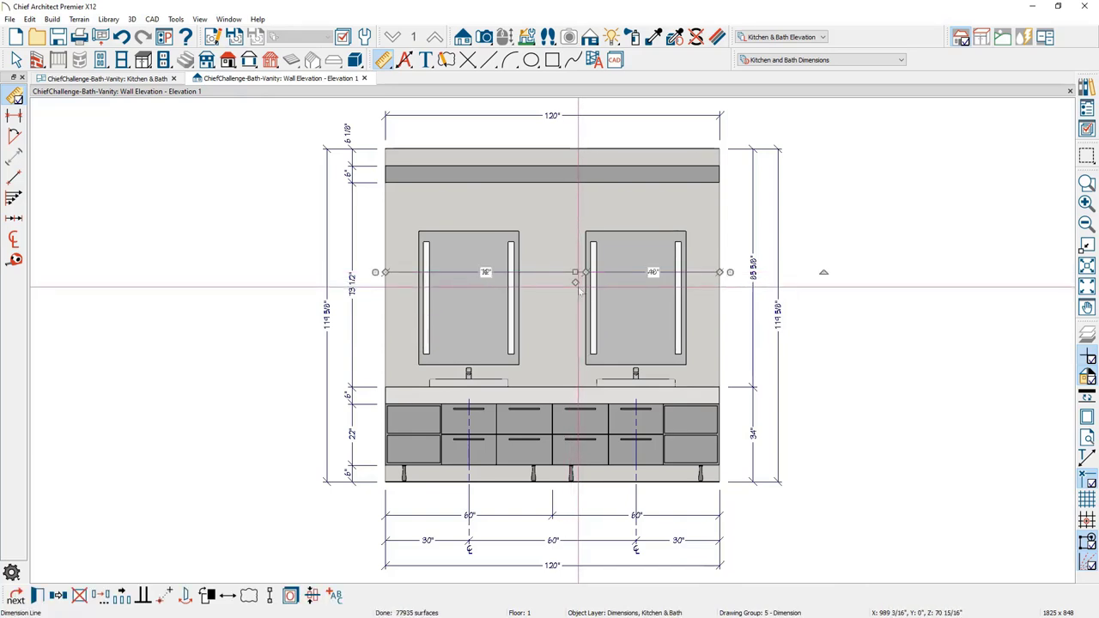
left_click_drag(575, 282, 567, 132)
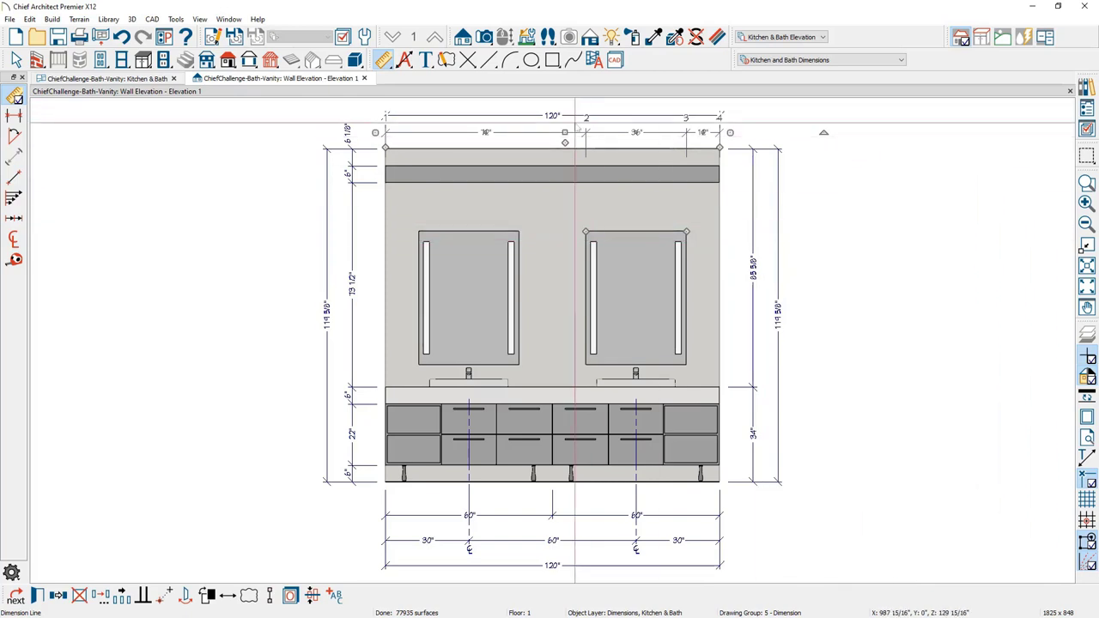
left_click_drag(566, 142, 420, 231)
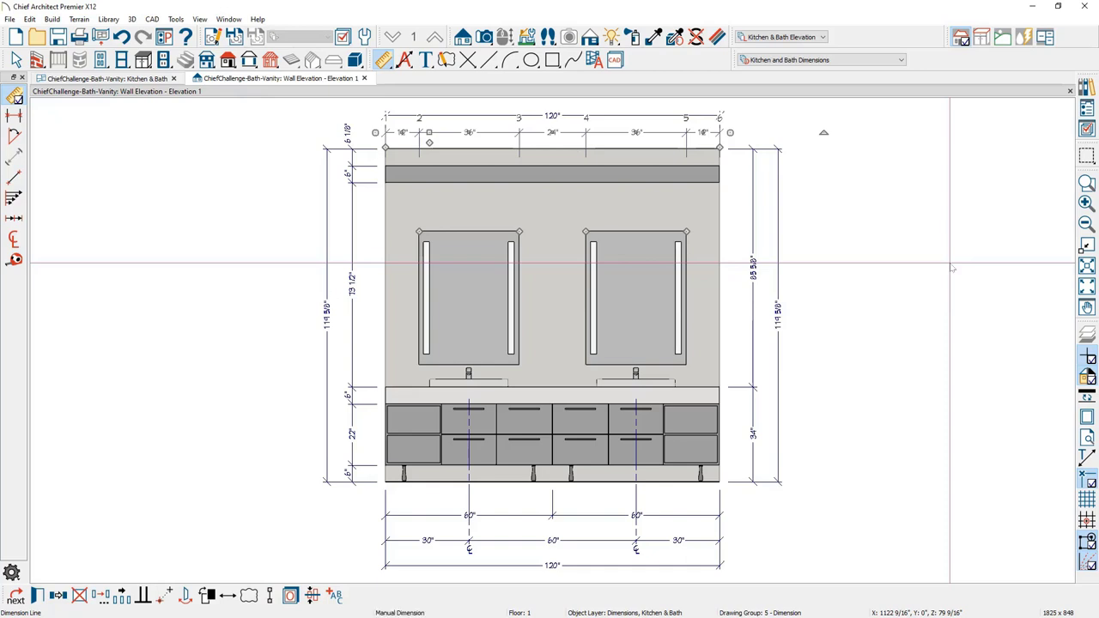
key("Delete")
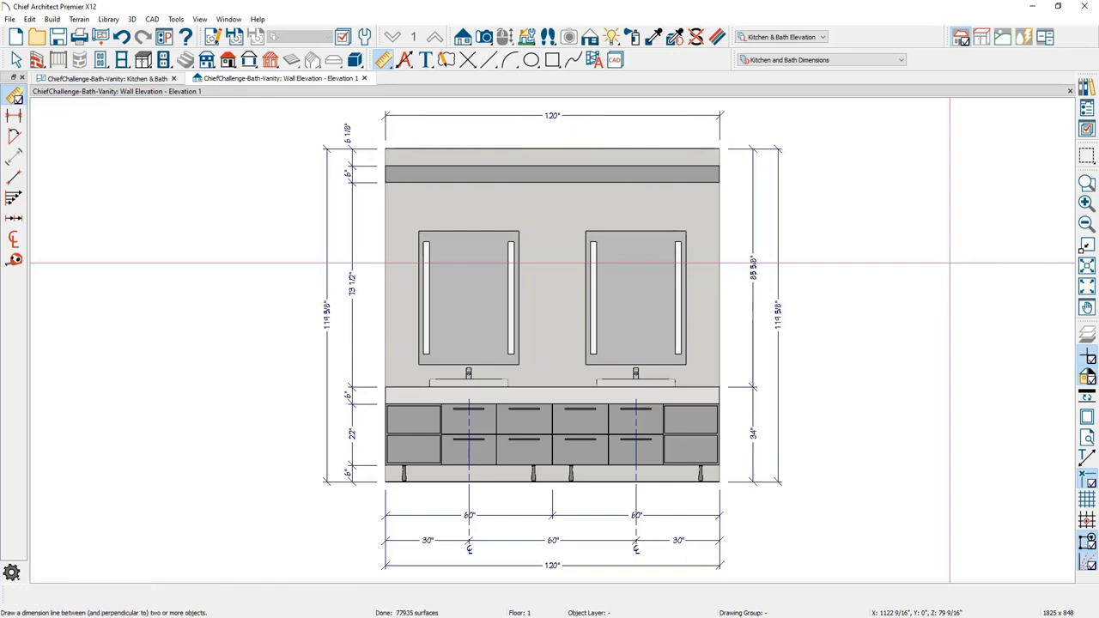
Copy the elevation's Kitchen and Bath Dimensions default as a new dimension default named "Kitchen and Bath Furniture".
left_click(215, 39)
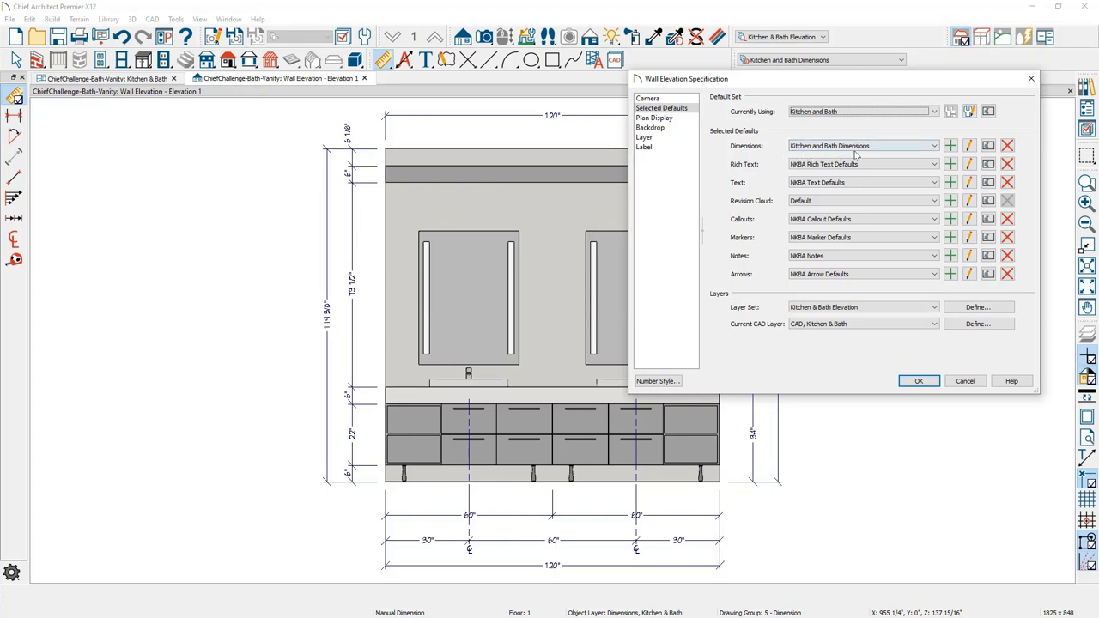
left_click(950, 146)
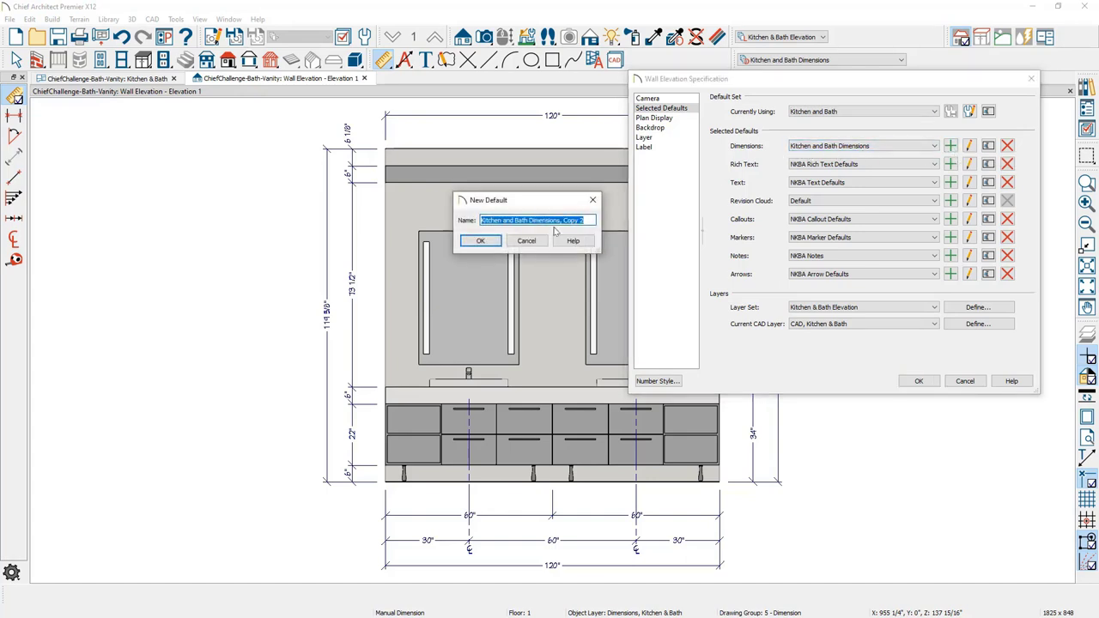
left_click(549, 222)
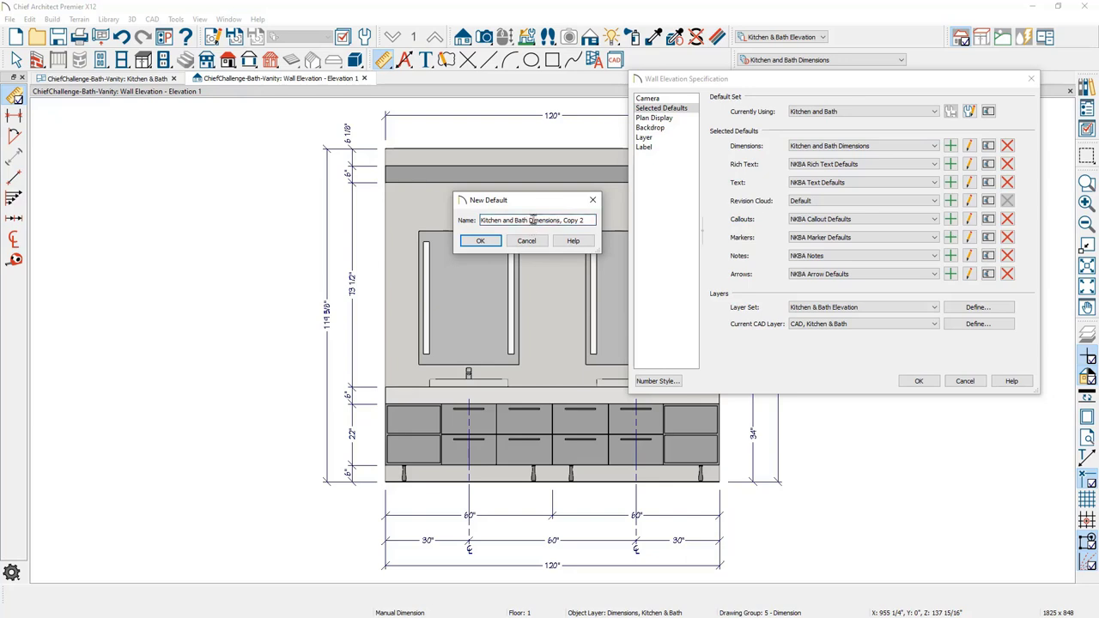
left_click_drag(530, 220, 744, 227)
type("Furnitur")
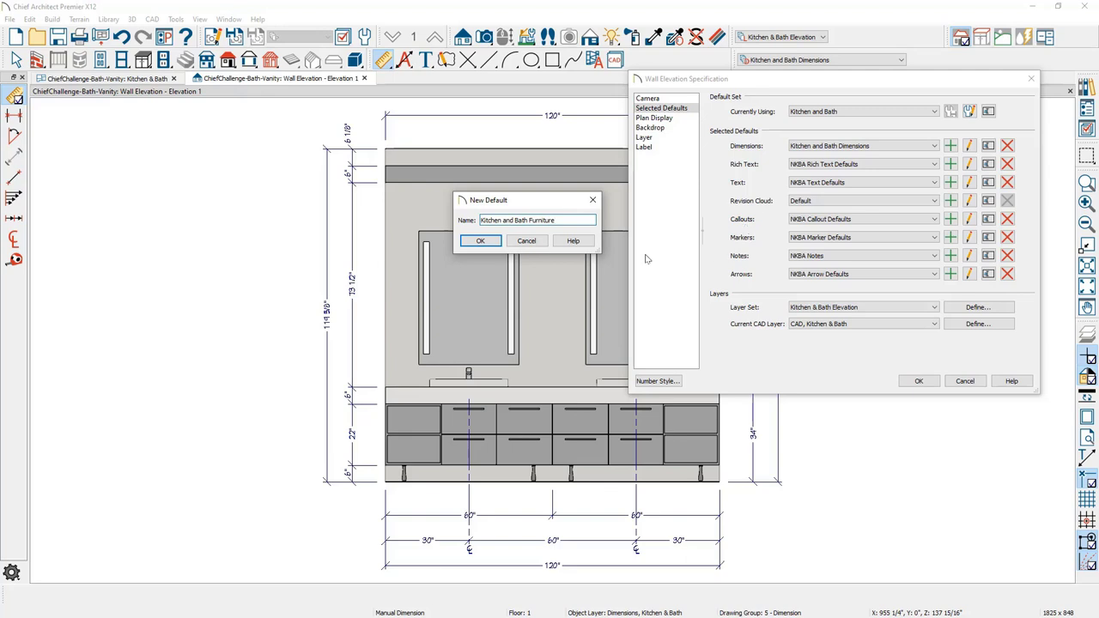
left_click(494, 245)
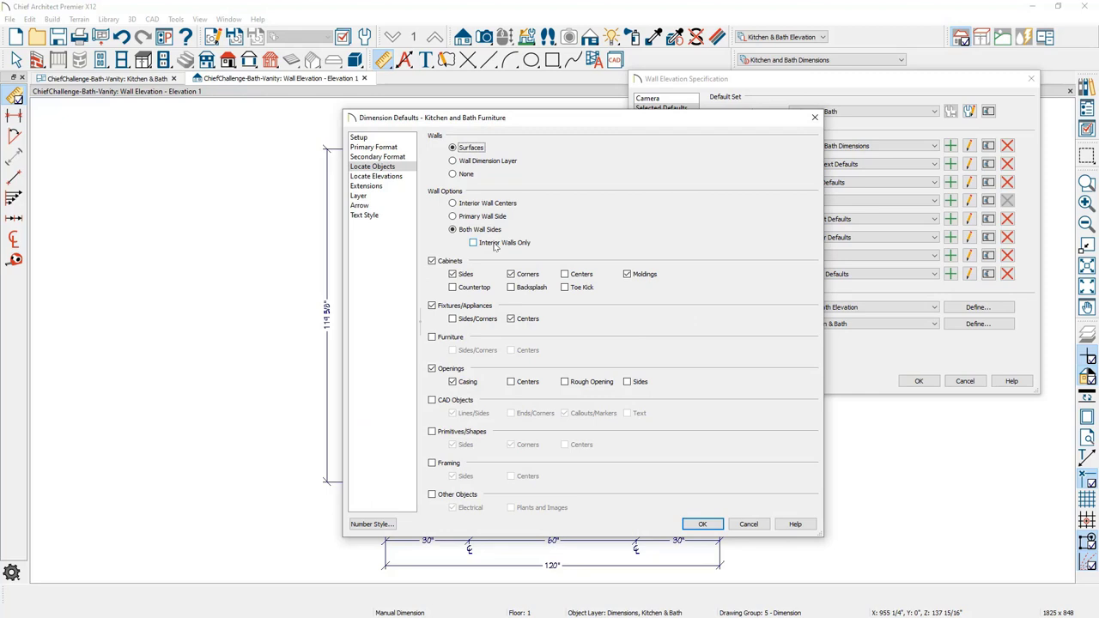
Make the new dimension default locate furniture sides/corners, excluding cabinets, fixtures/appliances and openings, and apply it to the wall elevation.
left_click(450, 261)
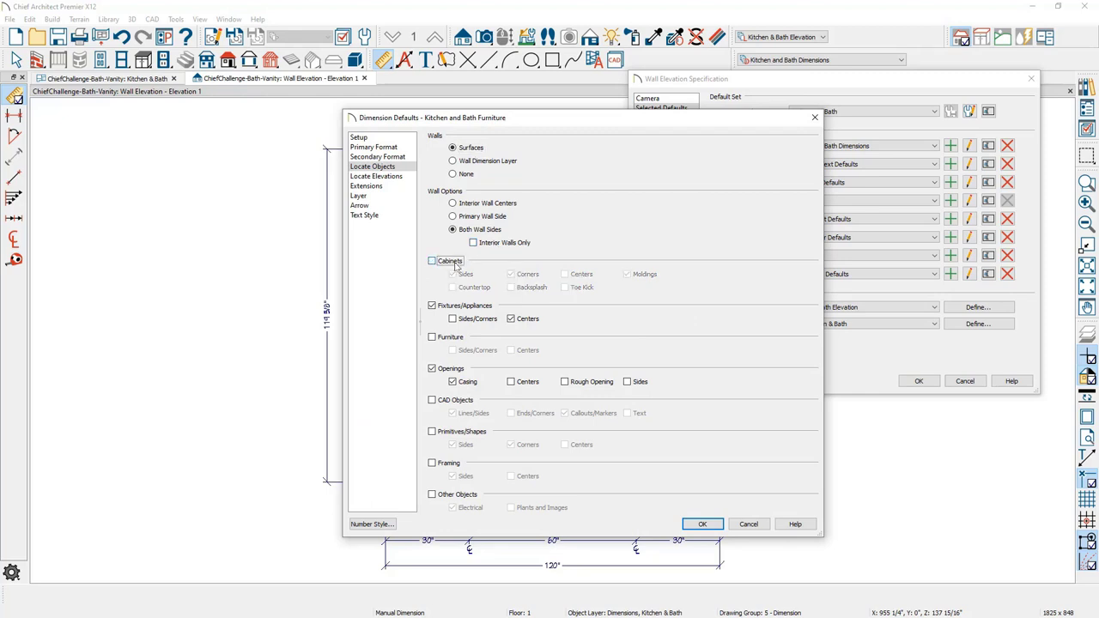
left_click(454, 307)
left_click(455, 338)
left_click(455, 352)
left_click(440, 371)
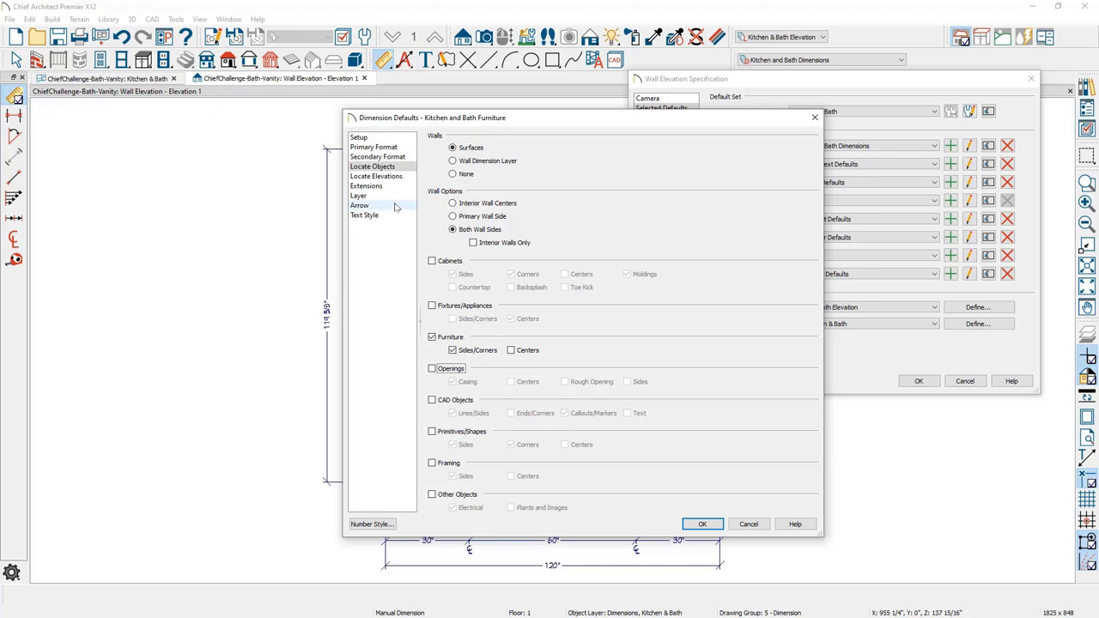
left_click(703, 525)
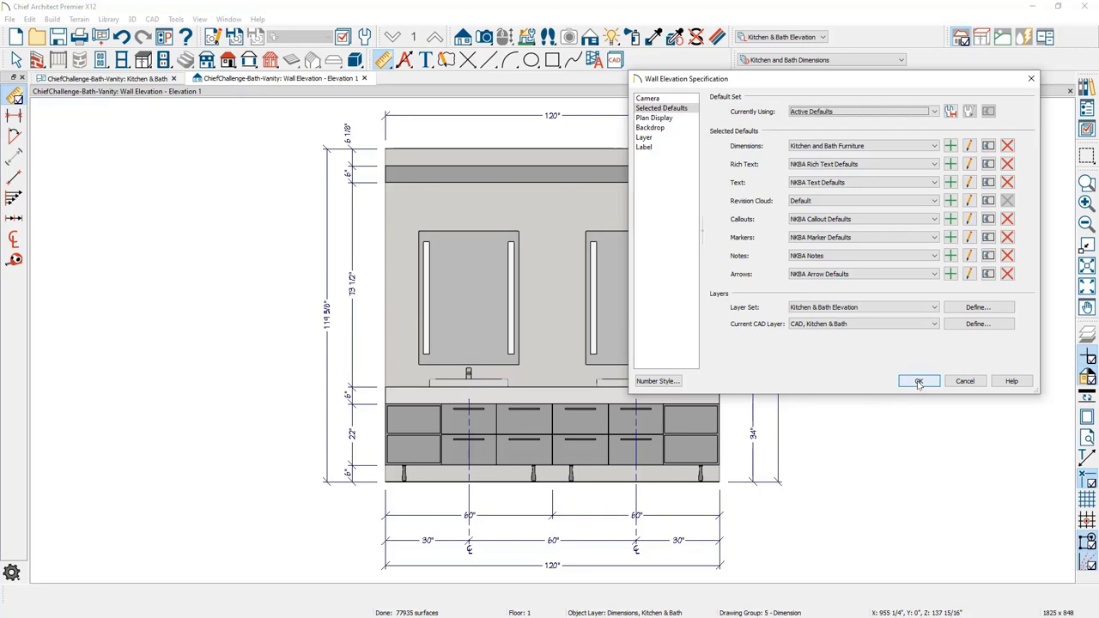
left_click(919, 383)
mouse_move(919, 387)
middle_mouse_down()
mouse_move(864, 407)
mouse_move(878, 545)
middle_mouse_up()
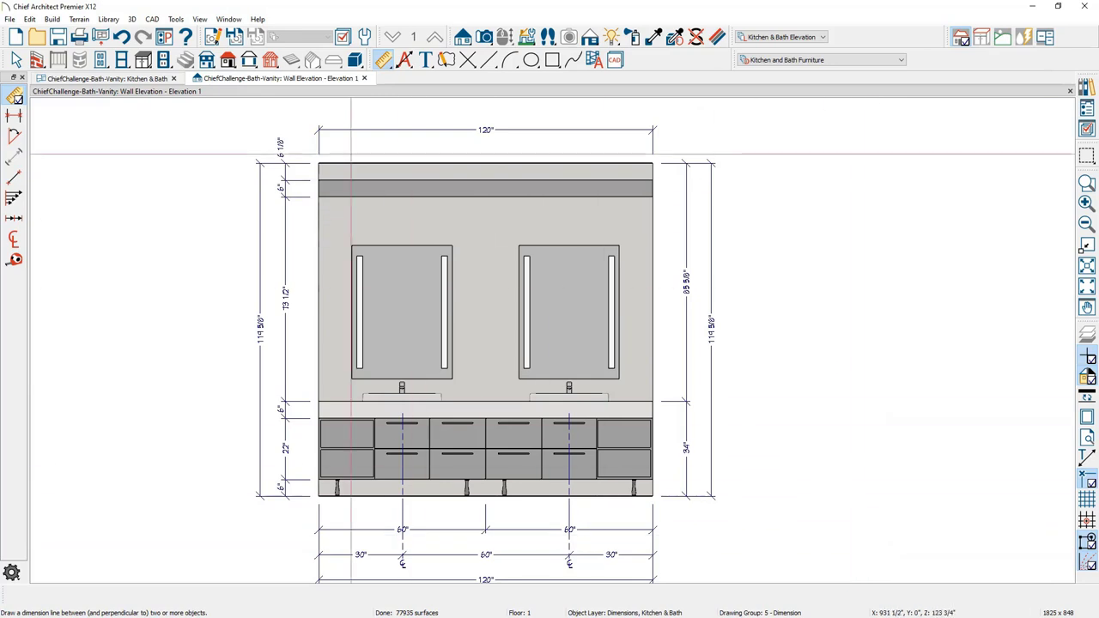
left_click(217, 38)
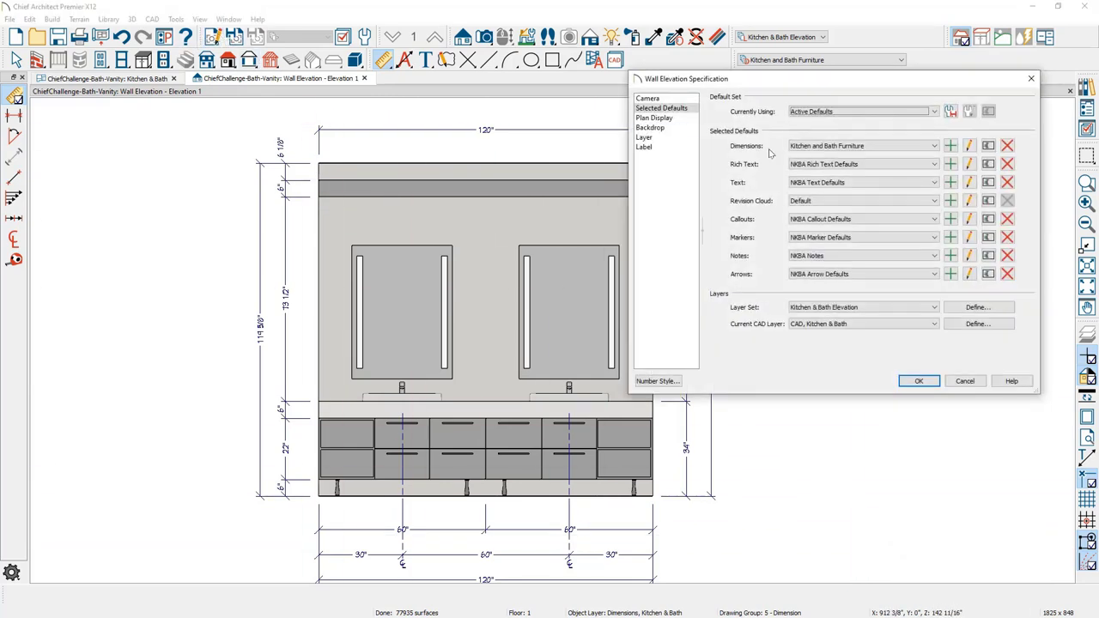
left_click(919, 382)
Draw a manual dimension line through both mirrors from wall end to wall end, and move it above the wall beneath the overall width dimension.
middle_click_drag(920, 382, 902, 223)
left_click(382, 60)
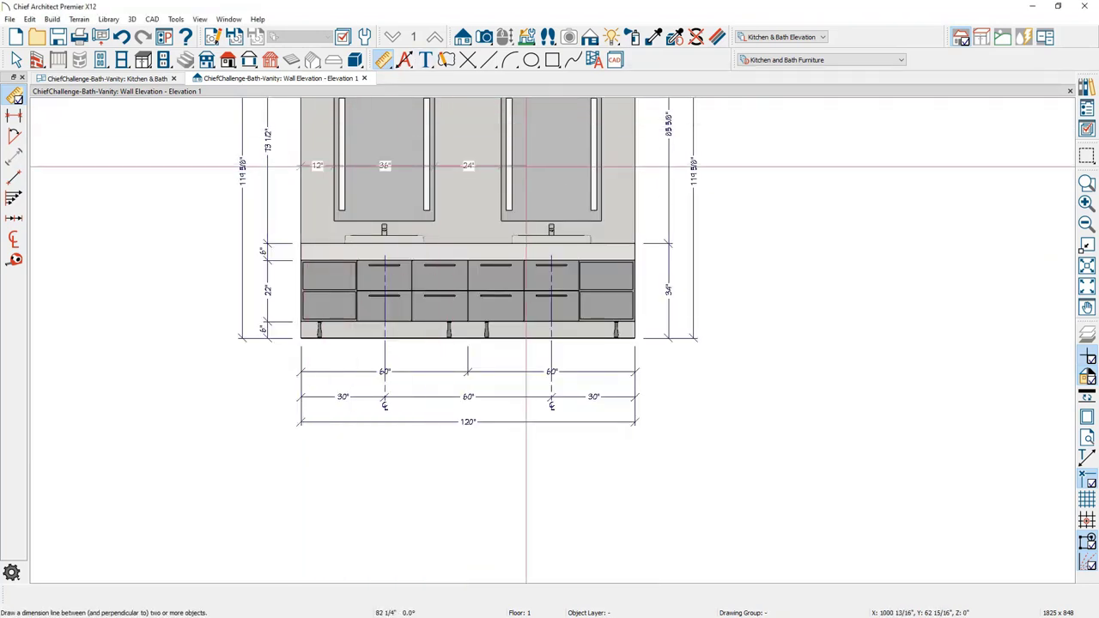
left_click_drag(627, 166, 809, 165)
middle_click_drag(811, 327, 841, 518)
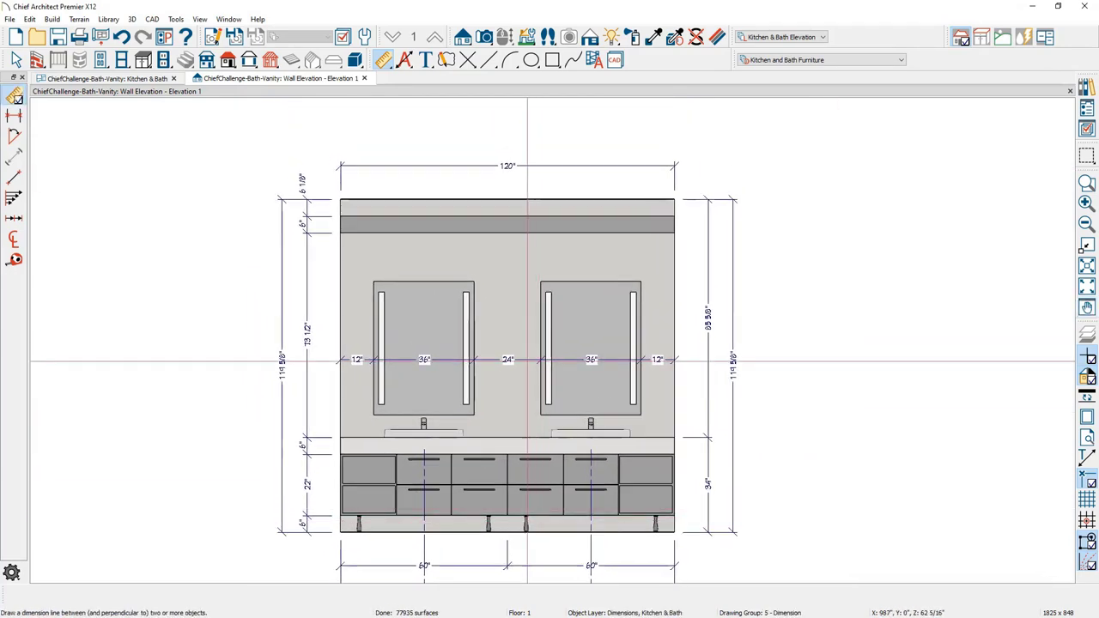
left_click_drag(527, 358, 532, 143)
scroll(864, 323, "down", 1)
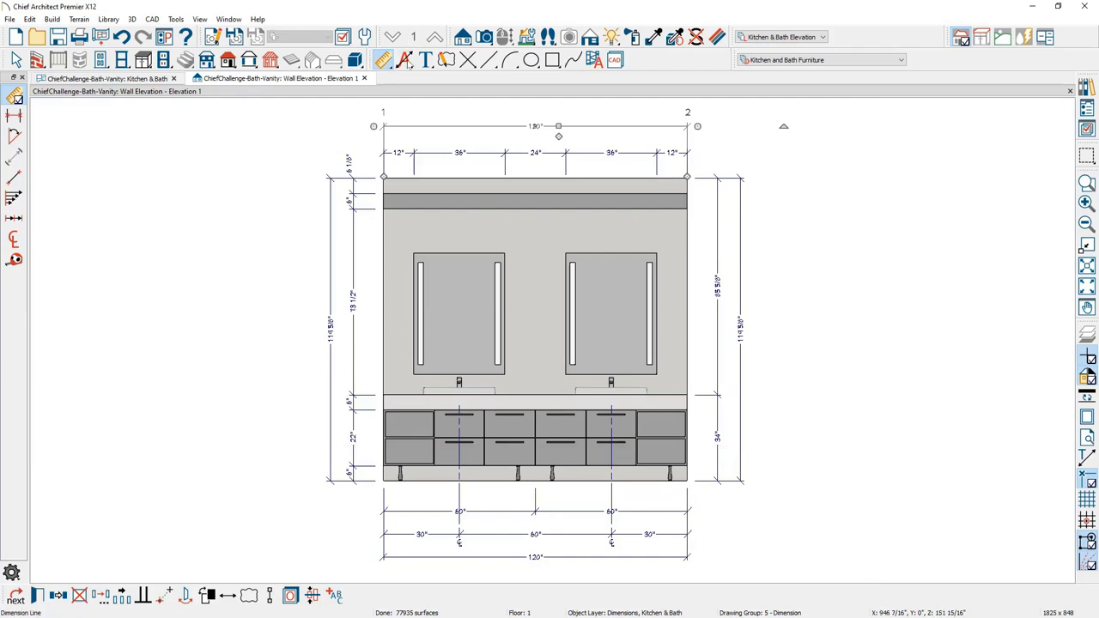
Add a leader line with the text "SOFFIT" pointing to the soffit's lower edge above the first mirror.
left_click(426, 60)
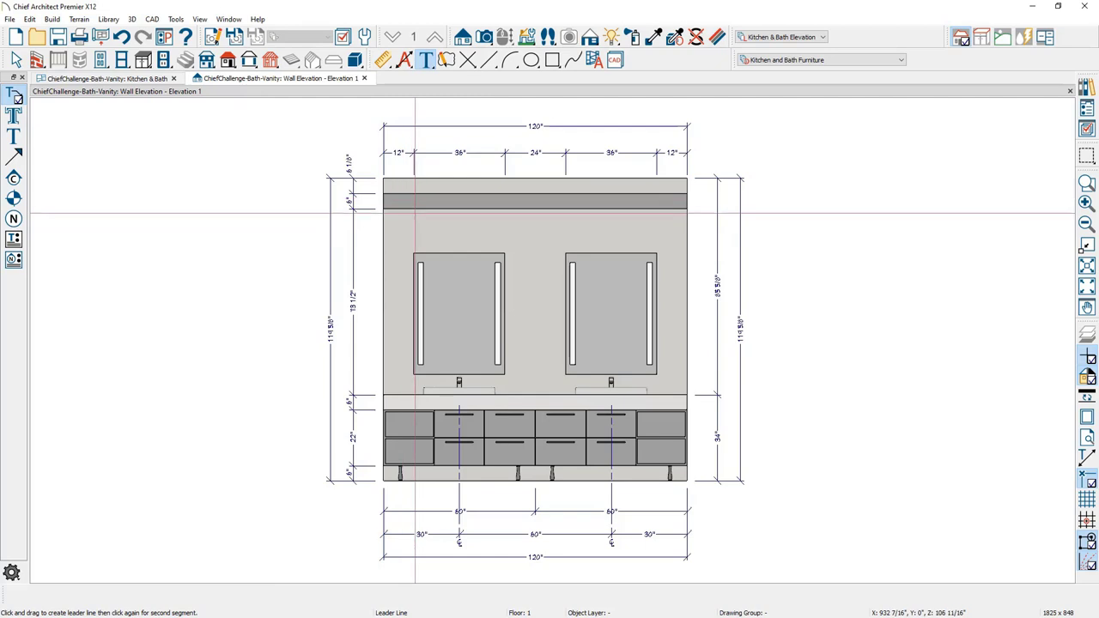
left_click_drag(416, 211, 425, 225)
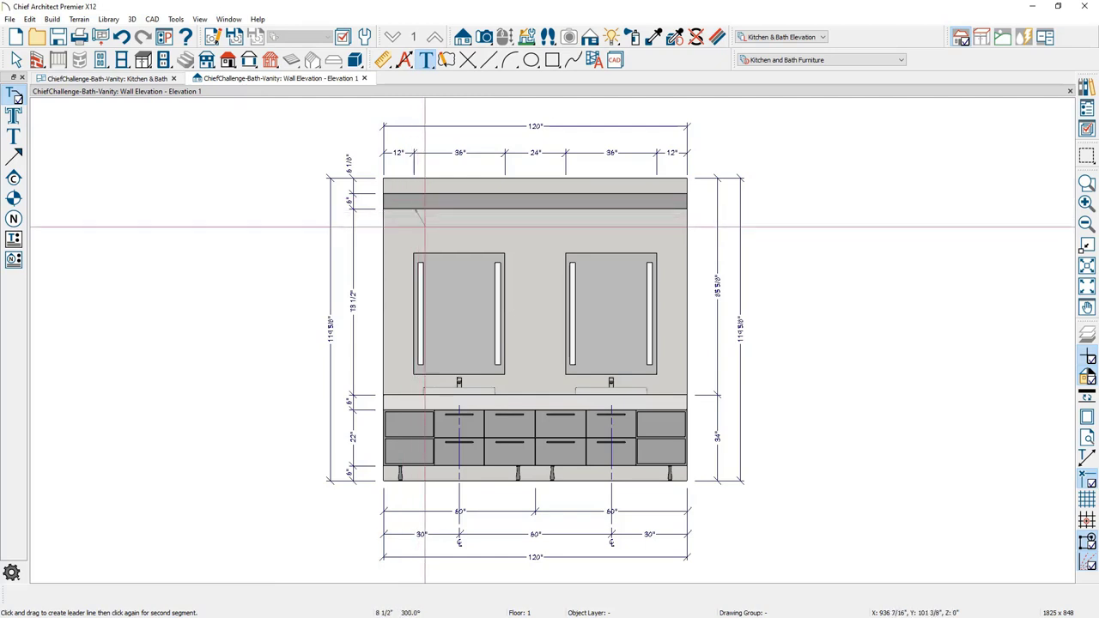
double_click(440, 227)
type("50FFIT")
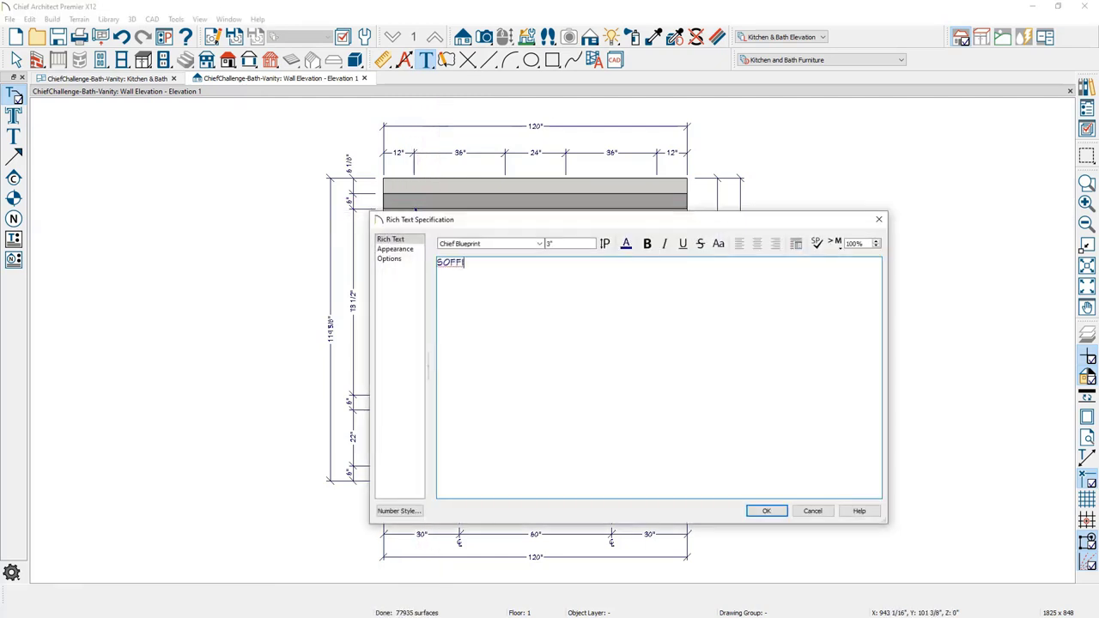
left_click(766, 510)
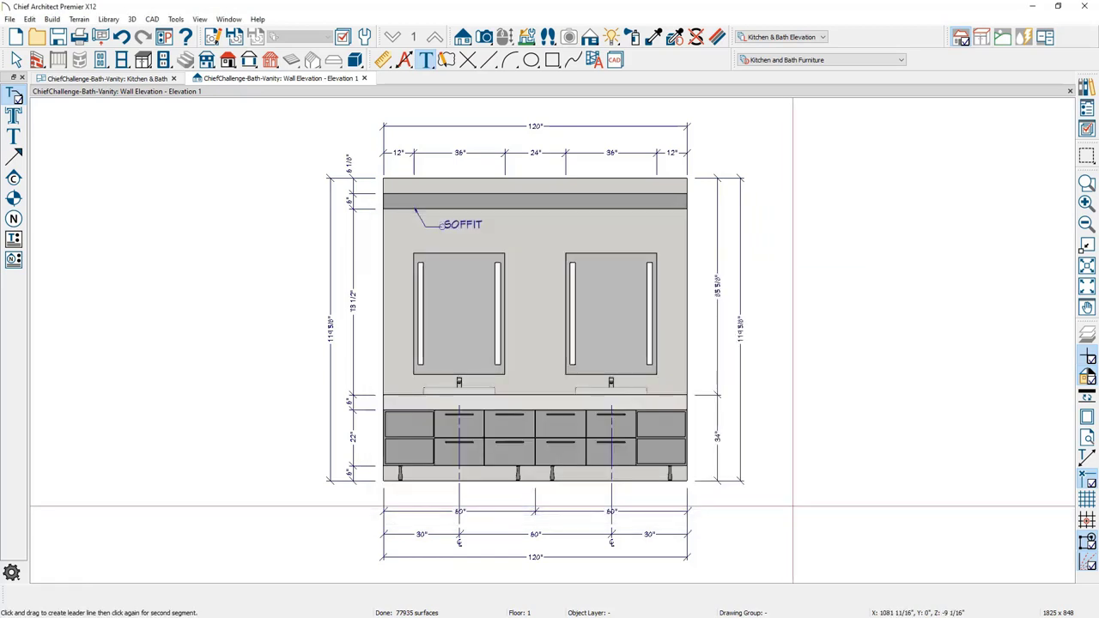
key("space")
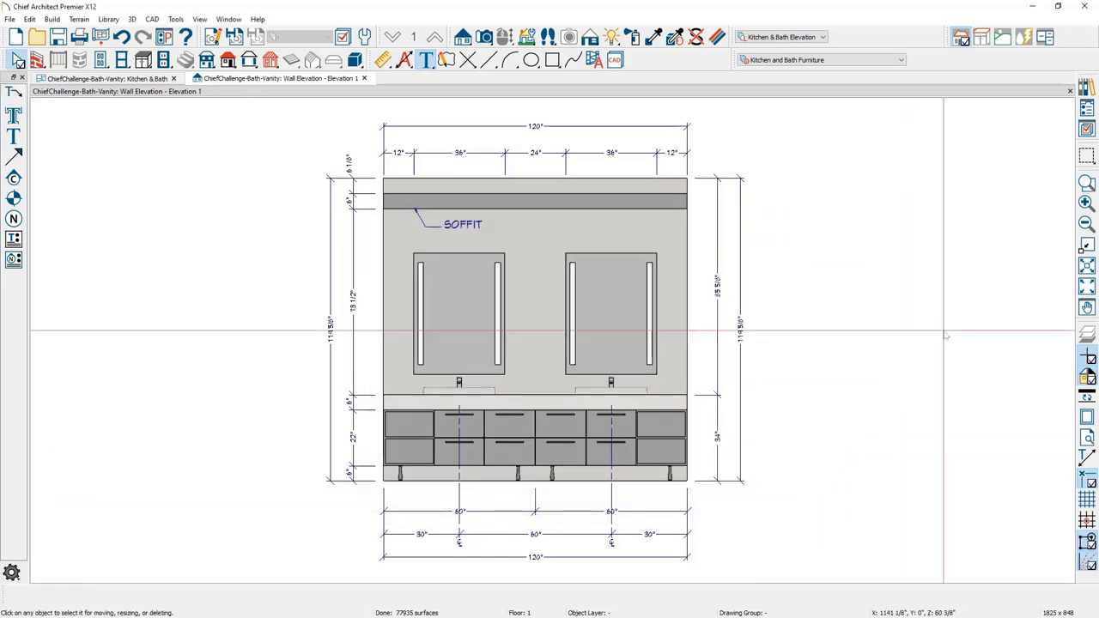
Find the Reflection Lines CAD block in the library and place it on both mirrors of the wall elevation.
left_click(1088, 86)
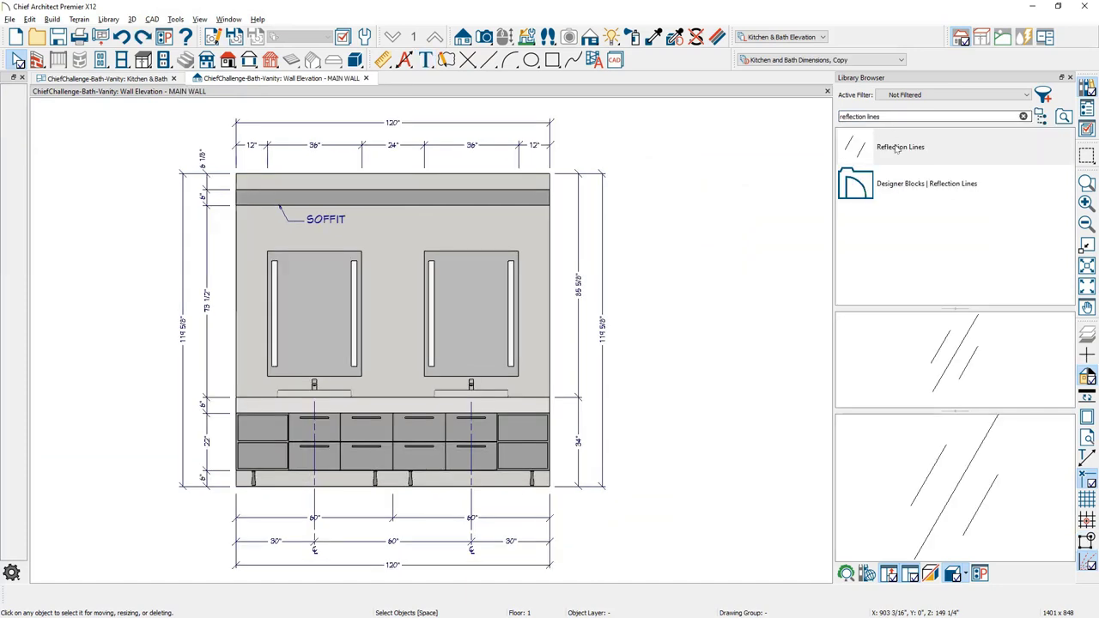
left_click(898, 148)
left_click(498, 269)
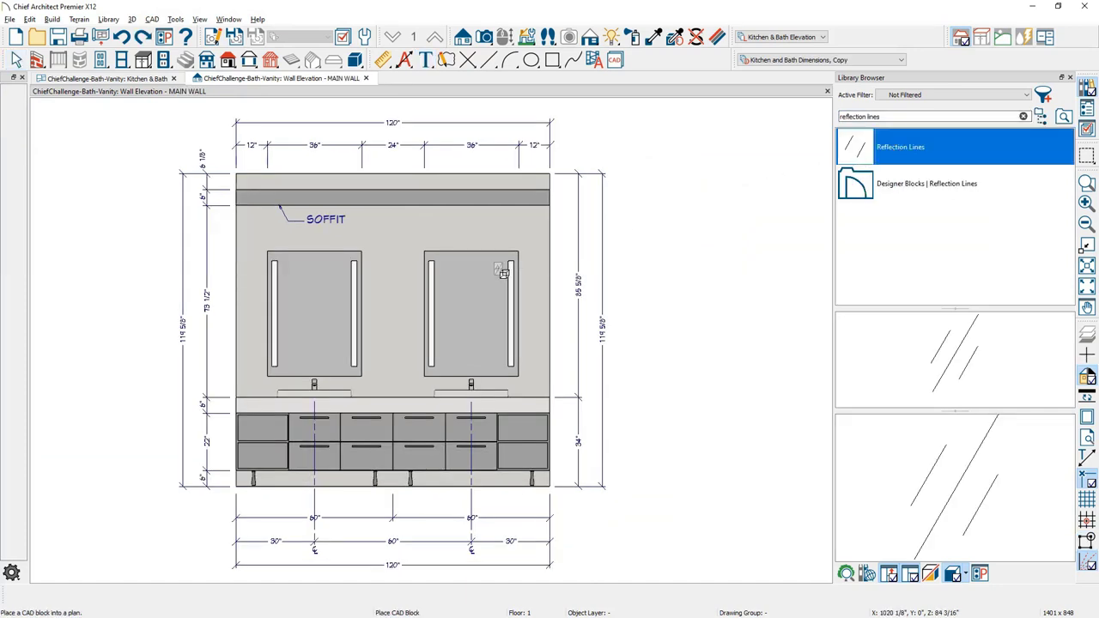
left_click(343, 272)
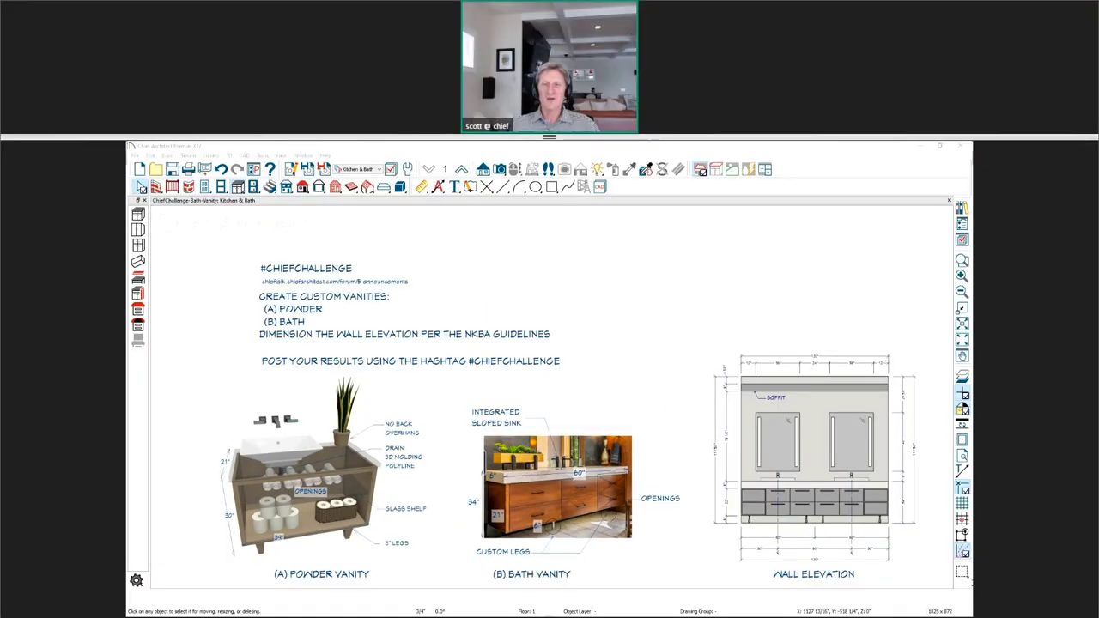
Switch to Windows Photo Viewer and advance from the Showers slide to the Questions slide.
key("alt+Tab")
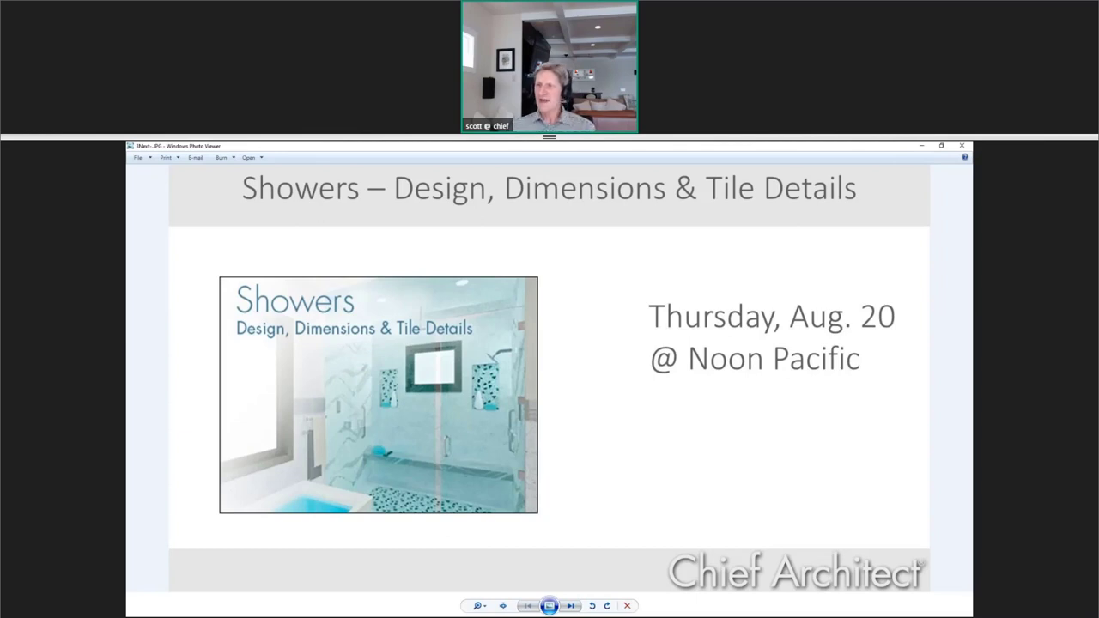
key("Right")
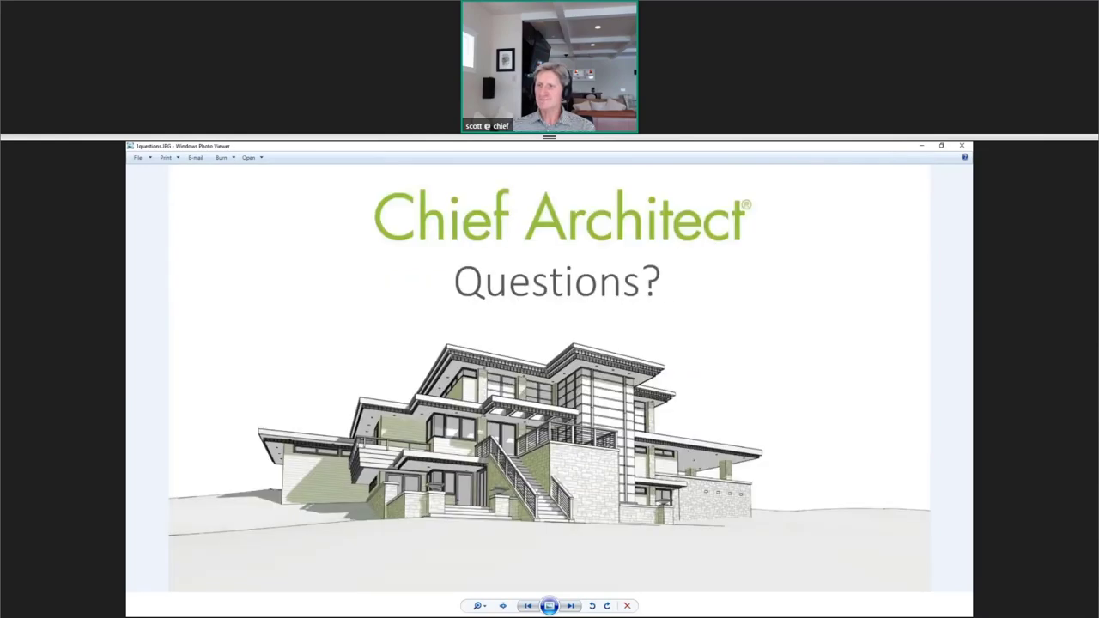
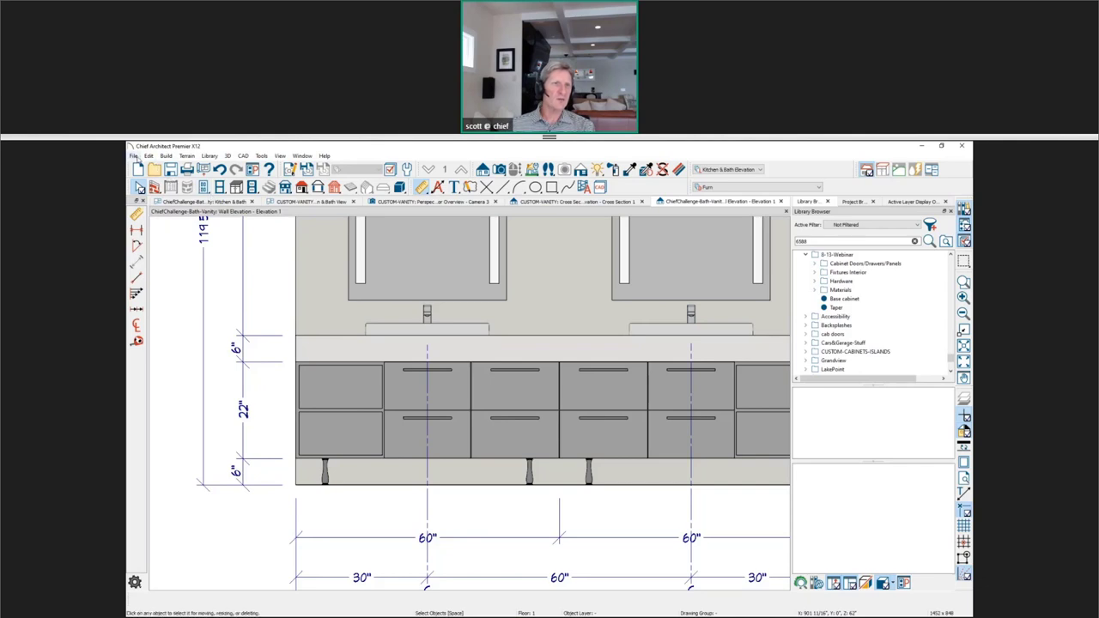
Create a new blank plan and place a base cabinet in it.
left_click(153, 170)
key("Escape")
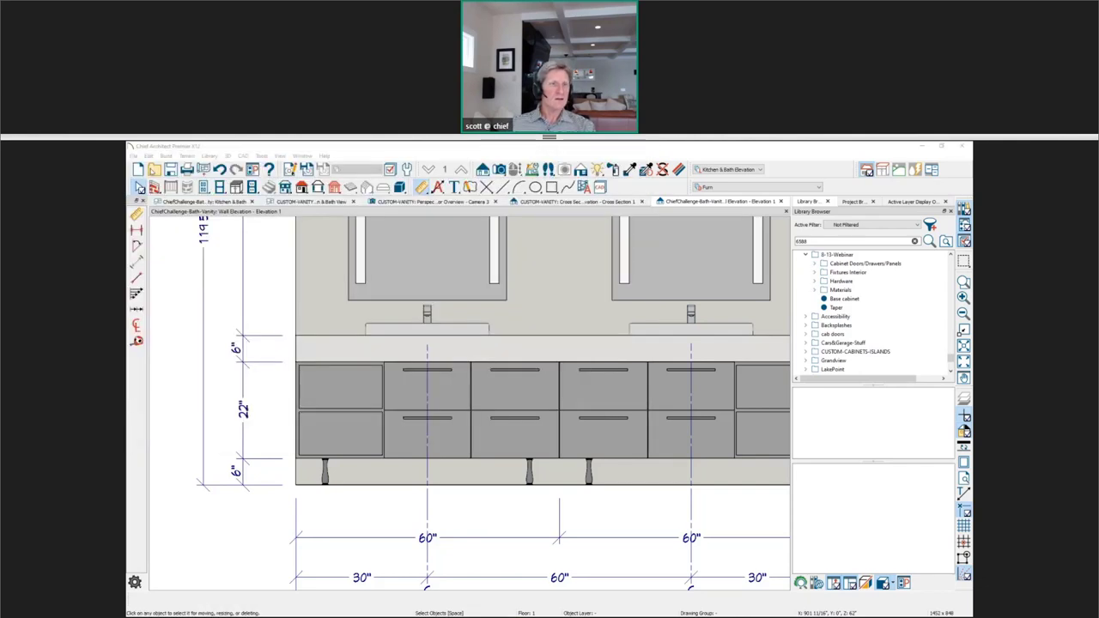
left_click(138, 170)
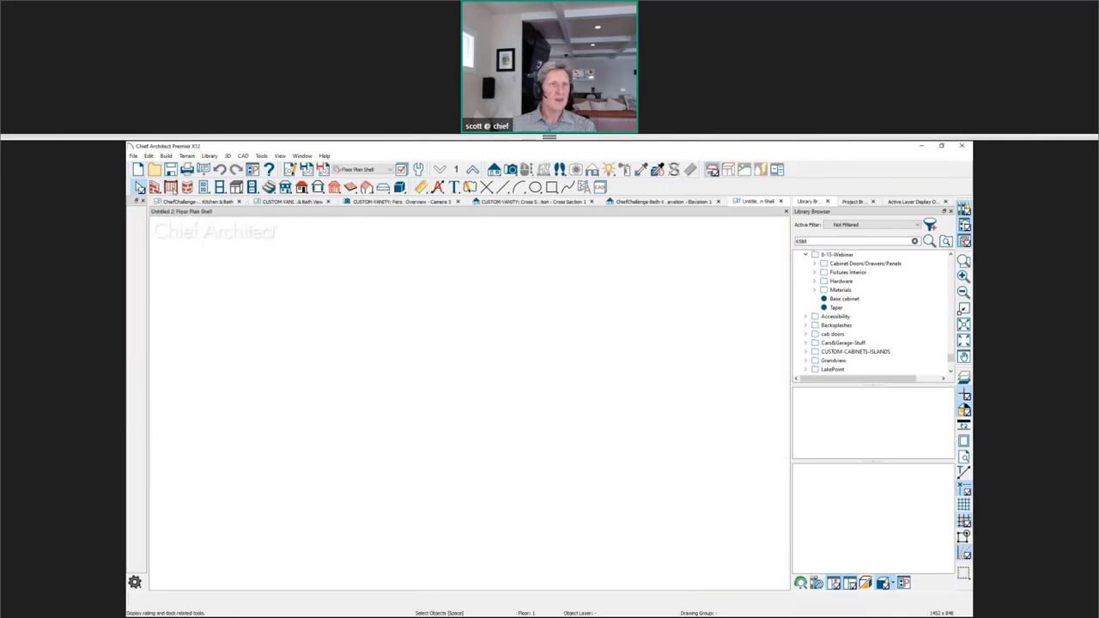
left_click(237, 188)
left_click(277, 366)
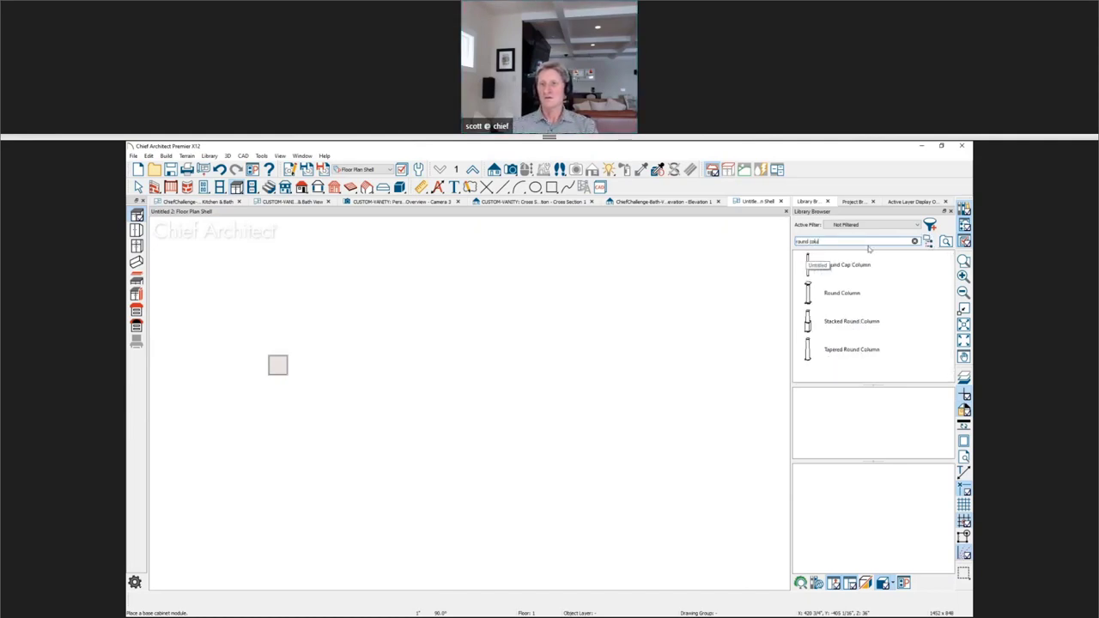
Place a Tapered Round Column from the library beside the base cabinet and turn on display of the Millwork layer.
left_click(847, 323)
left_click(848, 349)
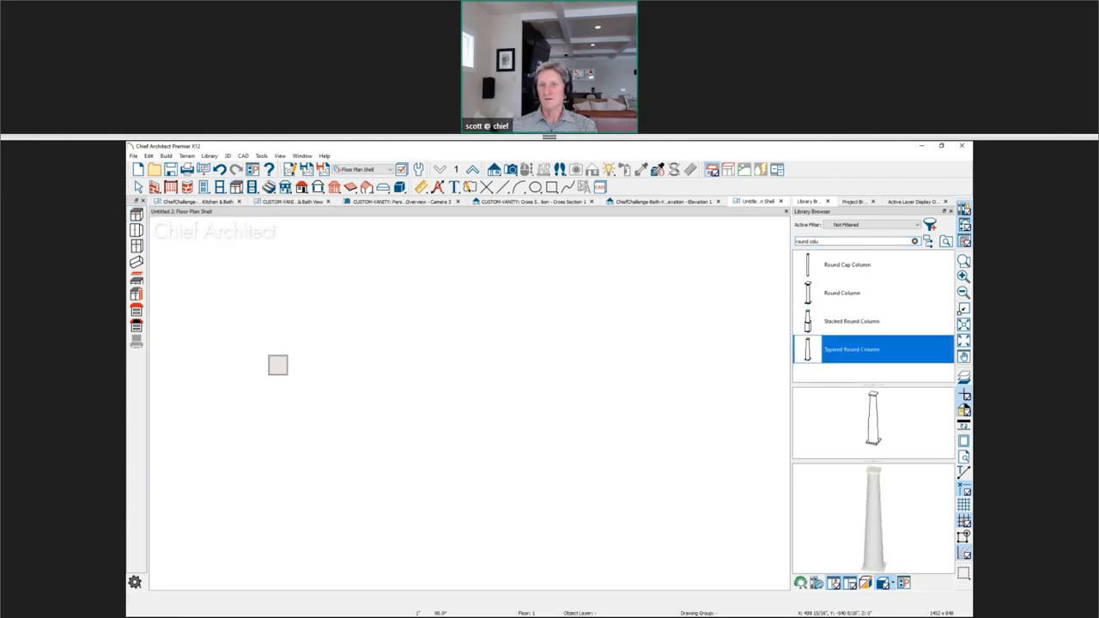
left_click(360, 371)
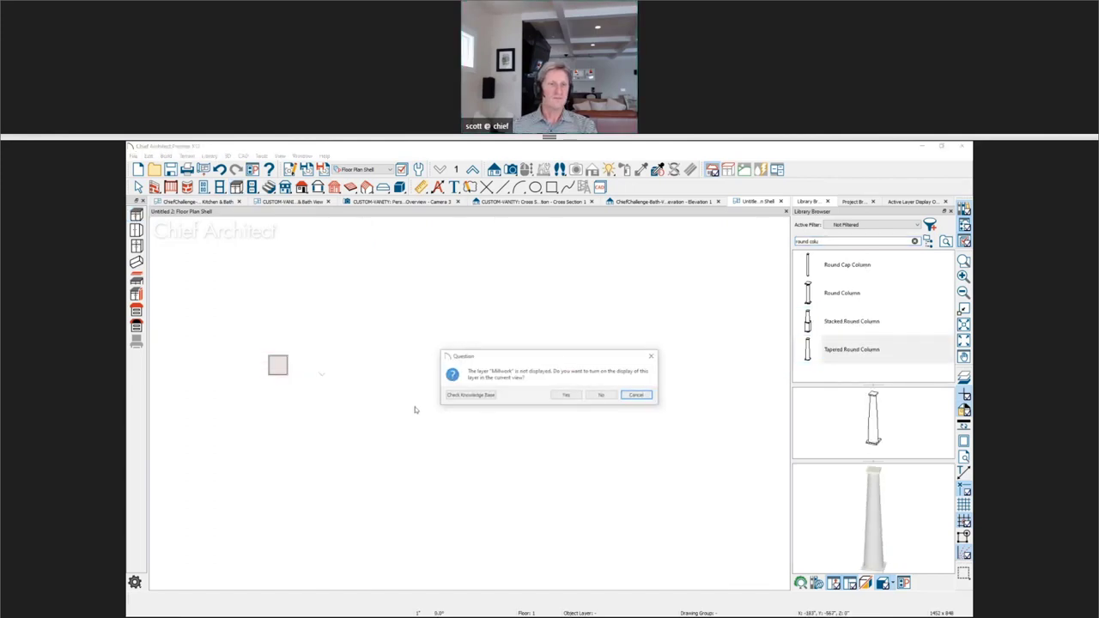
left_click(566, 396)
Extend the base cabinet's countertop on the side facing the column to form an overhang.
scroll(269, 417, "up", 4)
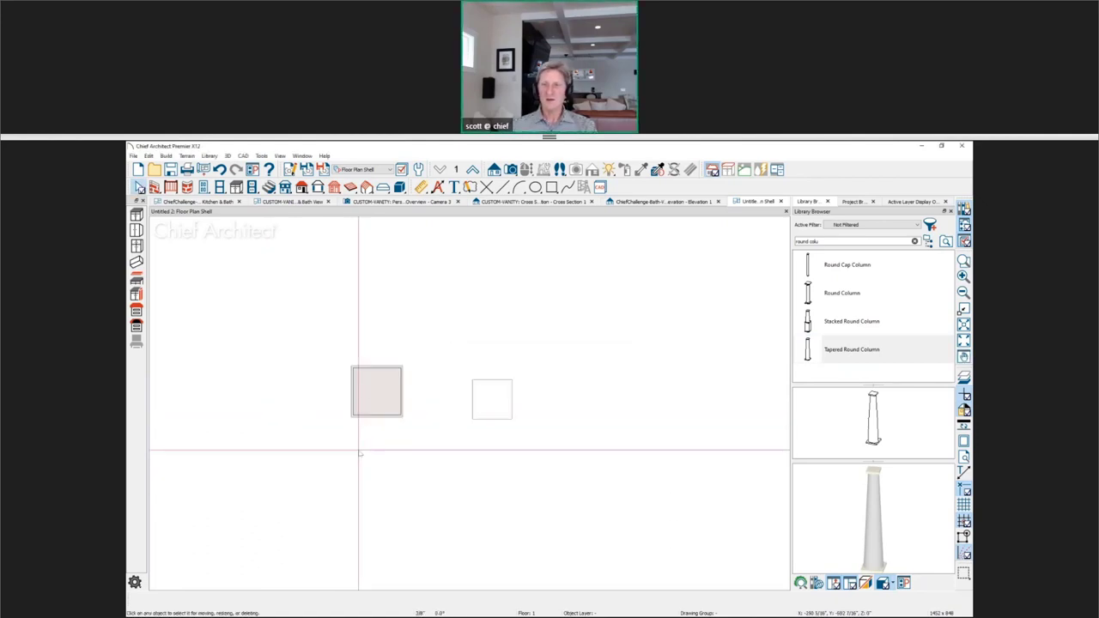
scroll(361, 448, "up", 2)
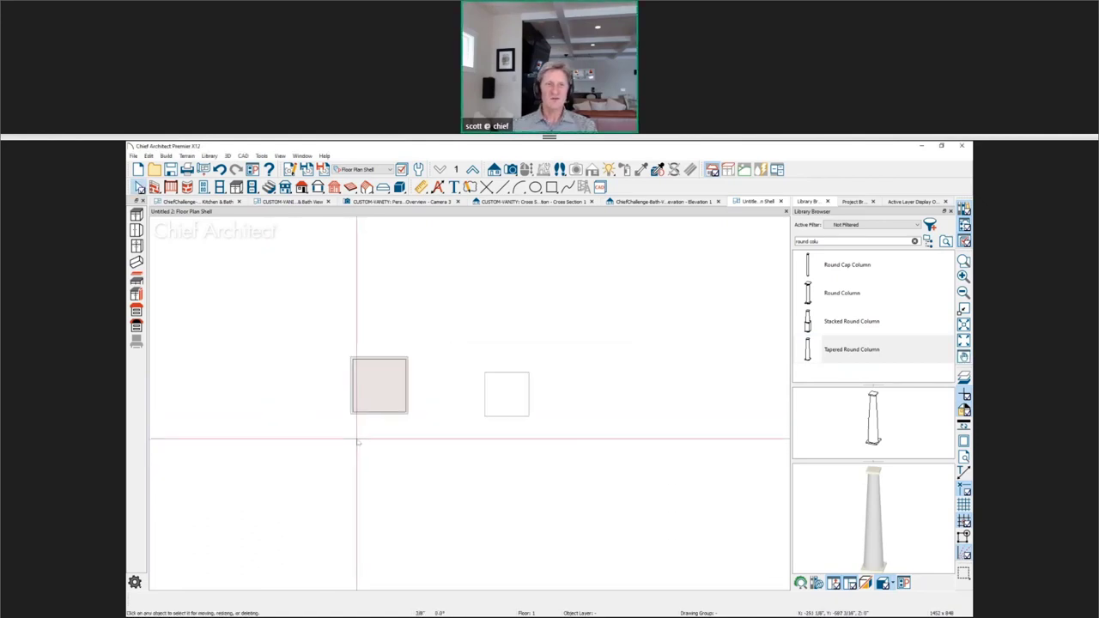
left_click(391, 406)
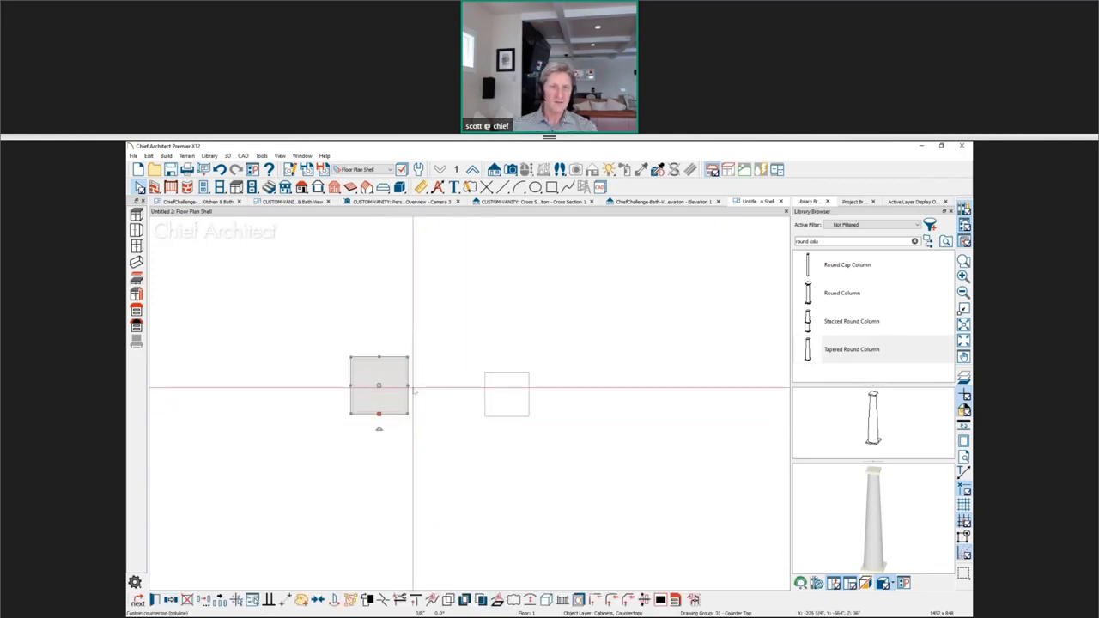
left_click_drag(409, 385, 443, 386)
Move the tapered column close to the end of the extended countertop.
scroll(501, 398, "up", 3)
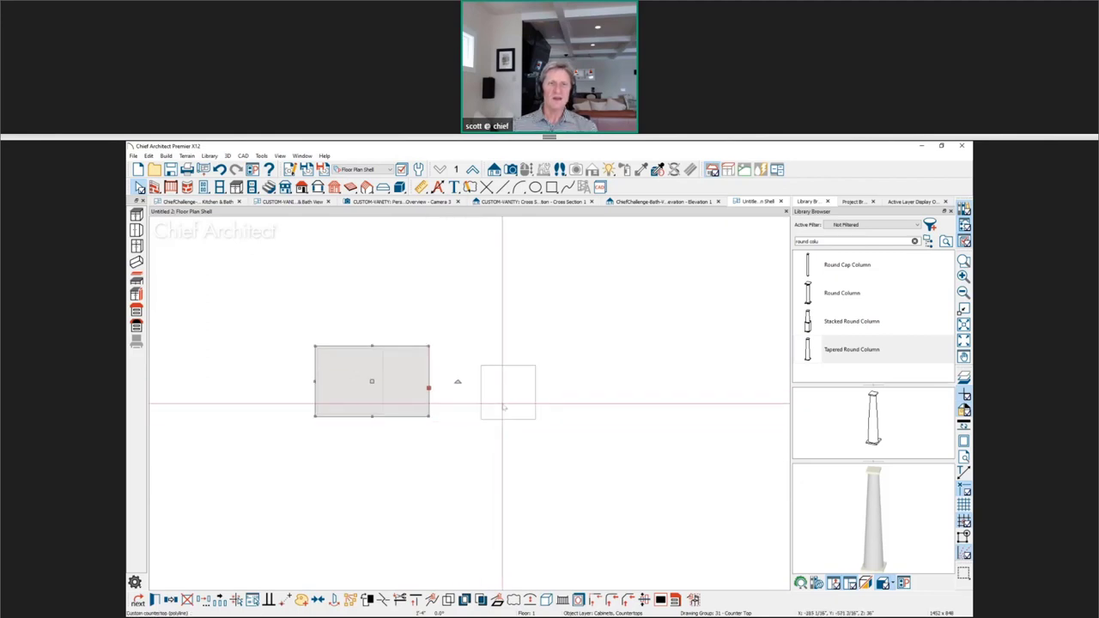
left_click(508, 391)
left_click_drag(509, 391, 453, 384)
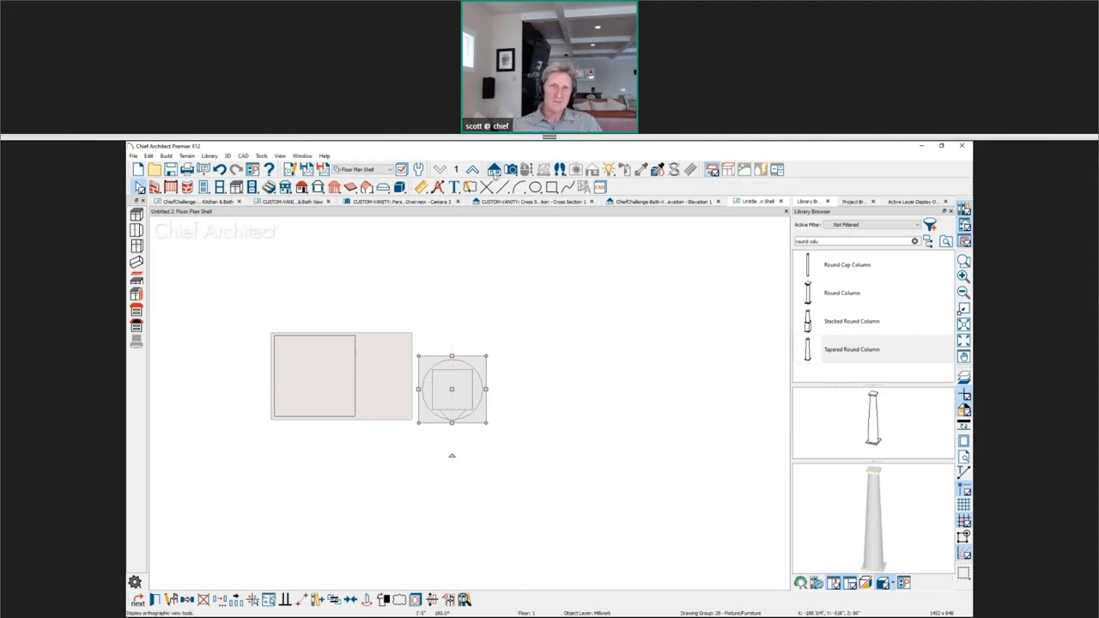
Create a cross section/elevation view of the column and cabinet and display it with the Section View K&B layer set.
key("F5")
left_click_drag(474, 505, 471, 302)
scroll(503, 368, "down", 3)
left_click(768, 171)
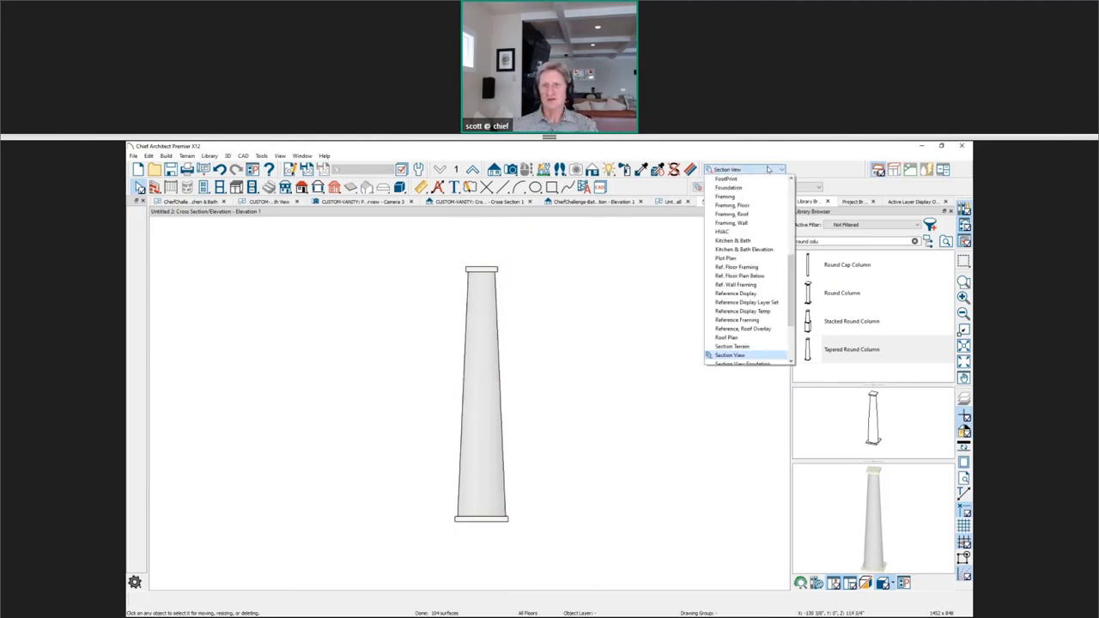
scroll(747, 275, "down", 2)
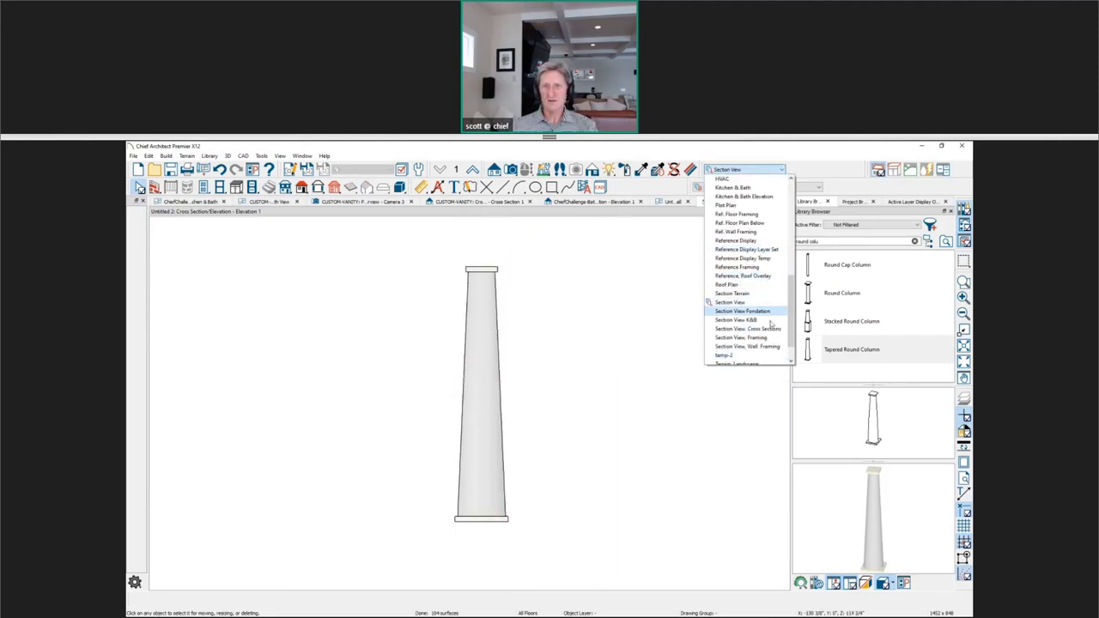
scroll(768, 322, "down", 1)
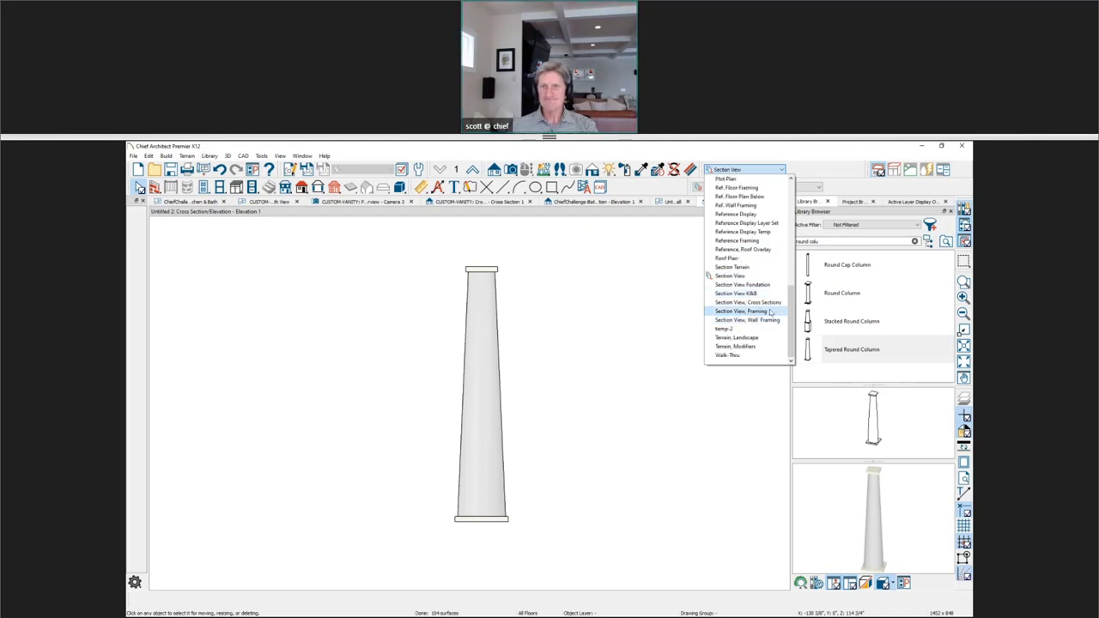
left_click(739, 294)
Set the tapered column's height to 34 1/2" with its aspect ratio retained.
scroll(369, 477, "up", 2)
scroll(370, 481, "down", 2)
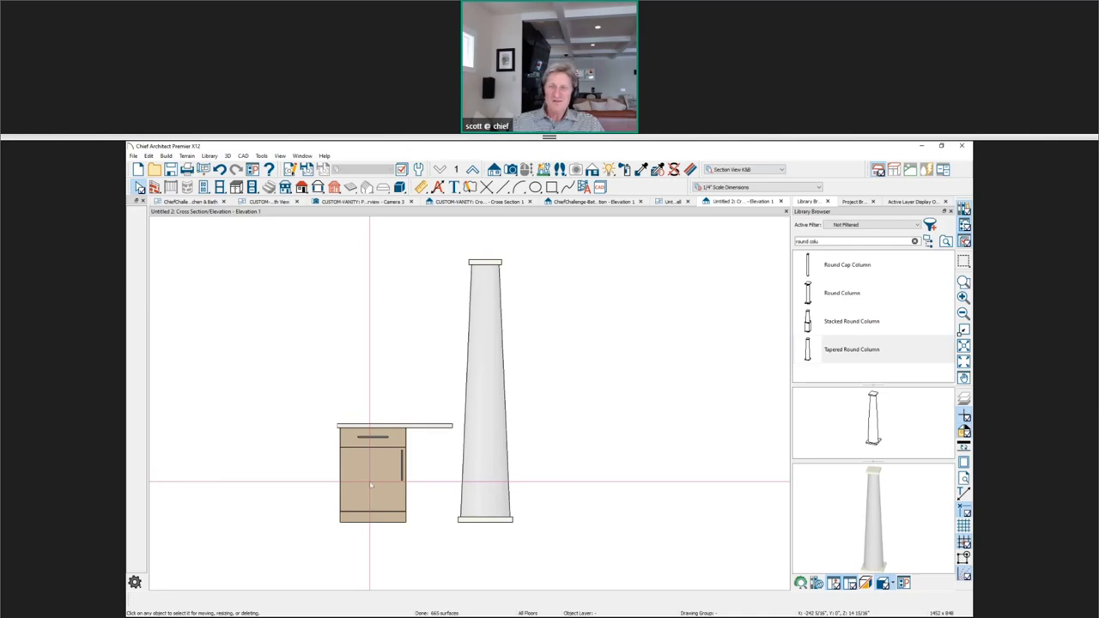
left_click(479, 456)
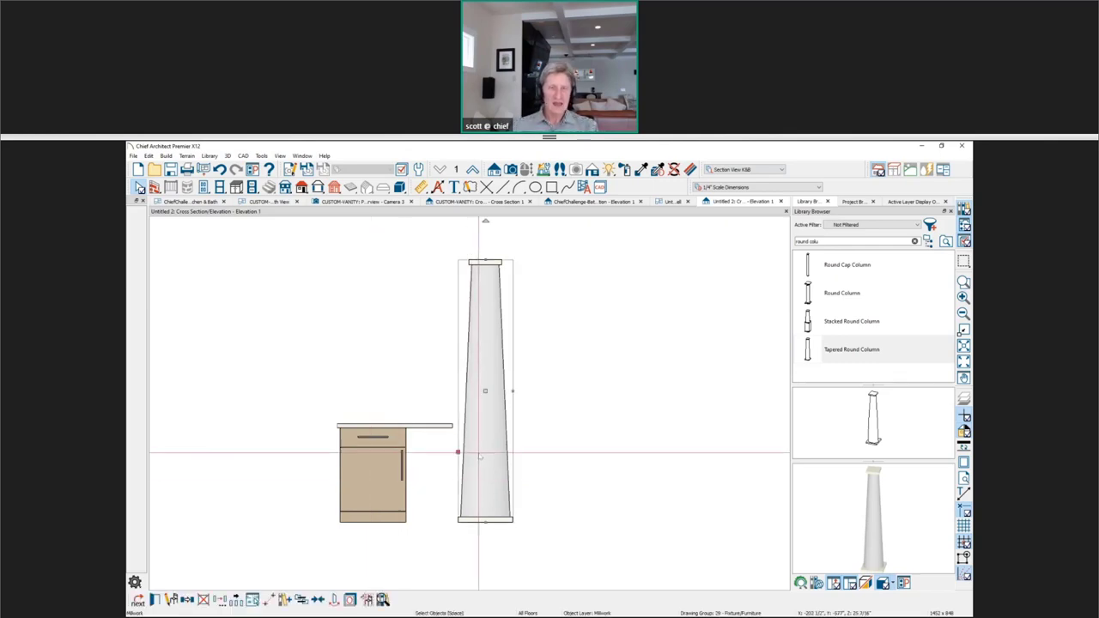
double_click(479, 456)
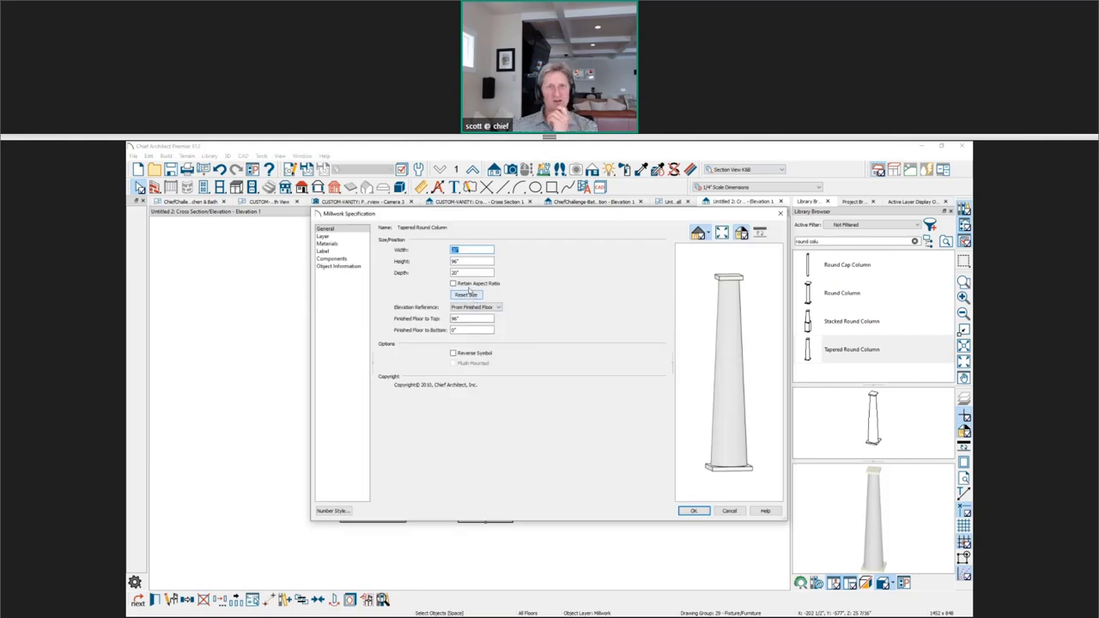
left_click(471, 284)
left_click_drag(472, 219, 505, 240)
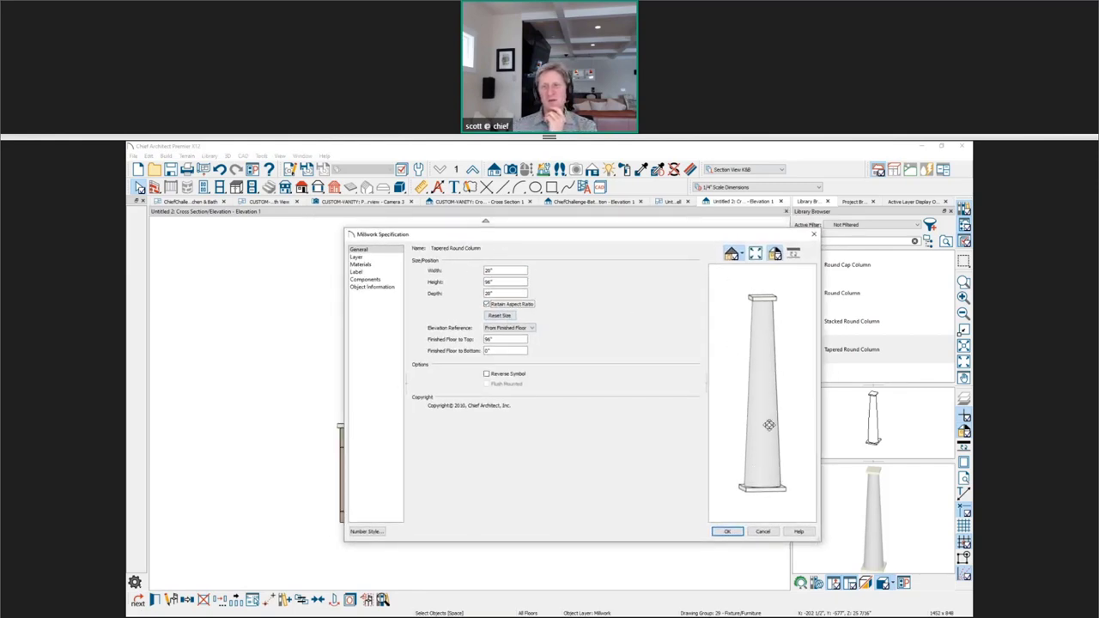
left_click(503, 286)
double_click(503, 282)
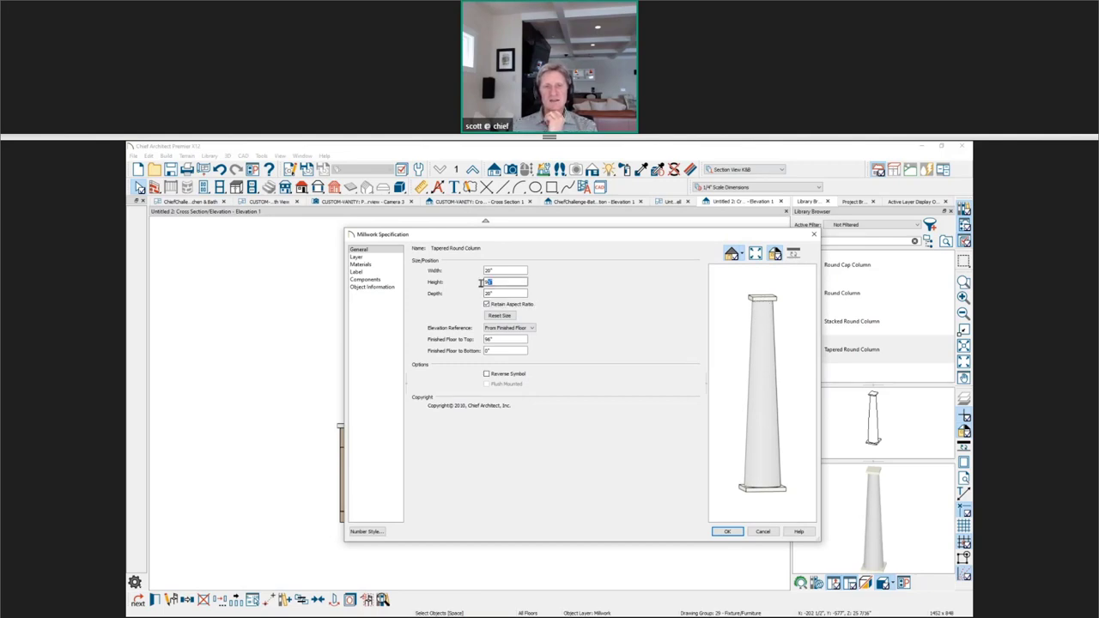
type("1")
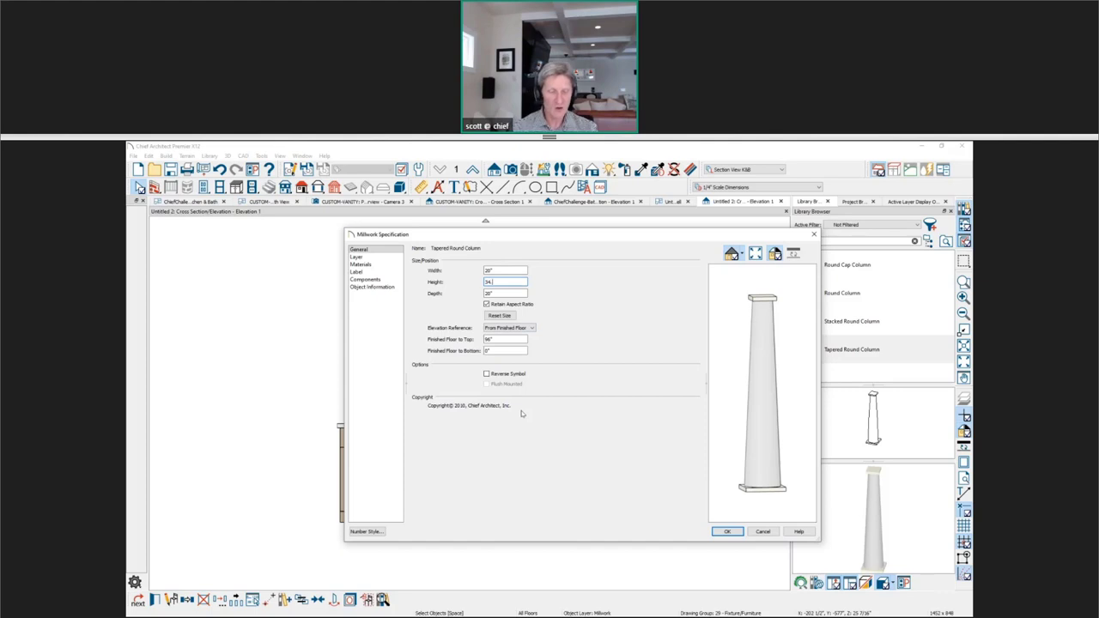
type("4.5")
key("Tab")
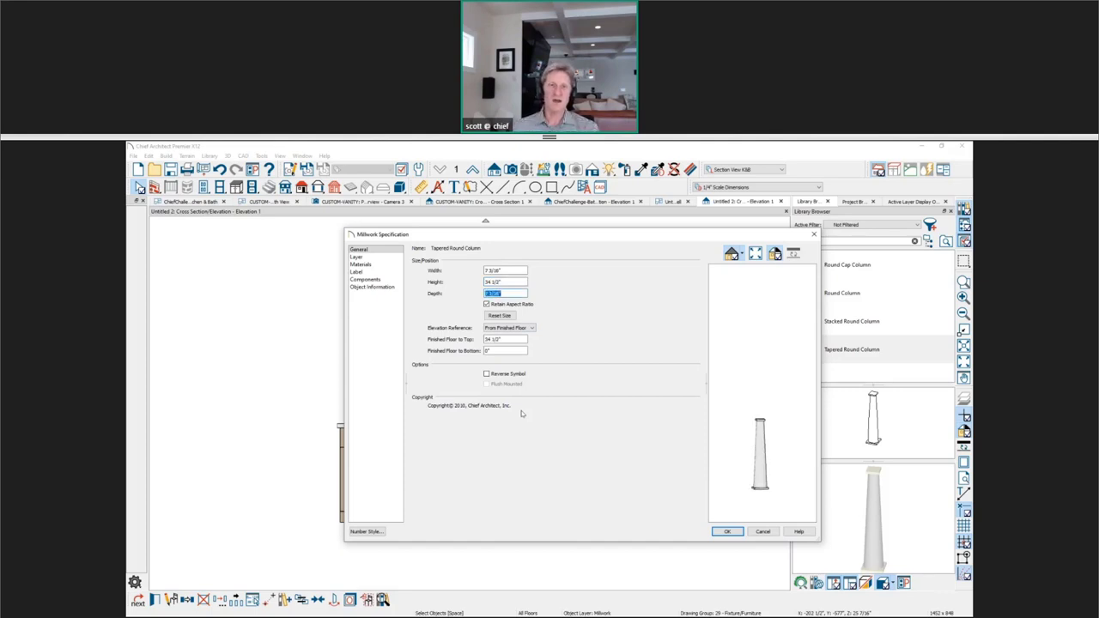
left_click(727, 532)
Move the column under the countertop overhang, close to the overhang's outer end.
scroll(410, 503, "up", 3)
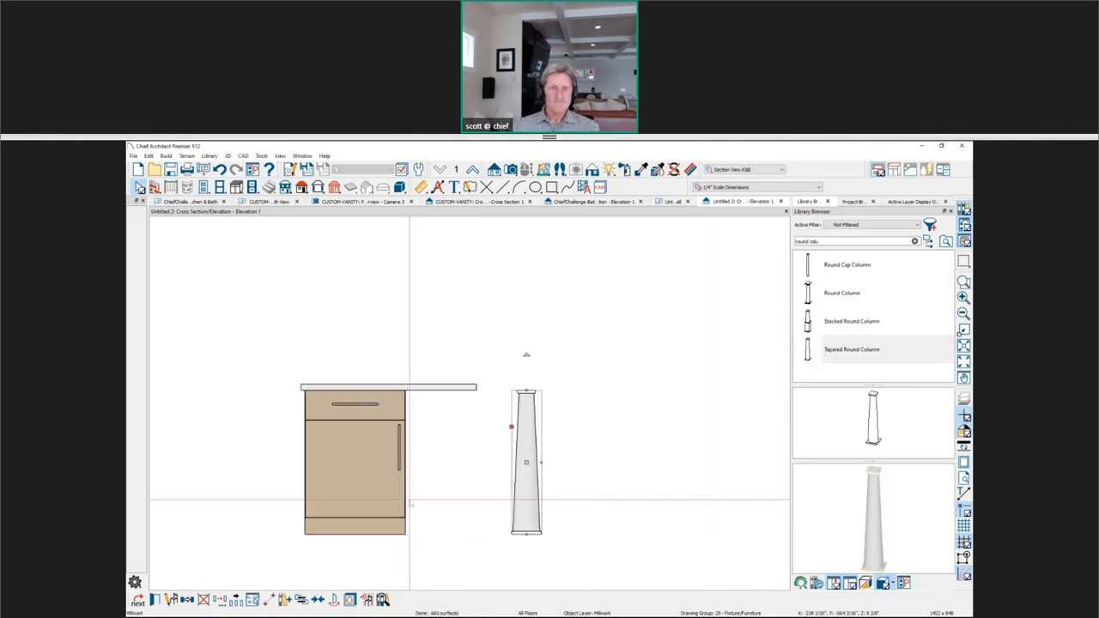
left_click_drag(526, 461, 431, 456)
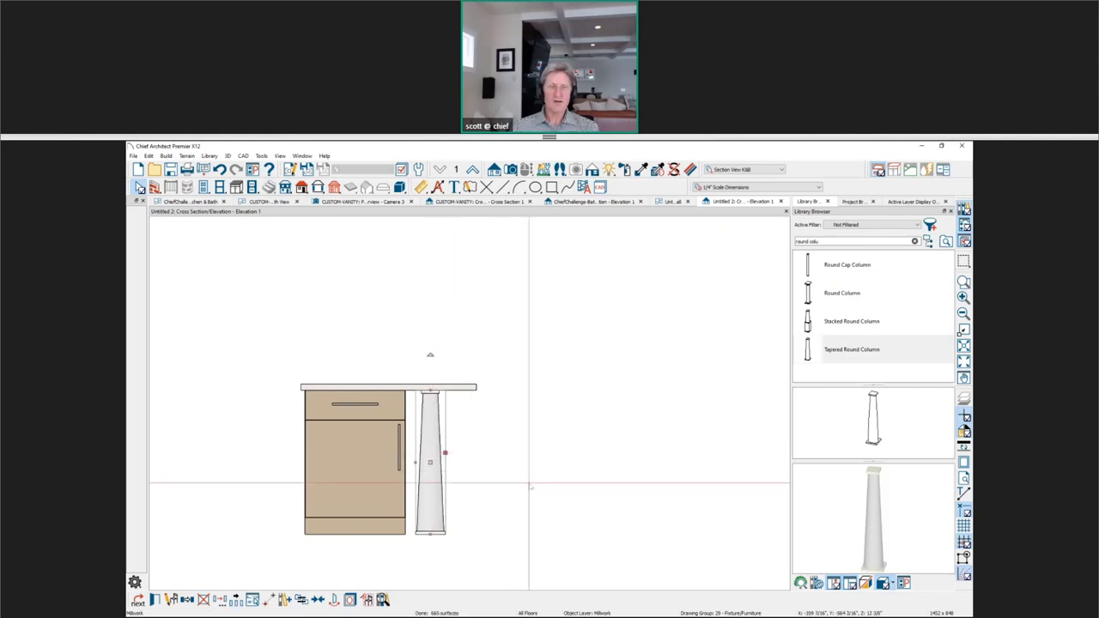
left_click(541, 492)
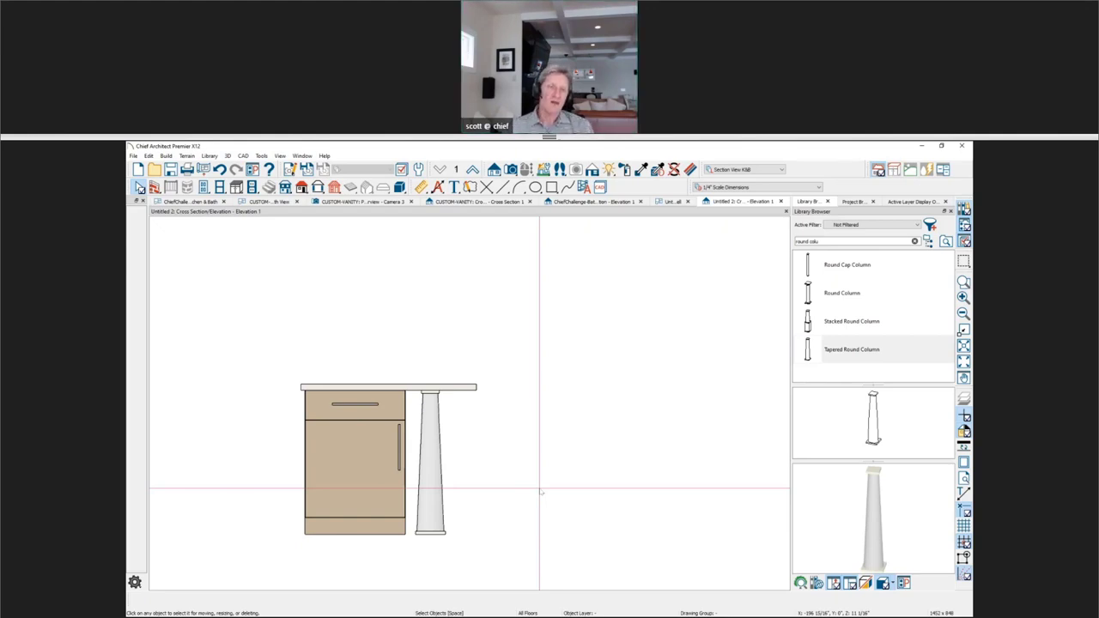
scroll(256, 537, "up", 2)
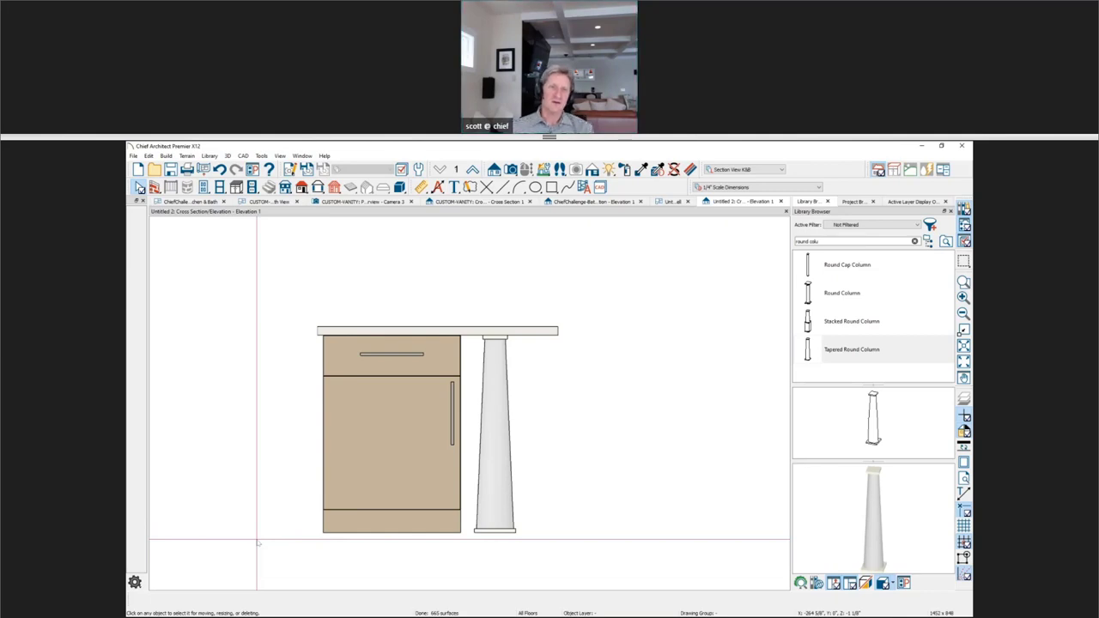
left_click(506, 461)
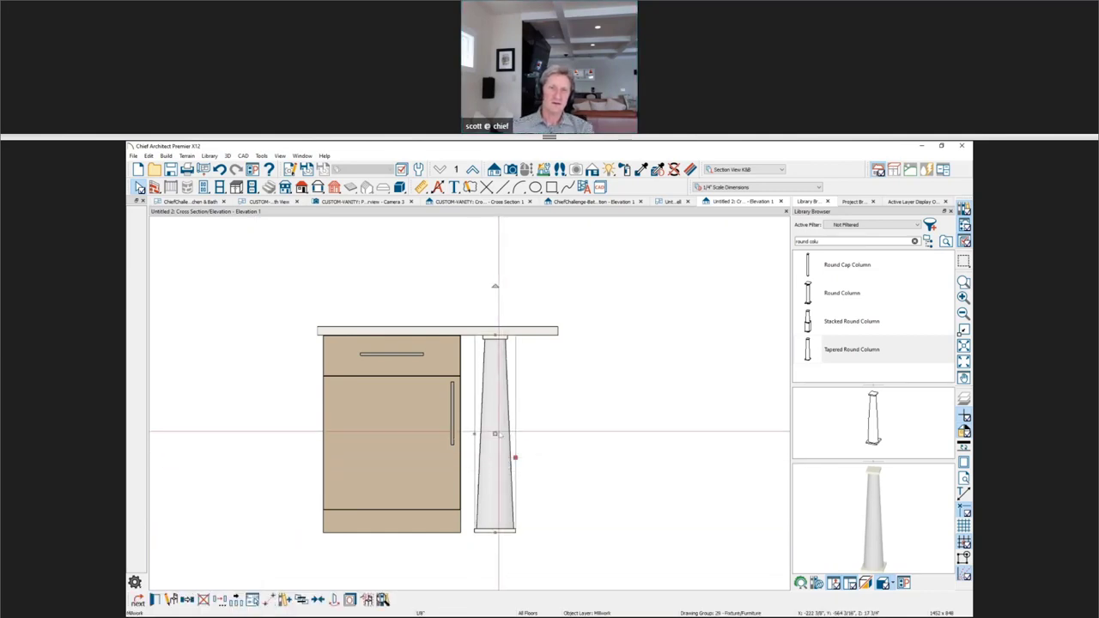
left_click_drag(517, 434, 529, 434)
key("Escape")
left_click(167, 156)
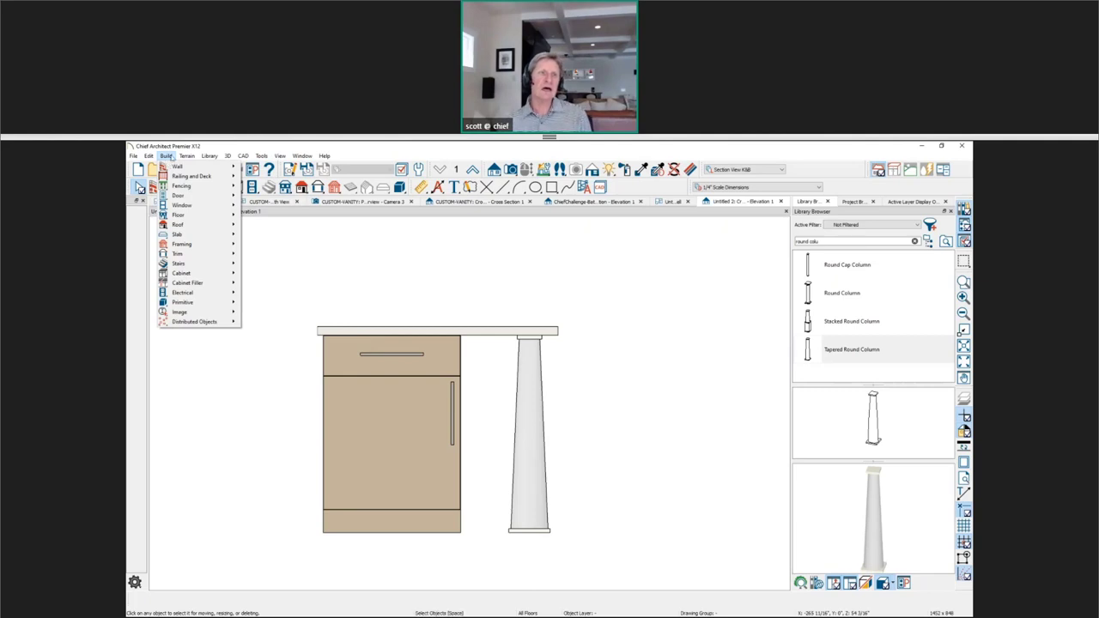
mouse_move(208, 284)
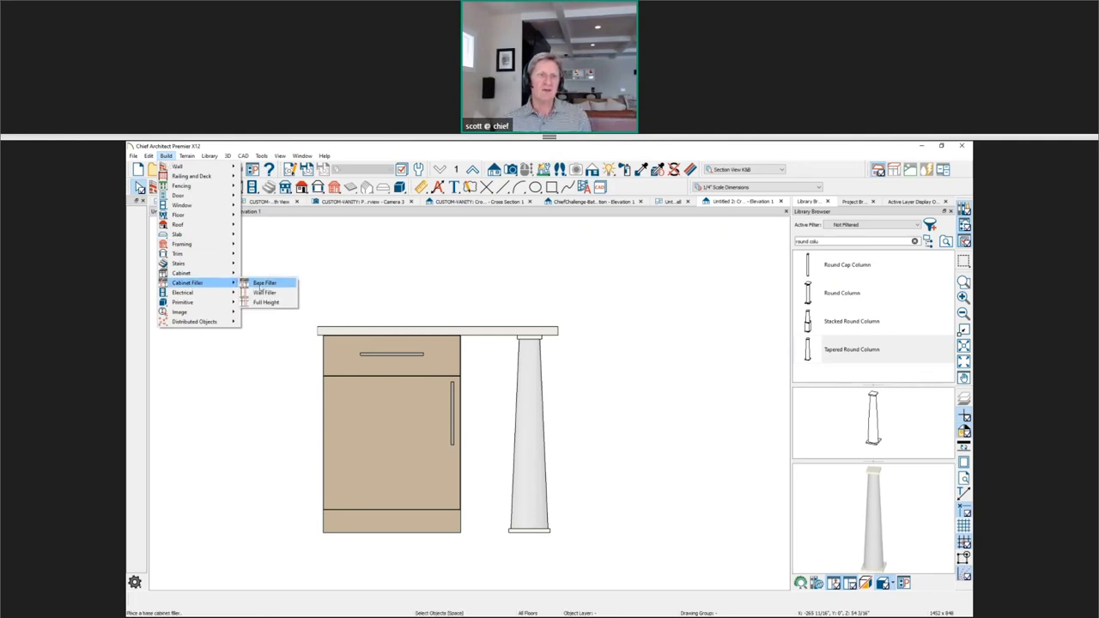
left_click(262, 283)
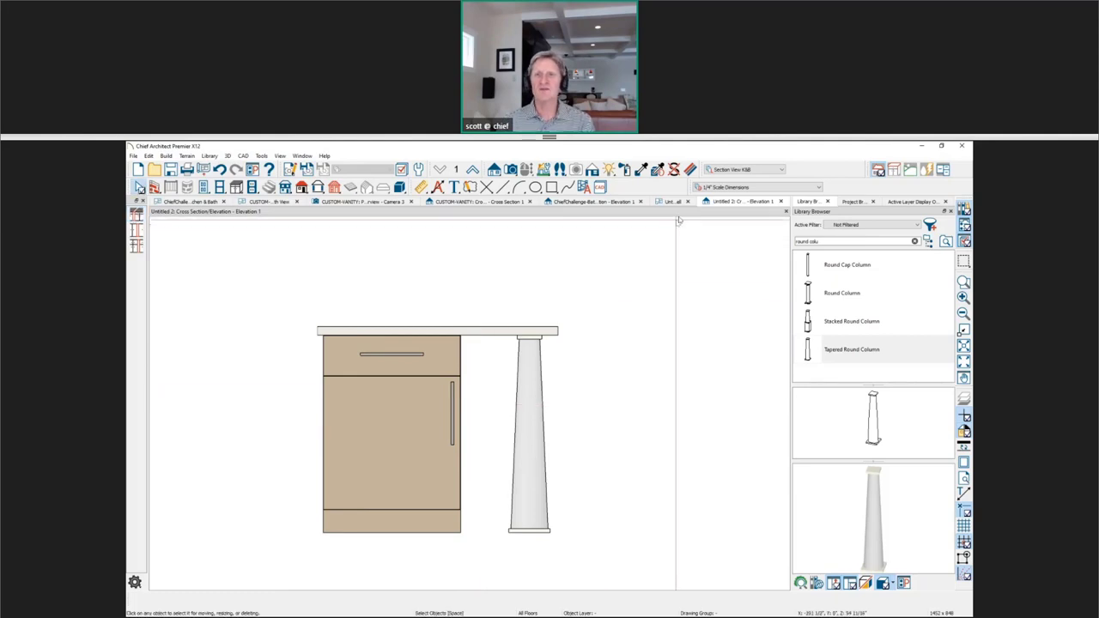
Place a base cabinet filler in the floor plan against the cabinet's side, under the countertop overhang.
left_click(672, 202)
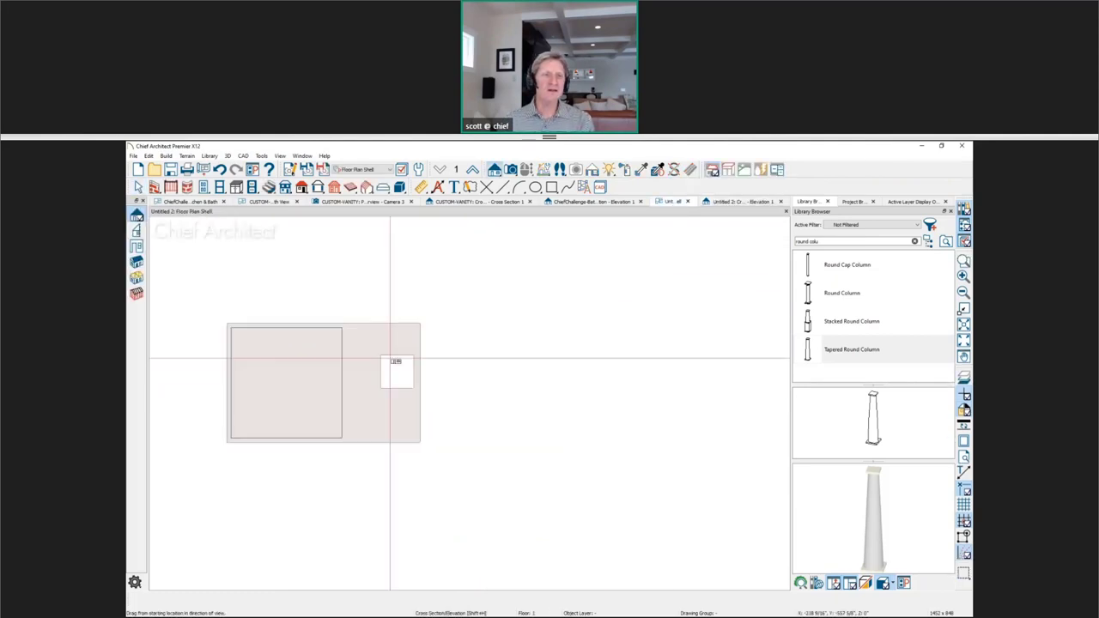
left_click(166, 155)
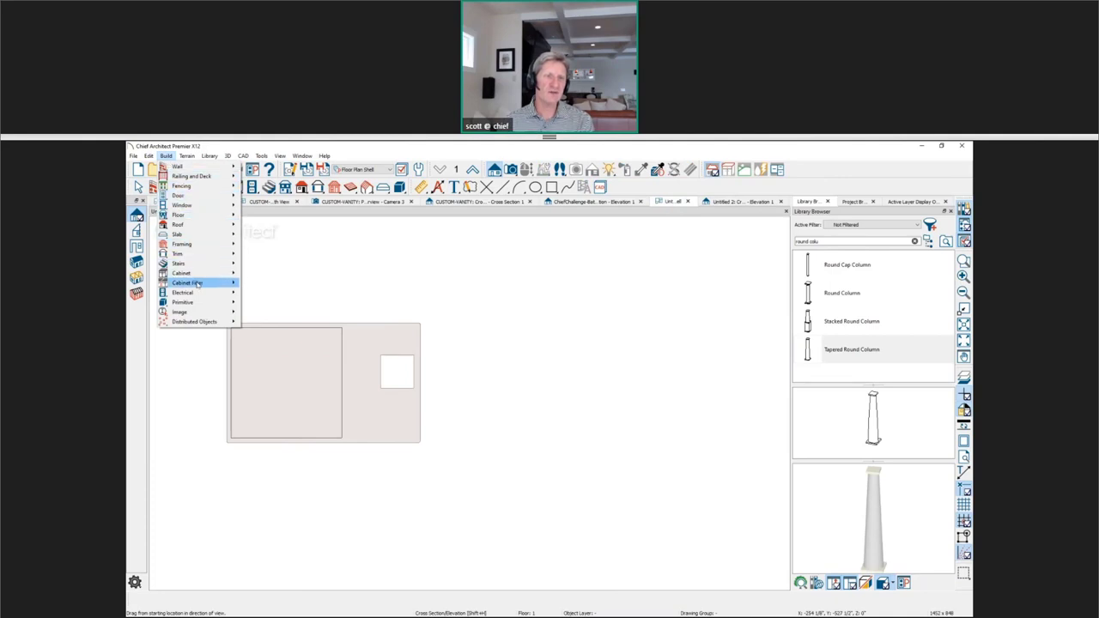
mouse_move(197, 284)
left_click(265, 283)
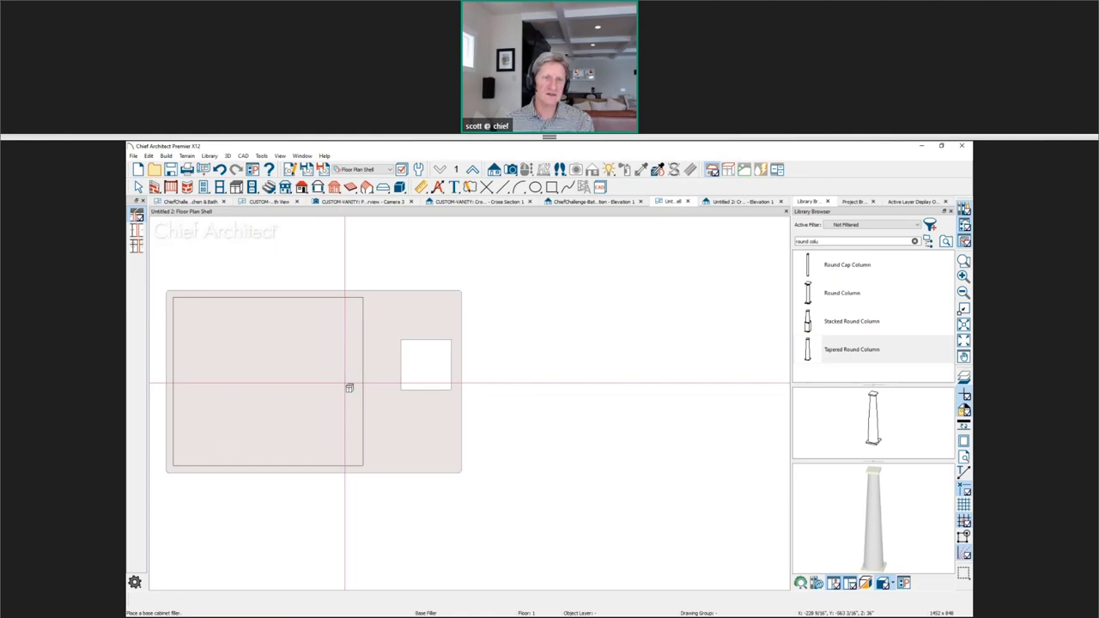
key("space")
scroll(360, 437, "up", 1)
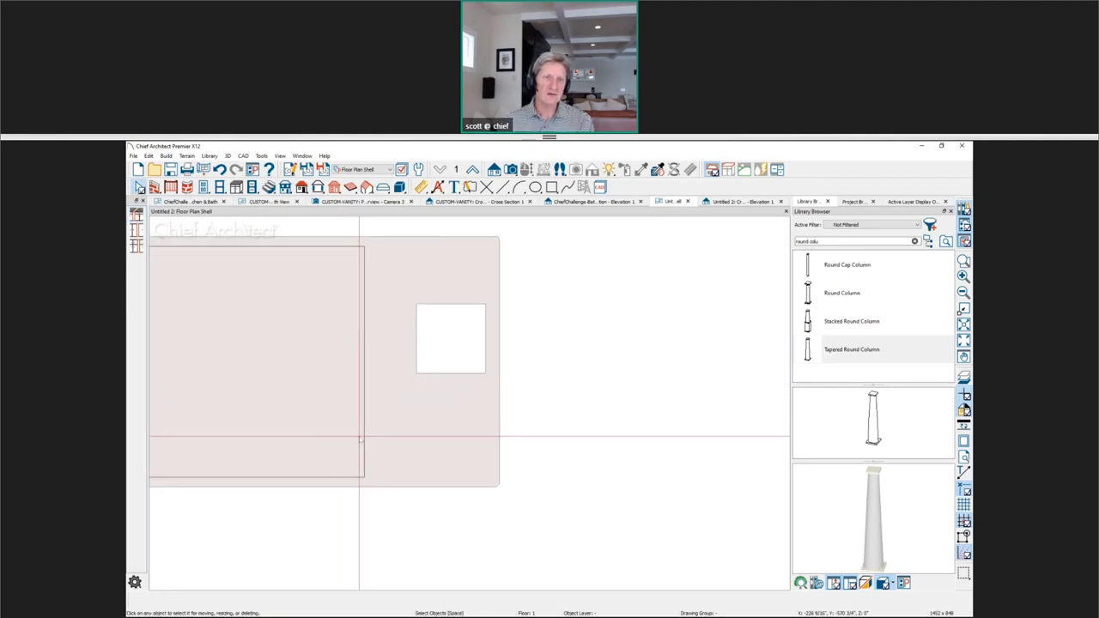
Turn off the Filler and Toe Kick options of the new filler so that it becomes a plain base cabinet.
left_click(359, 436)
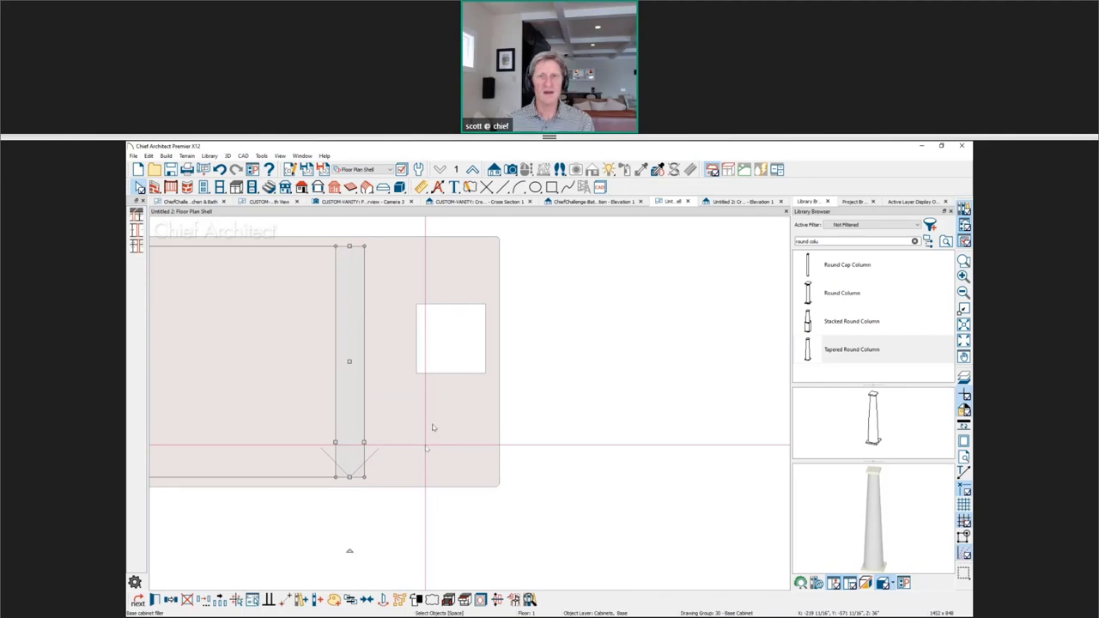
key("ctrl+e")
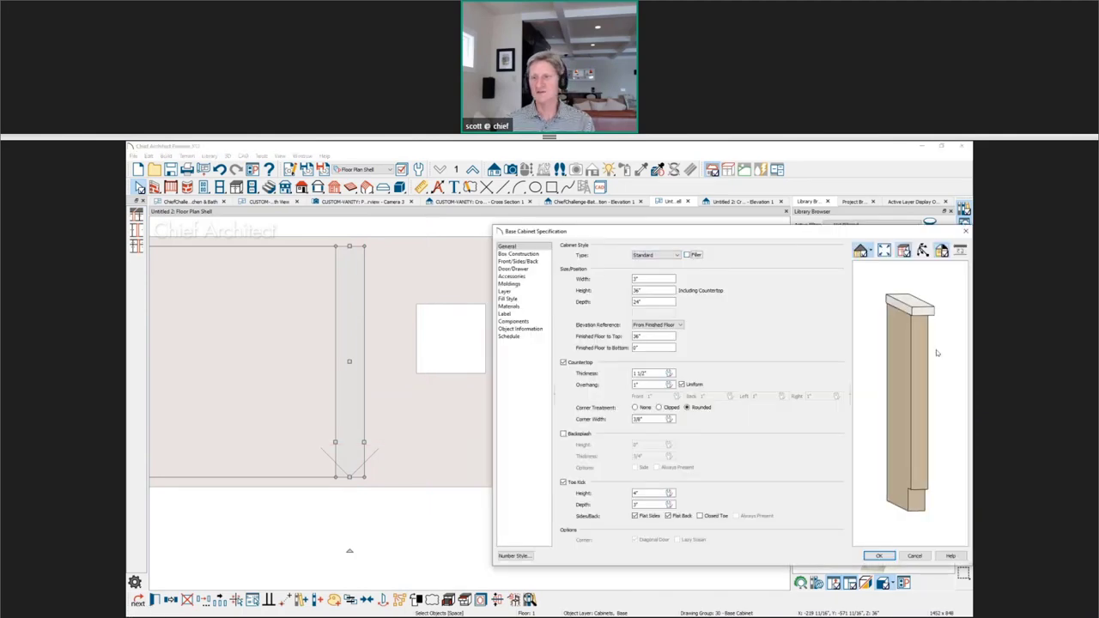
left_click(922, 249)
left_click_drag(945, 358, 923, 350)
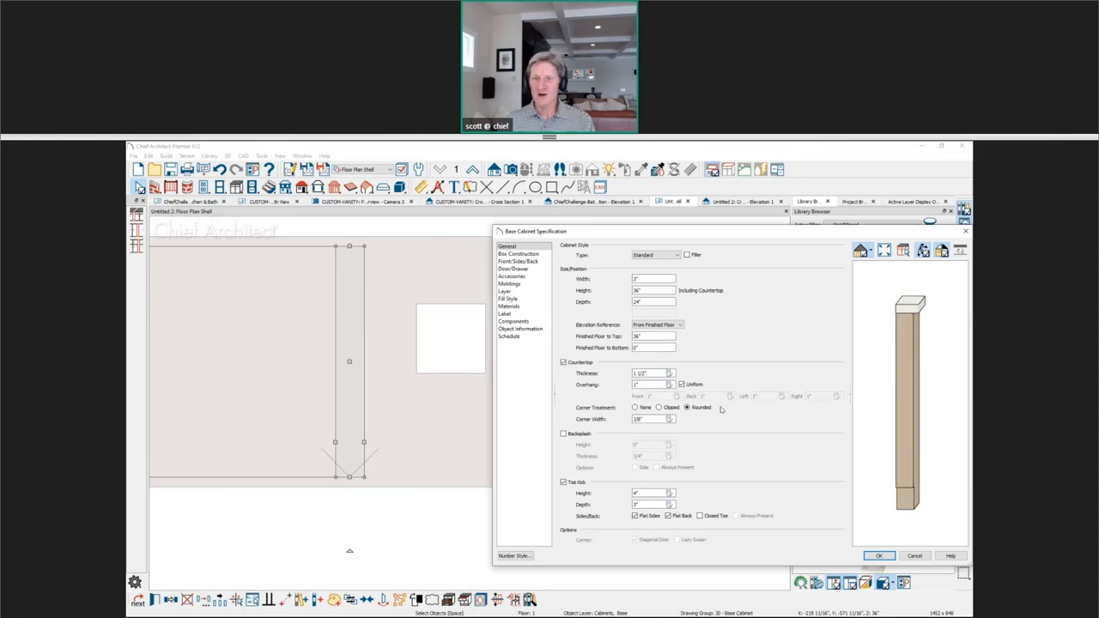
left_click(564, 481)
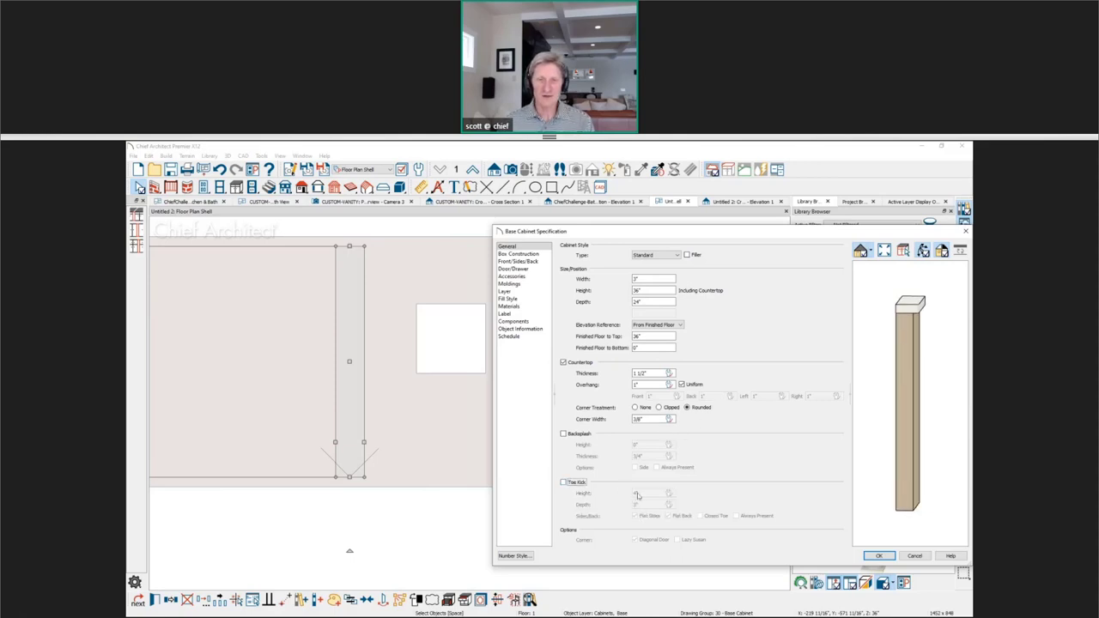
left_click(879, 556)
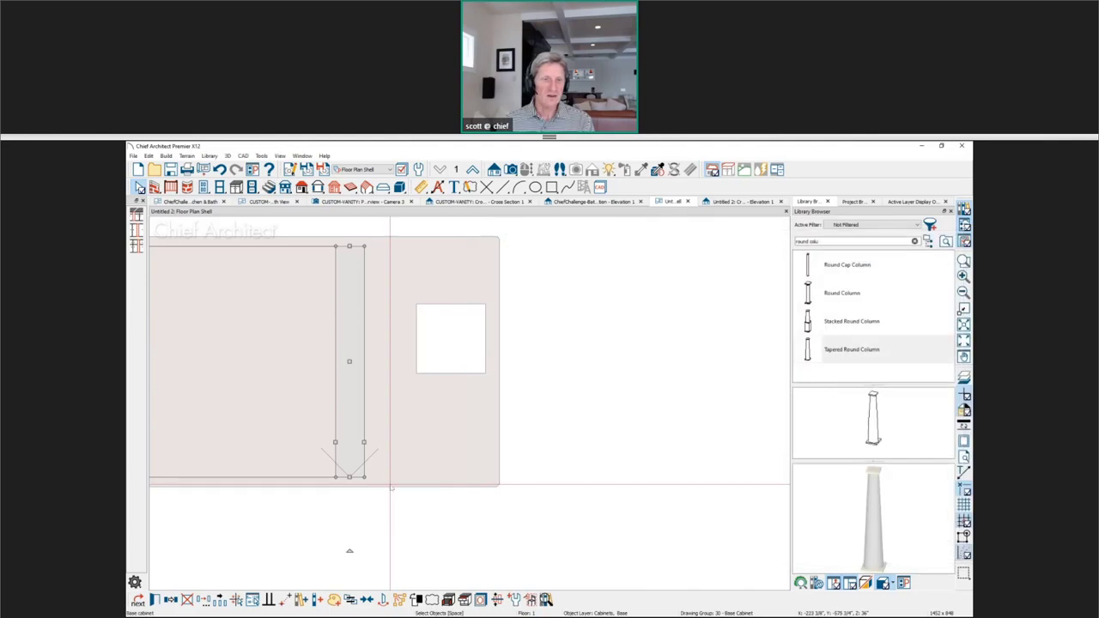
Shorten the filler at its front and widen it outward to leave a corner notch, and move the tapered column to that corner.
left_click_drag(349, 477, 352, 448)
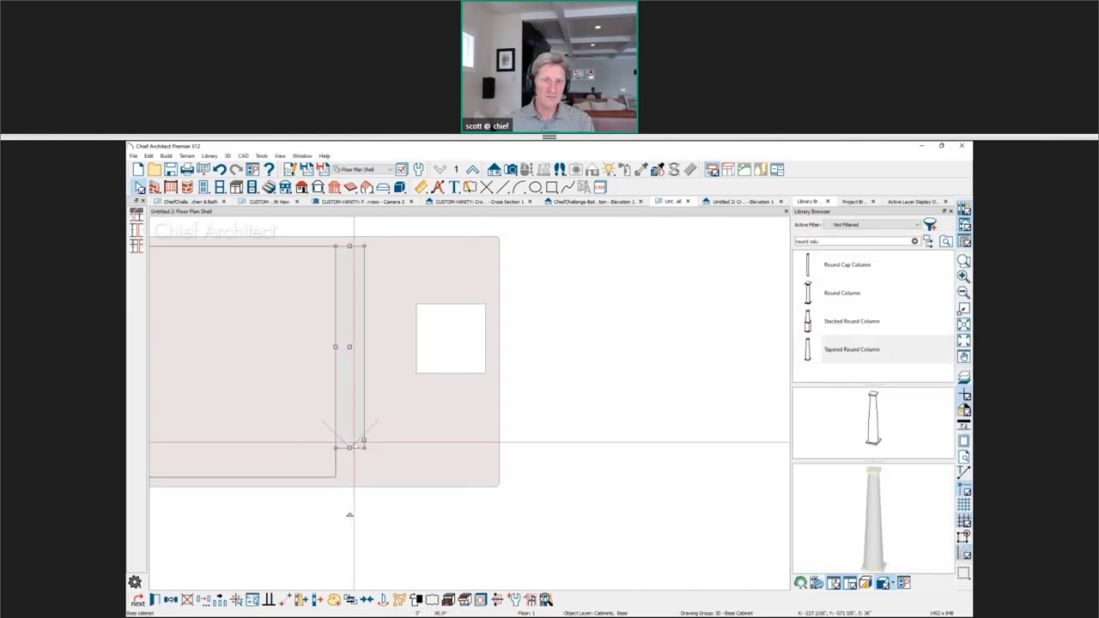
left_click_drag(363, 348, 409, 478)
left_click(451, 342)
key("ctrl+z")
key("ctrl+z")
key("ctrl+z")
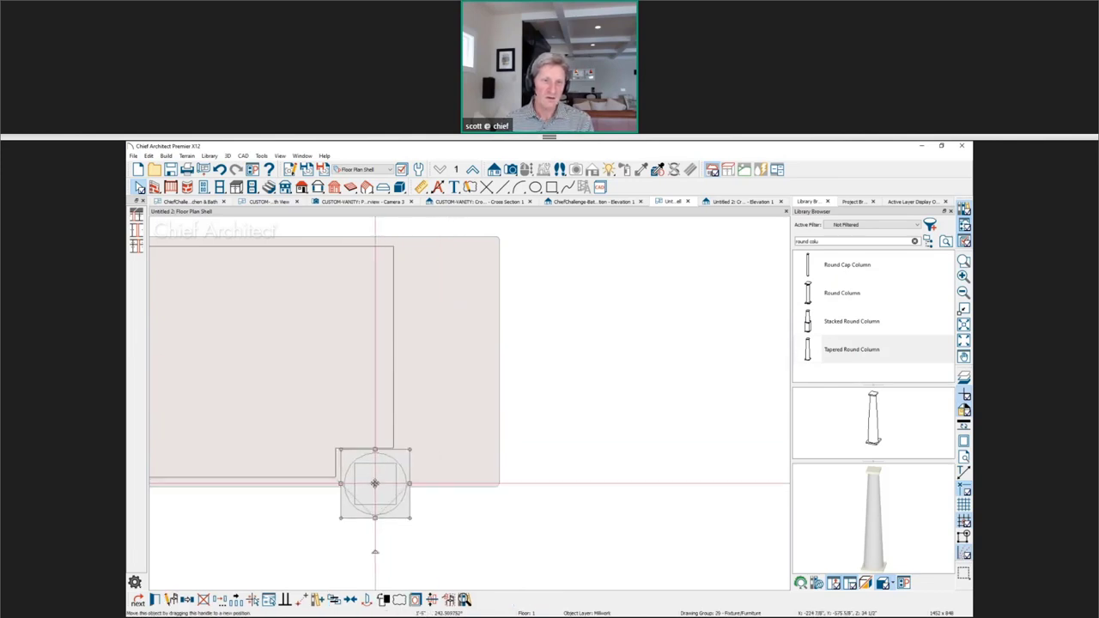
Shorten the filler further at its front to deepen the notch, and move the tapered column back into it under the countertop.
key("ctrl+z")
key("ctrl+z")
key("ctrl+z")
key("ctrl+z")
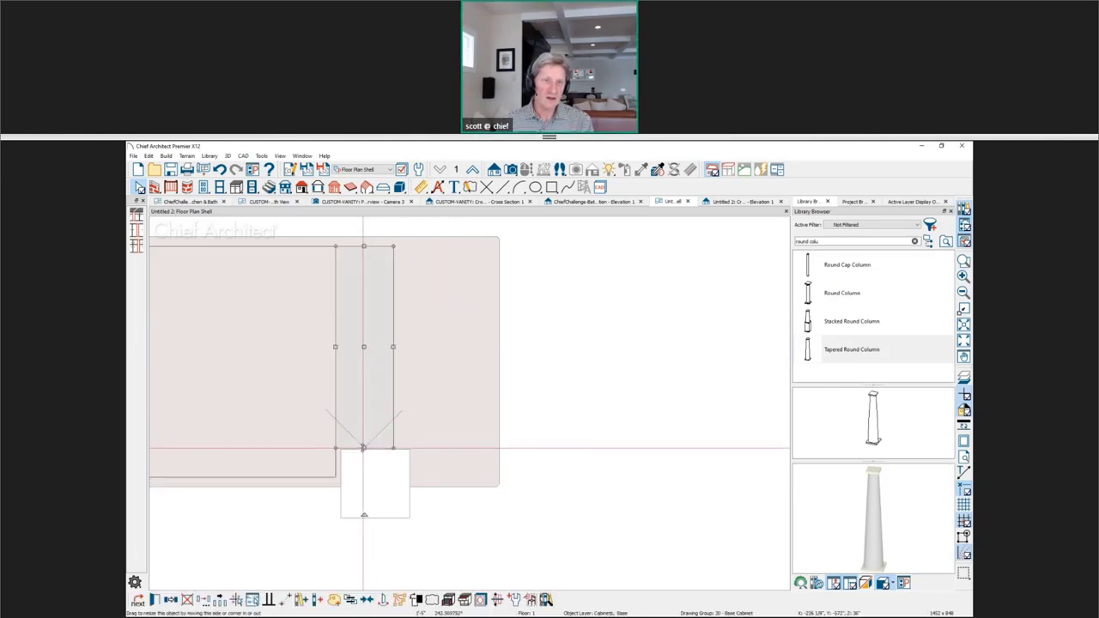
left_click(371, 491)
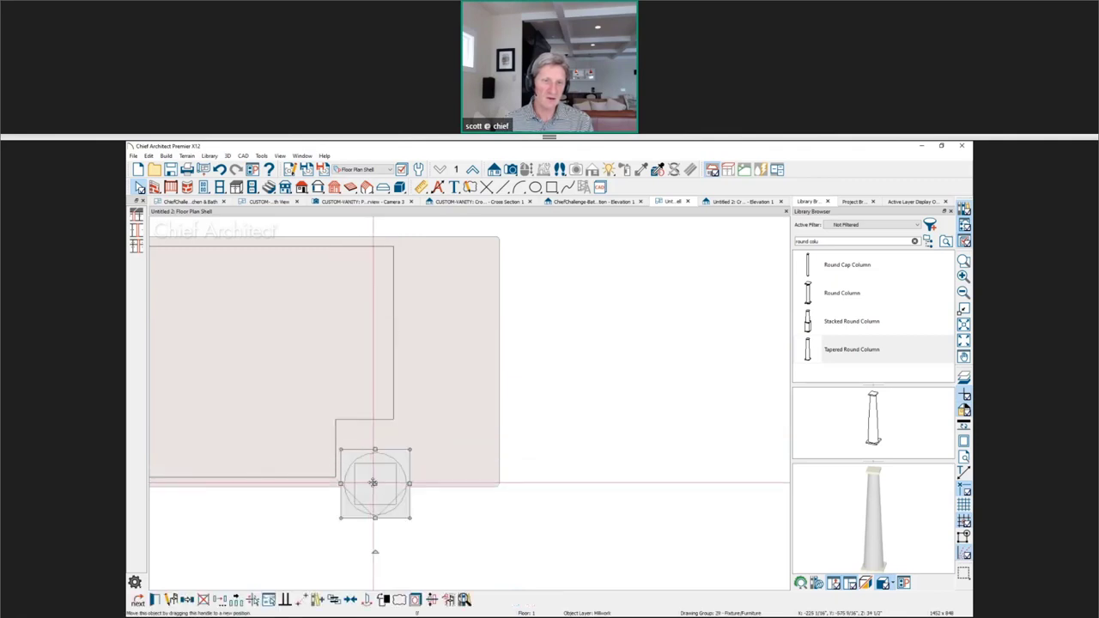
left_click_drag(370, 483, 375, 457)
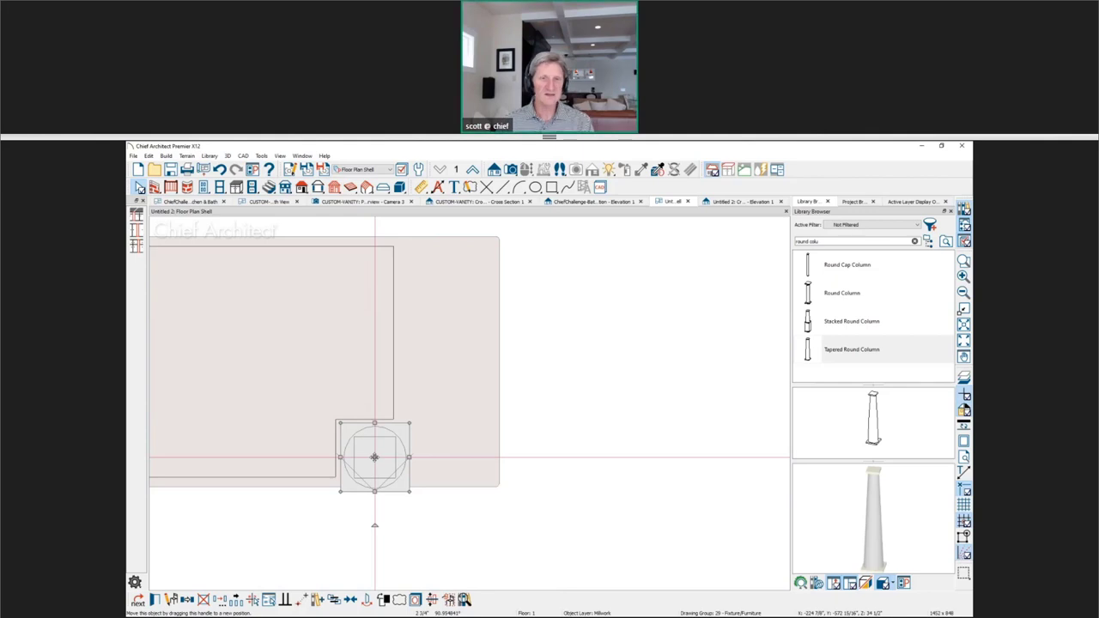
Set the tapered column's width and depth to 6" and fit it into the notch between the cabinet and the filler.
double_click(374, 457)
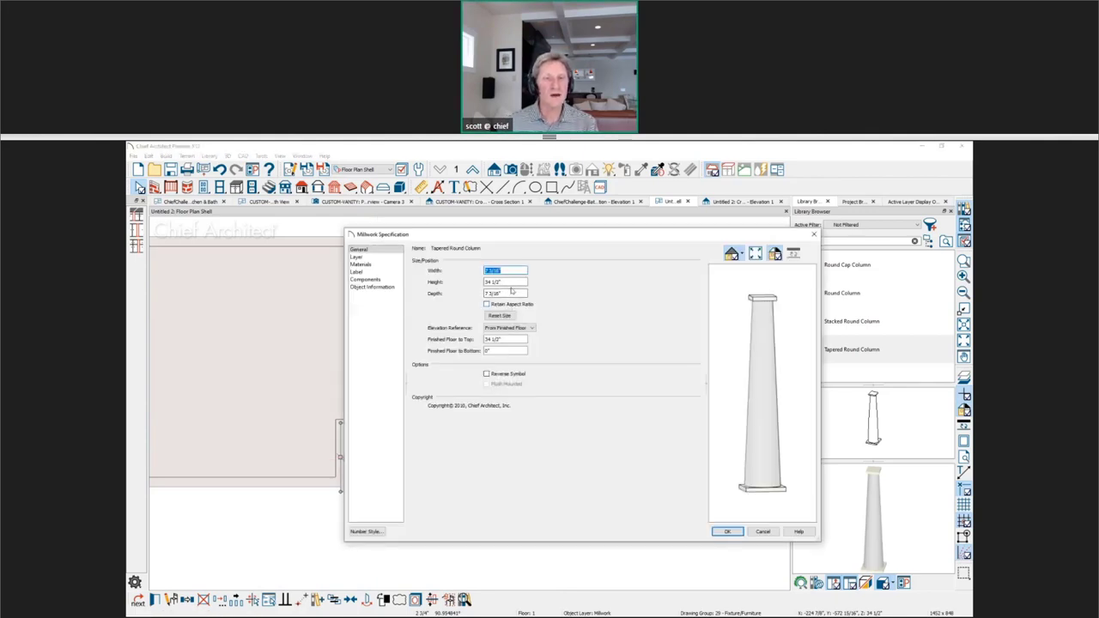
type("6")
key("Tab")
key("Tab")
type("6")
key("Tab")
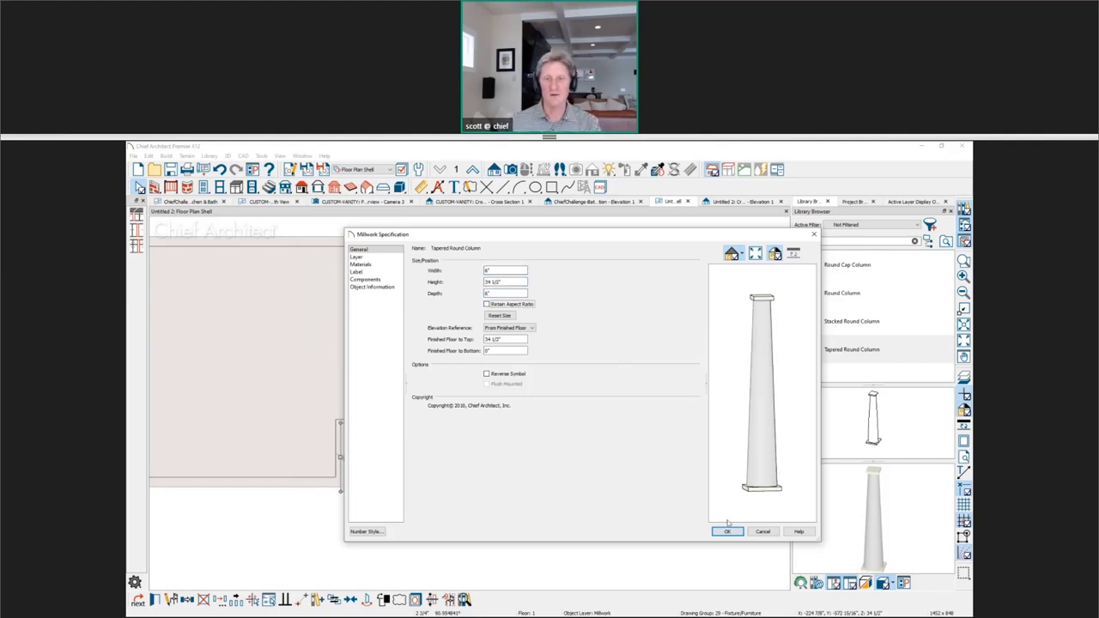
left_click(728, 532)
left_click_drag(375, 452, 366, 450)
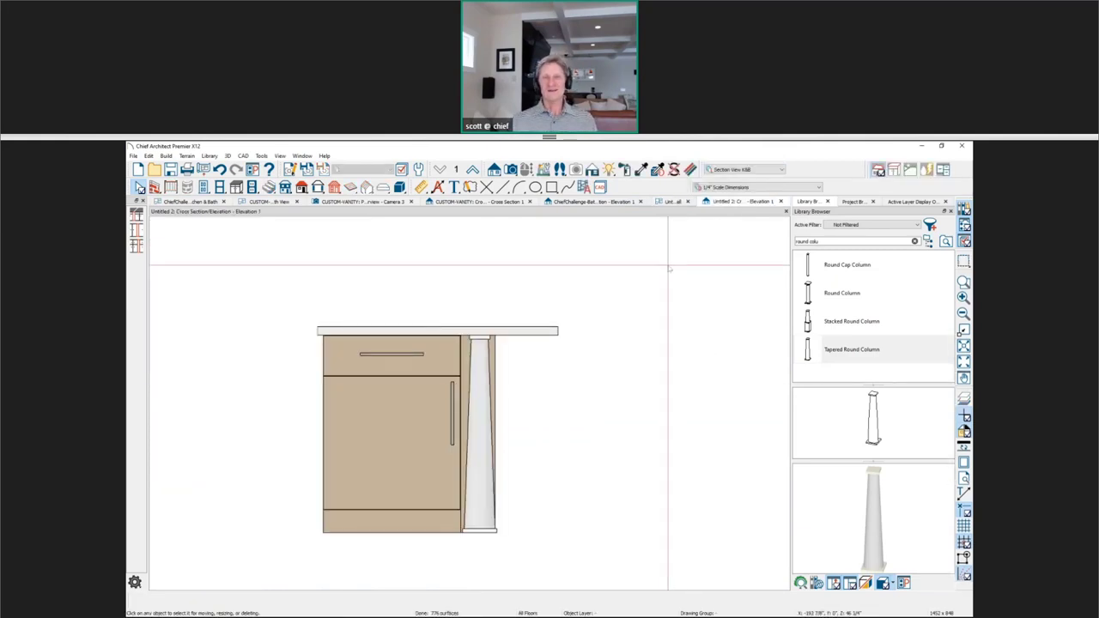
Create a perspective floor overview of the cabinet and orbit it to face the filler's side.
left_click(671, 202)
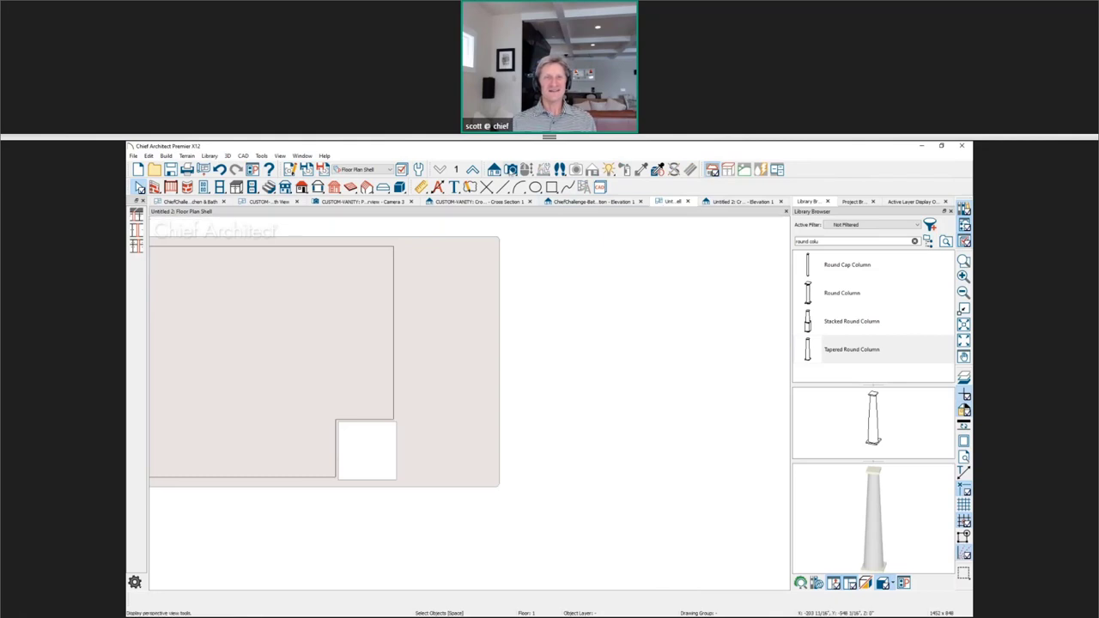
left_click(511, 169)
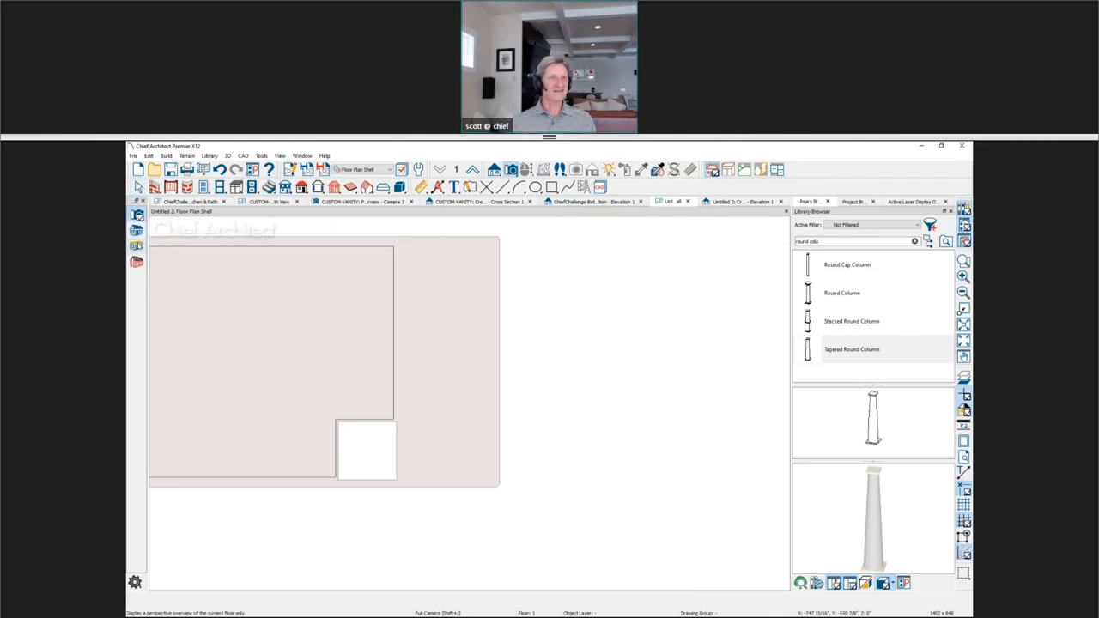
left_click(385, 328)
scroll(459, 369, "down", 5)
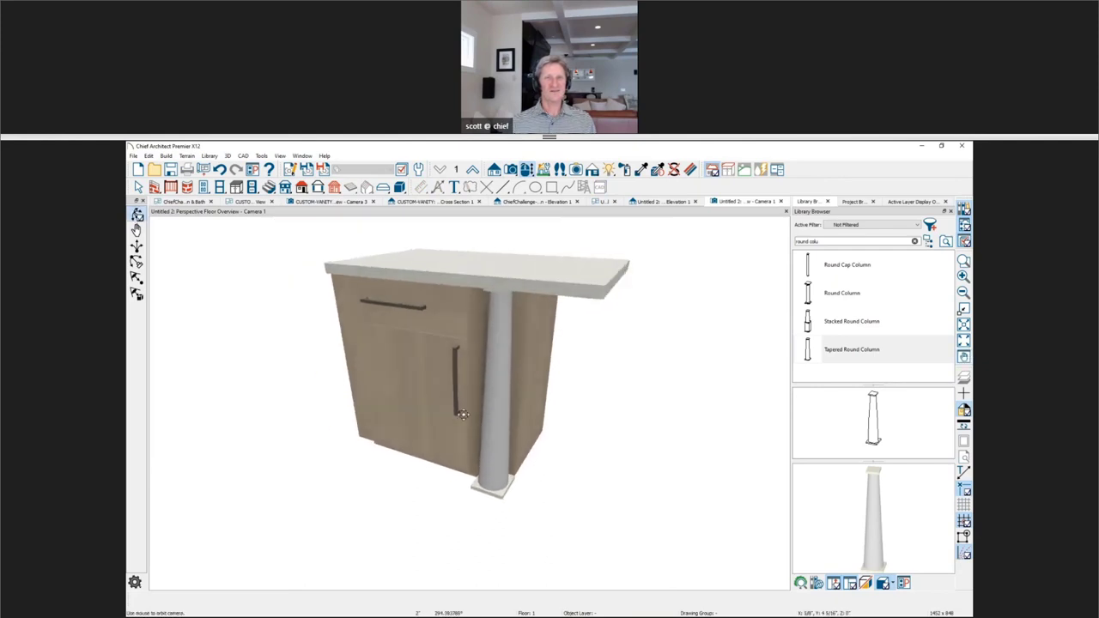
left_click_drag(463, 415, 435, 392)
Shorten the filler at its back to form a rear notch and place a copy of the tapered column in it.
left_click(489, 365)
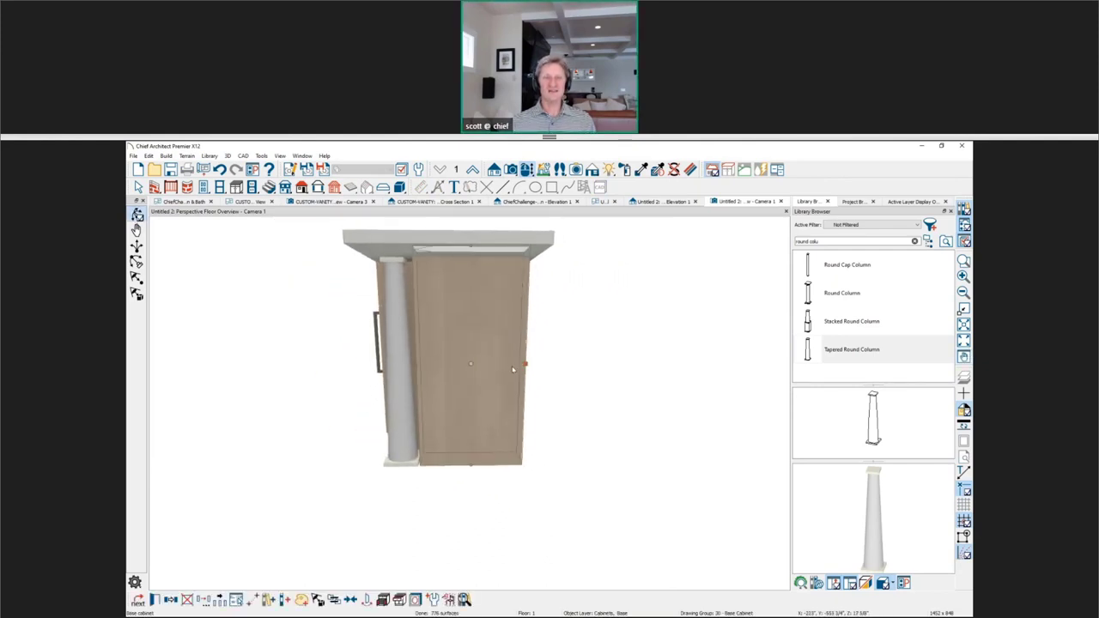
left_click_drag(525, 365, 488, 365)
left_click(396, 369)
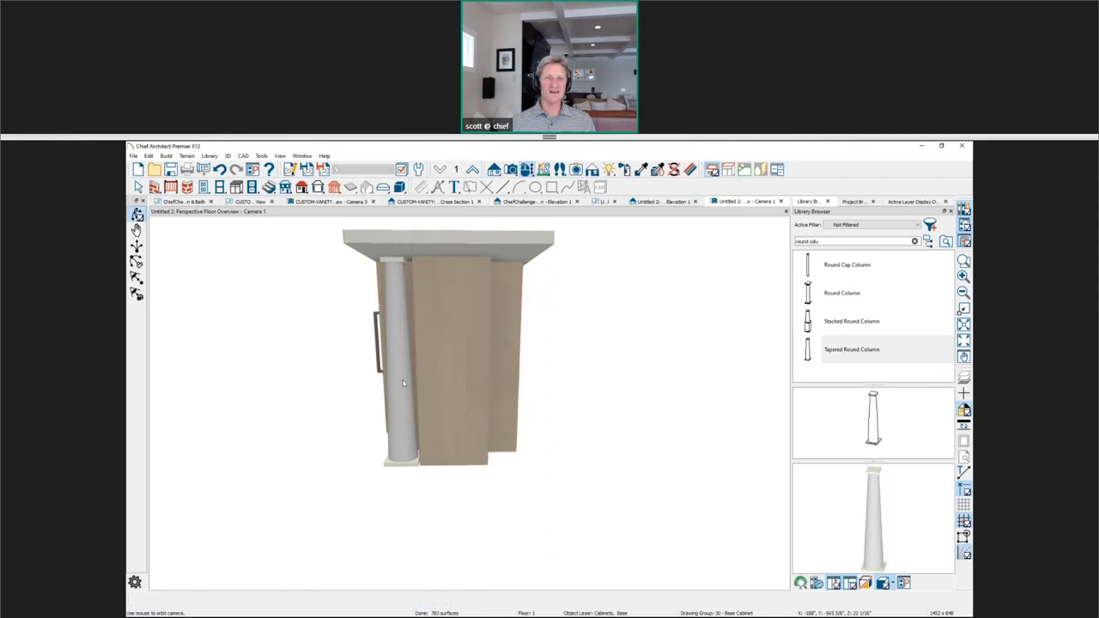
left_click(188, 600)
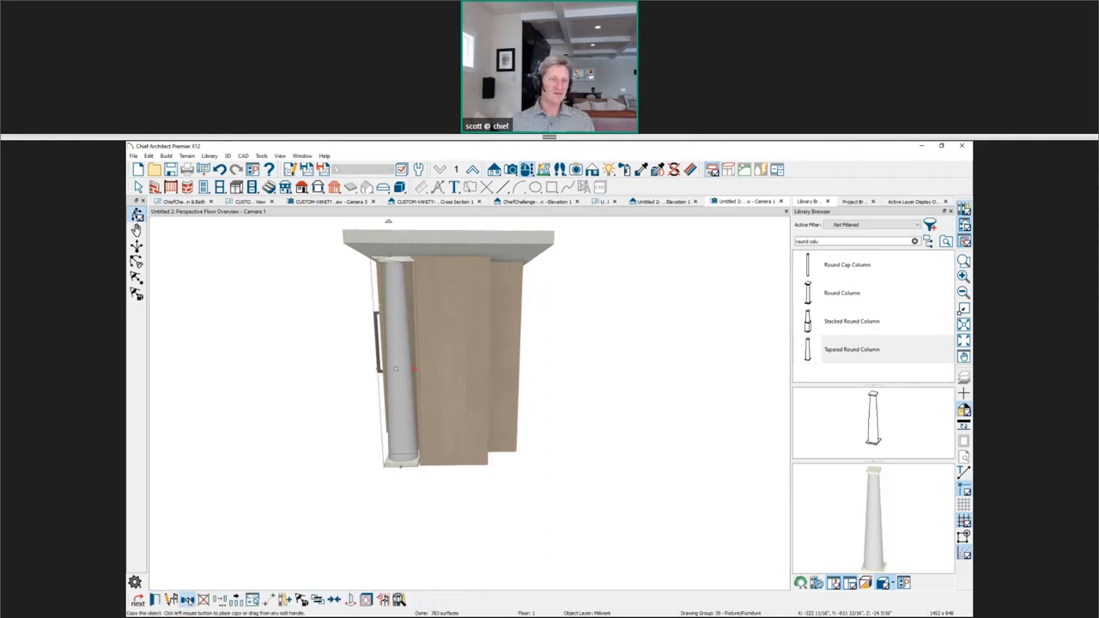
left_click(448, 461)
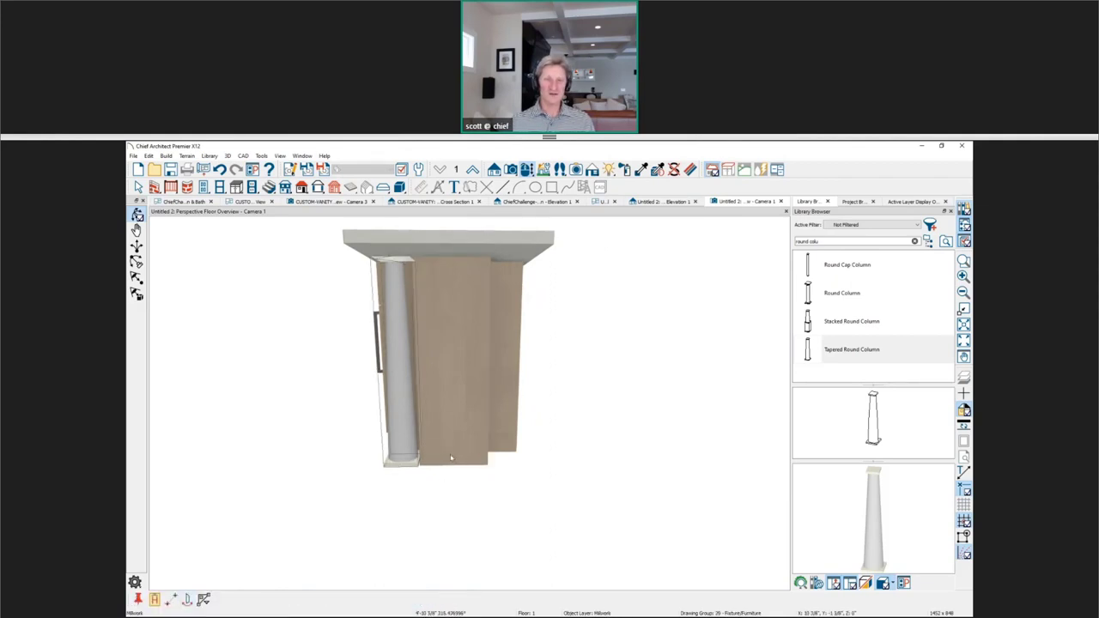
left_click(450, 255)
key("Escape")
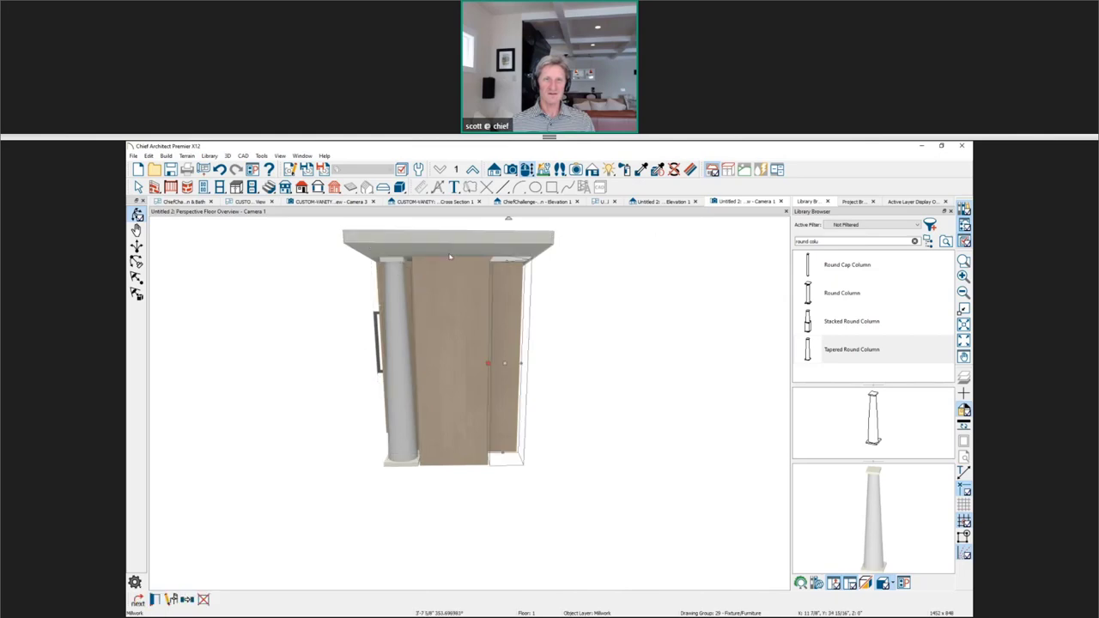
middle_click_drag(552, 503, 680, 515)
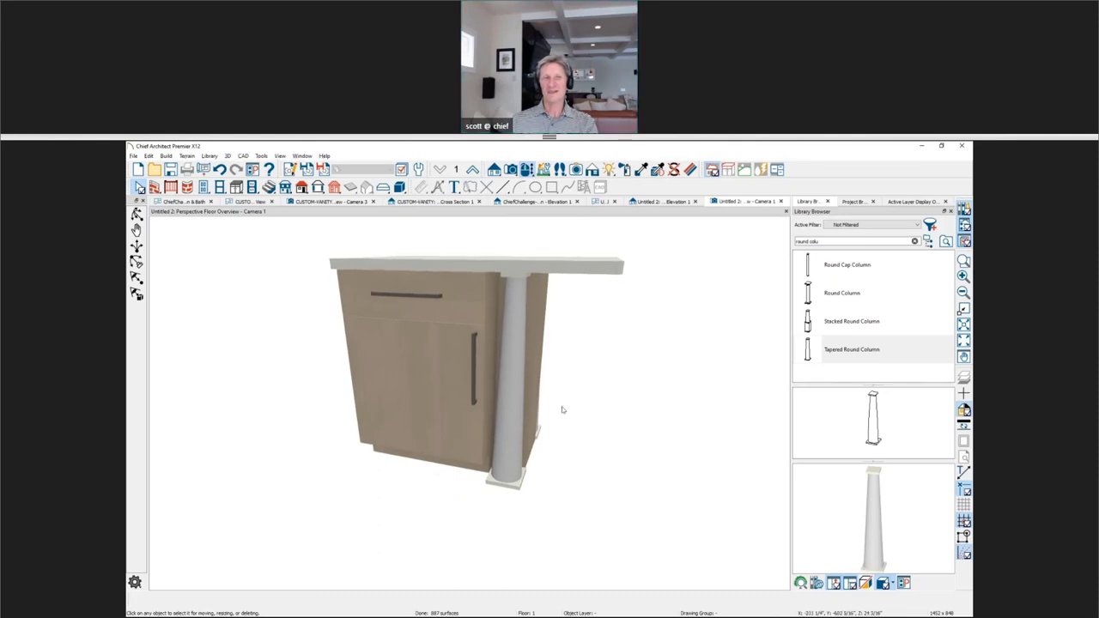
Place a new base cabinet in the floor plan beside the cabinet with the notched columns.
left_click(661, 202)
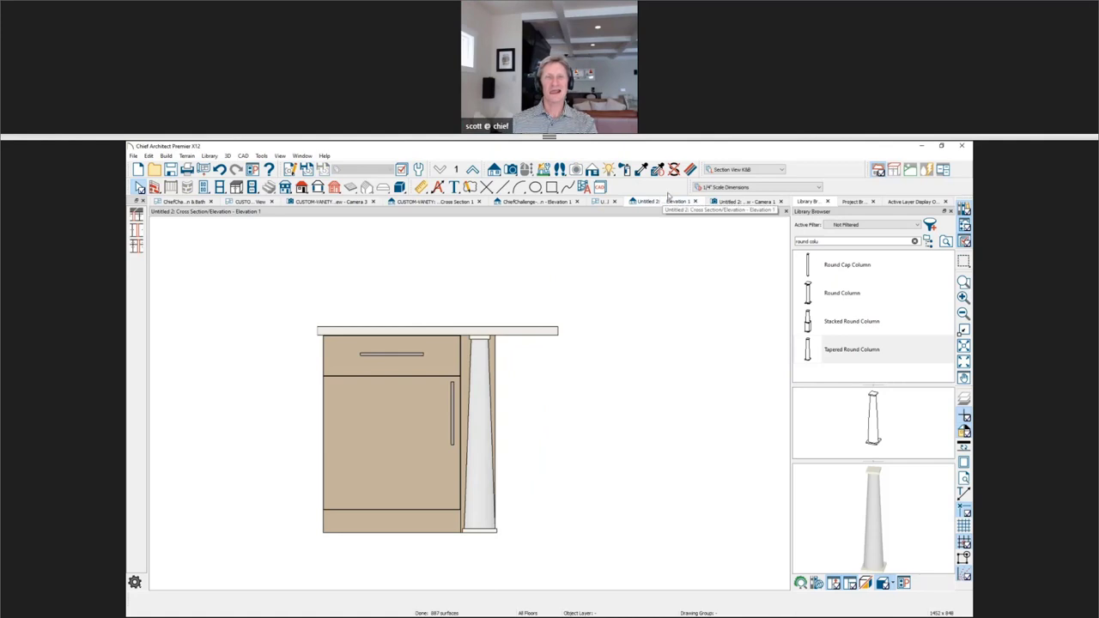
left_click(604, 202)
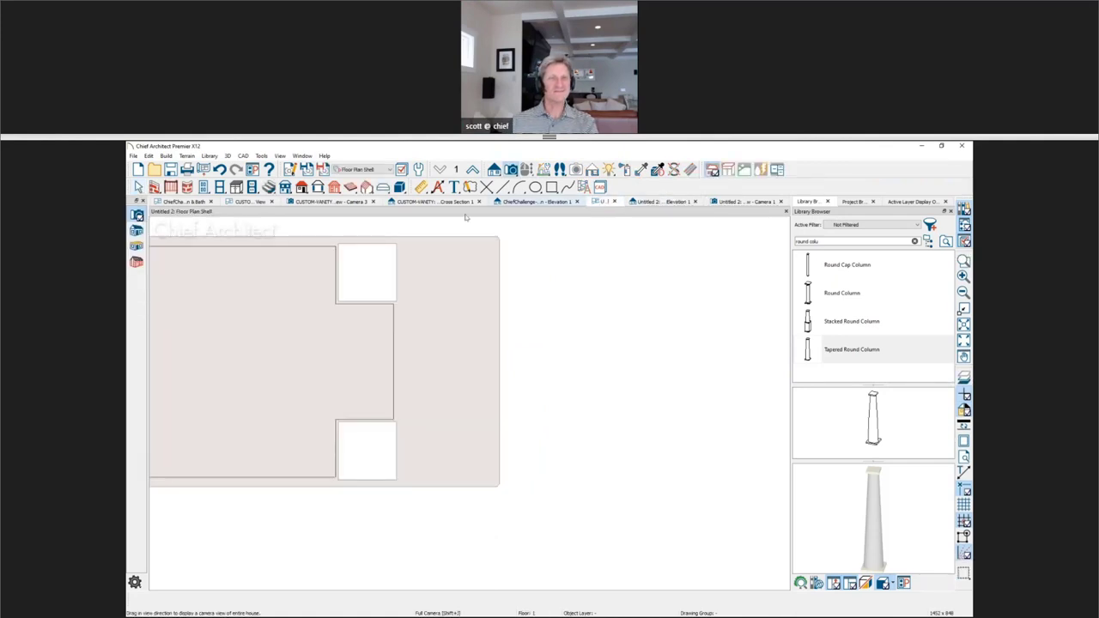
left_click(236, 187)
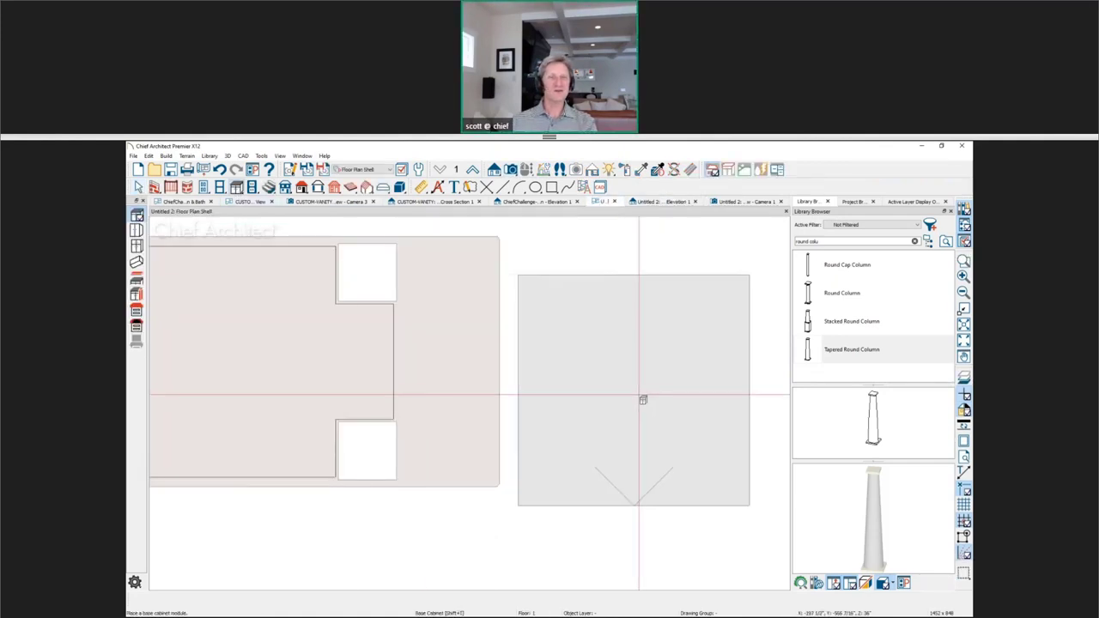
left_click(656, 370)
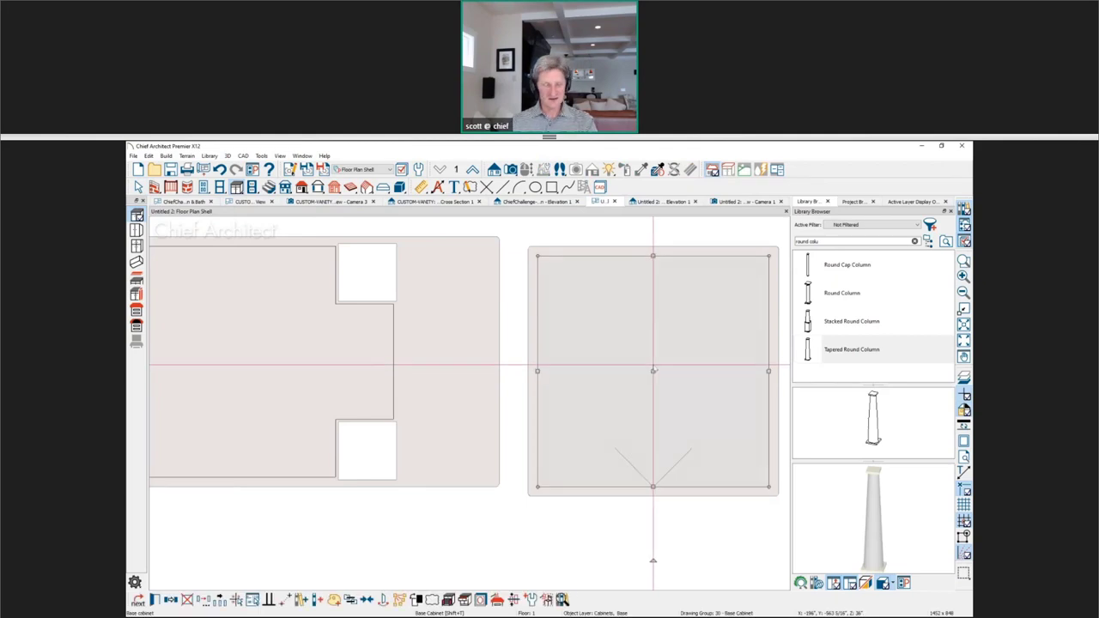
Give the new base cabinet a closed toe in its specification and inspect the toe kick in the preview.
double_click(654, 369)
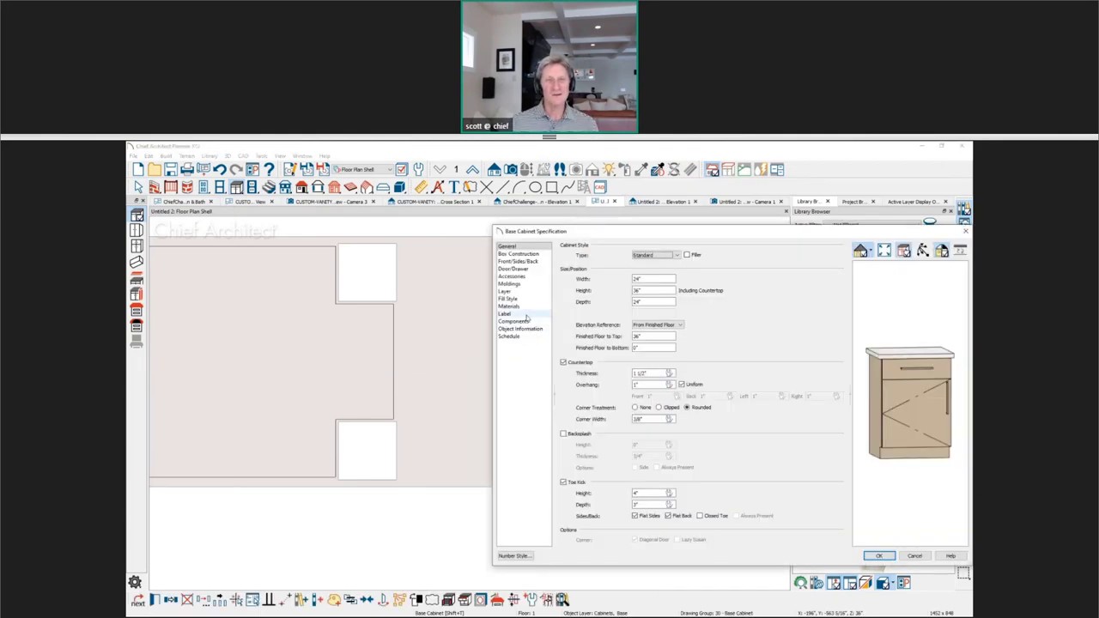
left_click(699, 516)
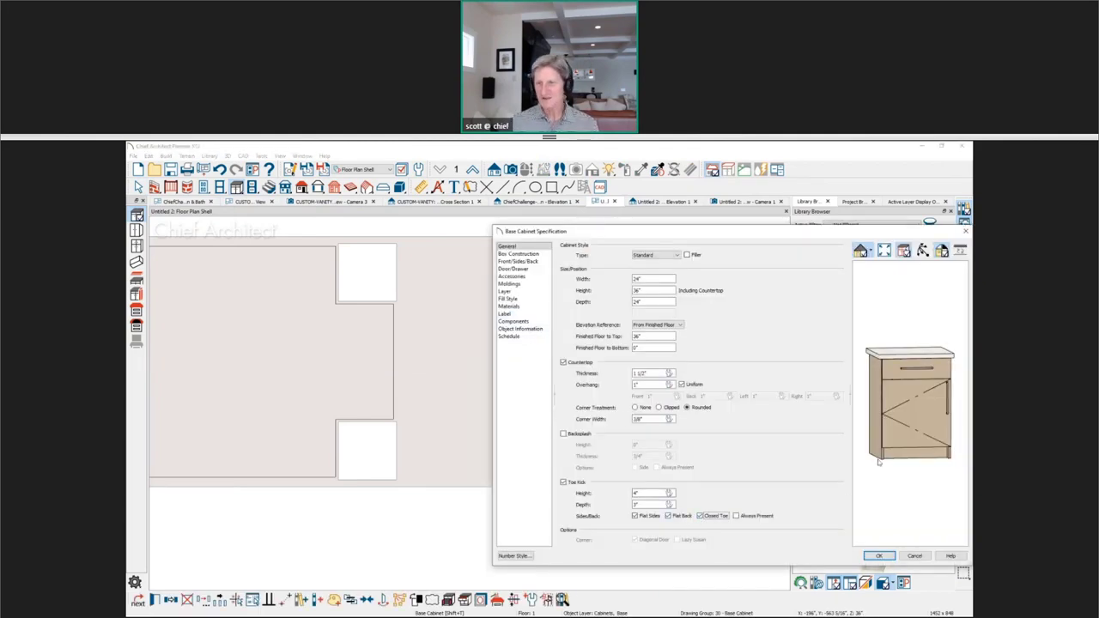
scroll(914, 462, "up", 2)
left_click_drag(913, 462, 879, 466)
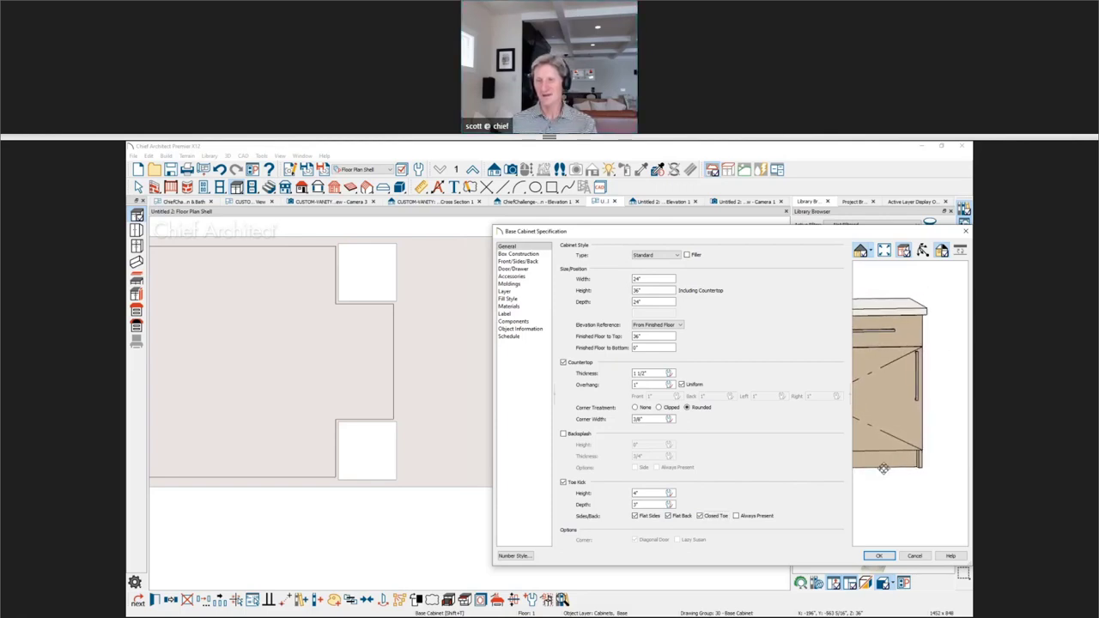
Assign the fluted flat-front pilaster FF-02 from the Core Catalogs' Millwork library as the new cabinet's front pilaster.
left_click(511, 276)
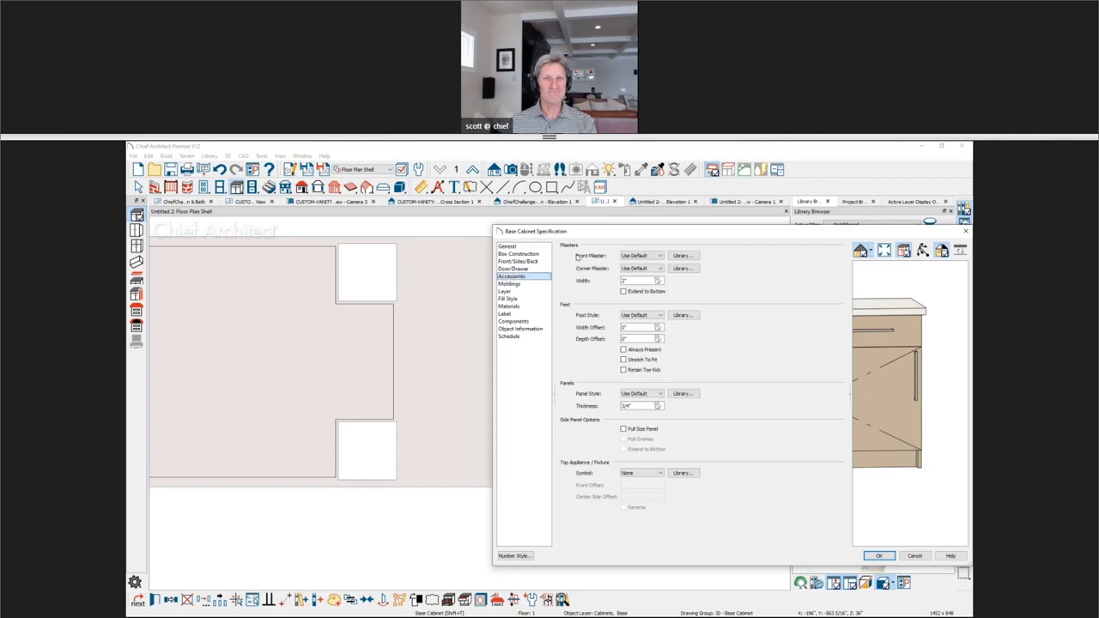
left_click(683, 256)
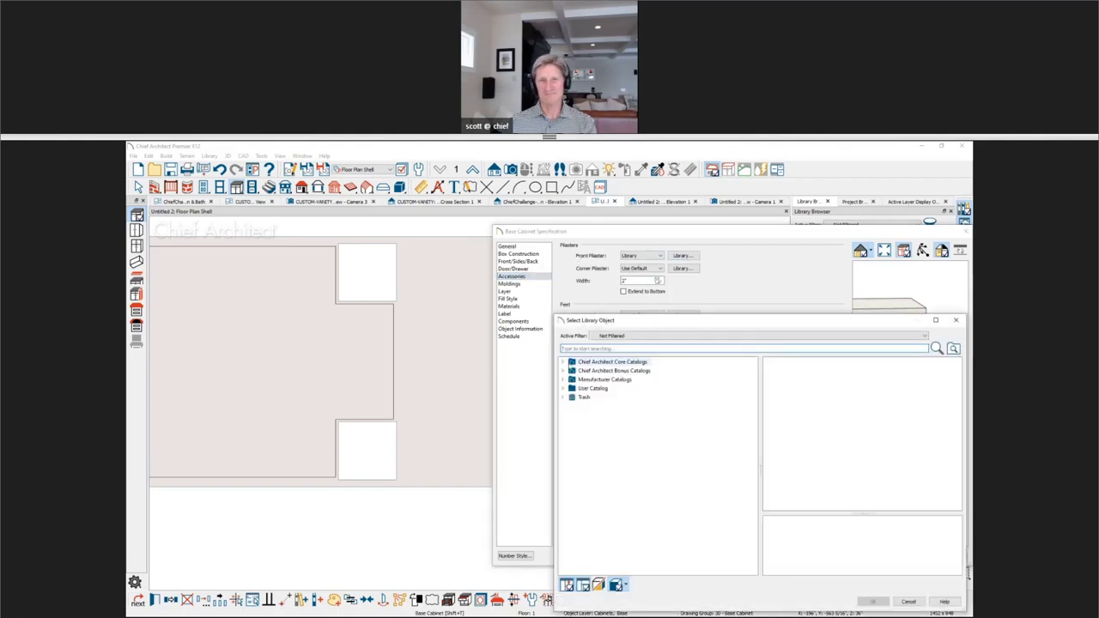
left_click(563, 362)
left_click(570, 371)
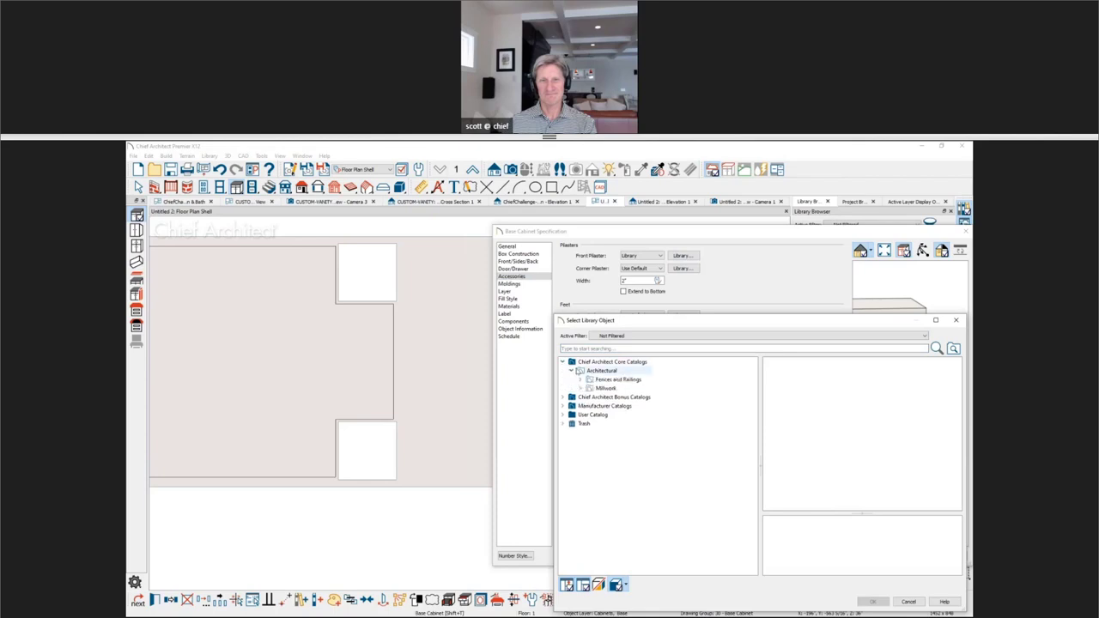
left_click(582, 389)
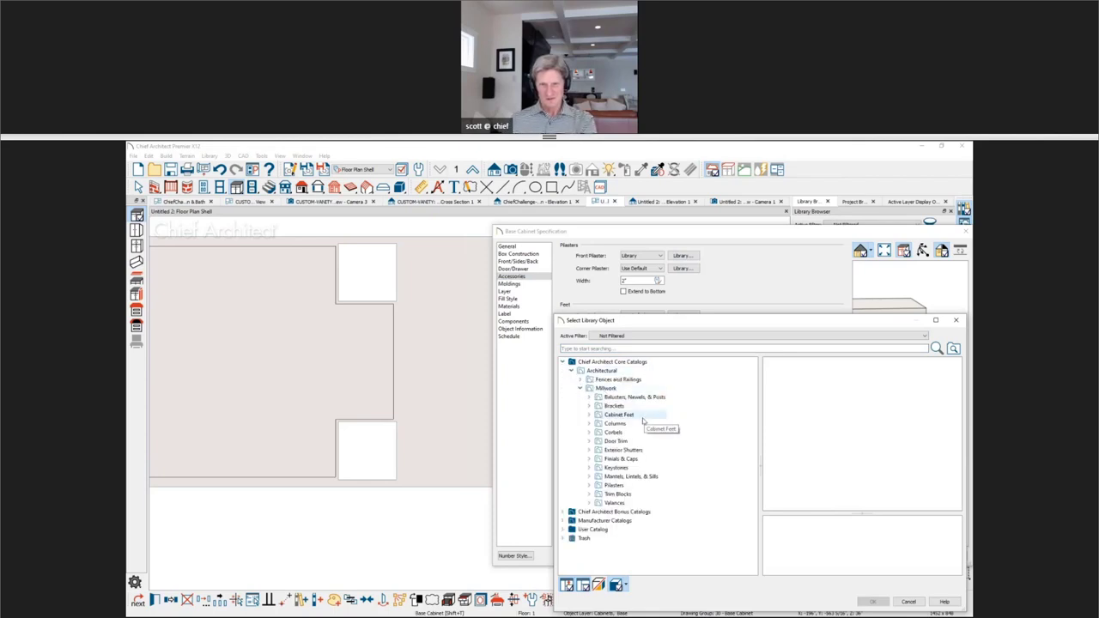
left_click(616, 486)
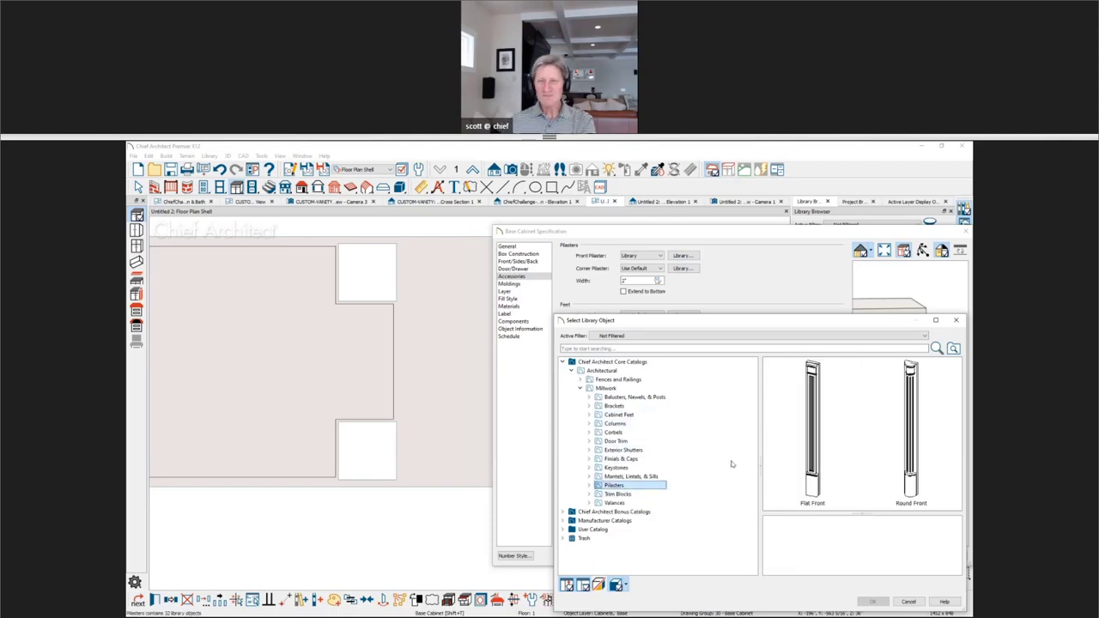
double_click(812, 429)
double_click(790, 446)
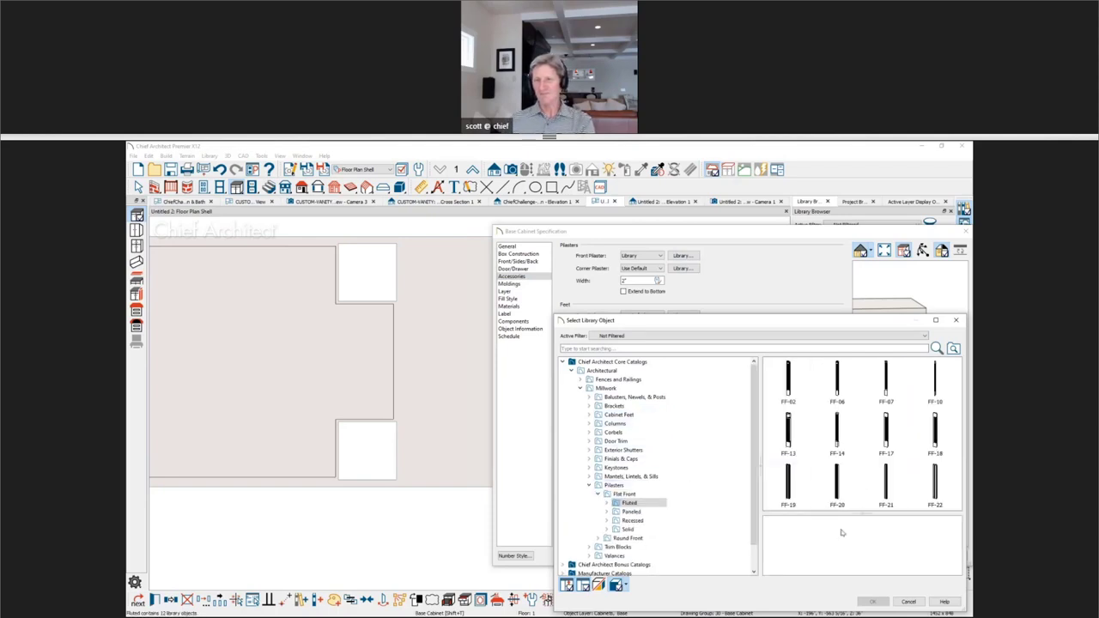
left_click(786, 391)
left_click(873, 602)
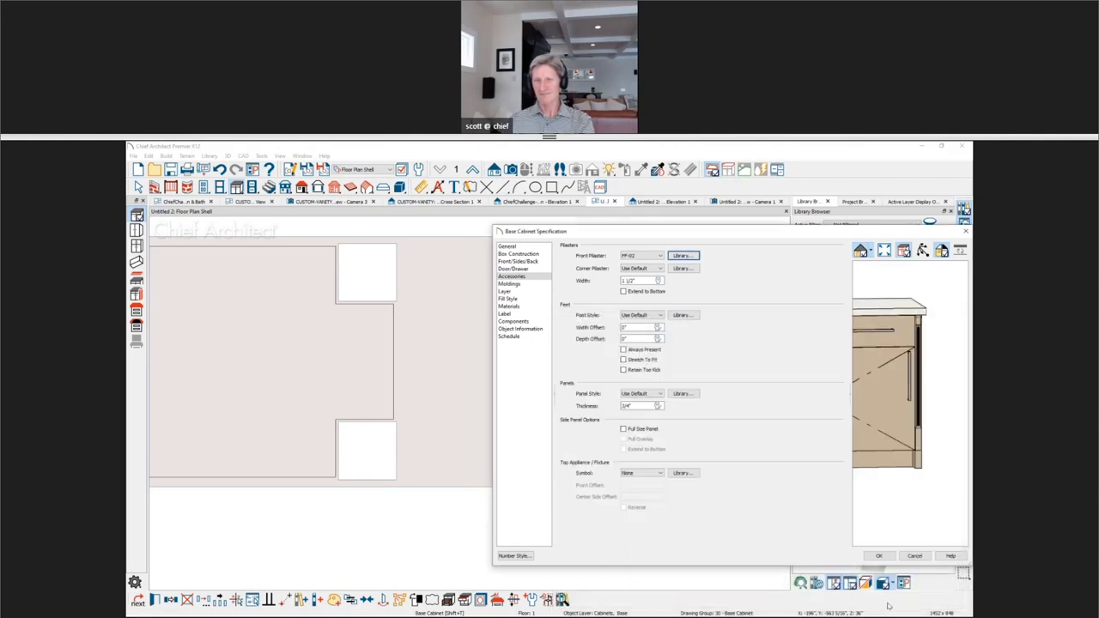
Extend the new cabinet's front pilasters to the bottom and apply the cabinet specification.
left_click(643, 291)
scroll(897, 383, "up", 5)
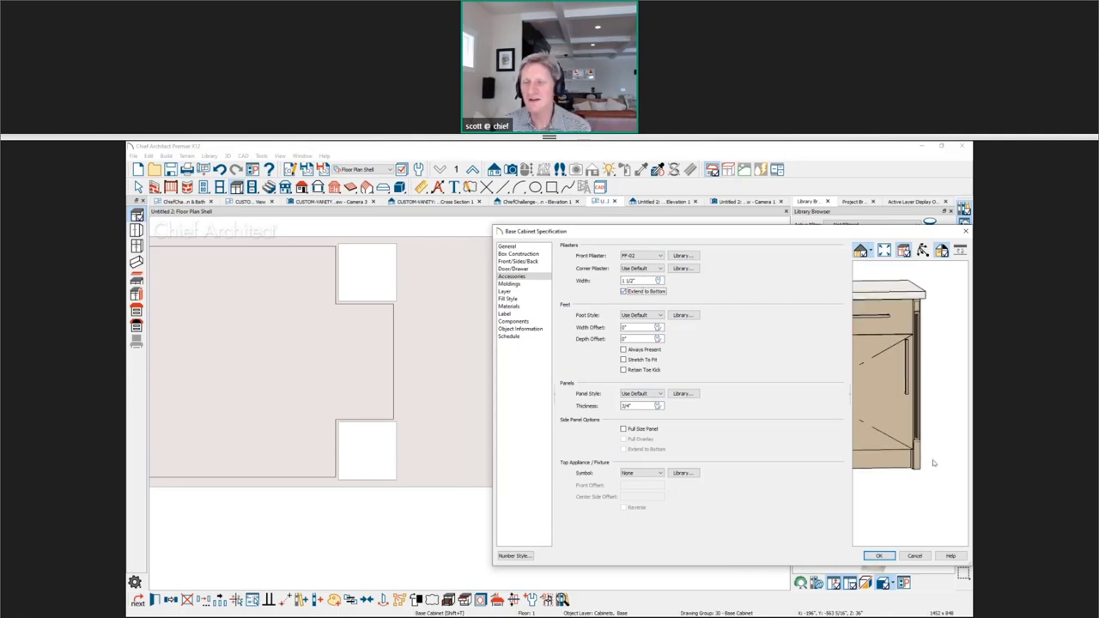
left_click(880, 557)
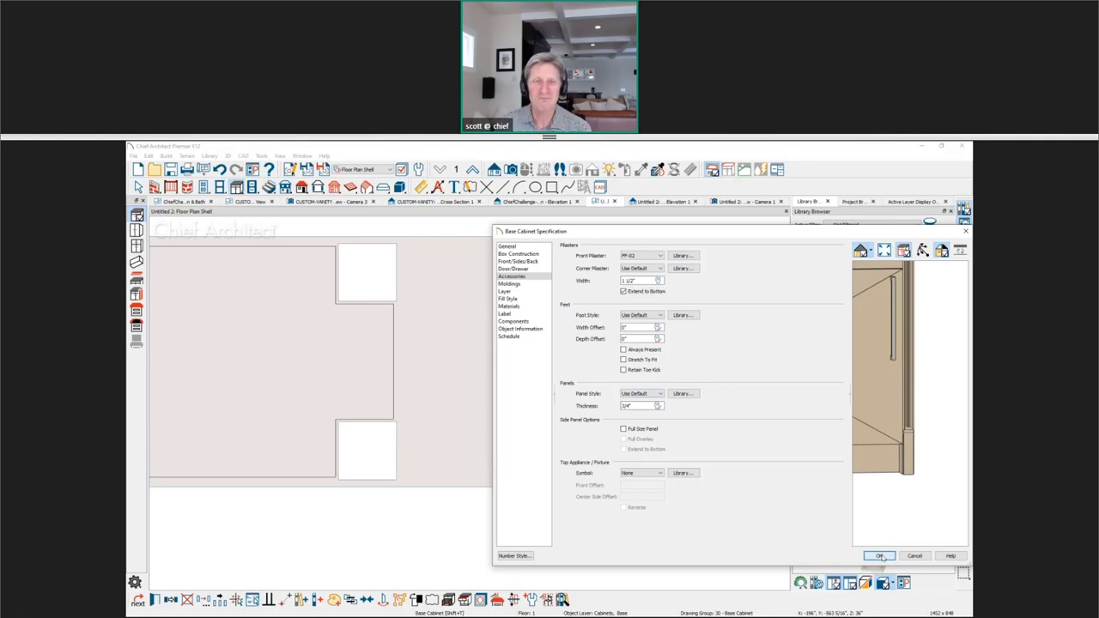
Show both cabinets in the perspective overview and open the door of the original cabinet beside the columns.
left_click(746, 206)
middle_click_drag(592, 351, 500, 386)
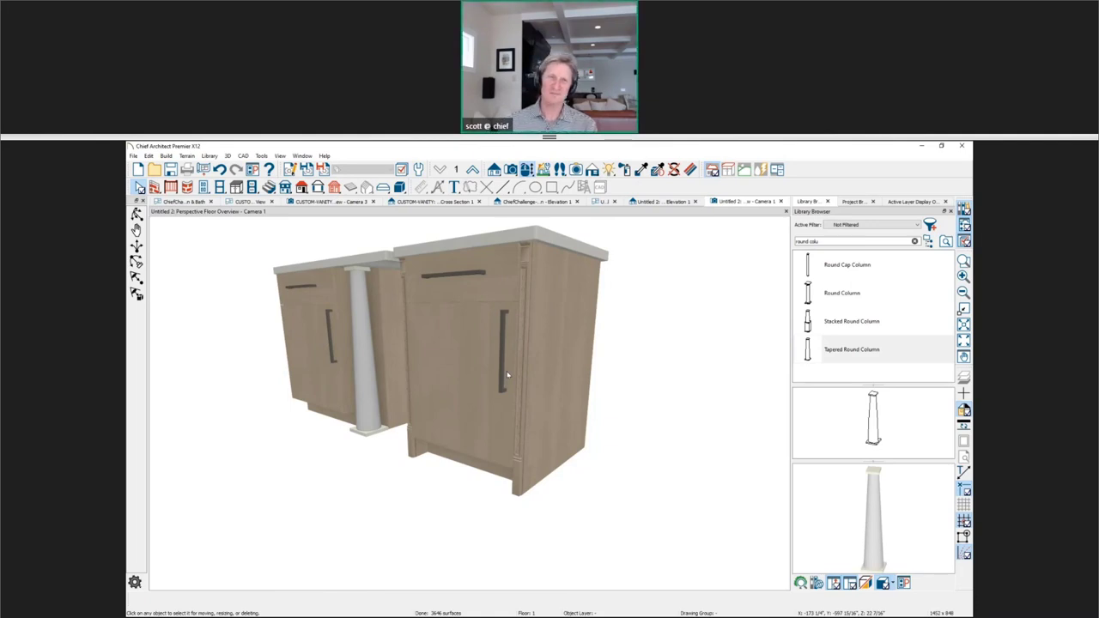
middle_click_drag(507, 375, 553, 375)
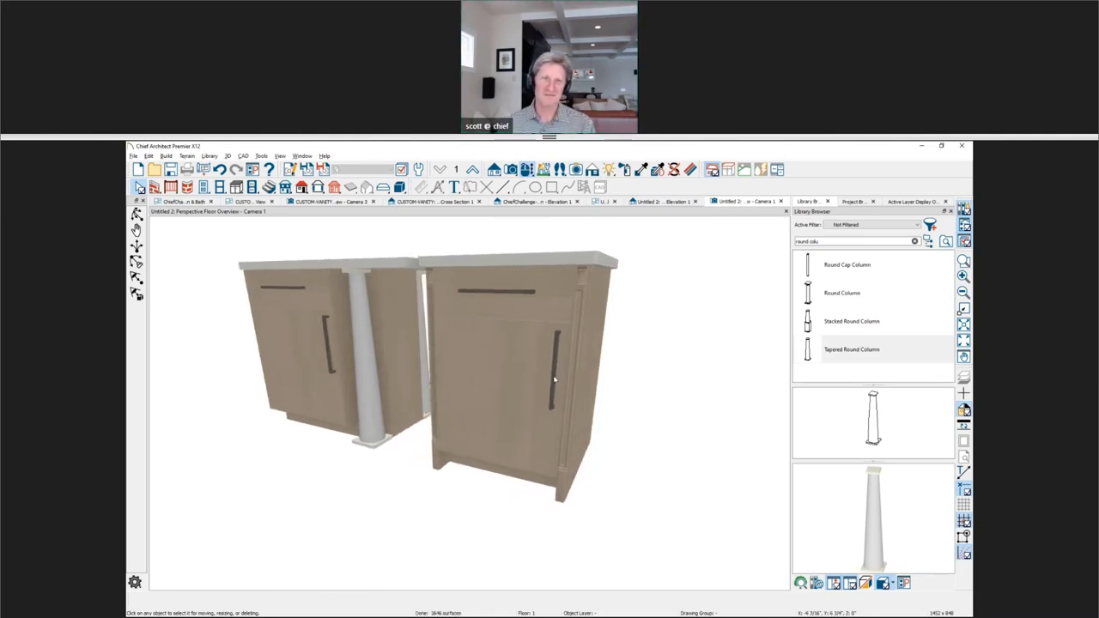
scroll(325, 376, "up", 2)
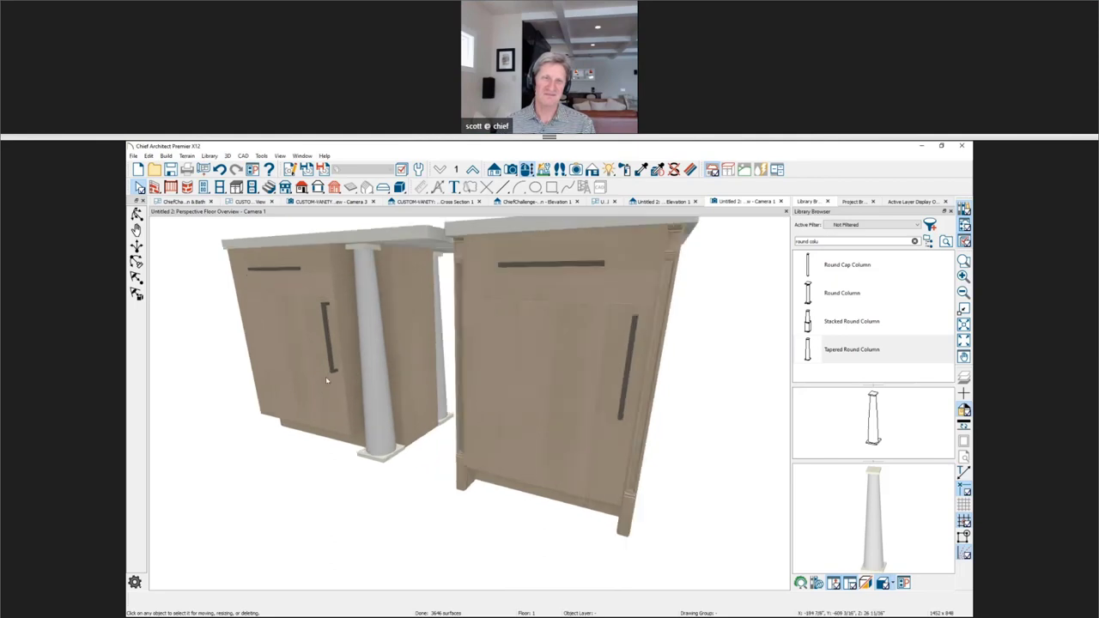
middle_click_drag(327, 378, 334, 419)
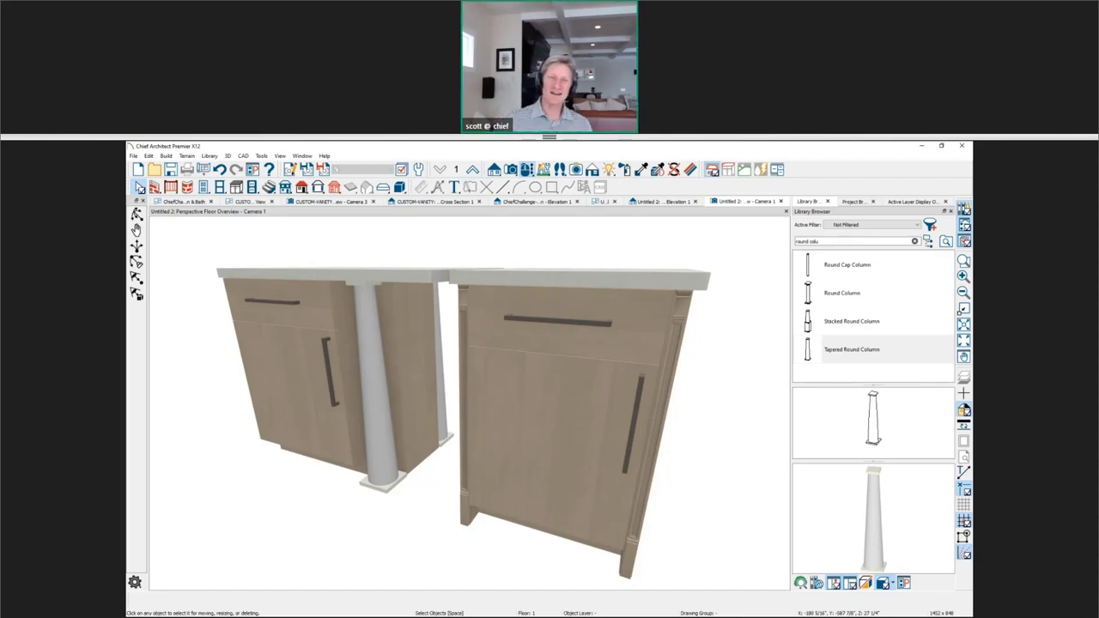
middle_click_drag(420, 434, 464, 439)
left_click(308, 424)
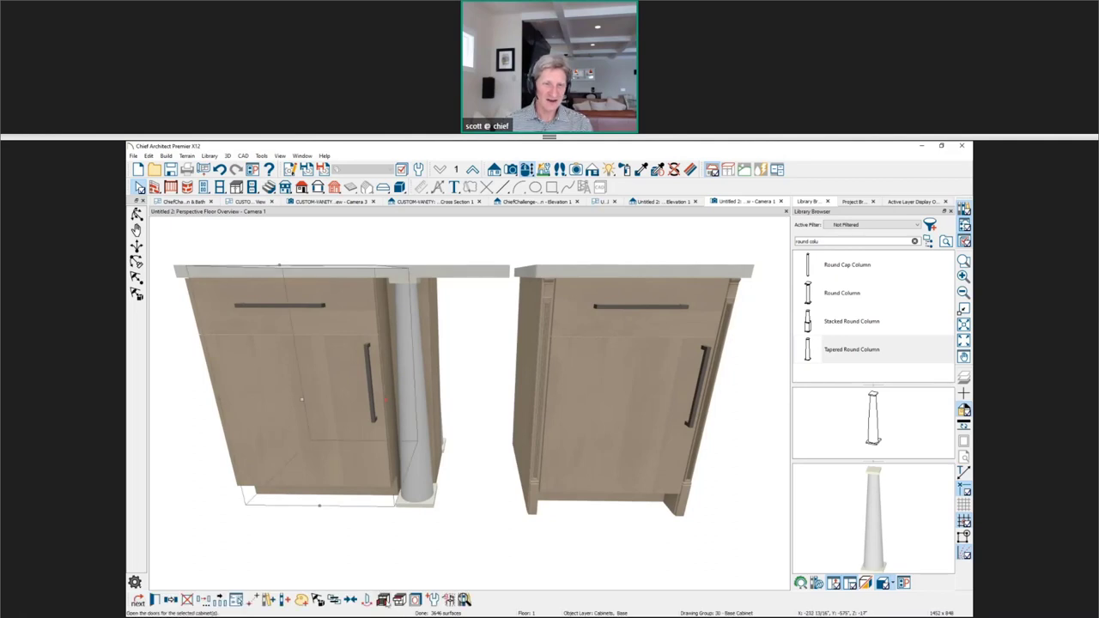
left_click(383, 600)
left_click(400, 559)
scroll(507, 549, "up", 3)
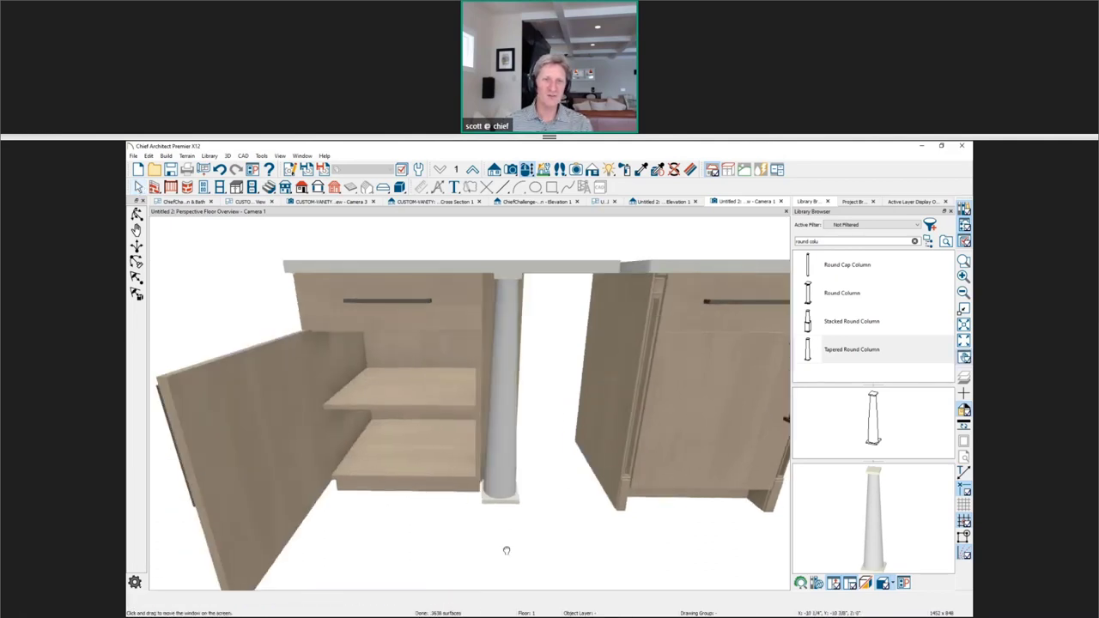
scroll(499, 549, "down", 2)
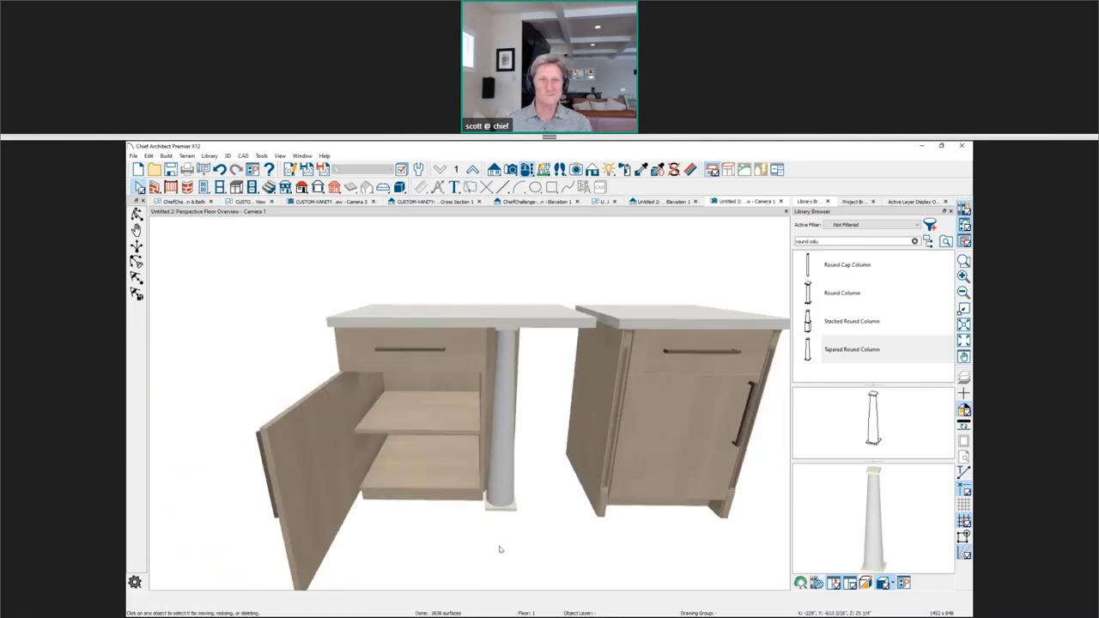
Search the library for "rolled towel" and place a Rolled Triple Towel at the original cabinet's front in the floor plan, accepting the conflict.
left_click_drag(824, 241, 778, 249)
key("BackSpace")
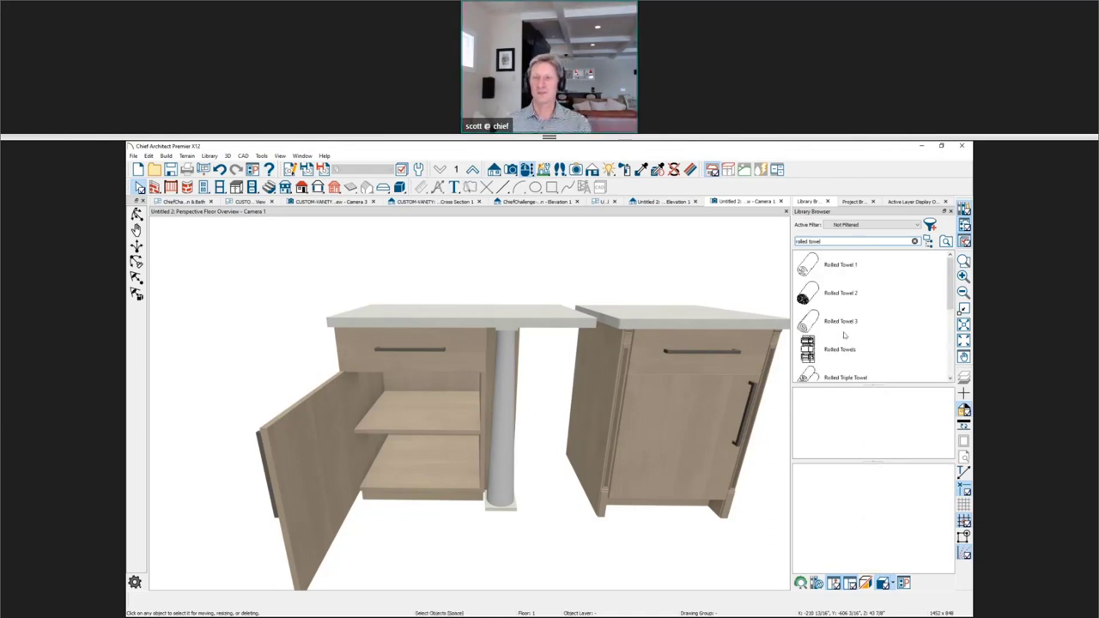
left_click(847, 379)
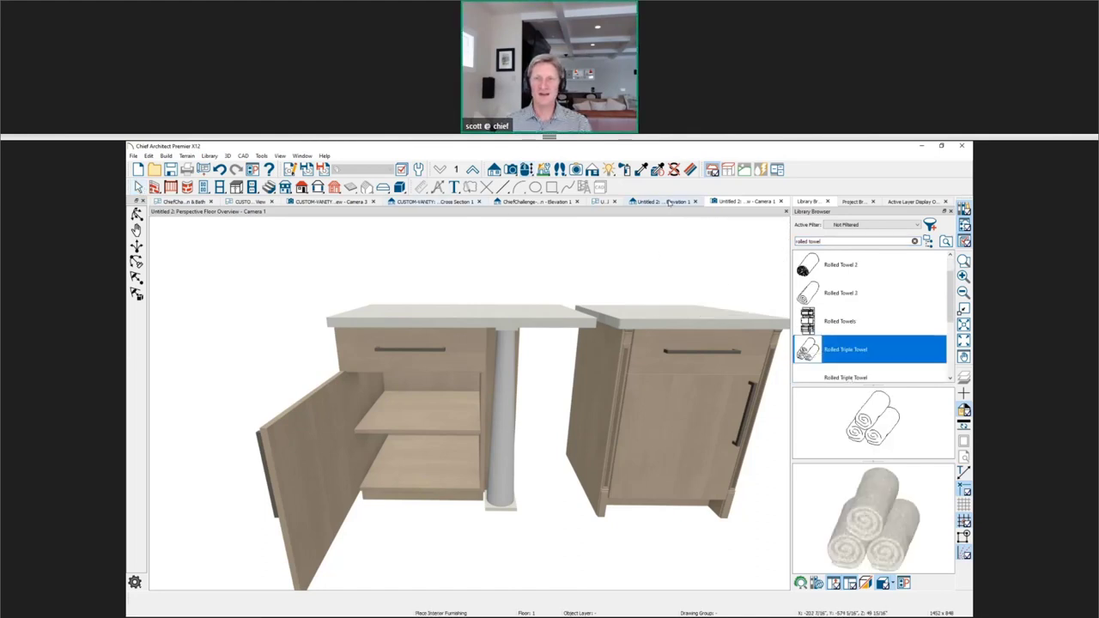
left_click(604, 201)
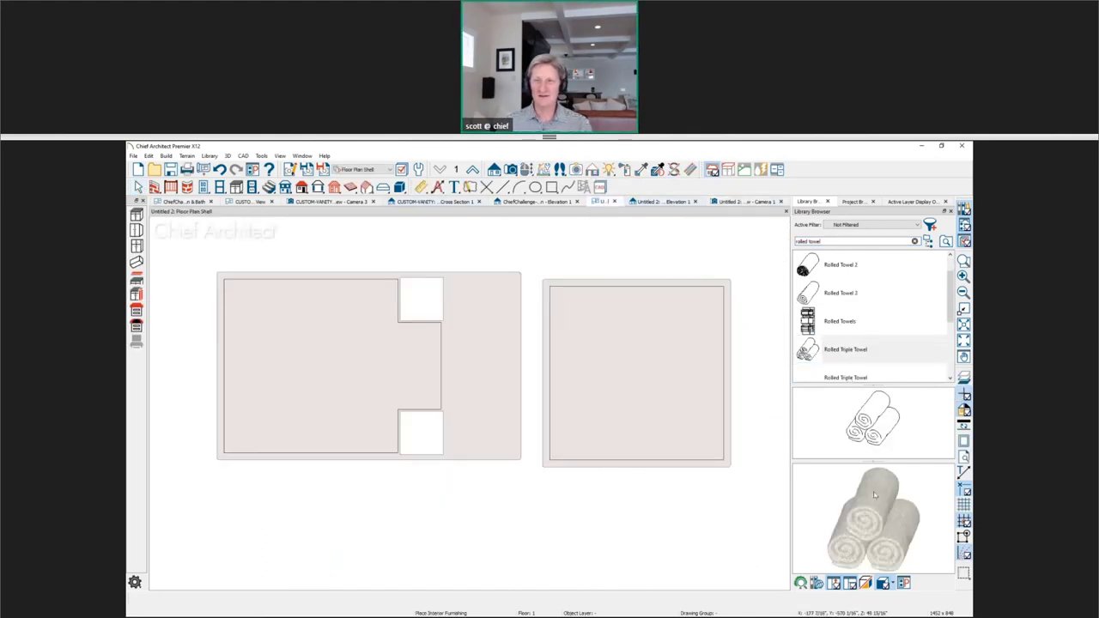
left_click(392, 487)
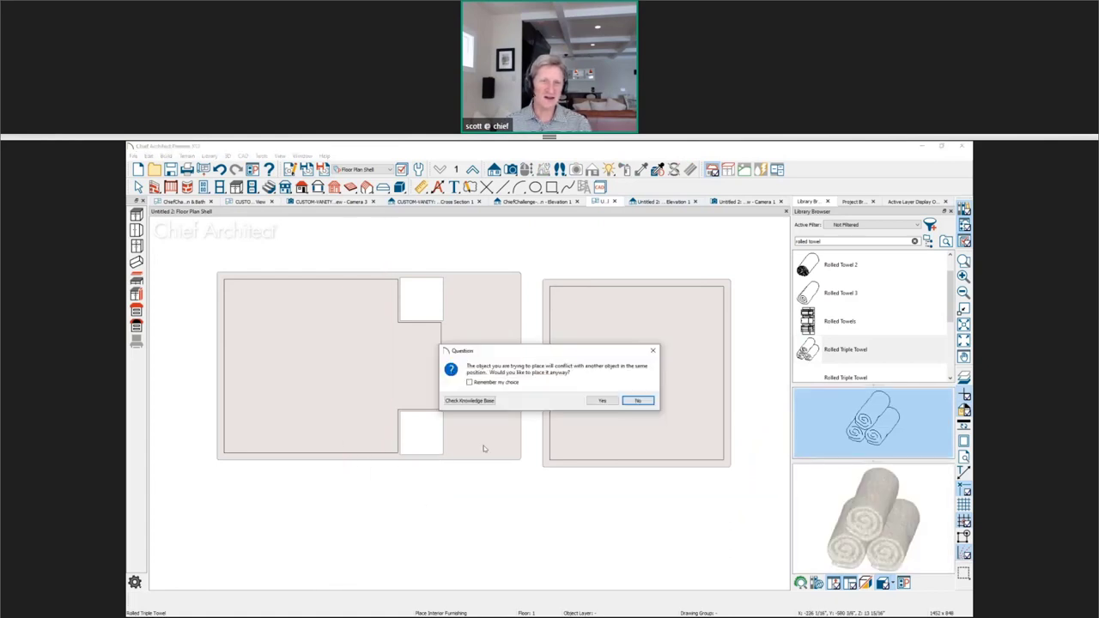
left_click(606, 401)
Move the rolled towels back into the original cabinet in plan and raise them onto its bottom shelf in the elevation.
middle_click_drag(494, 487, 604, 452)
key("space")
left_click(455, 453)
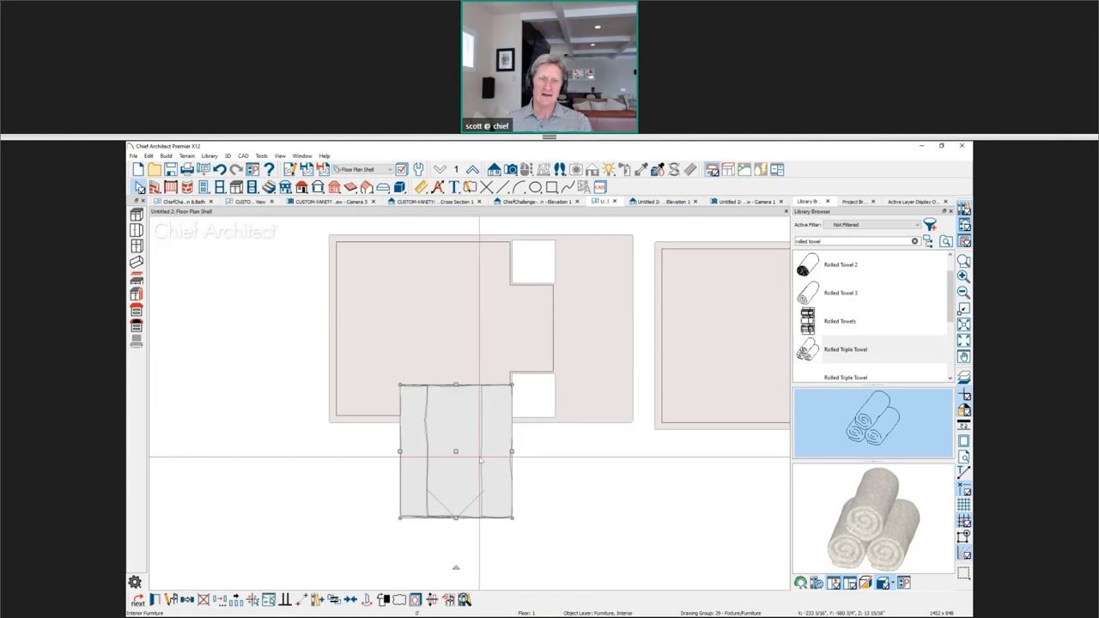
left_click_drag(456, 451, 422, 371)
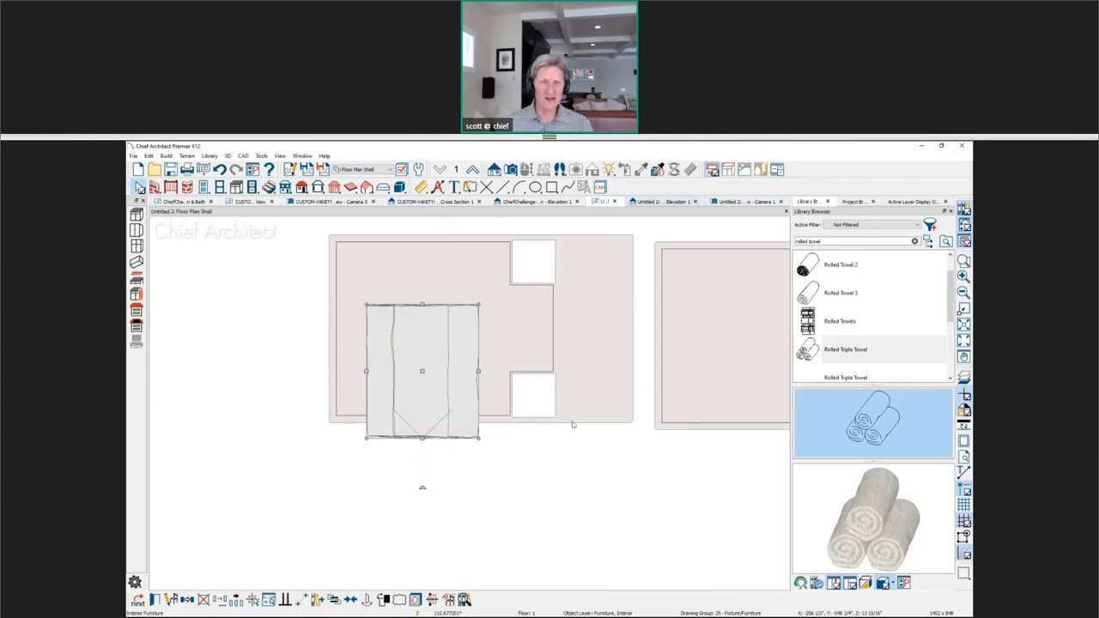
left_click(674, 200)
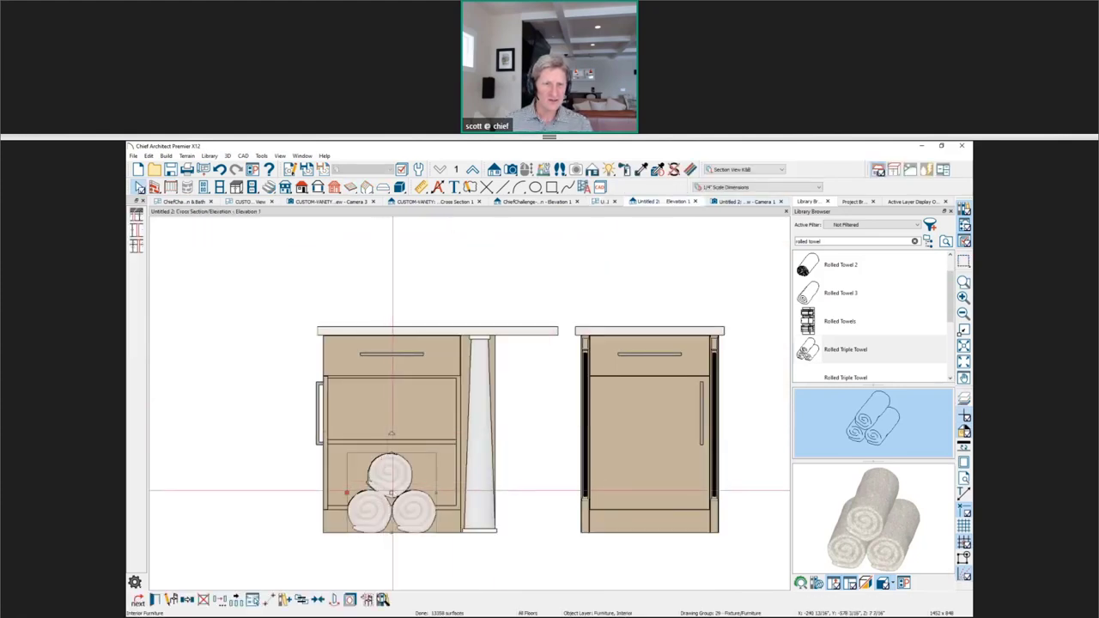
left_click_drag(391, 492, 391, 438)
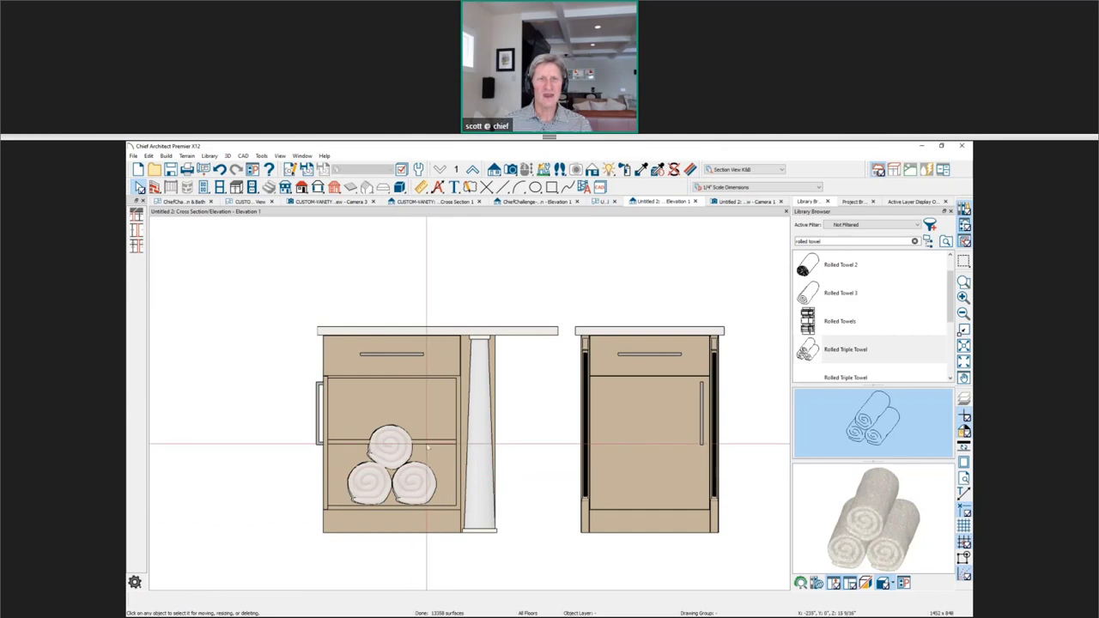
Remove the shelf behind the original cabinet's door by switching its shelf management to manual in the cabinet specification.
left_click(740, 203)
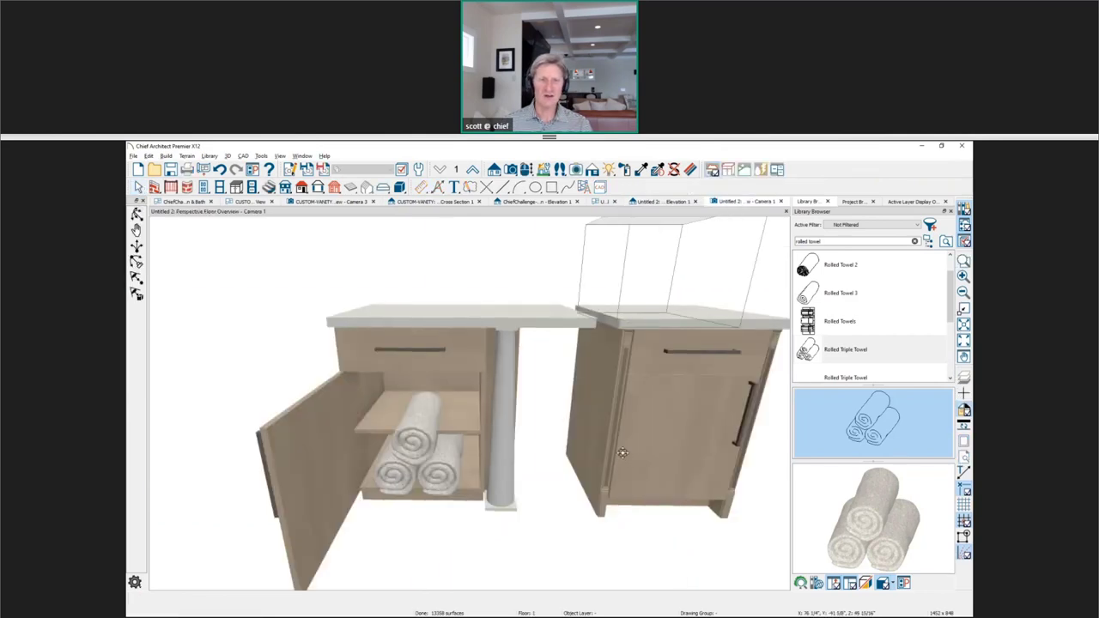
left_click(461, 432)
double_click(466, 432)
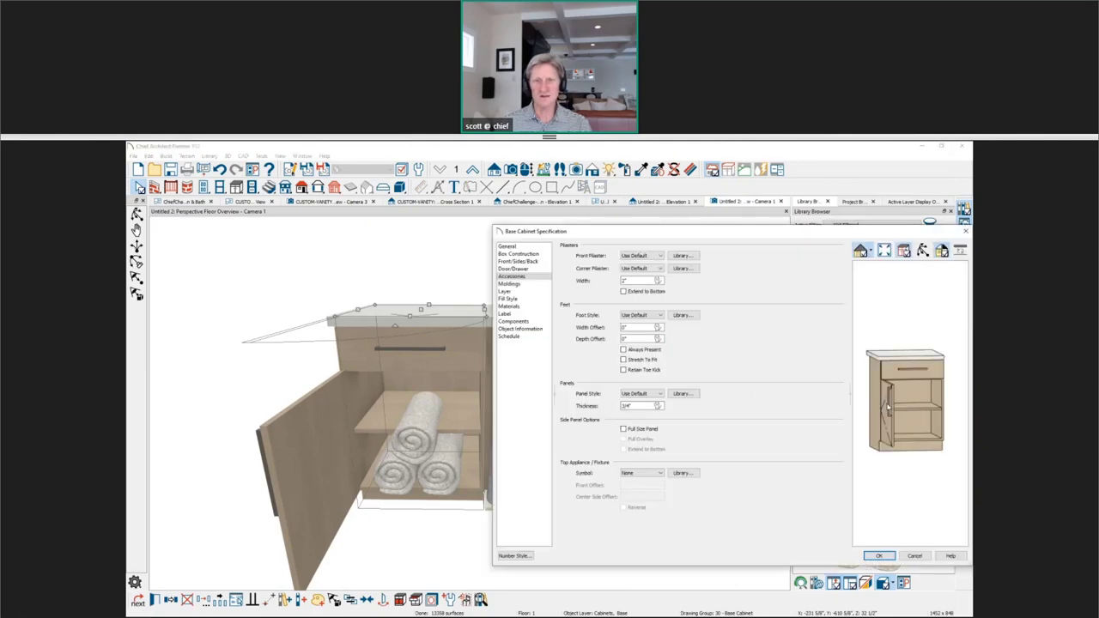
left_click(519, 261)
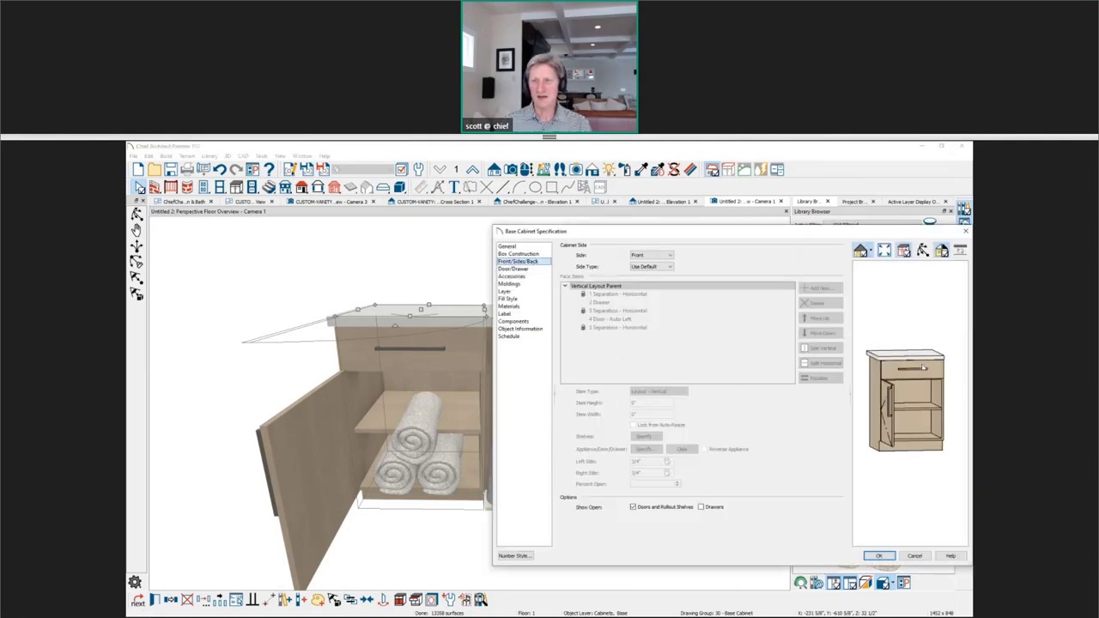
left_click(632, 320)
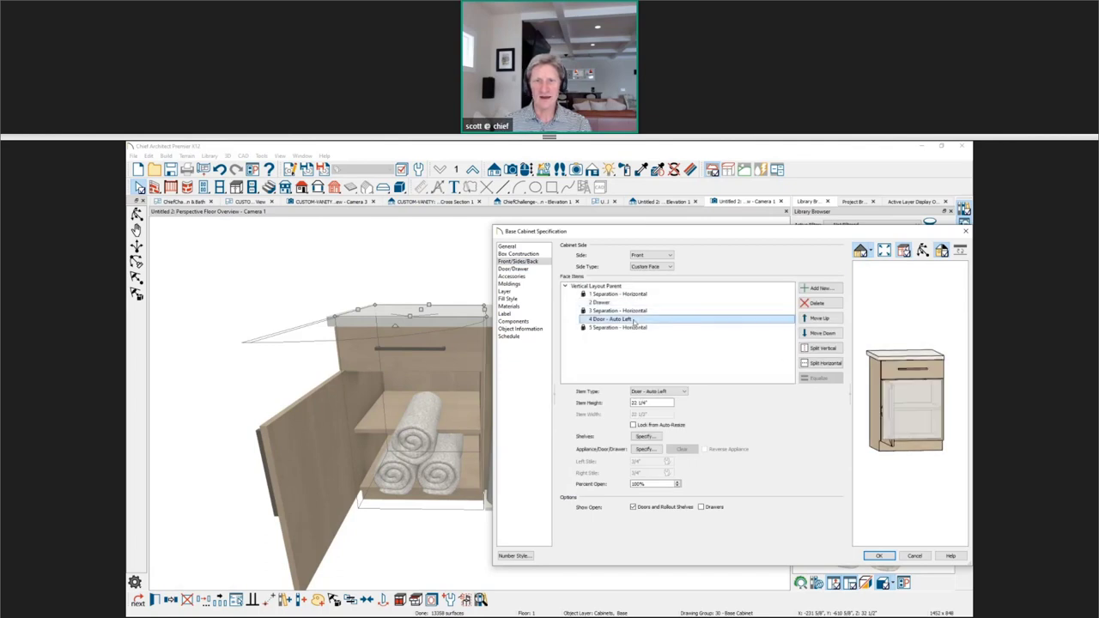
left_click(644, 436)
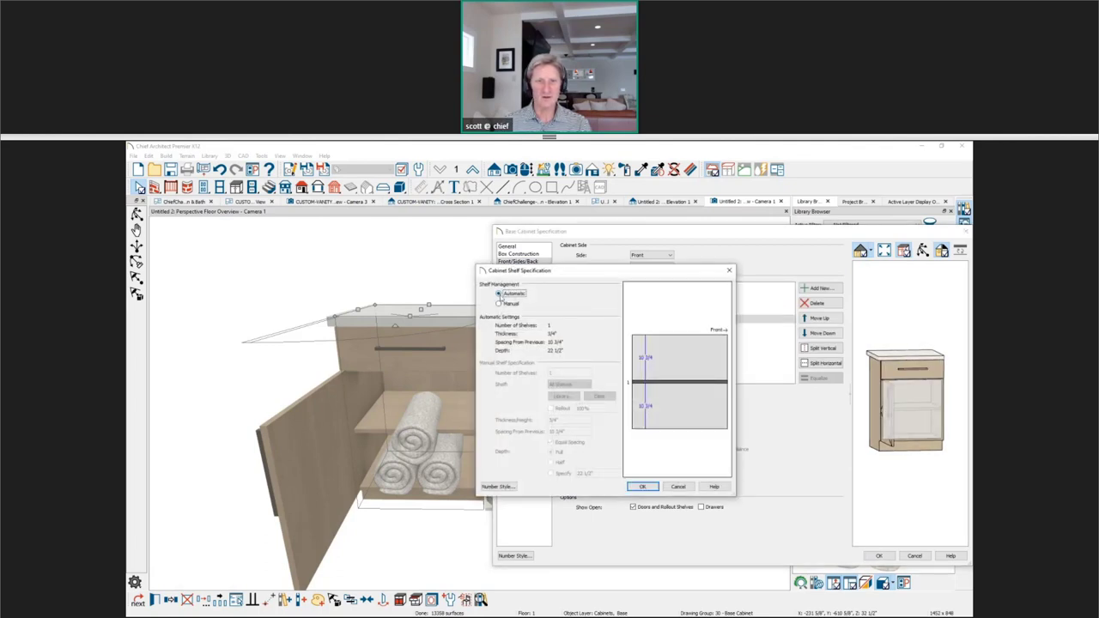
left_click(498, 303)
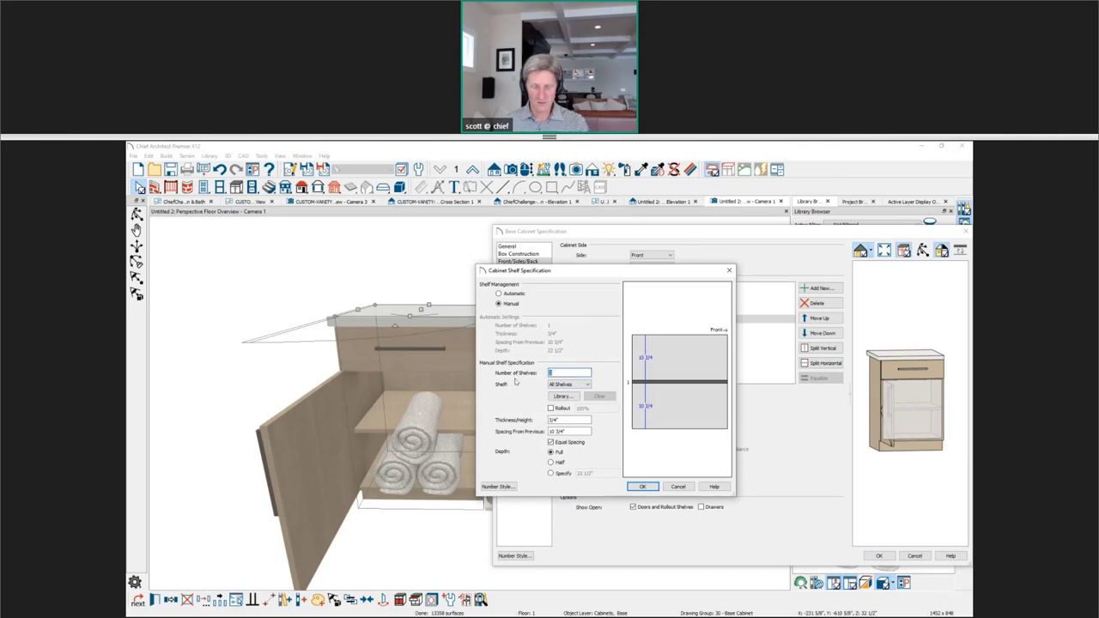
key("Return")
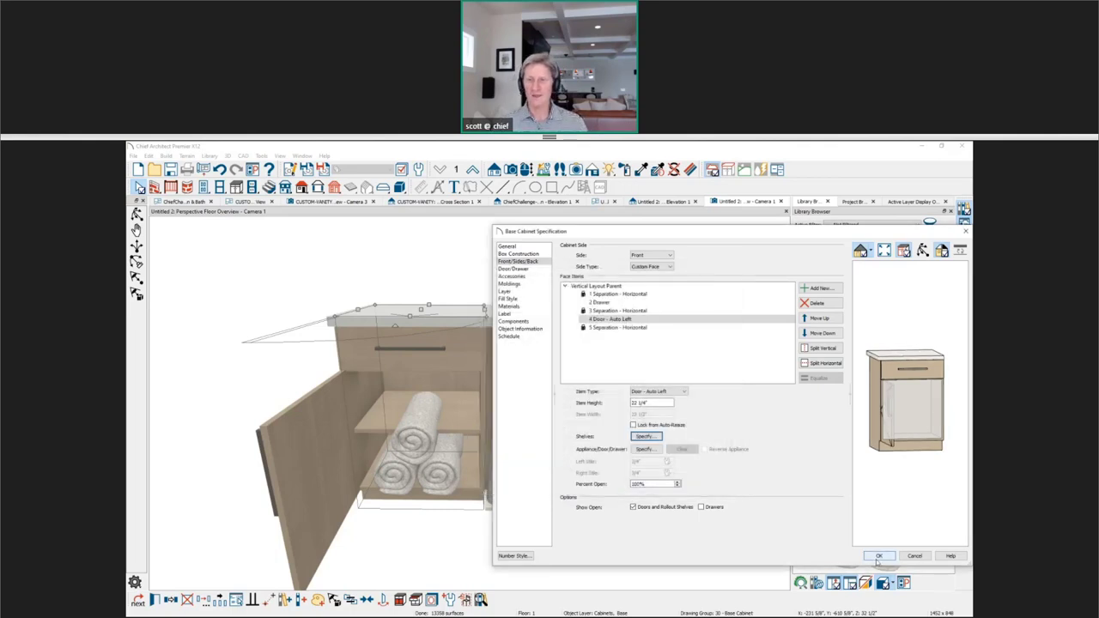
left_click(879, 556)
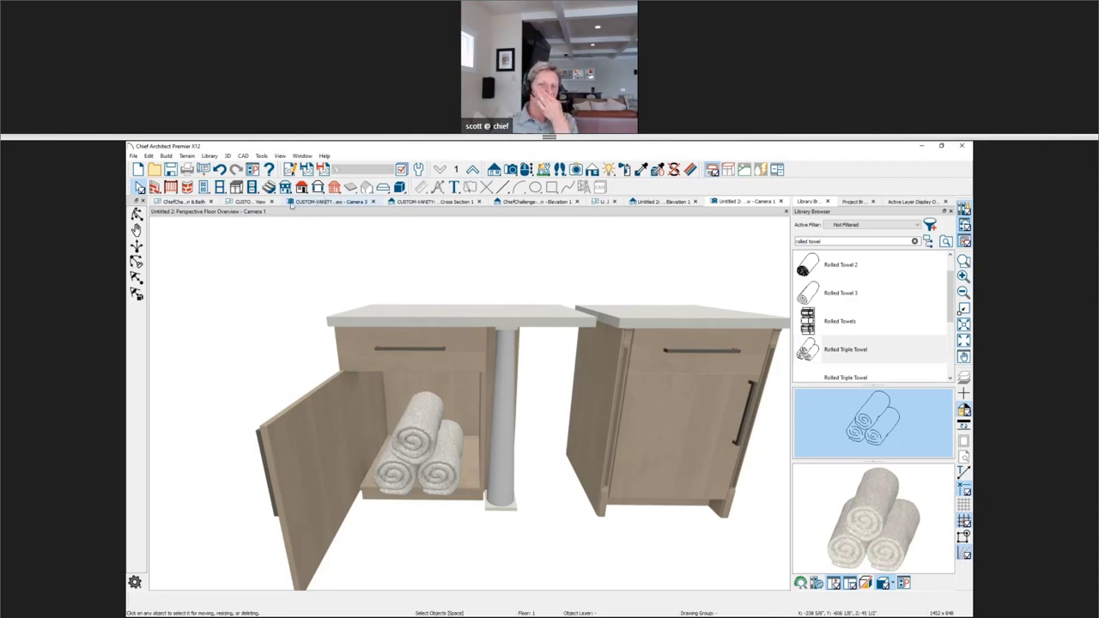
Examine the bath vanity wall elevation in the ChiefChallenge plan and the sloped-sink vanity drawing in the CUSTOM-VANITY plan.
left_click(196, 202)
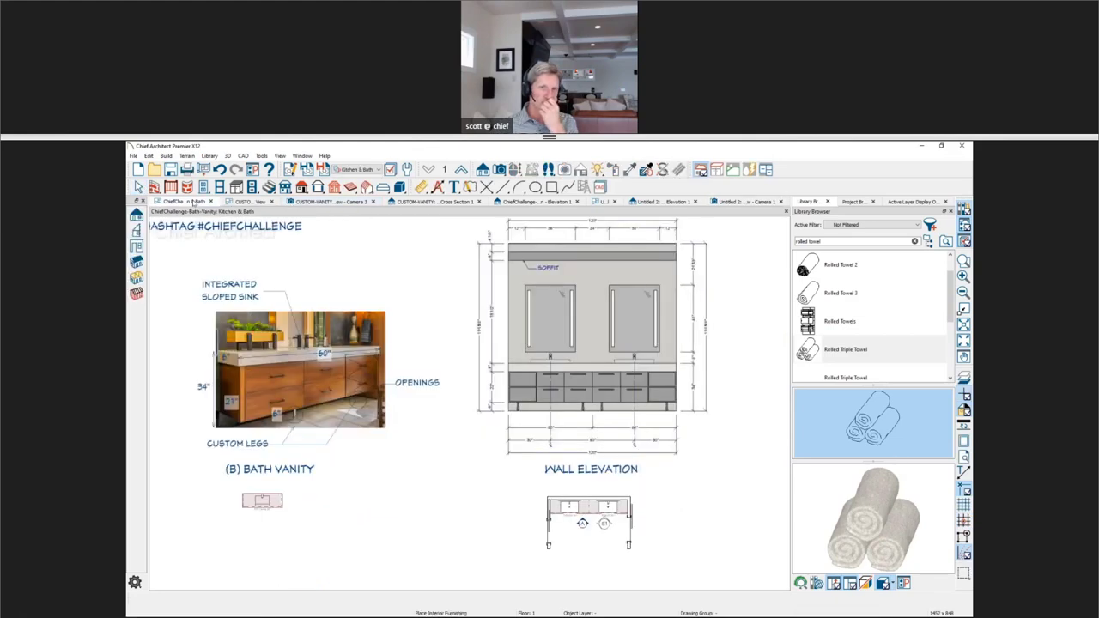
scroll(554, 489, "up", 4)
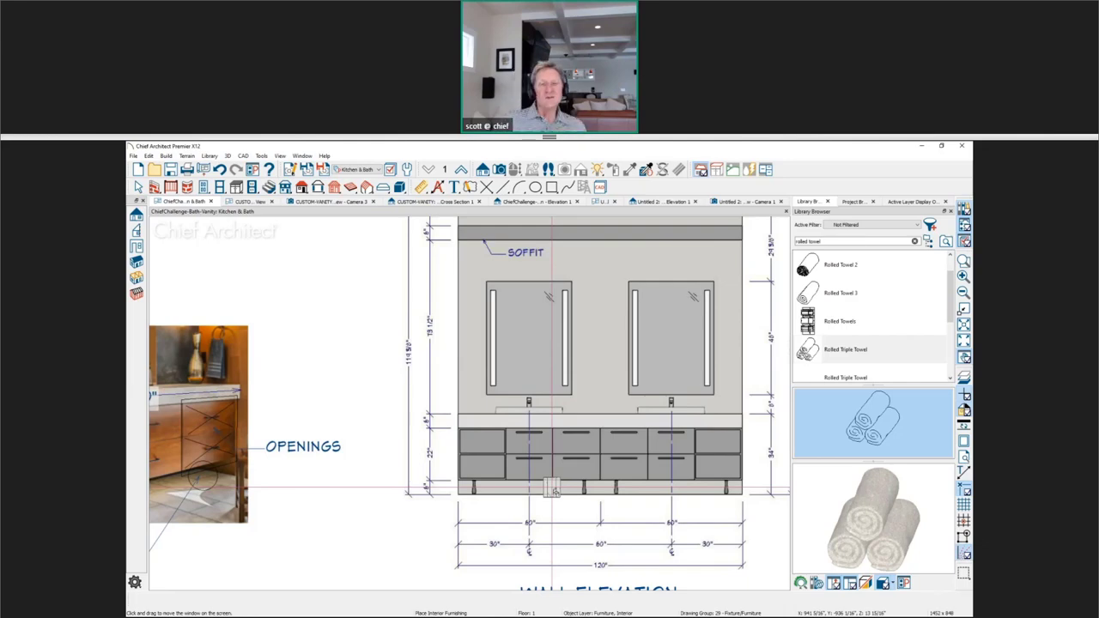
scroll(485, 457, "up", 2)
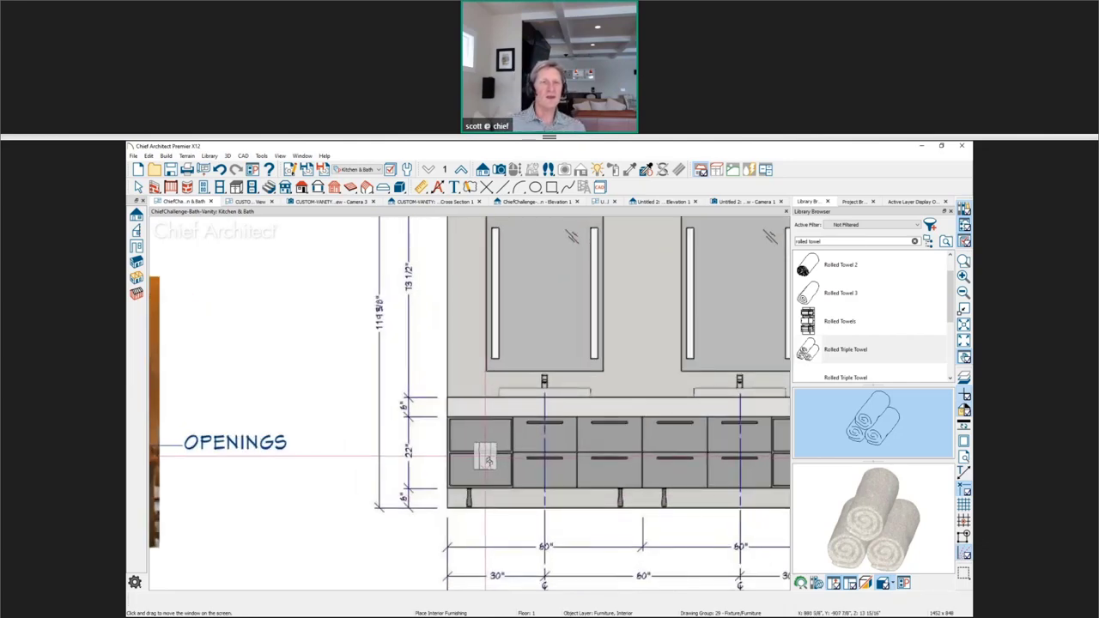
key("Escape")
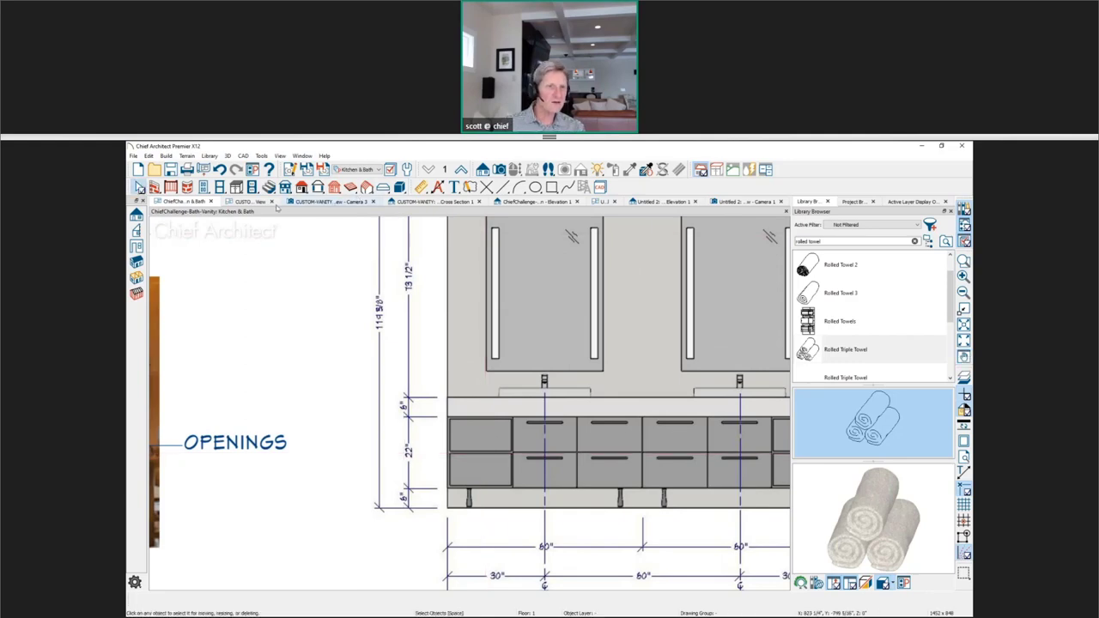
left_click(250, 201)
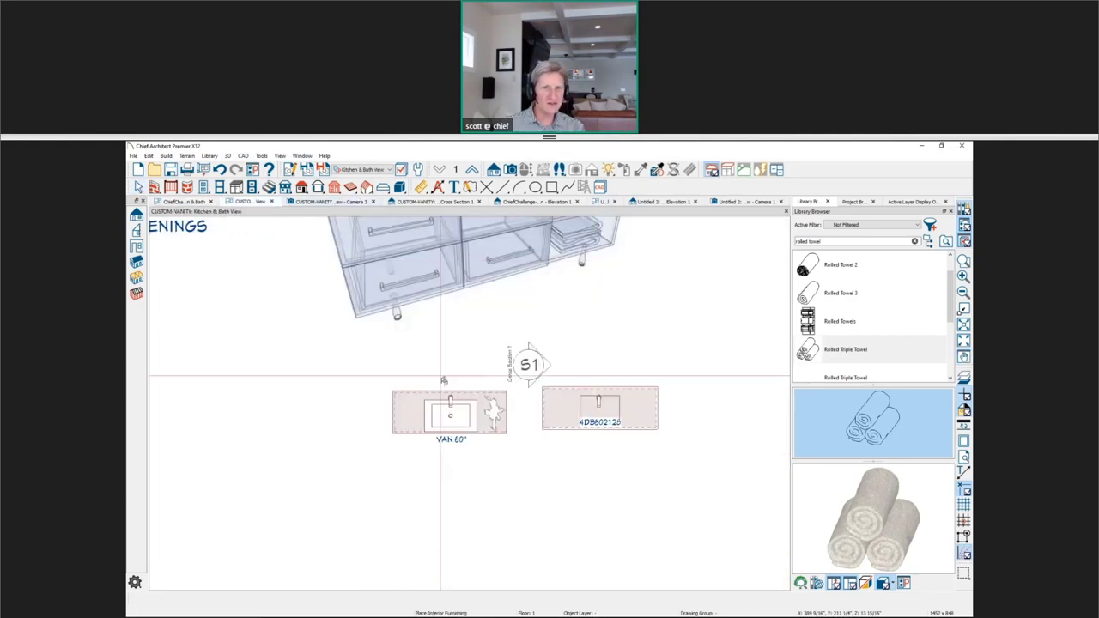
scroll(442, 449, "up", 3)
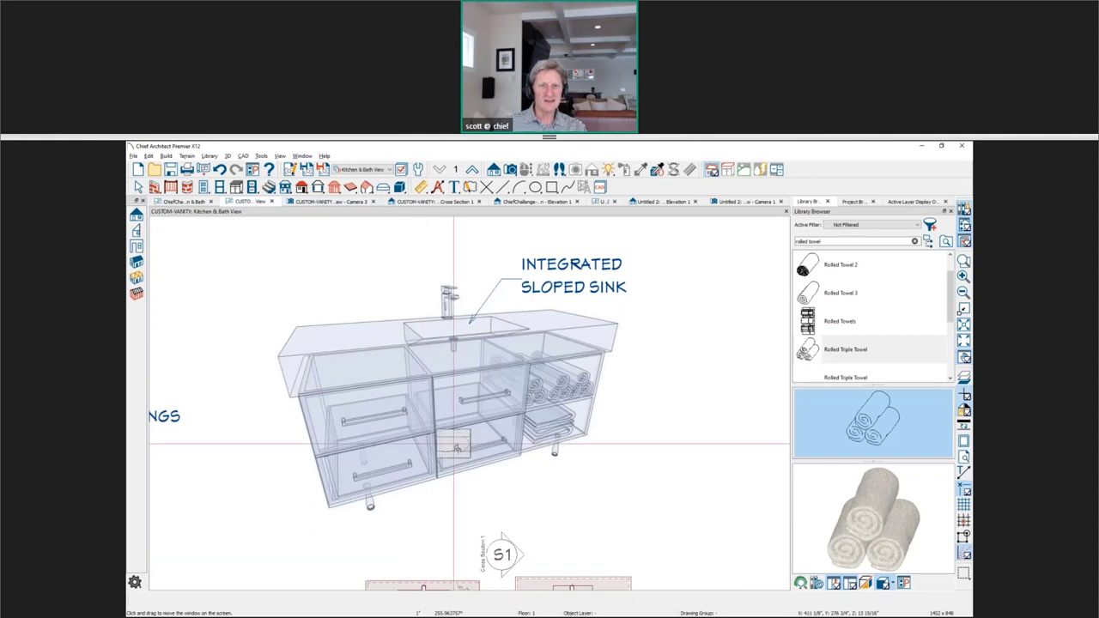
middle_click_drag(466, 402, 468, 410)
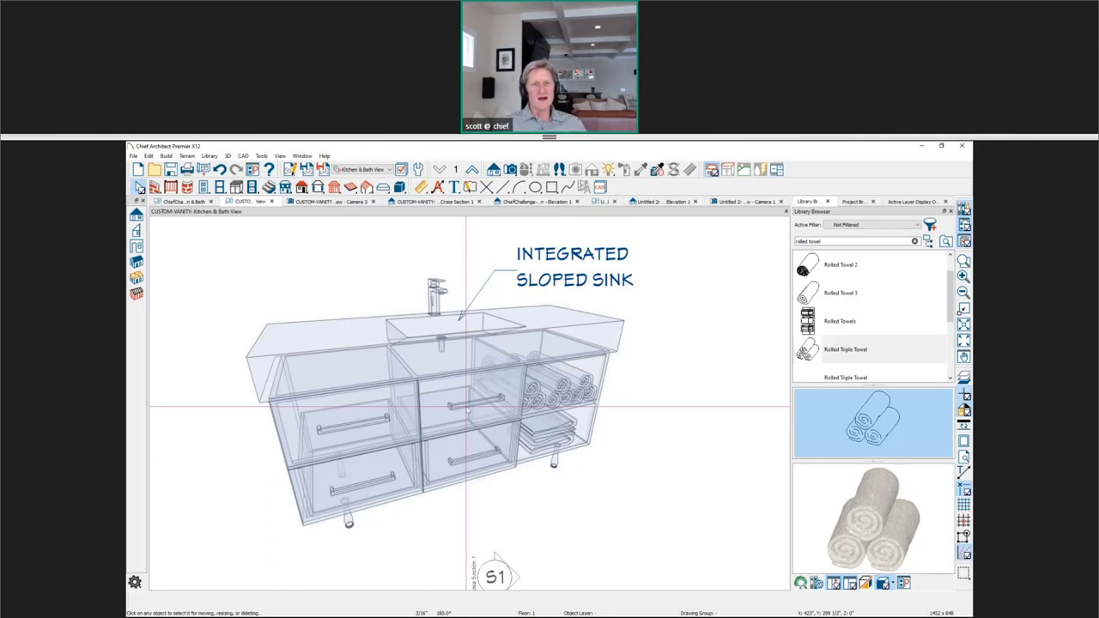
scroll(466, 407, "down", 2)
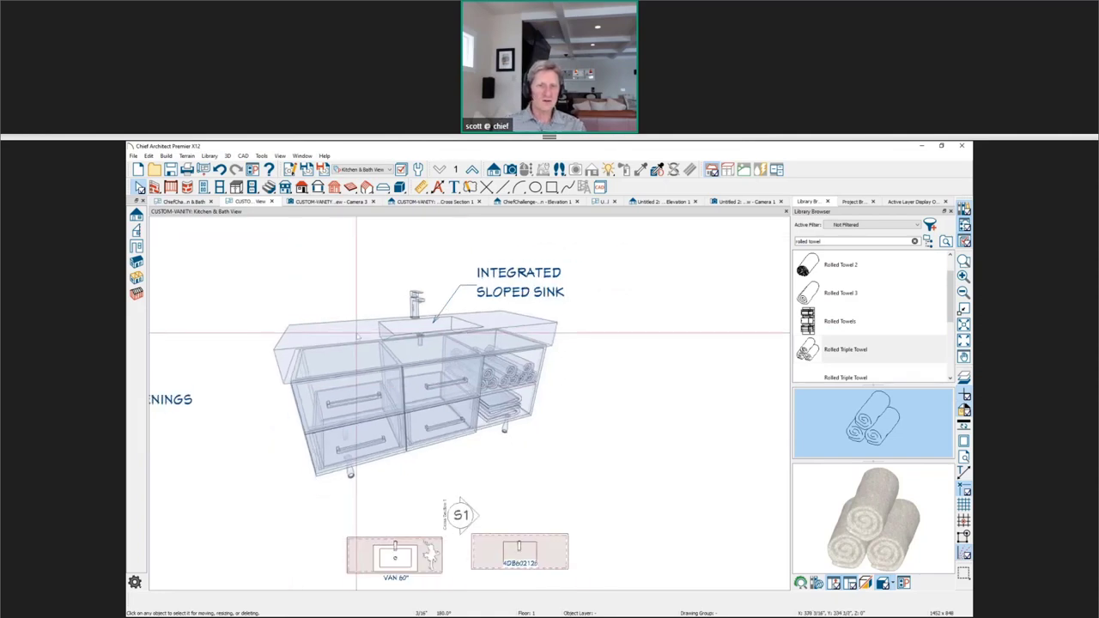
Place a base cabinet beside the 4DB602128 vanity in the plan and show its drawer open.
middle_click_drag(416, 506, 416, 415)
scroll(415, 416, "up", 1)
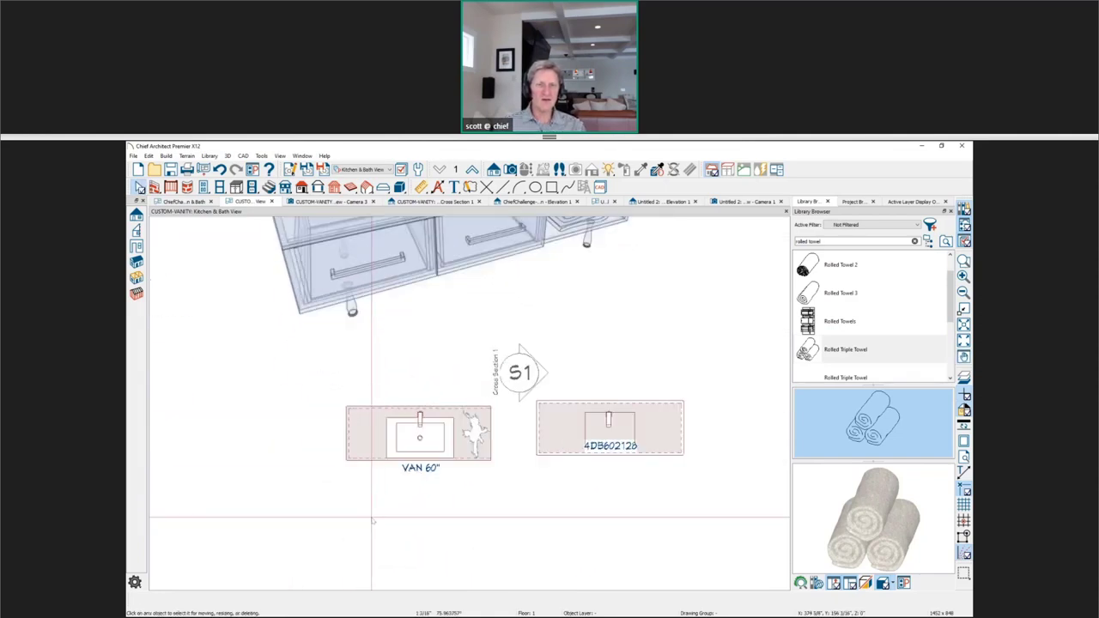
scroll(477, 513, "up", 2)
middle_click_drag(477, 513, 299, 506)
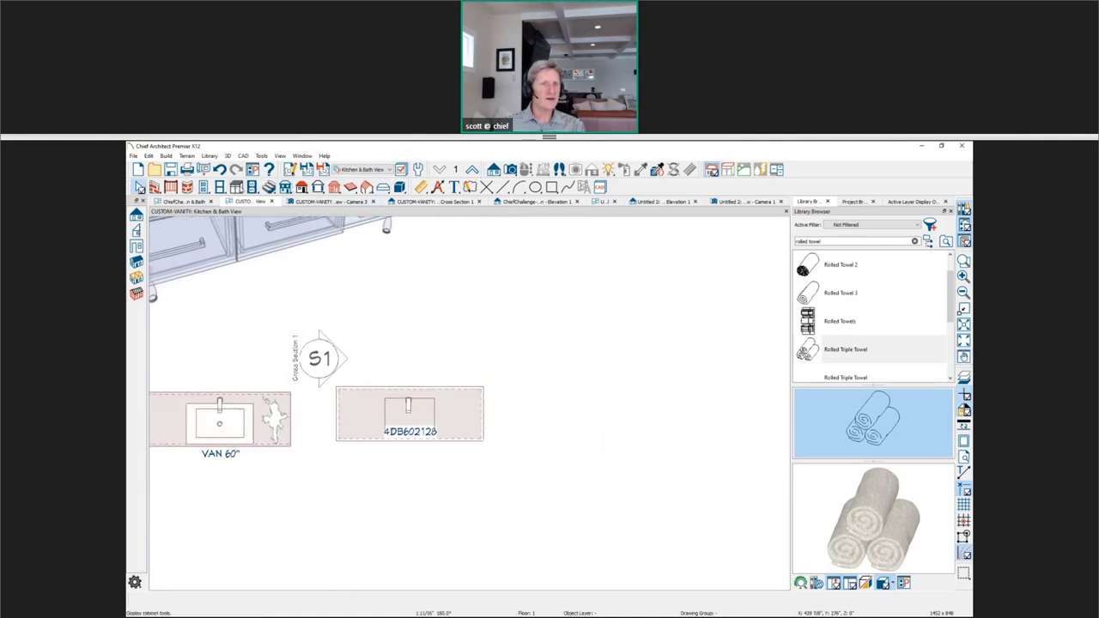
left_click(237, 188)
left_click(601, 420)
key("space")
scroll(611, 421, "up", 2)
left_click(612, 420)
left_click(465, 599)
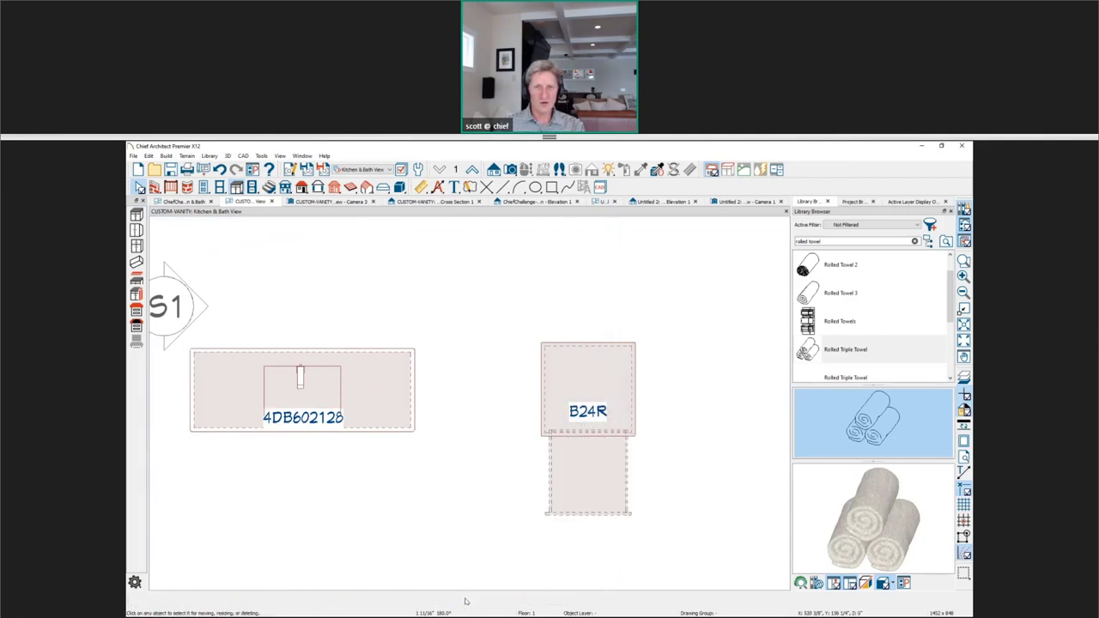
Widen the new base cabinet in plan to 33 inches.
scroll(675, 543, "up", 1)
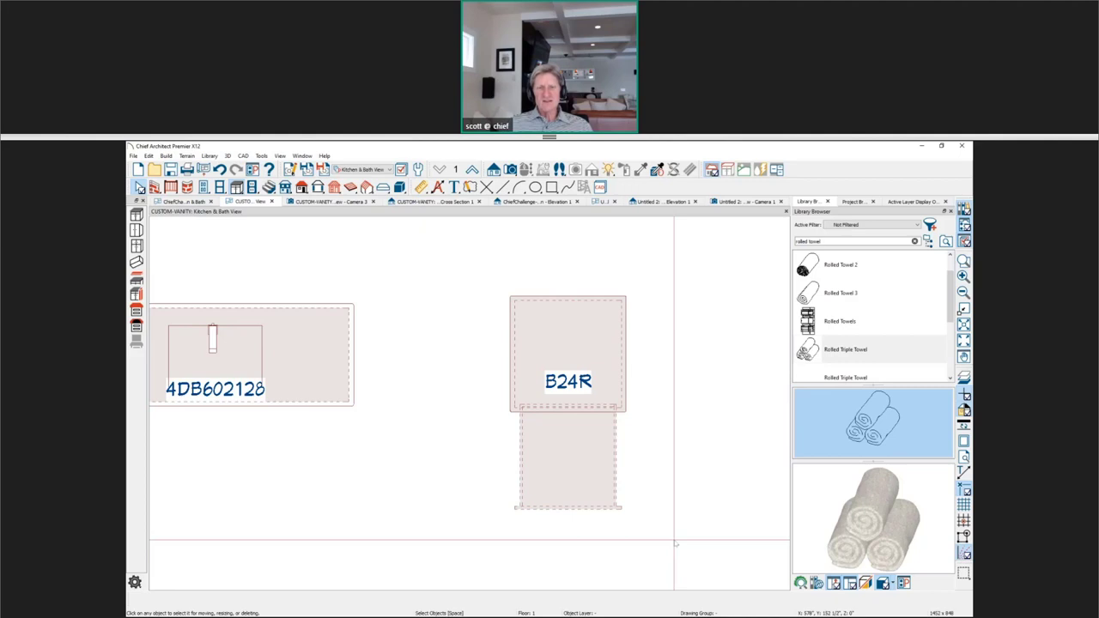
left_click(601, 360)
left_click_drag(622, 353, 661, 354)
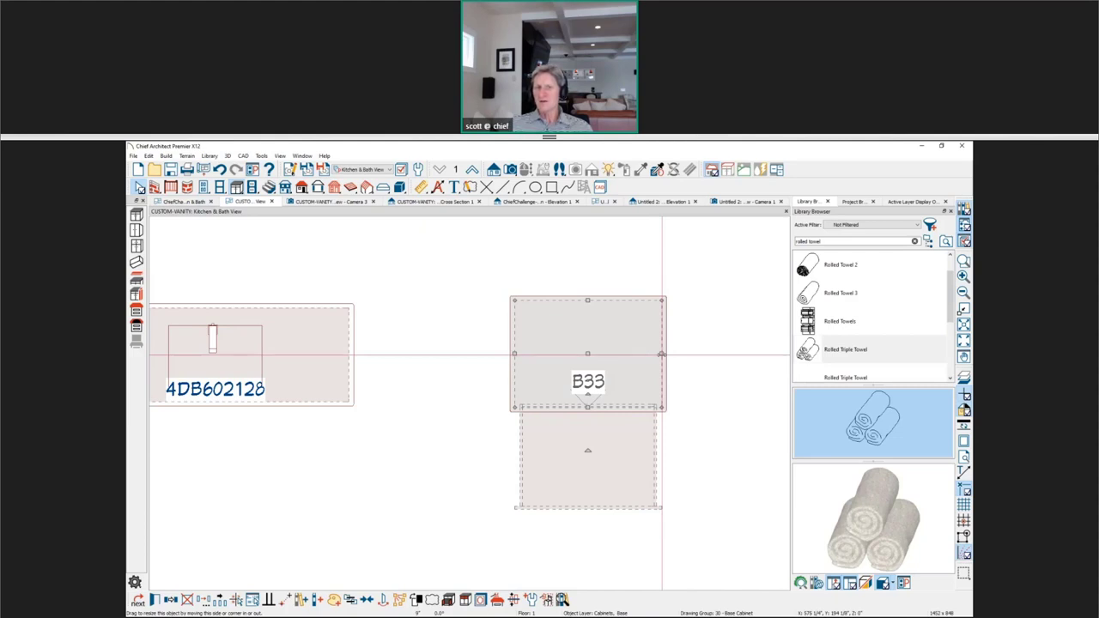
key("Escape")
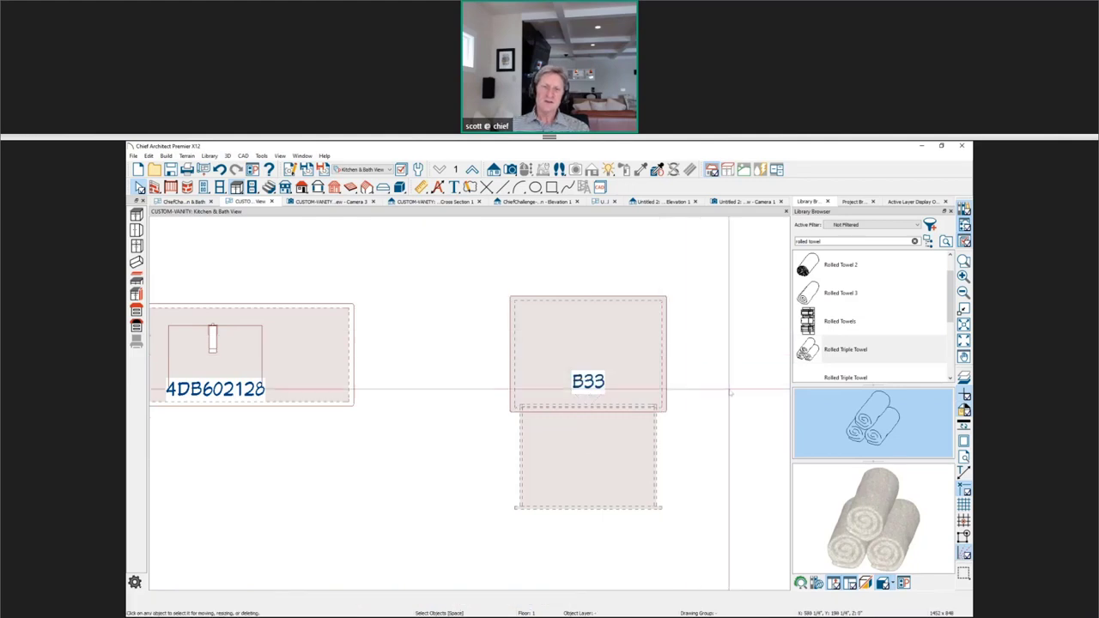
Toggle the base cabinet's open display in plan until both its doors and its drawer are closed.
scroll(605, 421, "up", 3)
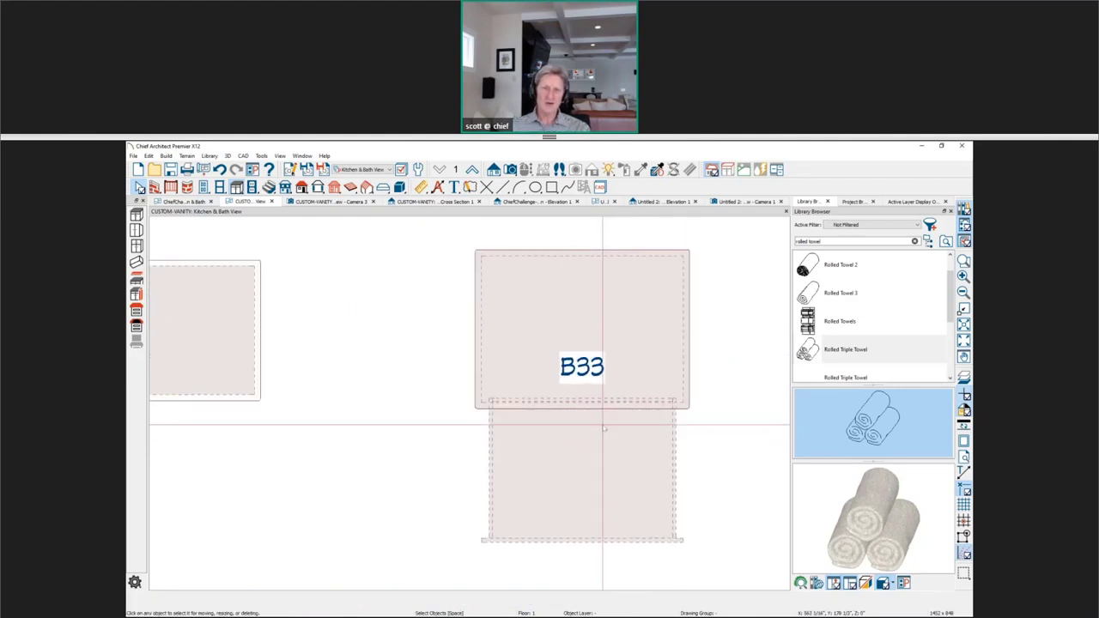
left_click(518, 403)
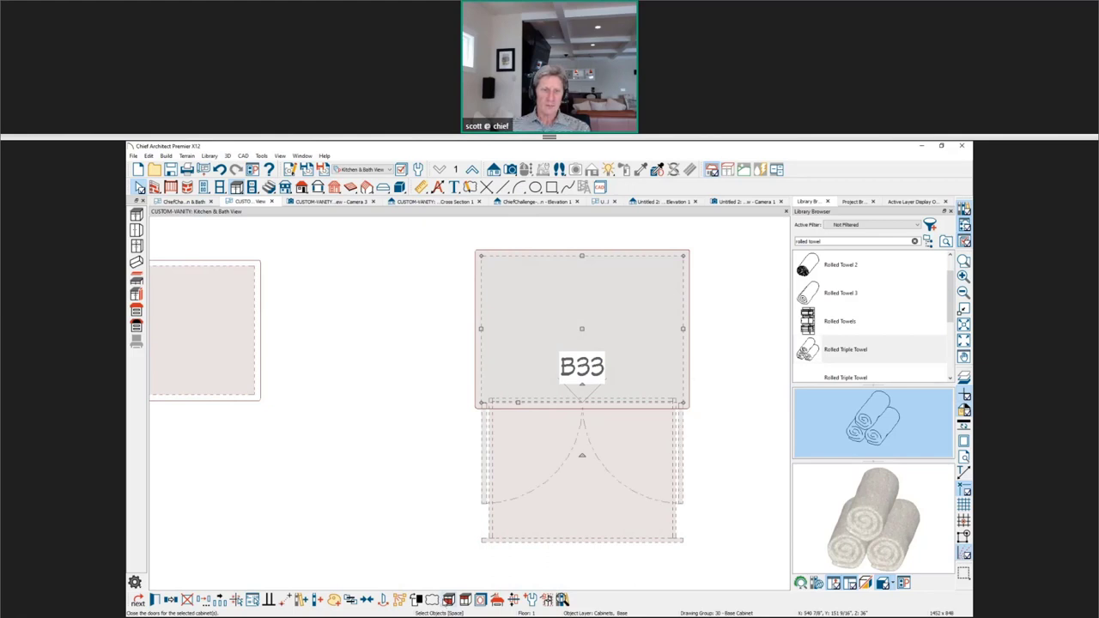
left_click(464, 600)
left_click(465, 600)
left_click(515, 478)
Draw a rectangular polyline inside the base cabinet and break its rear edge to form a deep notch, leaving a U-shaped outline.
left_click(550, 188)
scroll(544, 294, "up", 1)
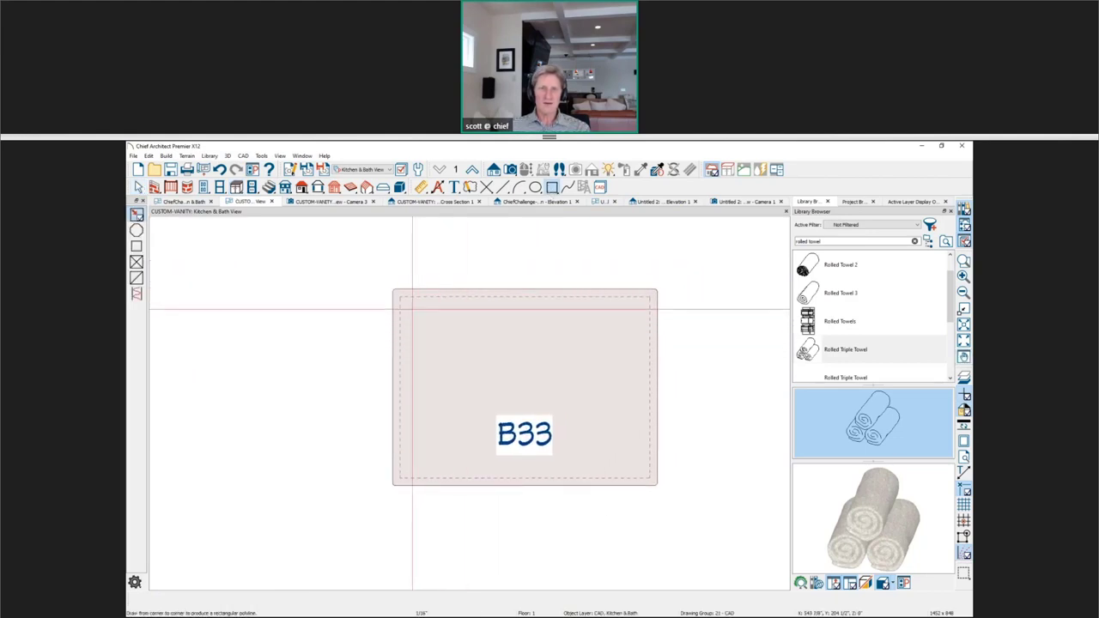
left_click_drag(413, 310, 638, 470)
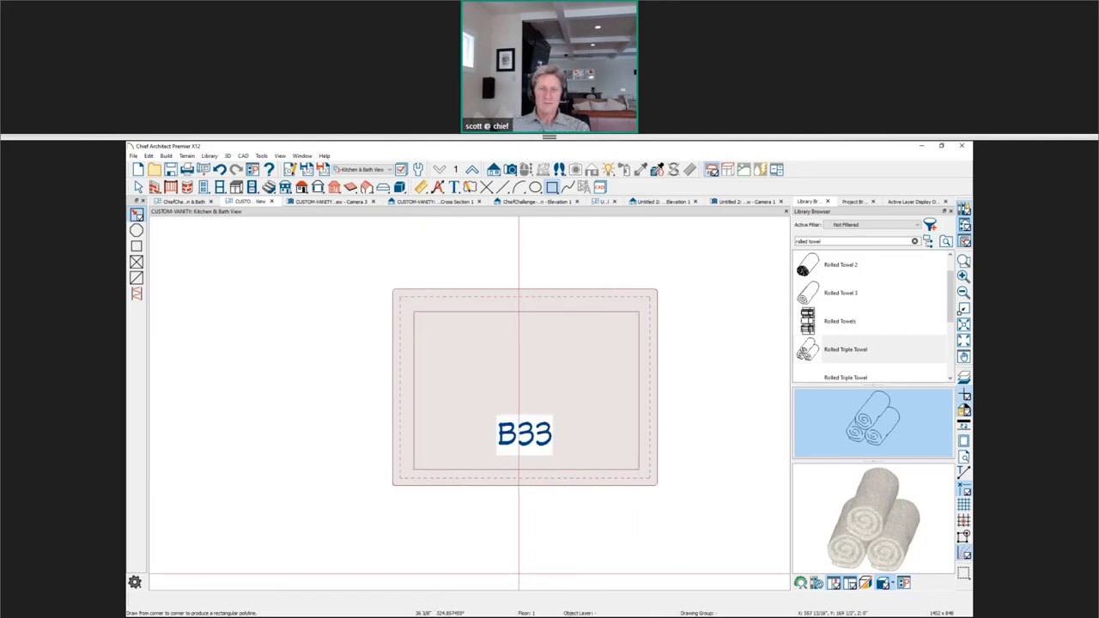
left_click(510, 310)
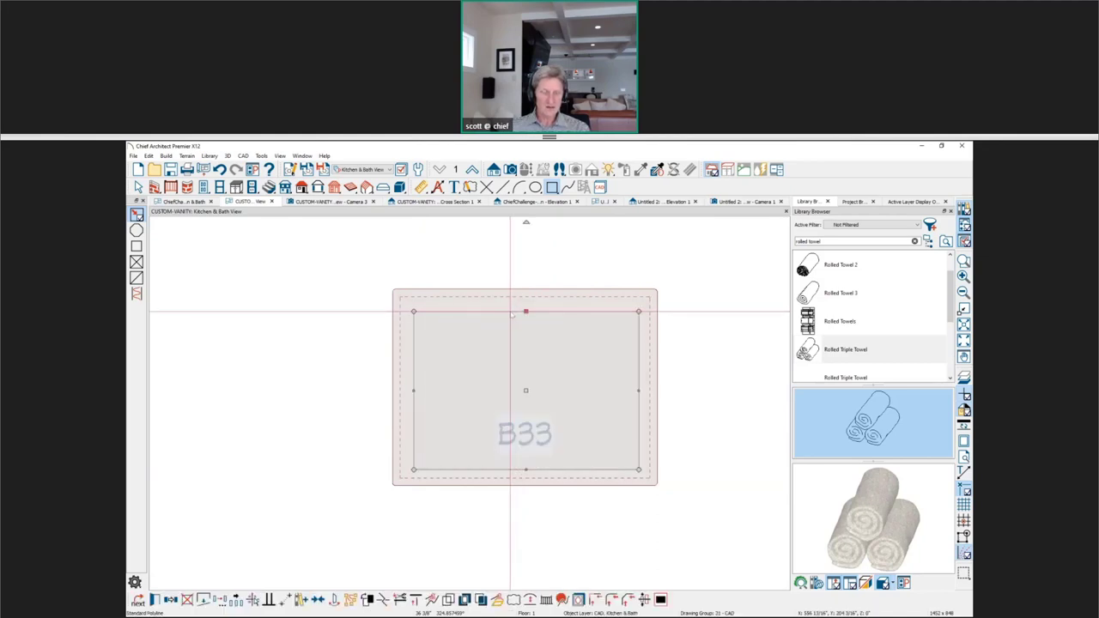
left_click(462, 311)
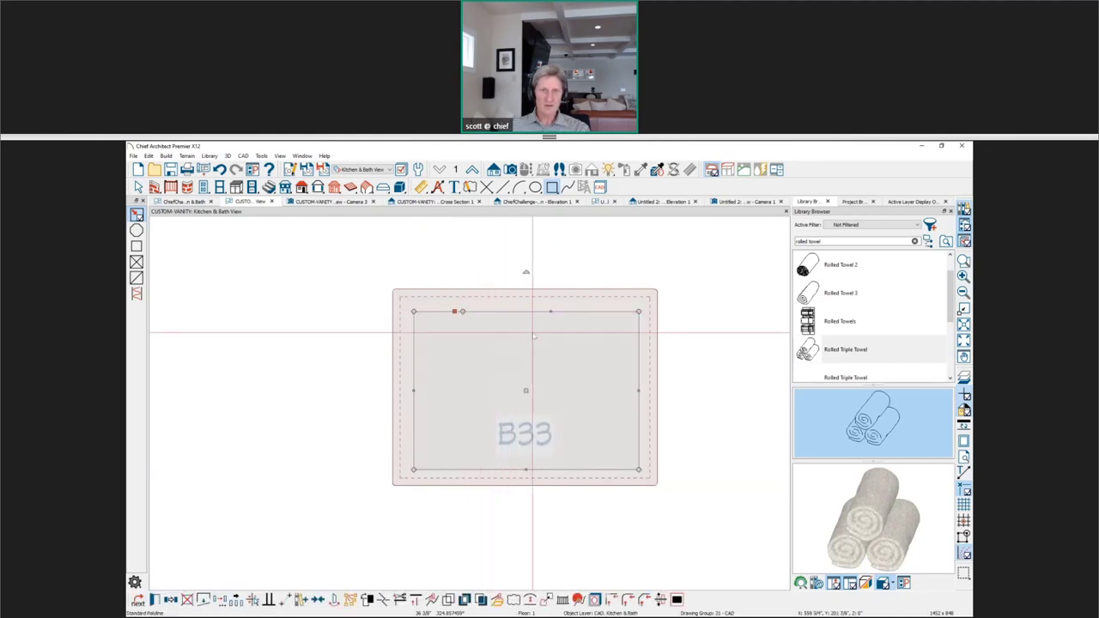
left_click(579, 311)
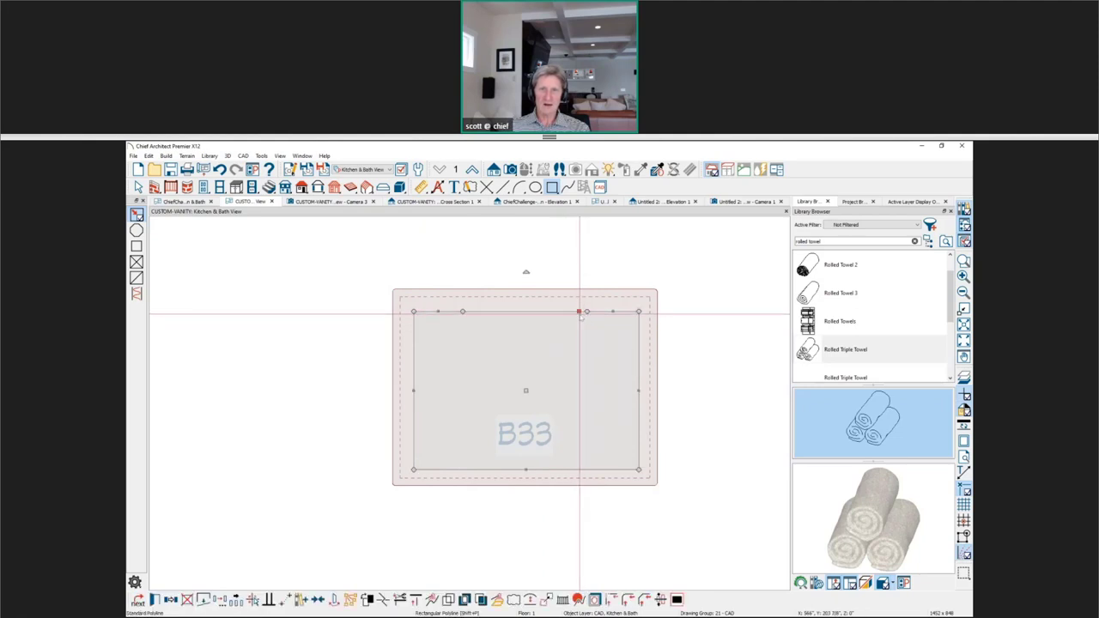
left_click_drag(574, 314, 574, 435)
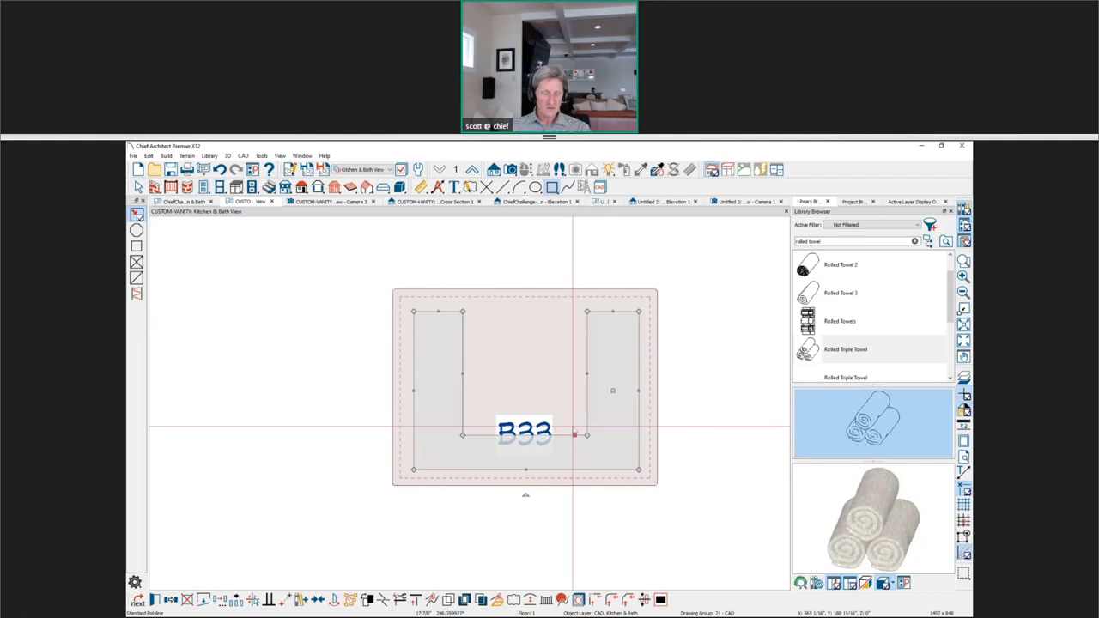
Change the U-shaped polyline's line style to dashed.
double_click(571, 430)
left_click_drag(472, 225, 694, 252)
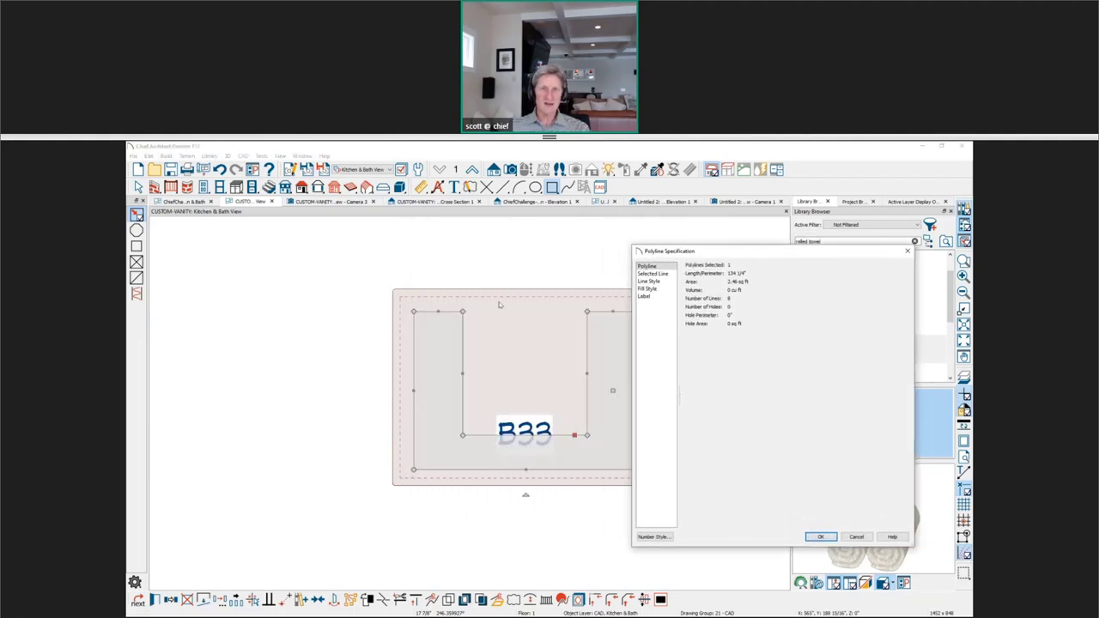
left_click(648, 280)
left_click(777, 301)
left_click(775, 319)
left_click(809, 538)
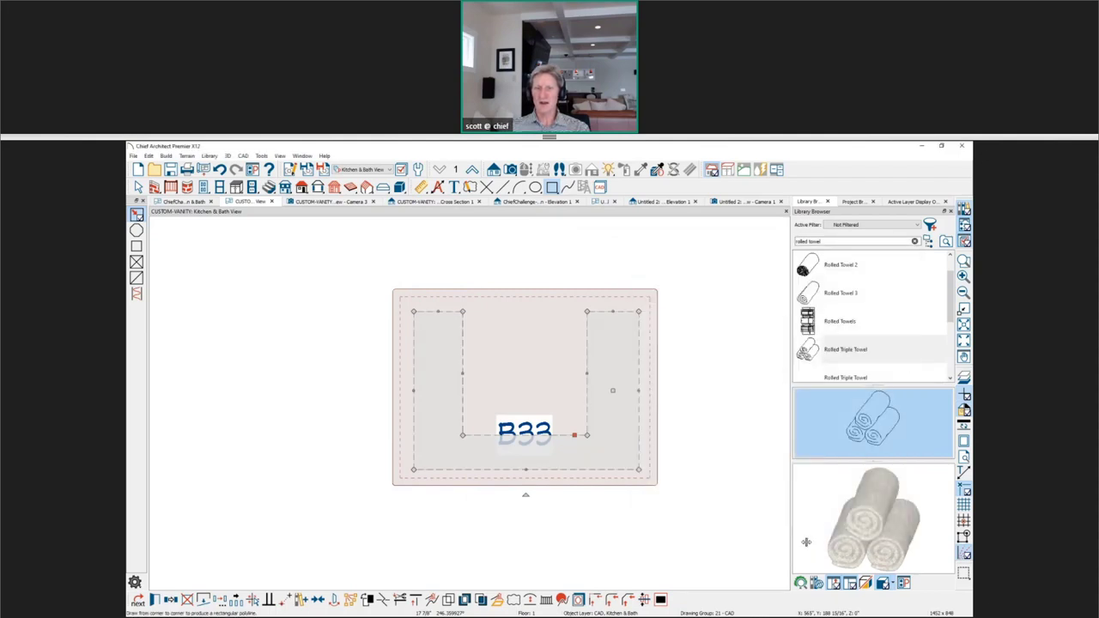
left_click(724, 551)
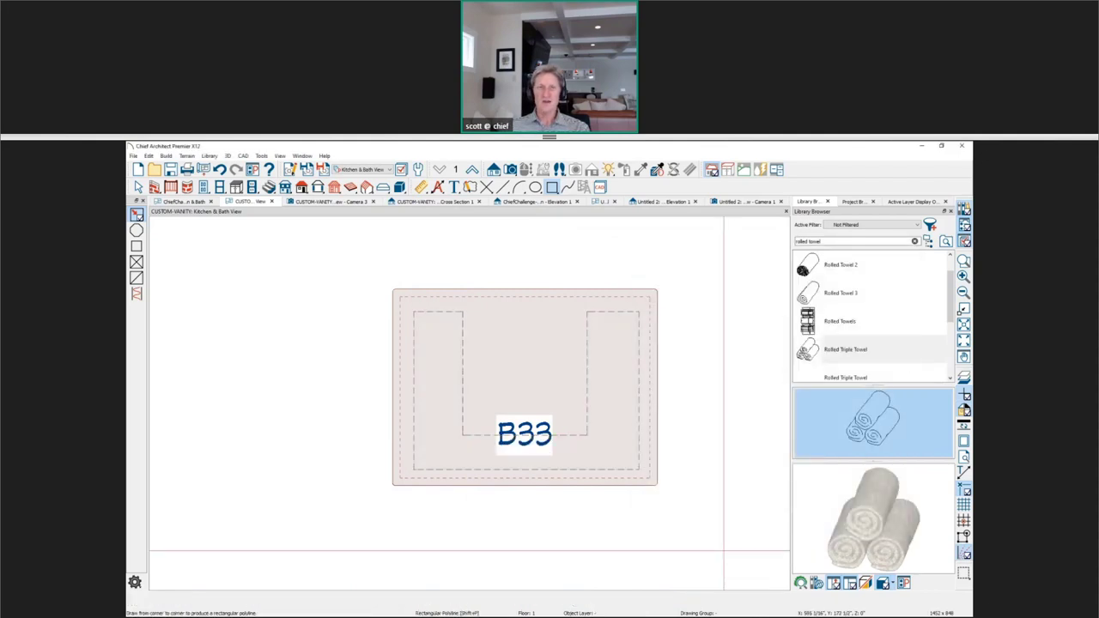
Add a leader note reading "U SHAPED DRAWER" that points to the dashed U-shaped outline in the B33 base cabinet.
left_click(454, 187)
left_click(137, 230)
left_click_drag(403, 383, 352, 334)
left_click(307, 333)
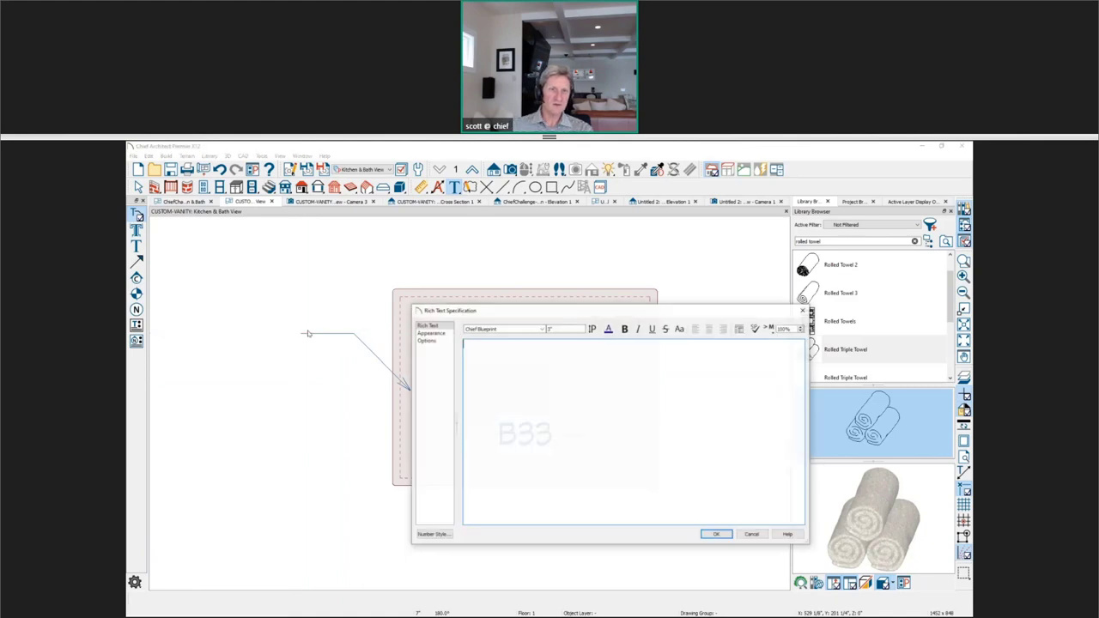
type("U")
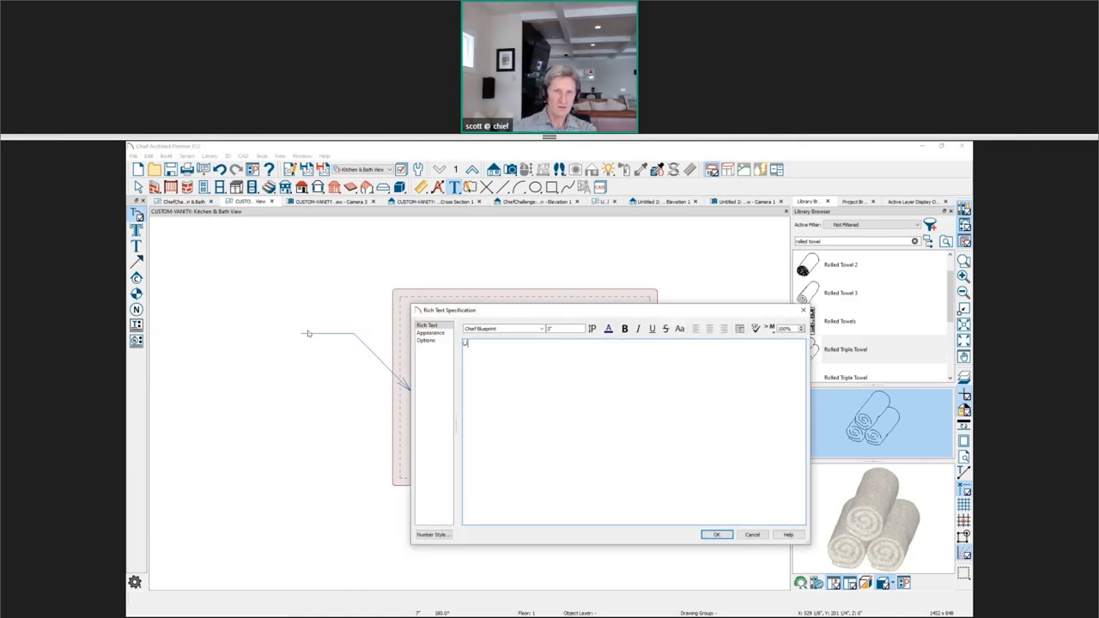
type(" SHAPED DRAWER")
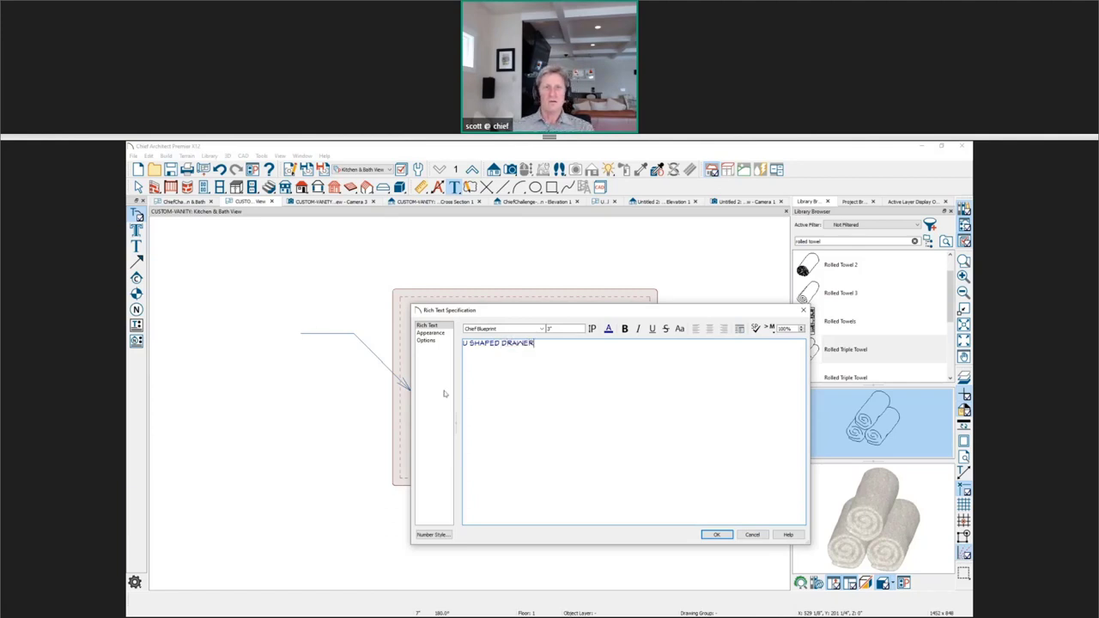
left_click(716, 534)
Move the U SHAPED DRAWER note and its leader up in plan, clear of the neighbouring vanity cabinet.
scroll(662, 522, "down", 3)
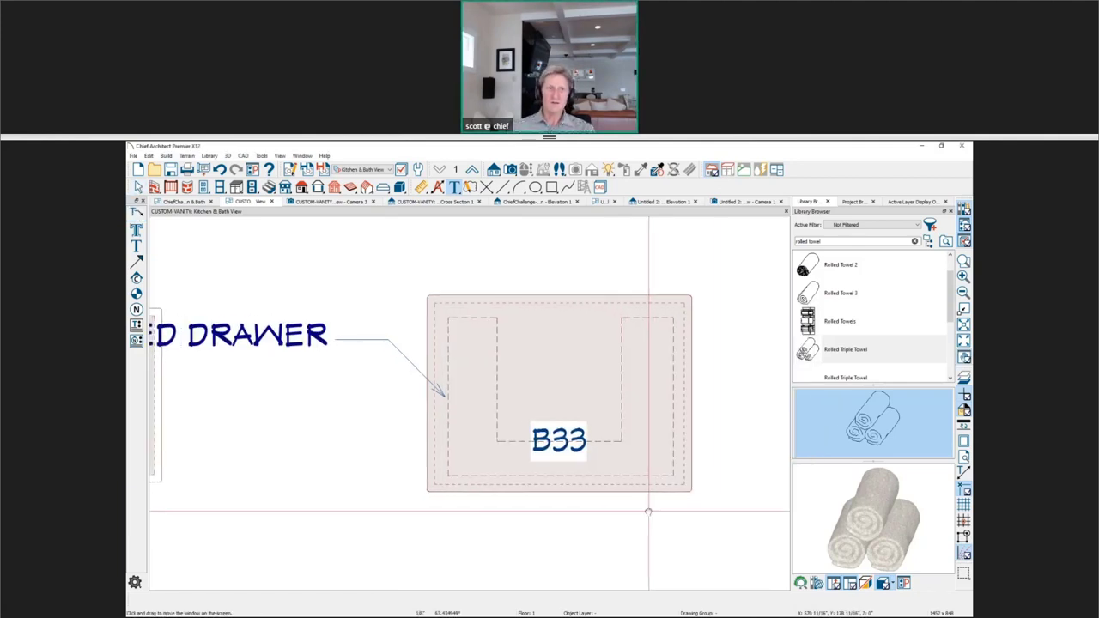
left_click(386, 391)
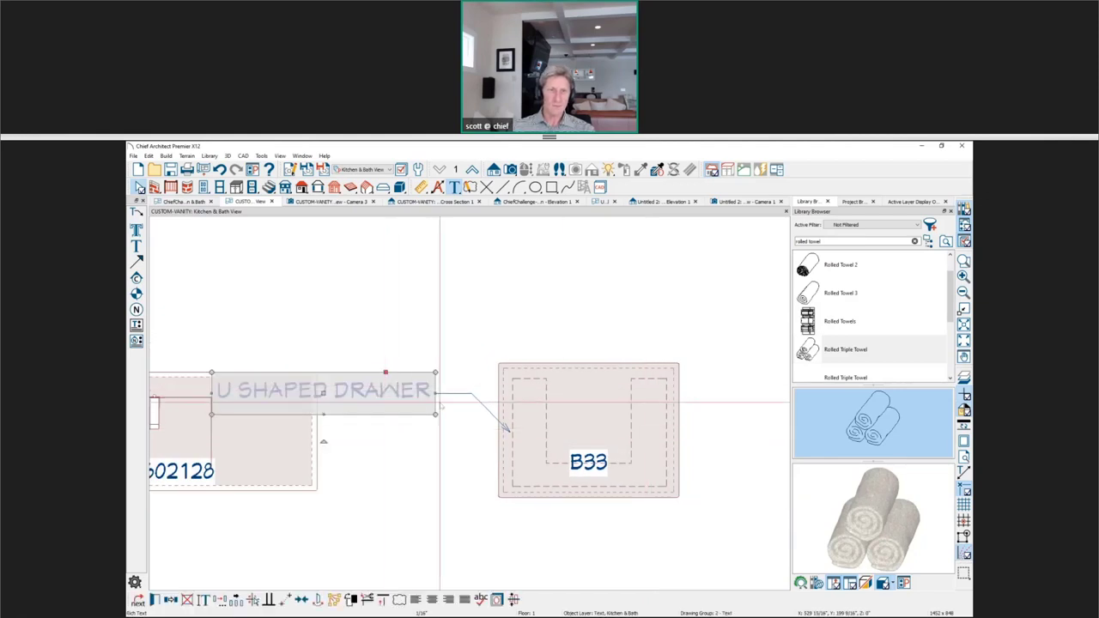
left_click(370, 408)
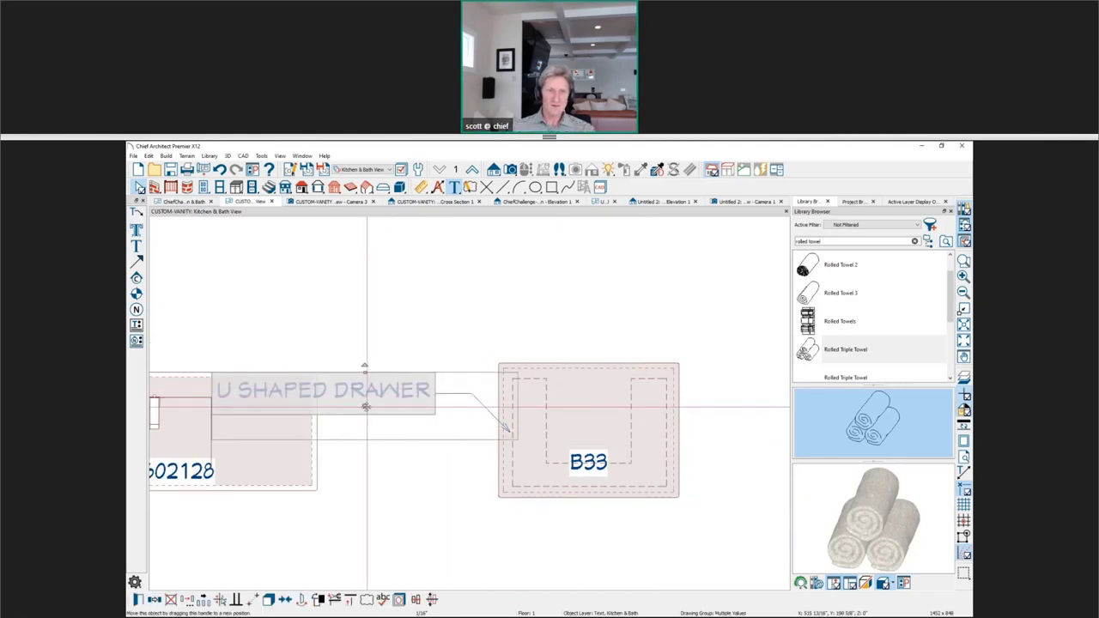
left_click_drag(364, 405, 366, 348)
left_click(411, 429)
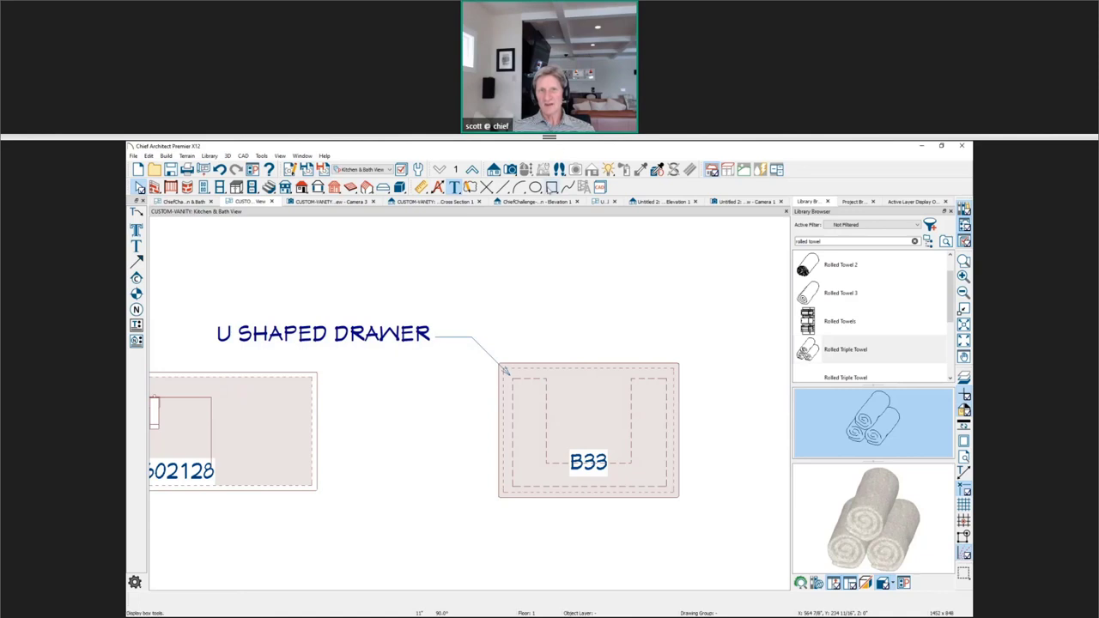
Draw a small rectangular polyline behind the B33 cabinet and pull in the middle of its rear edge to form a shallow notch.
left_click(553, 188)
left_click_drag(560, 278, 661, 322)
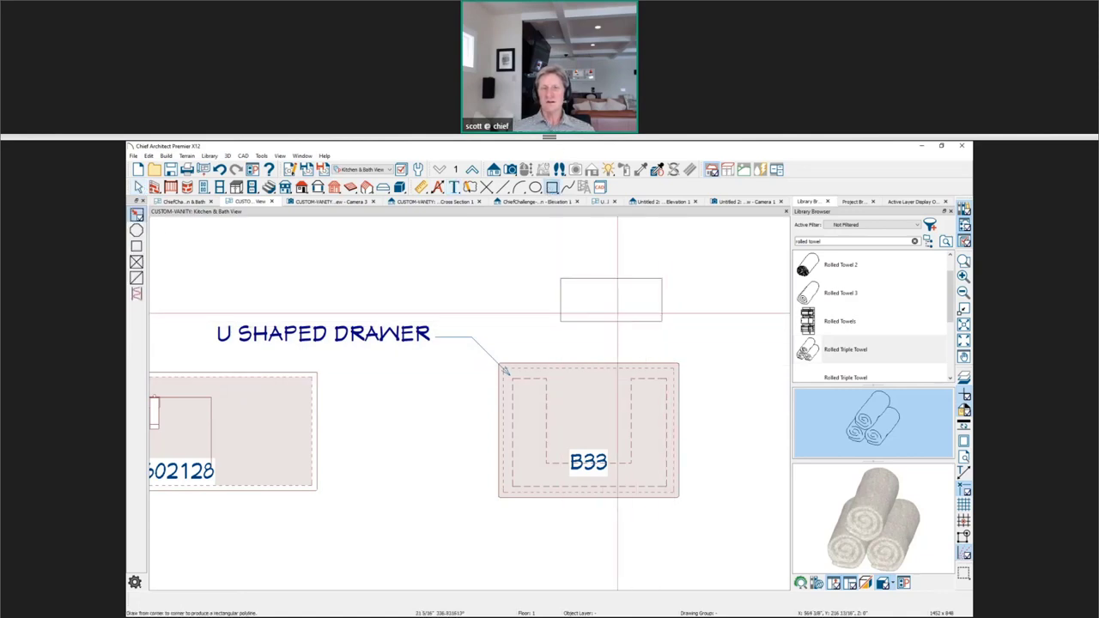
scroll(592, 283, "up", 2)
left_click(599, 276)
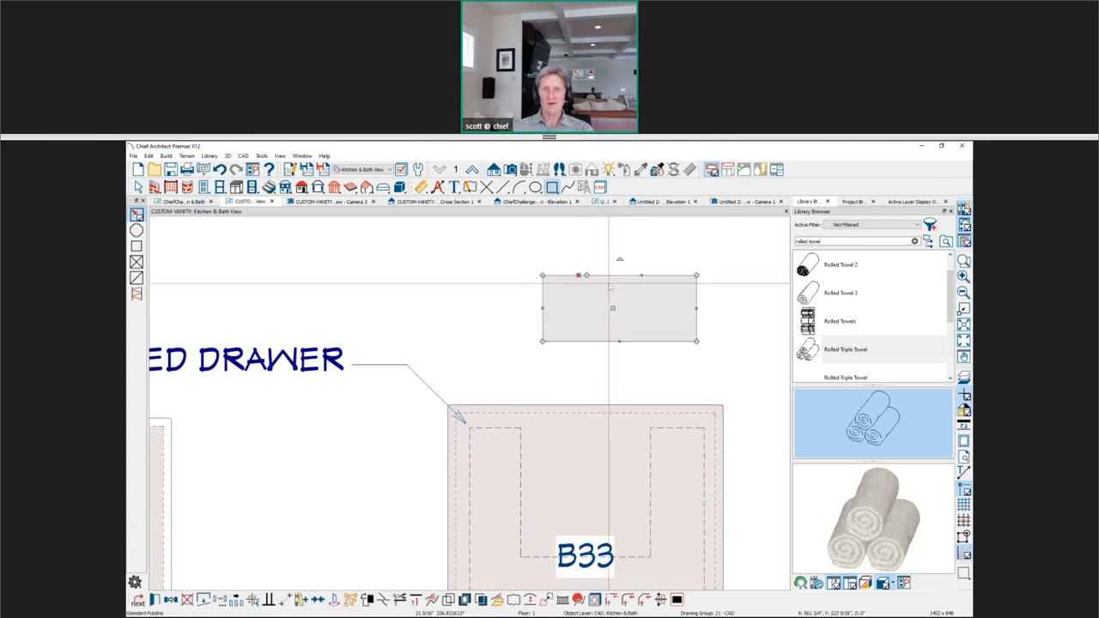
left_click_drag(639, 276, 640, 302)
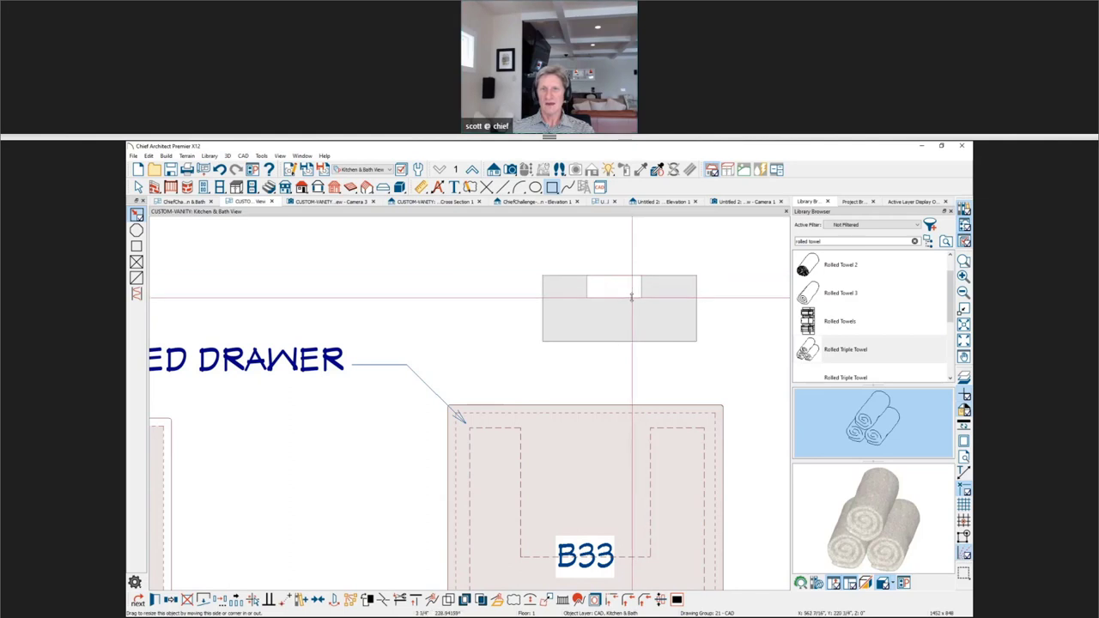
key("Escape")
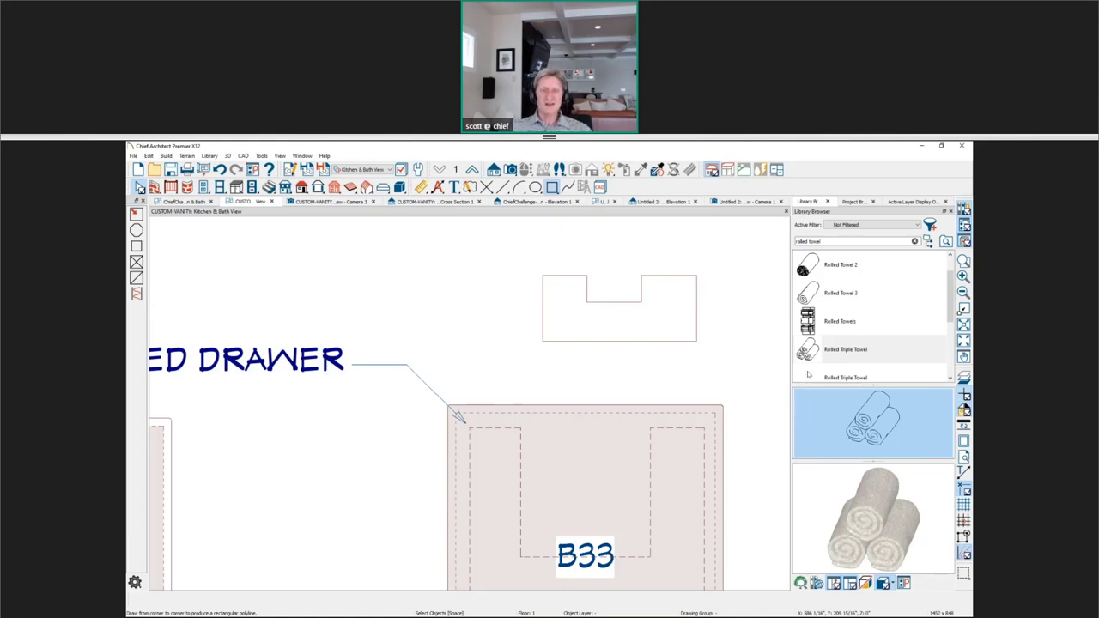
Switch to Windows Photo Viewer to look over the master bath plan and elevations sheet, and advance to the Questions slide.
middle_click_drag(525, 386, 513, 310)
scroll(513, 311, "down", 1)
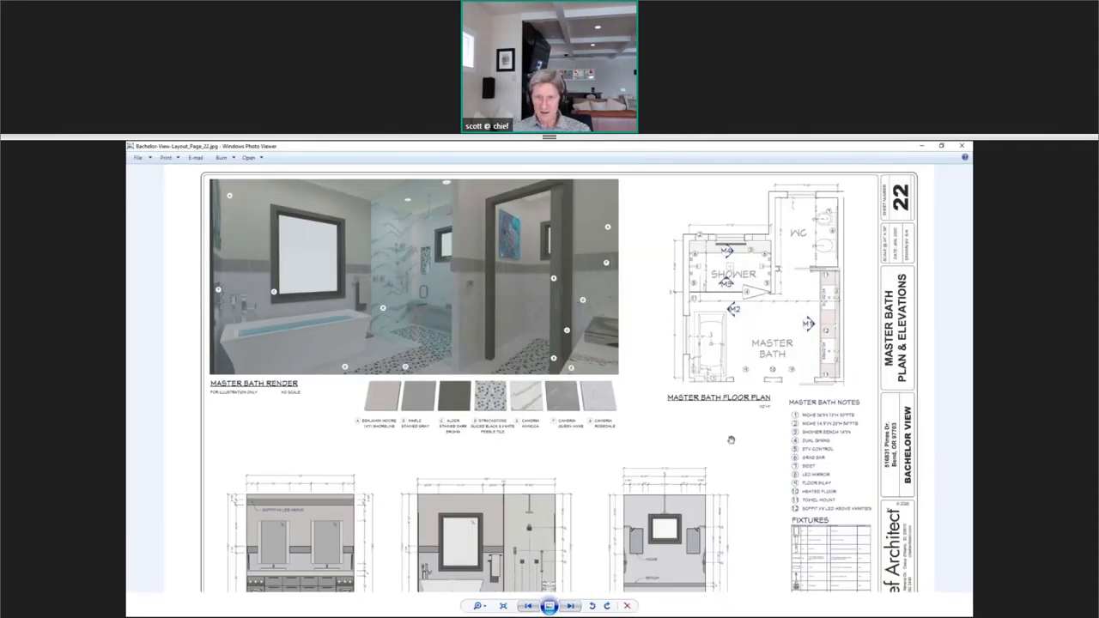
scroll(737, 452, "down", 1)
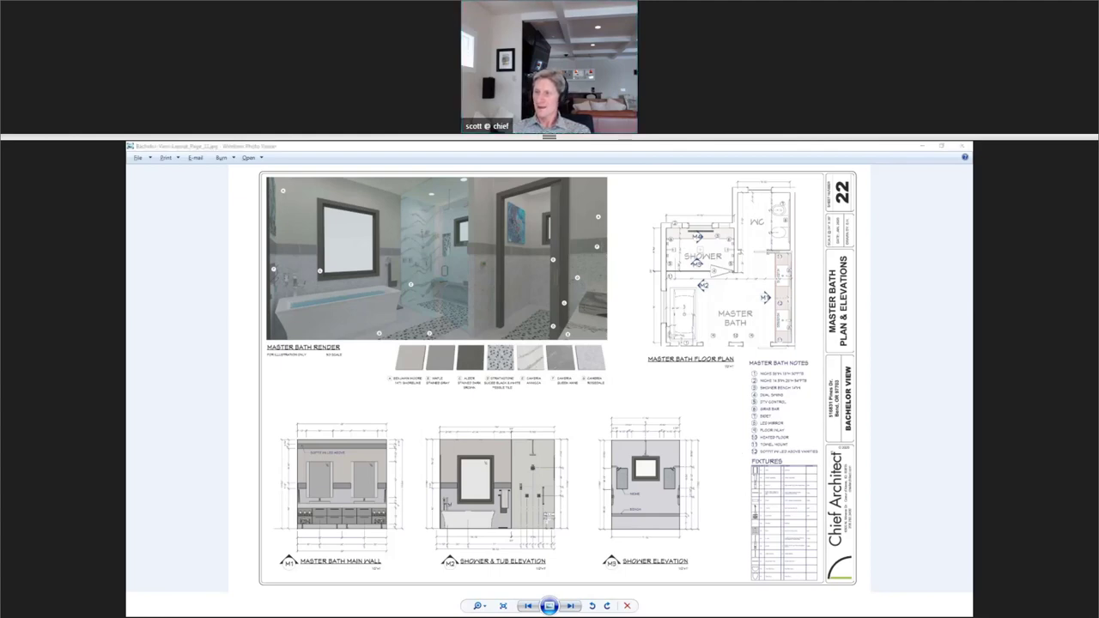
key("Right")
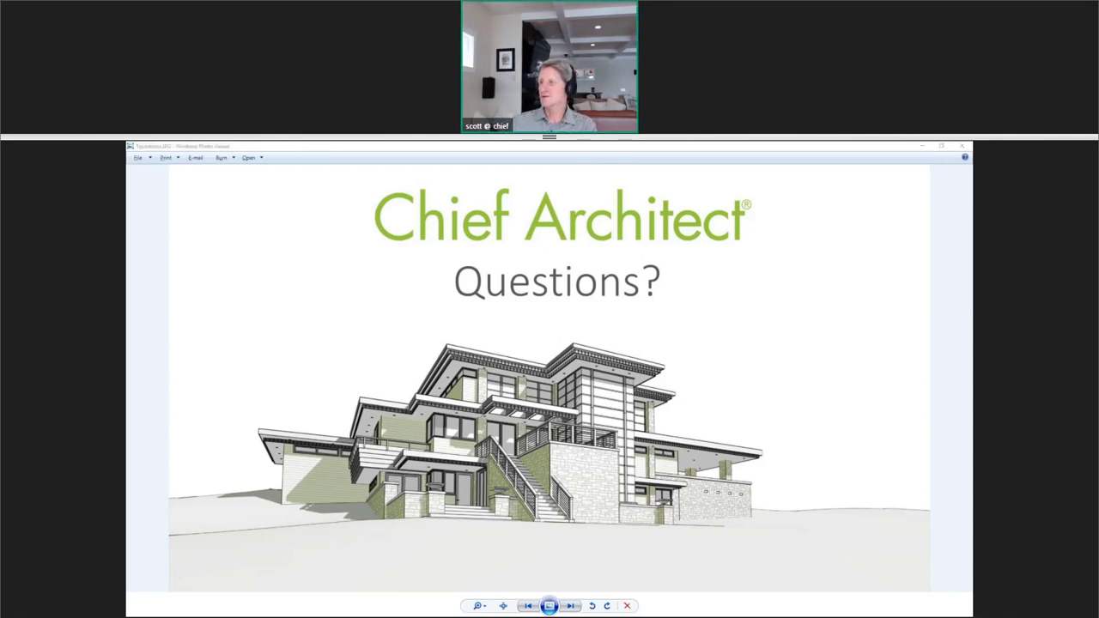
Switch back to Chief Architect and bring up the custom vanity's Cross Section 1 view with empty space beside the cabinet.
key("alt+Tab")
scroll(540, 391, "down", 2)
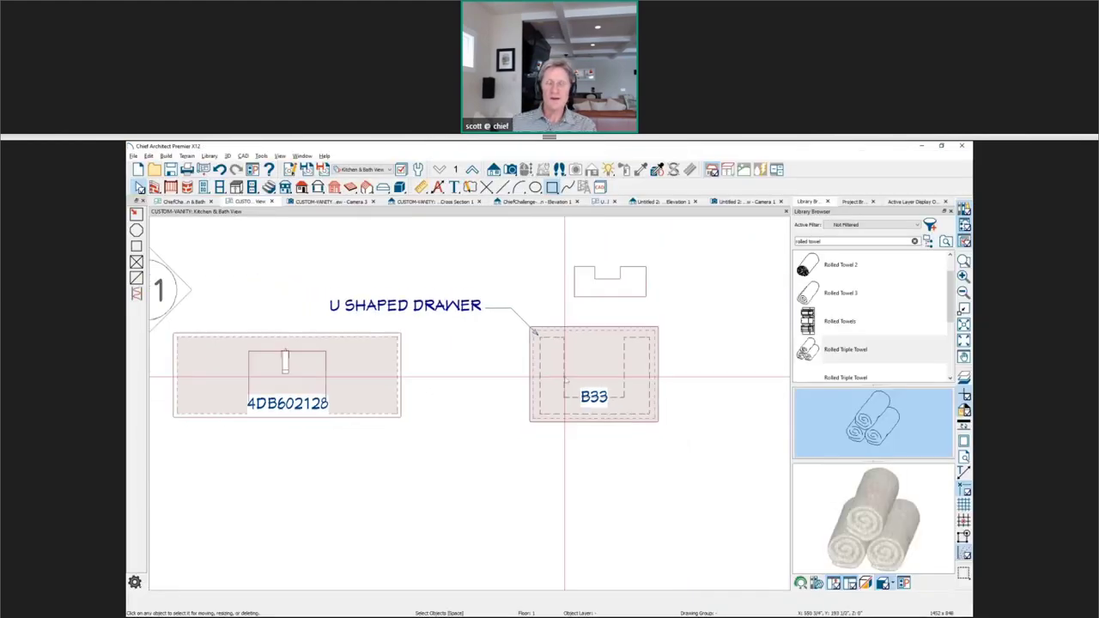
scroll(540, 391, "down", 4)
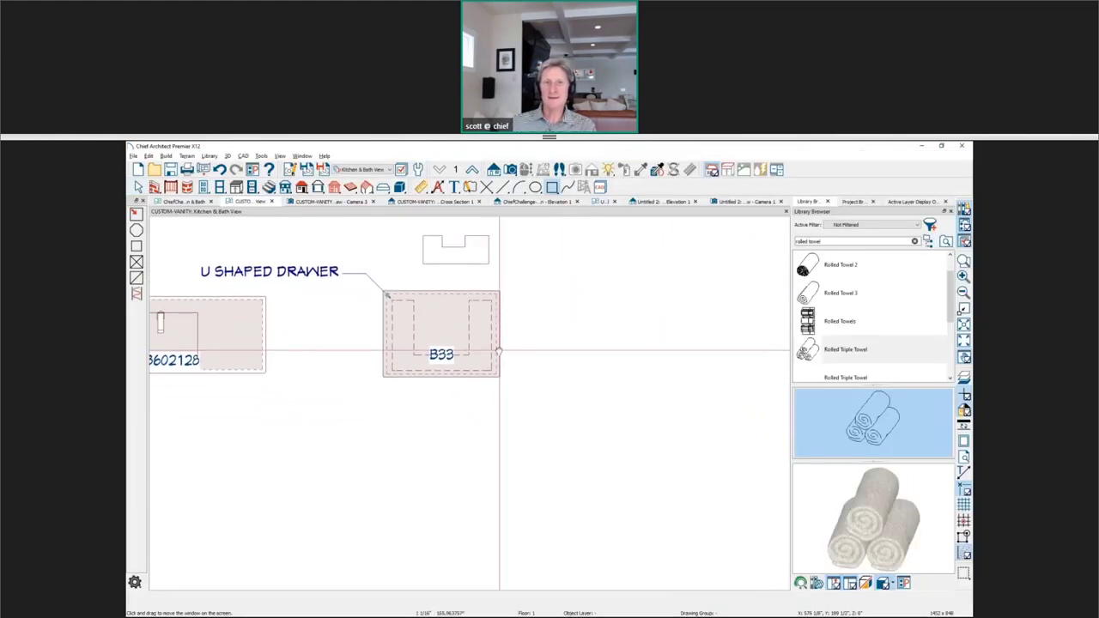
middle_click_drag(593, 386, 483, 441)
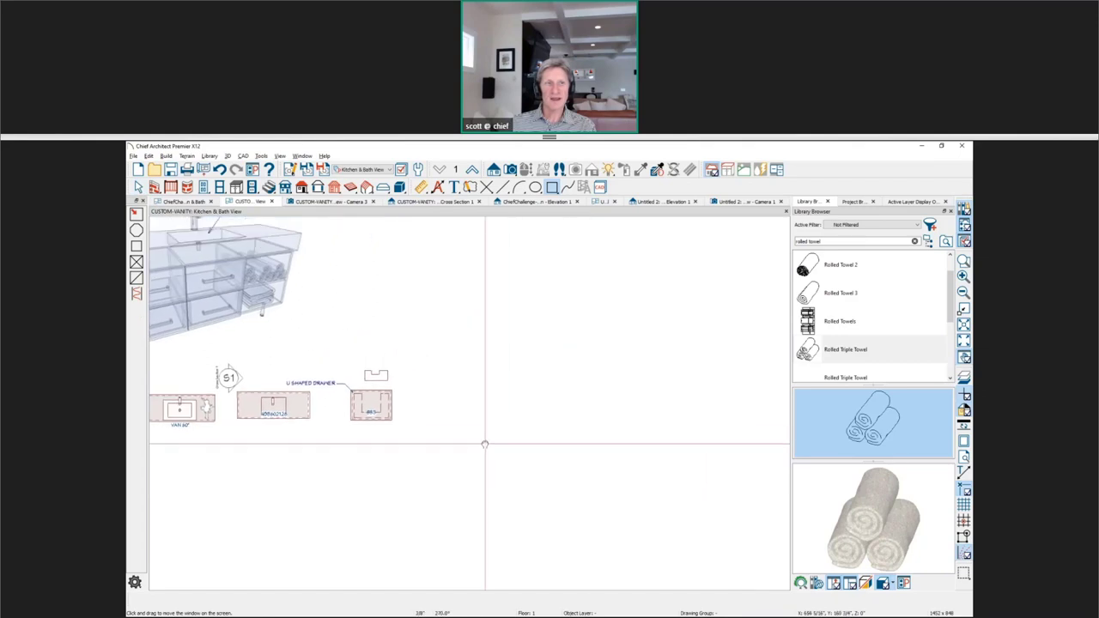
scroll(485, 446, "down", 1)
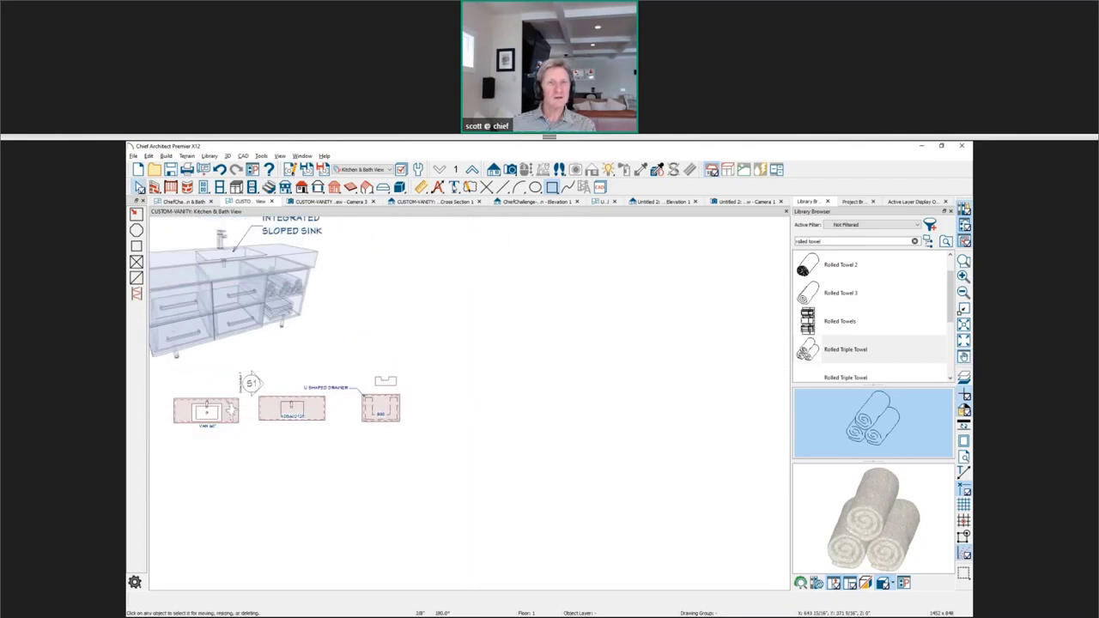
left_click(441, 201)
middle_click_drag(579, 438, 344, 349)
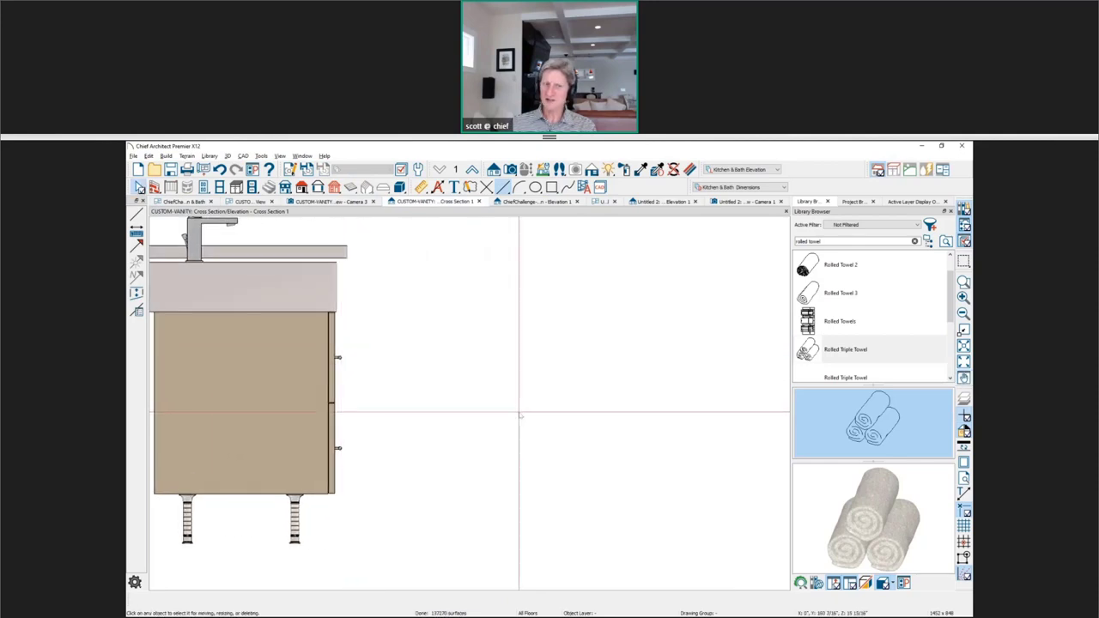
Draw an open stepped polyline beside the vanity section and curve its lowest segment into a semicircular drain trap bend.
key("space")
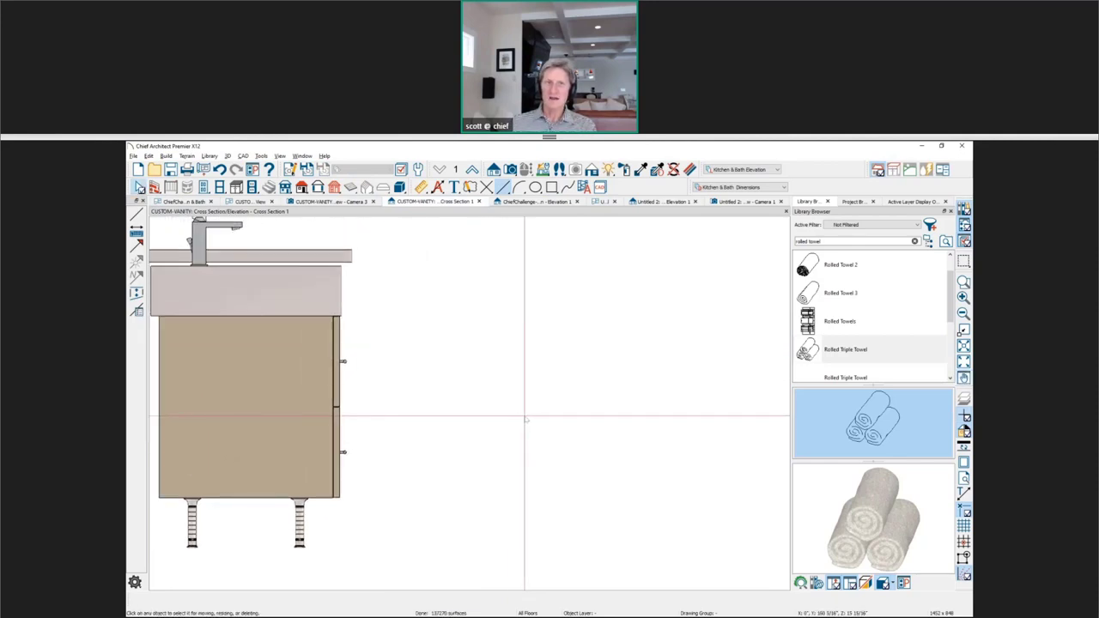
key("/")
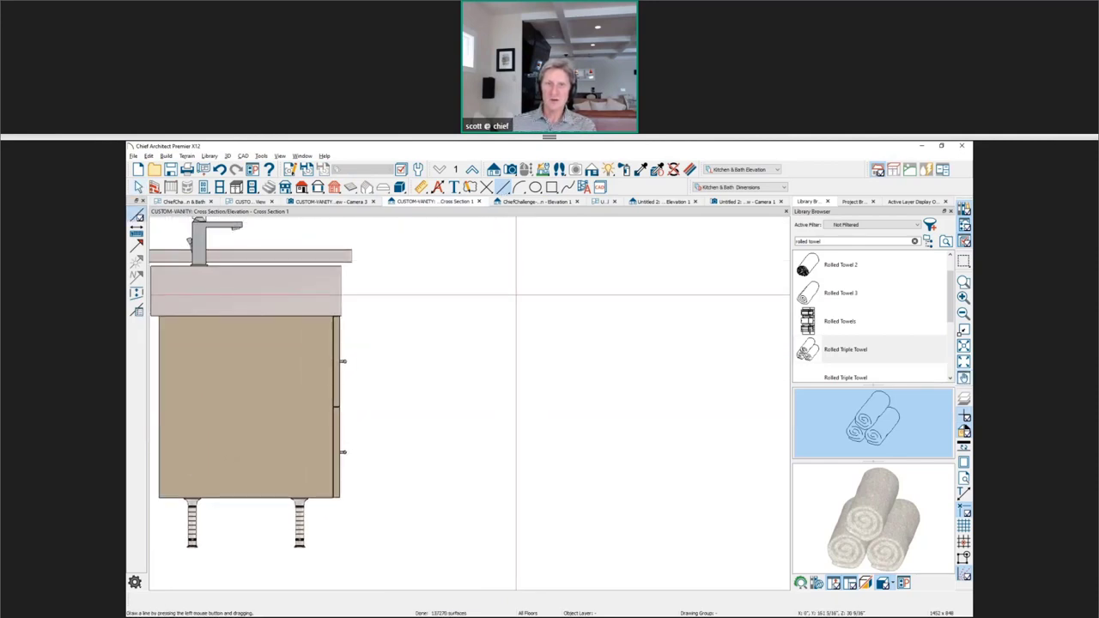
mouse_move(512, 292)
left_mouse_down()
mouse_move(507, 384)
mouse_move(560, 383)
mouse_move(561, 341)
mouse_move(693, 340)
mouse_move(694, 354)
left_mouse_up()
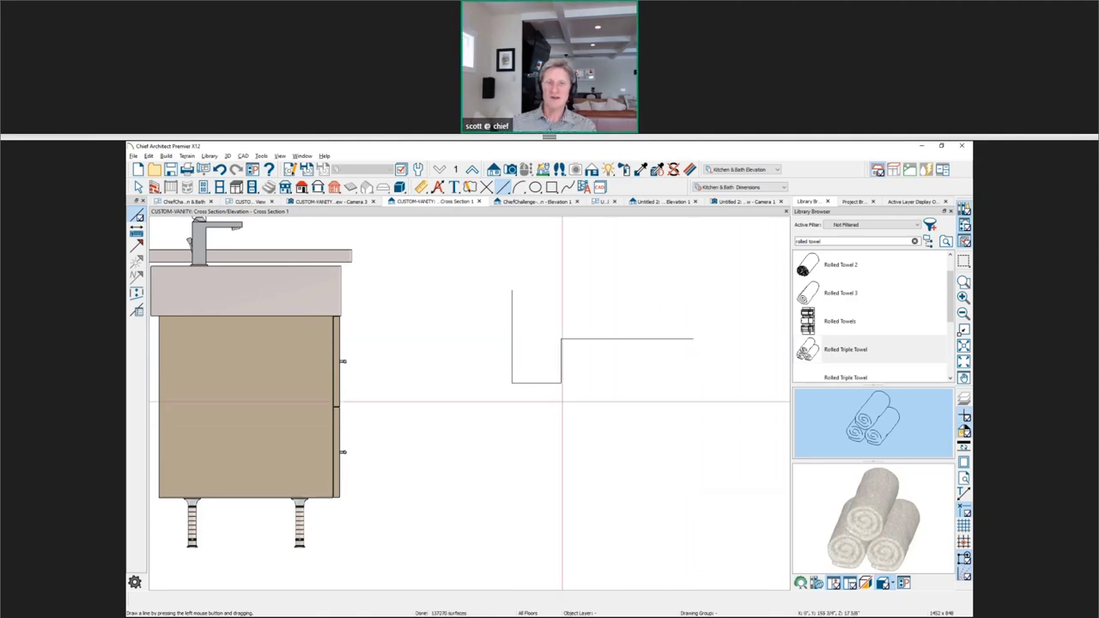
left_click(536, 383)
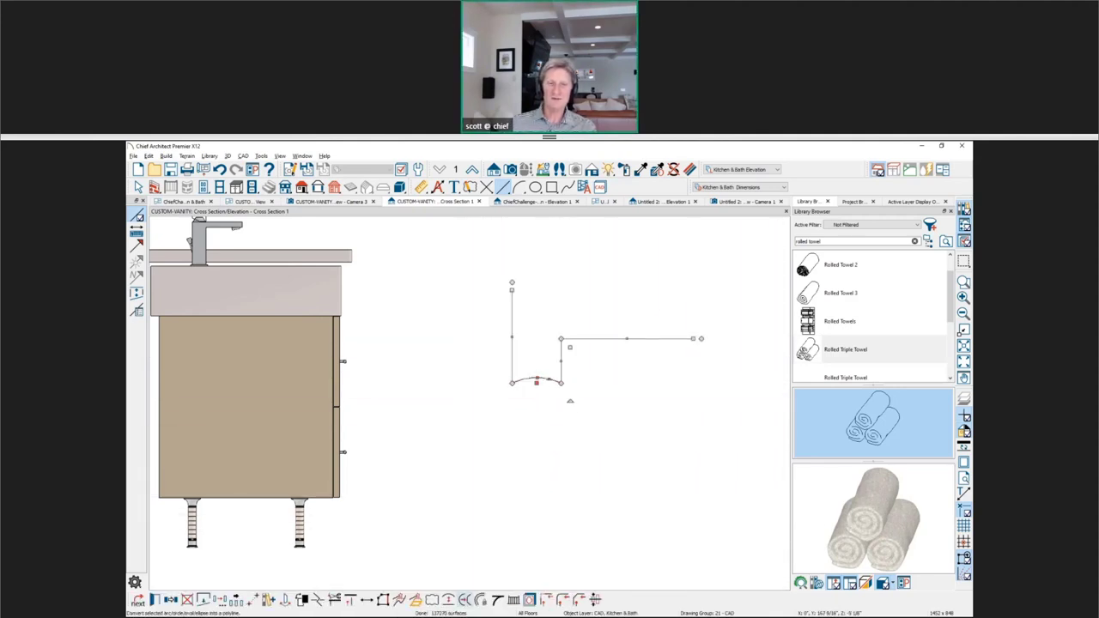
left_click_drag(537, 382, 537, 405)
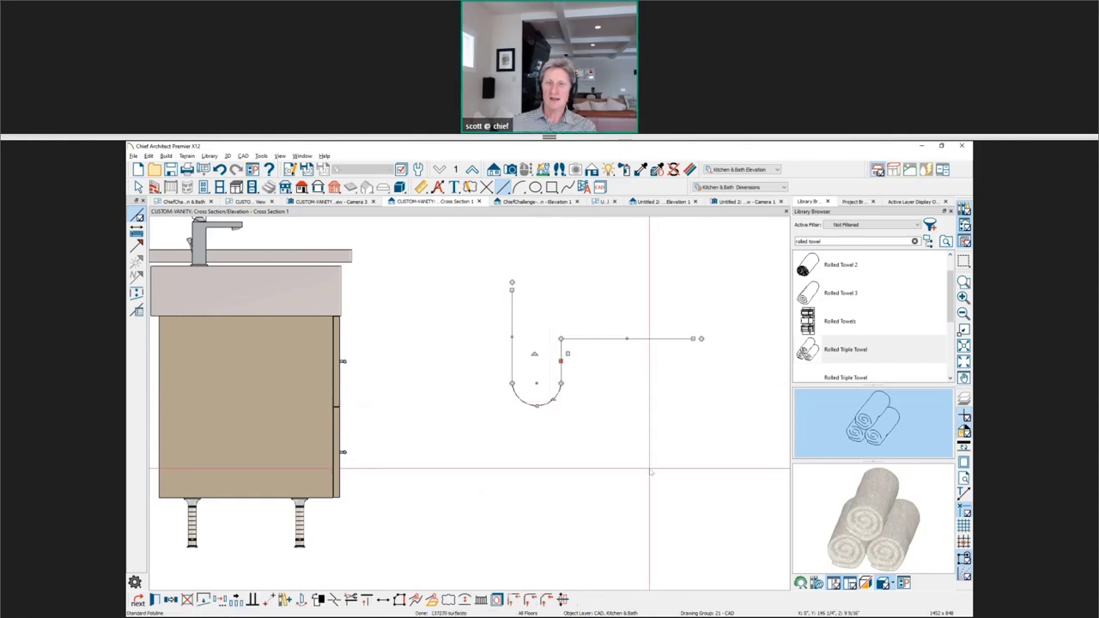
Convert the drain trap polyline to a 3D Molding Polyline on the default moldings layer, keeping the Default profile.
left_click(431, 602)
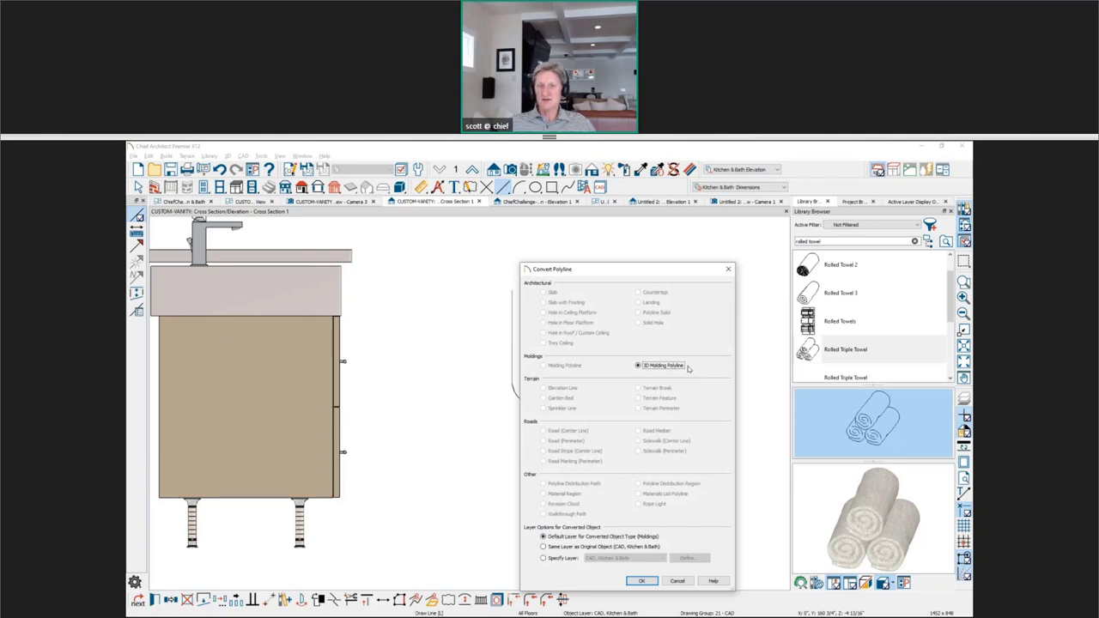
left_click(649, 584)
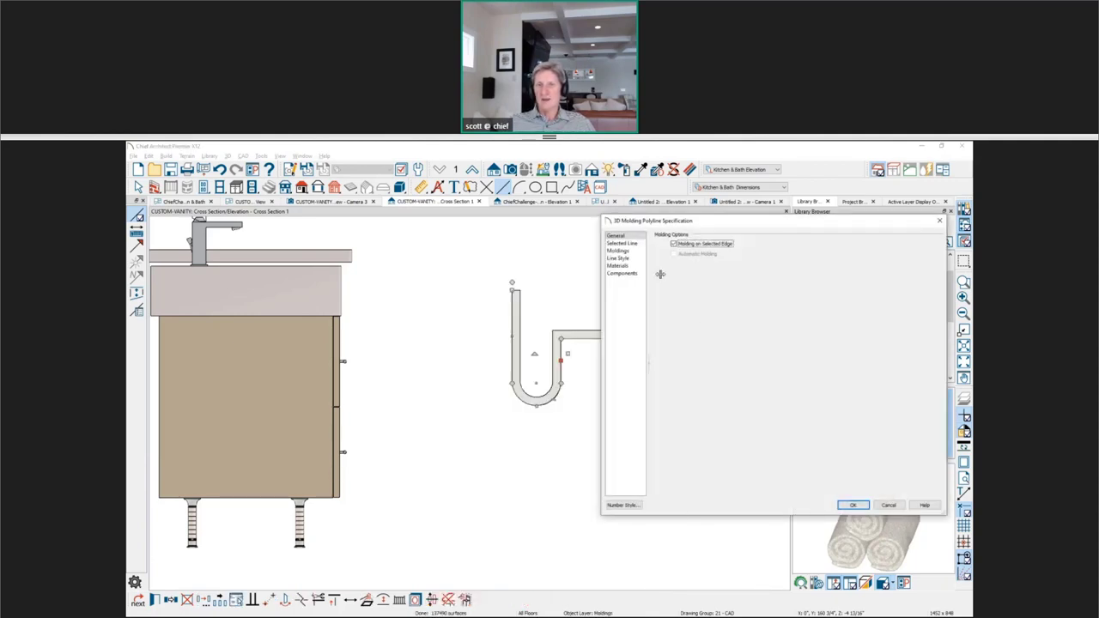
left_click(618, 251)
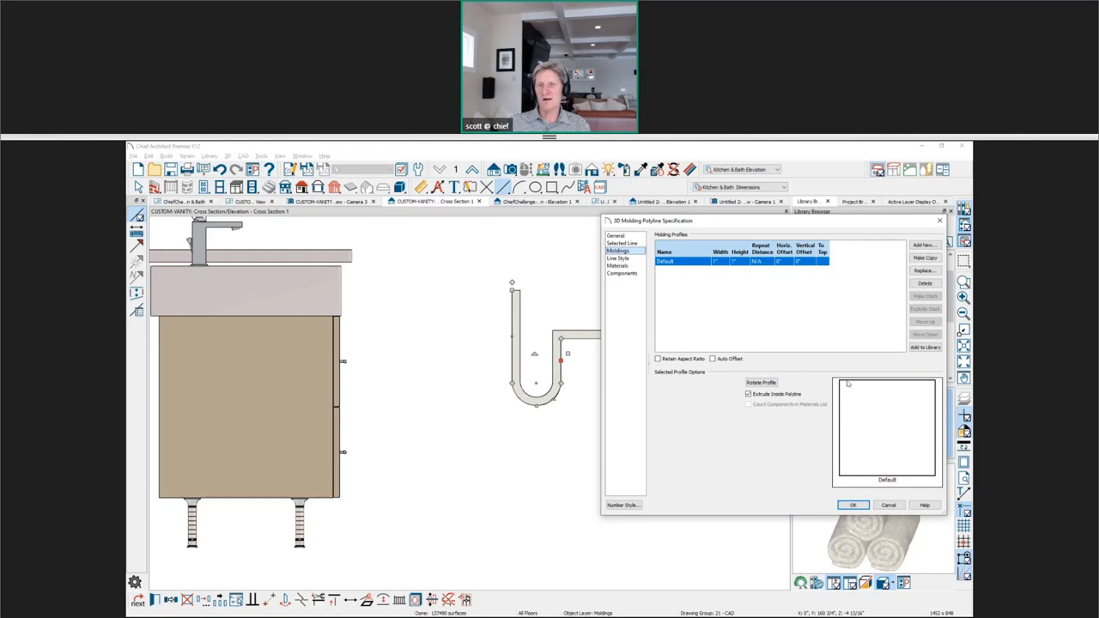
left_click(853, 504)
key("space")
scroll(687, 515, "down", 2)
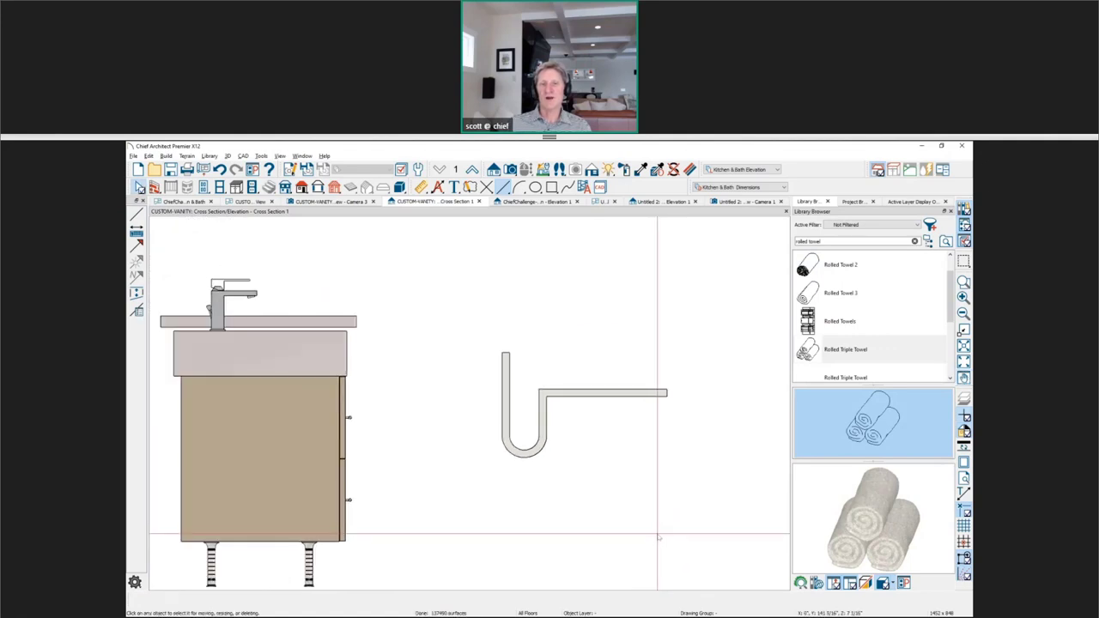
Shift the horizontal run of the drain pipe molding polyline slightly lower in the section view.
scroll(658, 537, "up", 1)
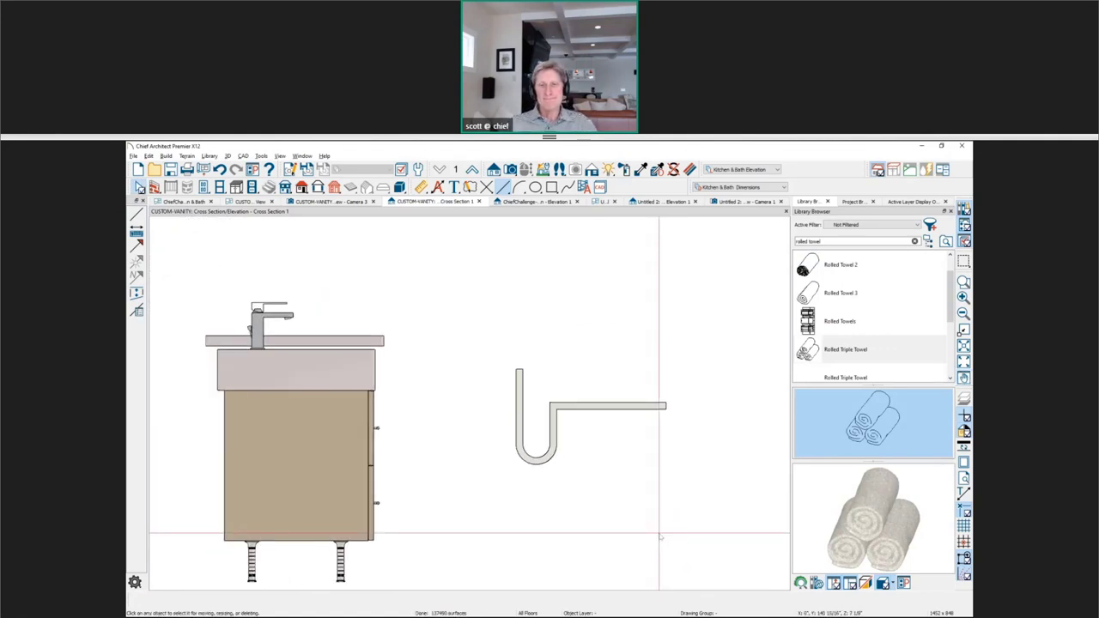
left_click(618, 407)
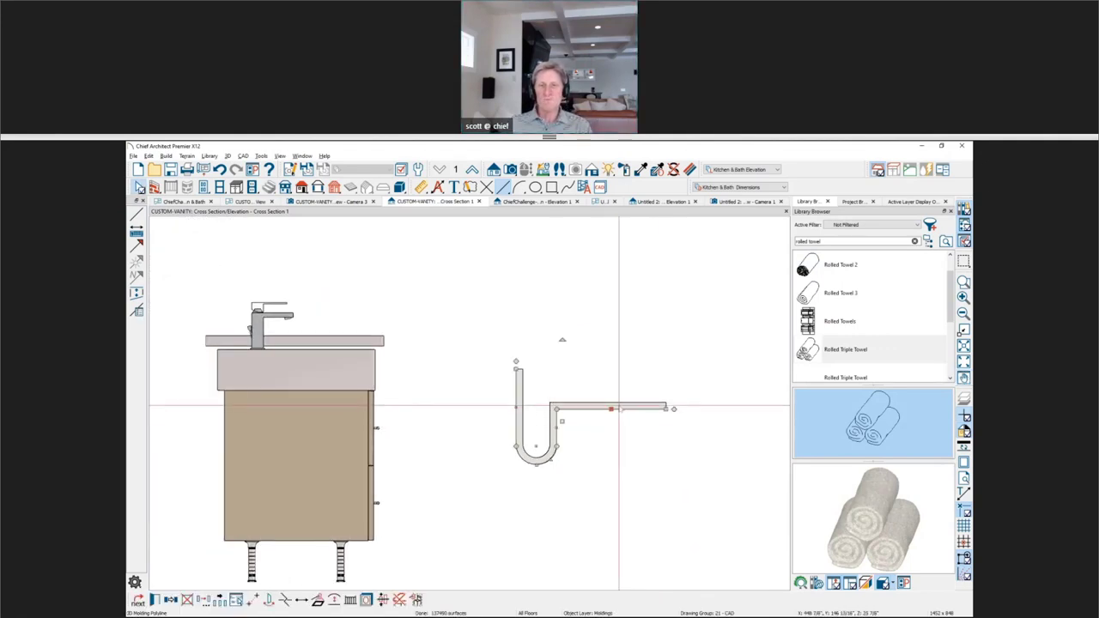
left_click_drag(612, 408, 633, 452)
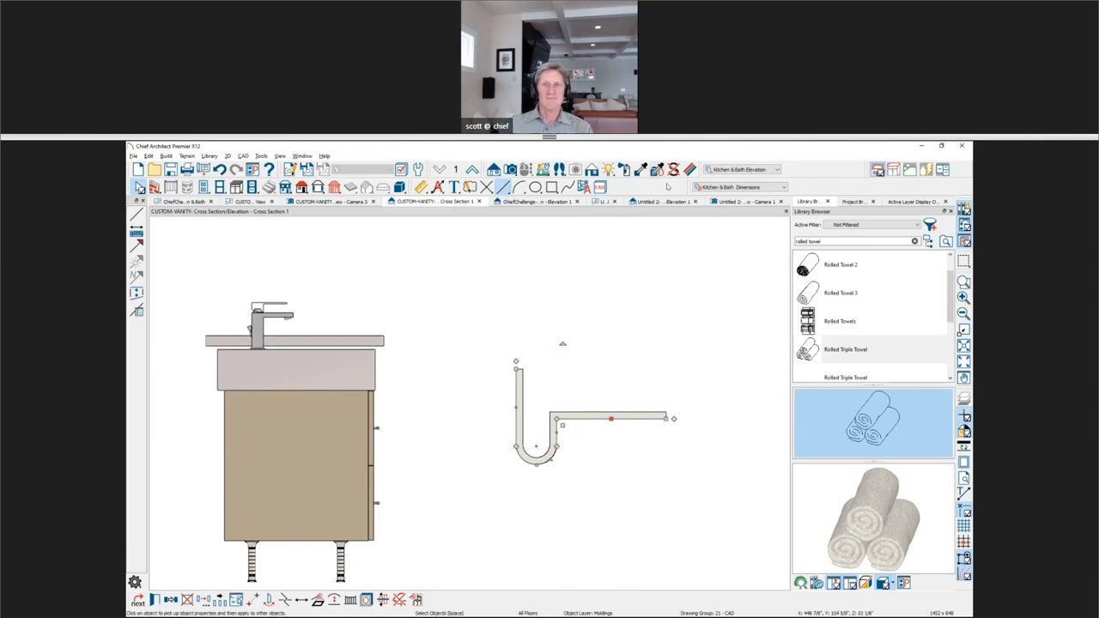
View the custom vanity in Camera 3 and open the recently used Bath-PowderRoom-Vanity plan.
left_click(340, 203)
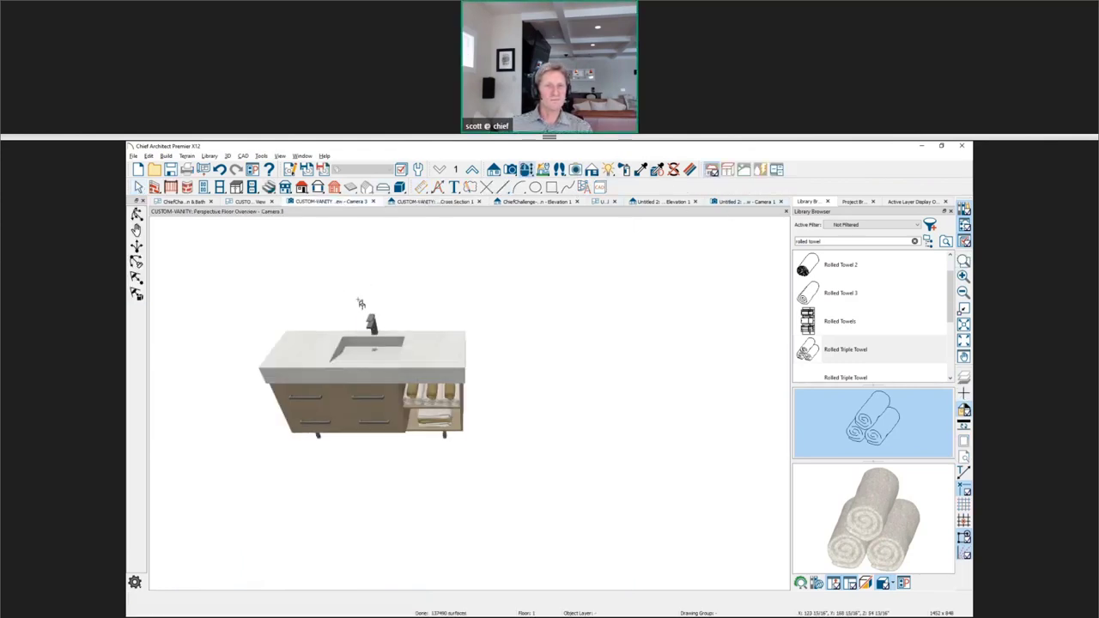
left_click(133, 156)
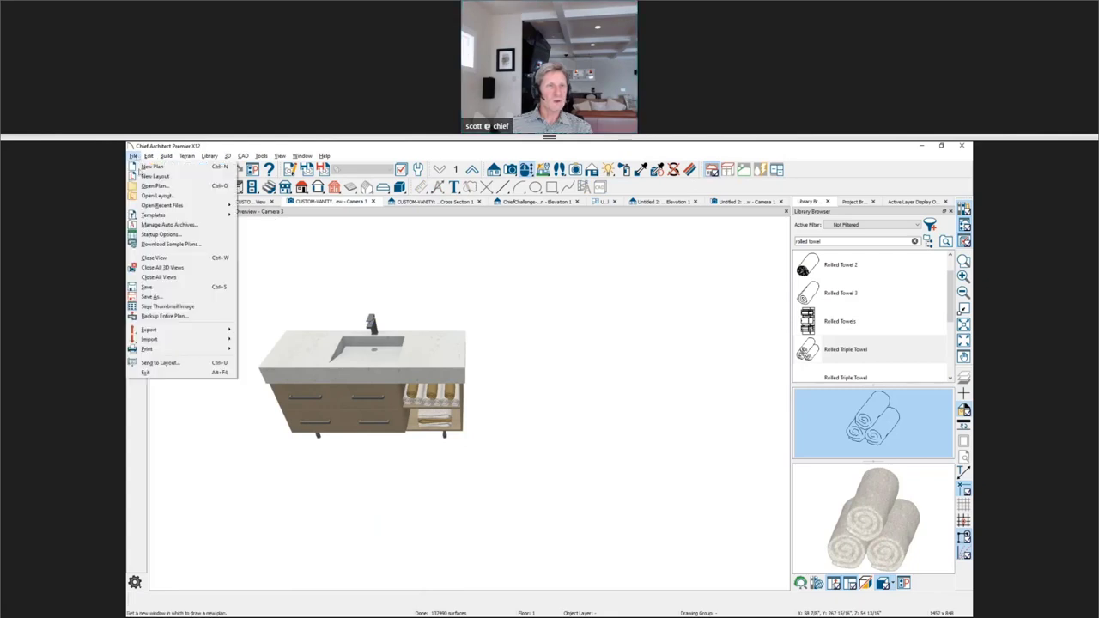
mouse_move(170, 206)
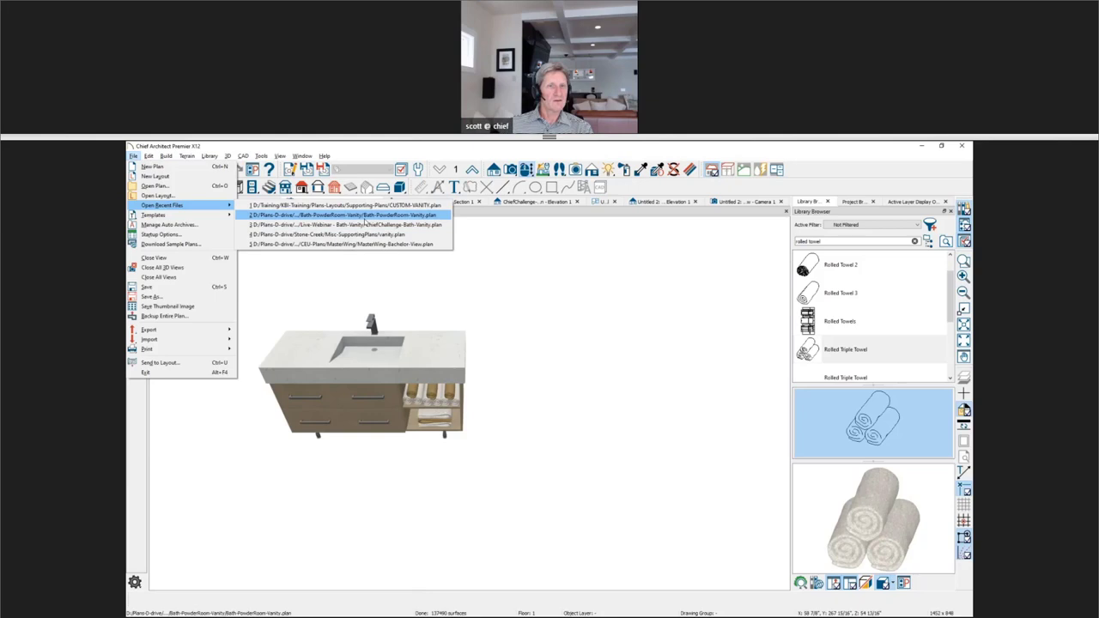
left_click(365, 216)
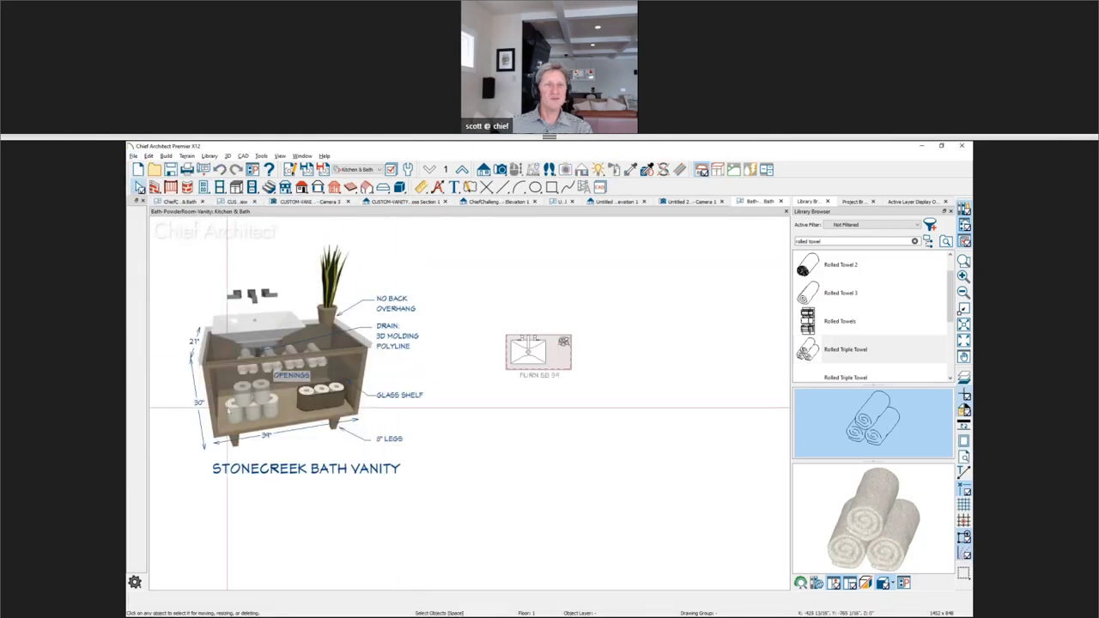
Create a Perspective Floor Overview of the Bath-PowderRoom-Vanity plan and orbit around the open vanity with its drain and glass shelf.
left_click(500, 170)
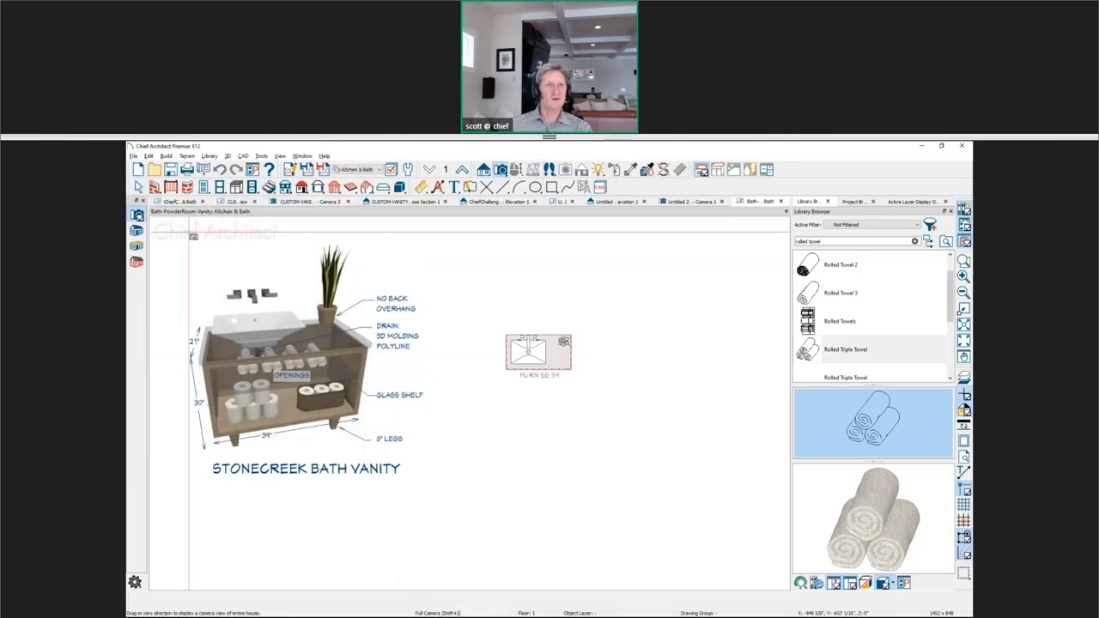
left_click(137, 245)
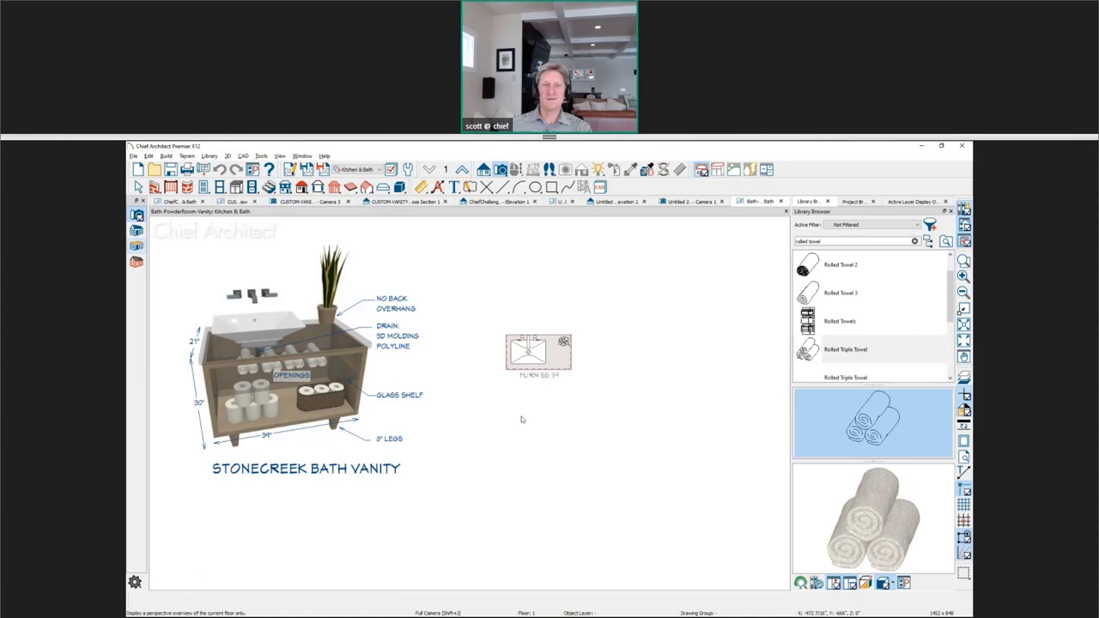
left_click_drag(507, 408, 441, 368)
scroll(422, 310, "up", 3)
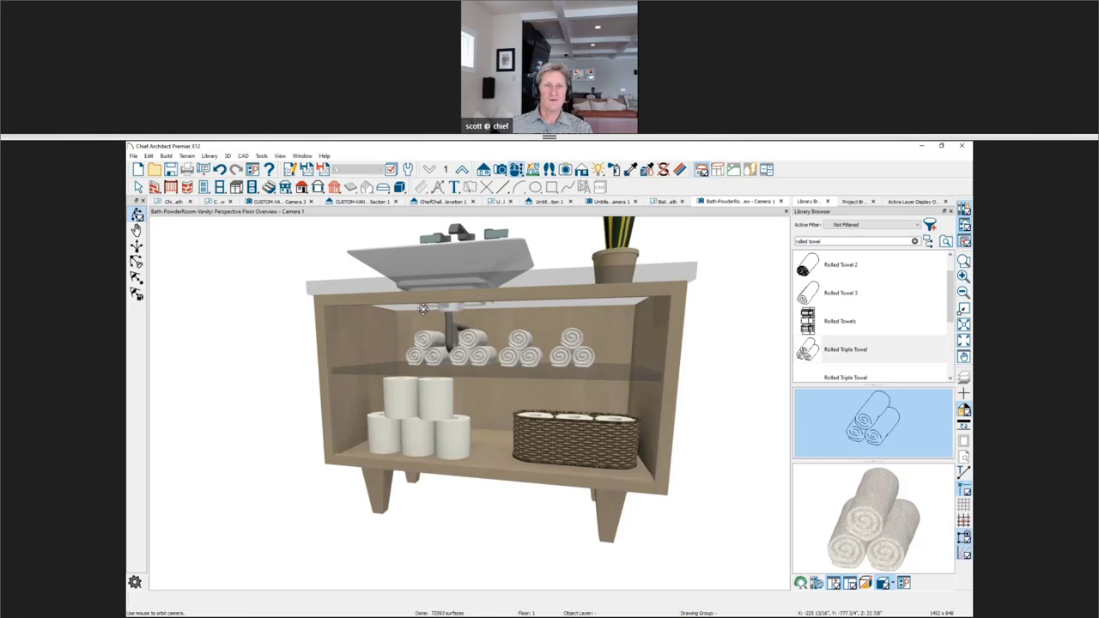
scroll(423, 309, "up", 2)
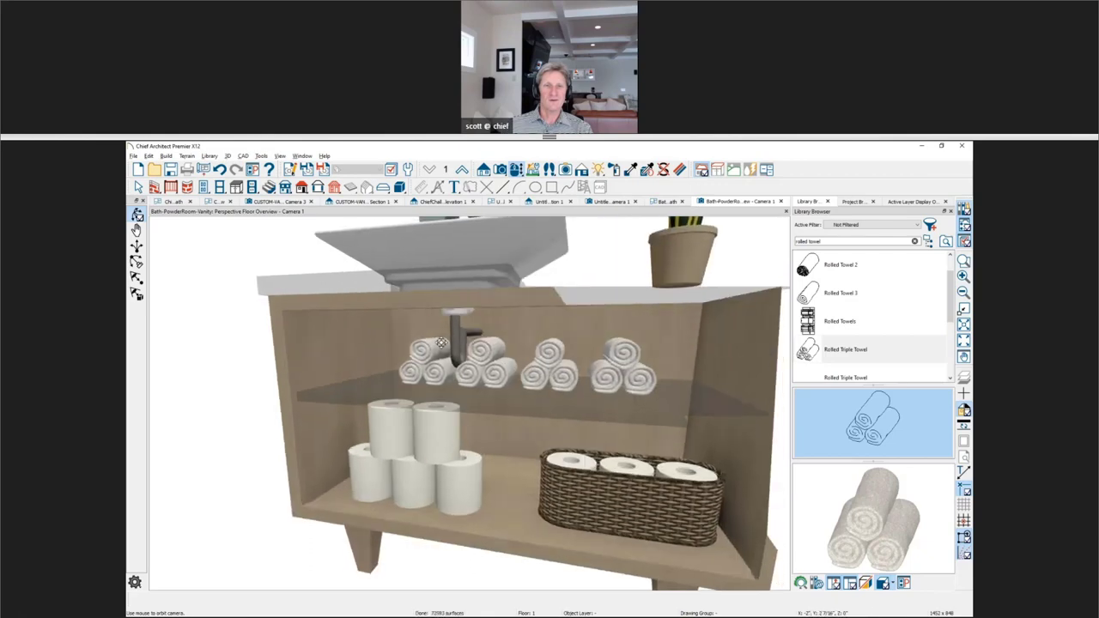
scroll(441, 342, "down", 4)
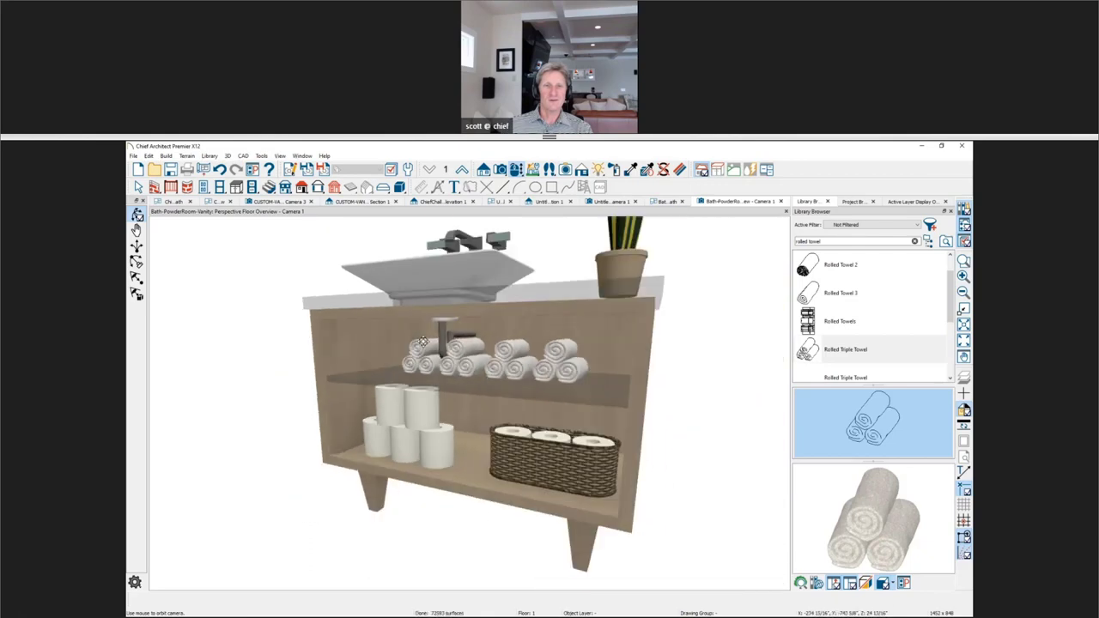
left_click_drag(422, 341, 419, 345)
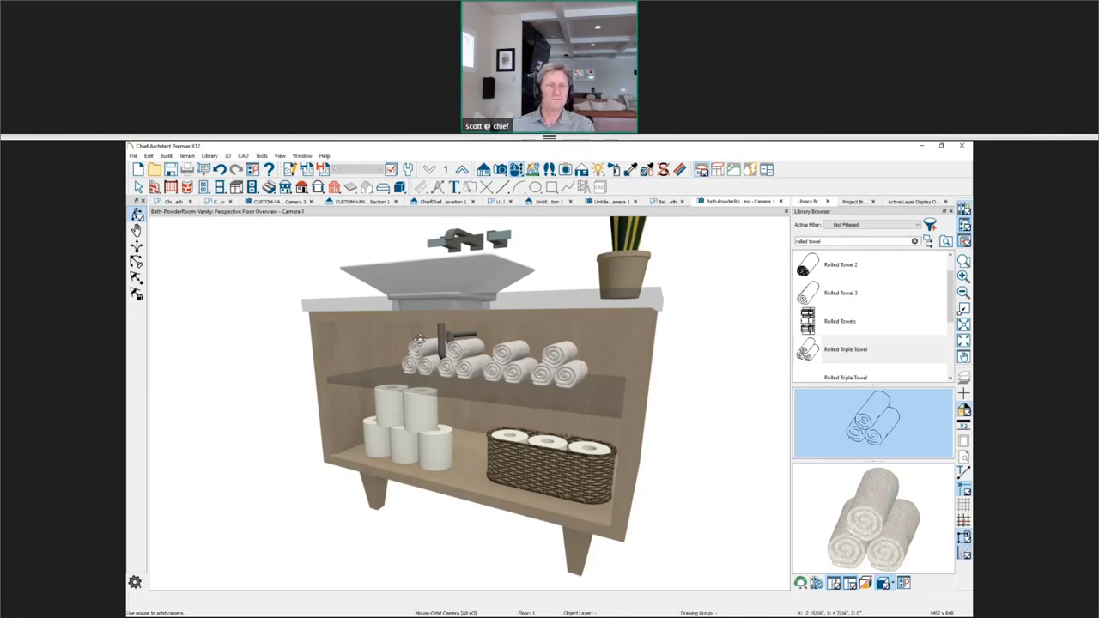
left_click_drag(365, 320, 352, 362)
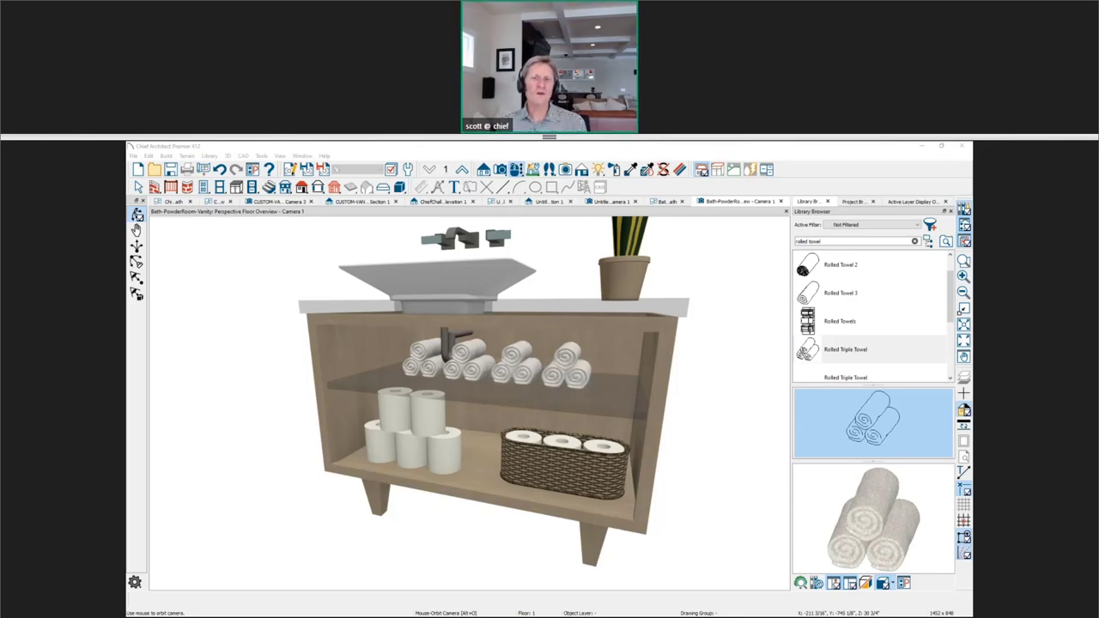
Bring up the 2-KBI-bath plan and create a Perspective Floor Overview looking down into the master bath's shower and vanity area.
key("ctrl+Tab")
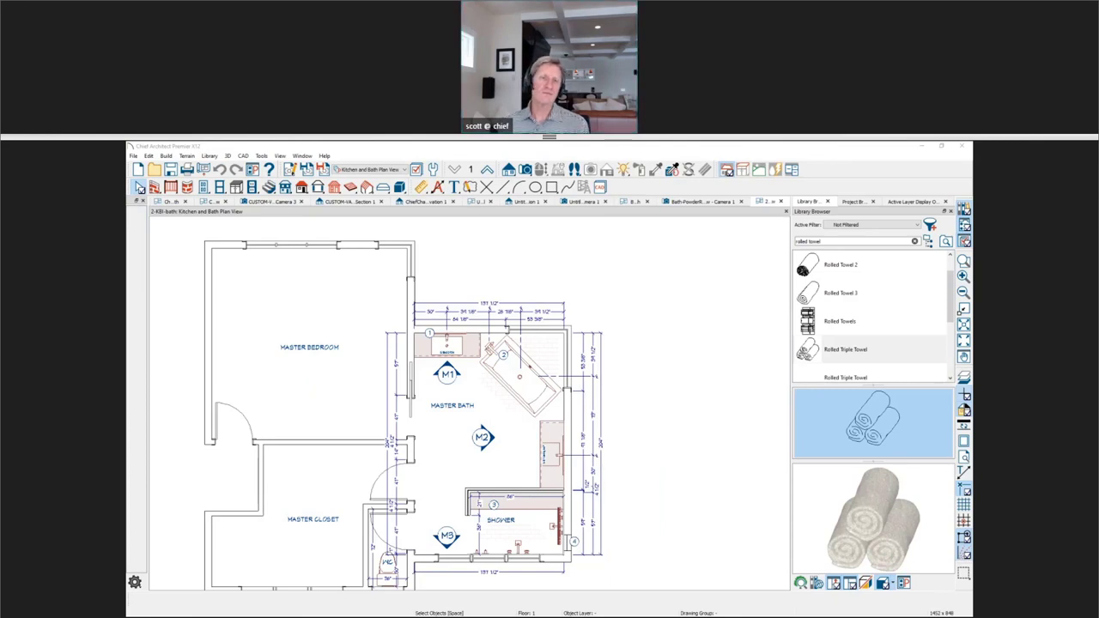
scroll(504, 456, "up", 4)
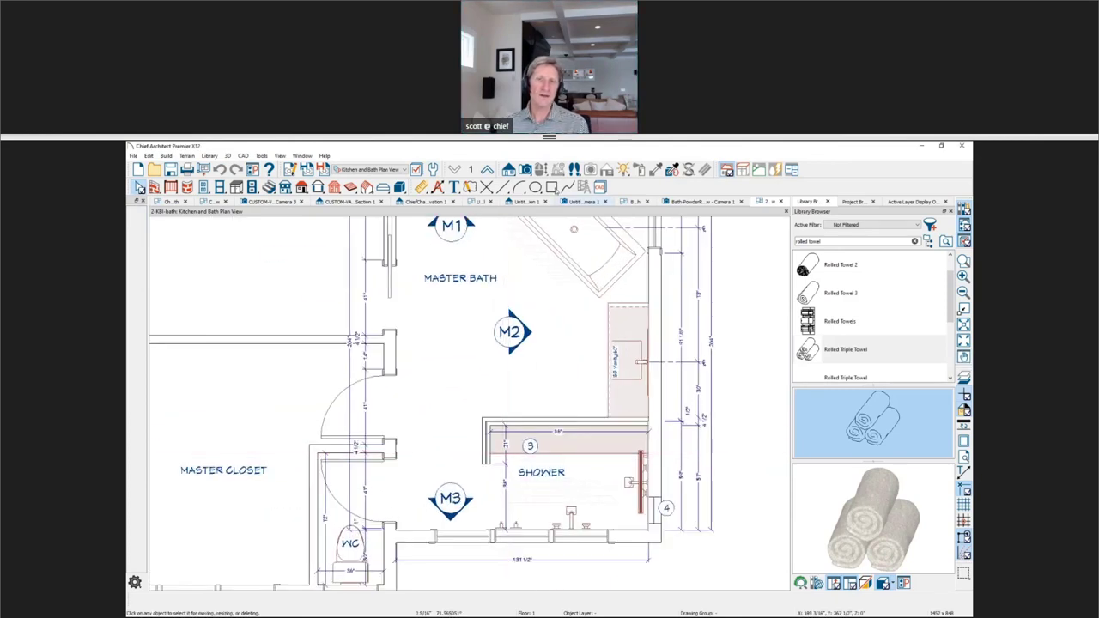
left_click(526, 169)
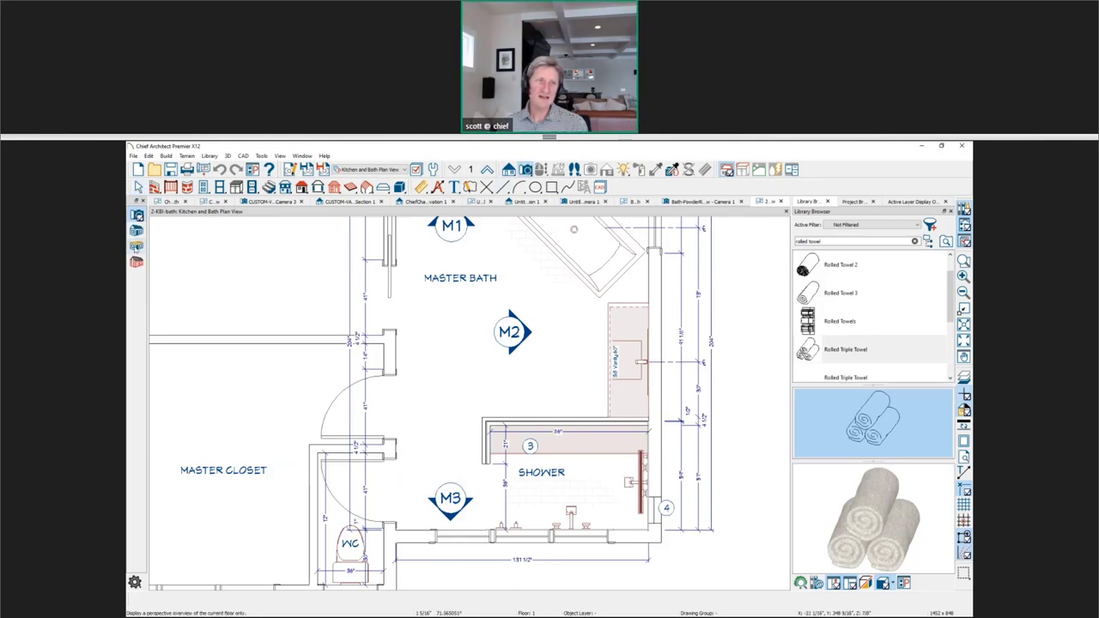
left_click(136, 247)
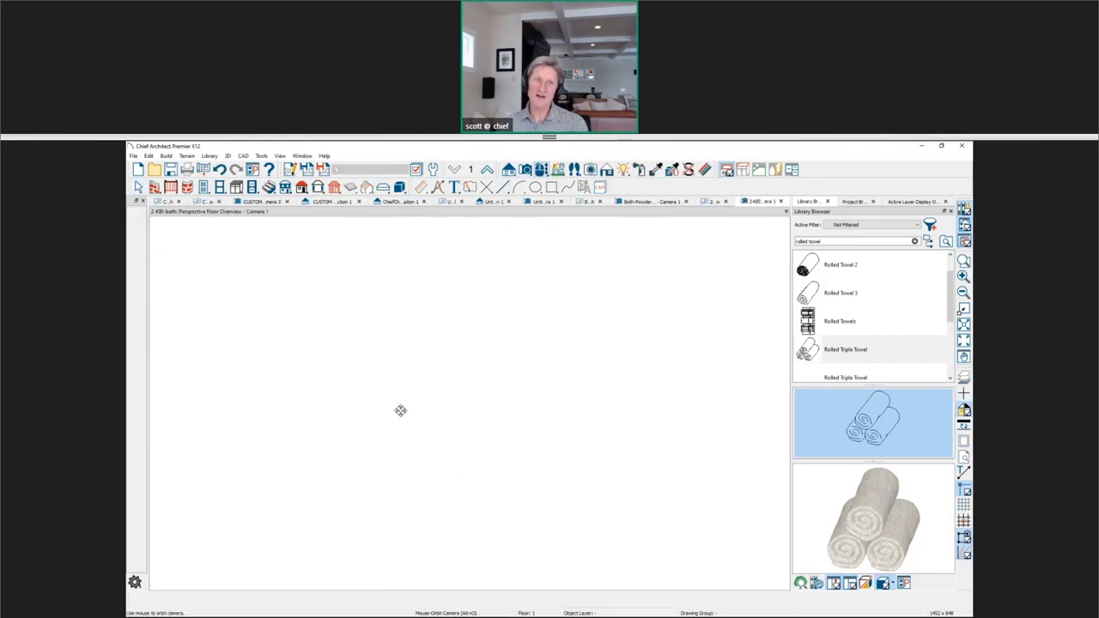
left_click_drag(365, 448, 566, 500)
scroll(566, 499, "up", 5)
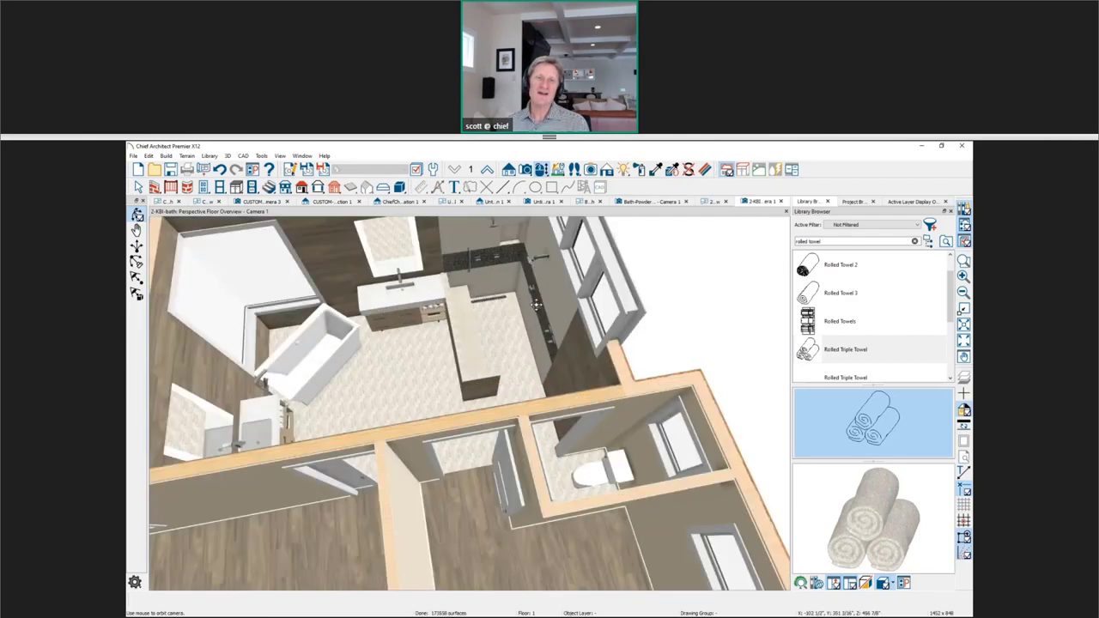
scroll(539, 458, "up", 3)
left_click_drag(525, 444, 507, 441)
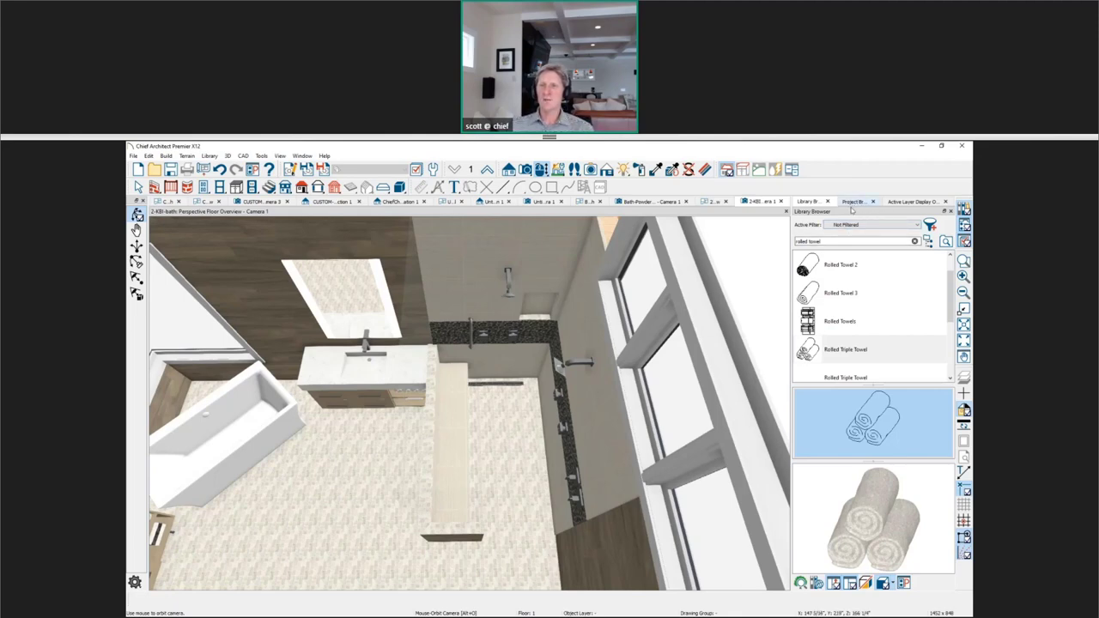
Clear the library search and pick the Liberty_Mosaic material from Color-Material Options in the User Catalog's KBI-Class folder.
left_click(915, 241)
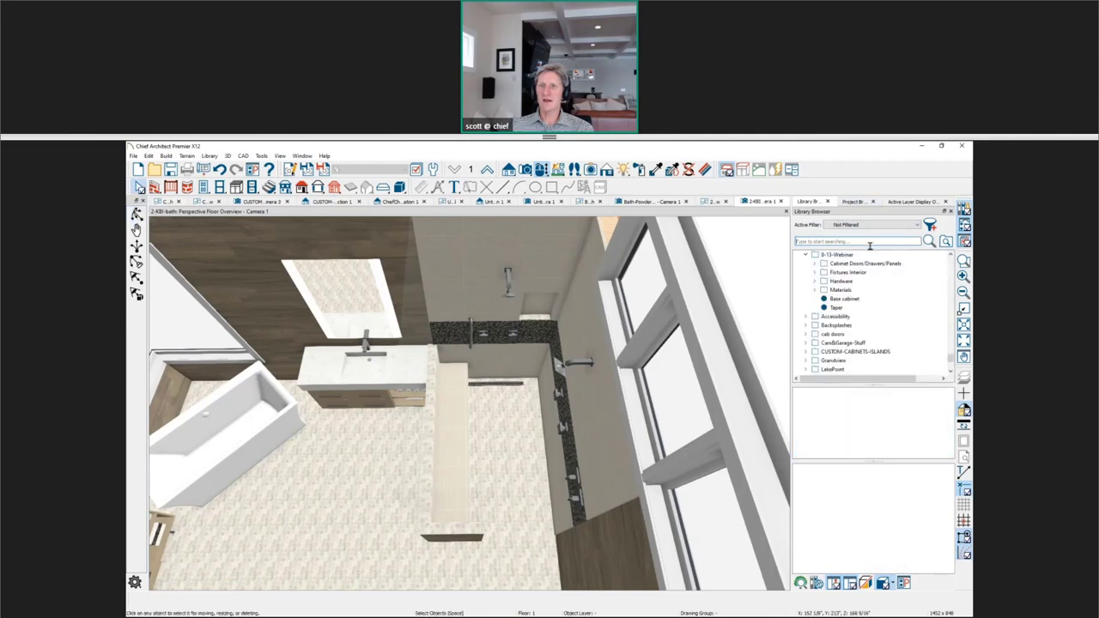
scroll(889, 275, "down", 1)
scroll(889, 275, "down", 2)
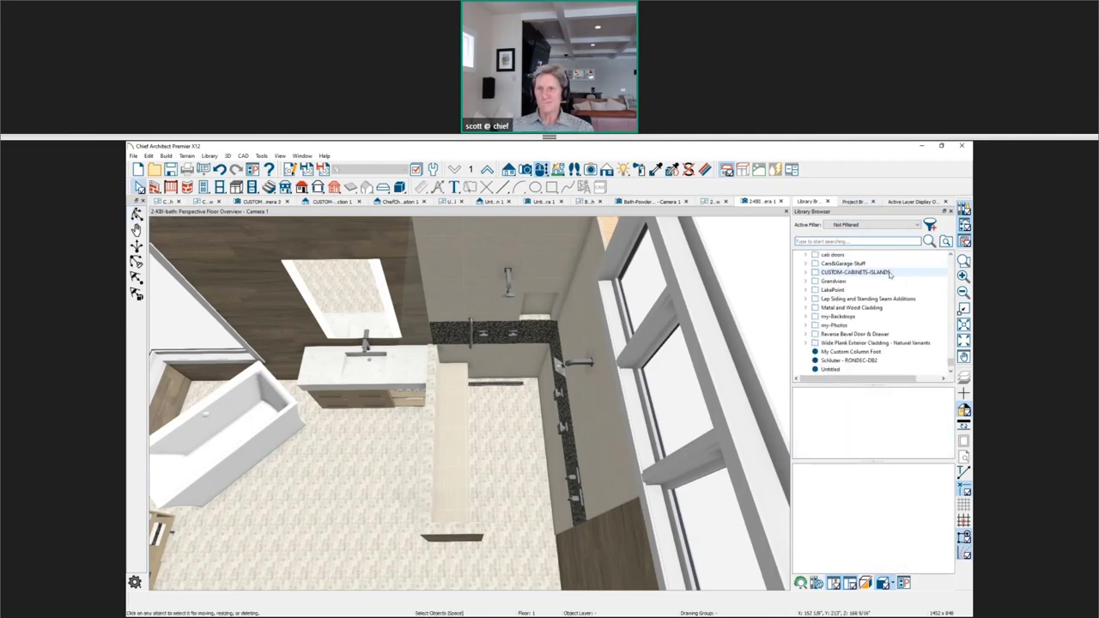
scroll(890, 274, "up", 8)
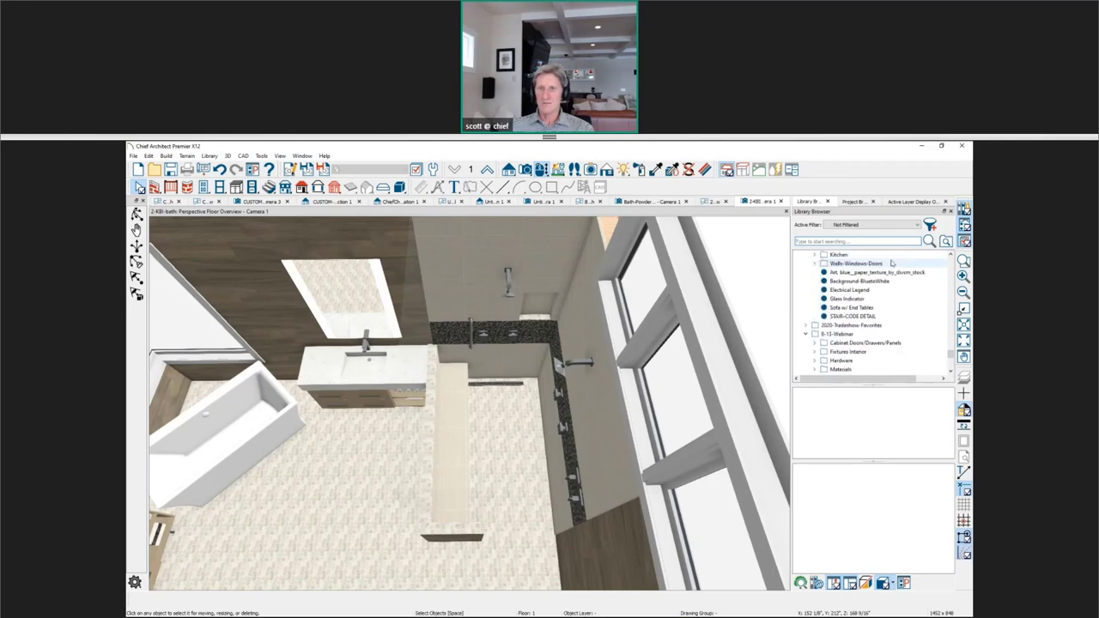
scroll(884, 274, "down", 3)
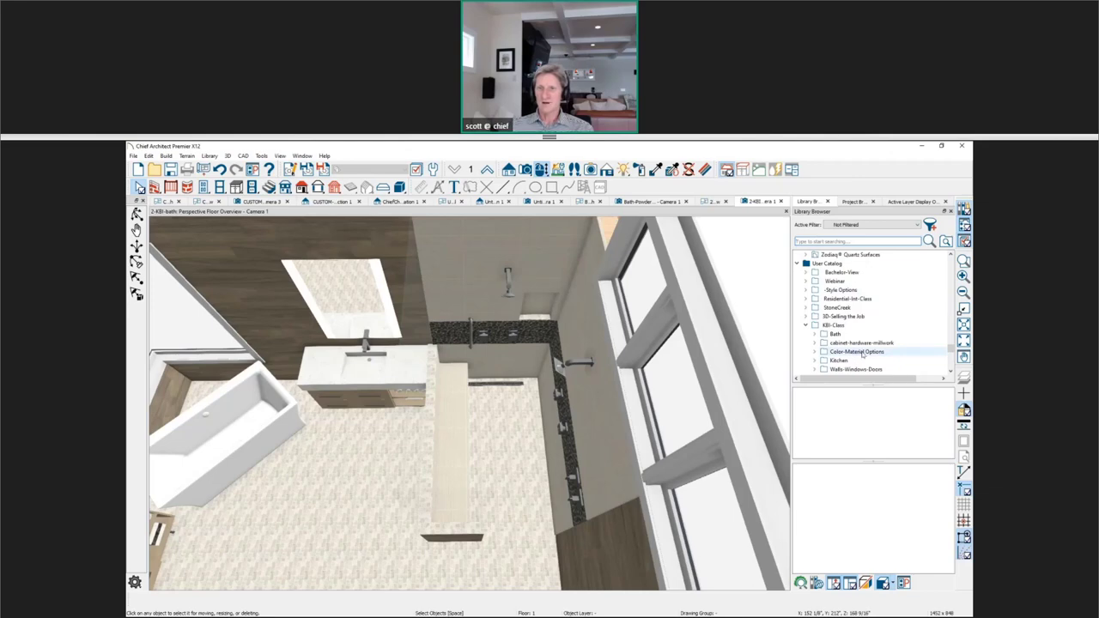
left_click(859, 352)
left_click(808, 443)
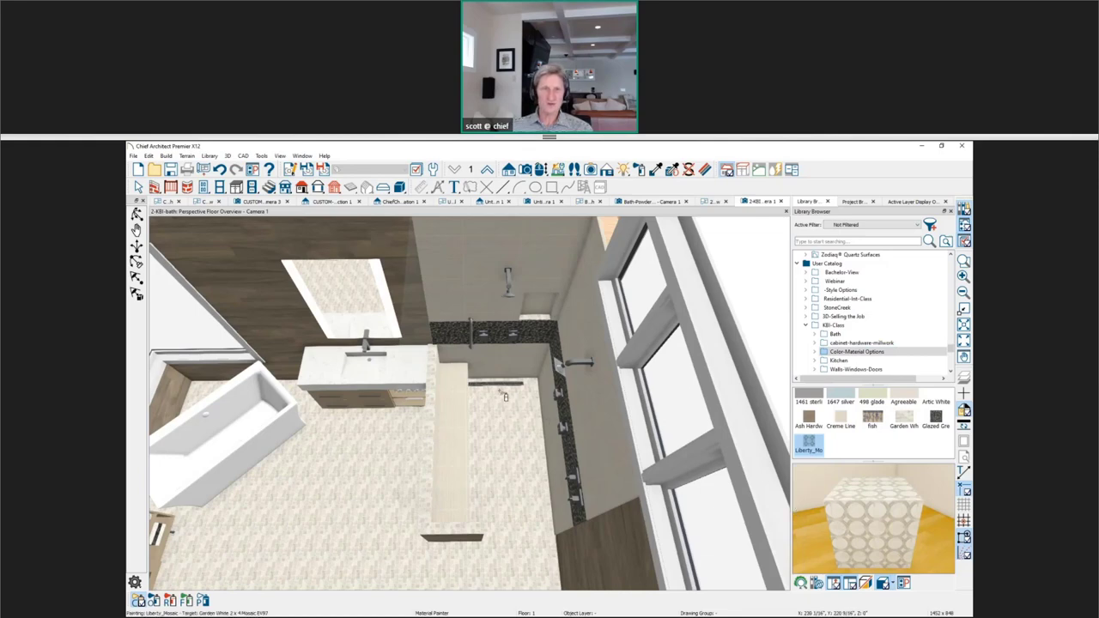
Examine the shower room, the master bath room and the custom backsplash behind the shower head as separately selectable objects.
scroll(506, 412, "up", 2)
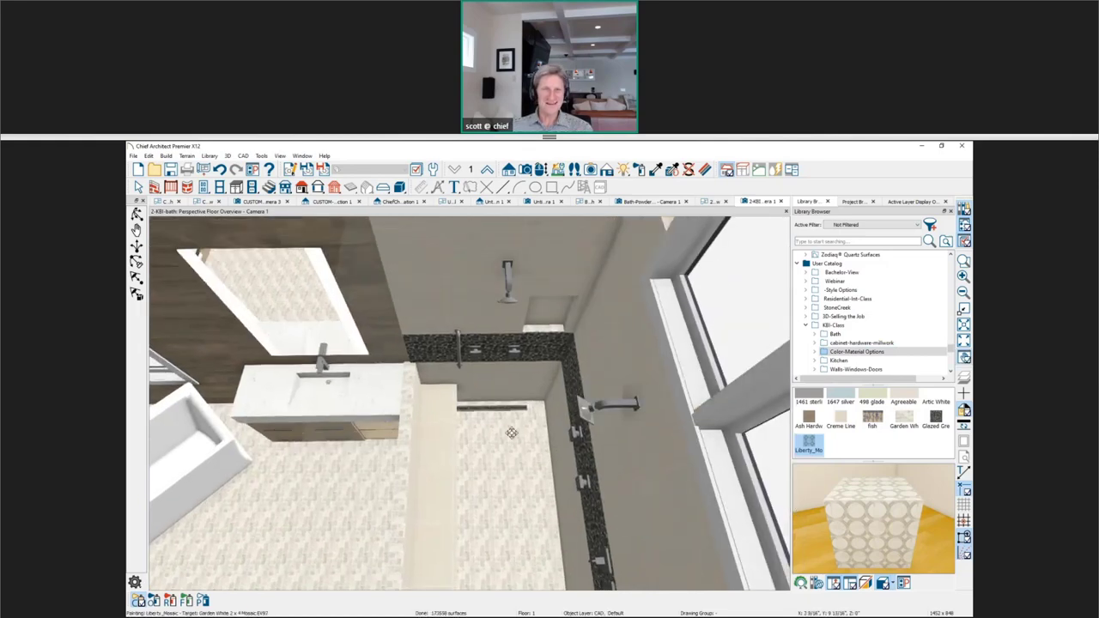
scroll(511, 442, "up", 1)
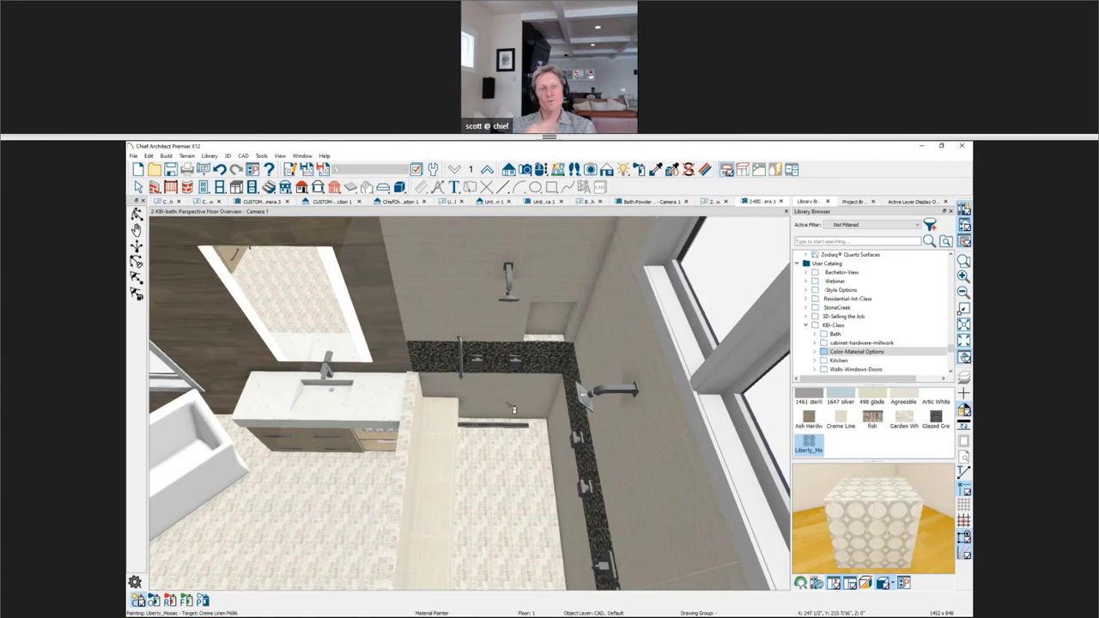
scroll(543, 399, "down", 2)
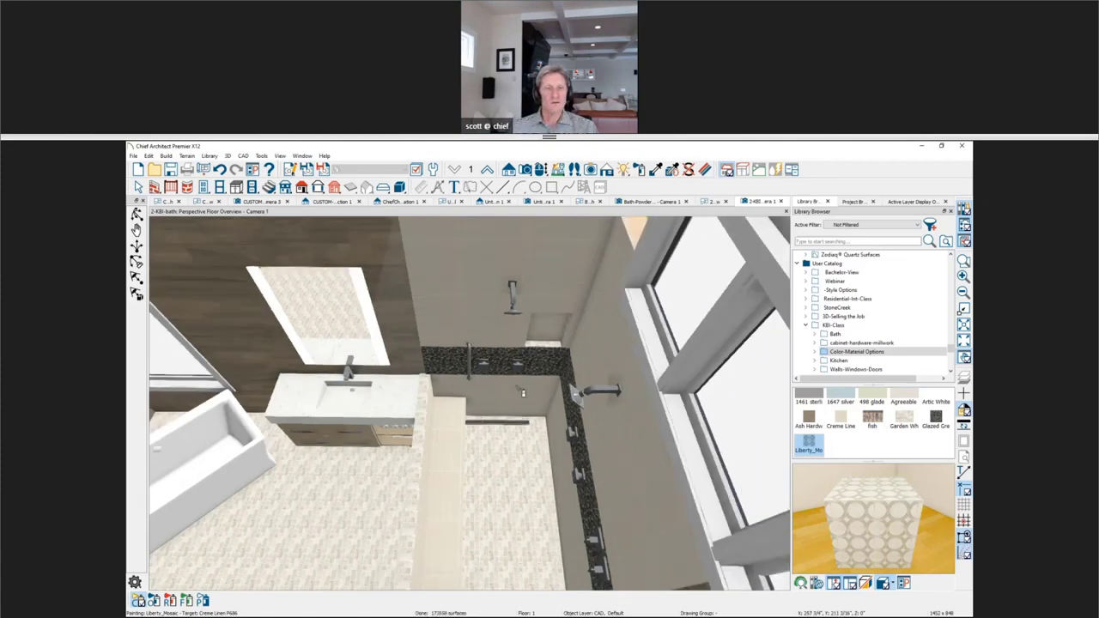
scroll(524, 391, "up", 2)
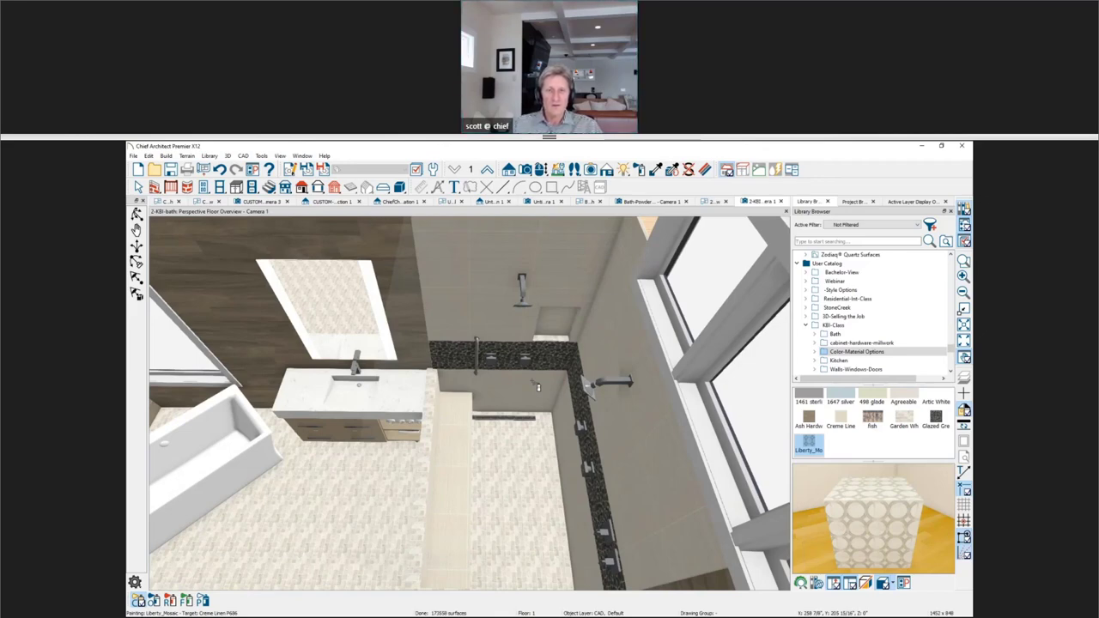
scroll(524, 380, "up", 2)
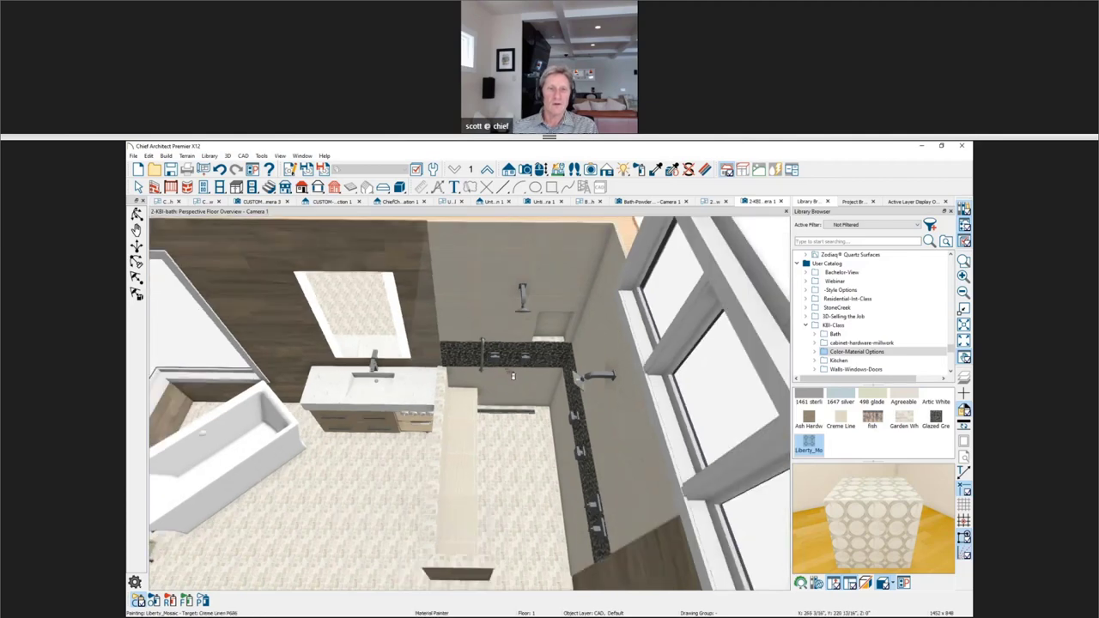
key("space")
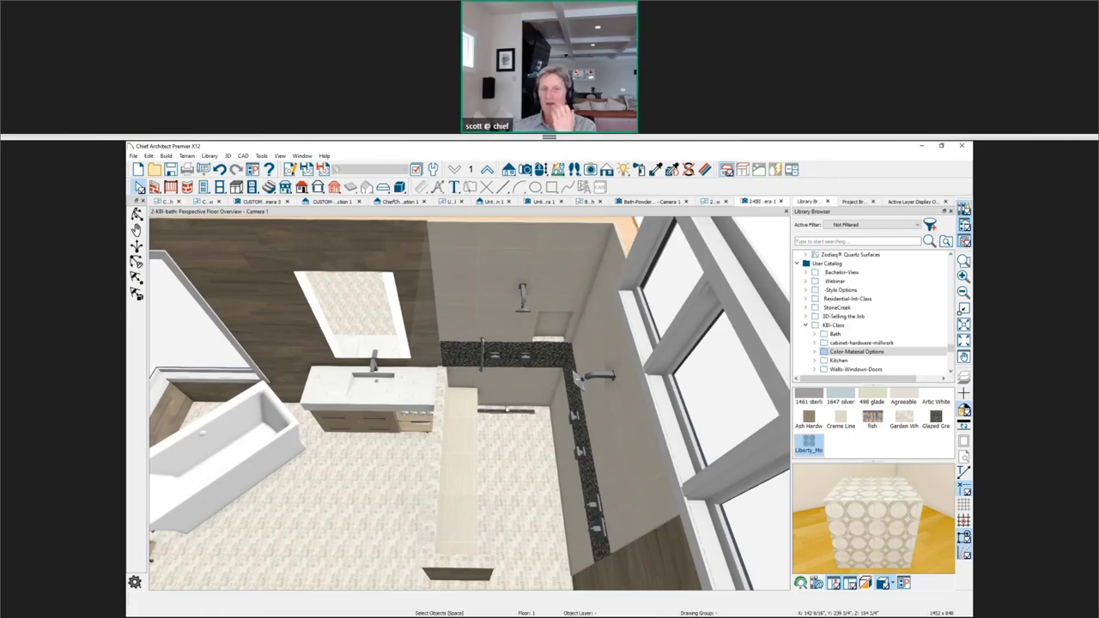
left_click(520, 476)
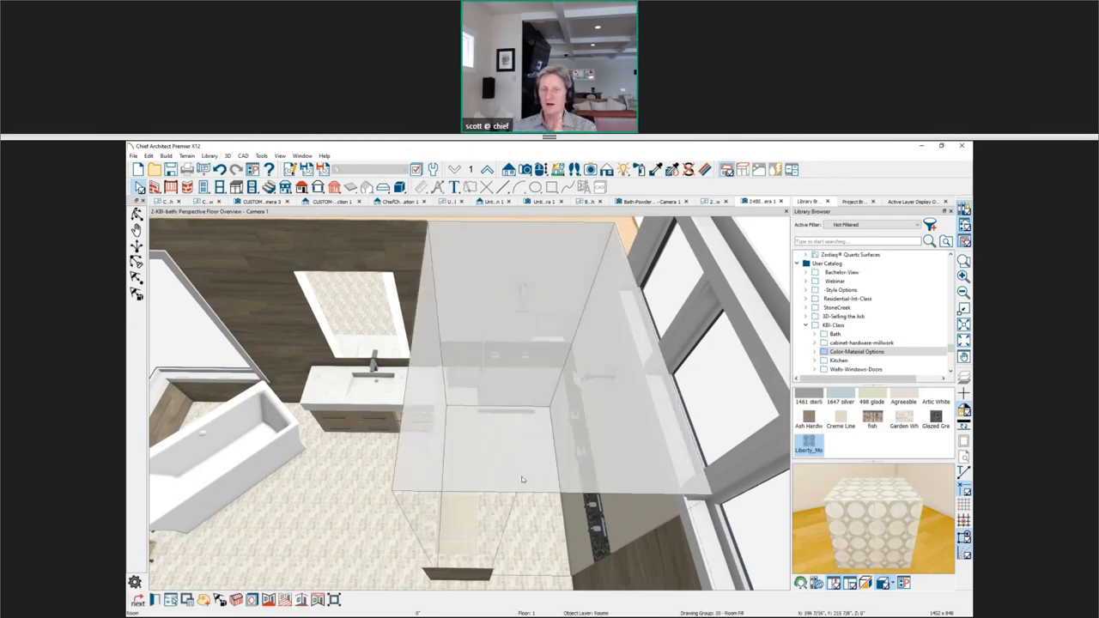
left_click(342, 461)
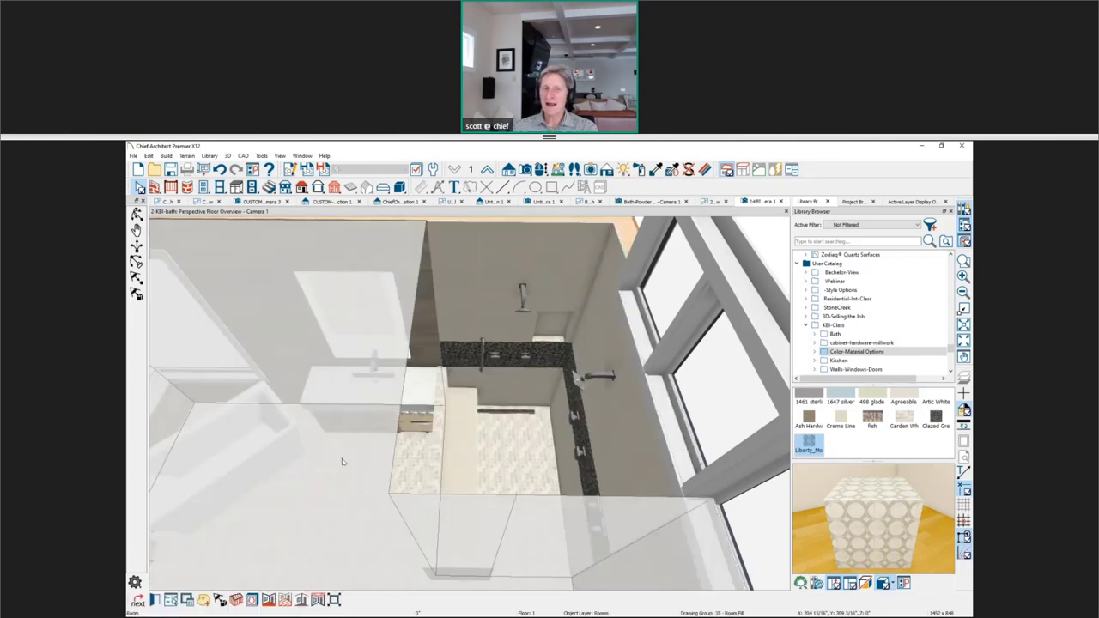
key("Escape")
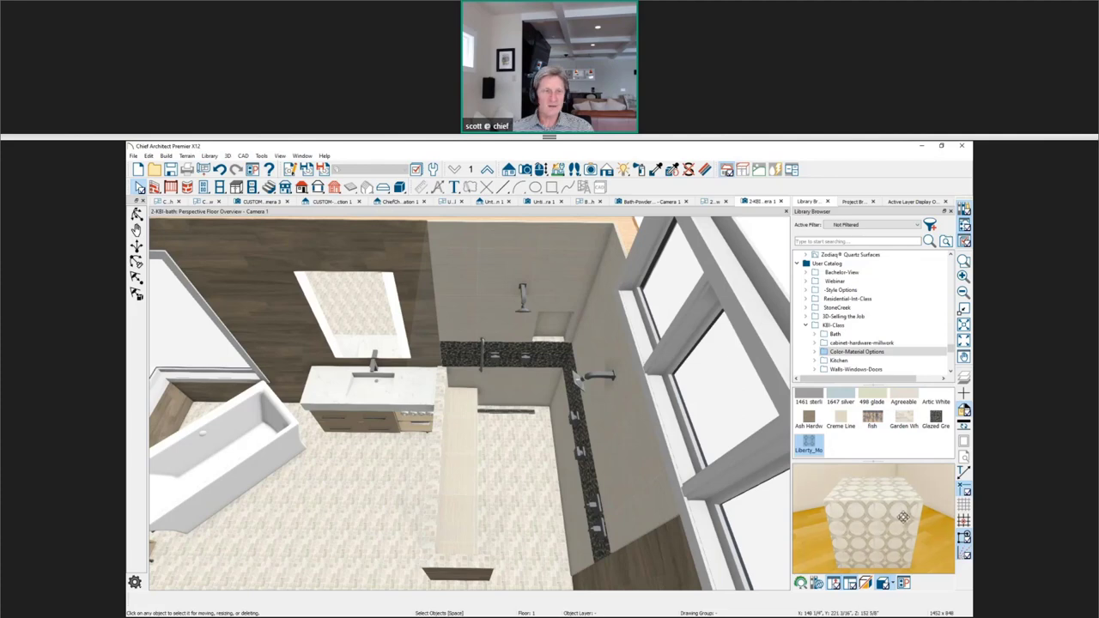
left_click(502, 283)
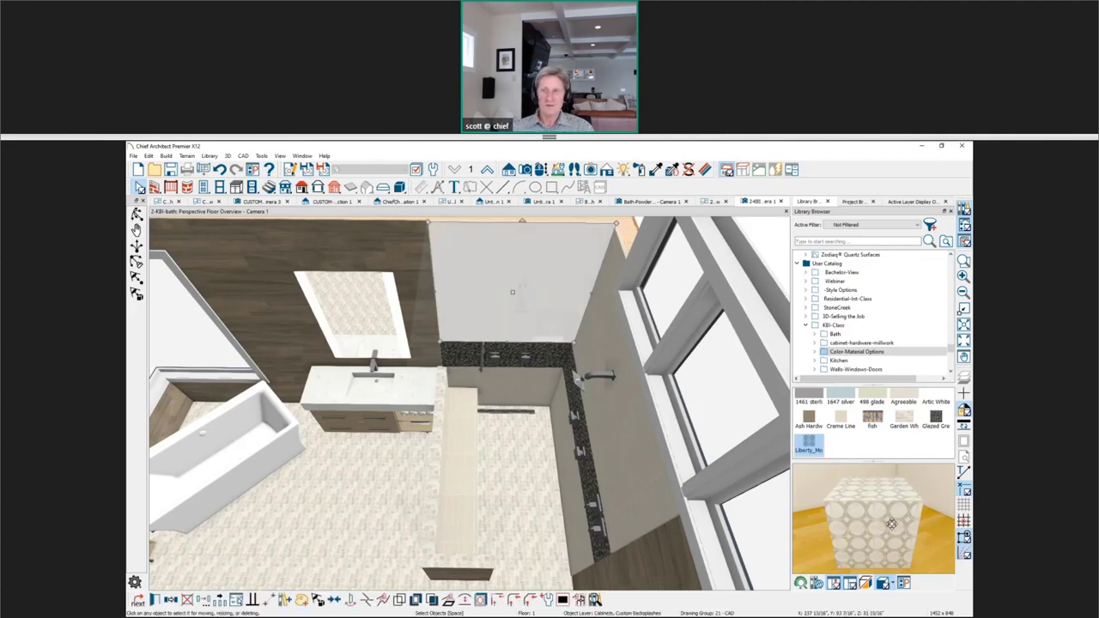
Paint the Liberty_Mosaic material onto the upper shower backsplash and the adjoining wall behind the vanity.
left_click(808, 442)
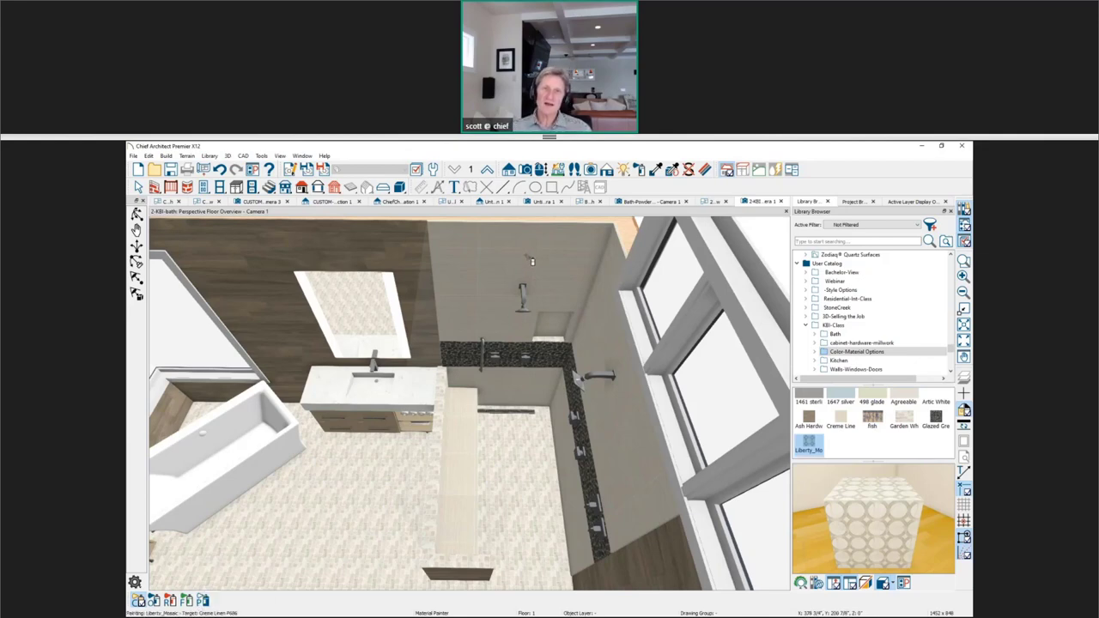
left_click(531, 261)
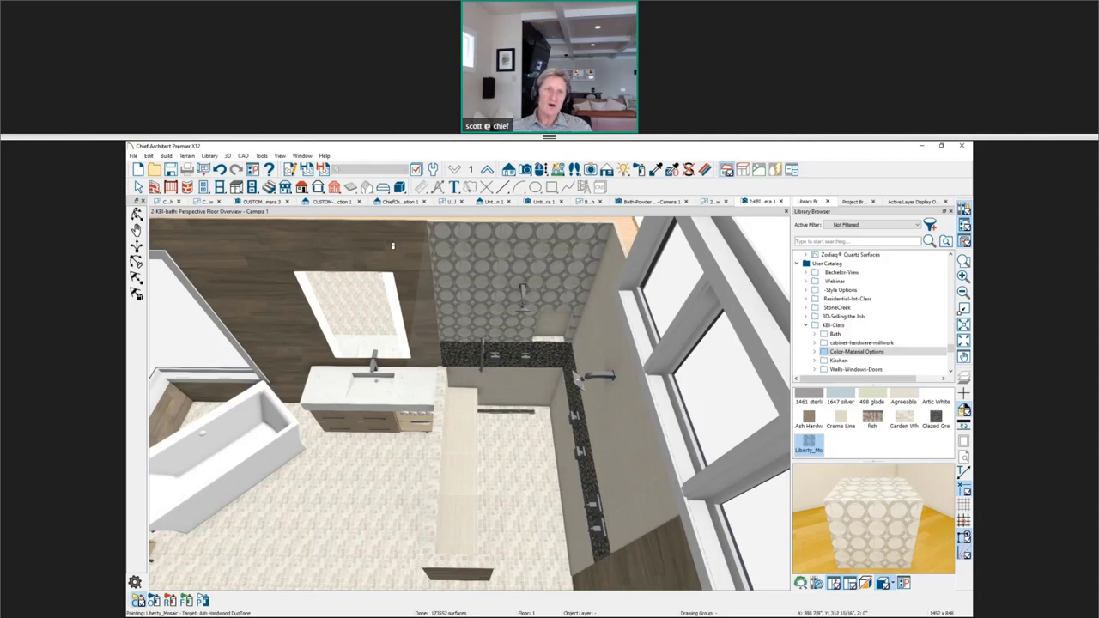
left_click(393, 246)
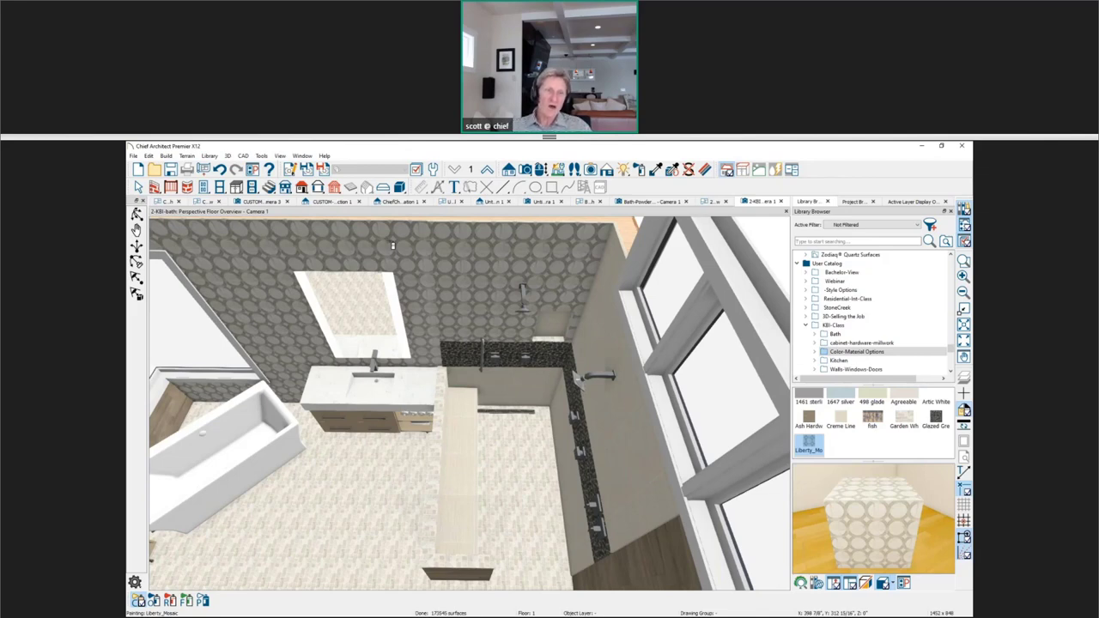
Pick up the Ash Hardwood DuoTone material beside the tub and paint it over the Liberty_Mosaic surfaces using Material Painter Floor Mode.
left_click(655, 169)
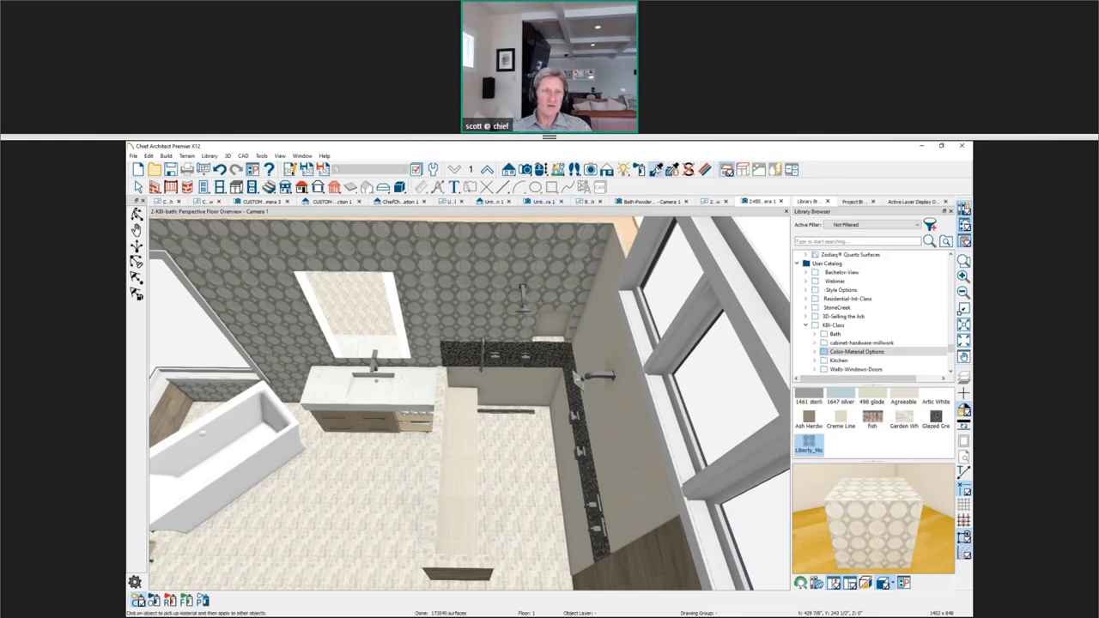
left_click(181, 409)
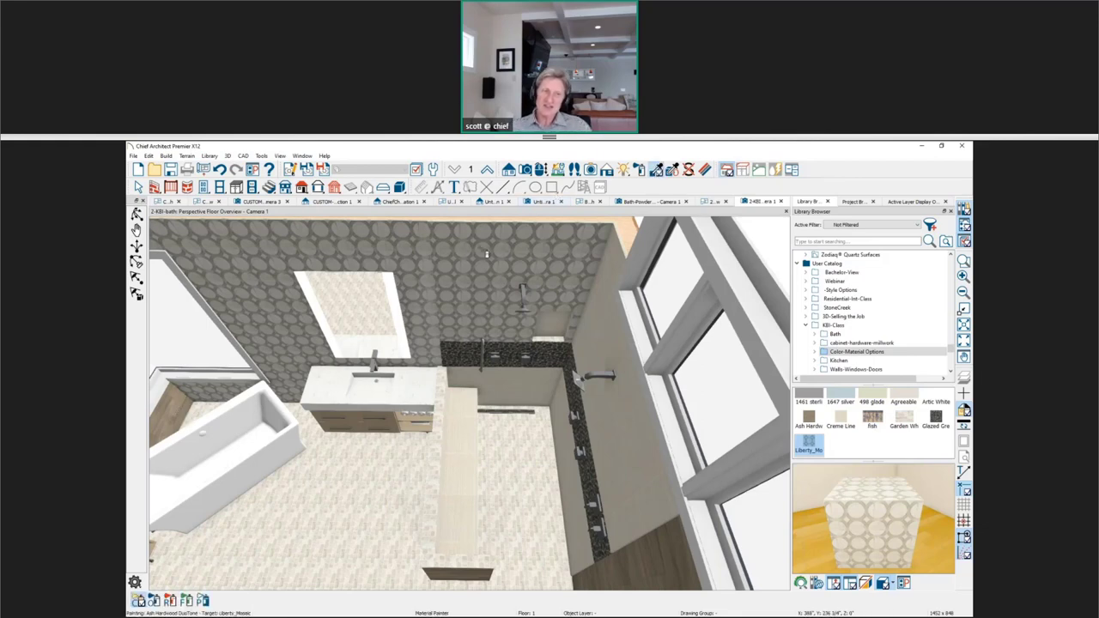
left_click(186, 600)
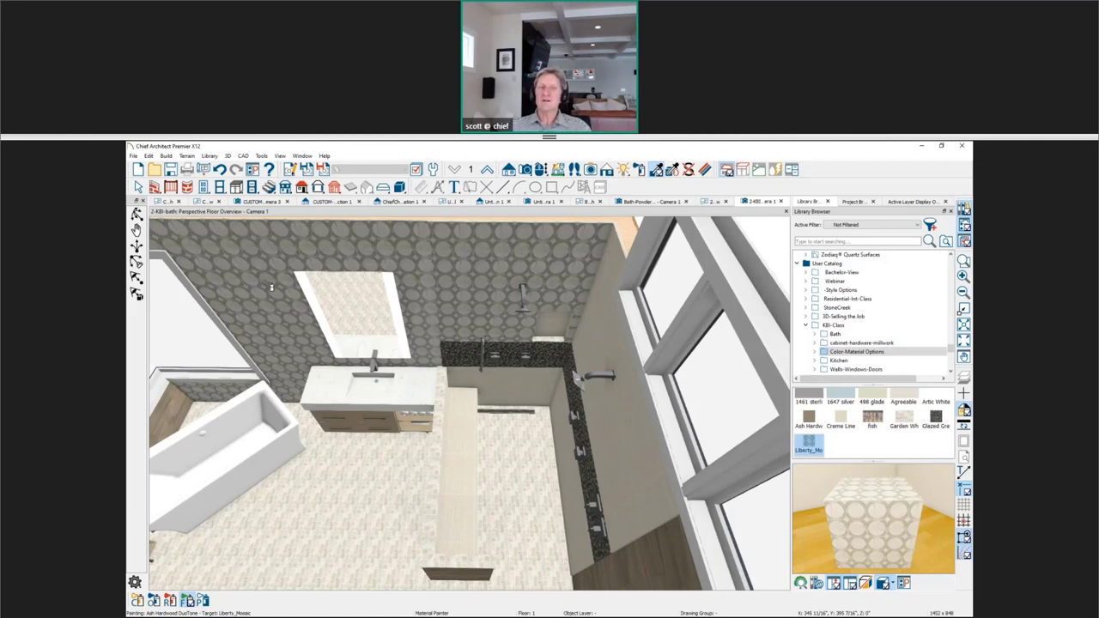
left_click(305, 250)
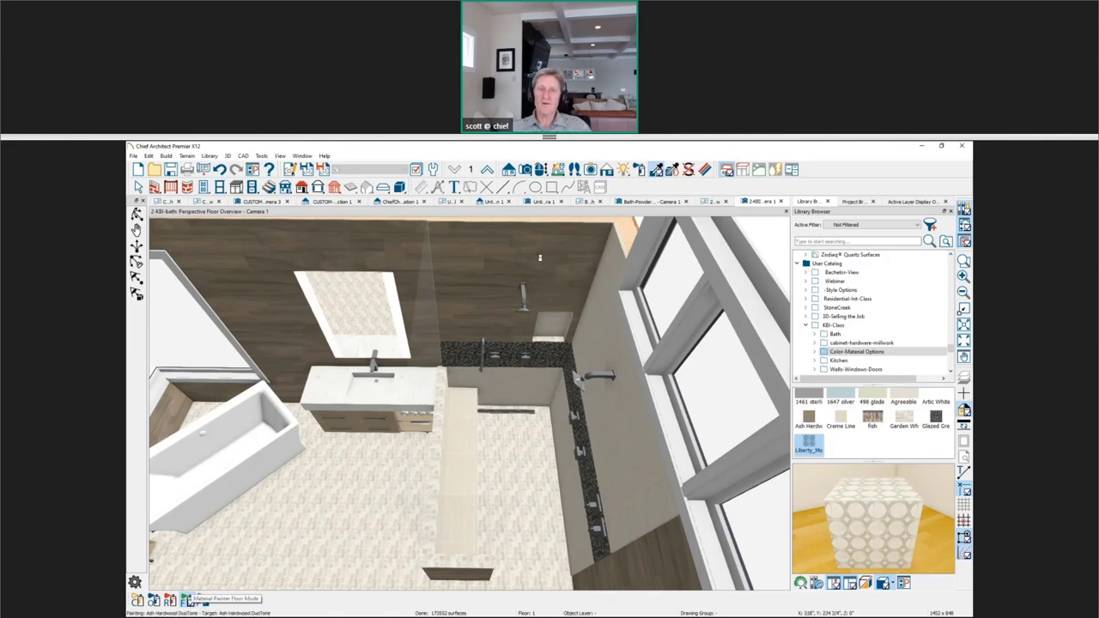
Pick up the Garden White 2 x 4 Mosaic from the floor and paint it onto the upper backsplash behind the shower head.
left_click(656, 169)
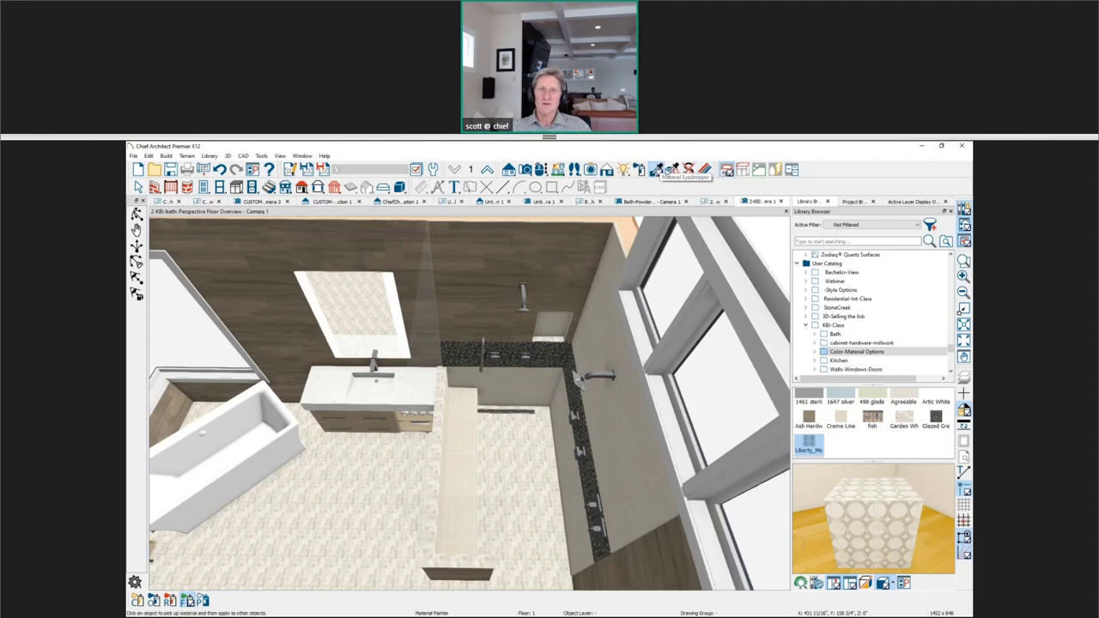
left_click(166, 589)
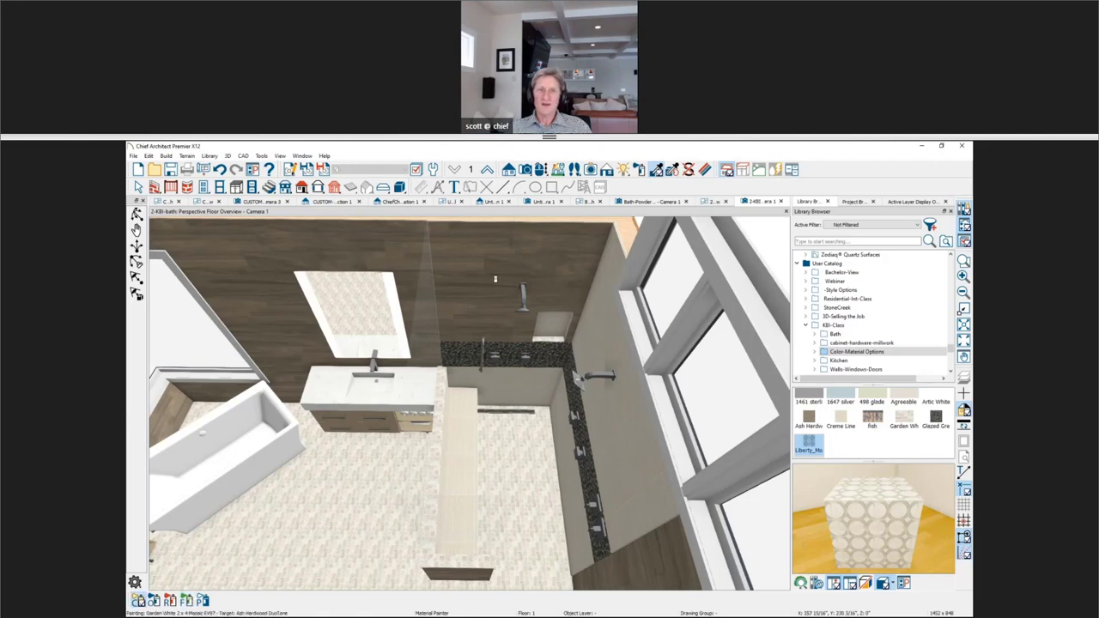
left_click(494, 277)
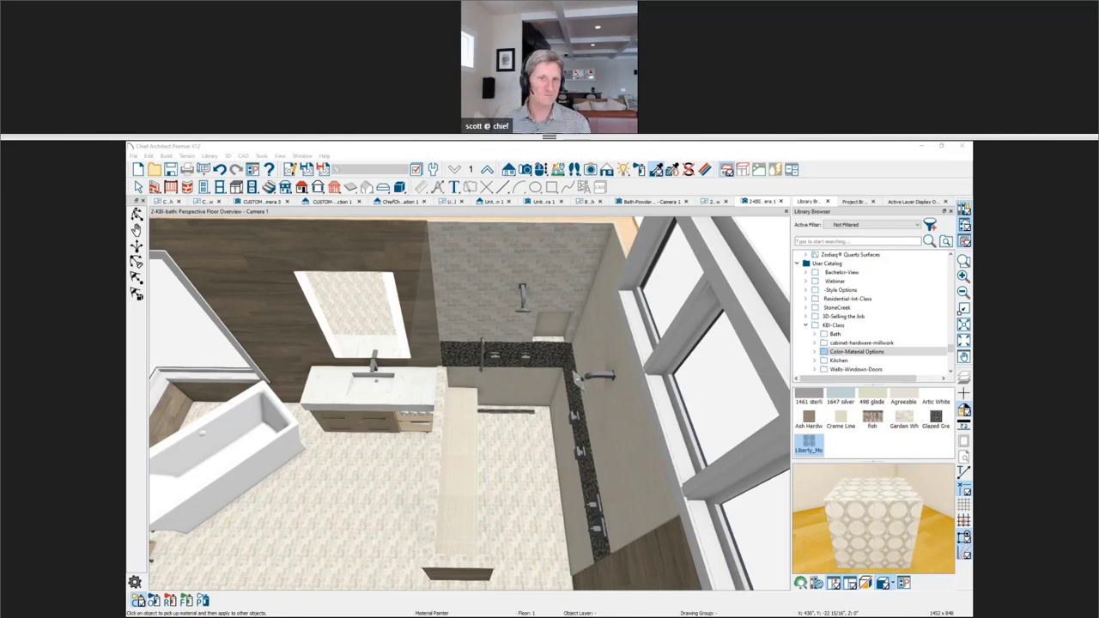
Leave the Material Painter and examine the vanity cabinet and its feet up close beside the tub.
scroll(363, 405, "up", 5)
scroll(363, 405, "up", 8)
left_click_drag(412, 371, 431, 365)
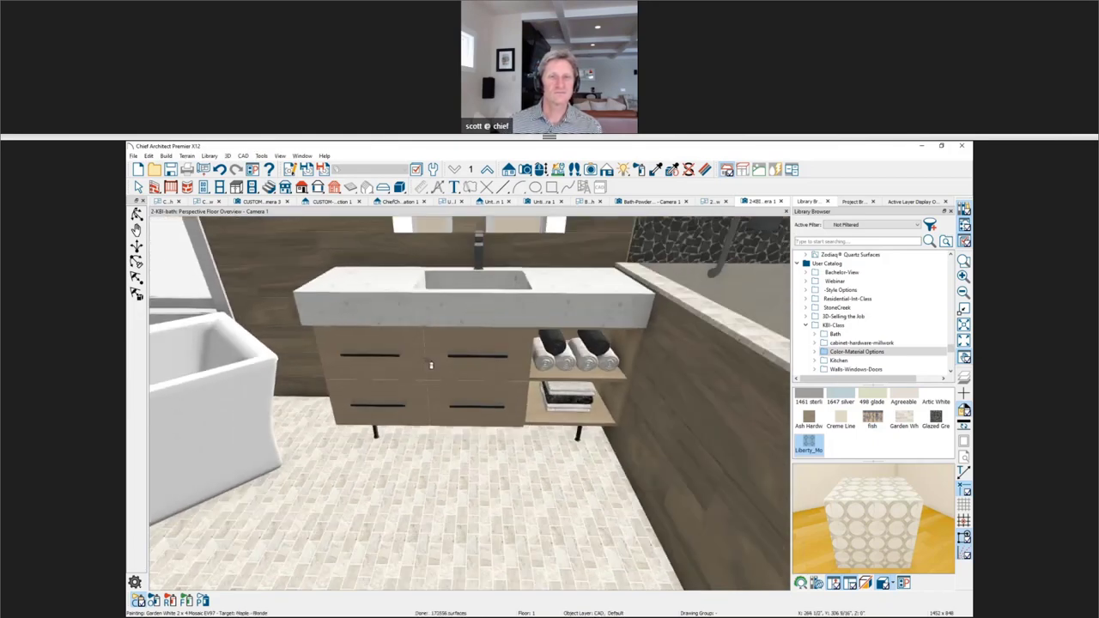
key("Escape")
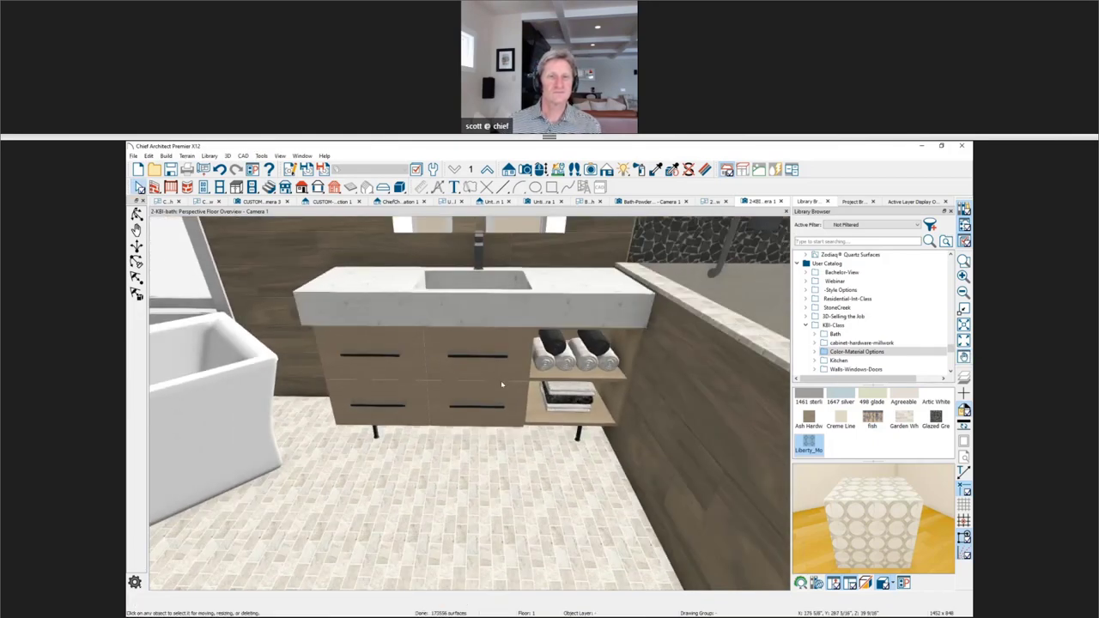
middle_click_drag(498, 383, 398, 435)
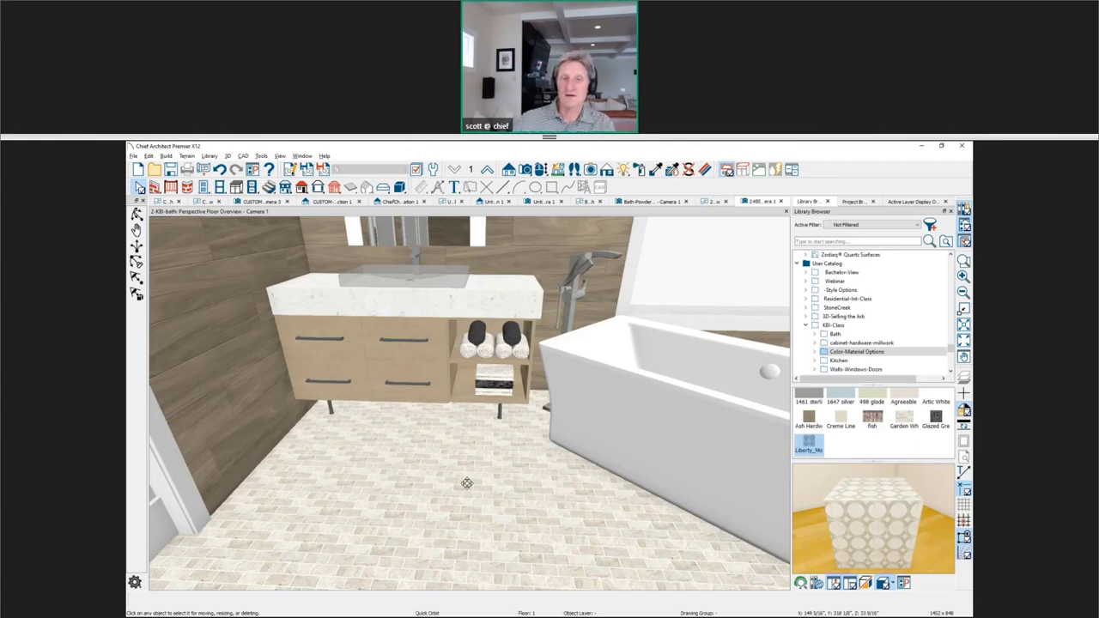
key("Page_Up")
key("Page_Up")
key("Page_Down")
key("Page_Down")
key("Page_Down")
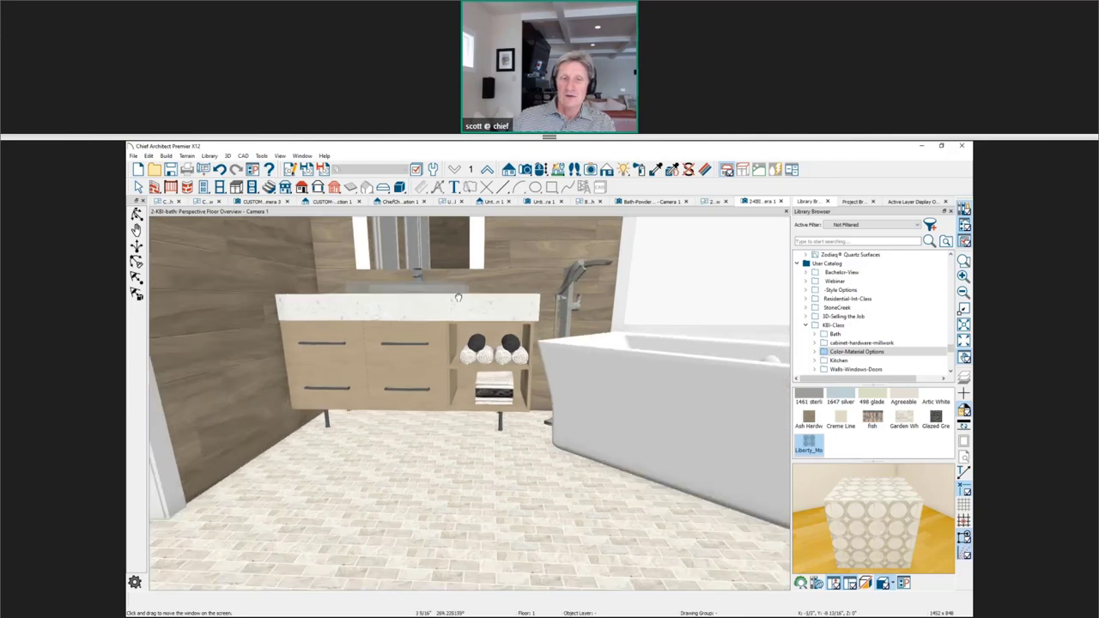
key("Left")
key("Page_Up")
key("Left")
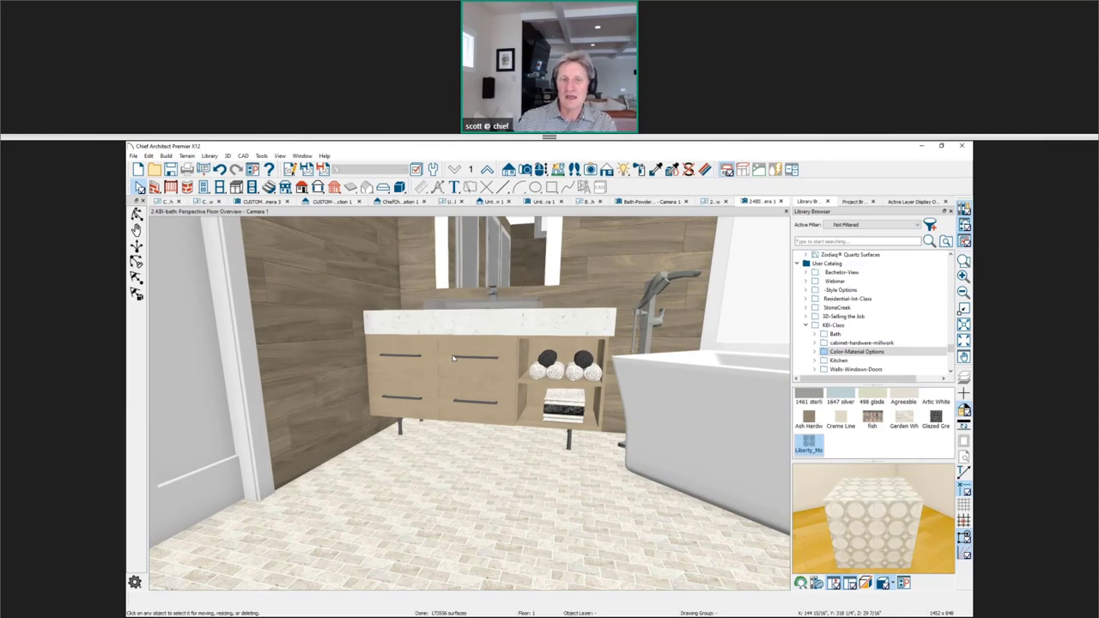
Open the vanity base cabinet's specification and set its foot style to None.
left_click(443, 368)
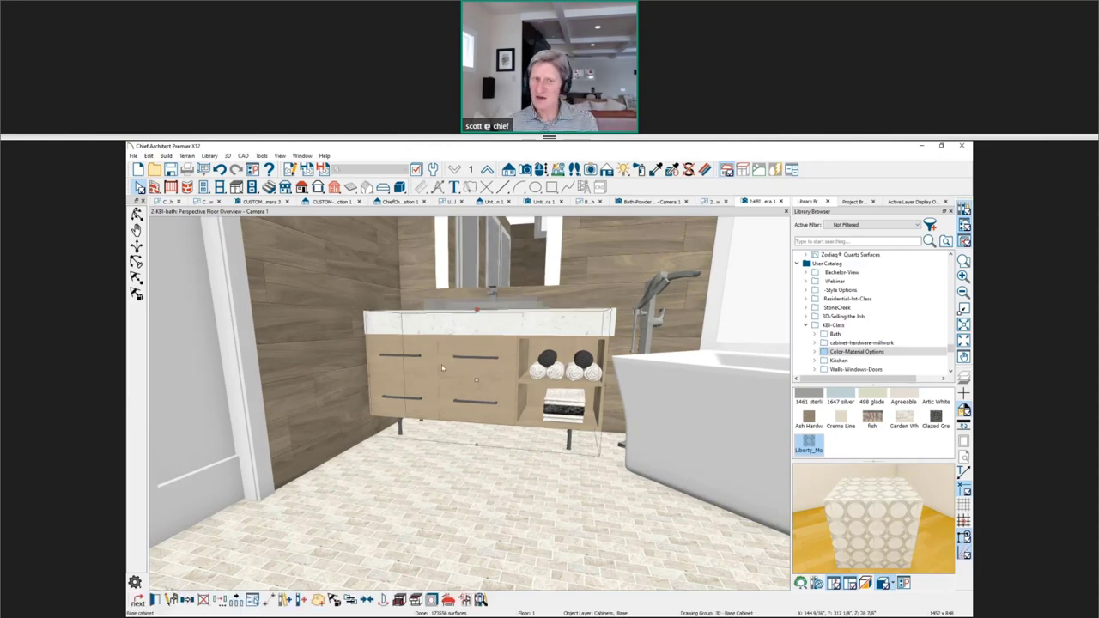
double_click(443, 367)
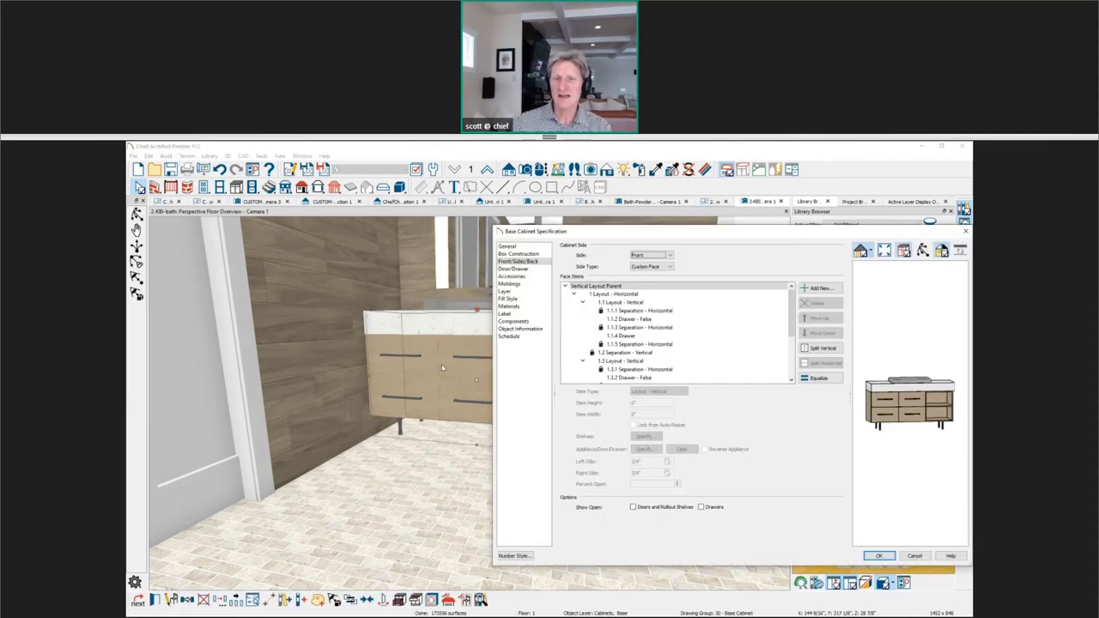
left_click(515, 277)
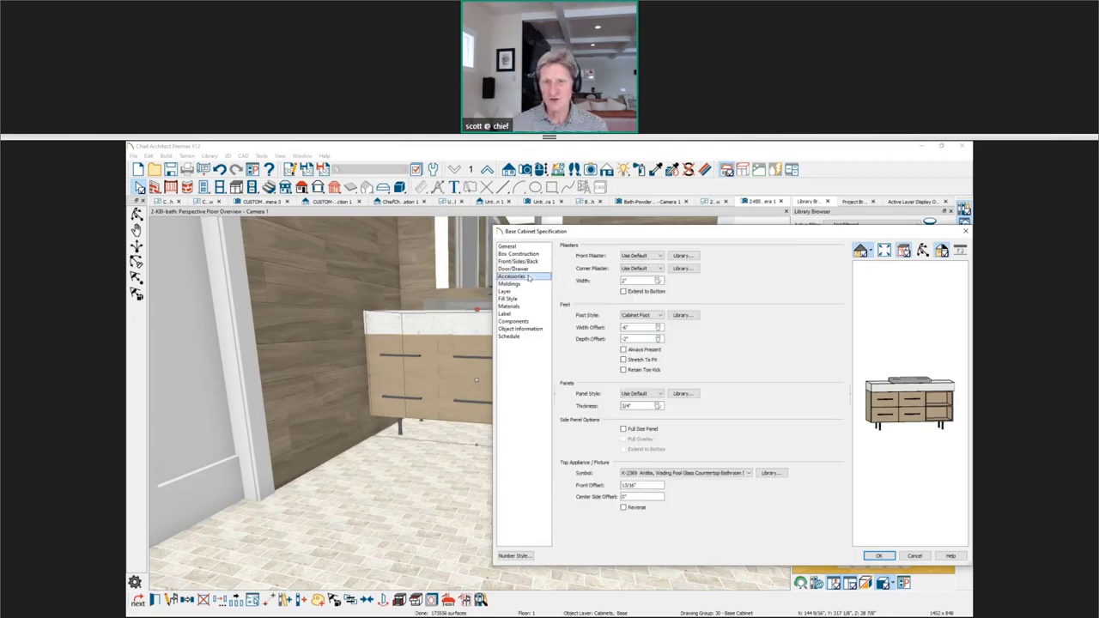
scroll(877, 430, "up", 3)
scroll(875, 437, "up", 2)
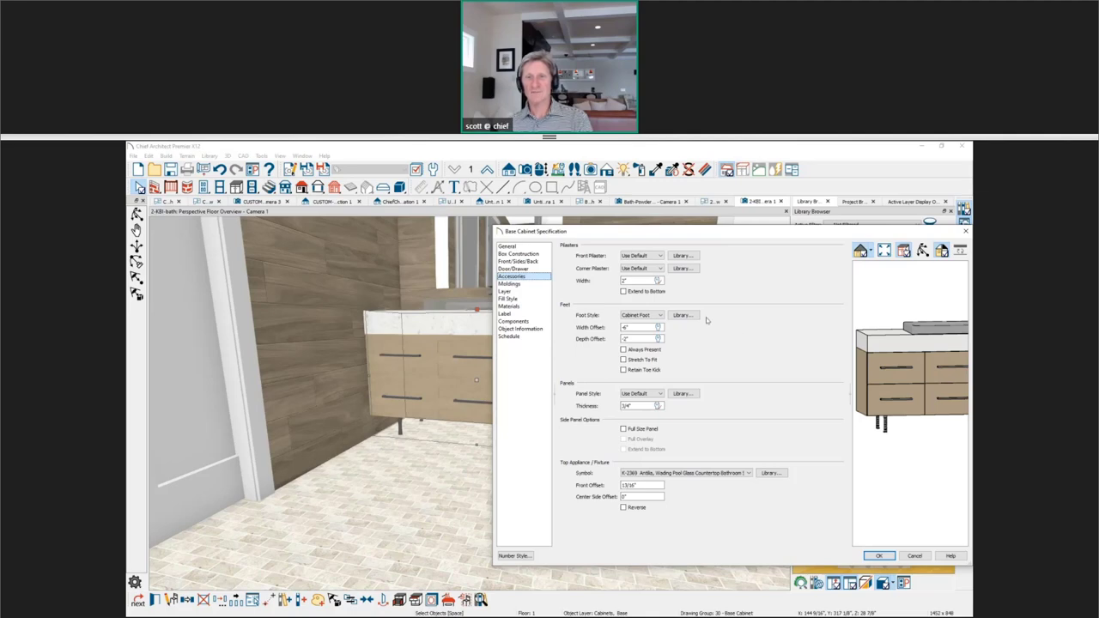
left_click(657, 316)
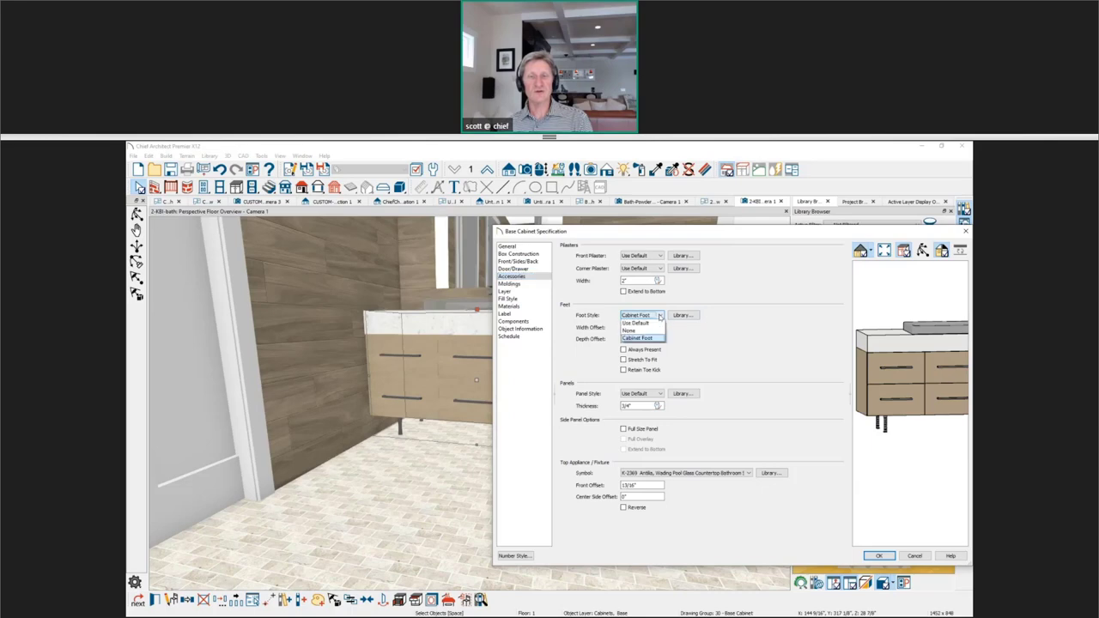
left_click(634, 331)
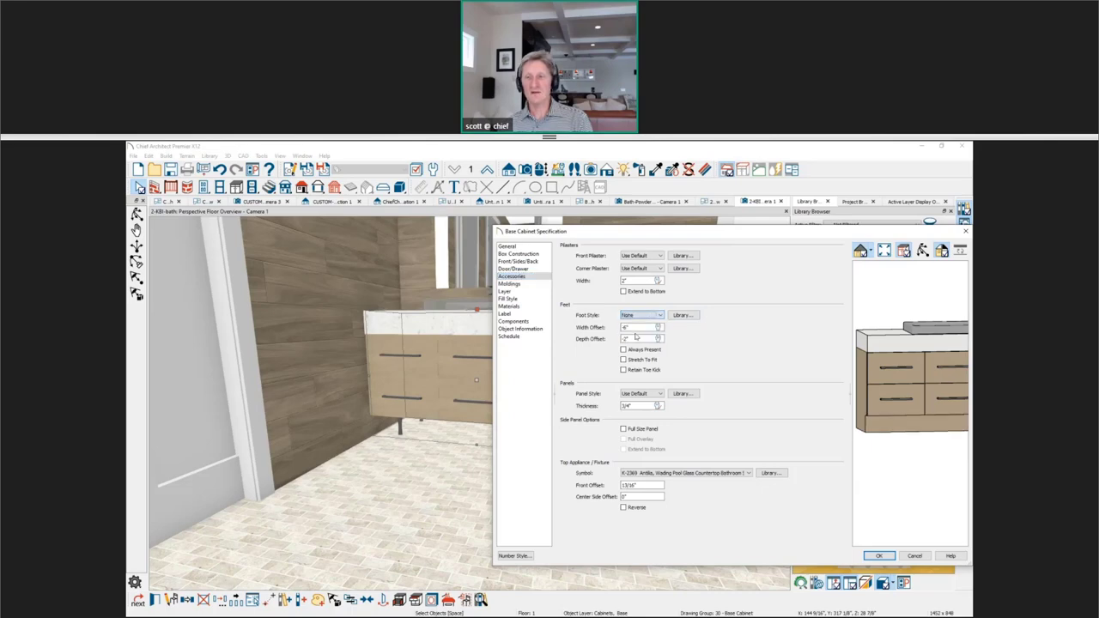
Remove the vanity's toe kick, set its finished floor to bottom distance to 6 inches and apply the cabinet changes.
left_click(507, 247)
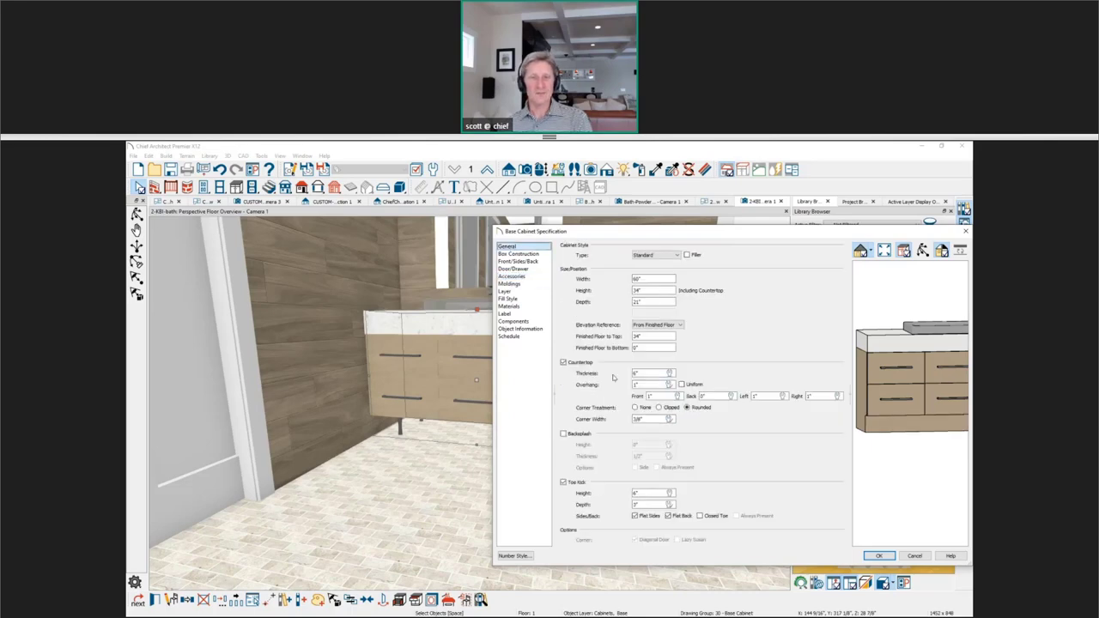
left_click(581, 484)
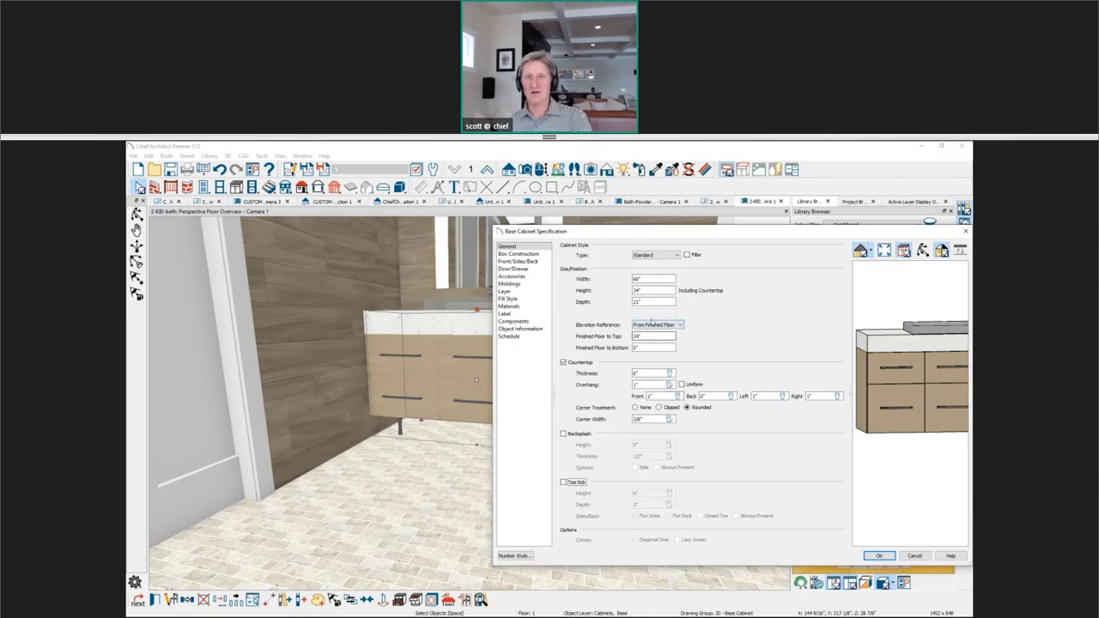
double_click(651, 346)
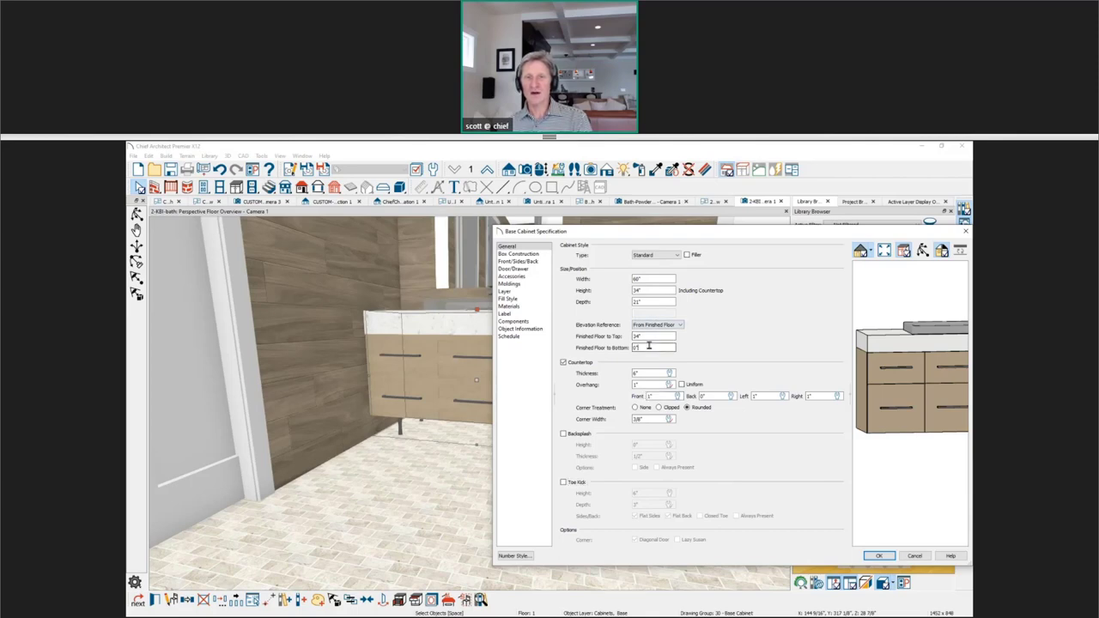
type("6")
key("Tab")
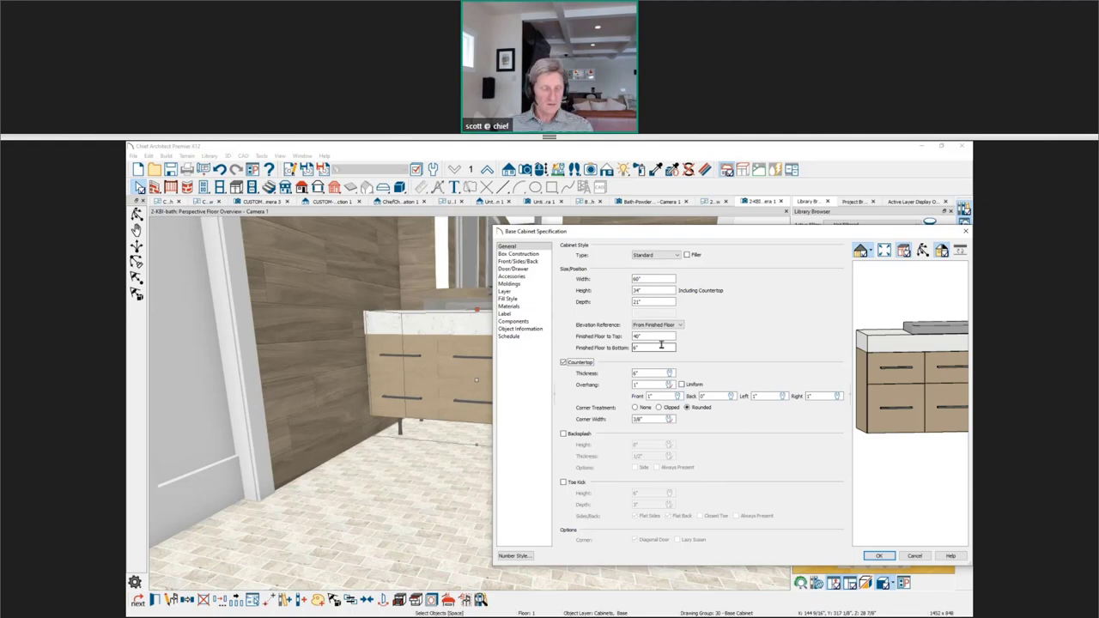
key("Tab")
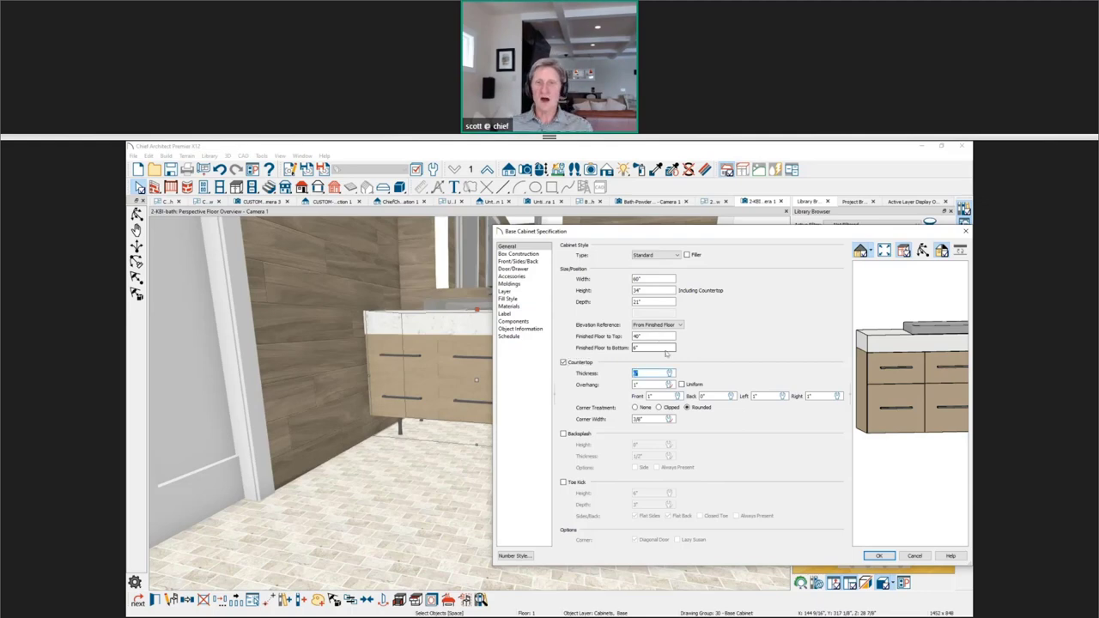
left_click(876, 555)
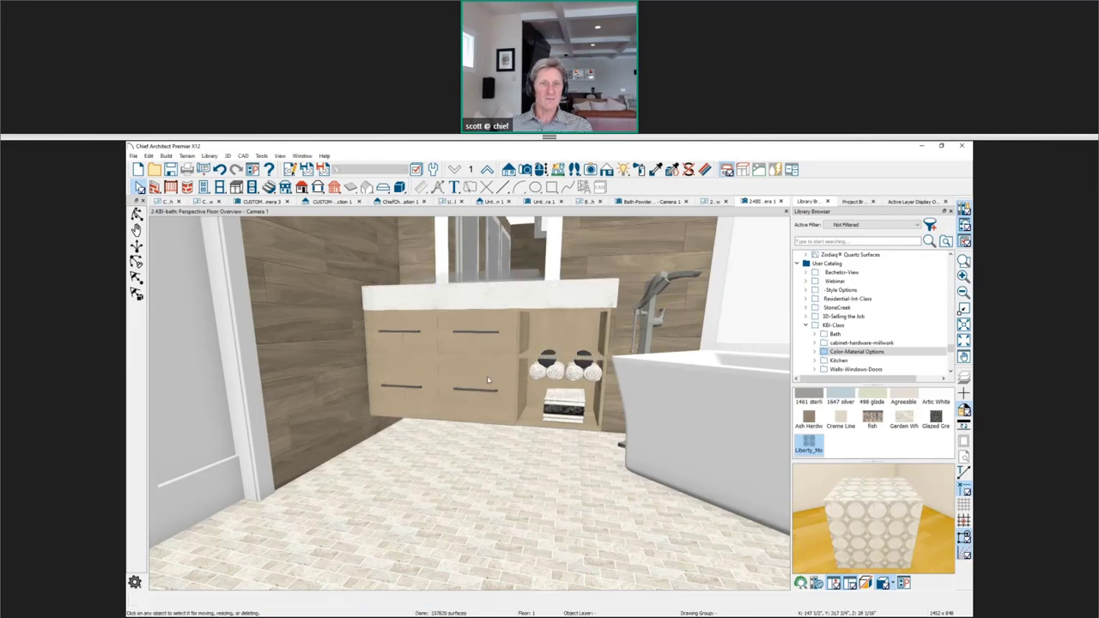
Set the vanity base cabinet's overall height to 28 inches.
double_click(558, 364)
double_click(656, 288)
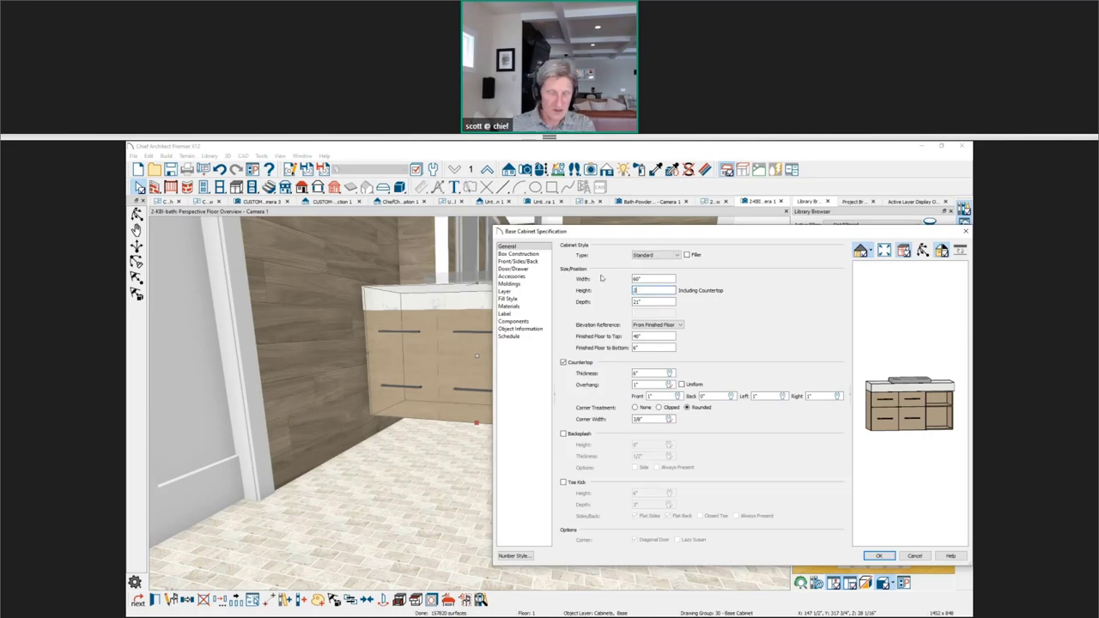
key("Tab")
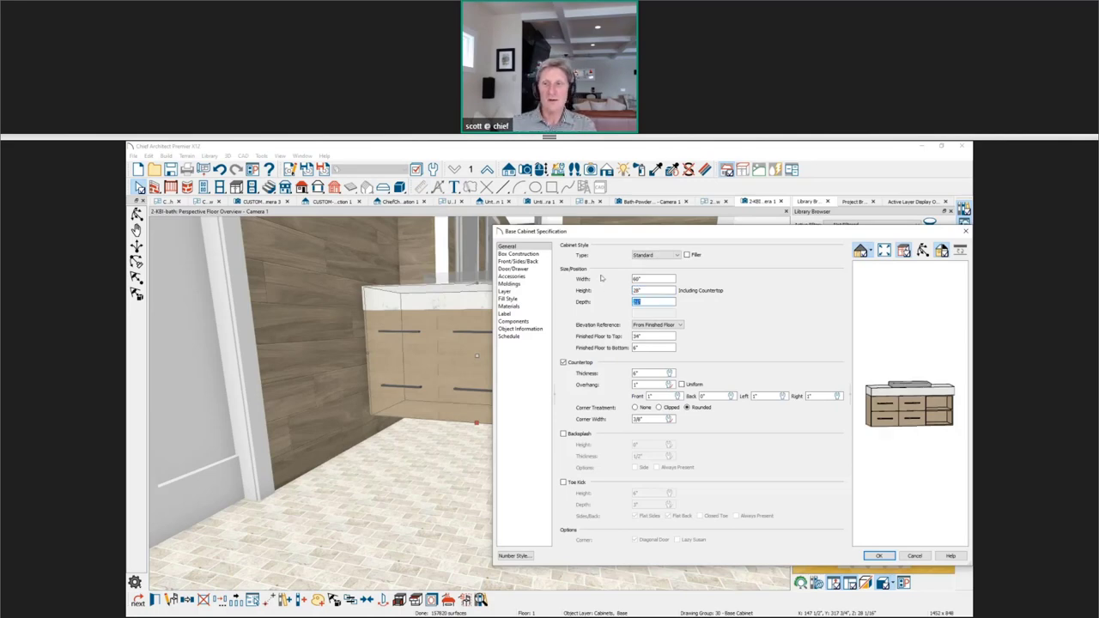
key("Return")
key("Escape")
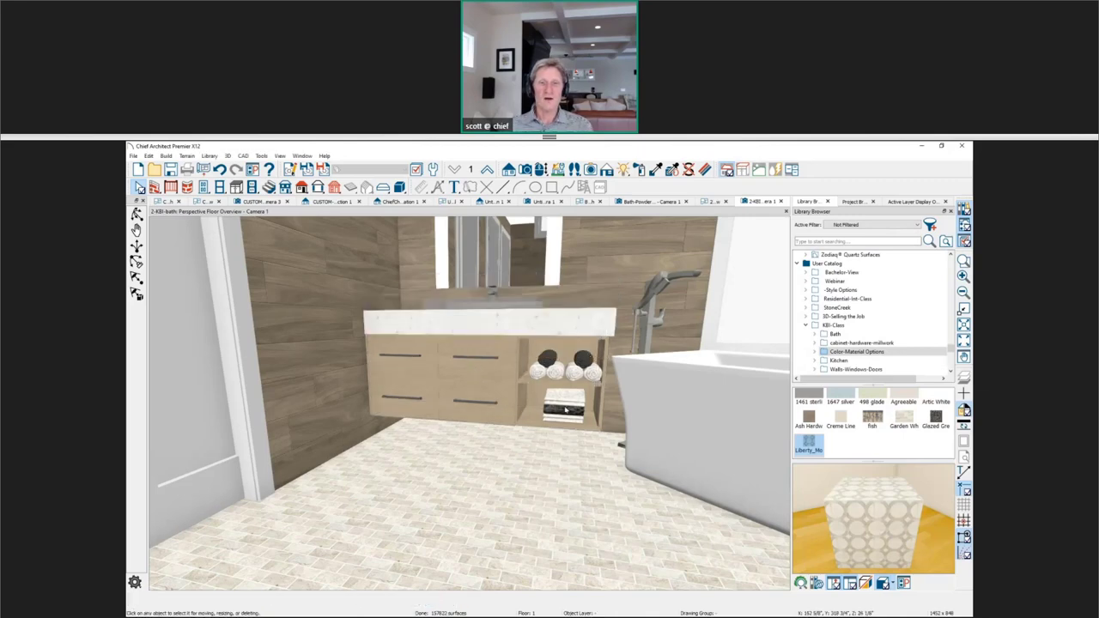
Place My Custom Column Foot from the library in front of the vanity in the Kitchen and Bath plan and check its size specification.
middle_click_drag(592, 352, 526, 304)
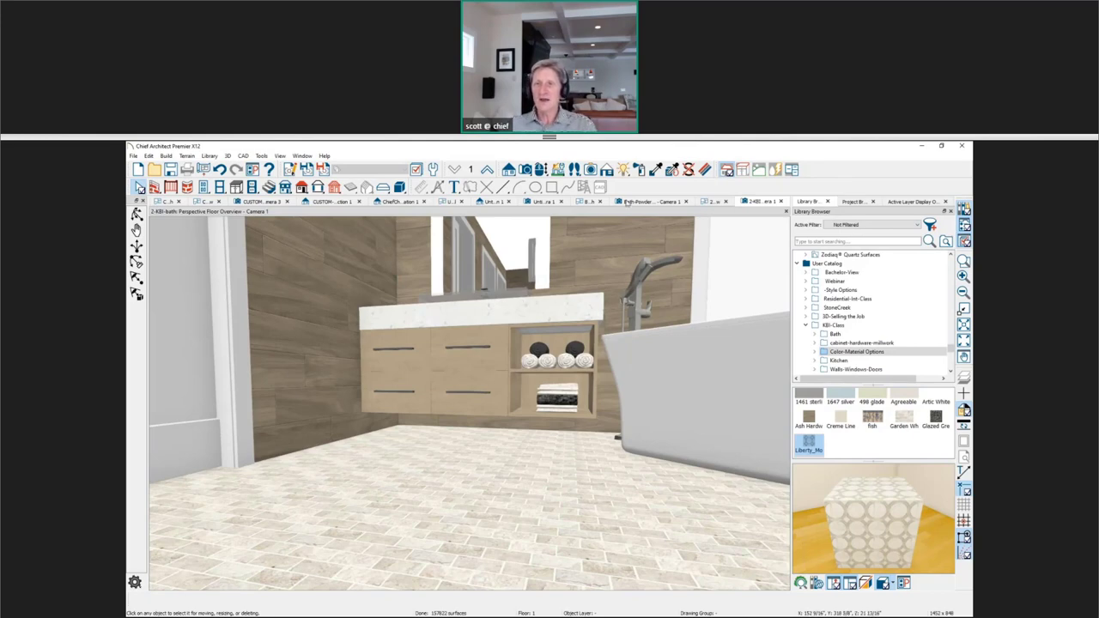
left_click_drag(950, 350, 949, 364)
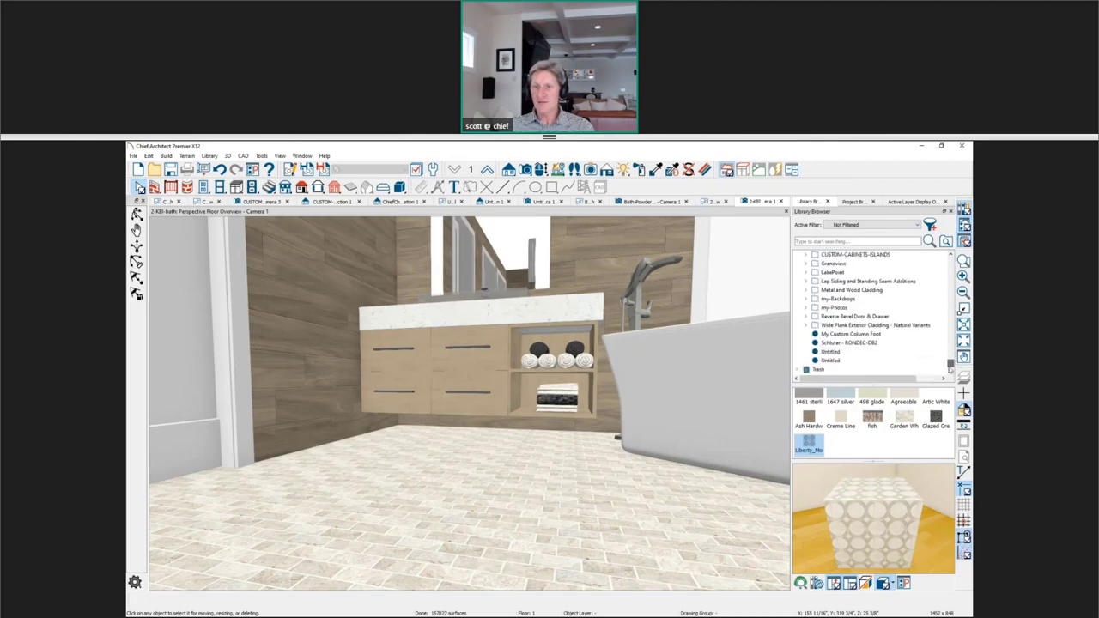
left_click(876, 335)
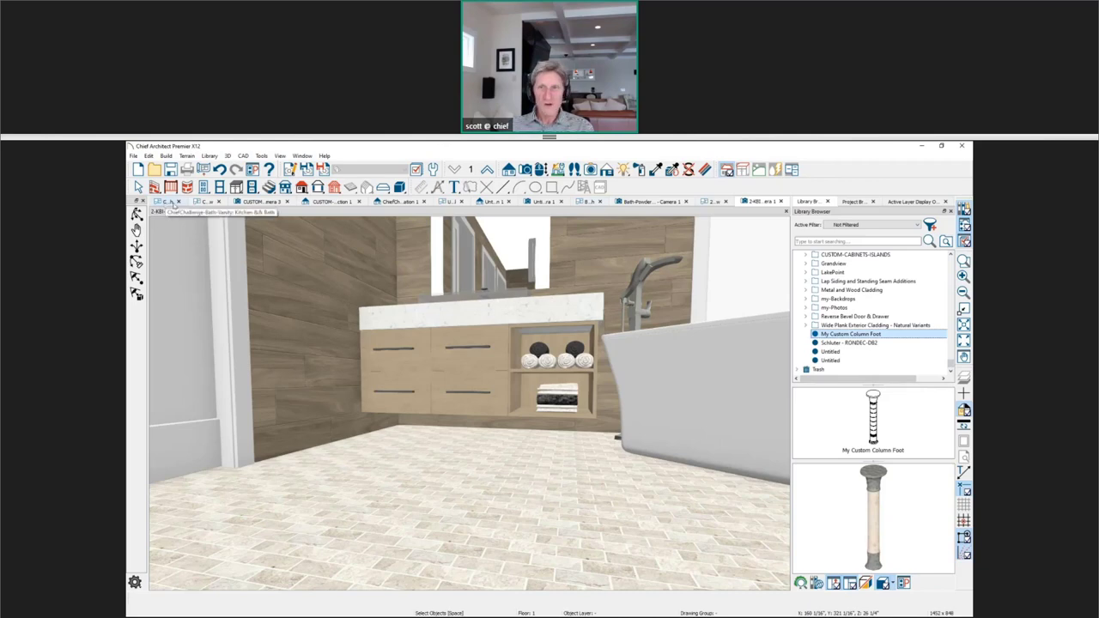
left_click(710, 204)
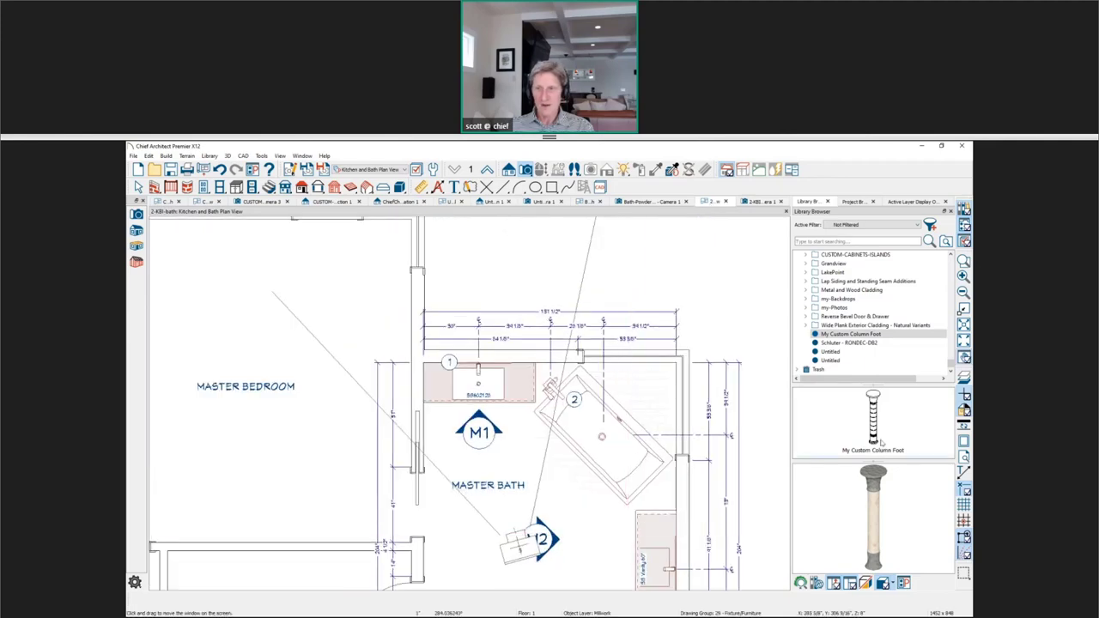
left_click(873, 421)
scroll(491, 417, "up", 2)
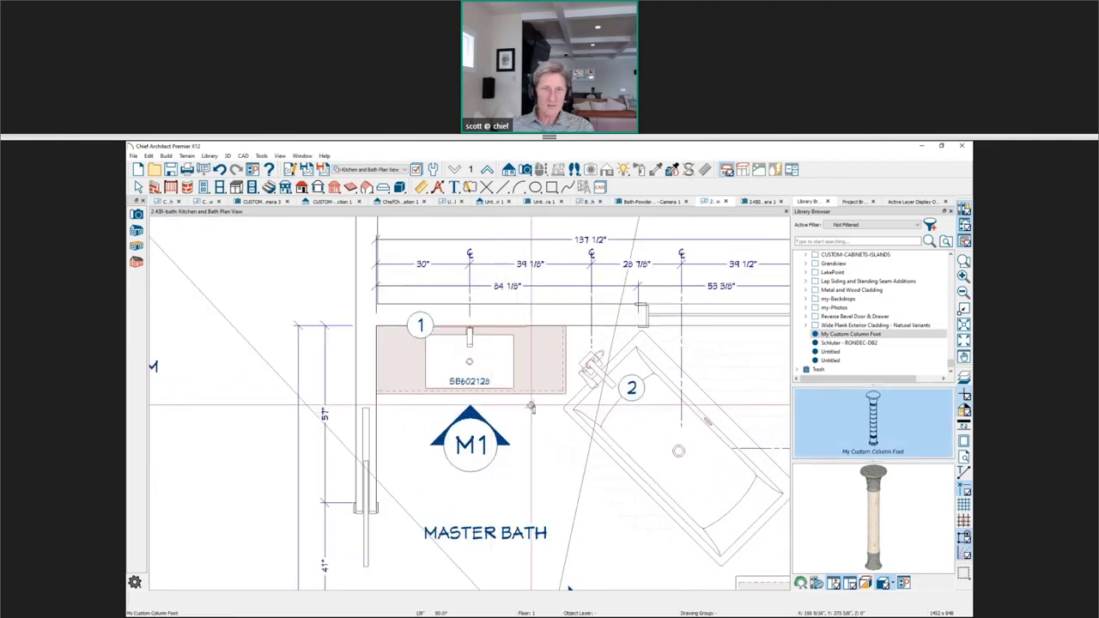
left_click(519, 421)
scroll(518, 416, "up", 2)
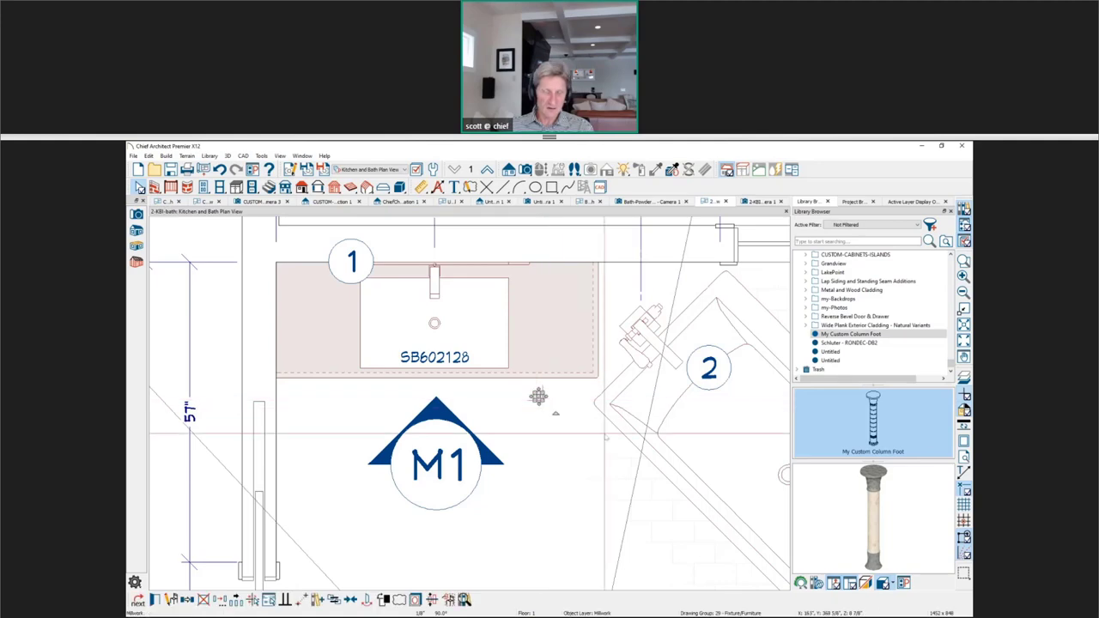
left_click(538, 396)
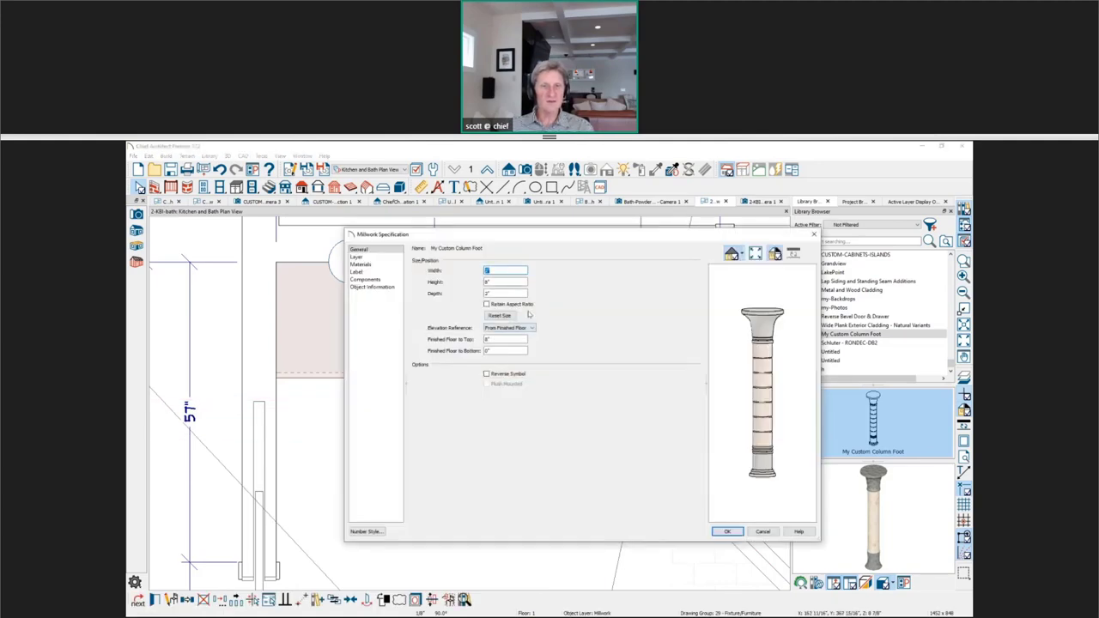
key("Escape")
Set the vanity cabinet's finished floor to bottom distance to 8 inches and its height to 26 inches.
left_click(539, 354)
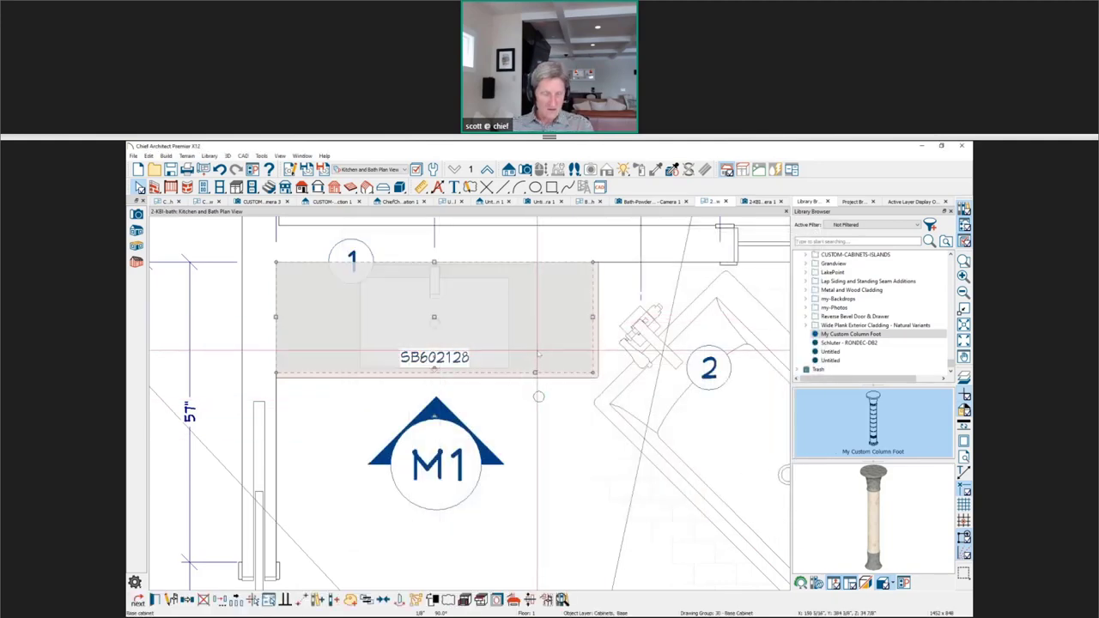
double_click(553, 327)
key("Tab")
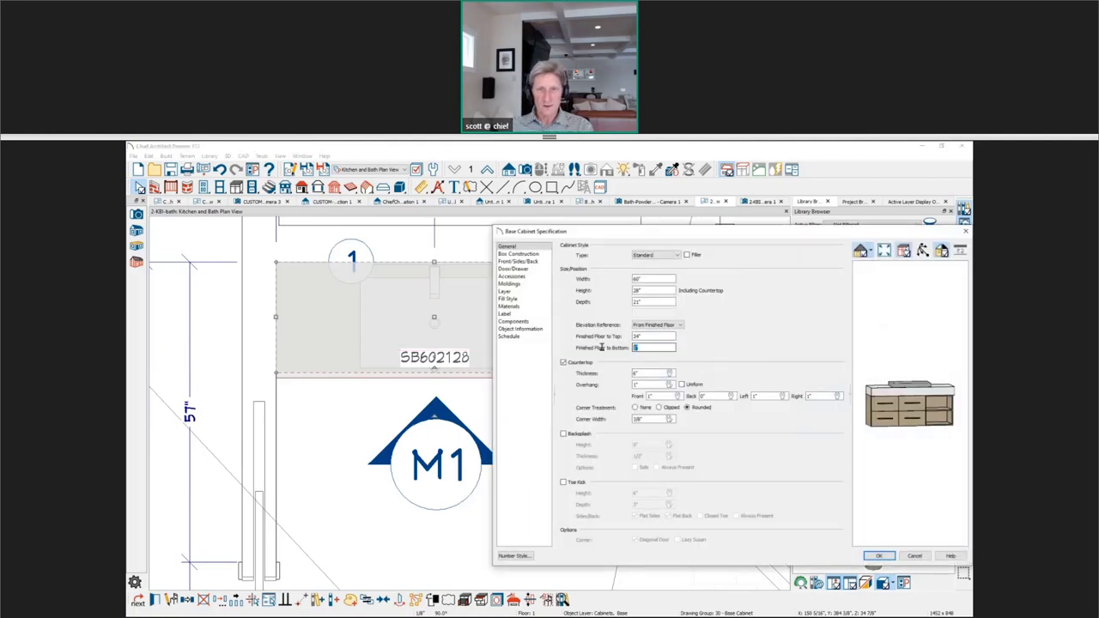
left_click(648, 303)
double_click(650, 292)
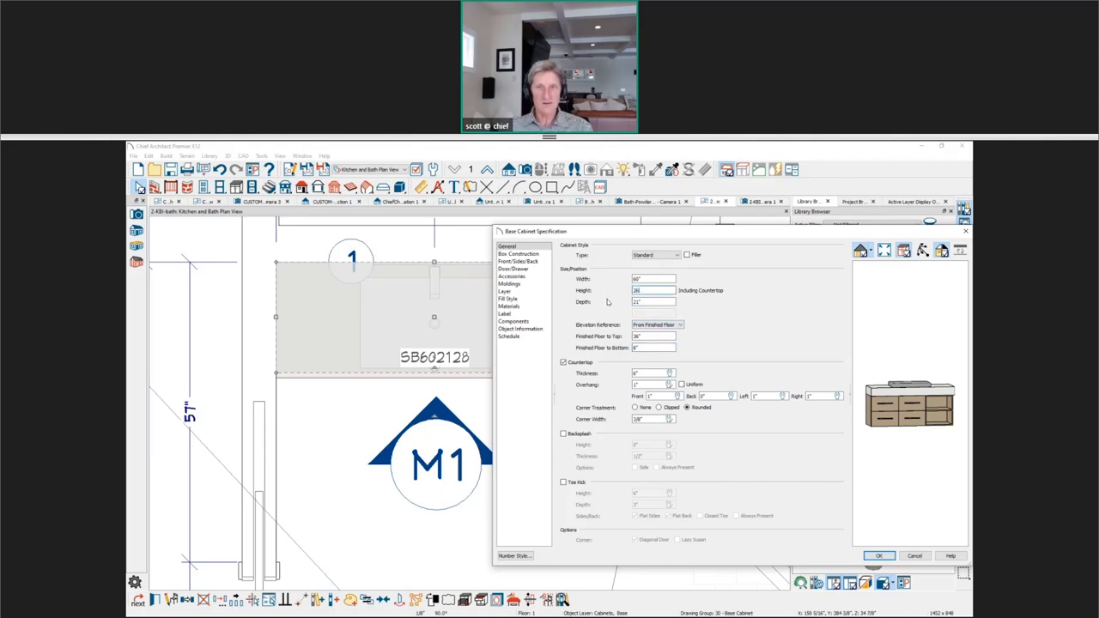
type("26")
key("Tab")
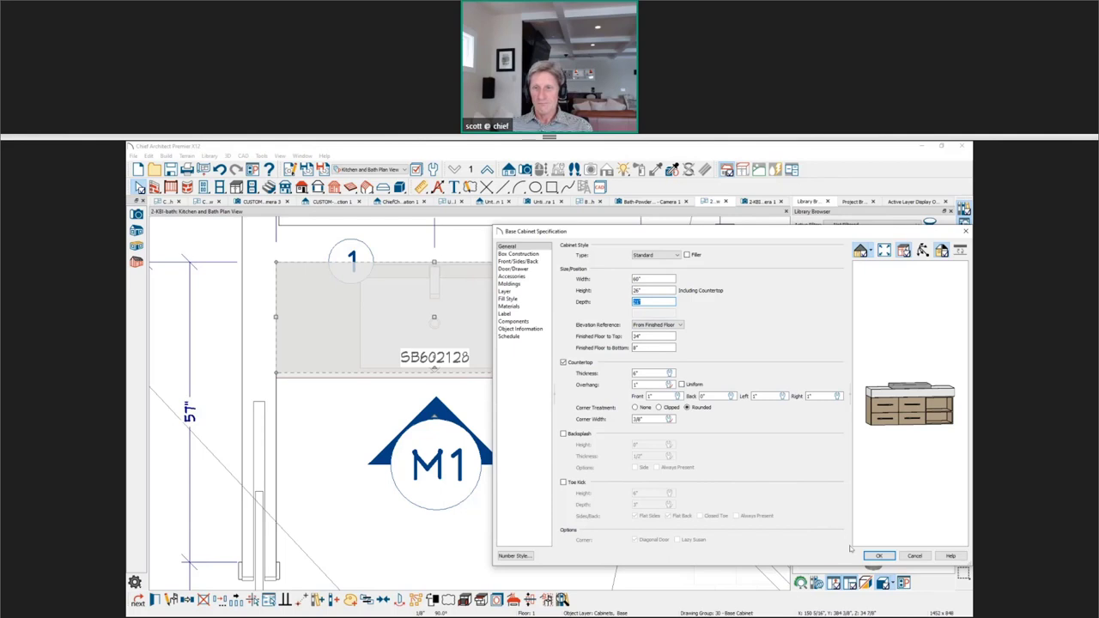
left_click(878, 555)
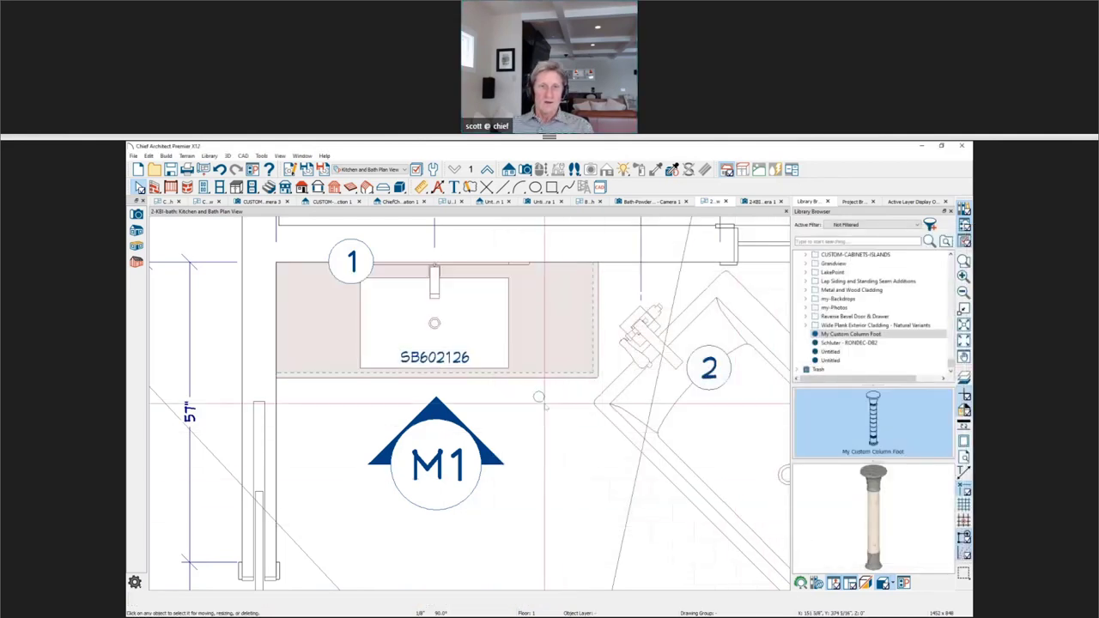
Move the column foot beneath the front of the vanity's open-shelf end in the Kitchen and Bath plan.
scroll(539, 396, "up", 3)
left_click(538, 394)
left_click_drag(538, 394, 559, 343)
key("Escape")
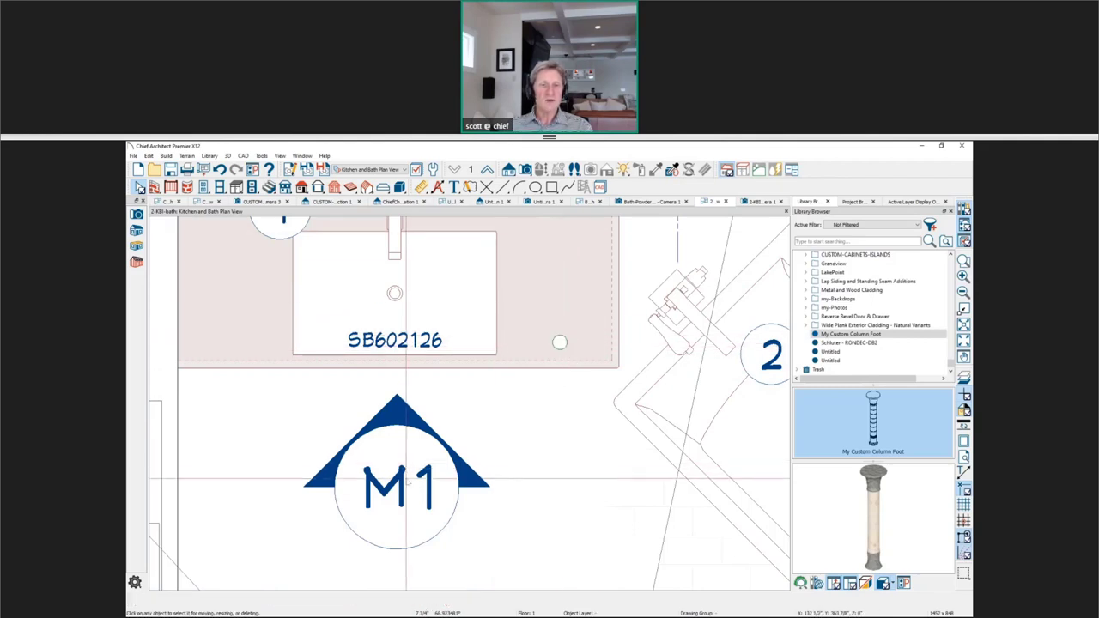
Open the M1 Bath Sink wall elevation and focus on the underside of the vanity.
left_click(409, 482)
double_click(409, 482)
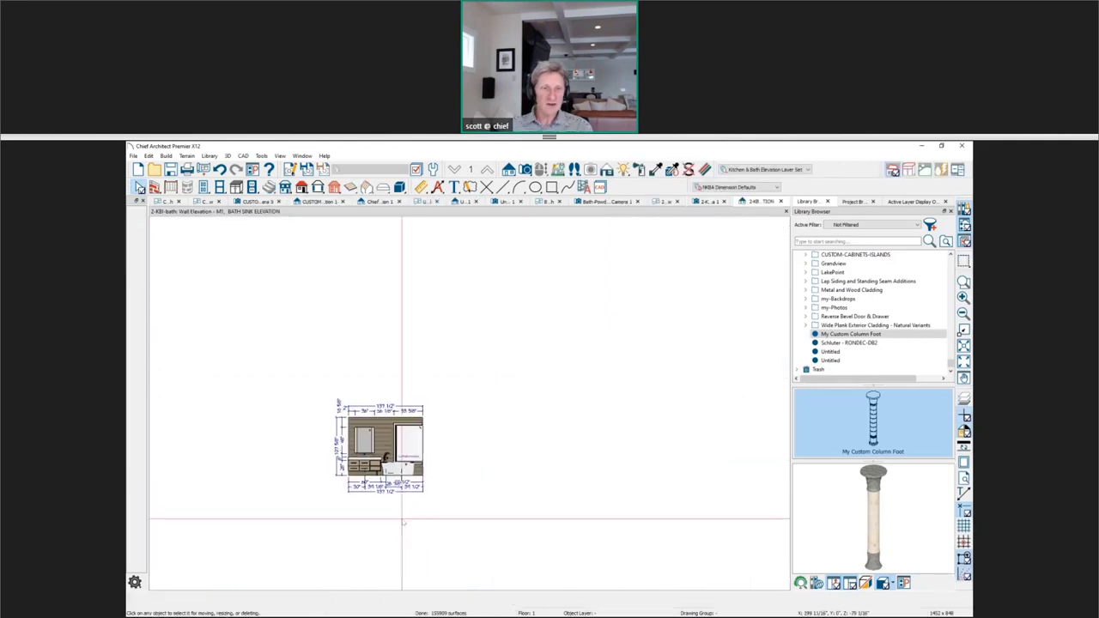
scroll(309, 443, "up", 2)
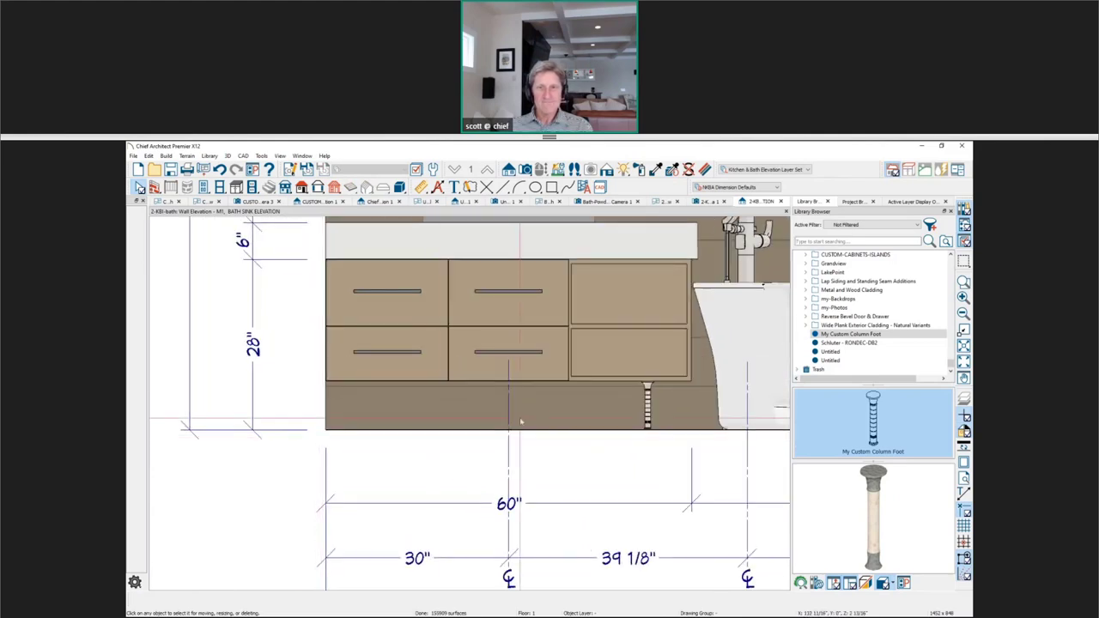
left_click(644, 371)
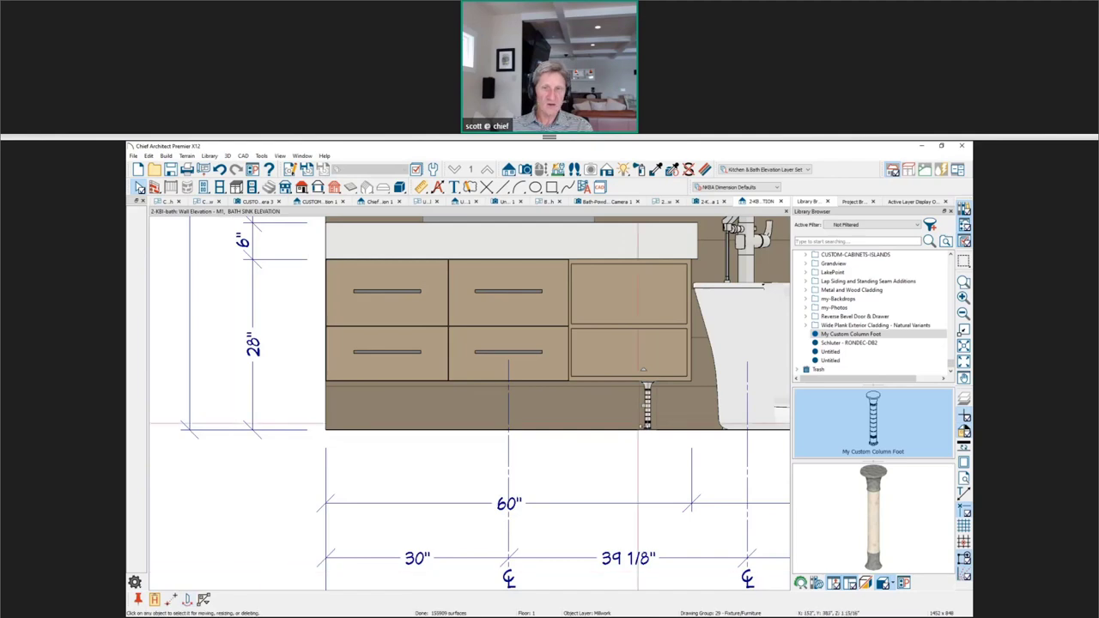
left_click_drag(643, 405, 385, 380)
key("Escape")
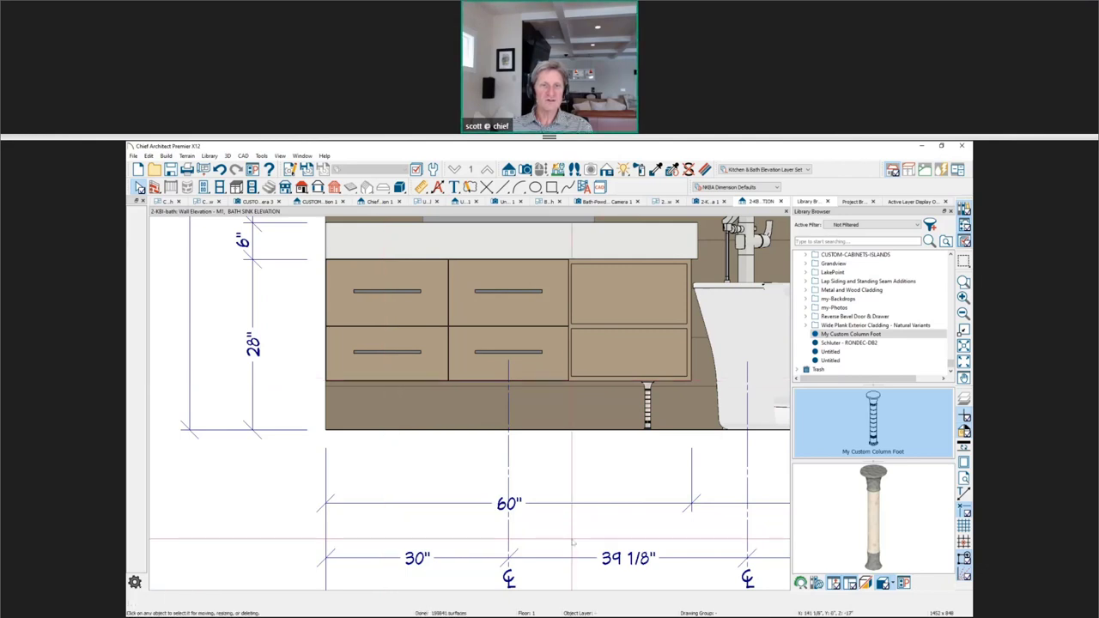
Copy the column foot in the elevation to beneath the vanity's left-hand drawer stack.
left_click(648, 408)
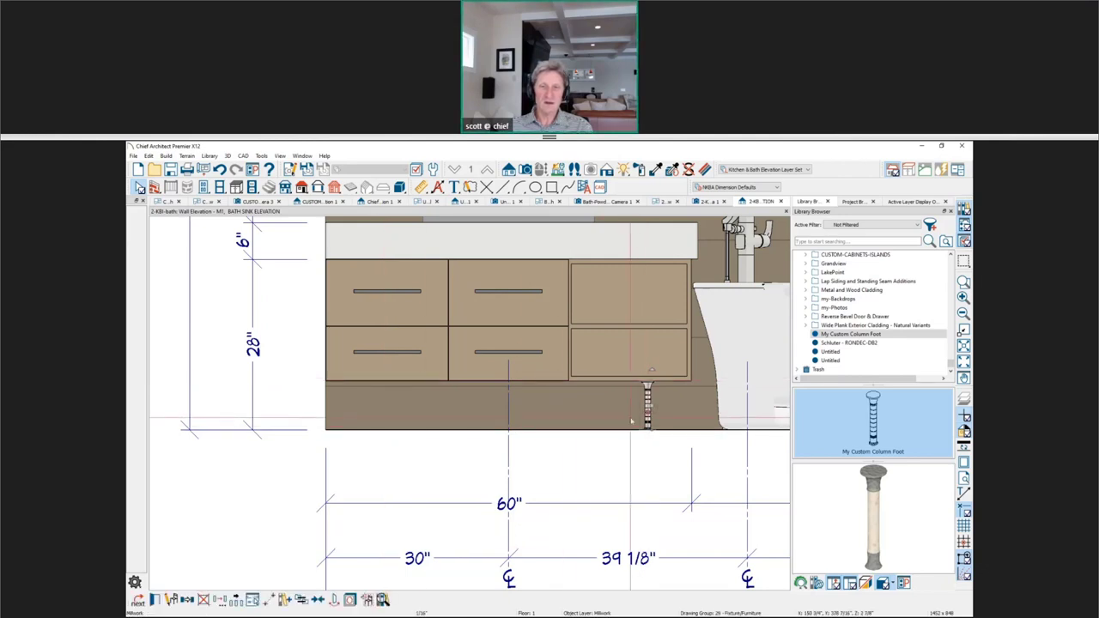
left_click_drag(648, 404, 591, 404)
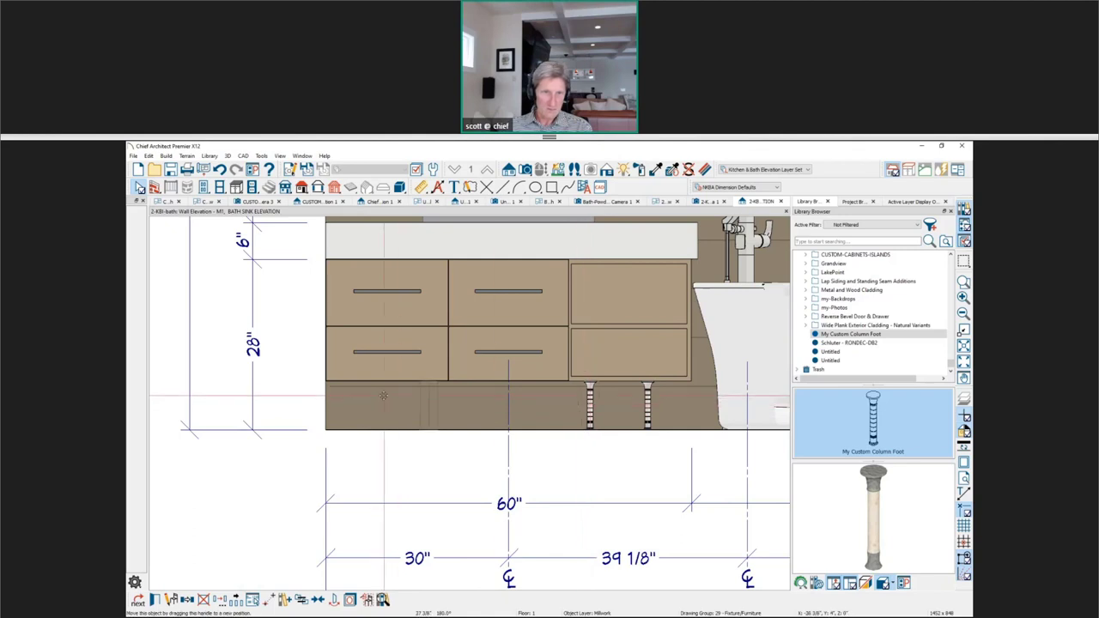
scroll(384, 396, "up", 2)
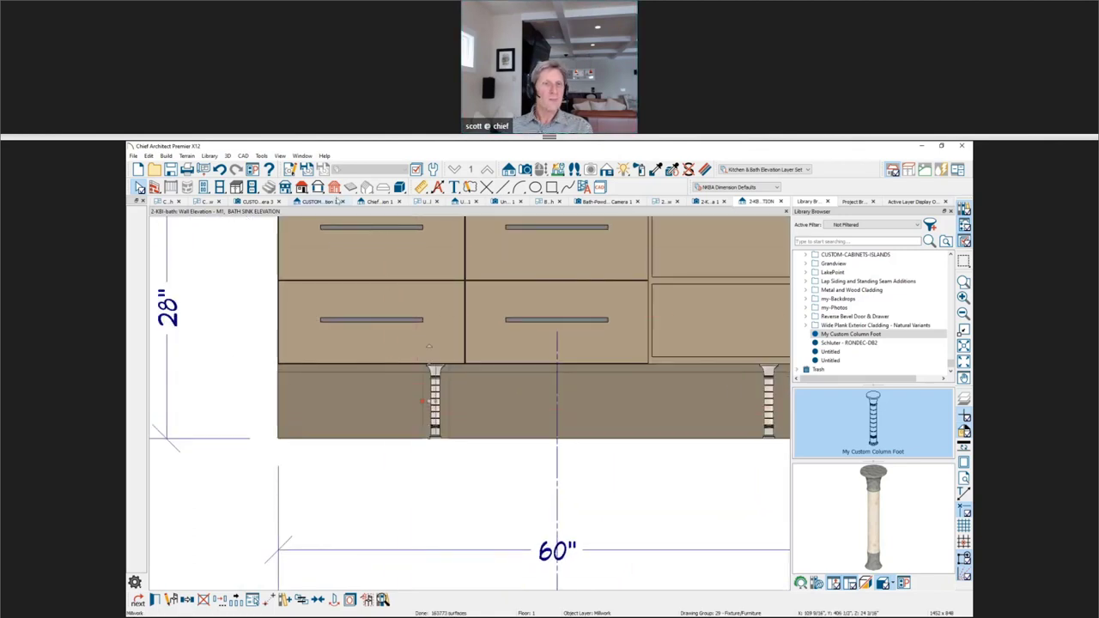
Check both feet in the perspective camera and move the copied foot in plan from the back wall to the vanity's front.
left_click(709, 203)
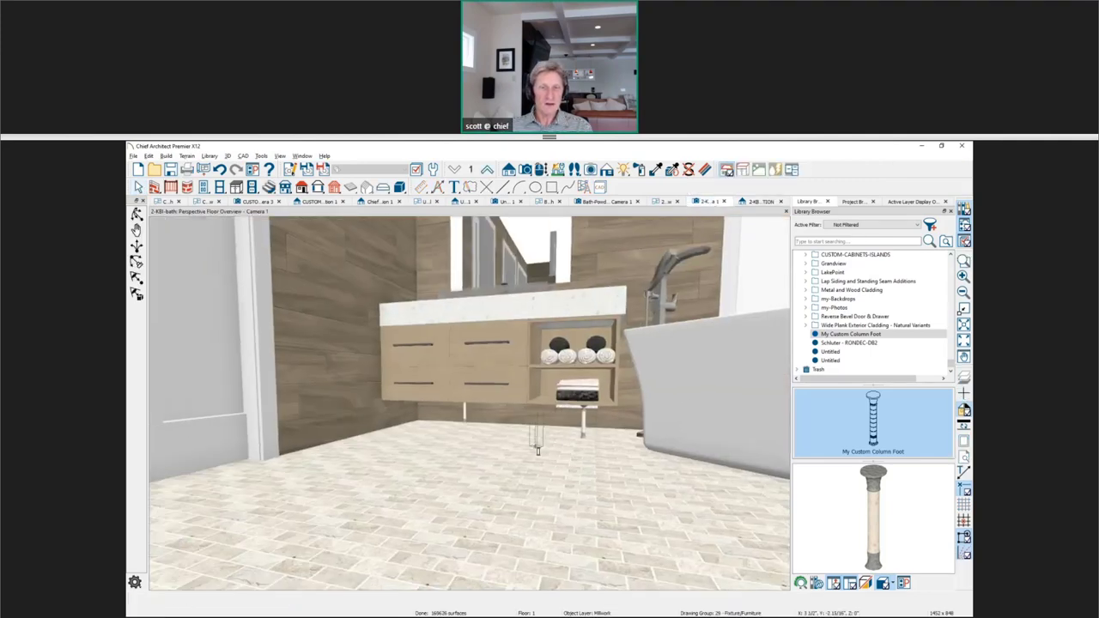
scroll(481, 439, "up", 3)
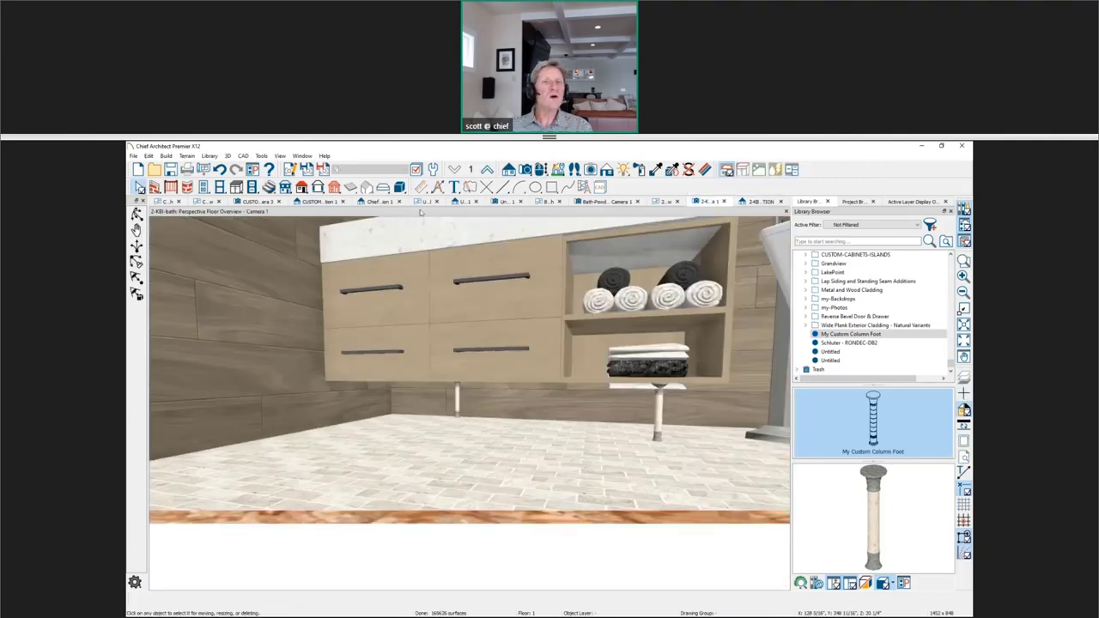
left_click(669, 204)
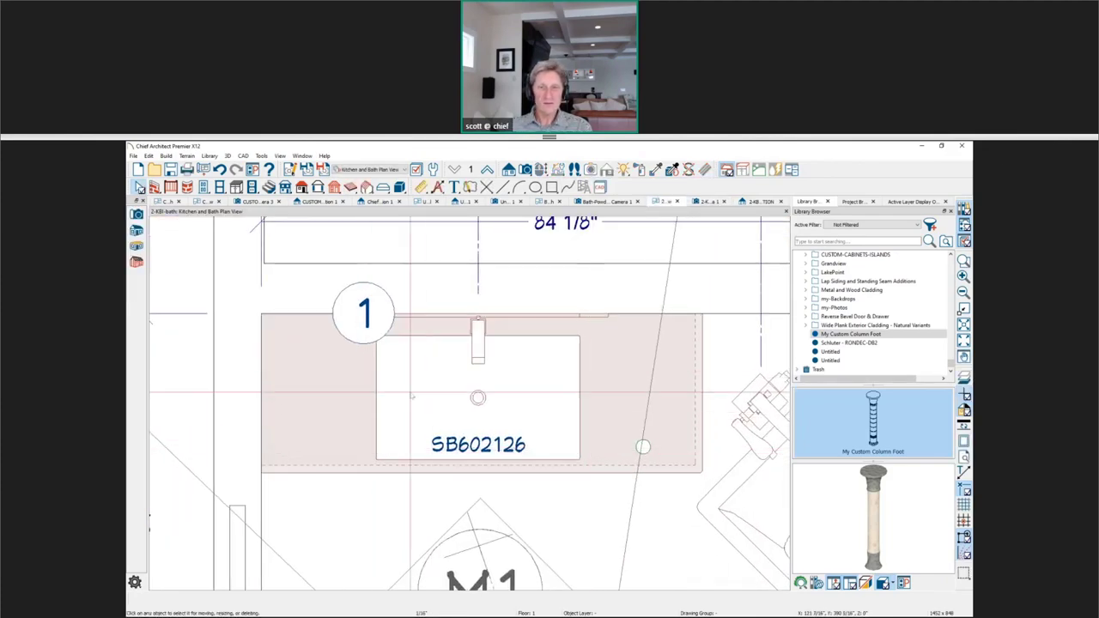
left_click(365, 311)
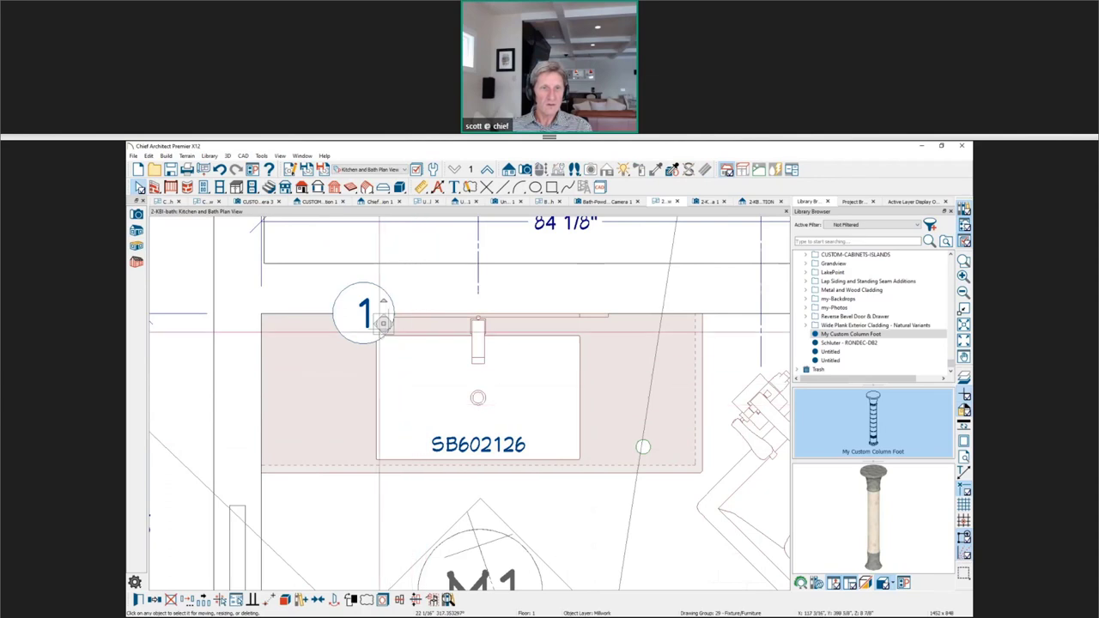
left_click(330, 436)
left_click_drag(330, 436, 327, 444)
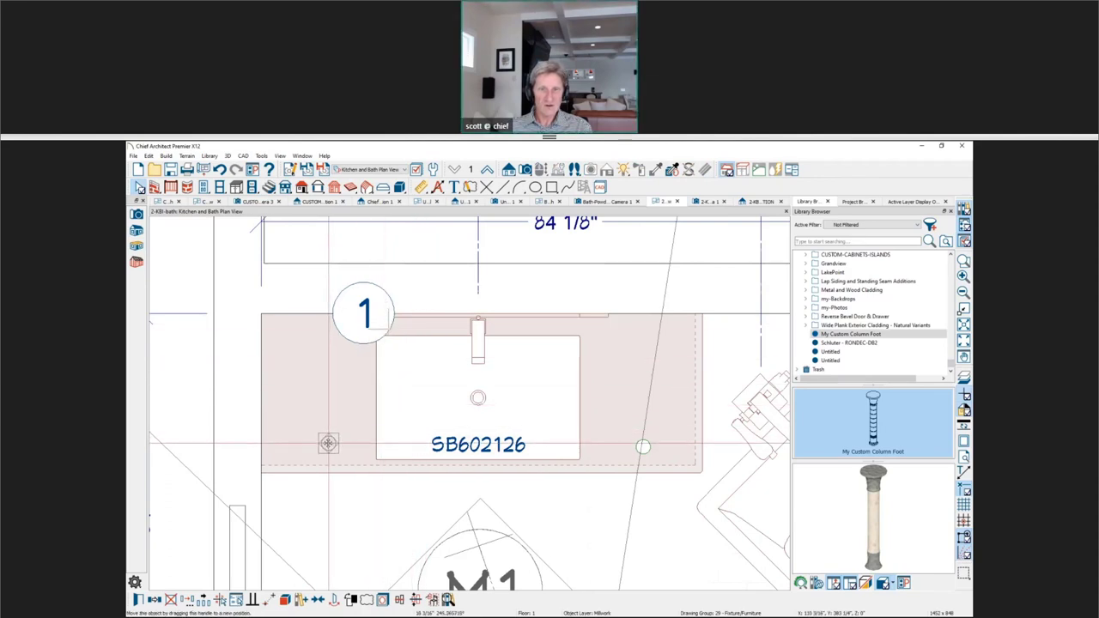
key("Escape")
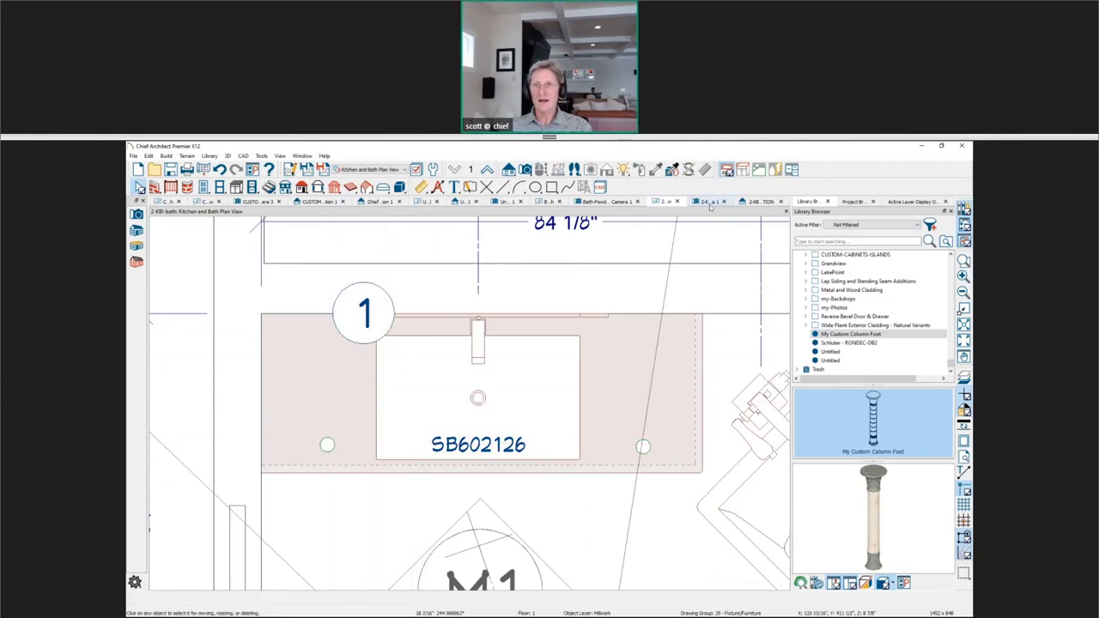
Inspect the vanity's feet in the perspective camera and pick the folded towels in the open shelf's lower compartment.
left_click(706, 201)
mouse_move(532, 450)
left_mouse_down()
mouse_move(508, 447)
mouse_move(541, 454)
left_mouse_up()
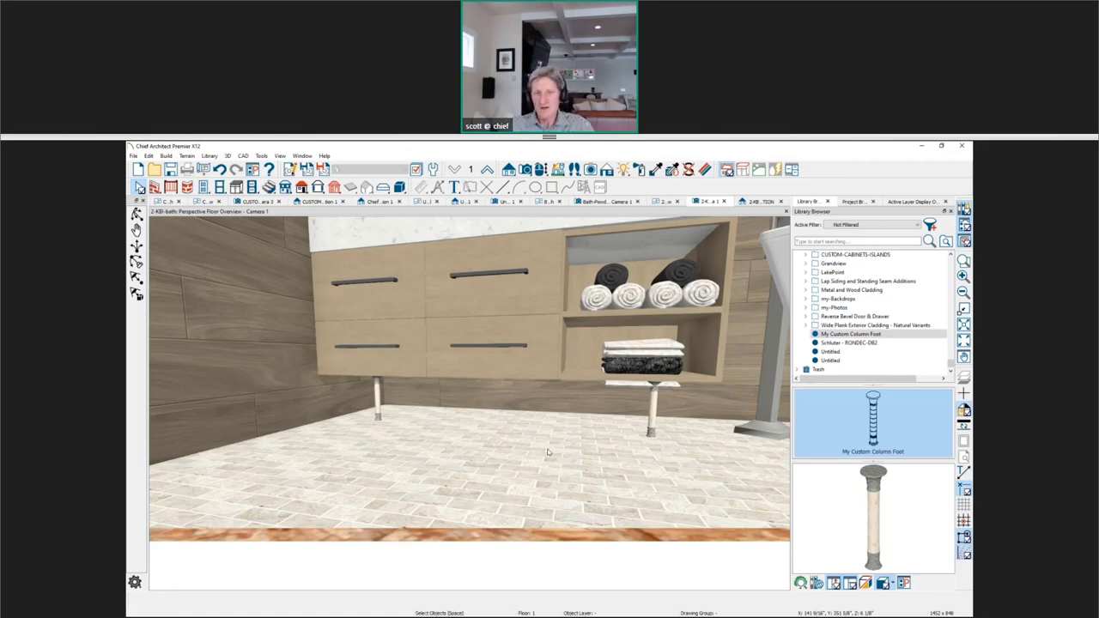
left_click(639, 365)
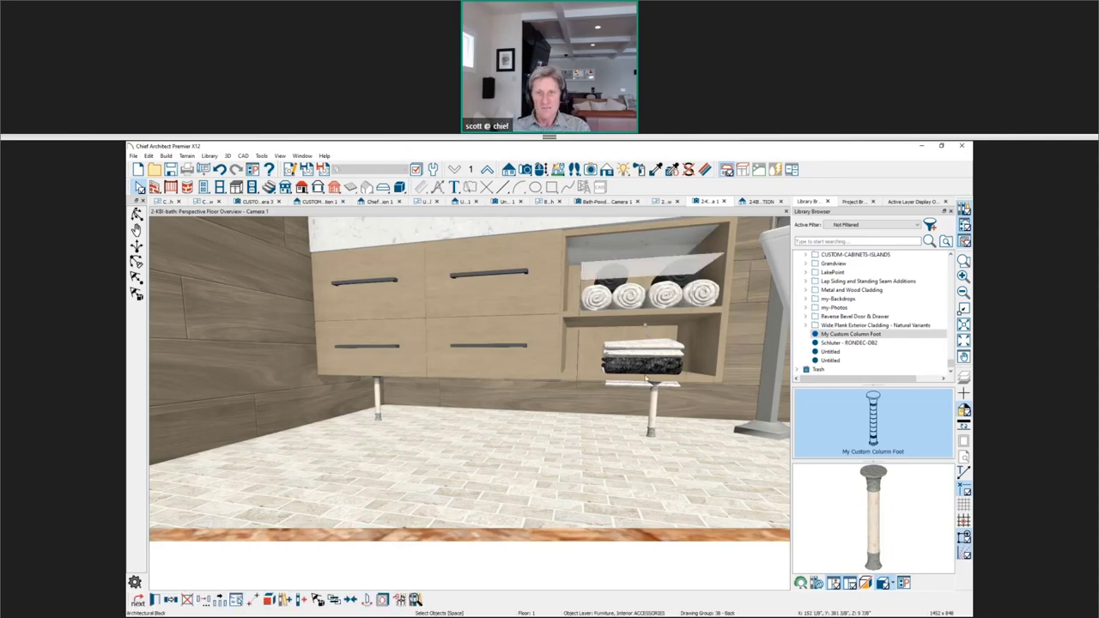
left_click(633, 371)
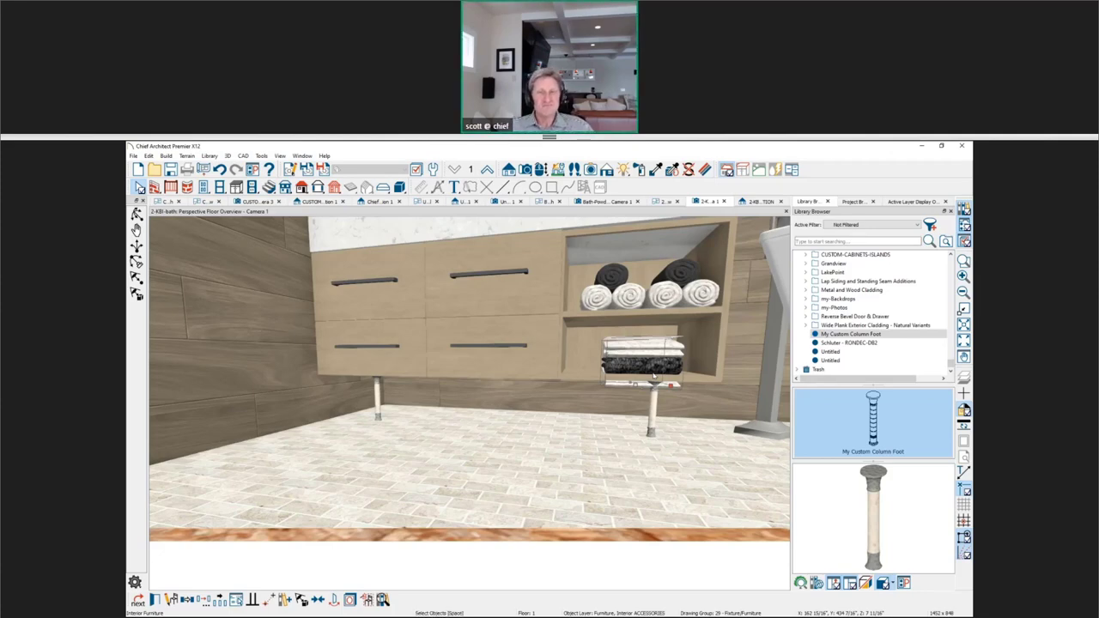
left_click(652, 365)
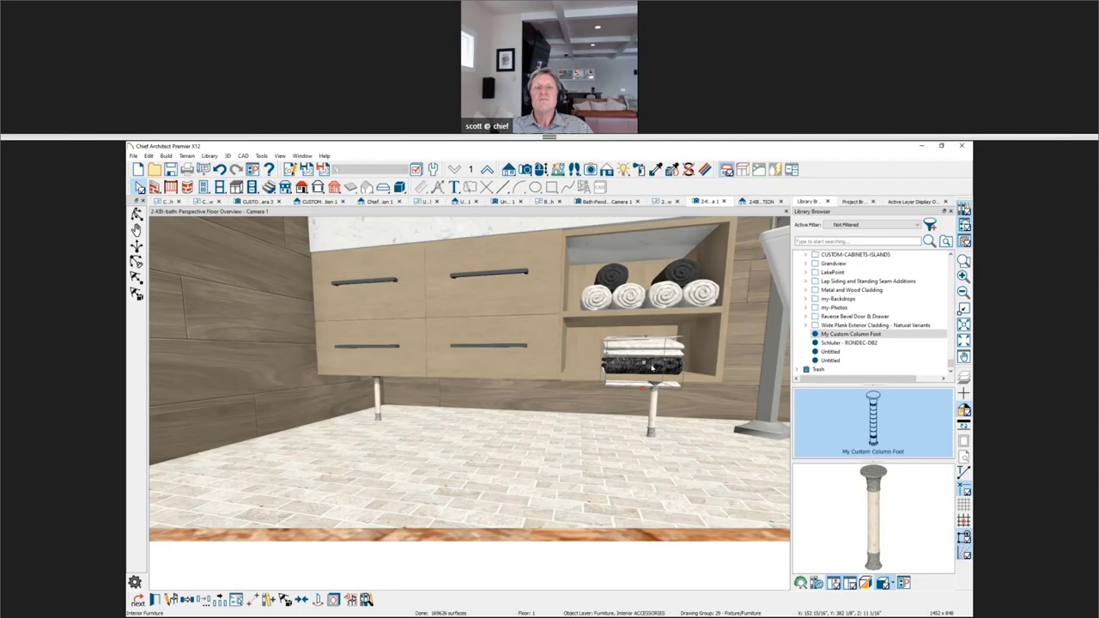
Close the bath perspective camera, the powder room vanity camera and the Untitled 2 camera and elevation views.
left_click(724, 202)
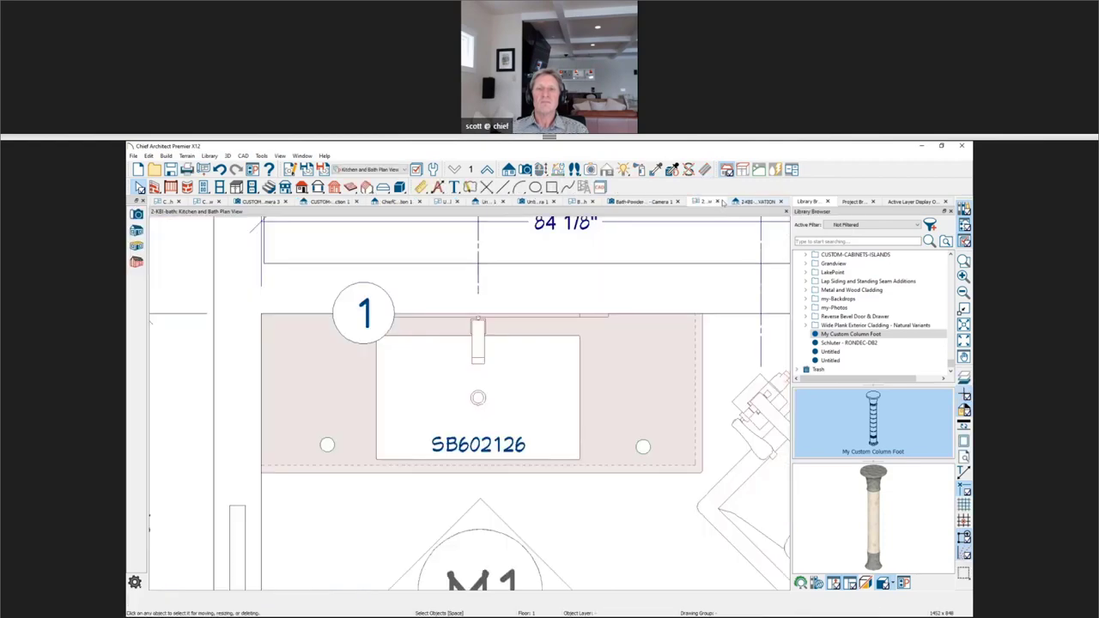
left_click(658, 202)
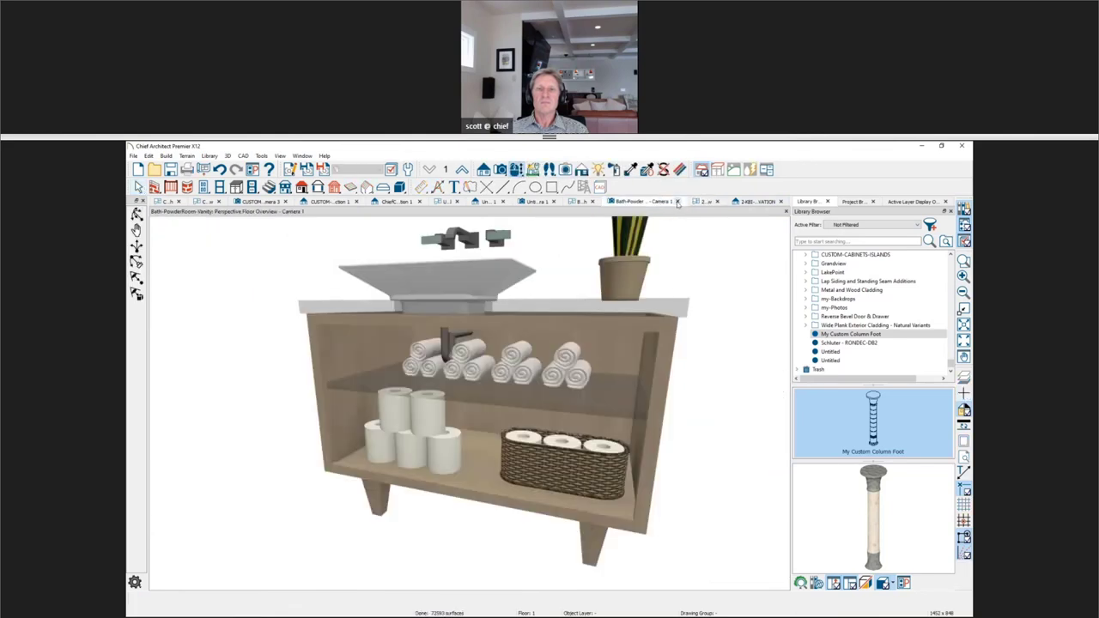
left_click(677, 202)
left_click(611, 202)
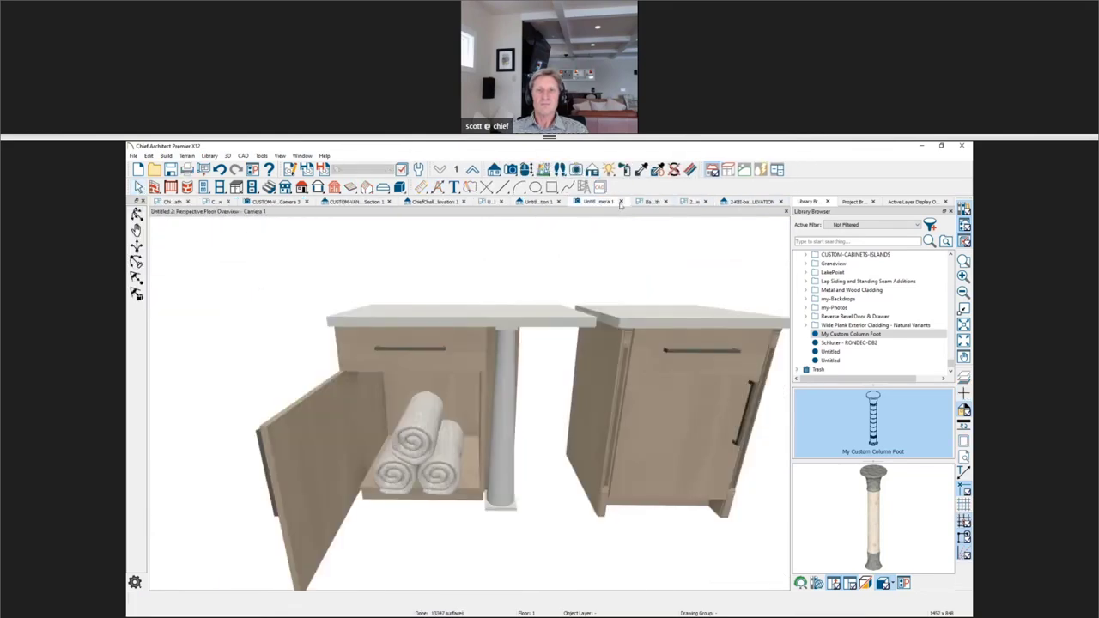
left_click(621, 201)
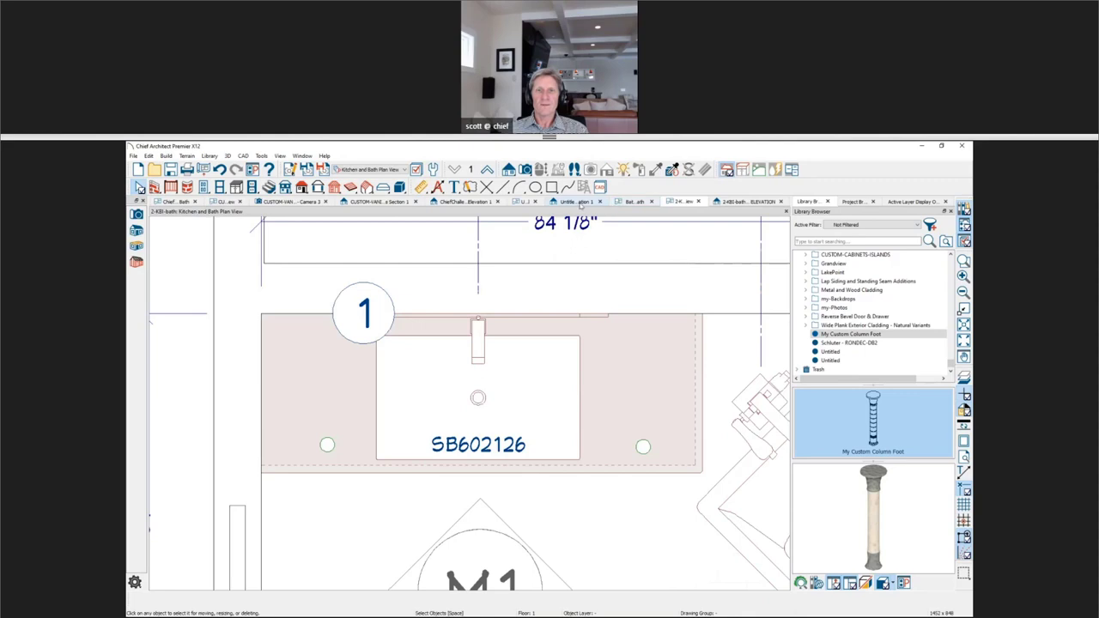
left_click(590, 204)
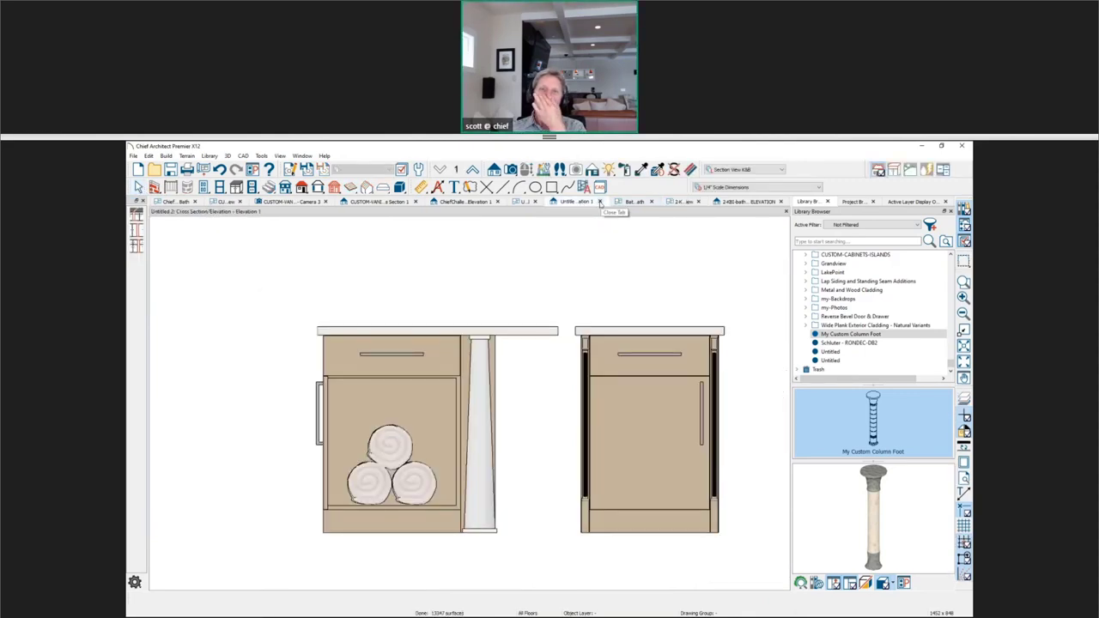
left_click(599, 203)
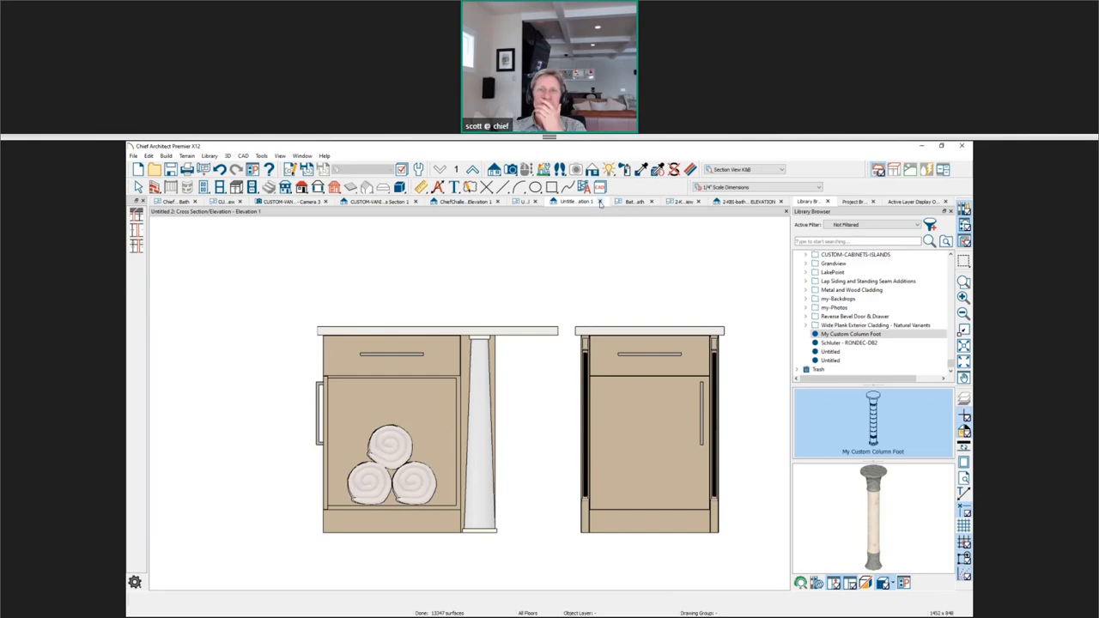
Review the whole master bath plan and the full M1 Bath Sink elevation with the raised, footed vanity.
scroll(469, 403, "down", 5)
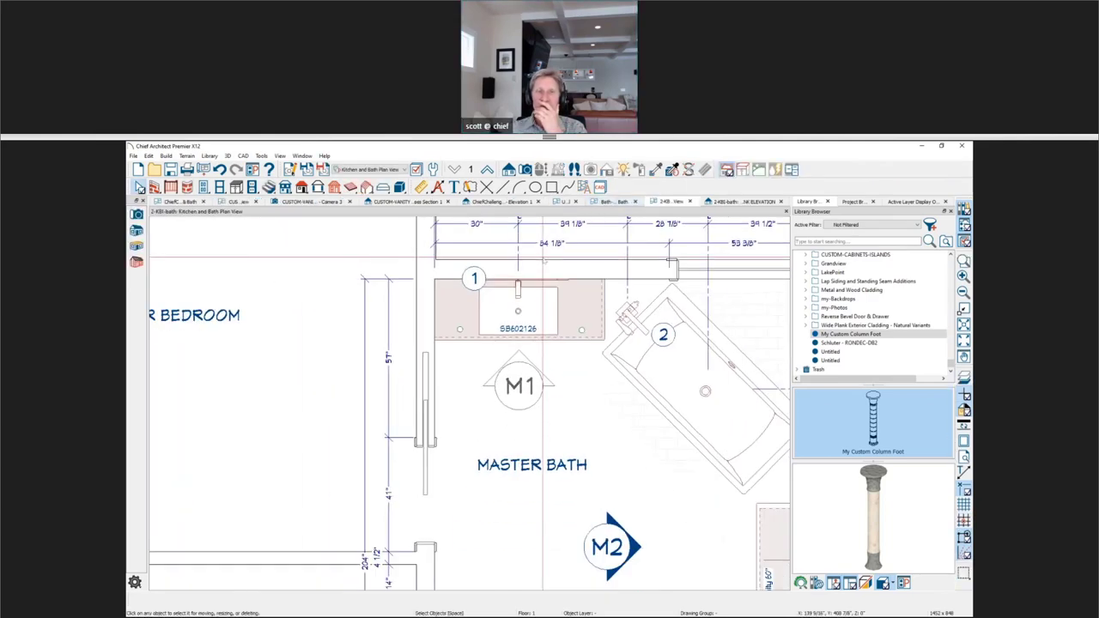
scroll(513, 258, "down", 2)
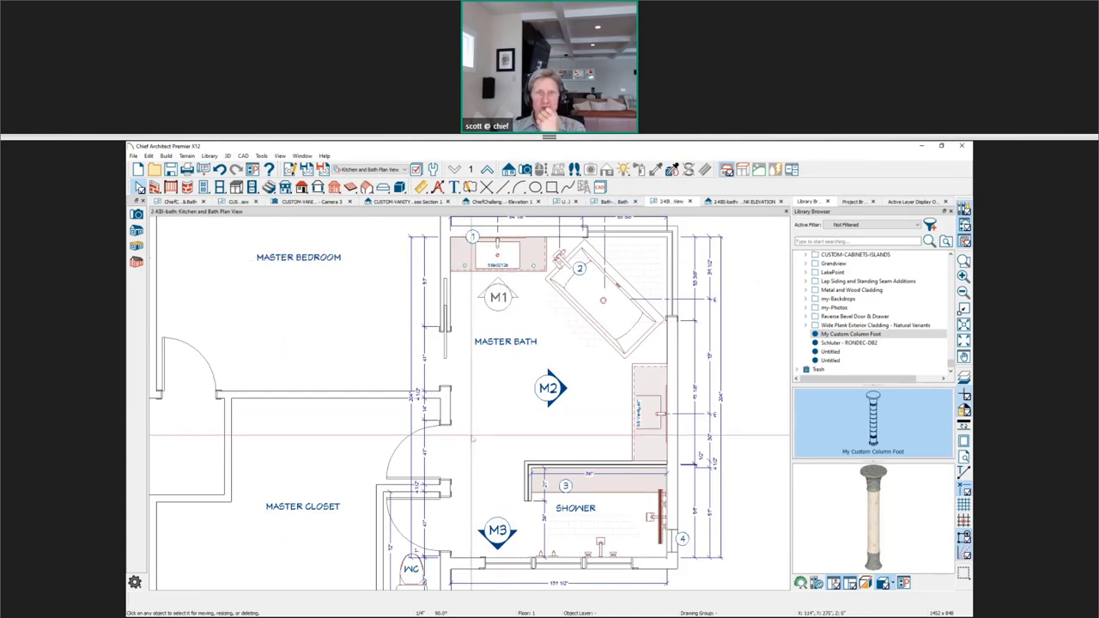
key("Up")
key("w")
left_click(499, 326)
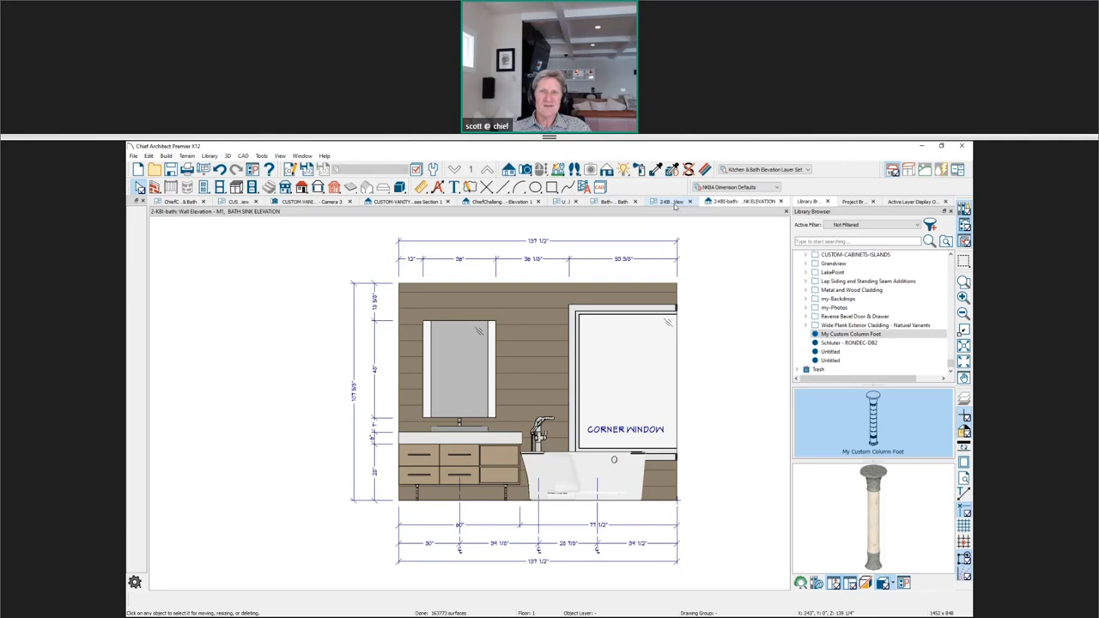
Create a full camera view of the master bath facing the vanity and tub and orbit it toward the vanity.
left_click(674, 202)
left_click(525, 169)
left_click_drag(515, 498, 283, 361)
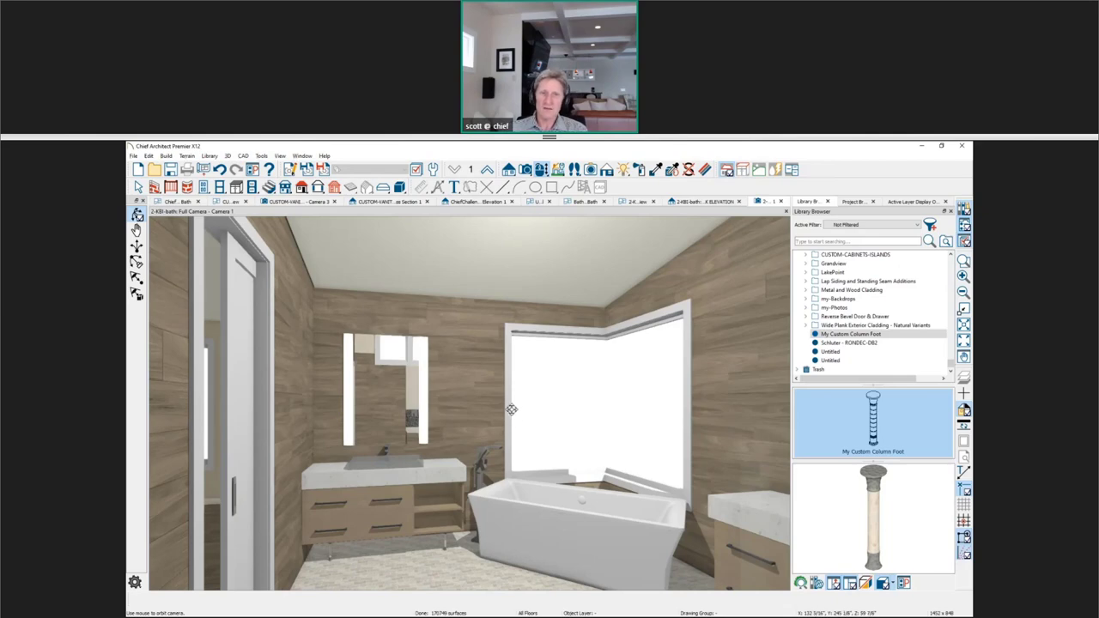
left_click_drag(502, 419, 595, 427)
left_click_drag(618, 406, 353, 395)
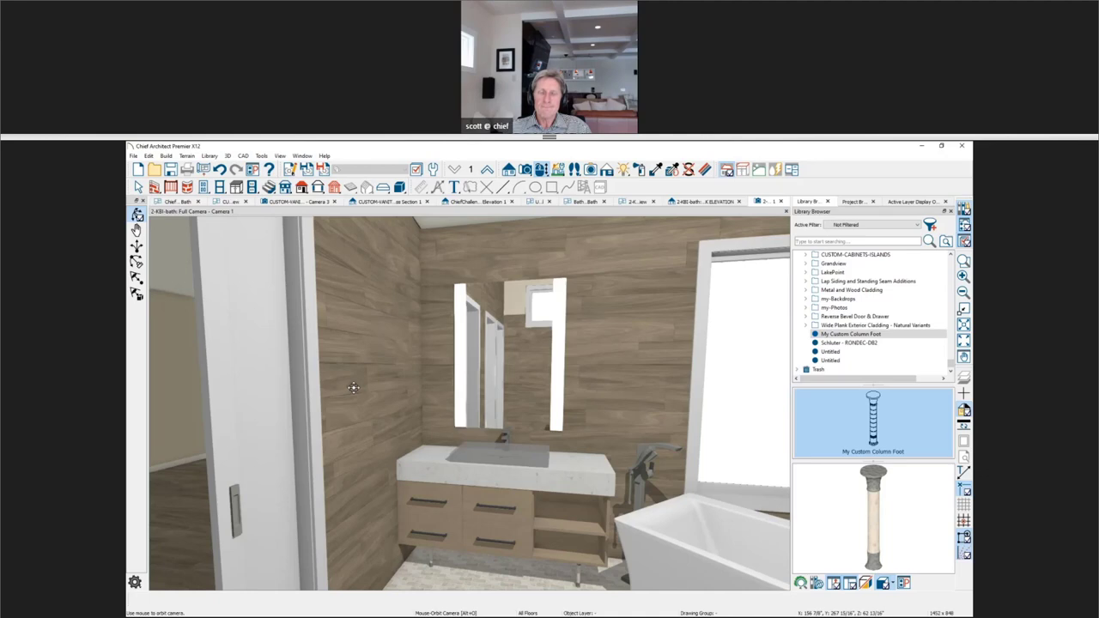
Return to the Kitchen and Bath plan and close the other bath plan and the ChefChallenge elevation without saving.
left_click(636, 201)
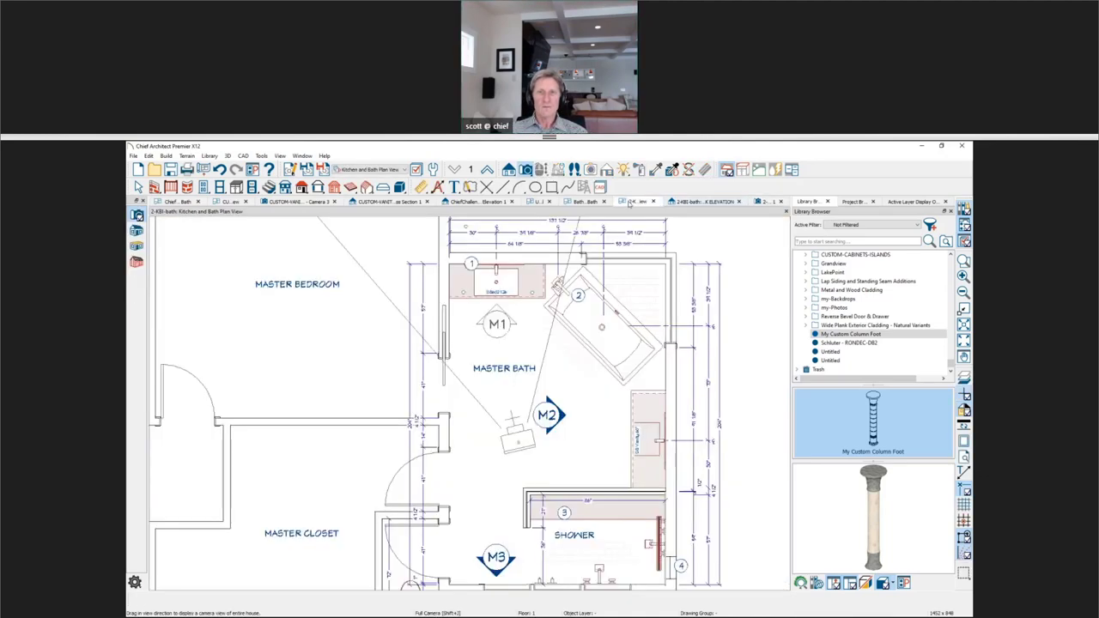
left_click(604, 202)
left_click(603, 395)
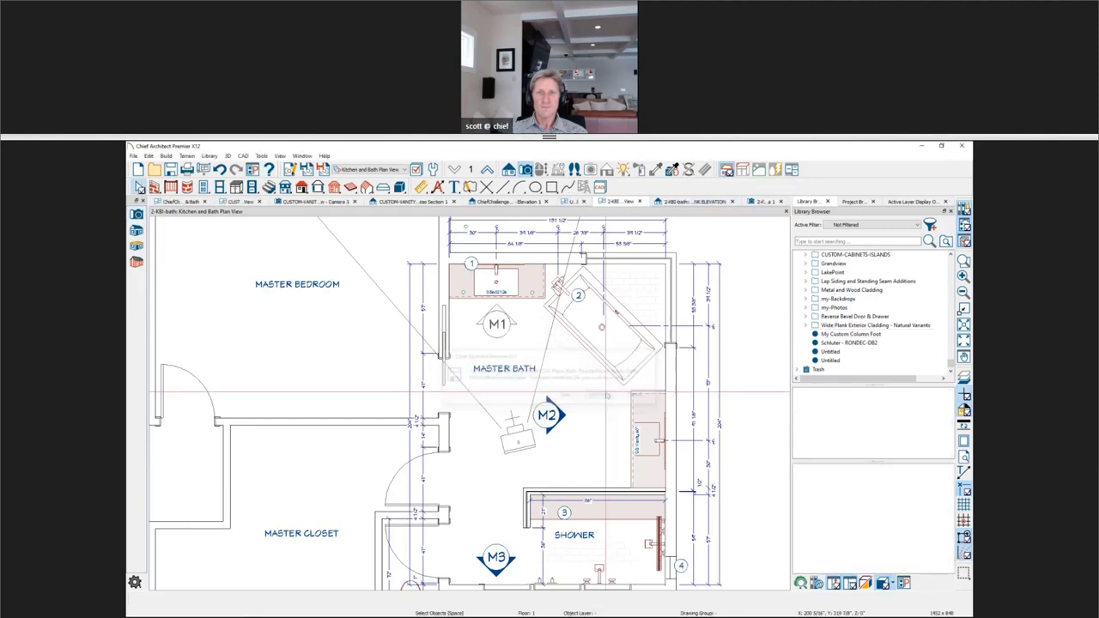
left_click(546, 203)
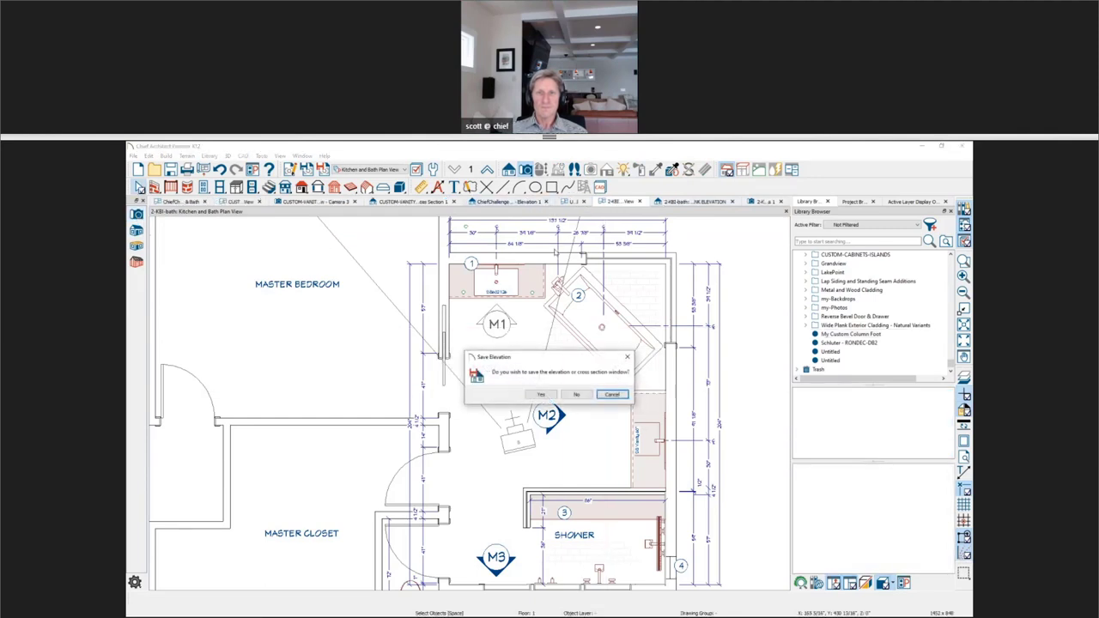
left_click(589, 395)
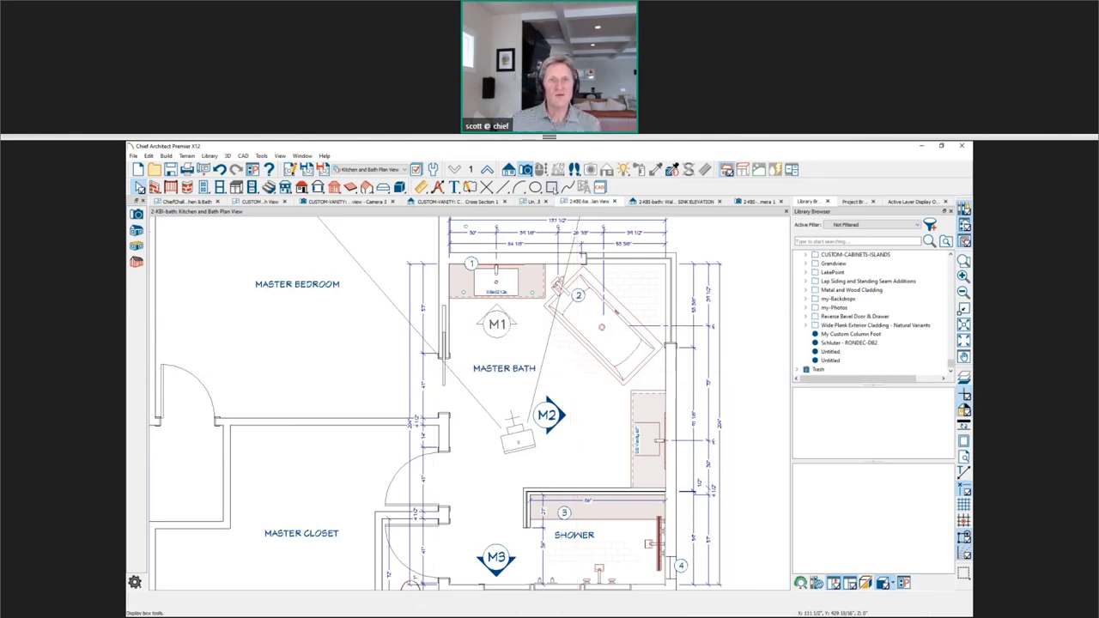
Create a backclipped cross section of the master bath facing the M1 vanity wall, view it, and close it.
left_click(136, 215)
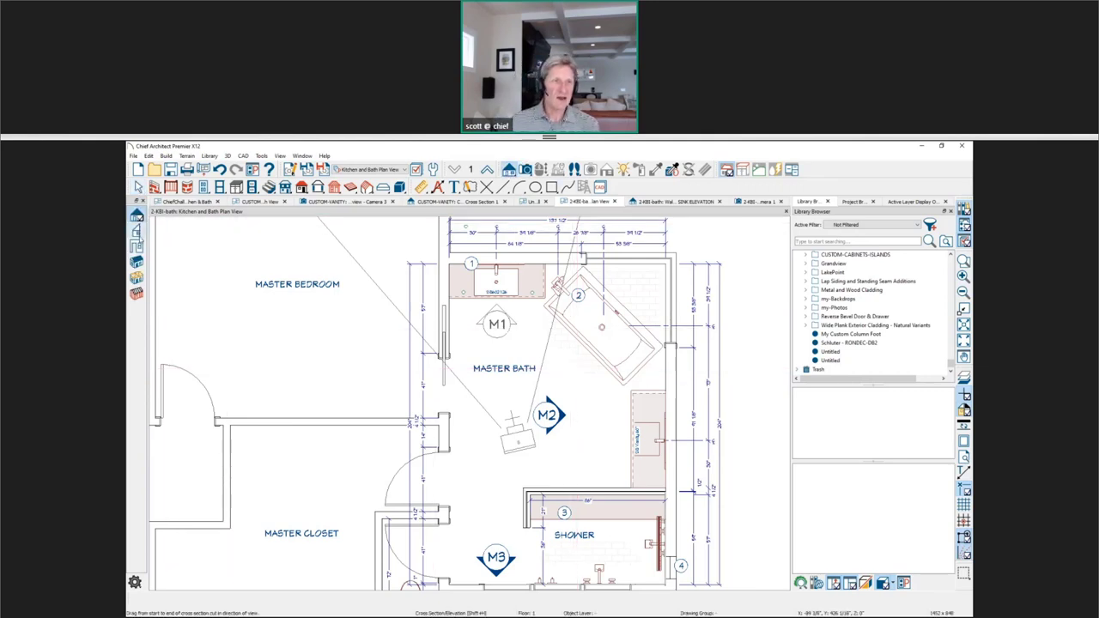
left_click(136, 230)
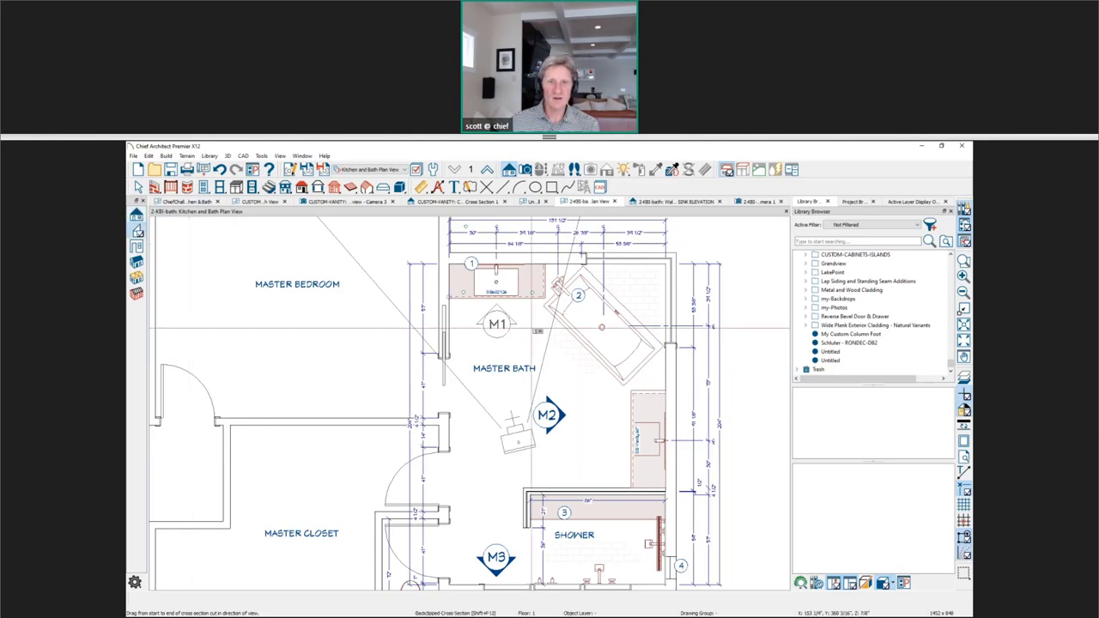
left_click_drag(533, 325, 525, 264)
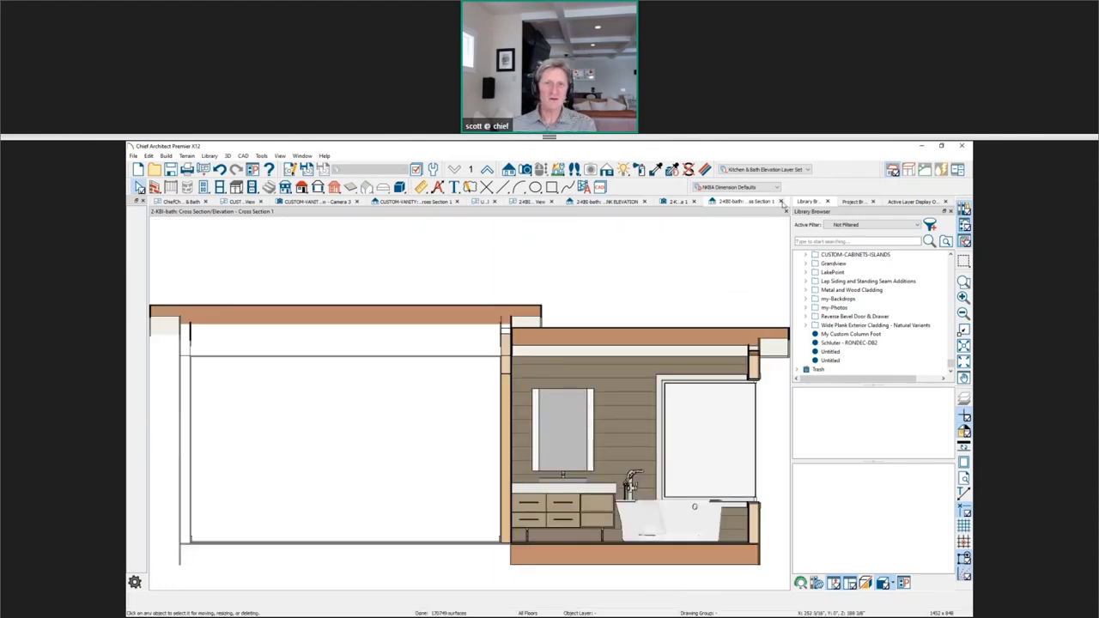
left_click(781, 201)
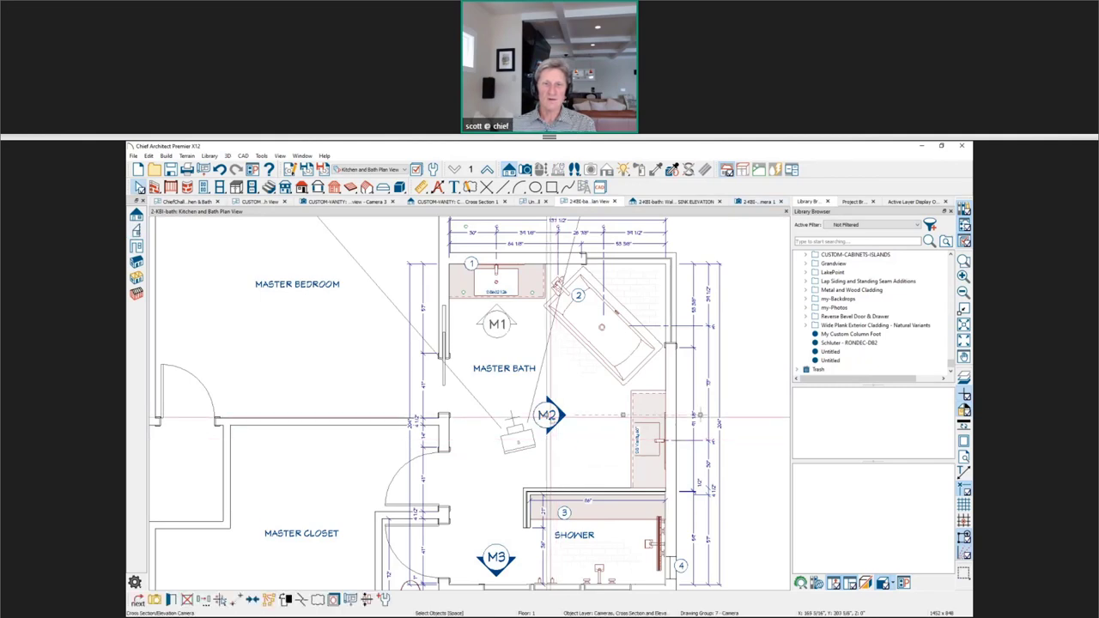
Open the saved M2 East Wall Section from the plan and fit it to the view.
left_click(700, 416)
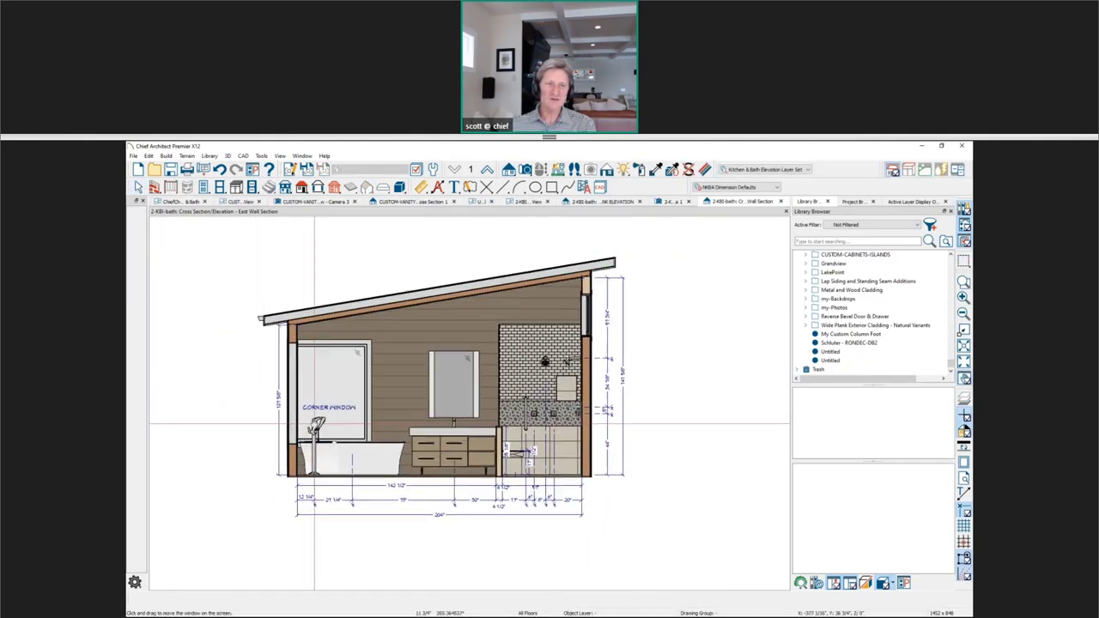
key("F6")
middle_click_drag(259, 532, 220, 579)
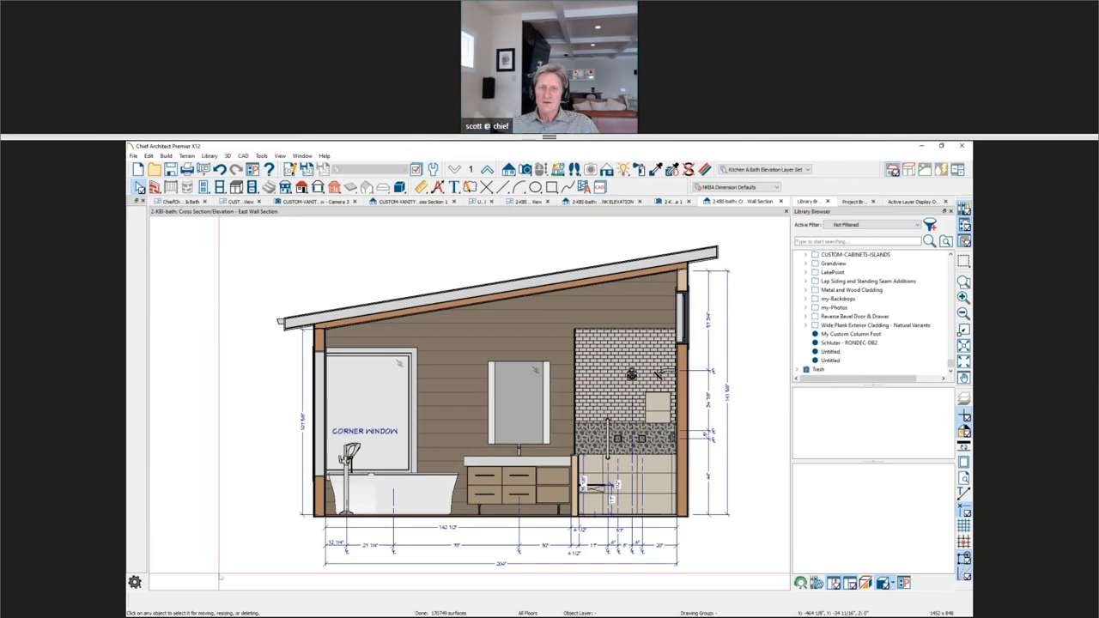
scroll(286, 544, "up", 4)
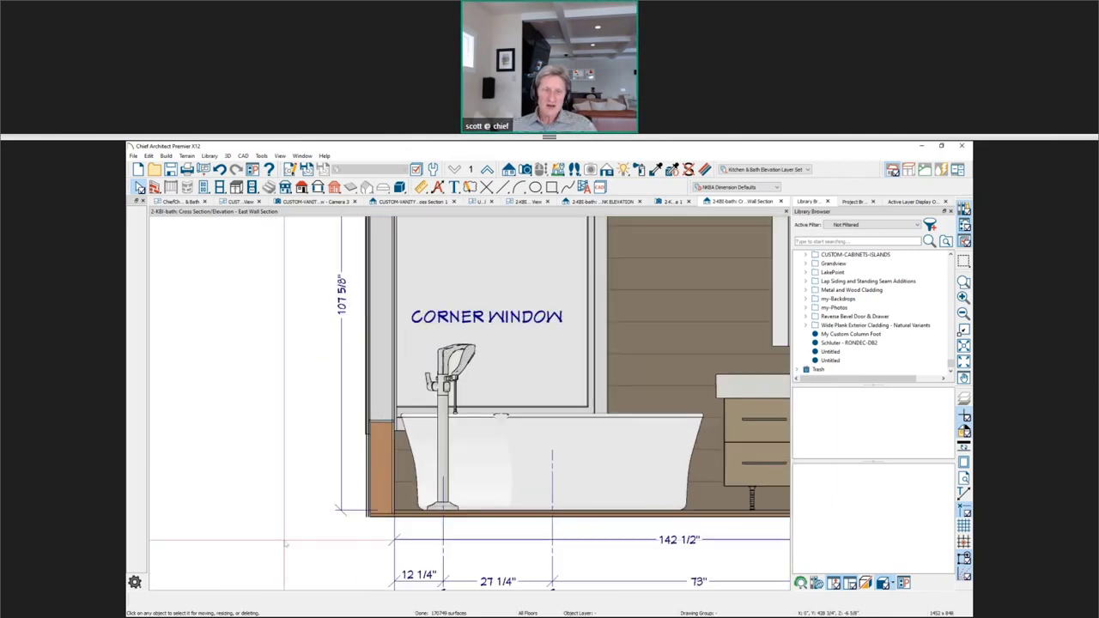
Extend the dimension string below the tub to the exterior face of the wall, adding the wall thickness dimension.
left_click(406, 541)
scroll(409, 544, "up", 2)
mouse_move(407, 550)
left_mouse_down()
mouse_move(412, 539)
mouse_move(369, 539)
mouse_move(390, 549)
left_mouse_up()
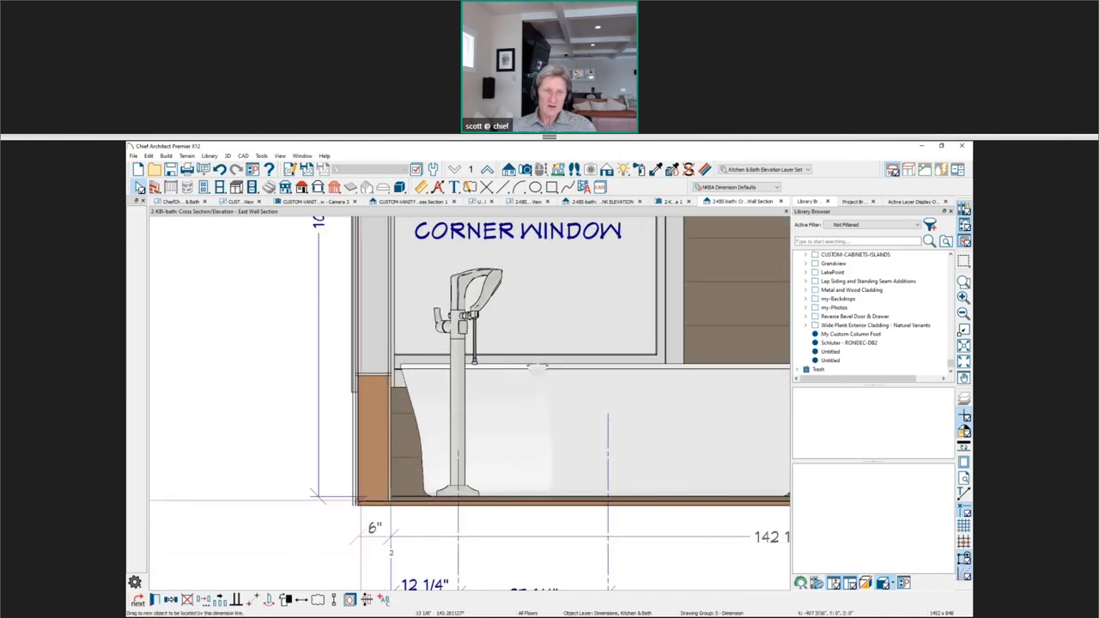
left_click(336, 550)
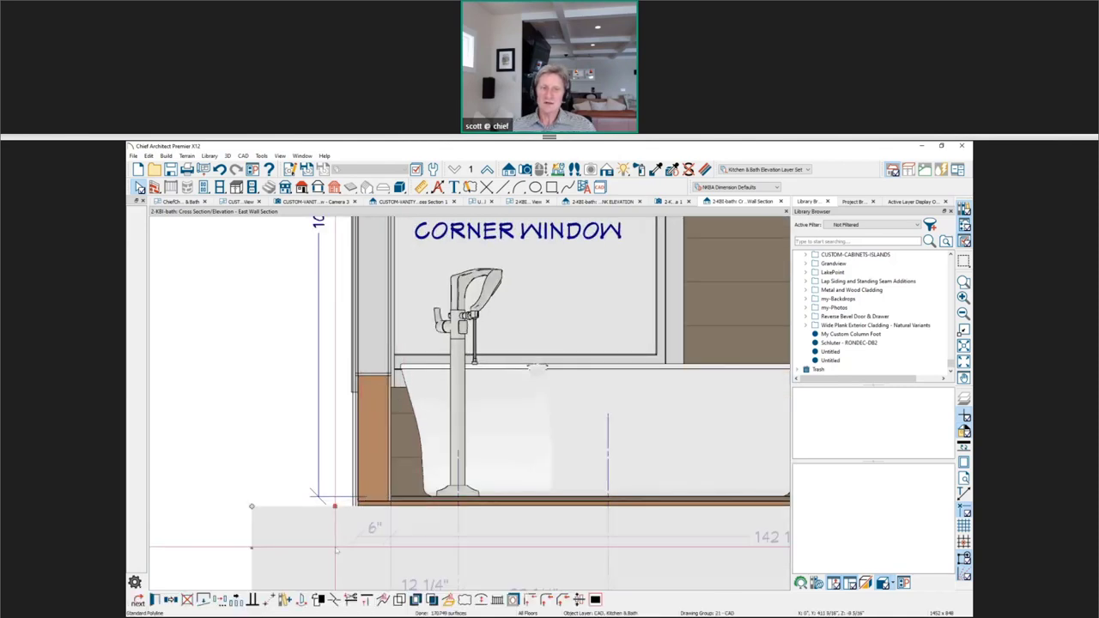
key("Escape")
Review the East Wall Section around the corner window, tub and vanity, and close the master bath full camera view.
scroll(308, 527, "down", 2)
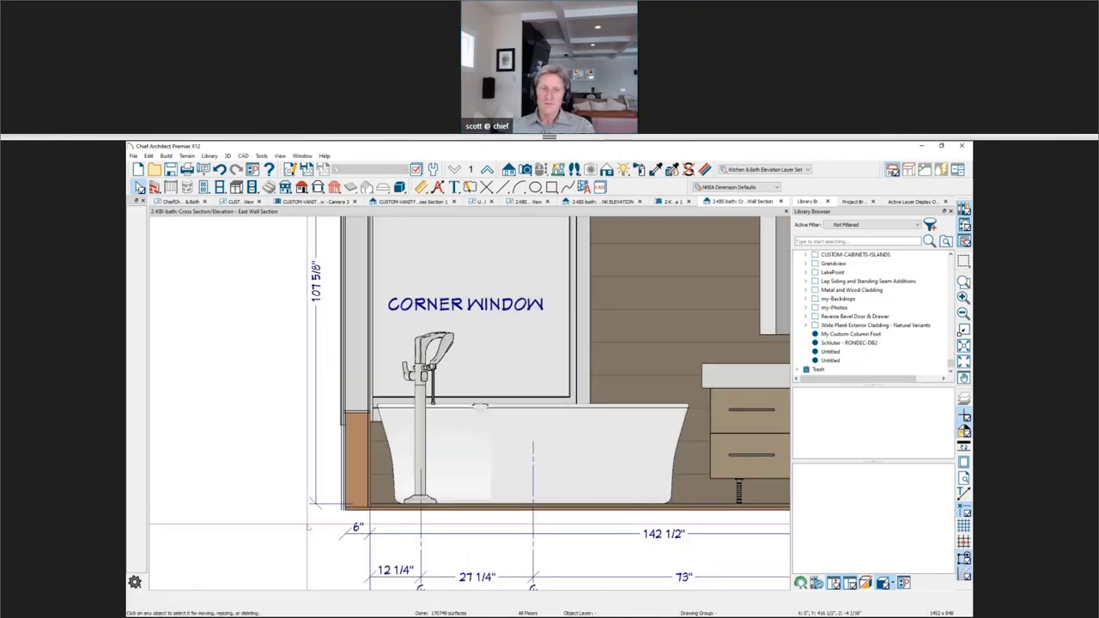
scroll(307, 527, "down", 2)
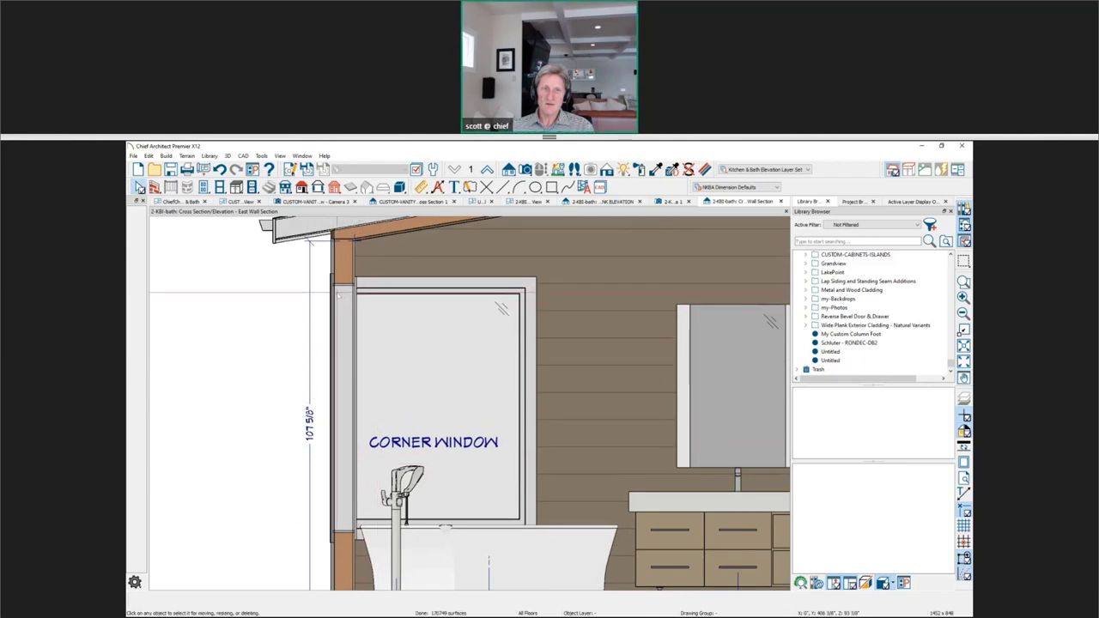
scroll(269, 432, "down", 2)
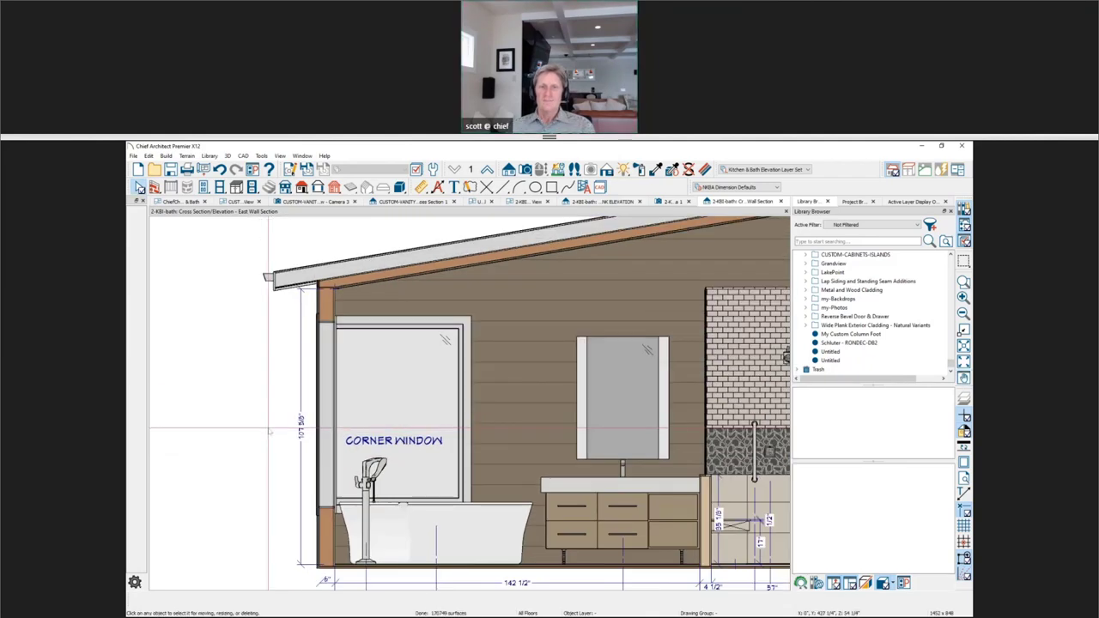
scroll(269, 431, "down", 1)
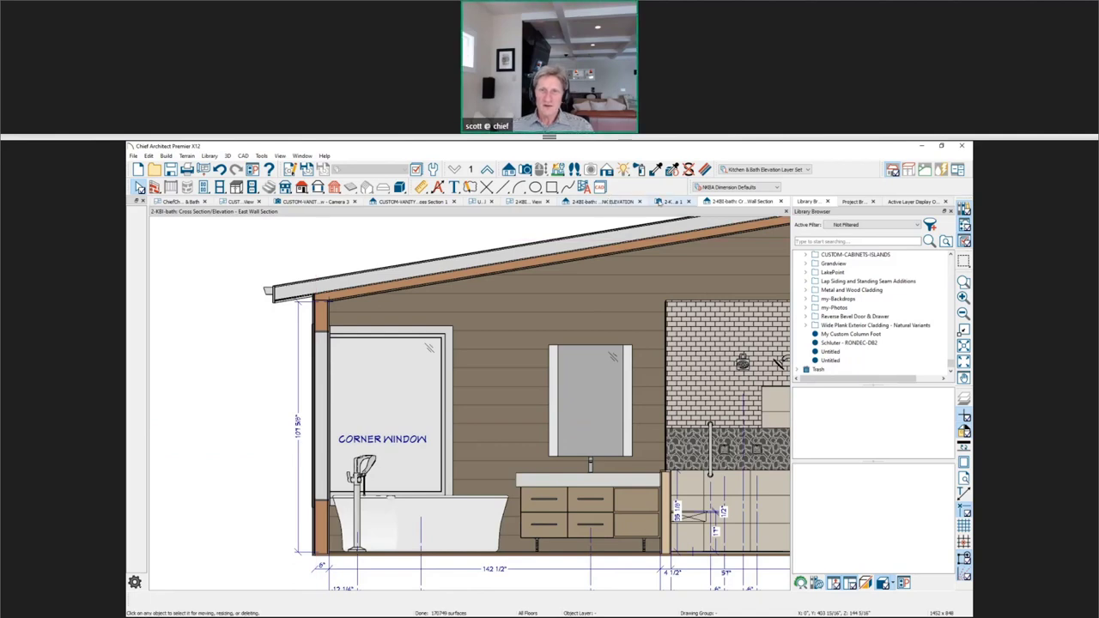
left_click(674, 201)
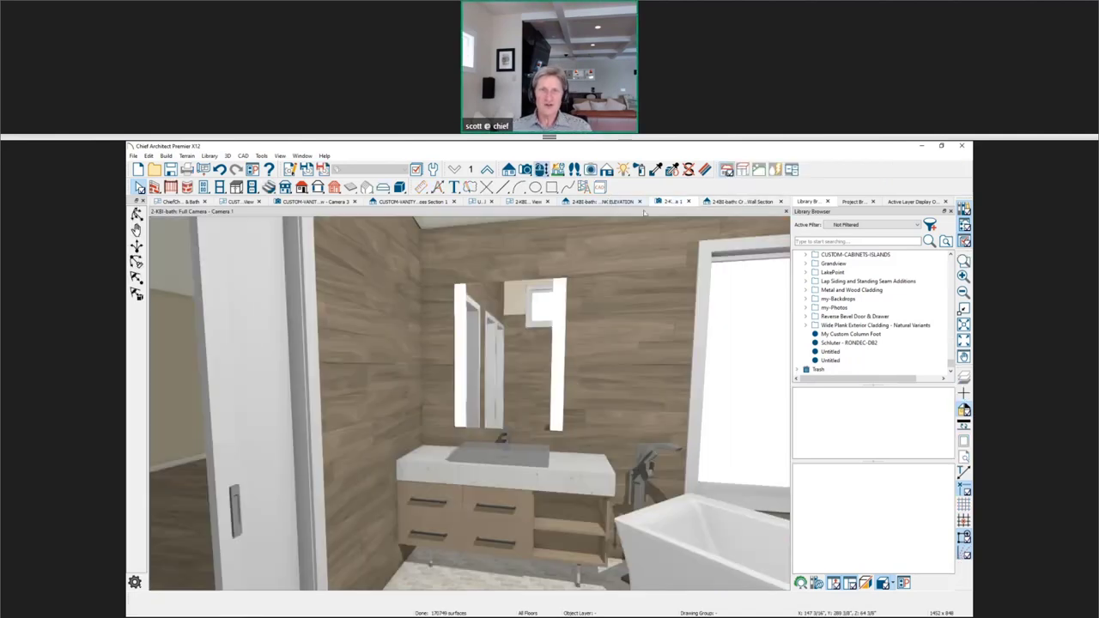
left_click(688, 202)
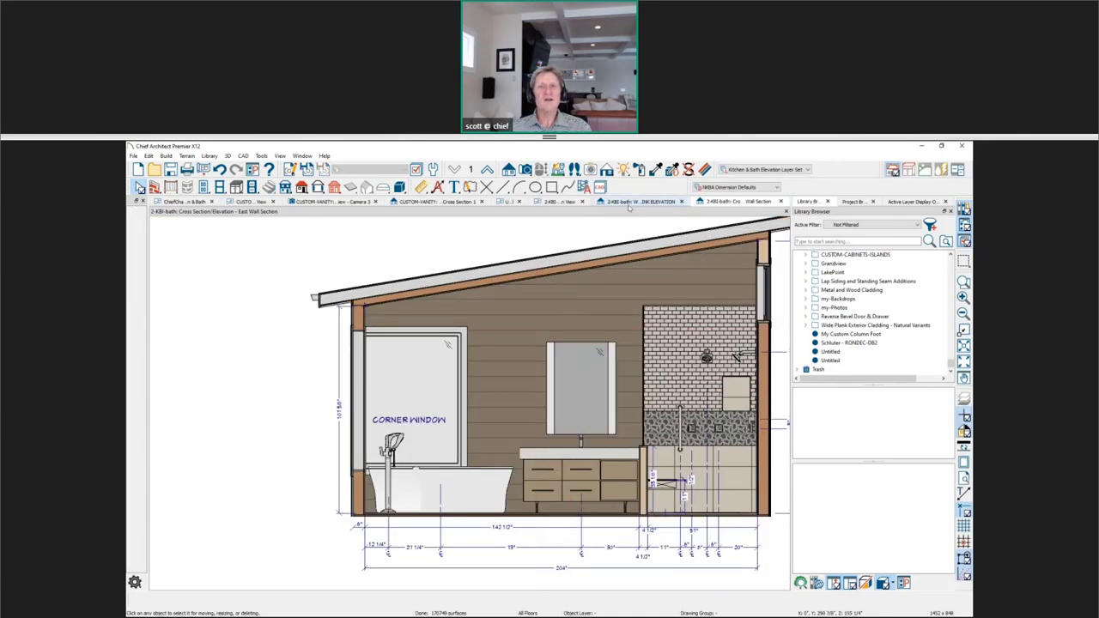
Create a wall elevation of the M2 vanity wall from the Kitchen and Bath plan, view it, and close it.
left_click(560, 201)
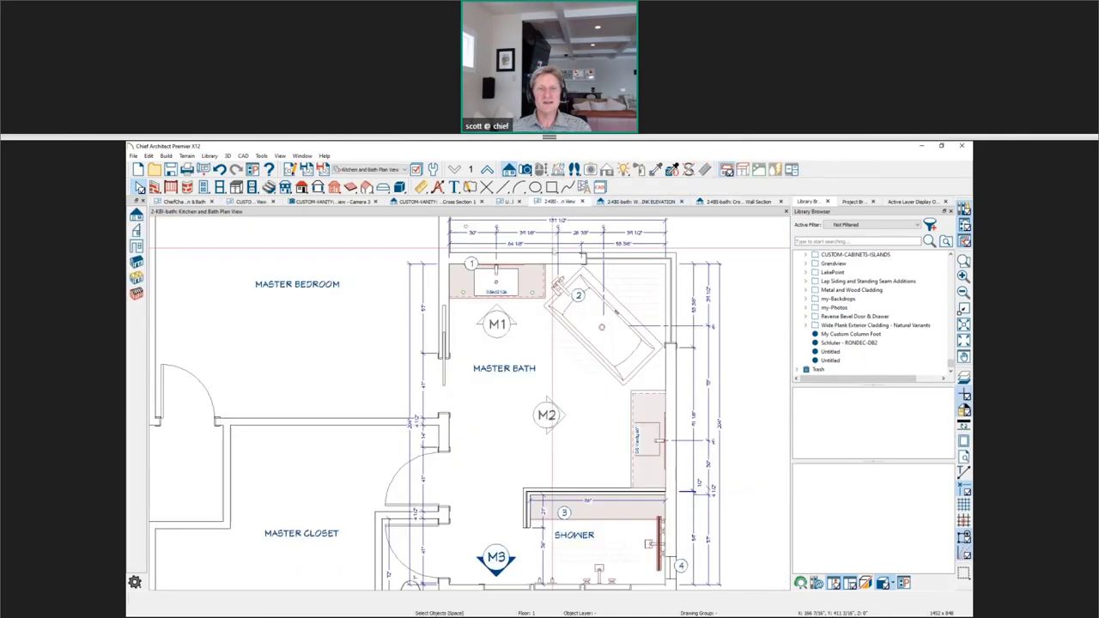
left_click(136, 247)
left_click_drag(556, 441, 640, 441)
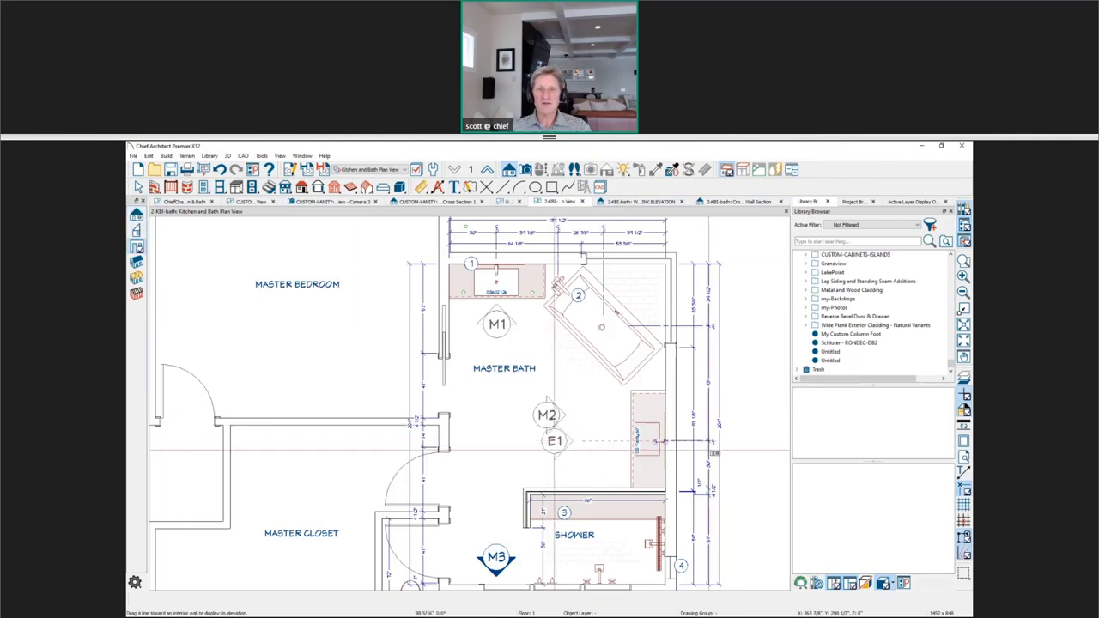
scroll(659, 473, "down", 2)
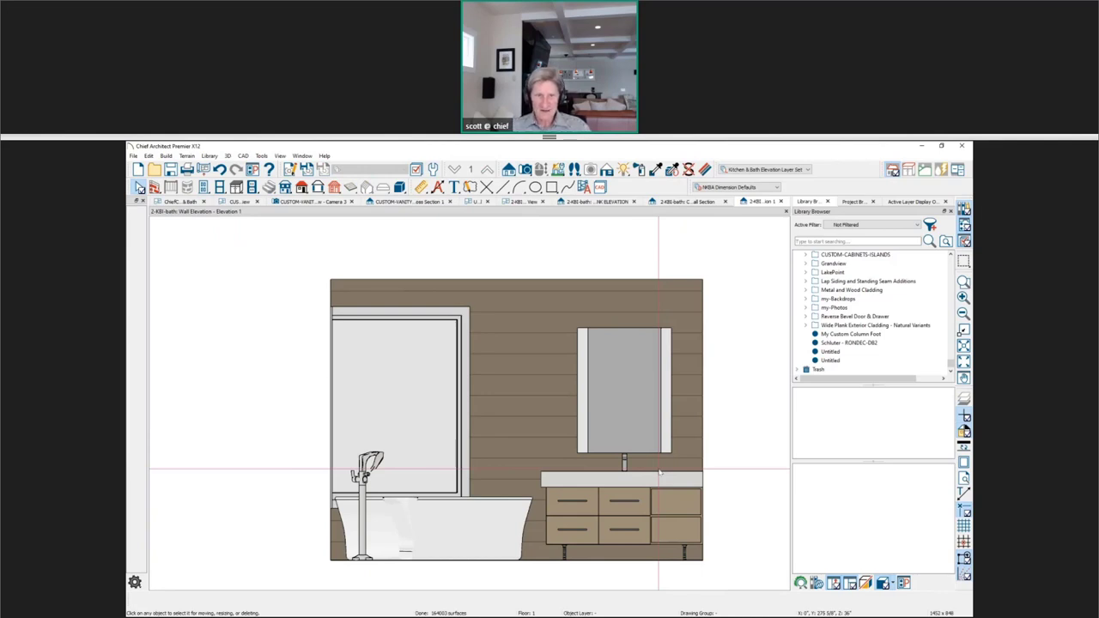
left_click(781, 200)
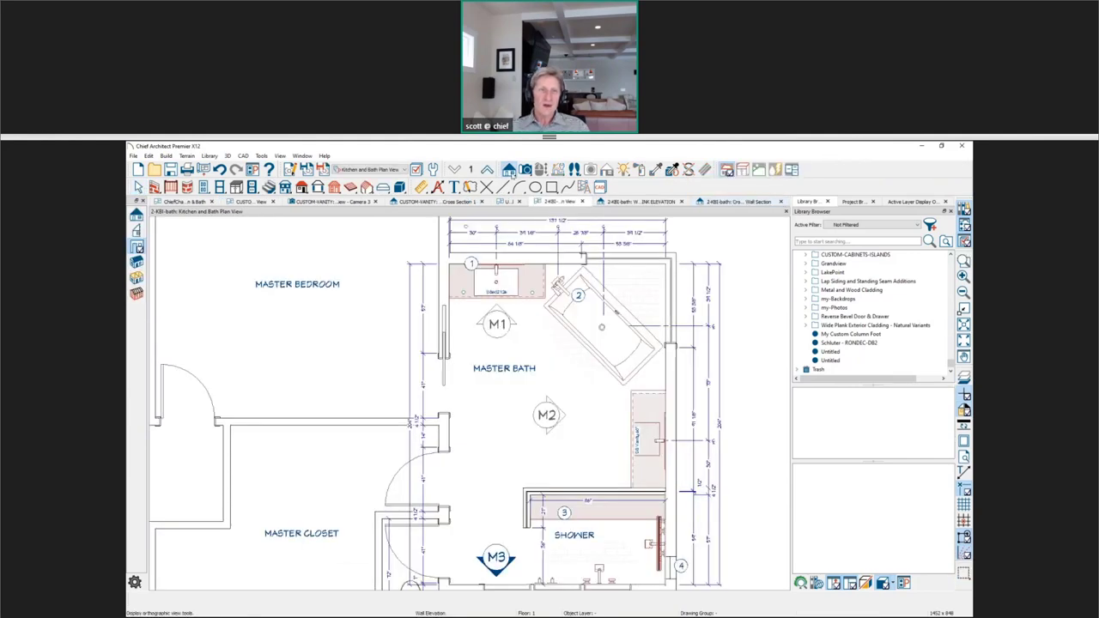
Create a backclipped cross section through the master bath facing the M2 vanity, extending past the exterior wall.
left_click(135, 232)
left_click(170, 233)
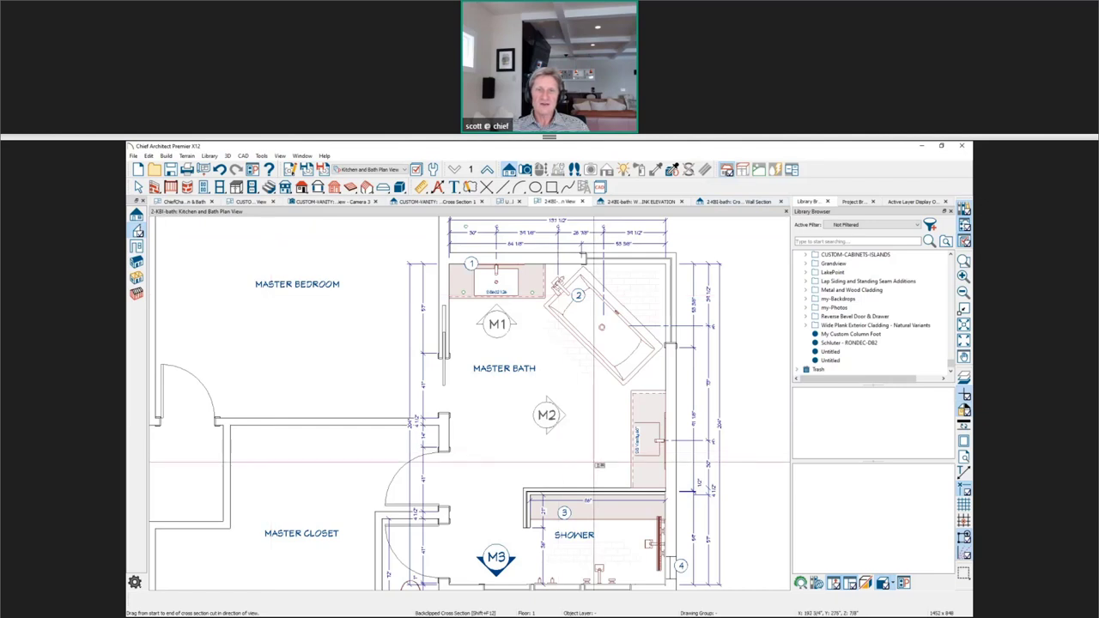
left_click_drag(569, 461, 747, 471)
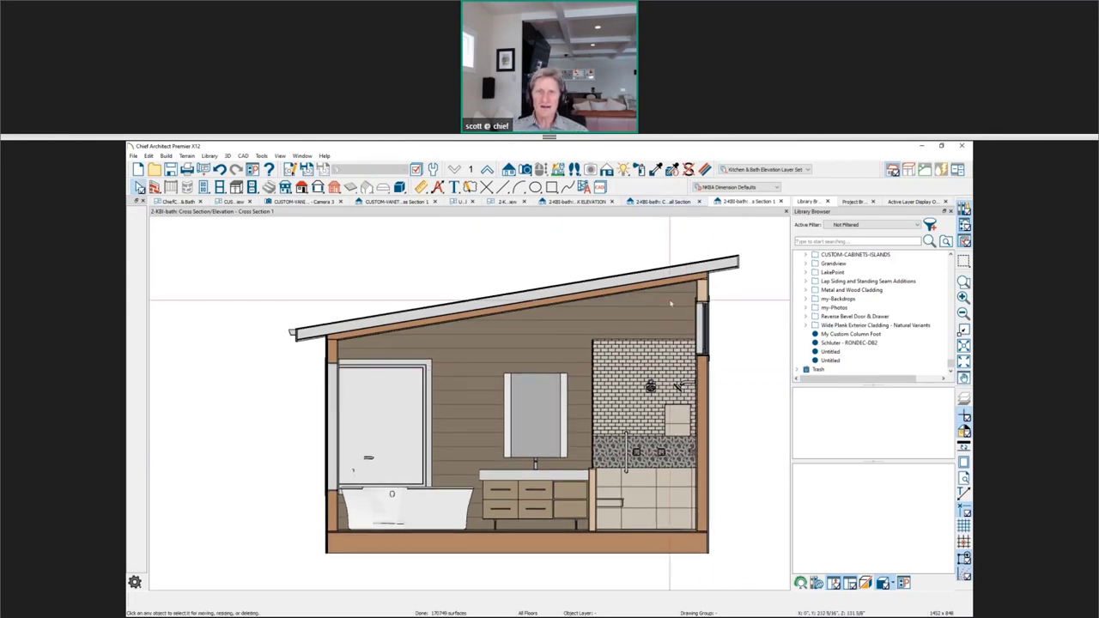
Compare the dimensioned East Wall Section with the new undimensioned cross section of the same wall.
left_click(661, 201)
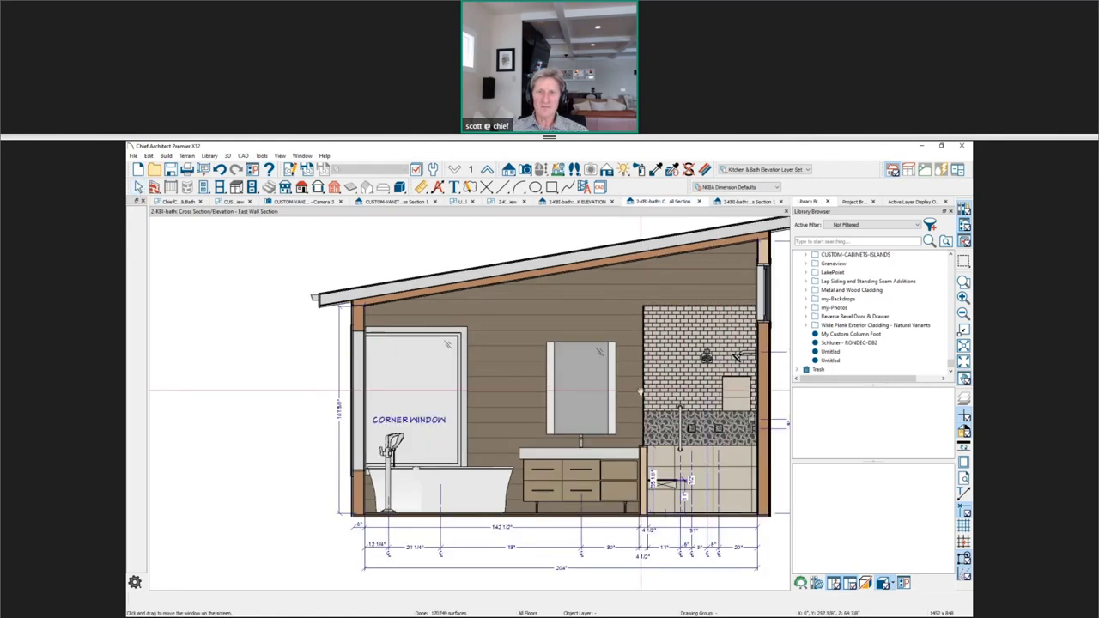
scroll(561, 371, "up", 3)
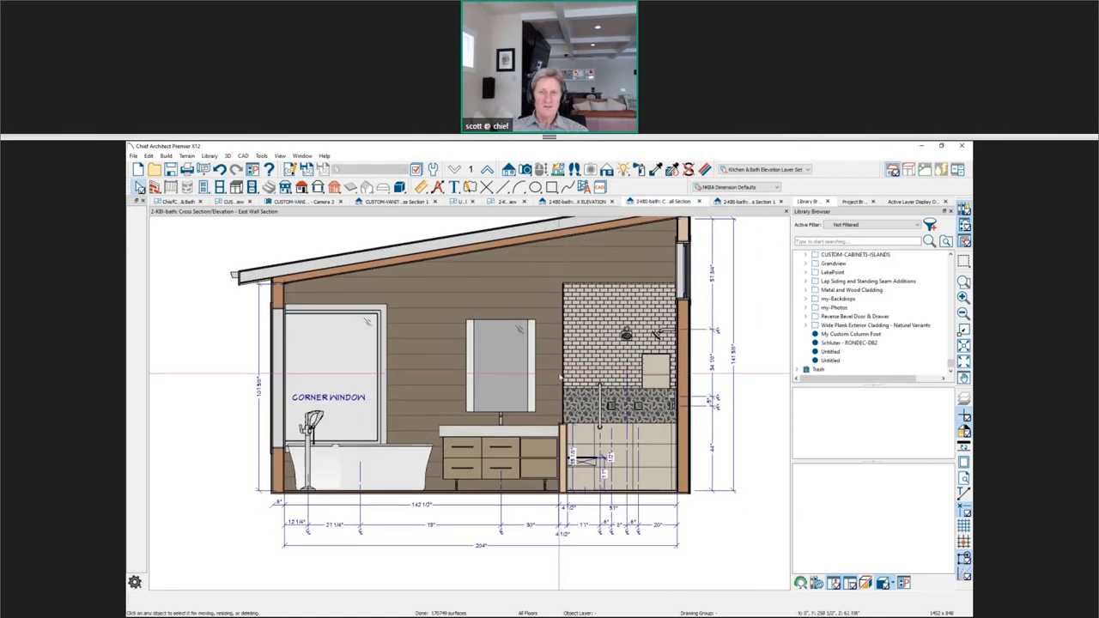
middle_click_drag(560, 376, 567, 372)
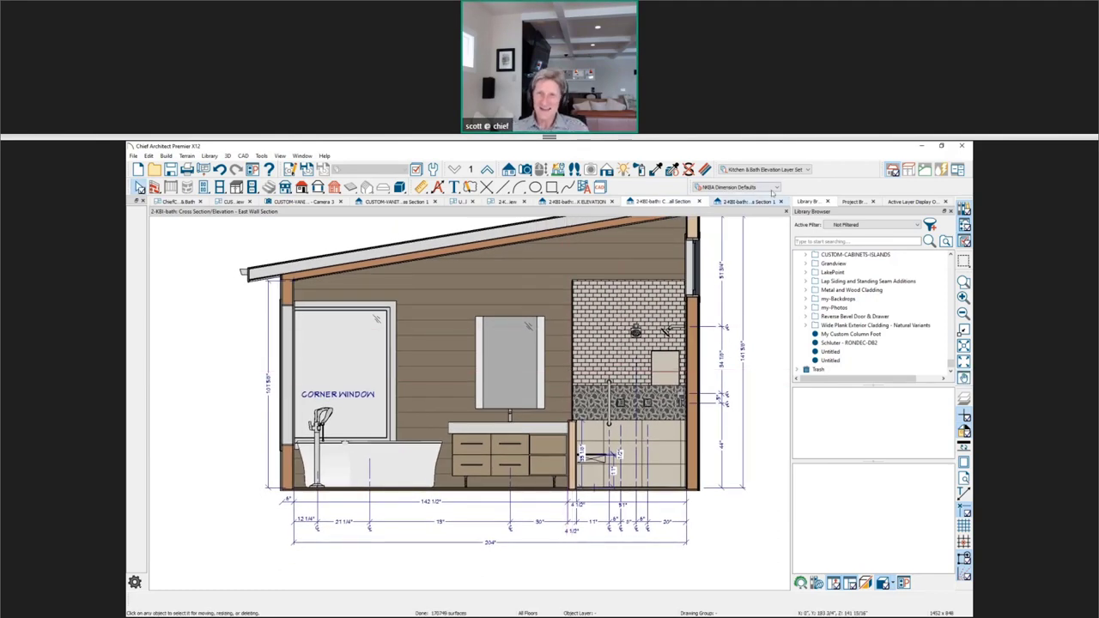
left_click(745, 201)
middle_click_drag(680, 439, 681, 412)
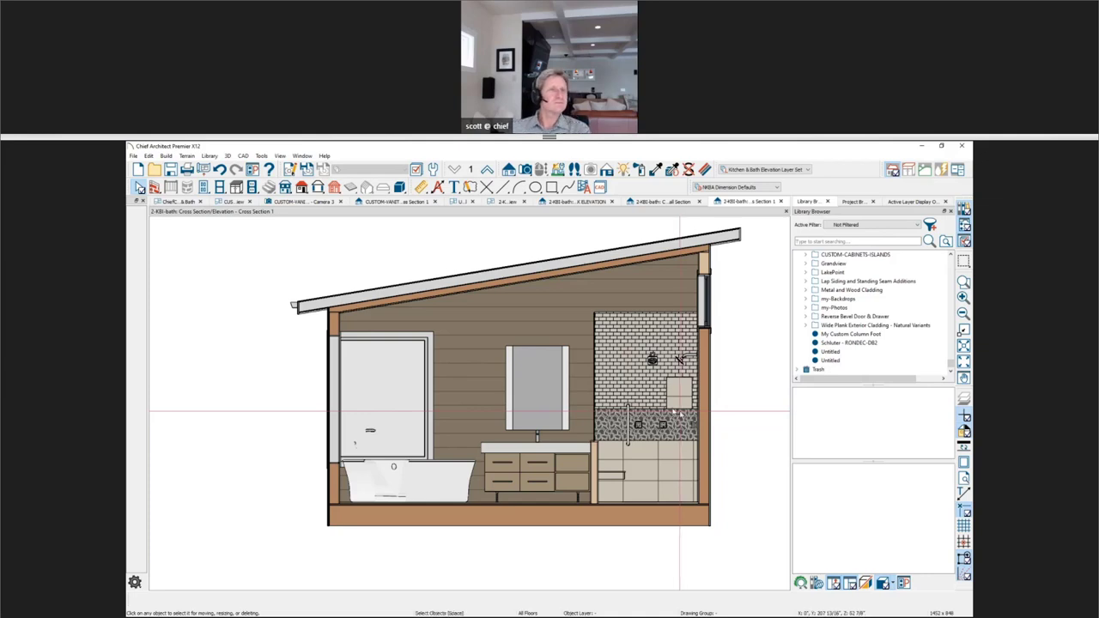
Close the CUSTOM-VANITY and untitled plan views without saving, and bring up the Kitchen and Bath Plan View.
left_click(250, 202)
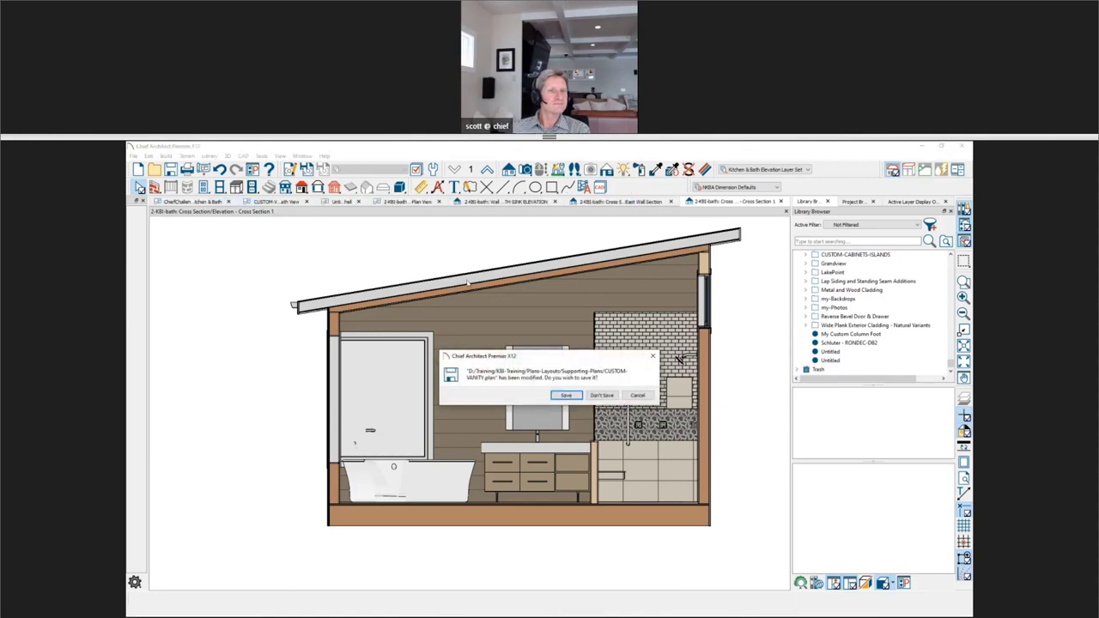
left_click(601, 395)
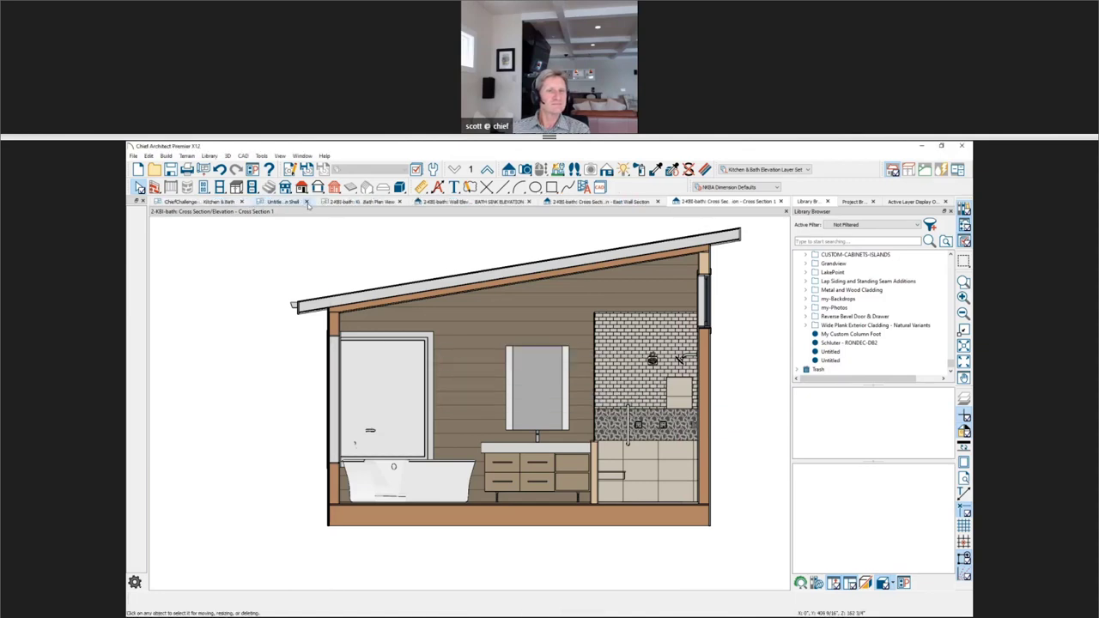
left_click(306, 202)
key("n")
left_click(322, 202)
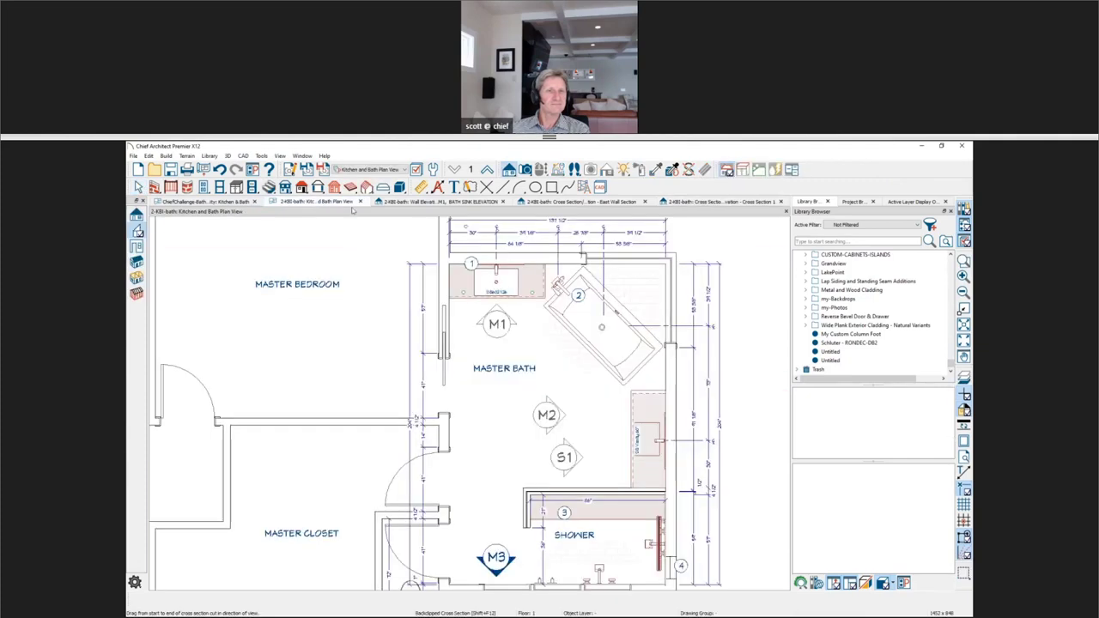
Close the bath sink elevation and arrange the East Wall Section above Cross Section 1 for side-by-side comparison.
left_click(417, 204)
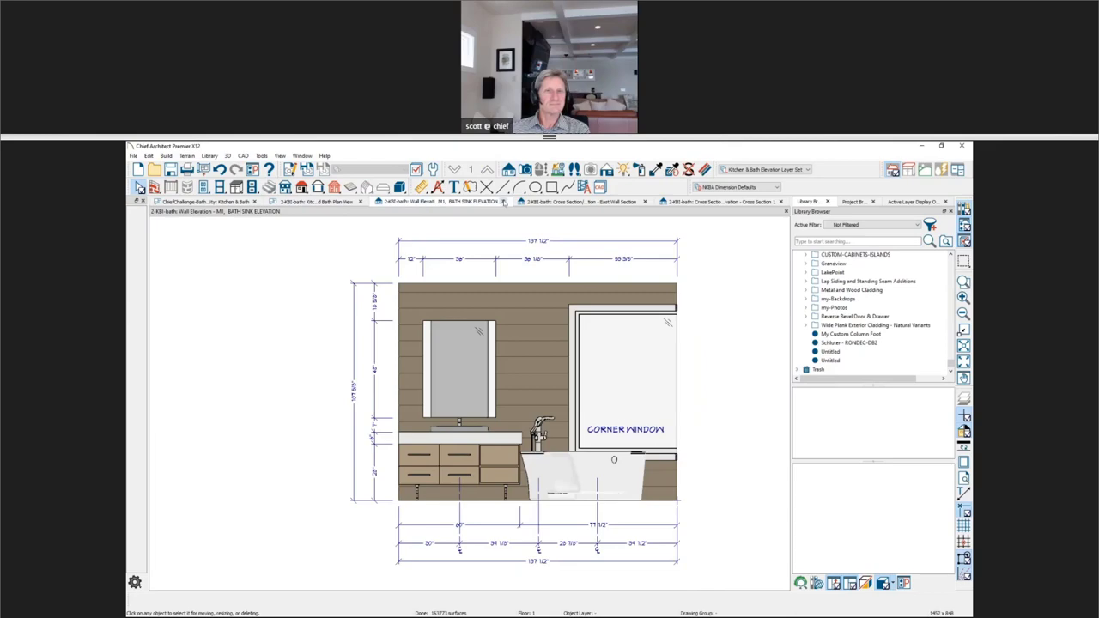
left_click(504, 201)
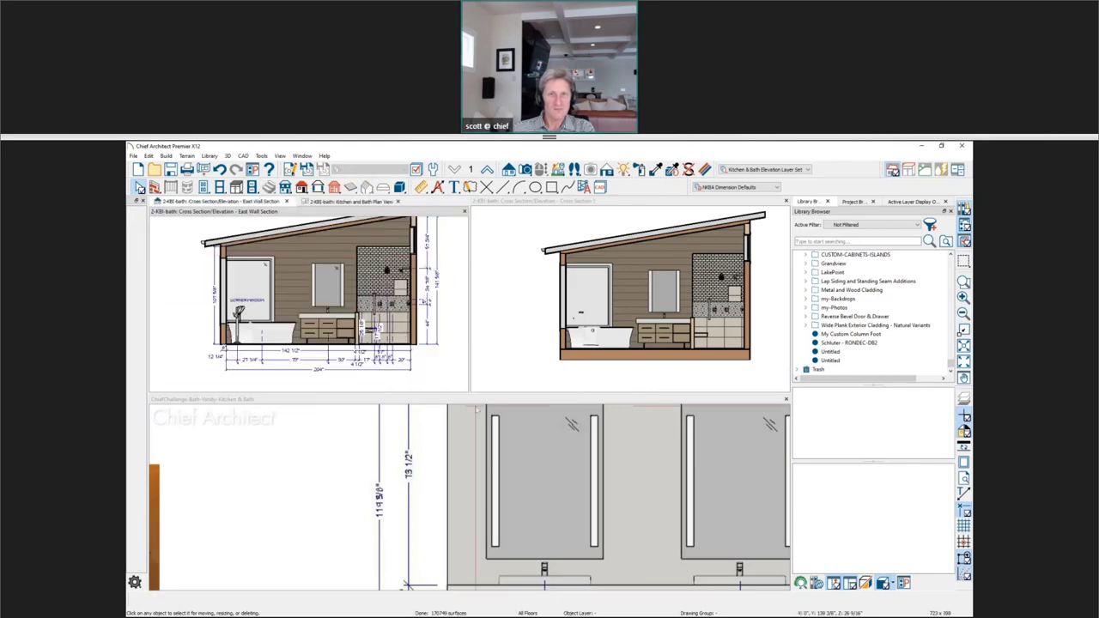
mouse_move(219, 201)
left_mouse_down()
mouse_move(372, 371)
mouse_move(365, 440)
left_mouse_up()
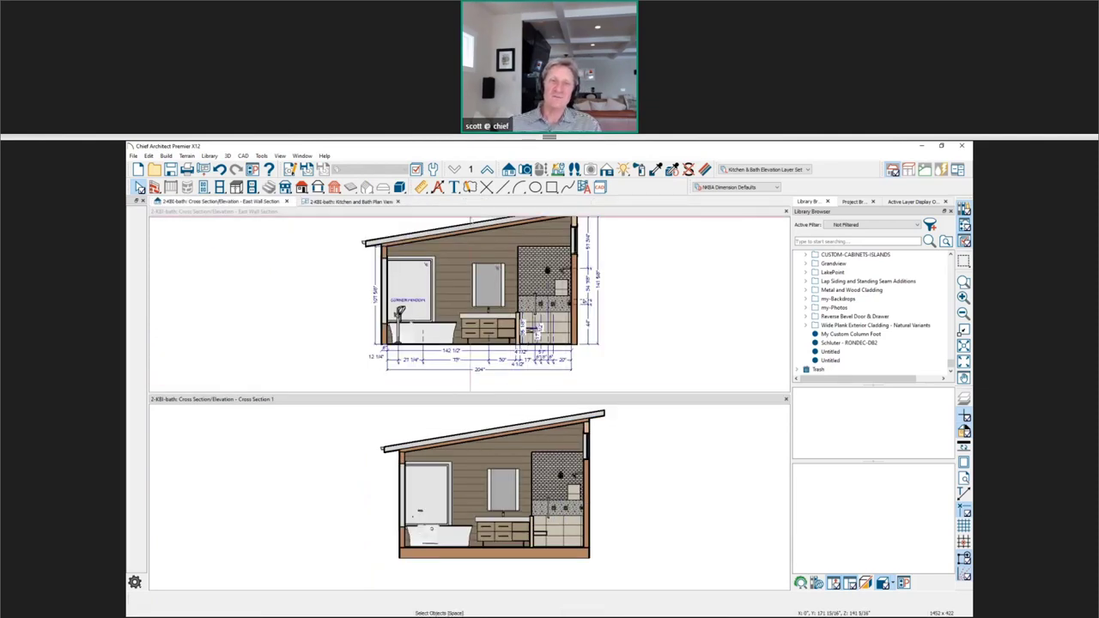
Compare the floor beneath the tub in both cross sections and filter the elevation's layer list by JOIST.
scroll(437, 583, "up", 5)
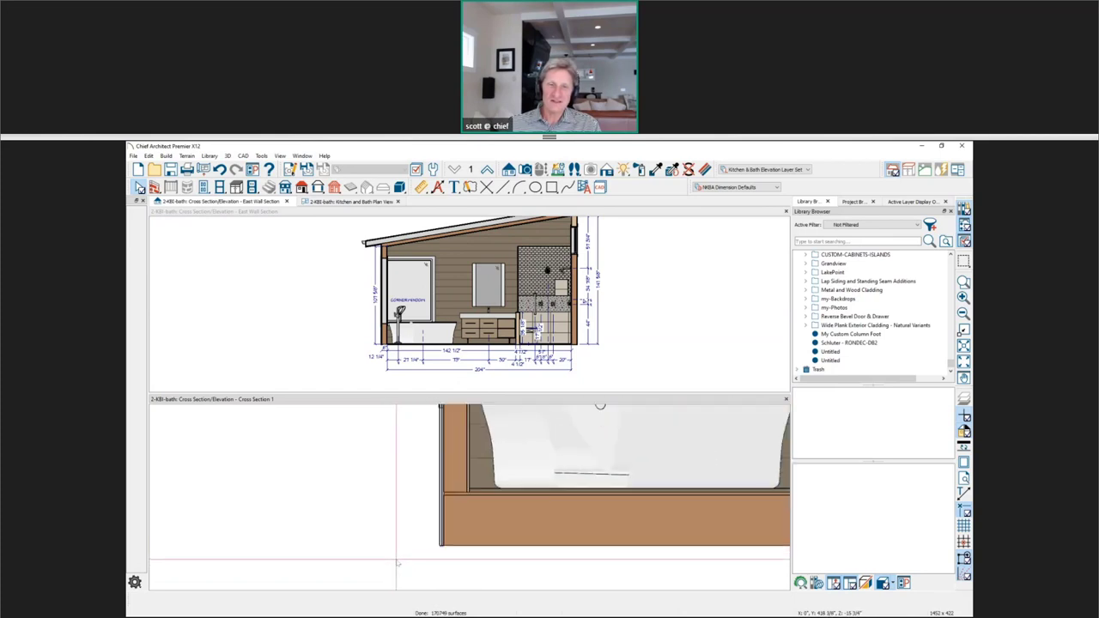
scroll(365, 350, "up", 5)
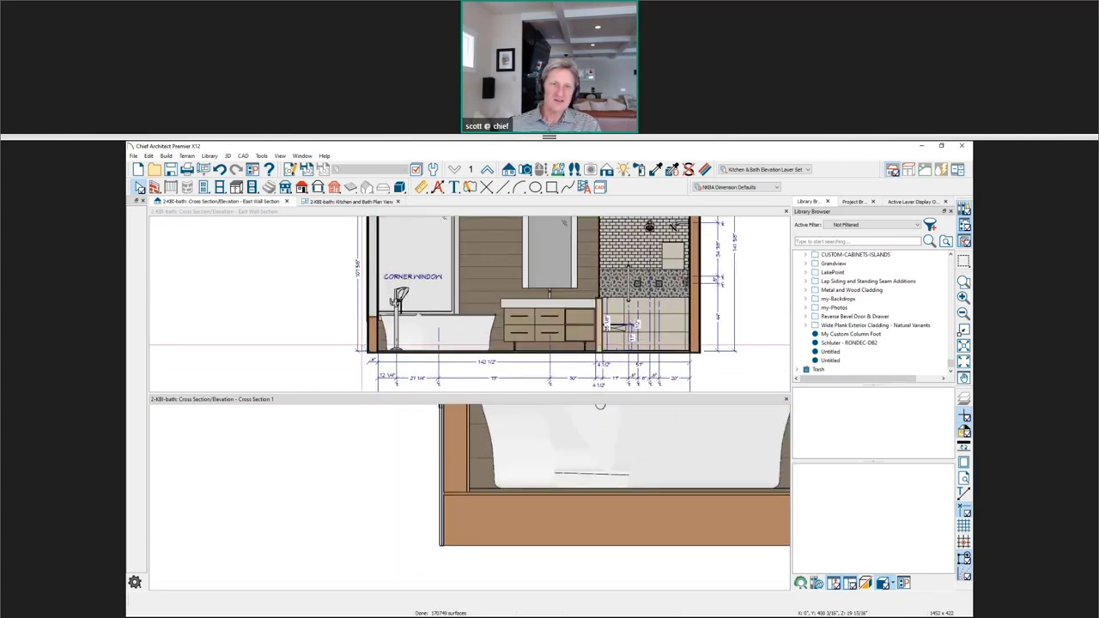
middle_click_drag(359, 350, 216, 261)
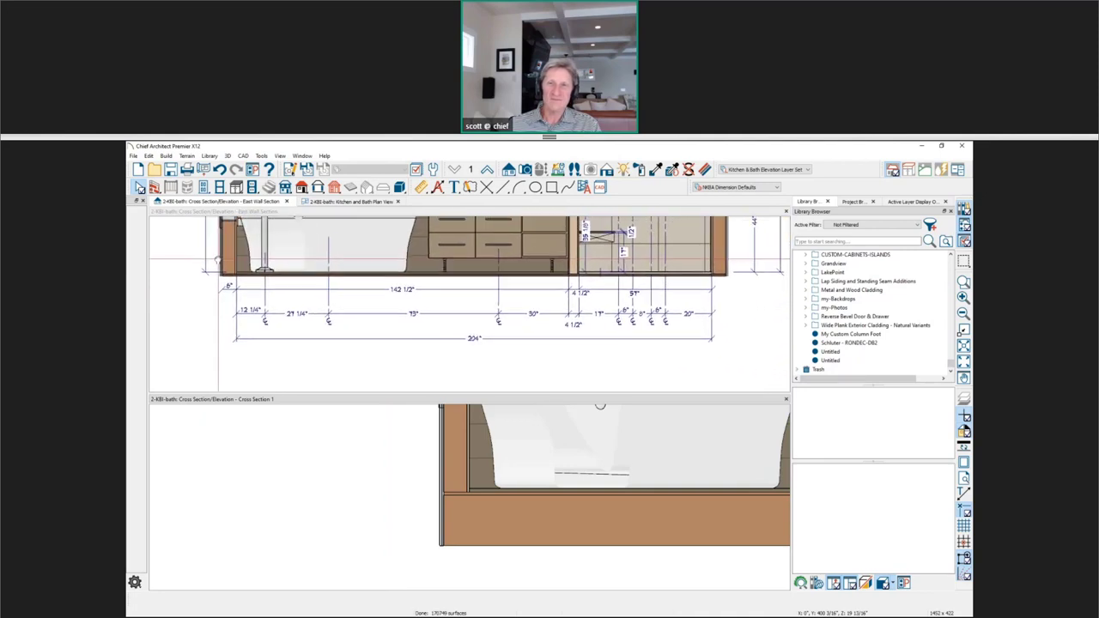
left_click(217, 261)
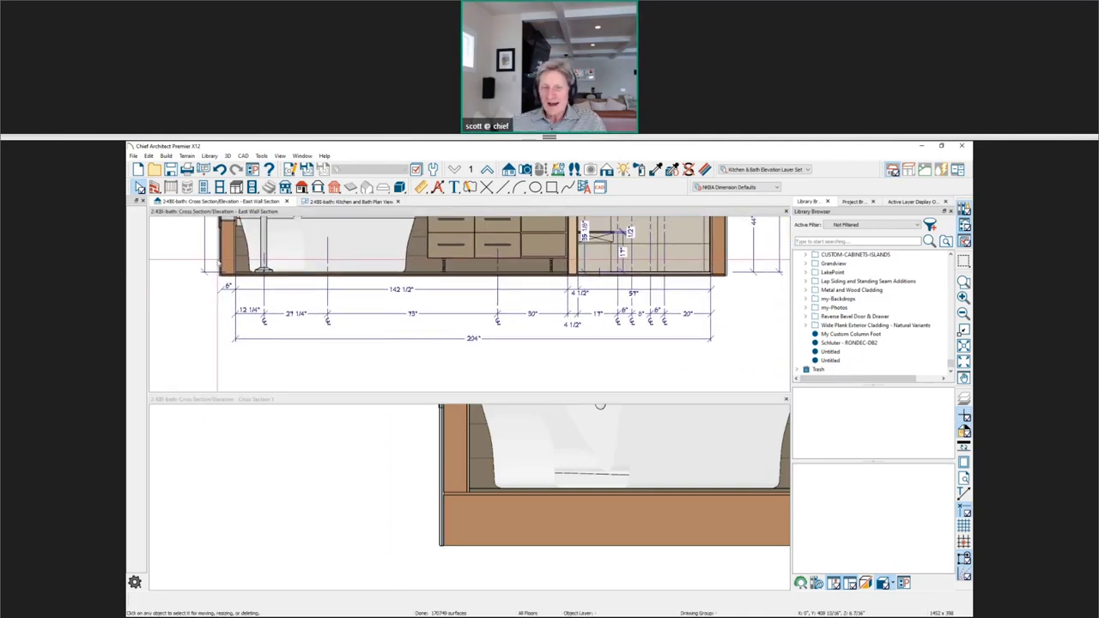
left_click(557, 519)
key("Escape")
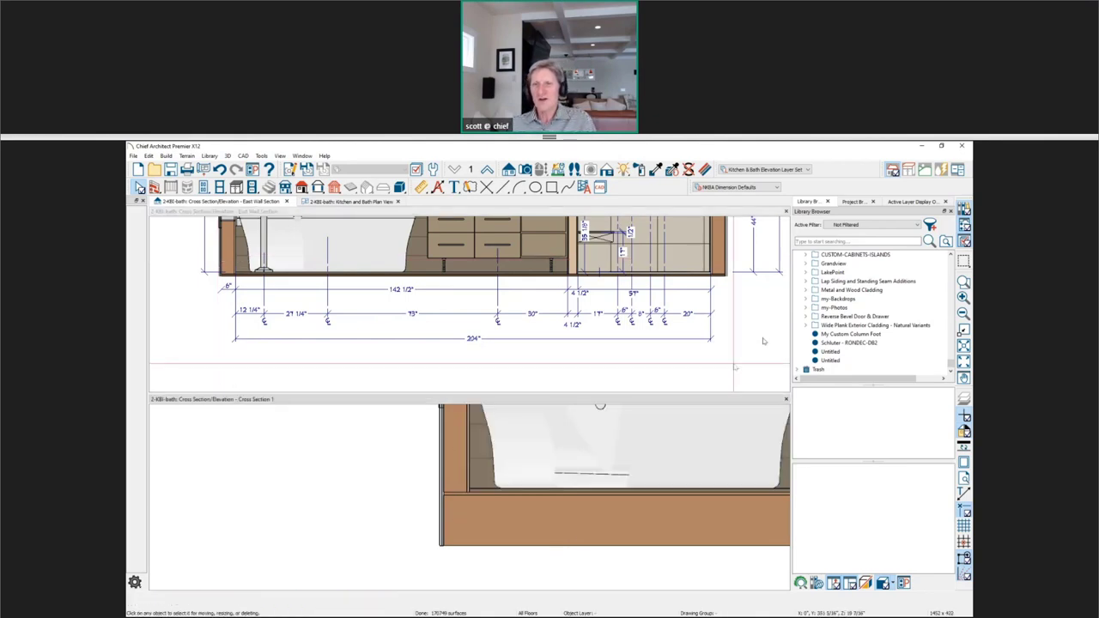
left_click(882, 270)
type("cab")
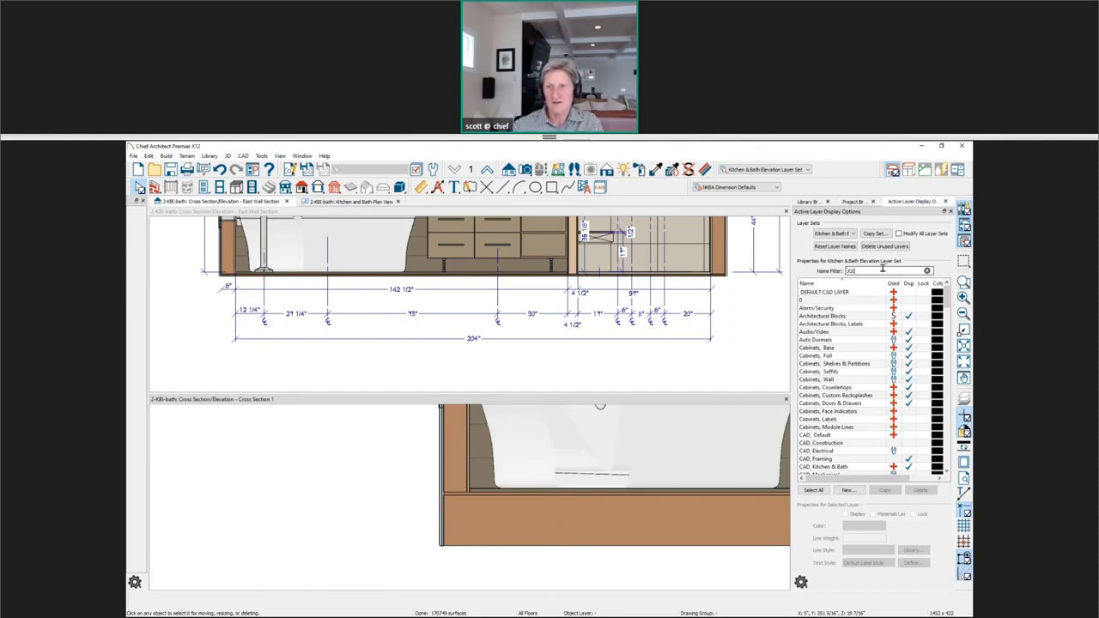
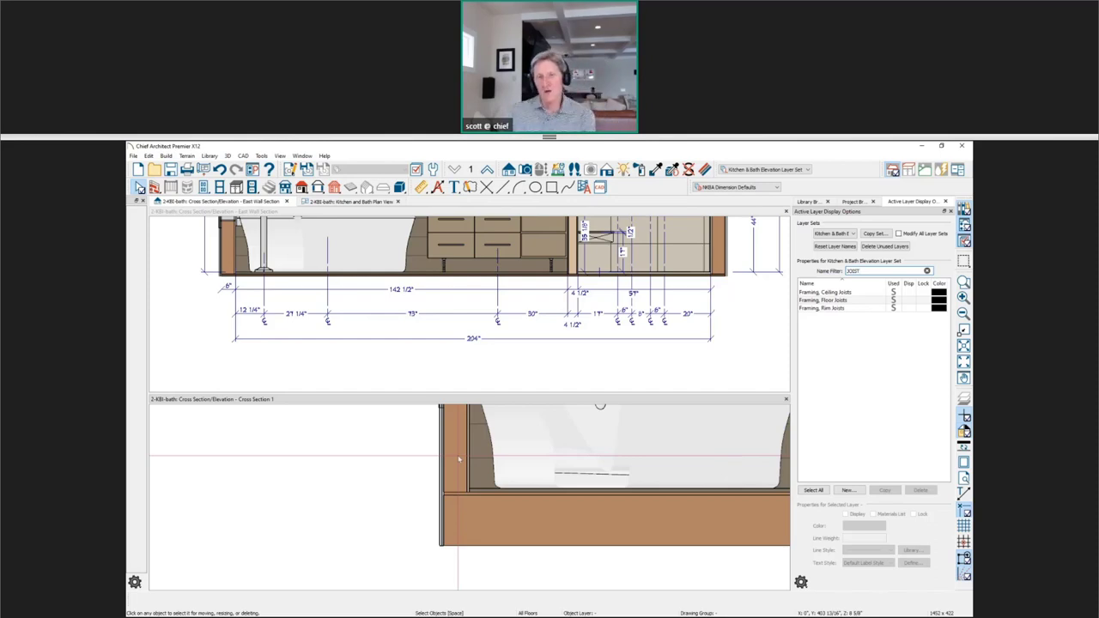
Select the masking polyline below the East Wall Section and pull its left edge inward to uncover part of the floor platform.
left_click(734, 339)
left_click(734, 339)
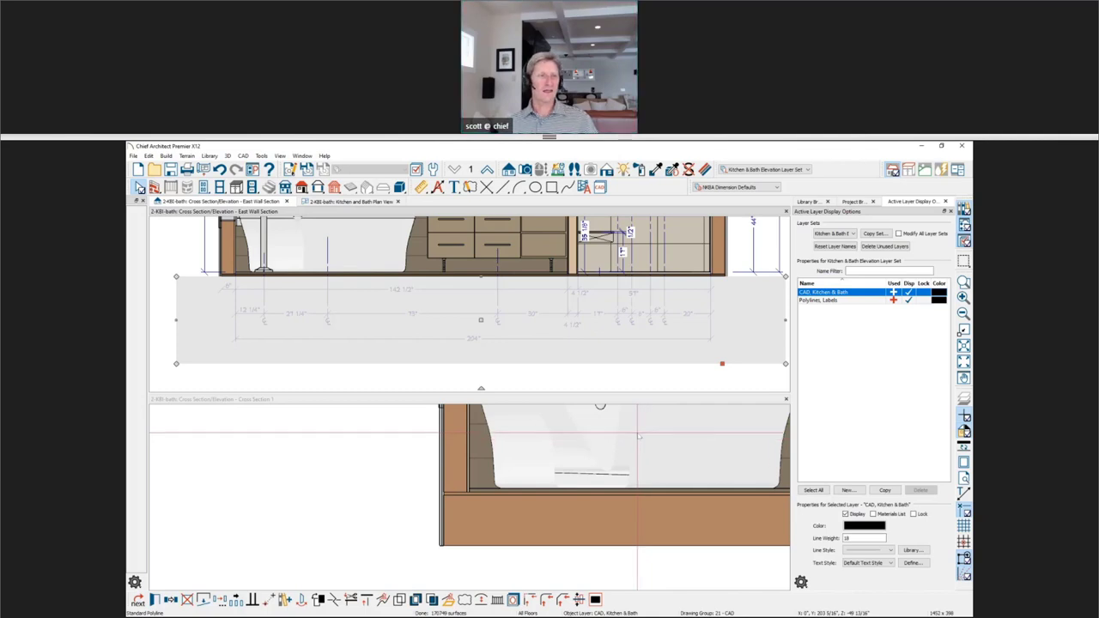
left_click_drag(176, 320, 289, 321)
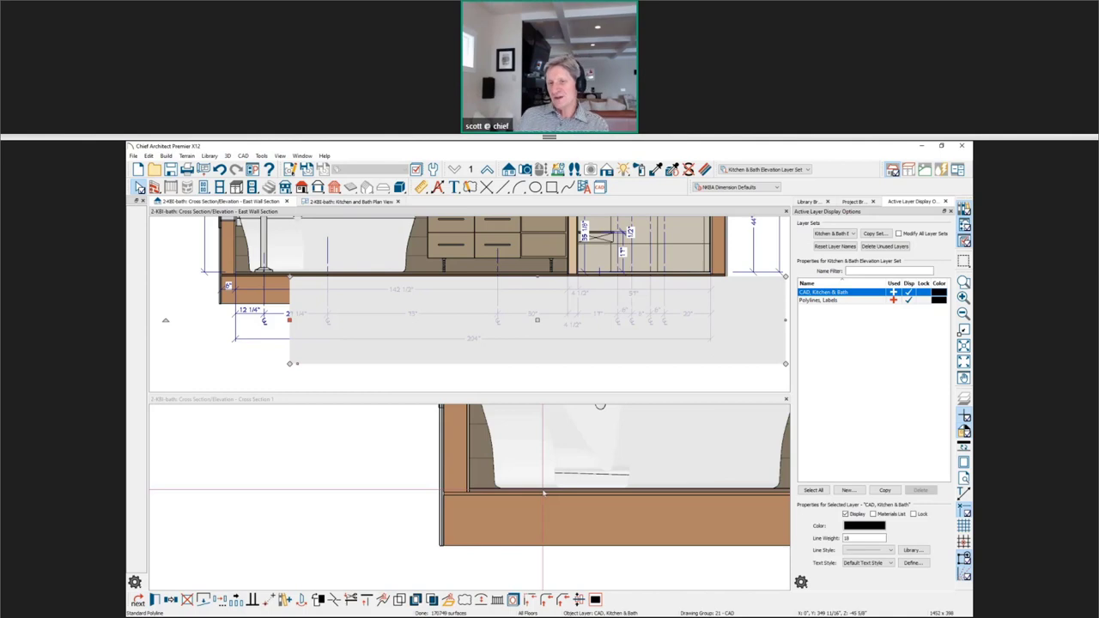
Create a new plan and draw a rectangular room of exterior walls enclosing about 459 sq ft.
left_click(133, 155)
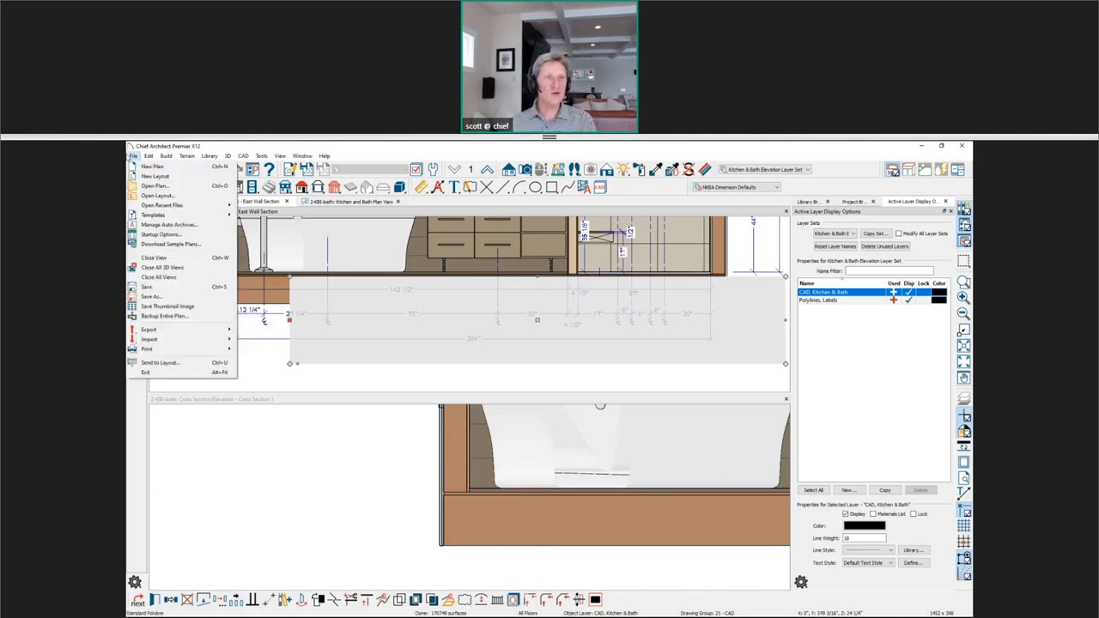
left_click(153, 166)
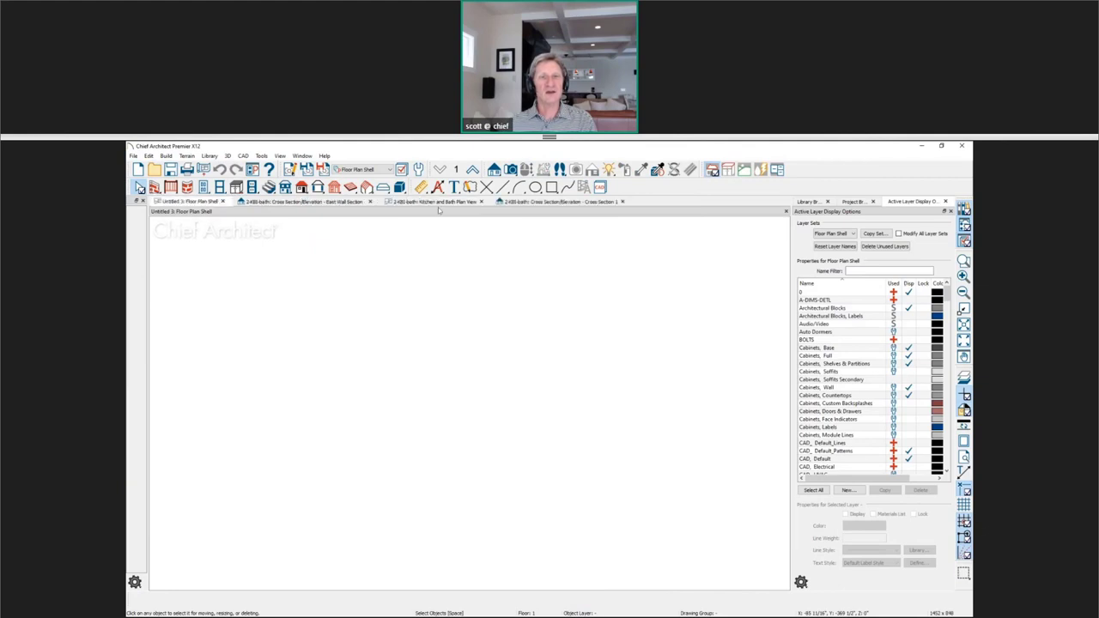
left_click(154, 187)
mouse_move(266, 300)
left_mouse_down()
mouse_move(492, 300)
mouse_move(493, 464)
left_mouse_up()
mouse_move(493, 464)
left_mouse_down()
mouse_move(262, 464)
mouse_move(263, 303)
left_mouse_up()
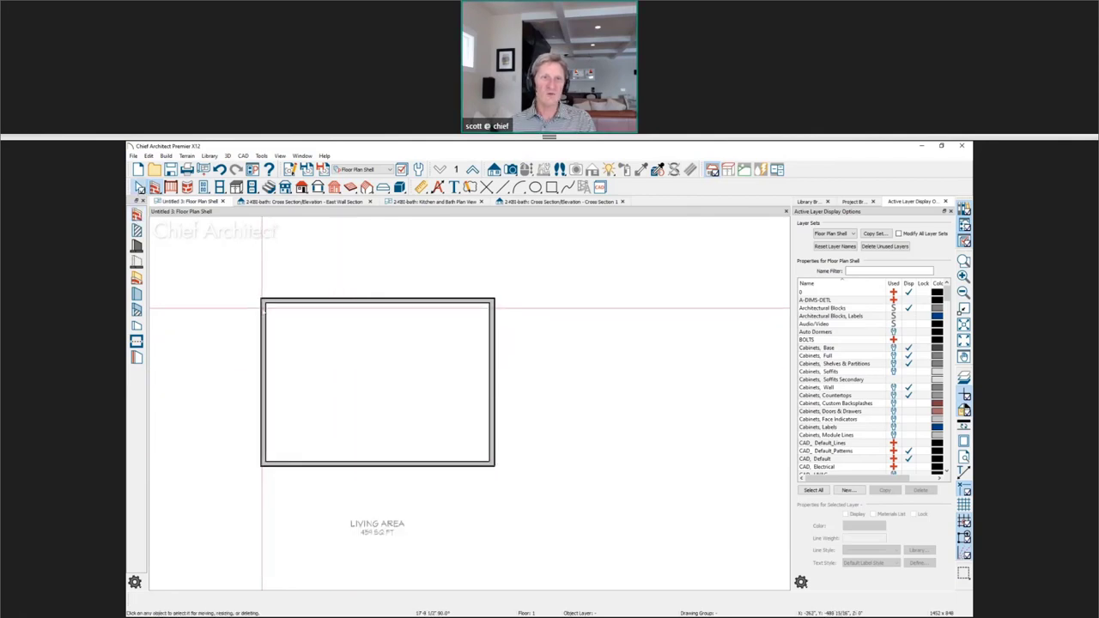
Turn on Auto Rebuild Roofs in the roof settings, keeping the 6 in 12 pitch and 24" overhangs.
left_click(492, 378)
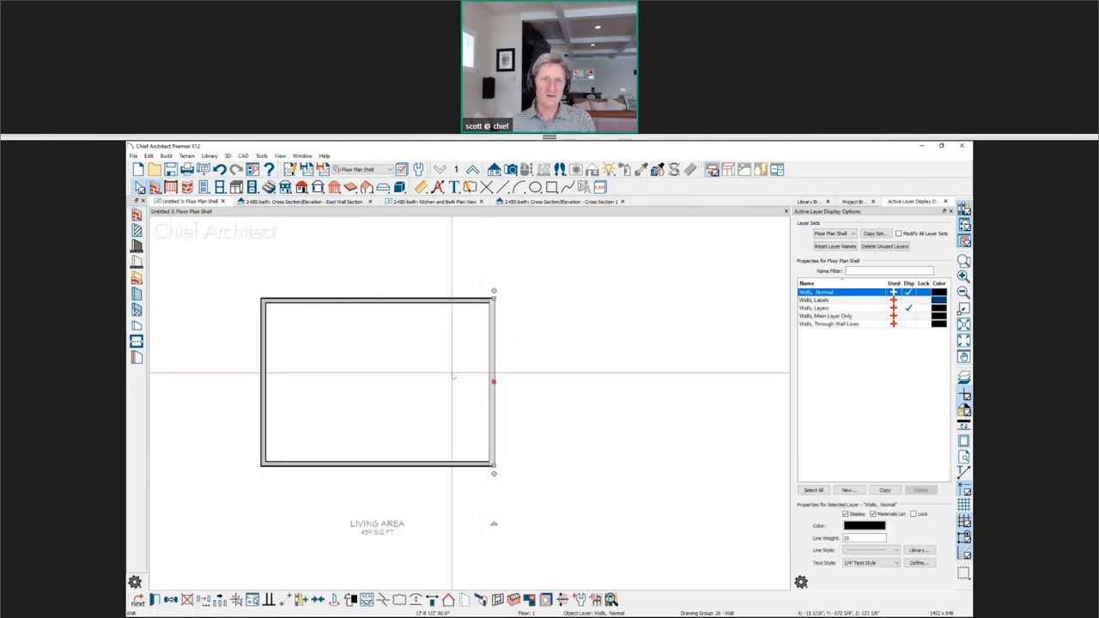
left_click(294, 400)
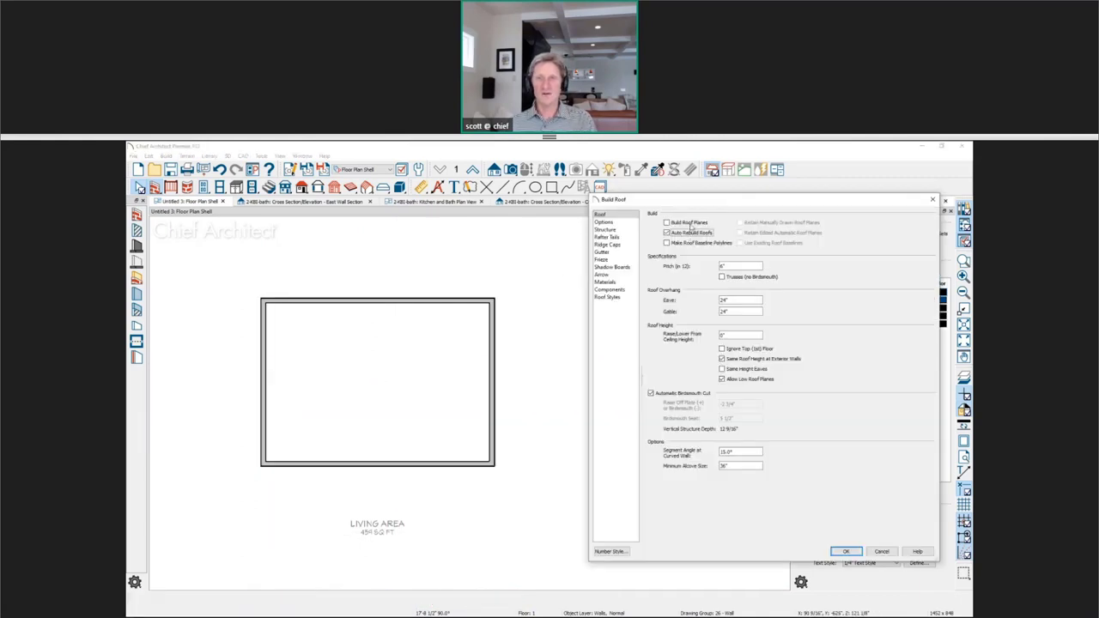
left_click(690, 225)
left_click(845, 551)
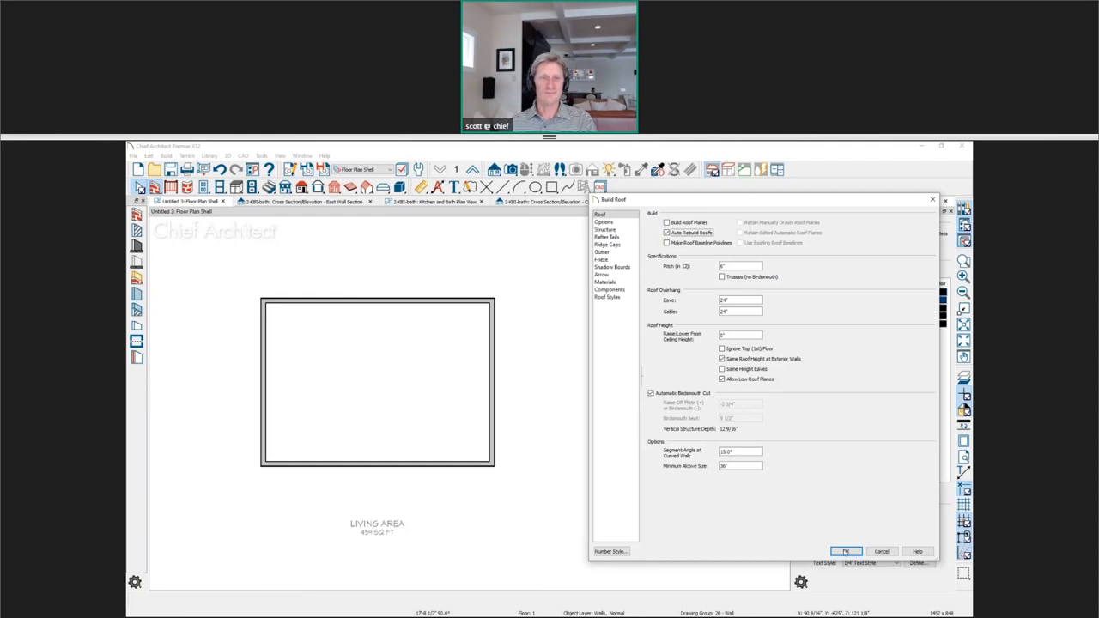
left_click(816, 395)
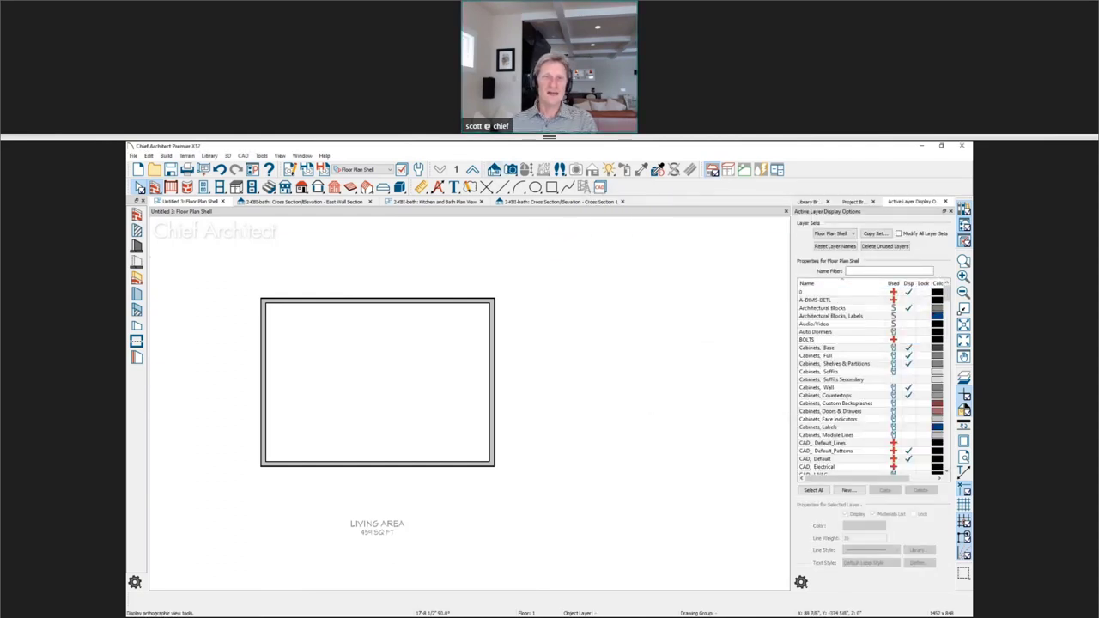
Cut a backclipped cross section through the room, examine the floor platform at the wall base, and close the view.
left_click(495, 169)
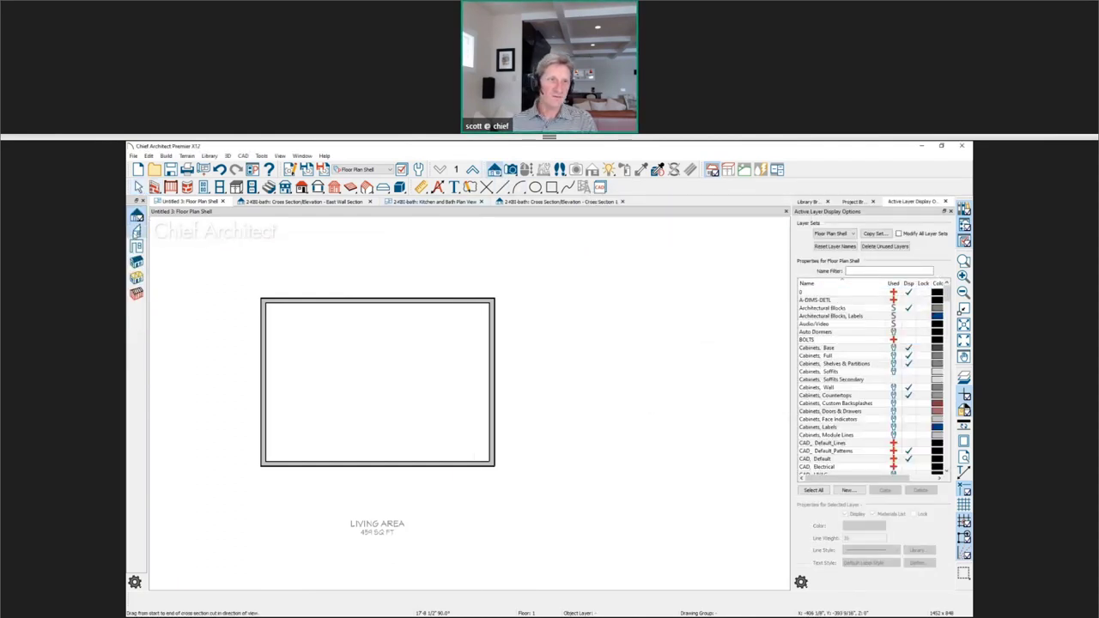
left_click_drag(322, 384, 418, 389)
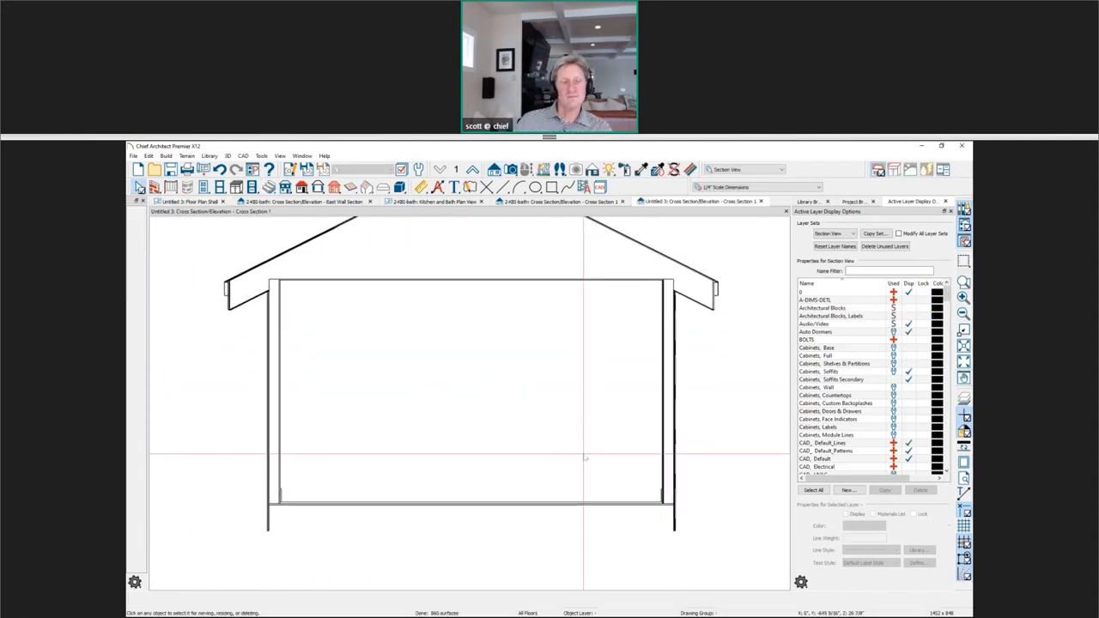
scroll(263, 536, "up", 3)
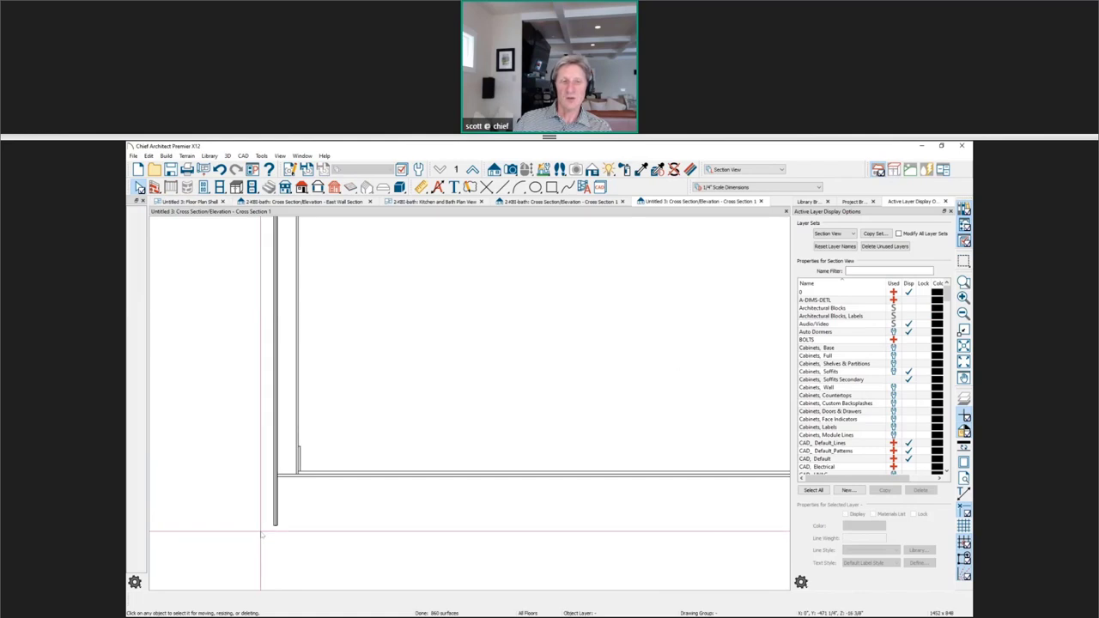
scroll(262, 536, "down", 5)
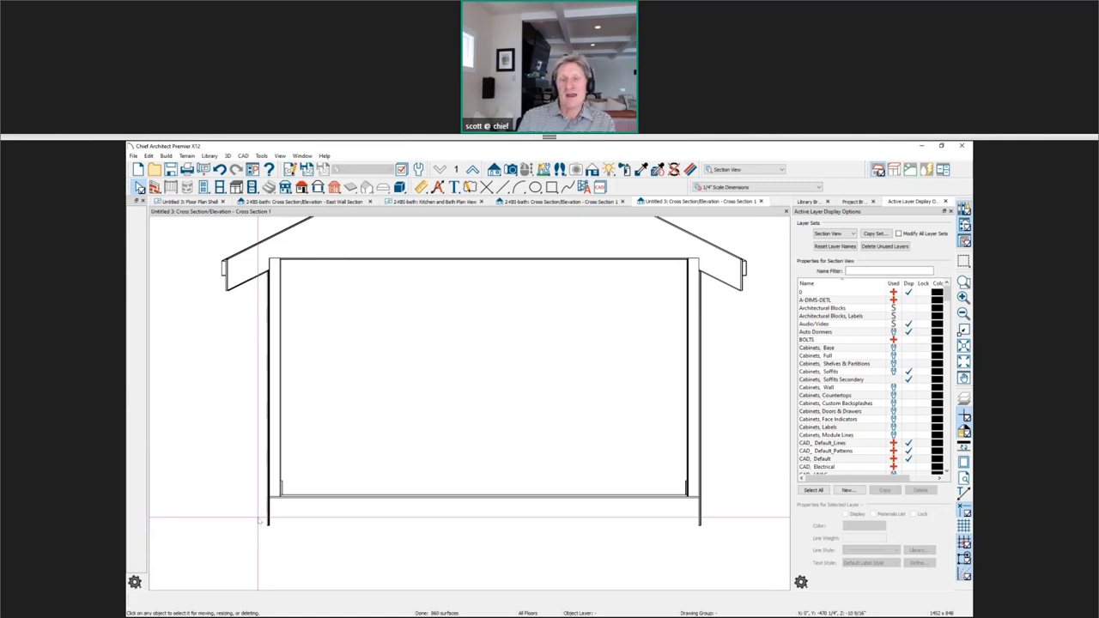
left_click(760, 202)
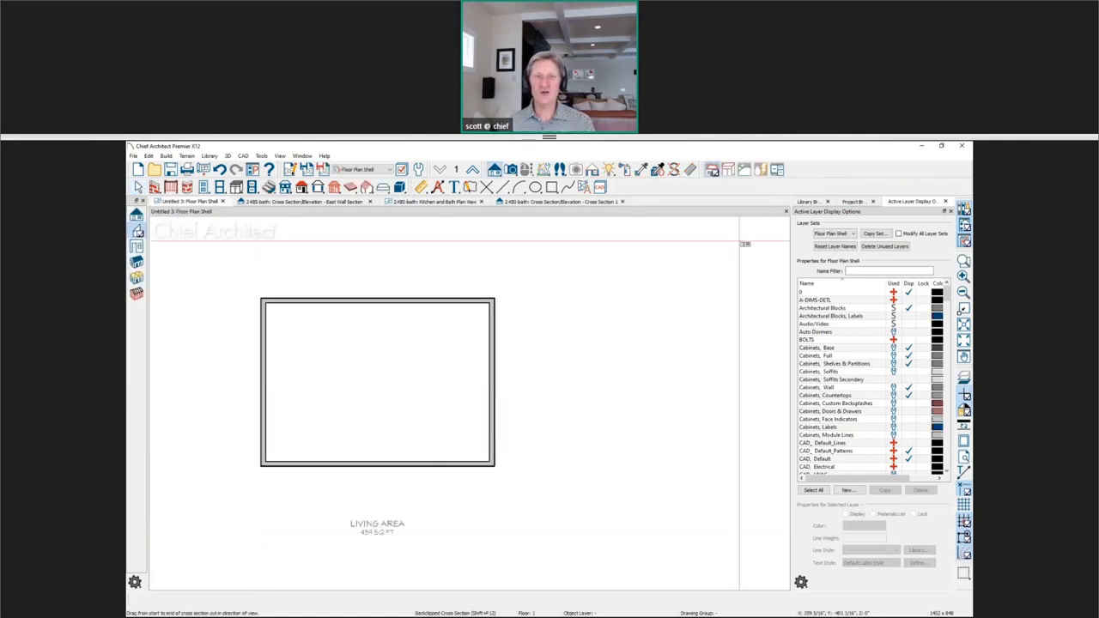
Delete the OSB-Hrz and Fir Framing layers from the room's floor structure definition.
double_click(383, 416)
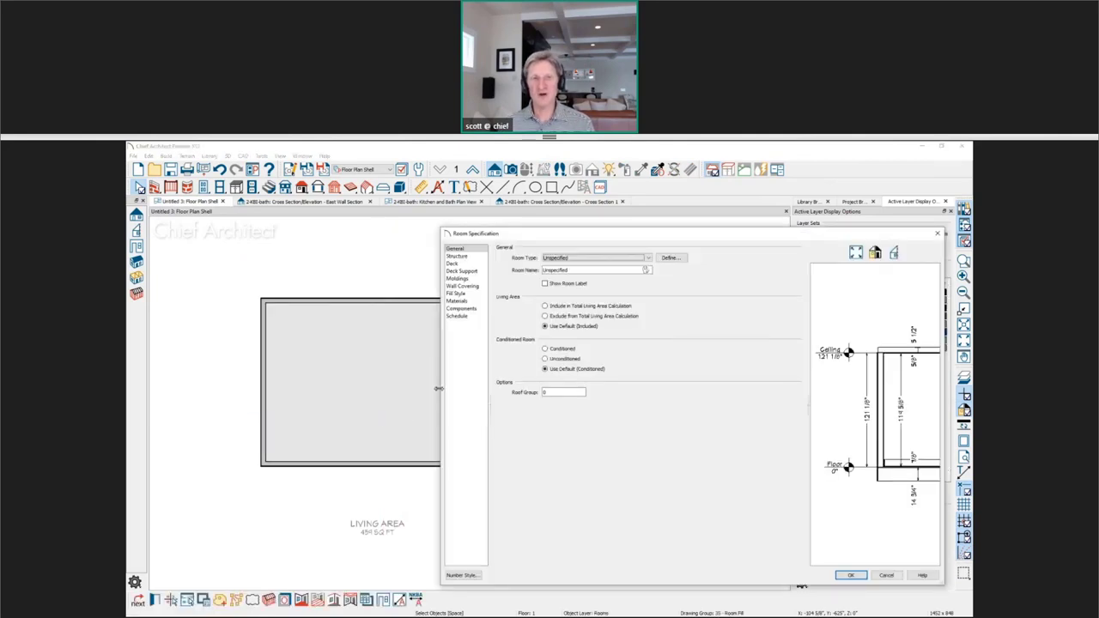
left_click(477, 260)
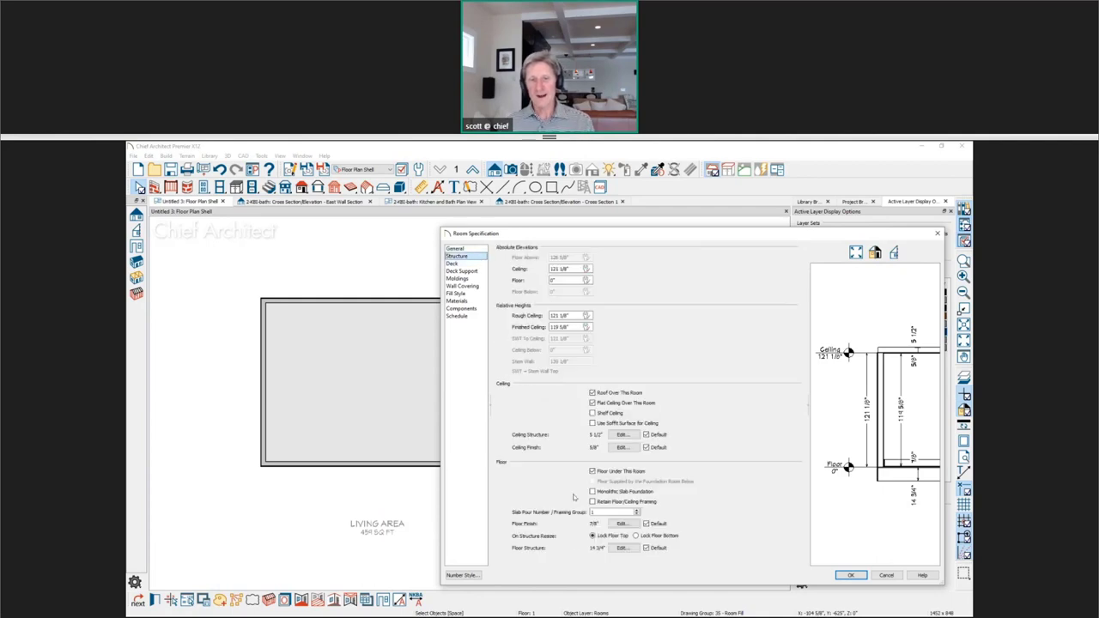
scroll(899, 503, "up", 4)
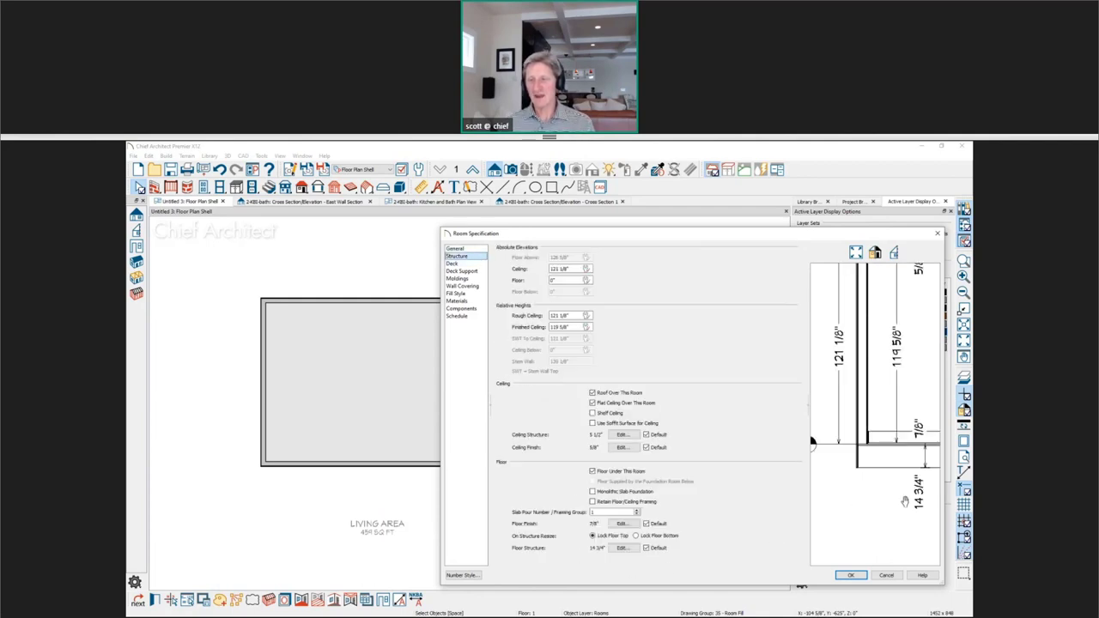
left_click_drag(898, 503, 861, 439)
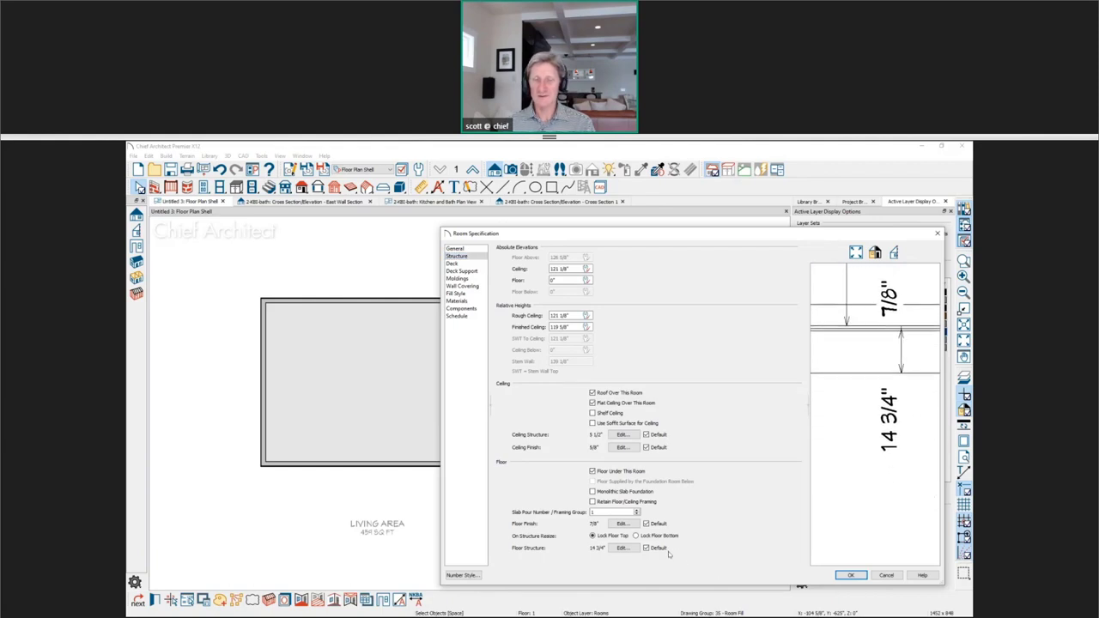
left_click(621, 548)
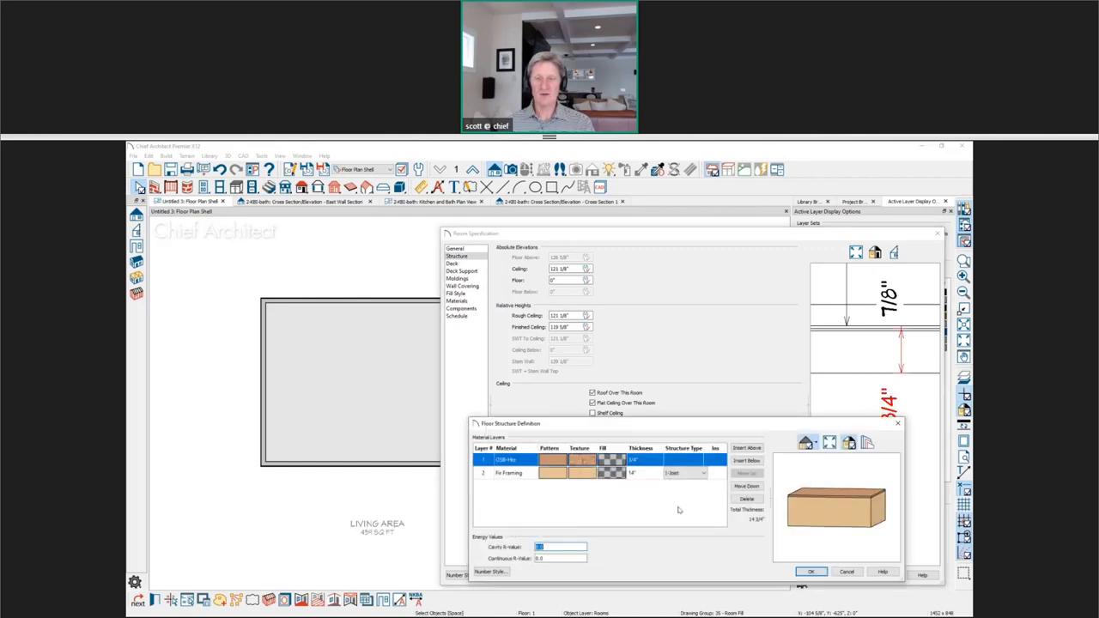
left_click(753, 498)
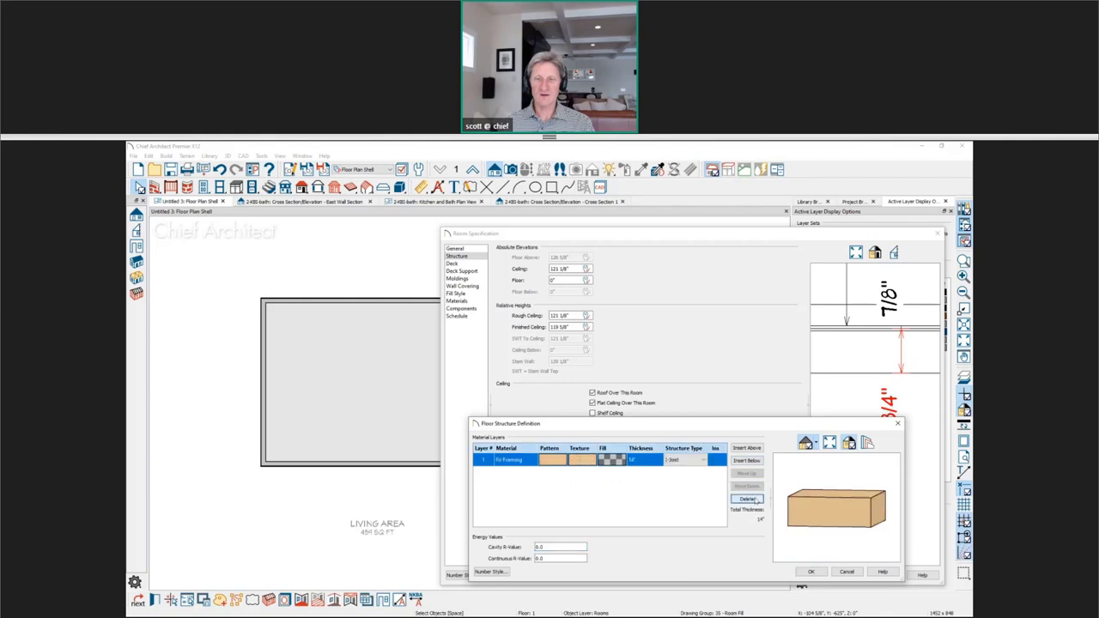
left_click(753, 499)
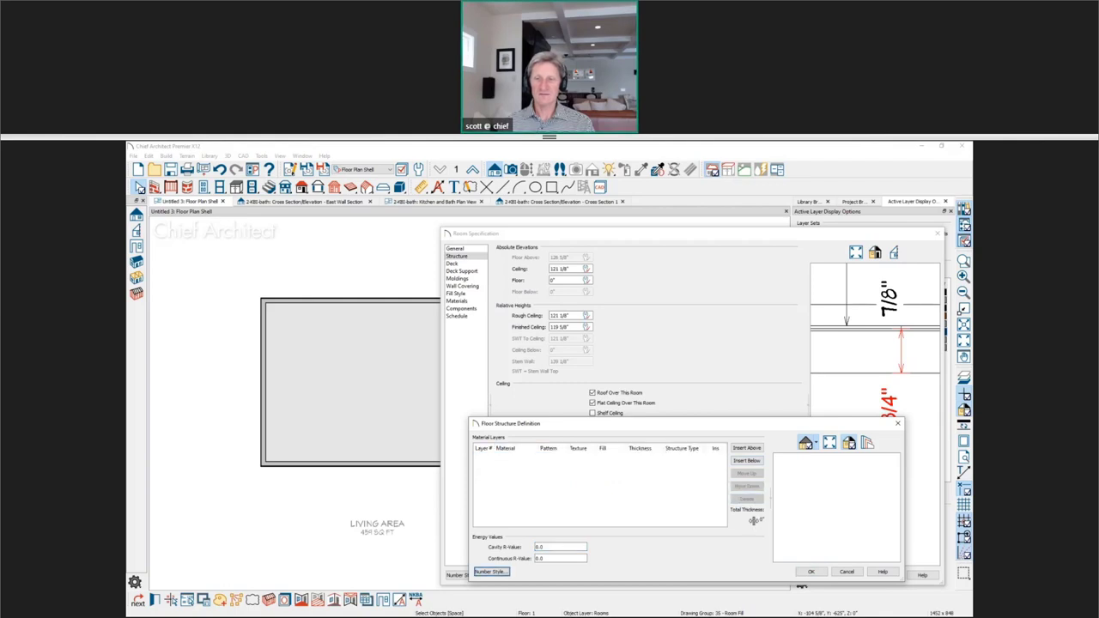
left_click(811, 572)
left_click(845, 574)
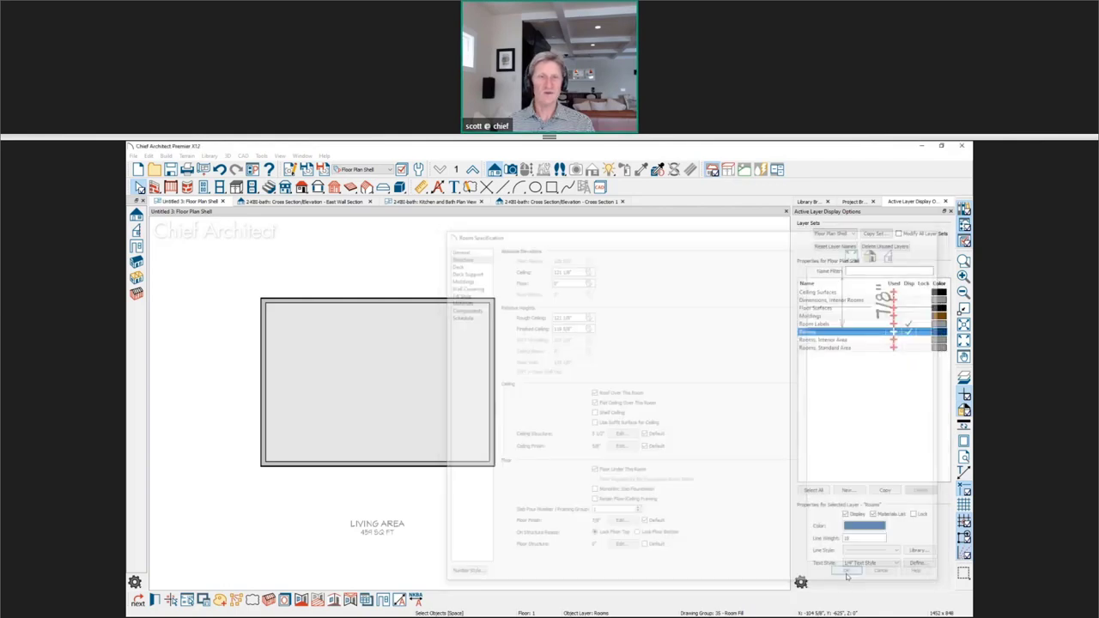
Return to the untitled floor plan, cut a cross section through the room, and examine the floor at the wall base.
left_click(571, 203)
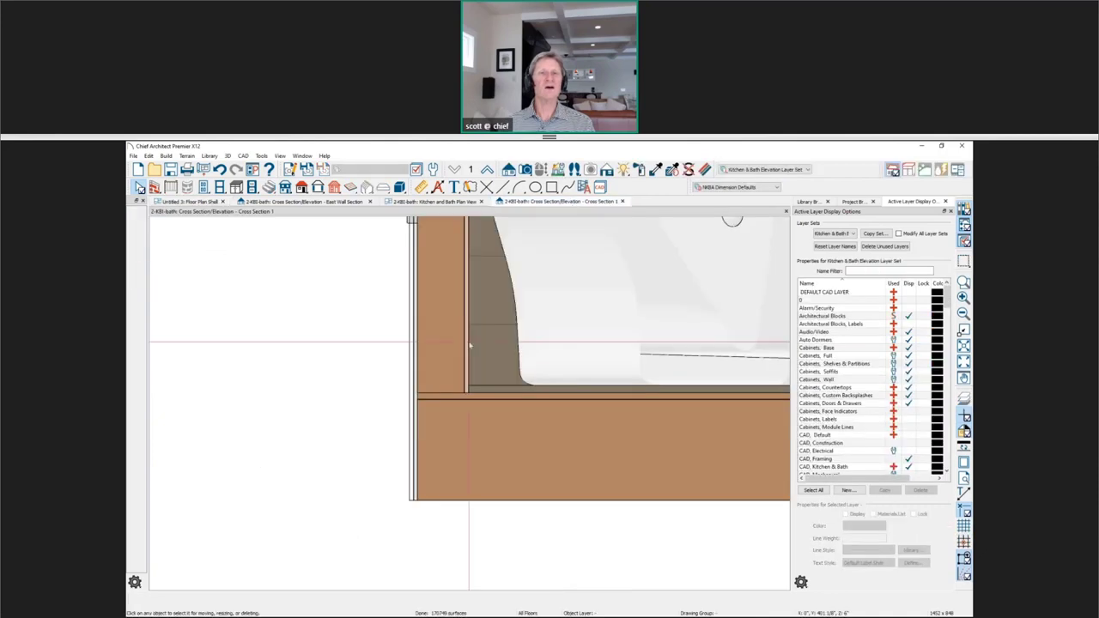
left_click(315, 202)
left_click(187, 203)
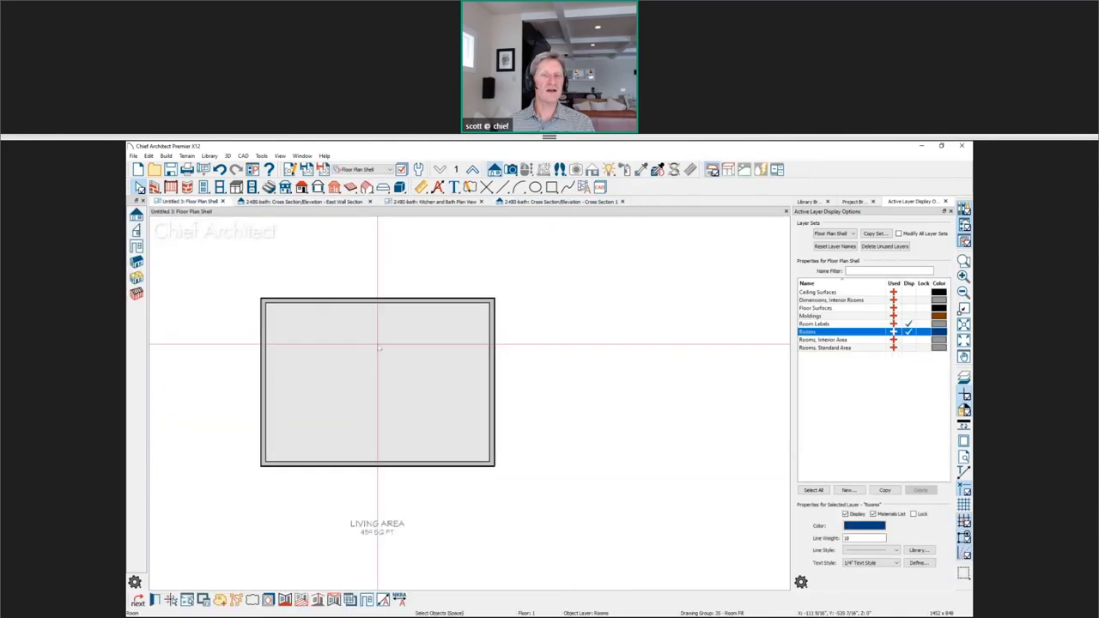
left_click(252, 187)
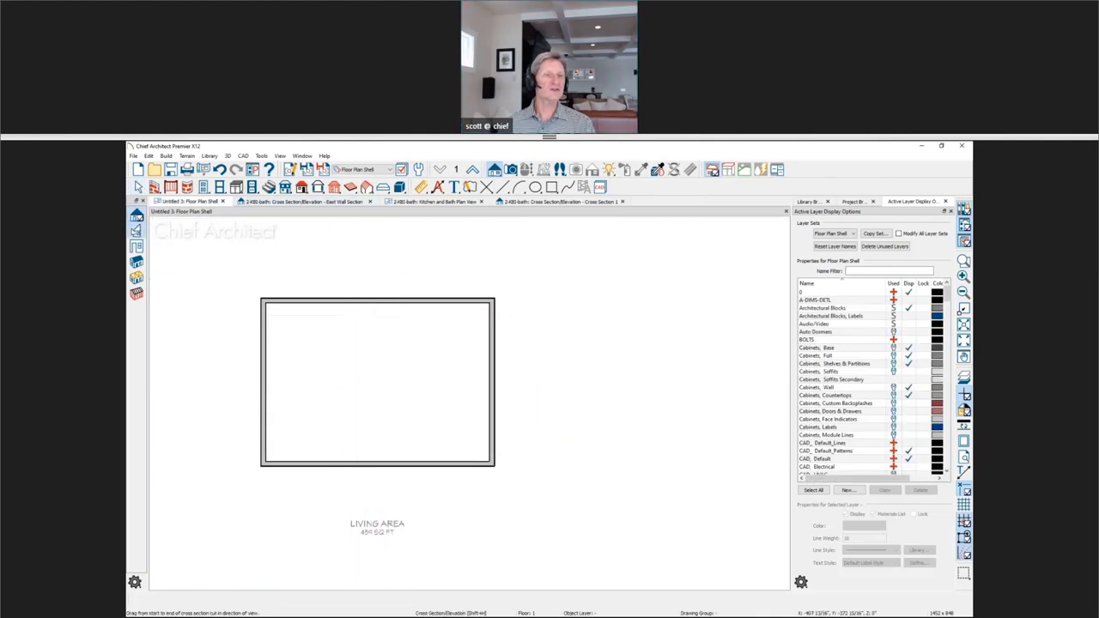
left_click_drag(338, 360, 400, 367)
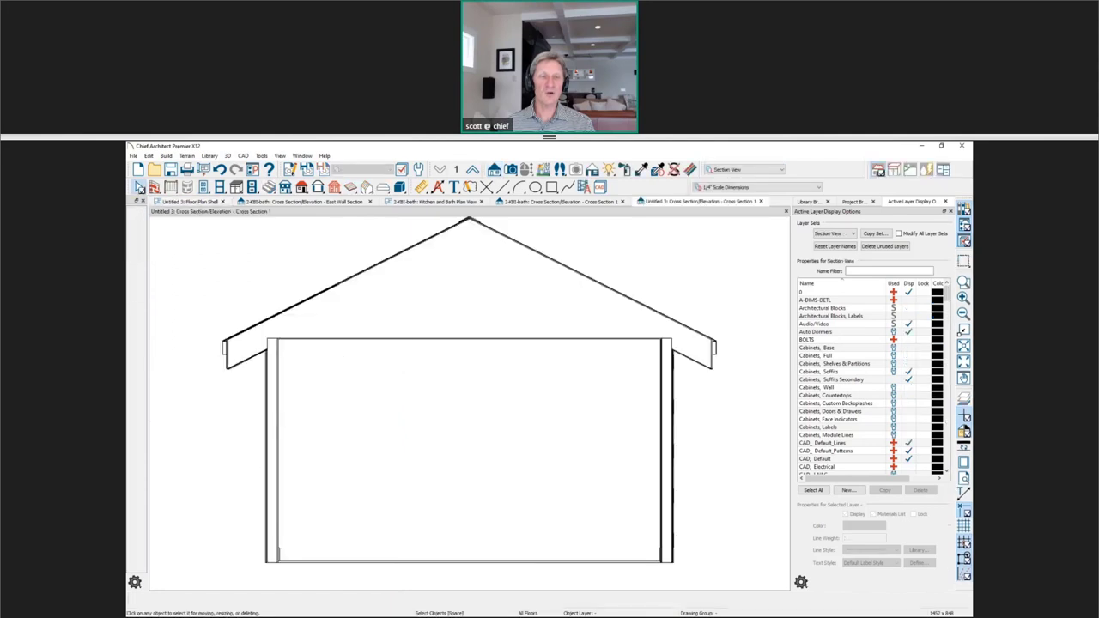
scroll(268, 521, "up", 4)
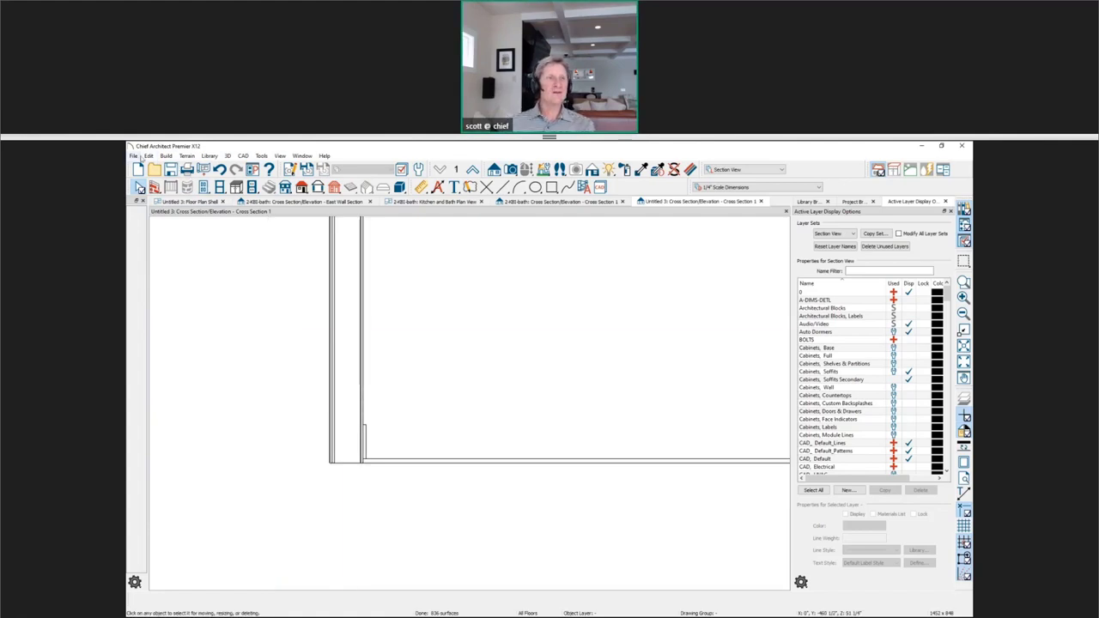
Delete all floor structure layers, including Fir Framing, from the plan's Floor/Ceiling Platform defaults.
left_click(418, 169)
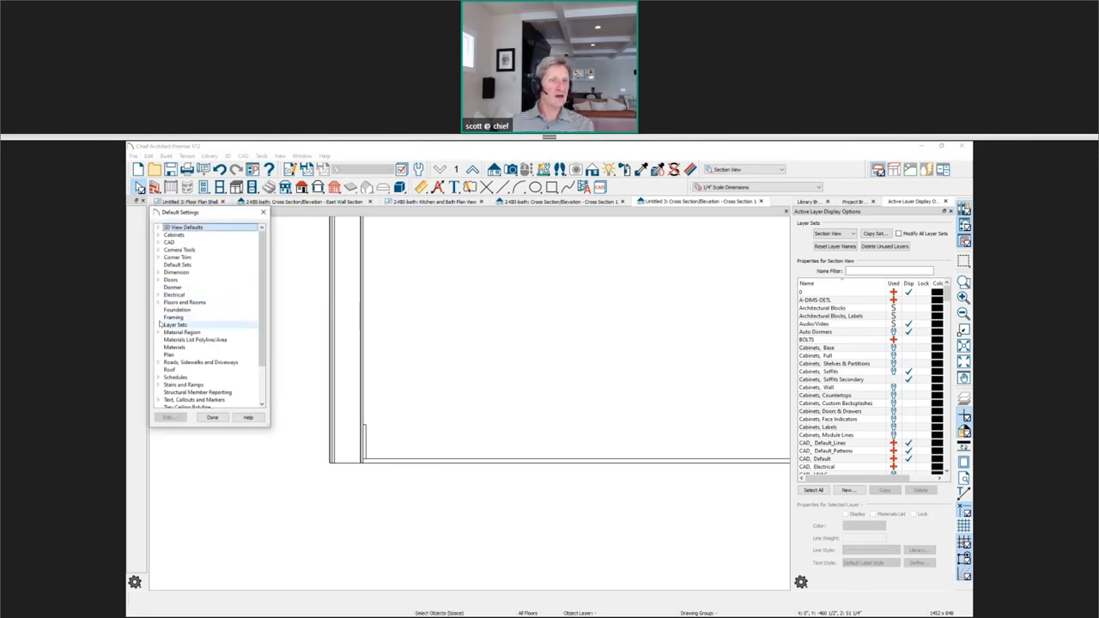
left_click(158, 303)
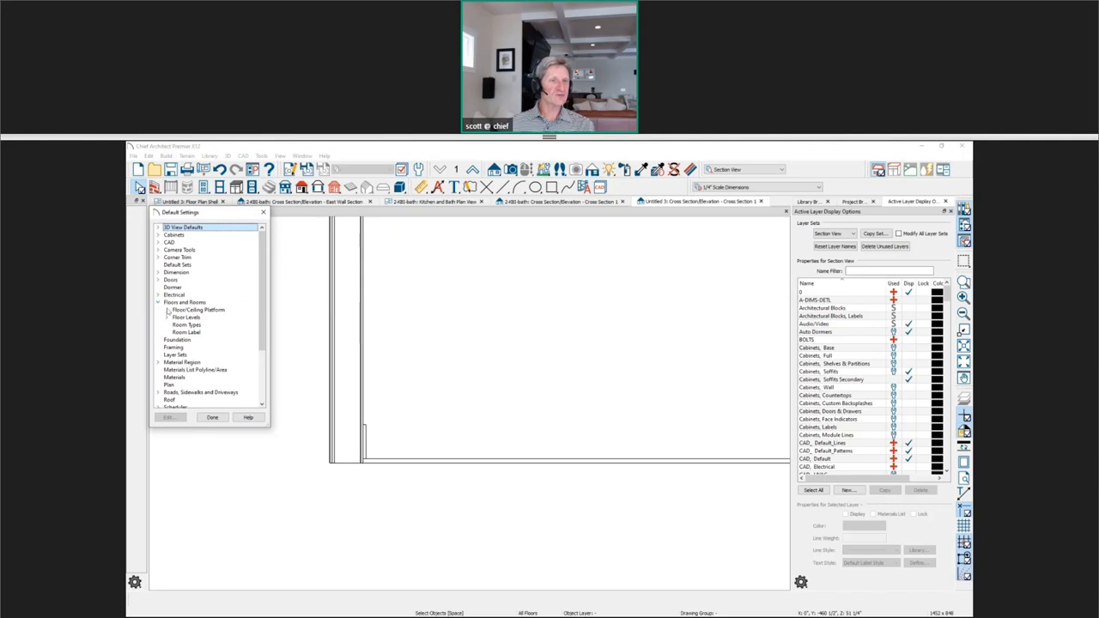
double_click(231, 312)
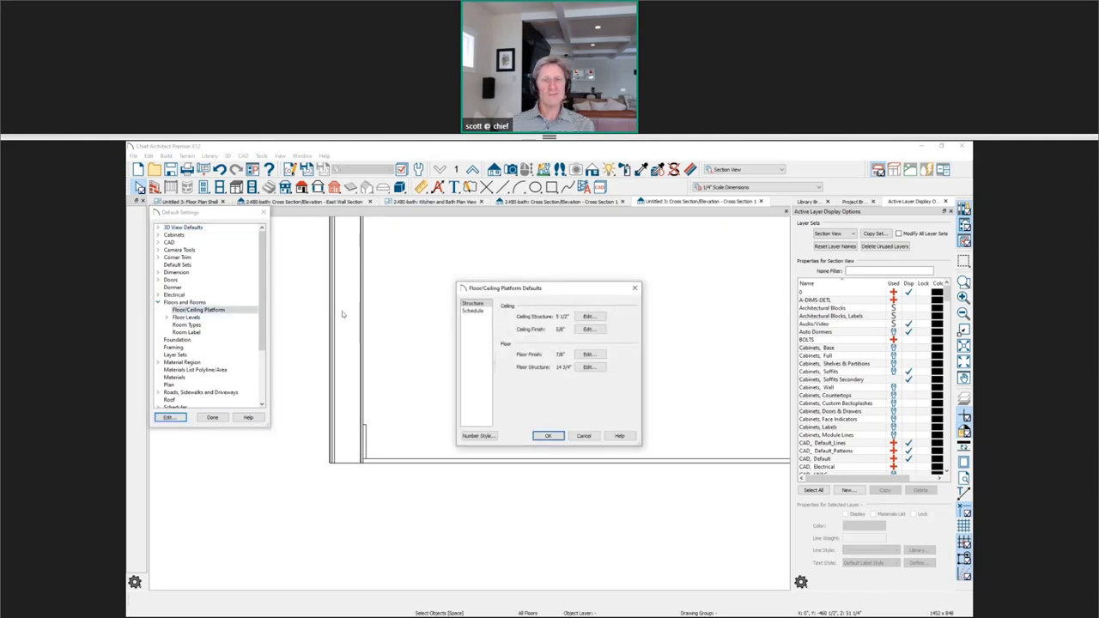
left_click(587, 367)
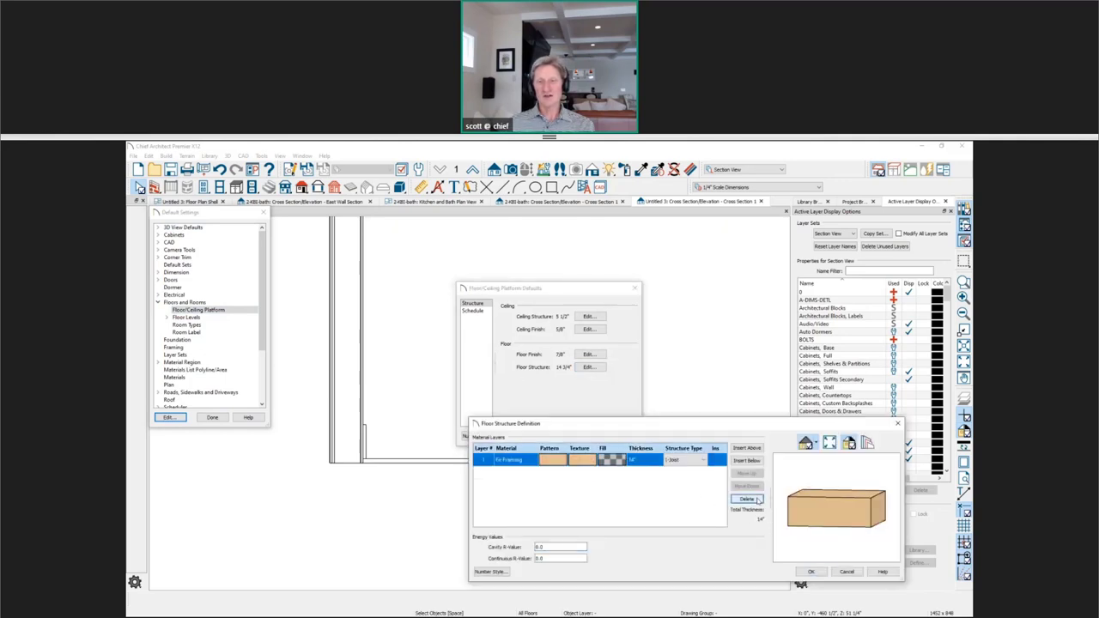
left_click(757, 499)
left_click(811, 572)
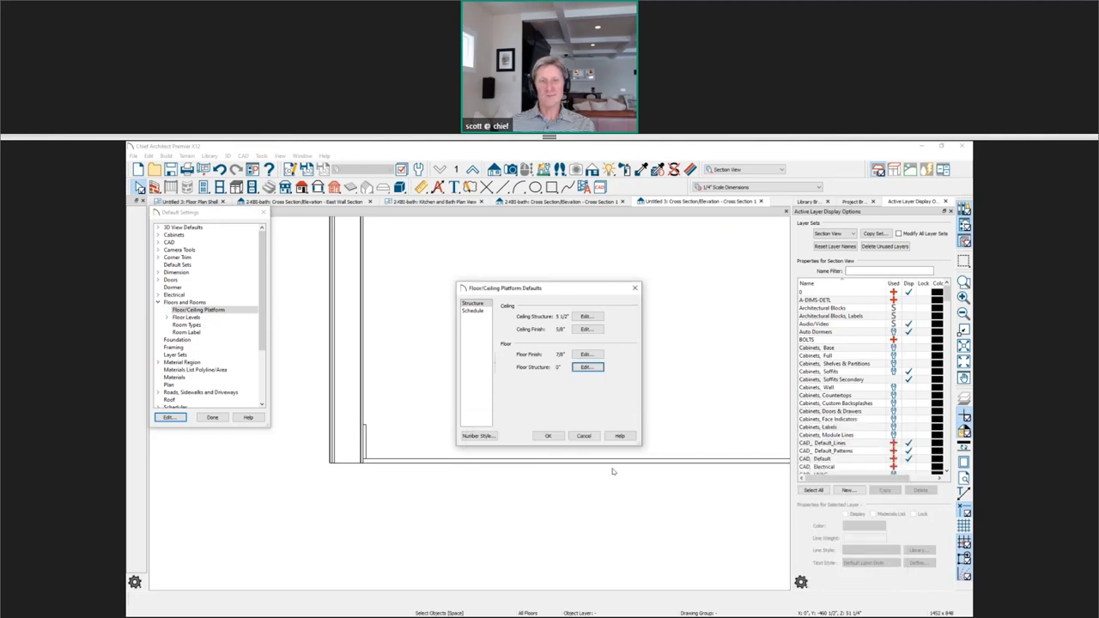
left_click(548, 436)
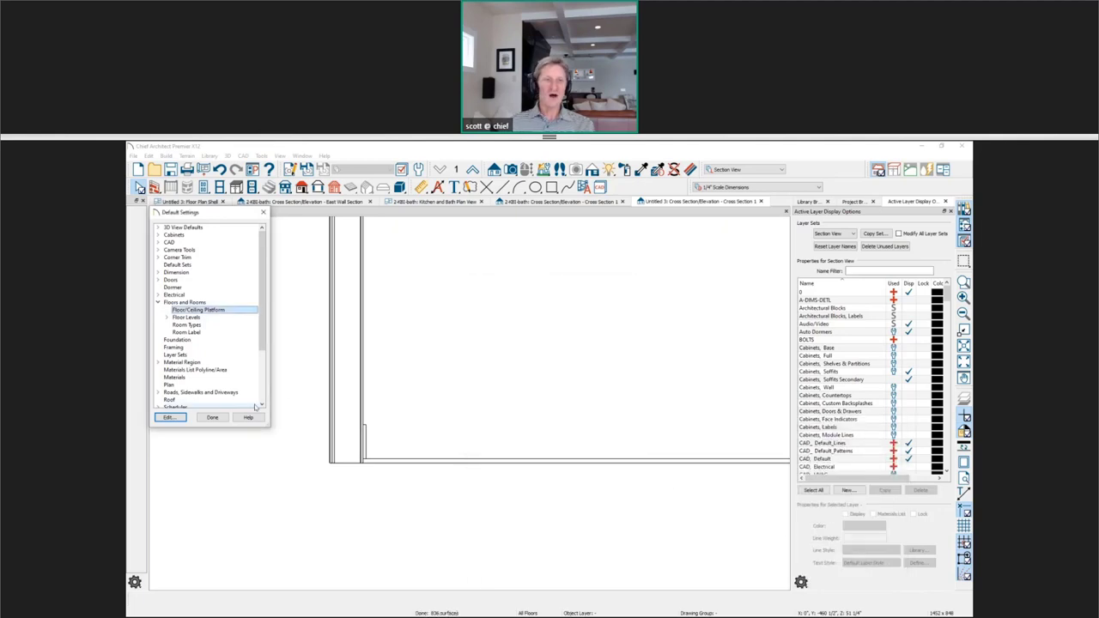
left_click(212, 418)
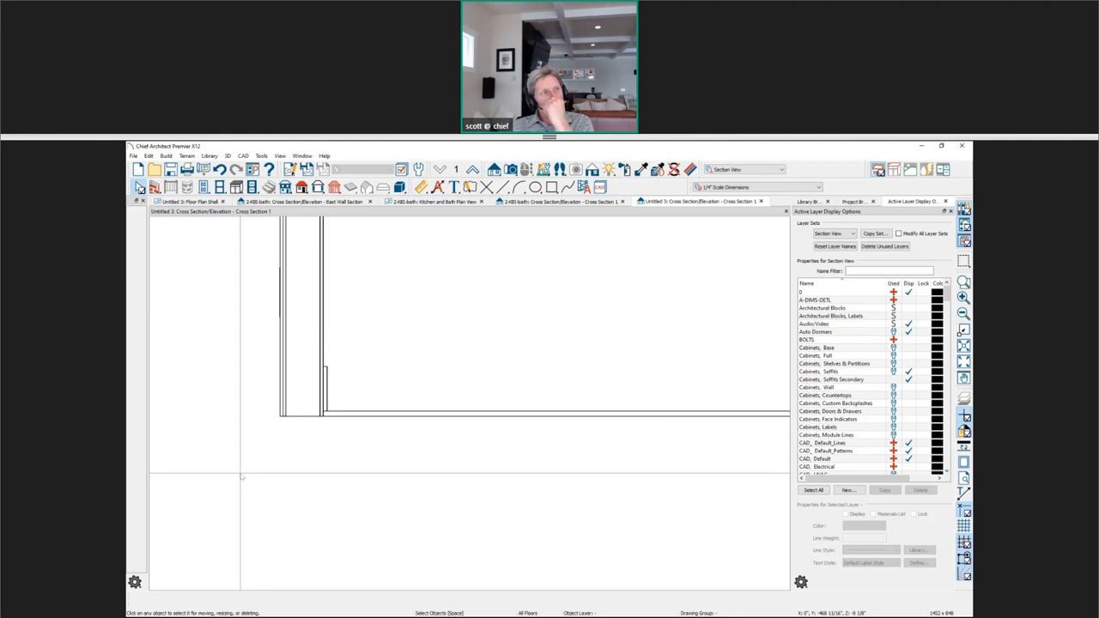
Review the bath plan's Cross Section 1 from the floor platform up to the roof, and close that view.
left_click(543, 202)
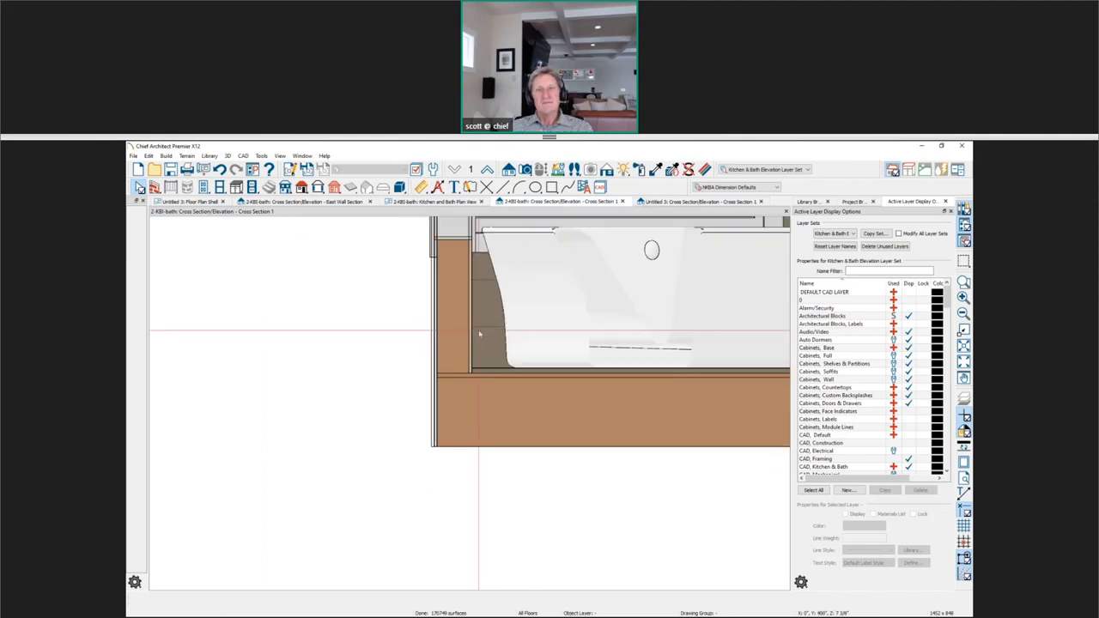
scroll(412, 395, "down", 3)
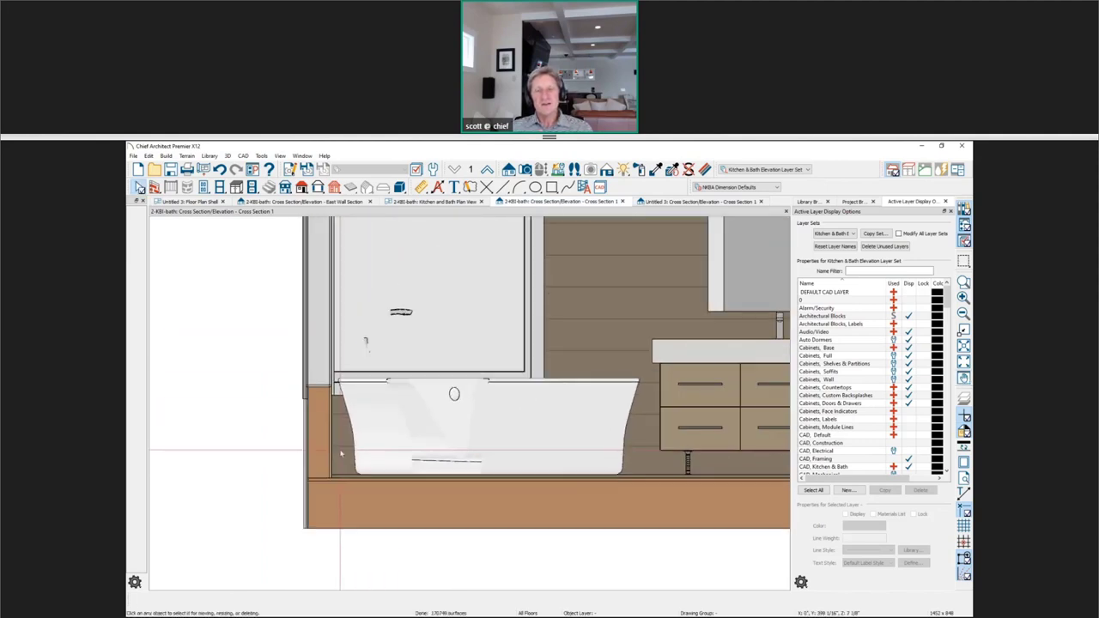
scroll(341, 453, "down", 2)
middle_click_drag(361, 354, 301, 543)
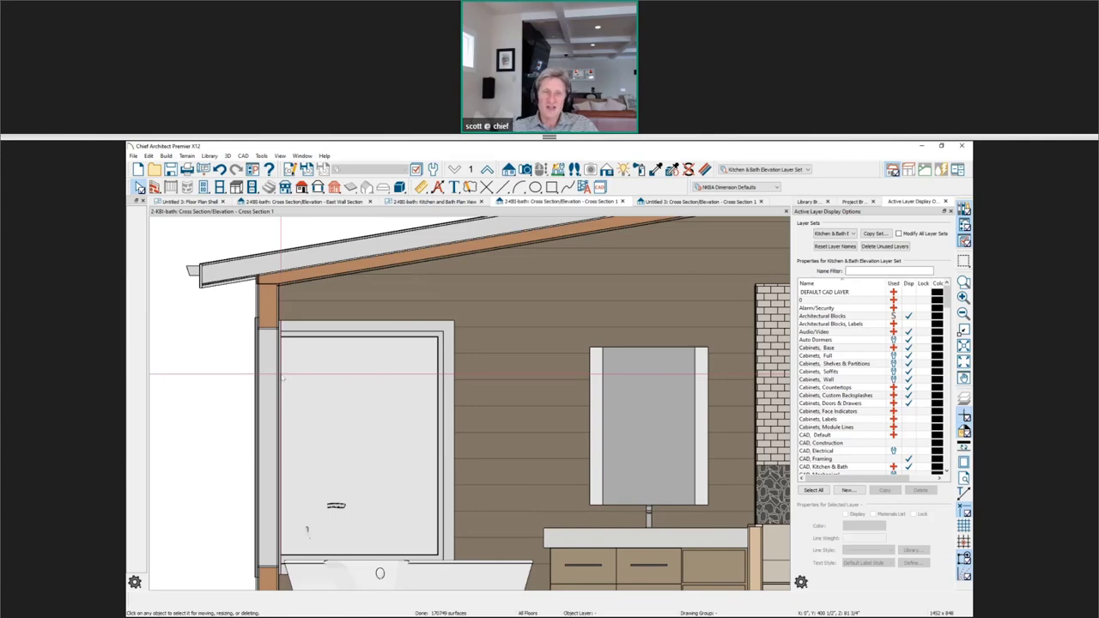
scroll(280, 376, "down", 4)
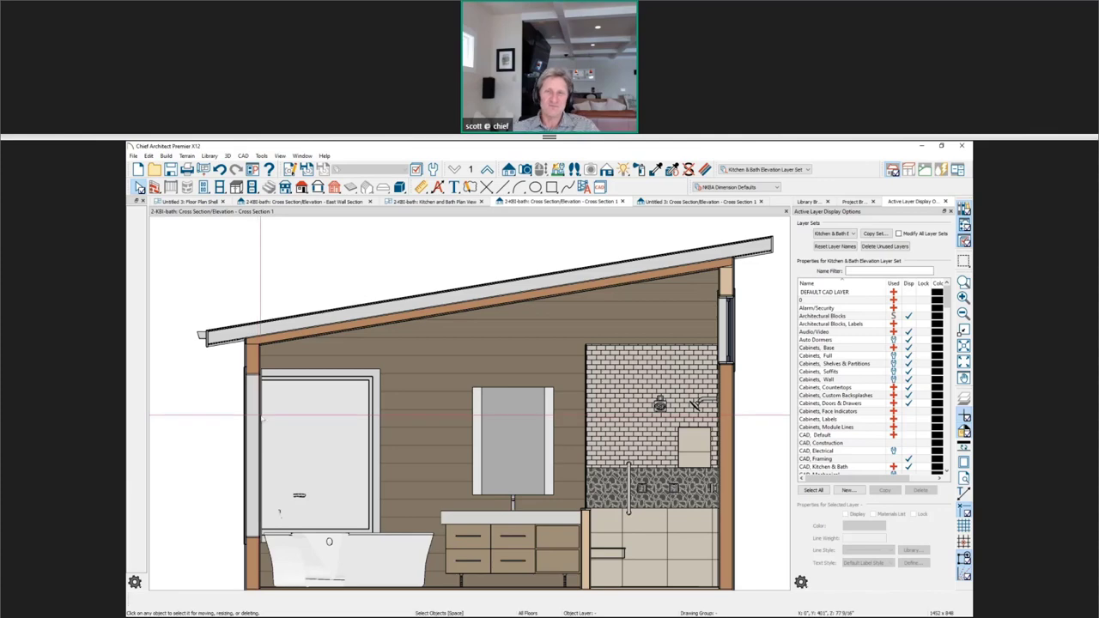
middle_click_drag(374, 427, 381, 390)
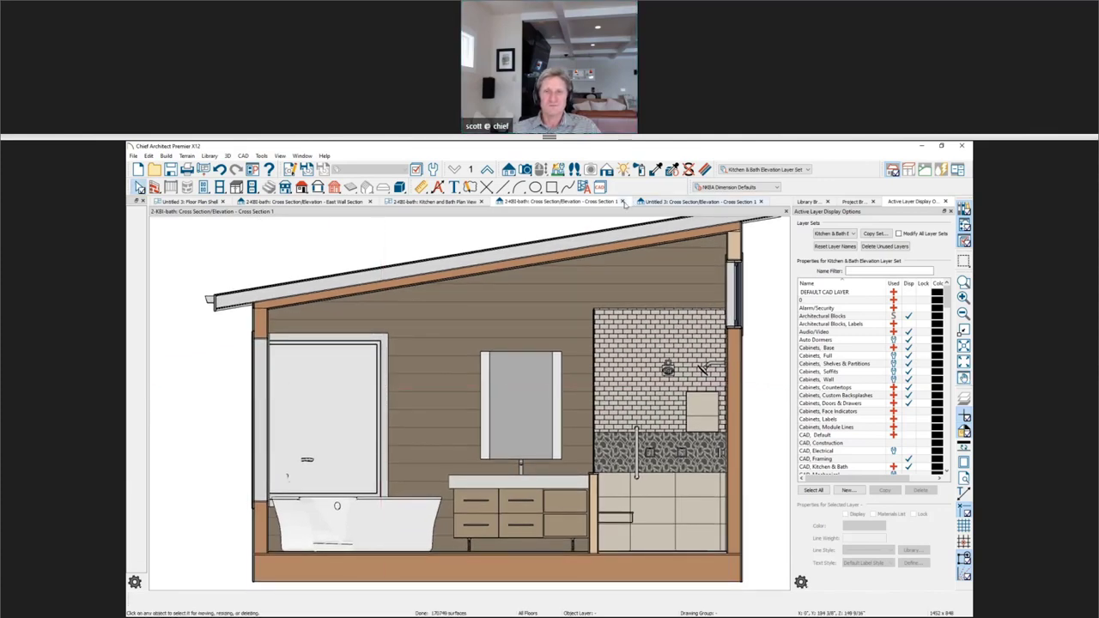
left_click(623, 202)
Compare the untitled plan's full cross section with the bath plan's East Wall Section at the floor line.
middle_click_drag(609, 329, 533, 467)
scroll(459, 524, "down", 2)
middle_click_drag(459, 524, 395, 526)
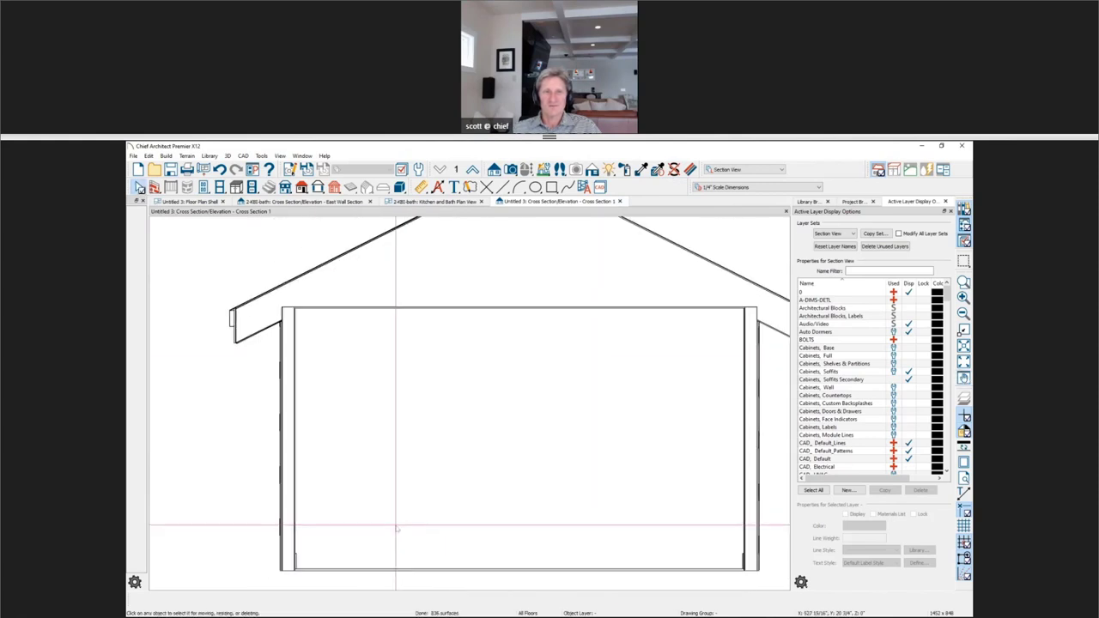
key("F6")
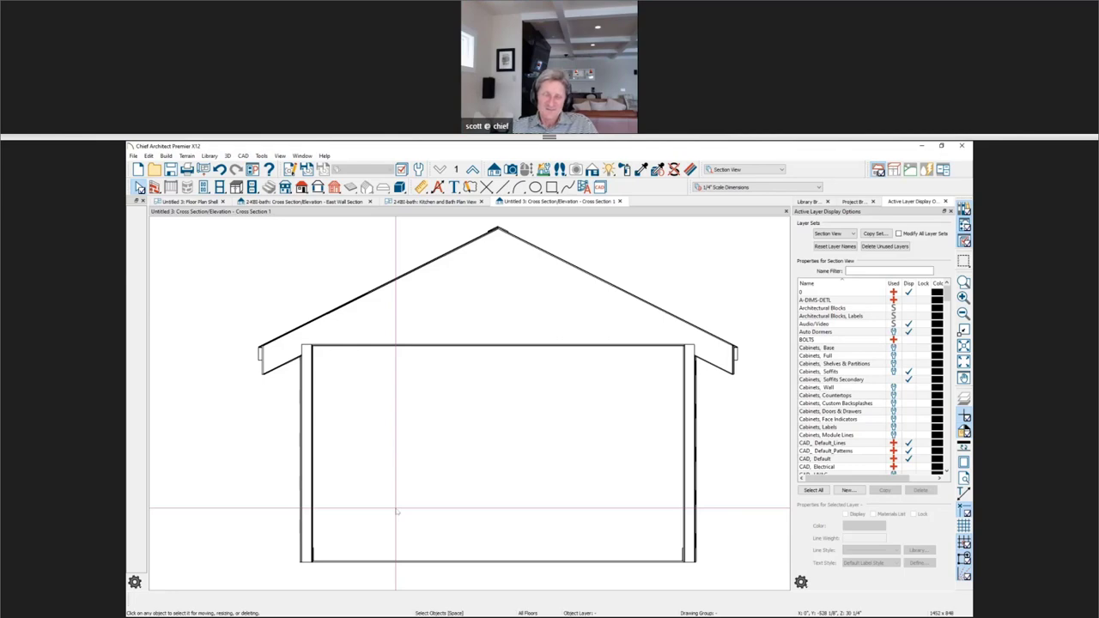
key("ctrl+Tab")
middle_click_drag(457, 460, 497, 595)
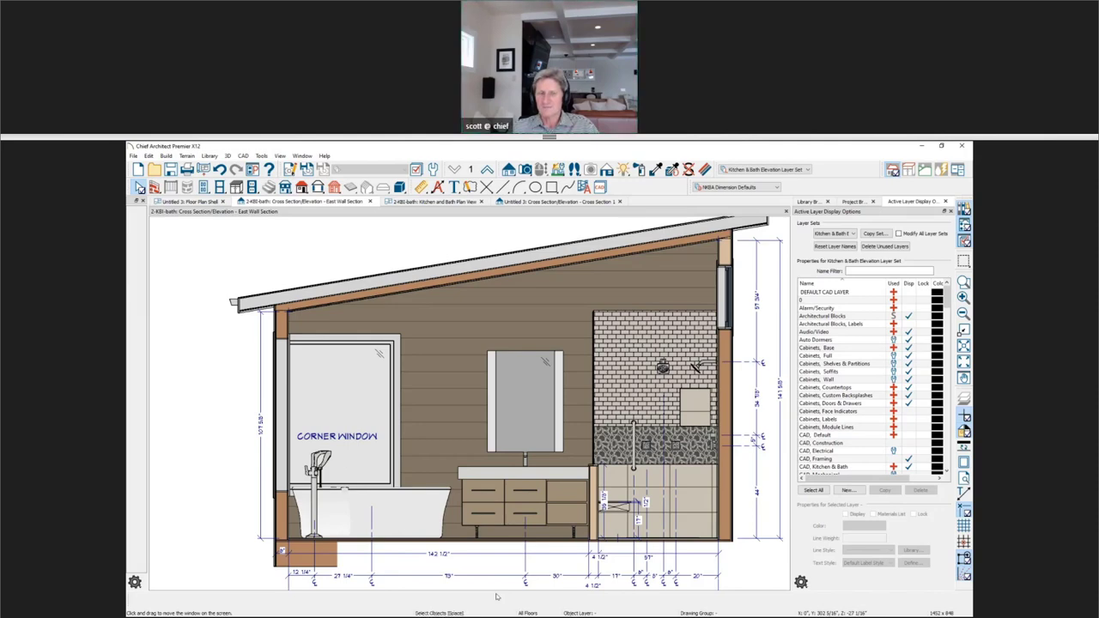
left_click(558, 201)
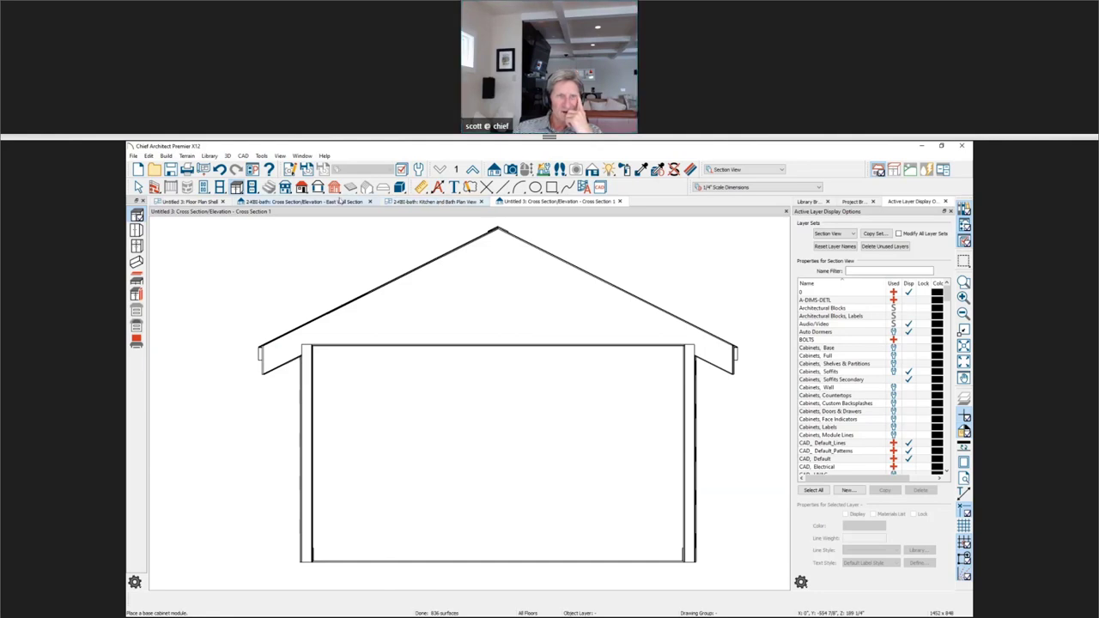
Place a base cabinet against the upper wall of the untitled plan's room and view its specification.
left_click(196, 203)
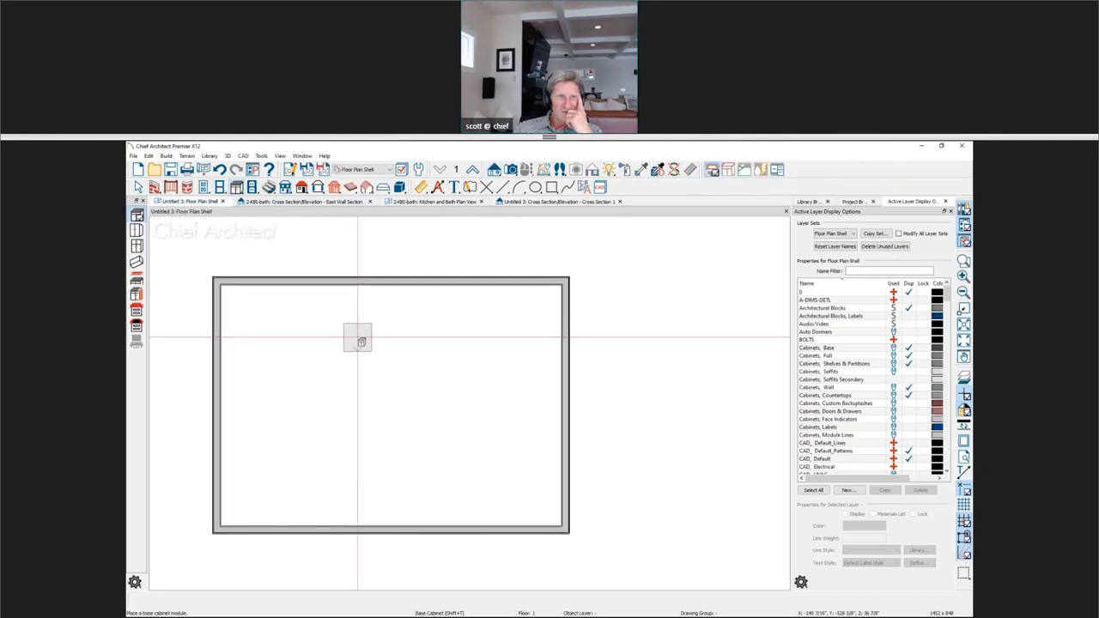
left_click(369, 298)
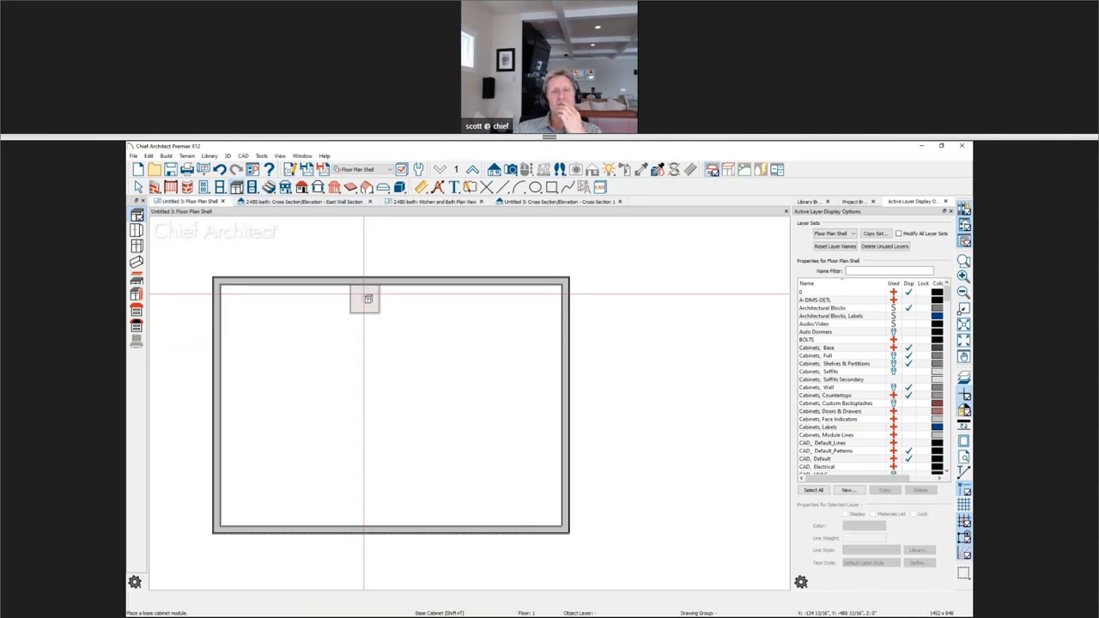
scroll(365, 293, "up", 1)
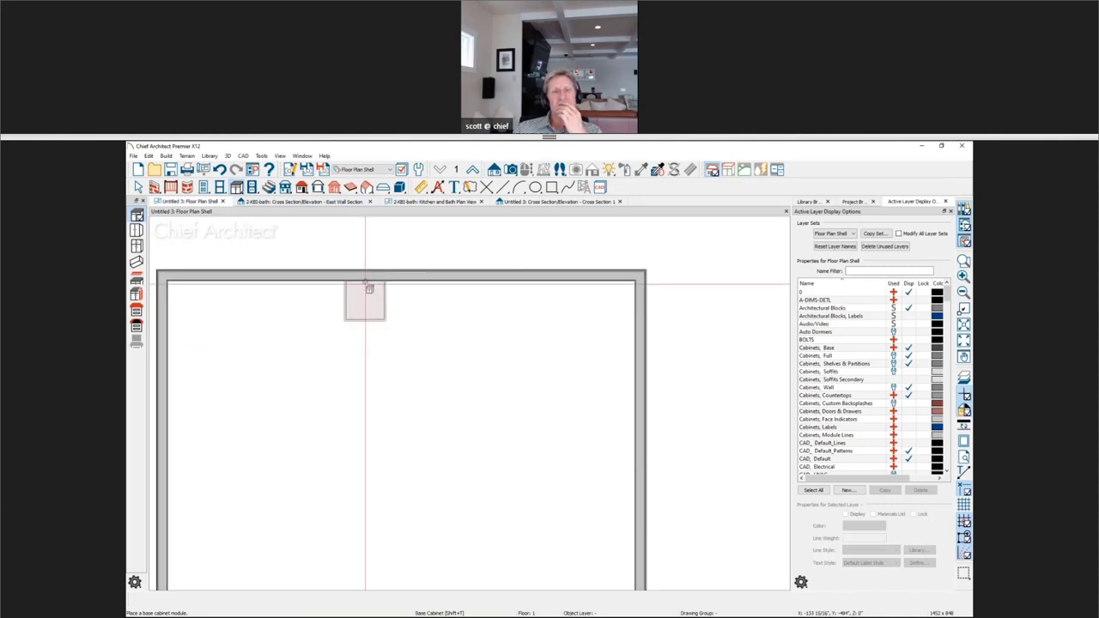
key("space")
left_click(367, 306)
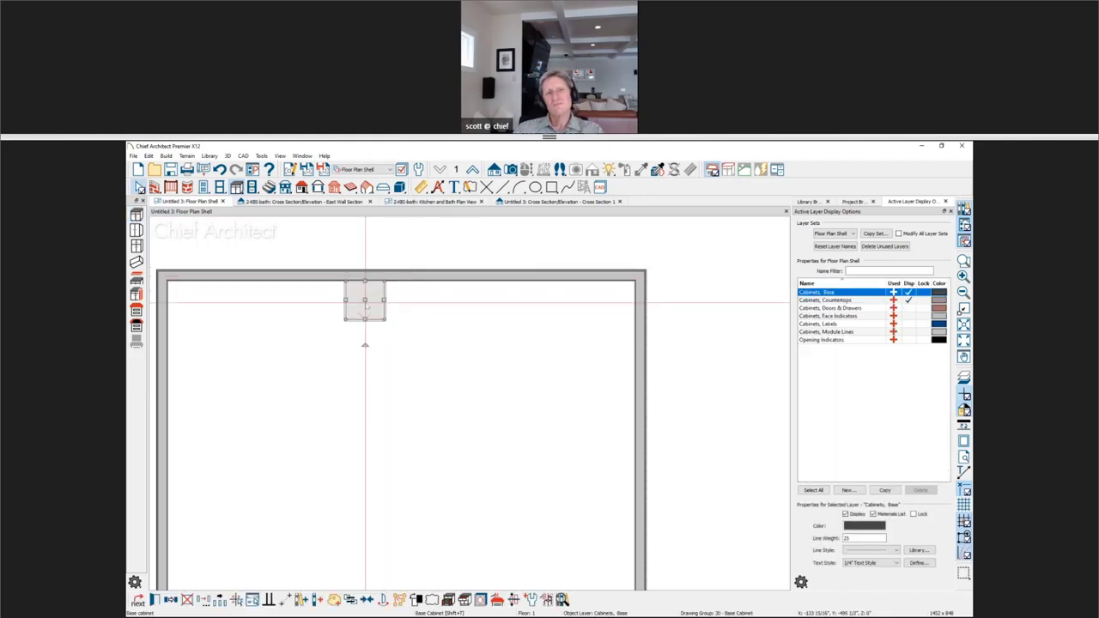
double_click(367, 305)
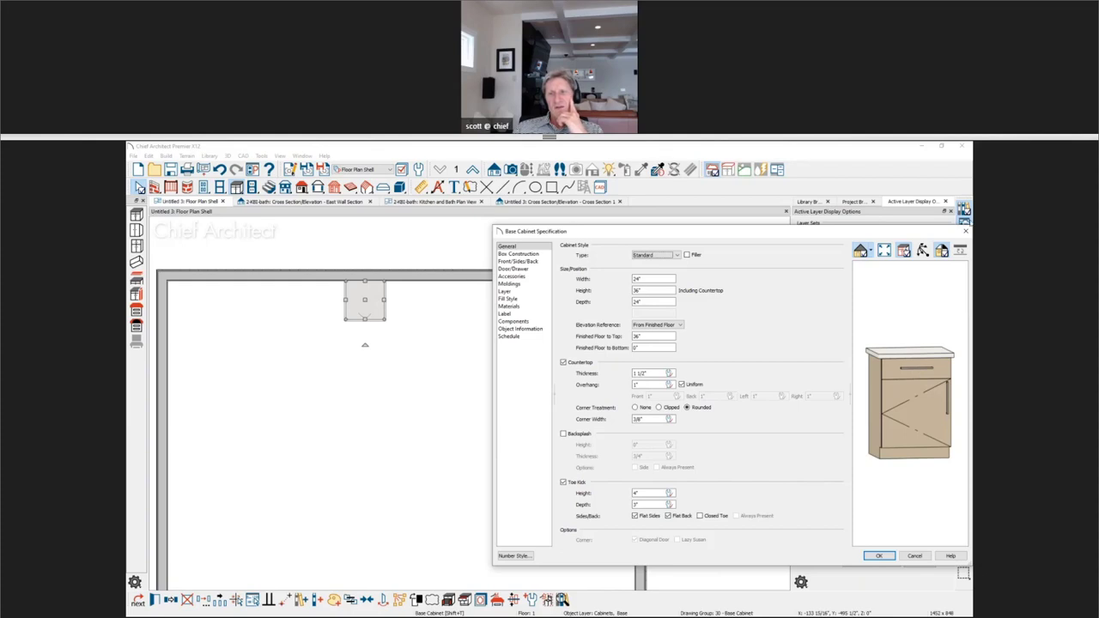
left_click(965, 230)
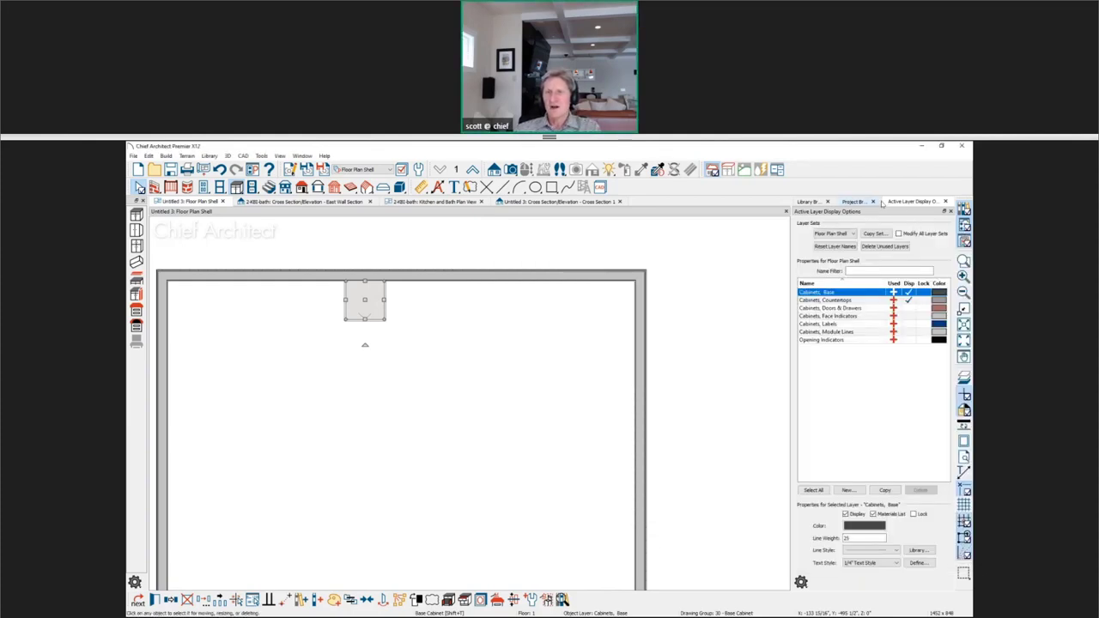
Find the European drawer front under Cabinet Doors, Drawers, & Panels in the Architectural core catalog and select it.
left_click(810, 201)
scroll(876, 317, "down", 3)
left_click_drag(949, 349, 950, 257)
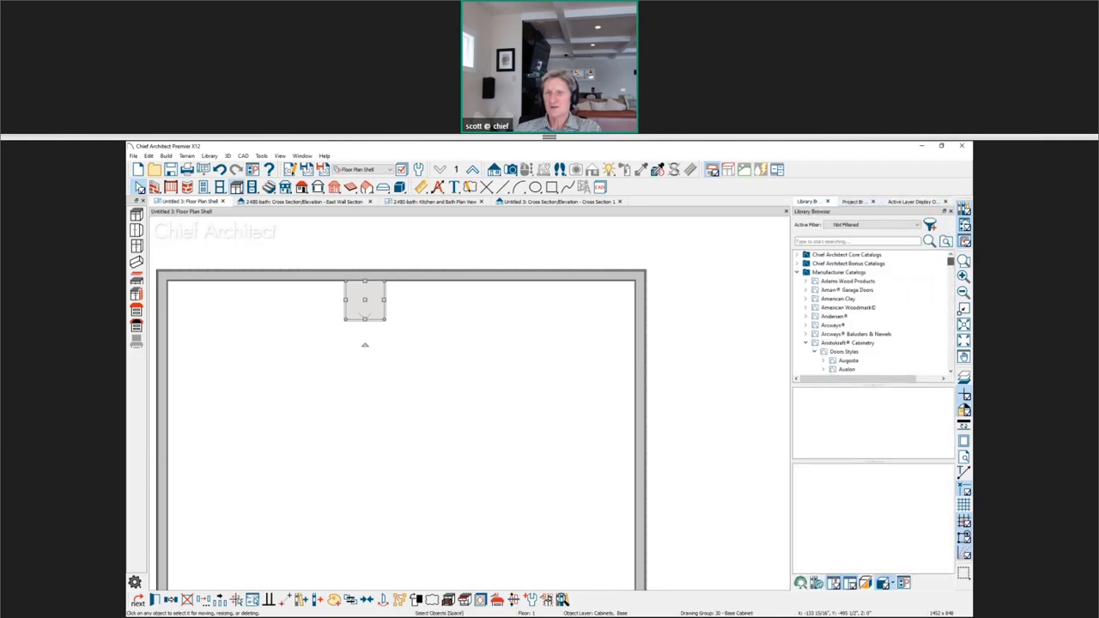
left_click(797, 273)
left_click(796, 255)
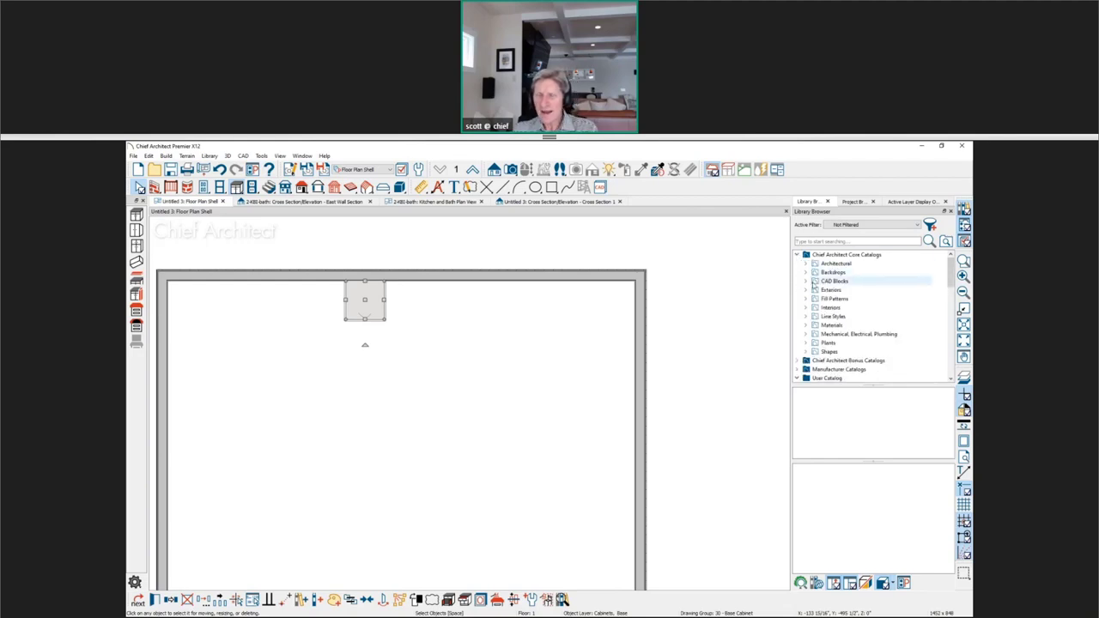
left_click(807, 264)
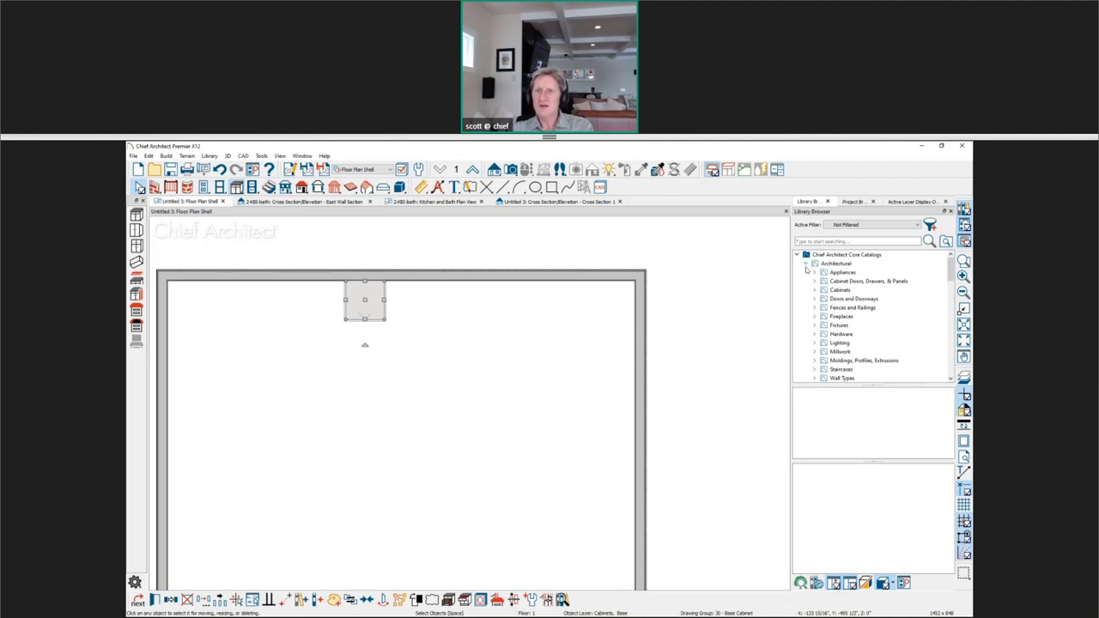
left_click(867, 281)
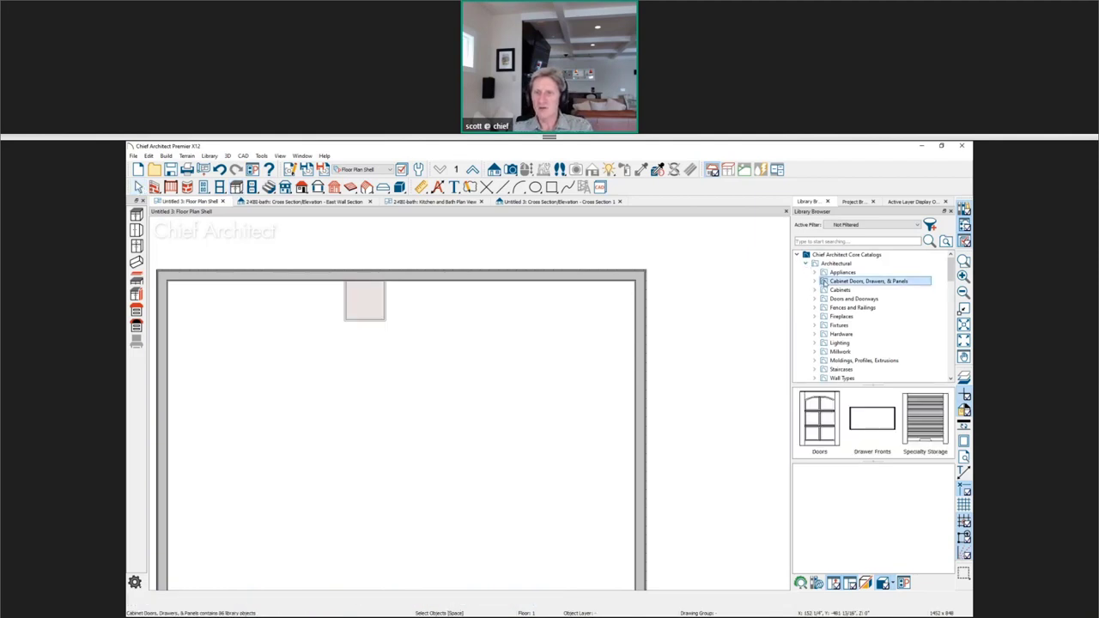
double_click(876, 435)
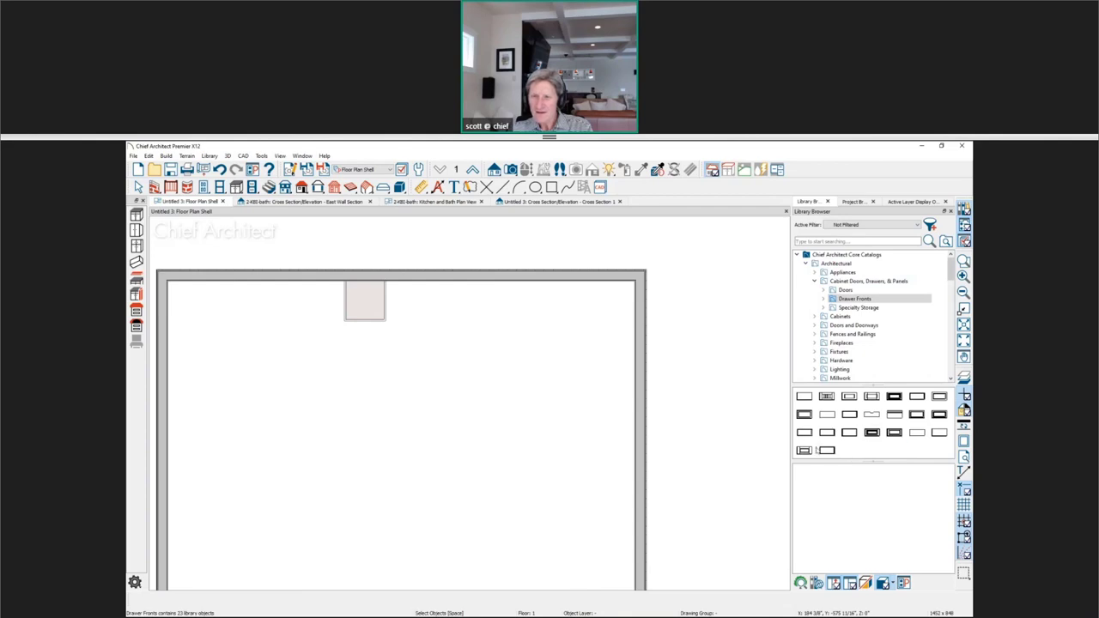
left_click(824, 299)
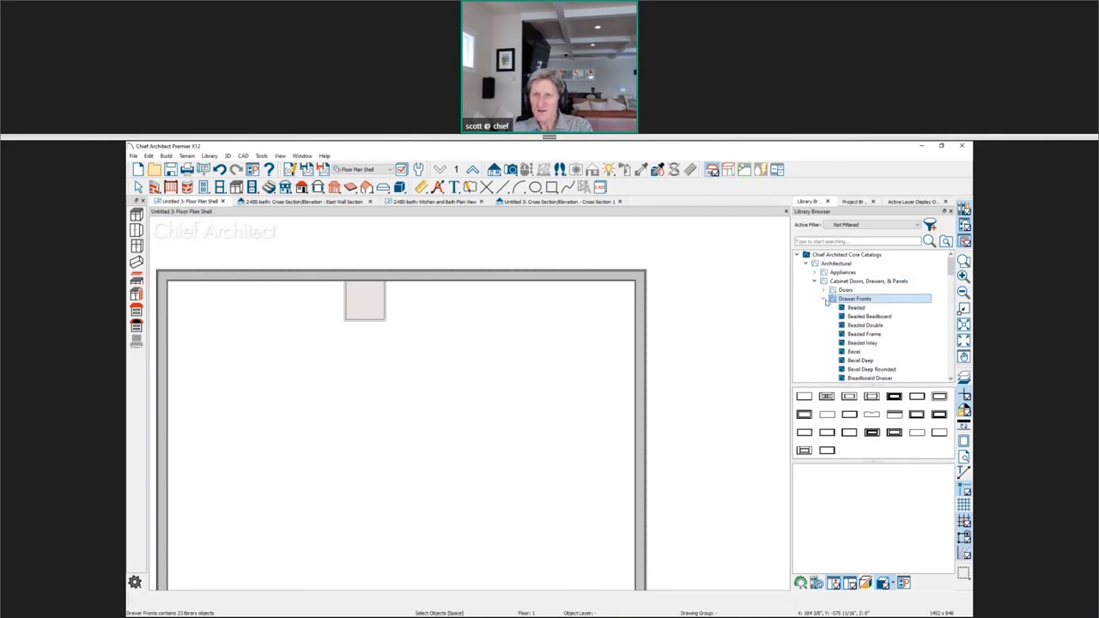
scroll(905, 343, "down", 1)
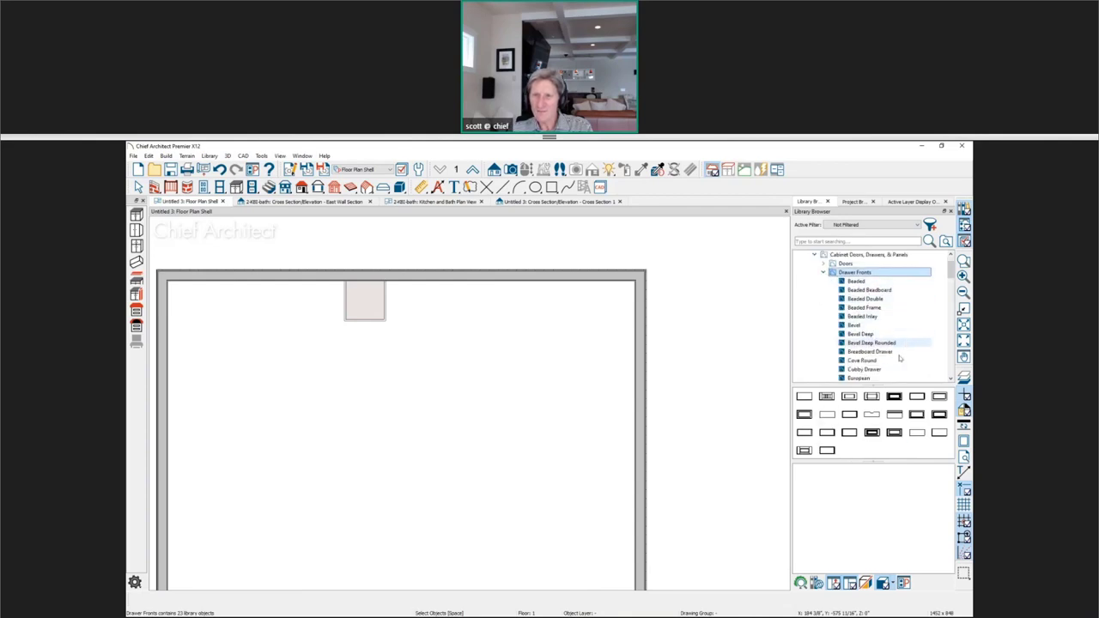
left_click(860, 378)
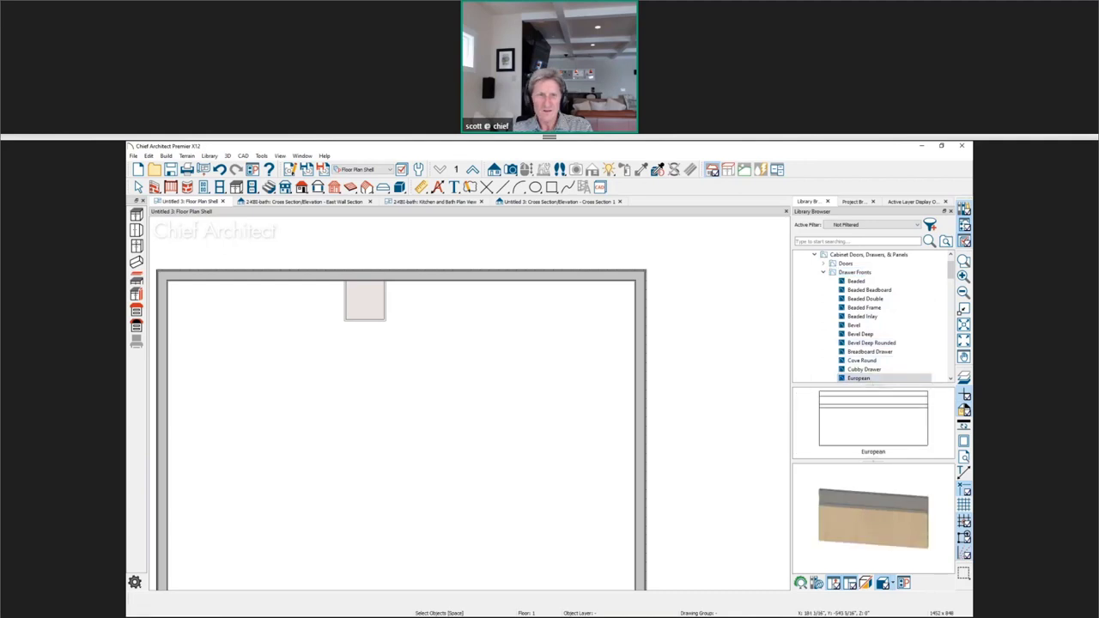
Open a full camera view of the base cabinet and apply the European drawer front to its drawer.
scroll(368, 291, "up", 2)
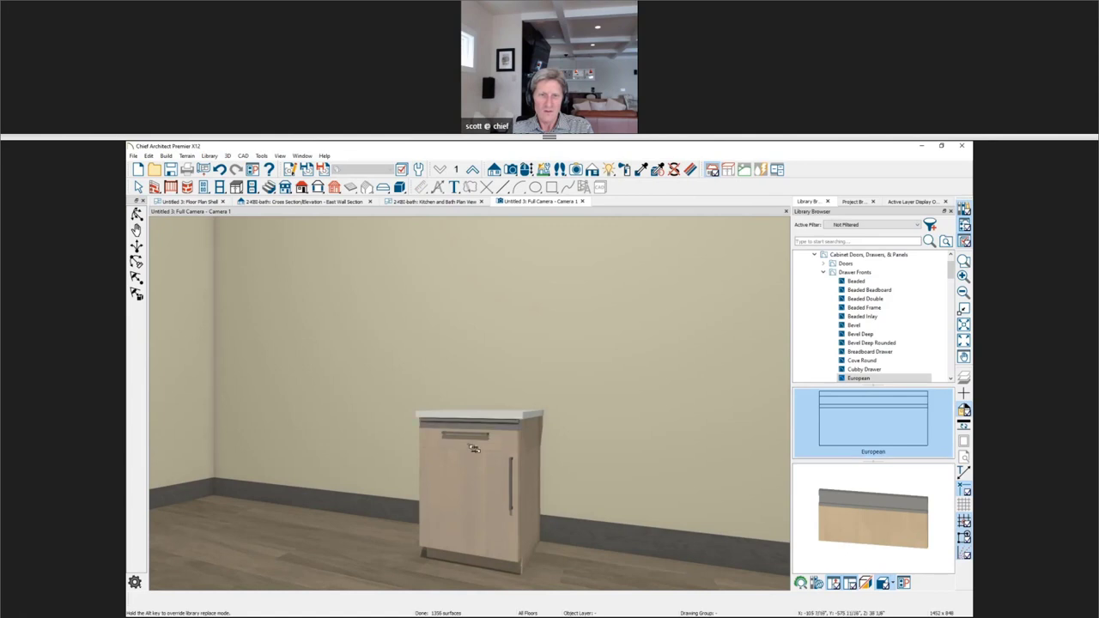
scroll(498, 453, "up", 5)
middle_click_drag(520, 458, 301, 466)
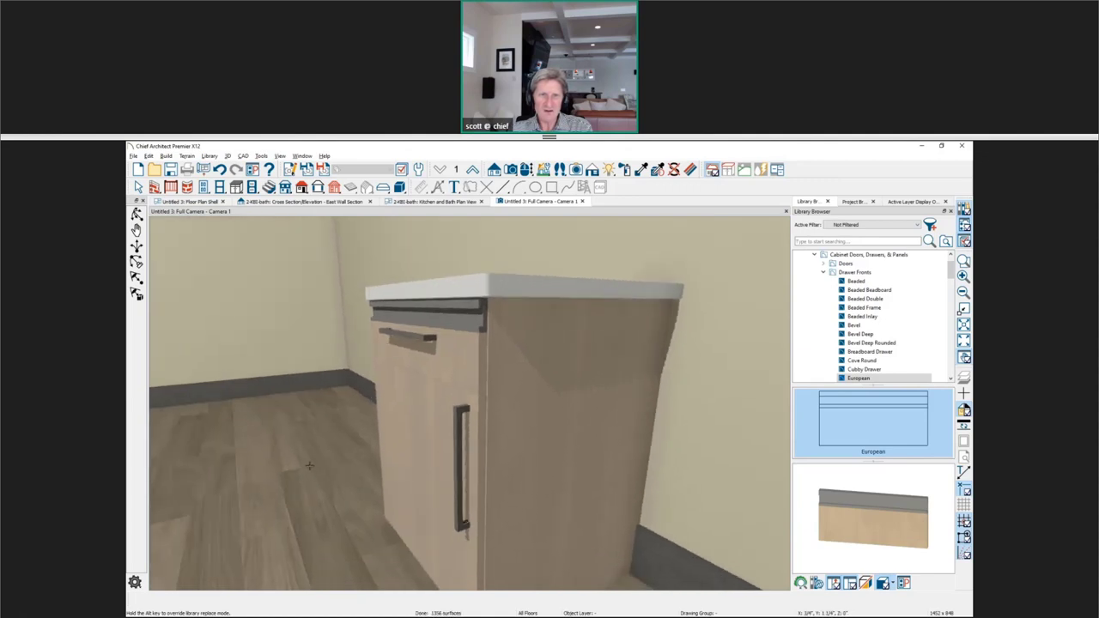
Set both the door handle style and the drawer handle style of the base cabinet to None.
key("Escape")
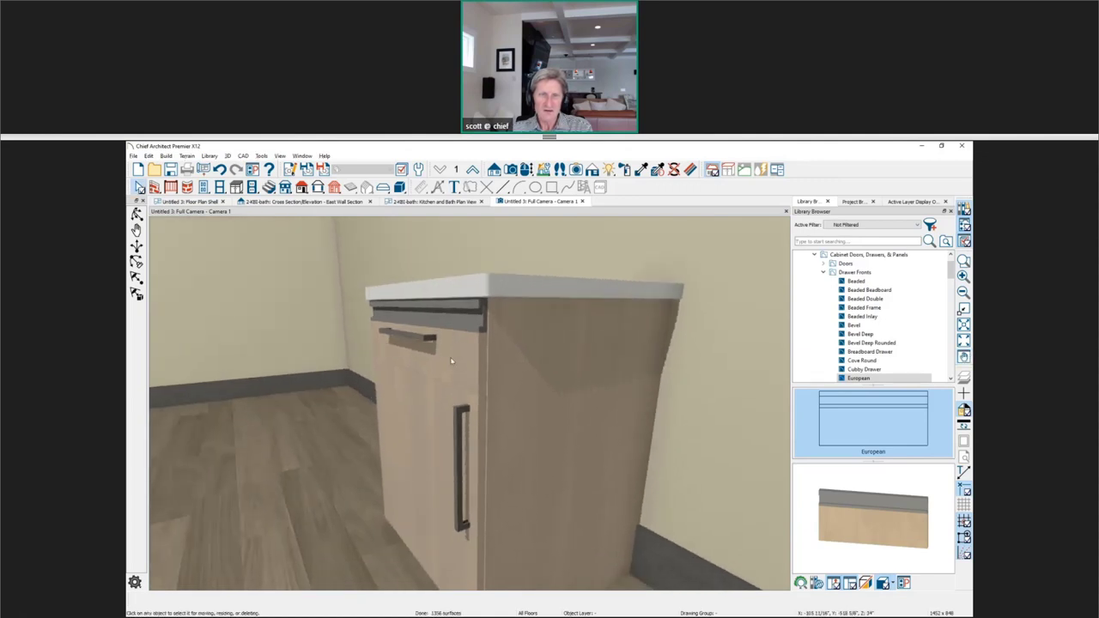
left_click(451, 361)
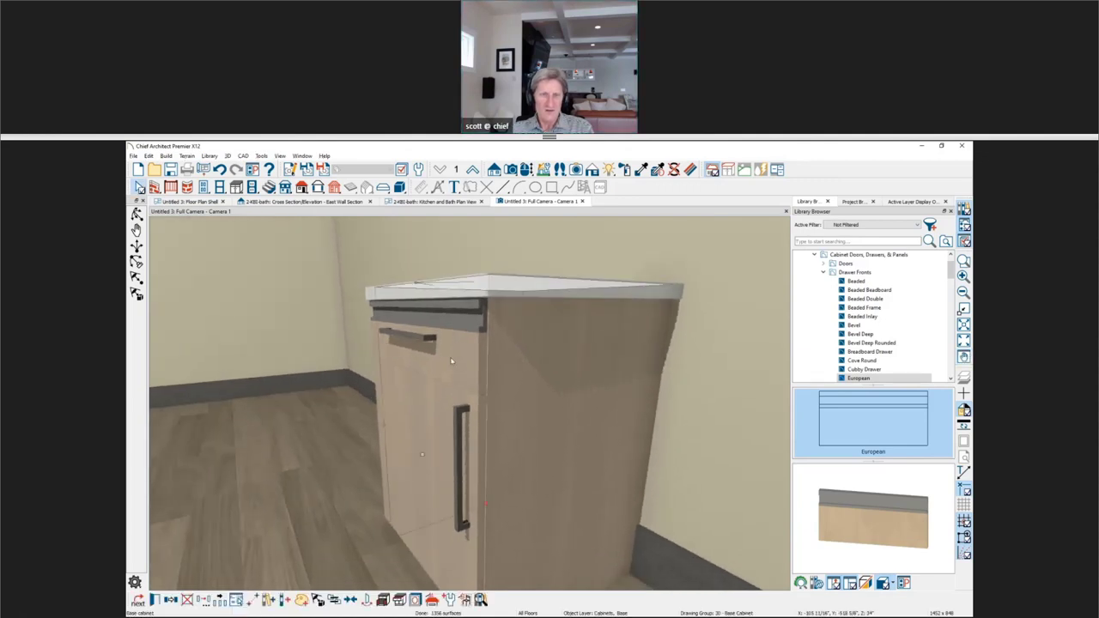
double_click(450, 361)
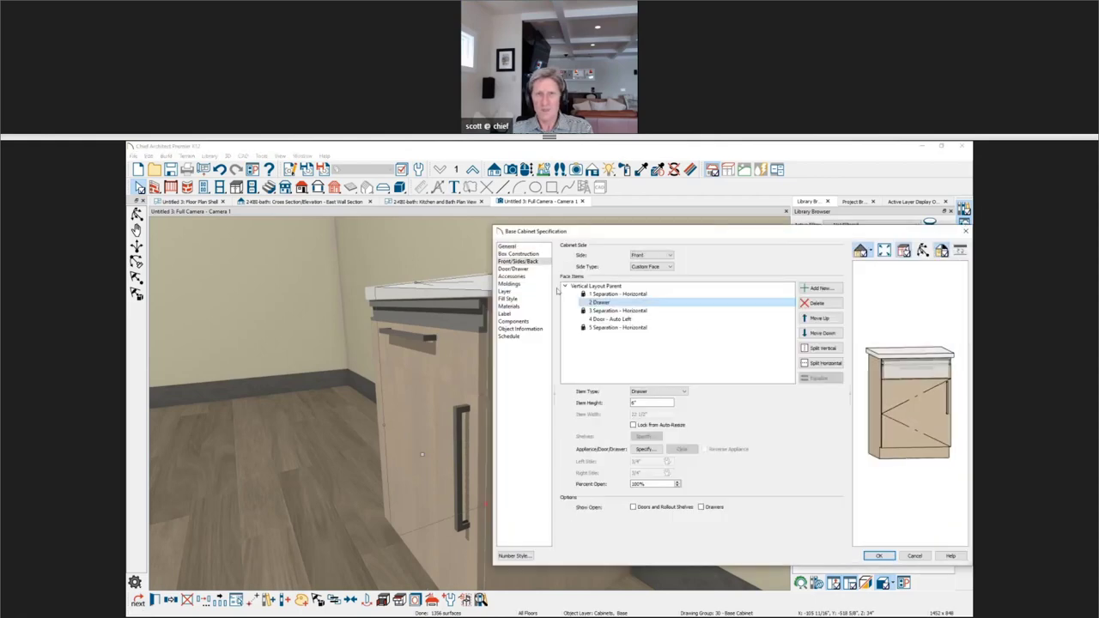
left_click(530, 269)
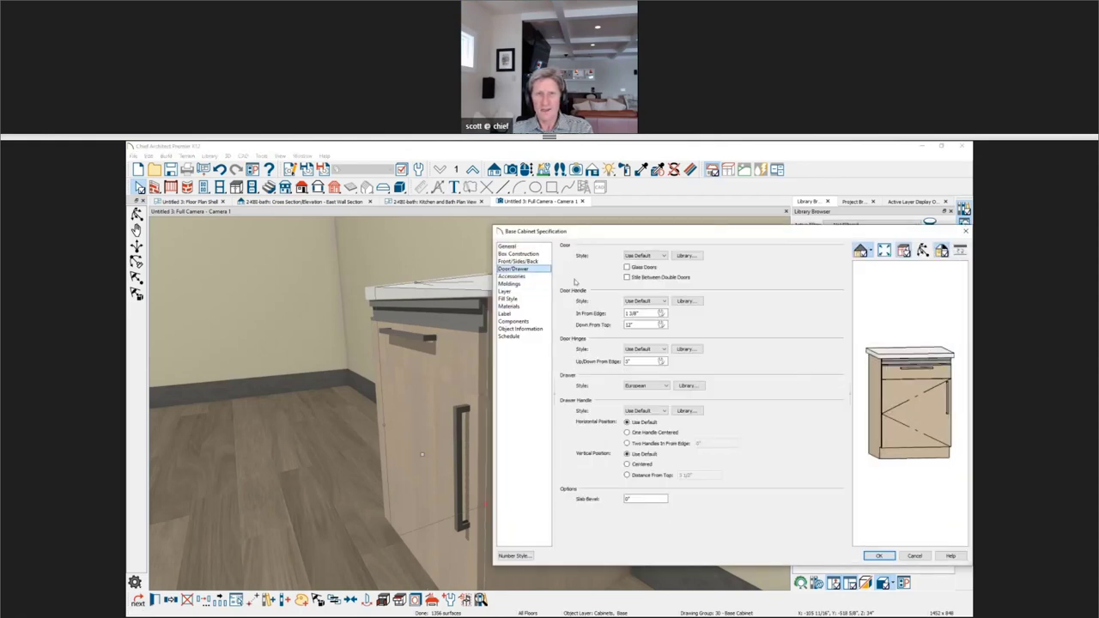
left_click(664, 302)
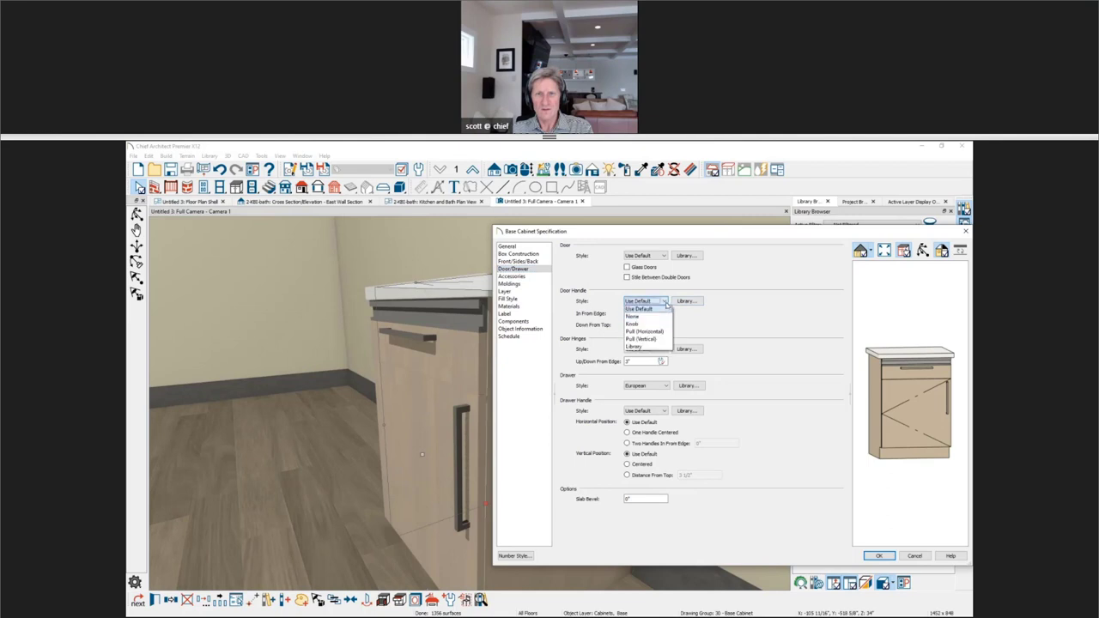
left_click(635, 316)
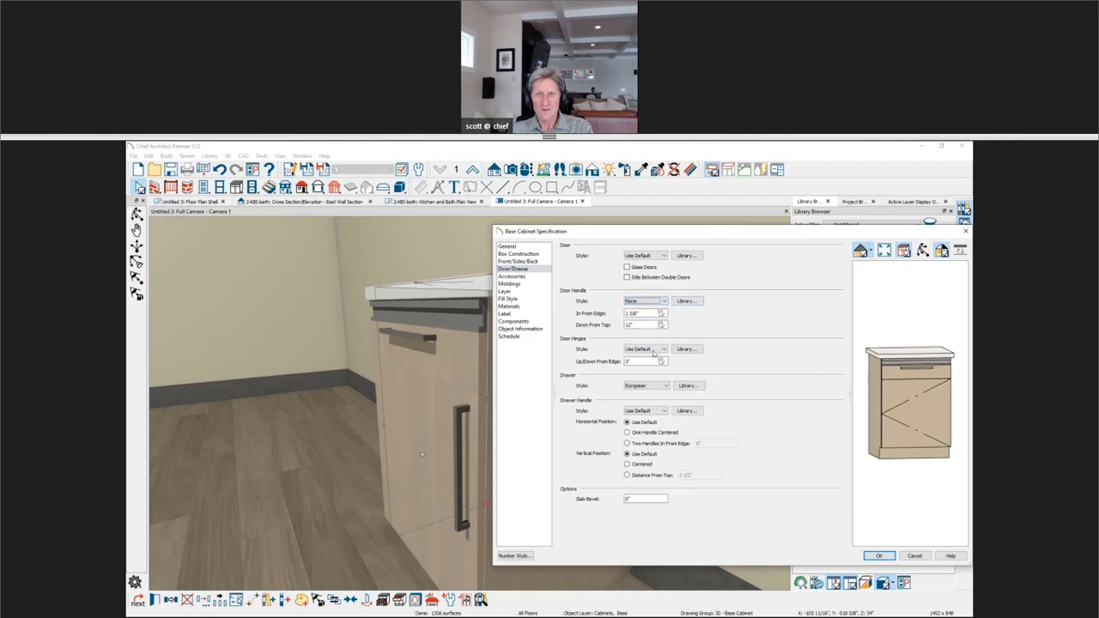
left_click(664, 385)
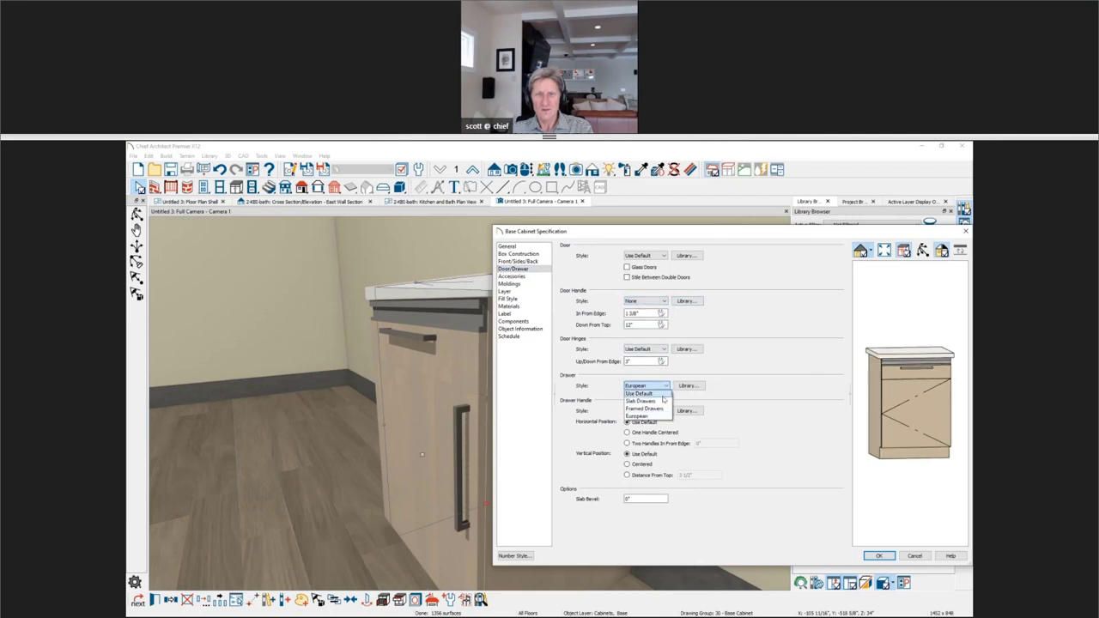
left_click(734, 370)
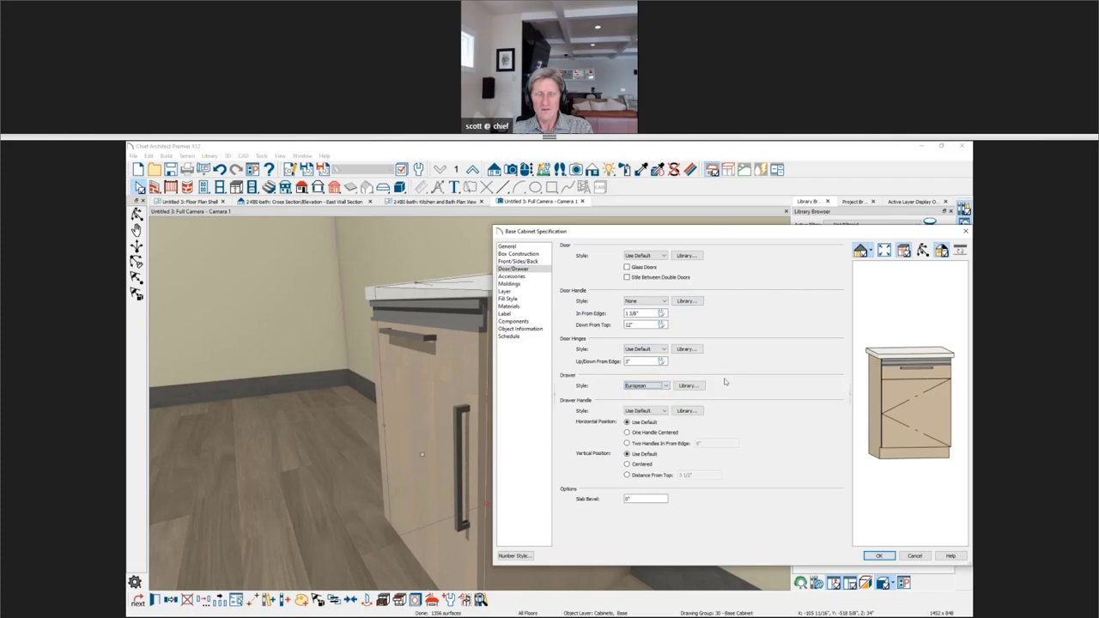
left_click(645, 410)
left_click(640, 421)
left_click(880, 557)
Search the library for "reverse" and apply the Reverse Bevel Drawer front to the base cabinet's drawer.
left_click(858, 241)
type("revERSE")
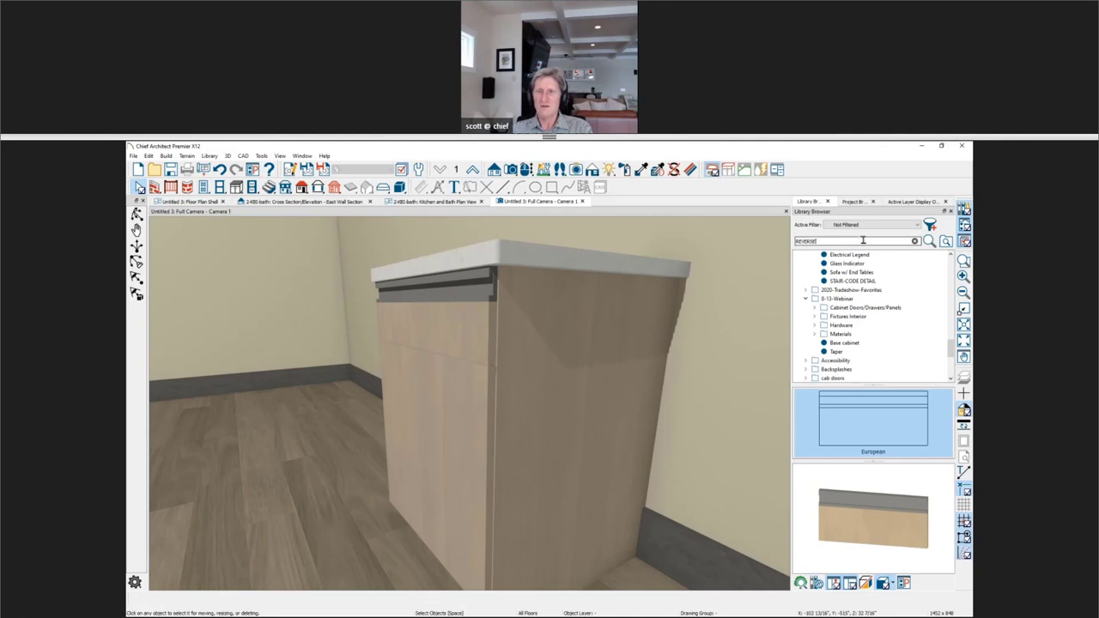
key("Return")
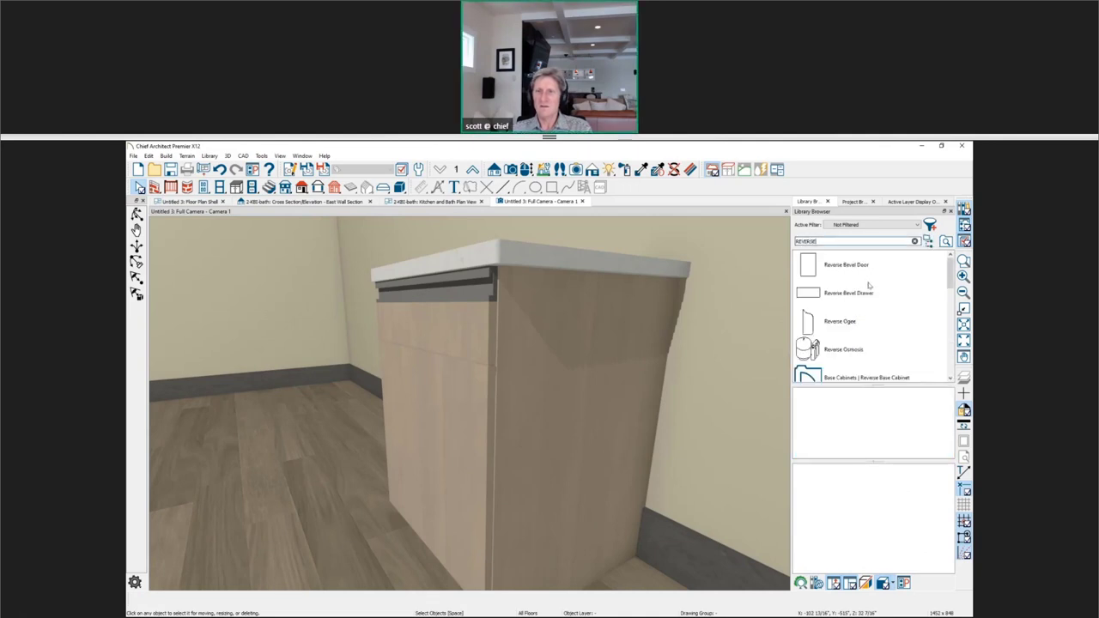
left_click(867, 293)
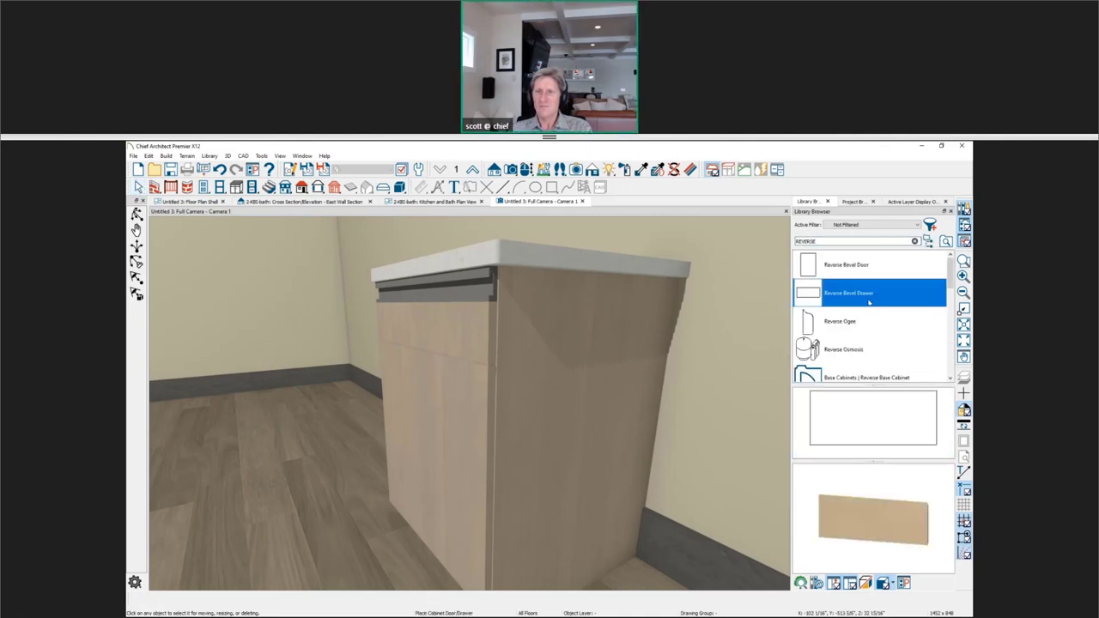
left_click(474, 331)
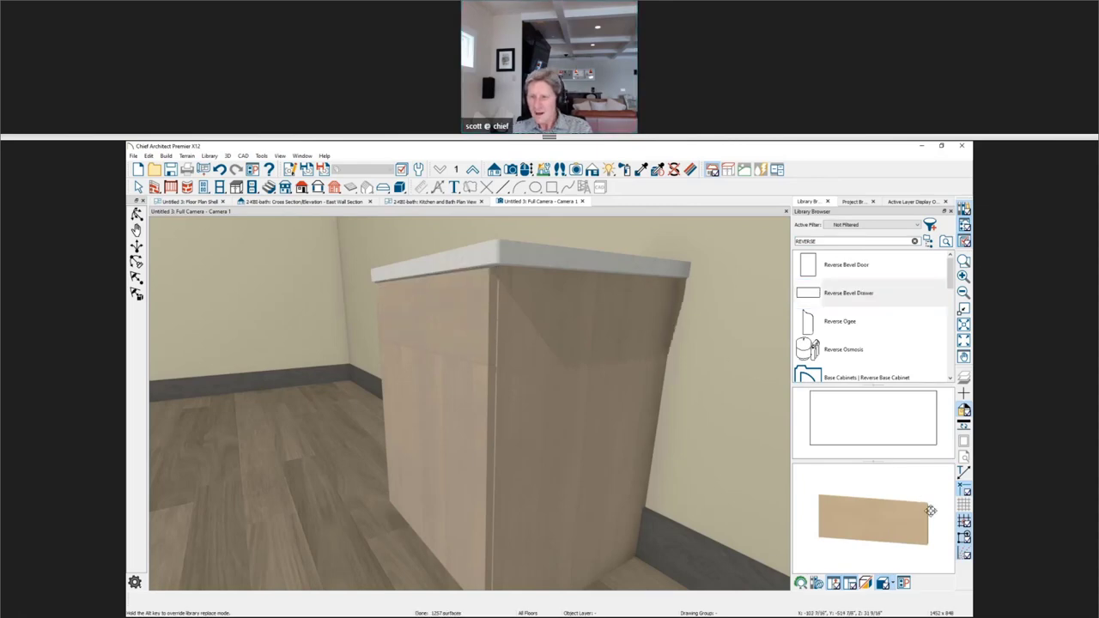
Change the cabinet front's topmost horizontal separation to a Blank Area with an item height of 1".
double_click(499, 348)
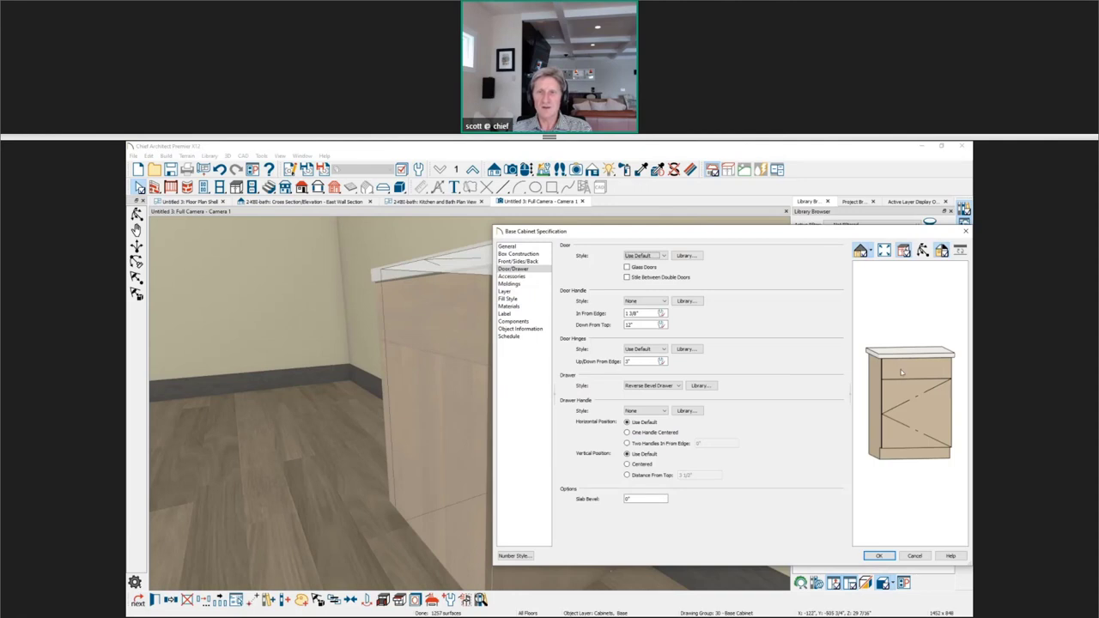
left_click(518, 261)
left_click(618, 293)
left_click(657, 392)
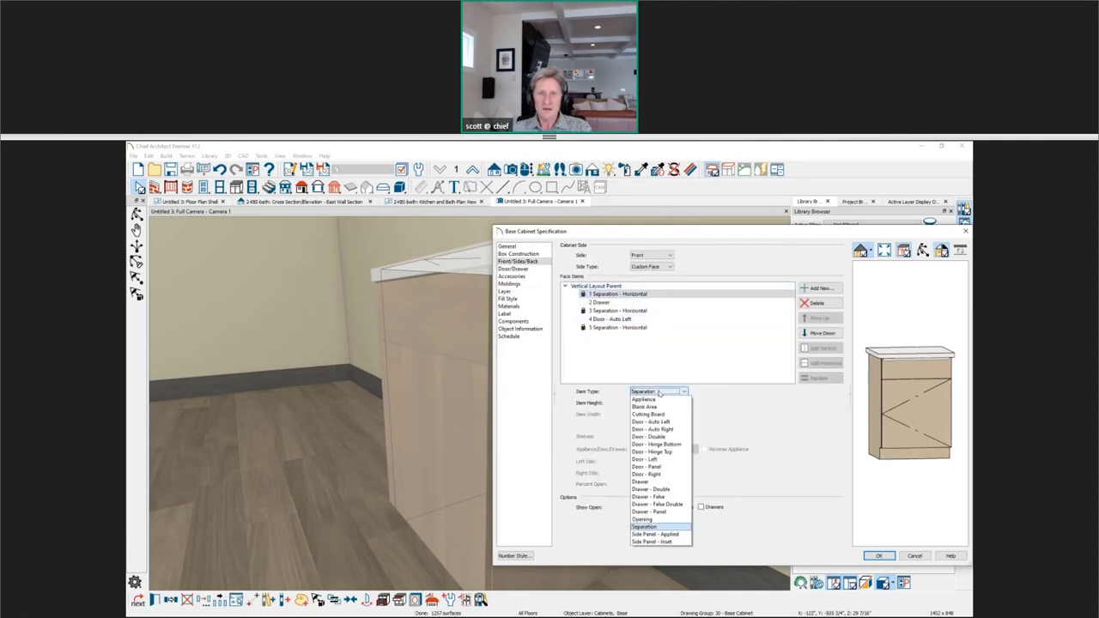
left_click(646, 398)
type("1")
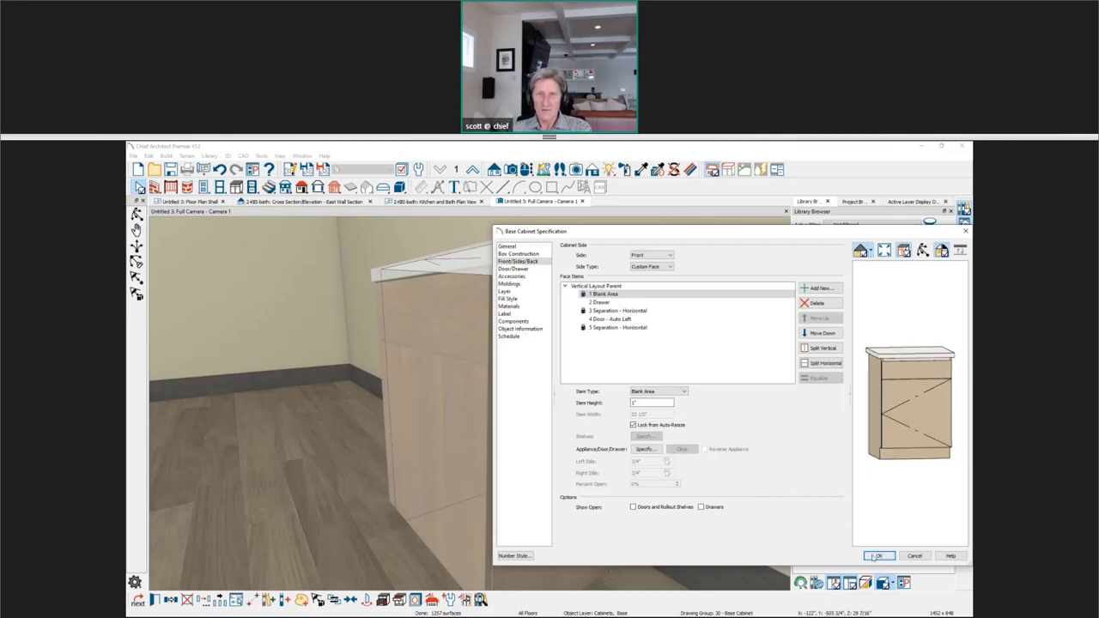
left_click(876, 556)
Switch the camera view to a rendering technique with line edges and inspect the reverse bevel at the drawer front's corner.
scroll(539, 418, "up", 3)
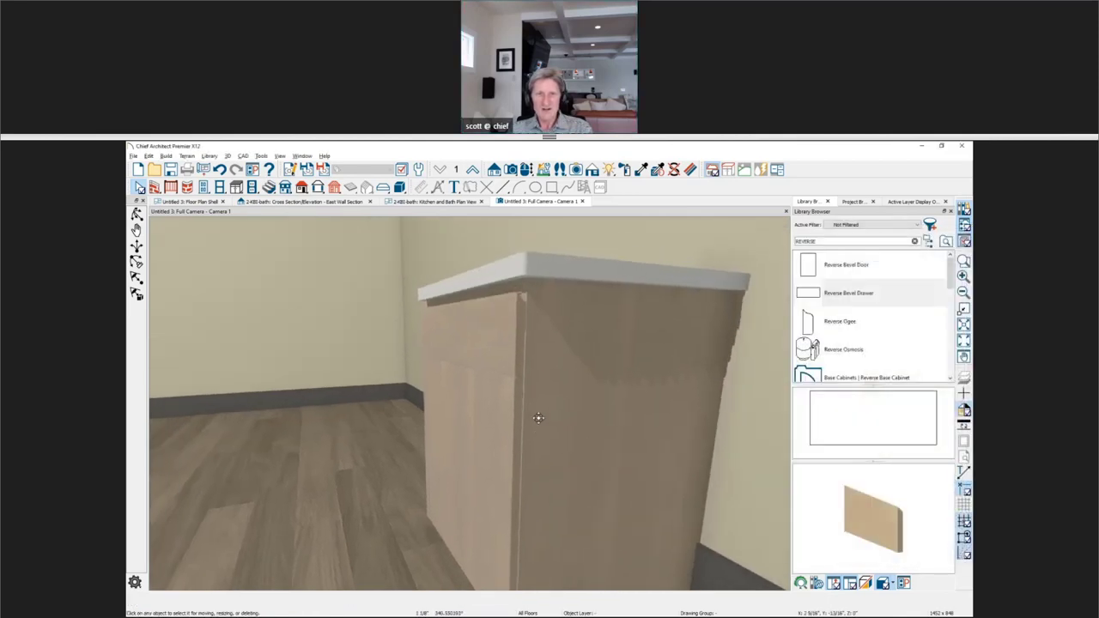
scroll(540, 326, "up", 2)
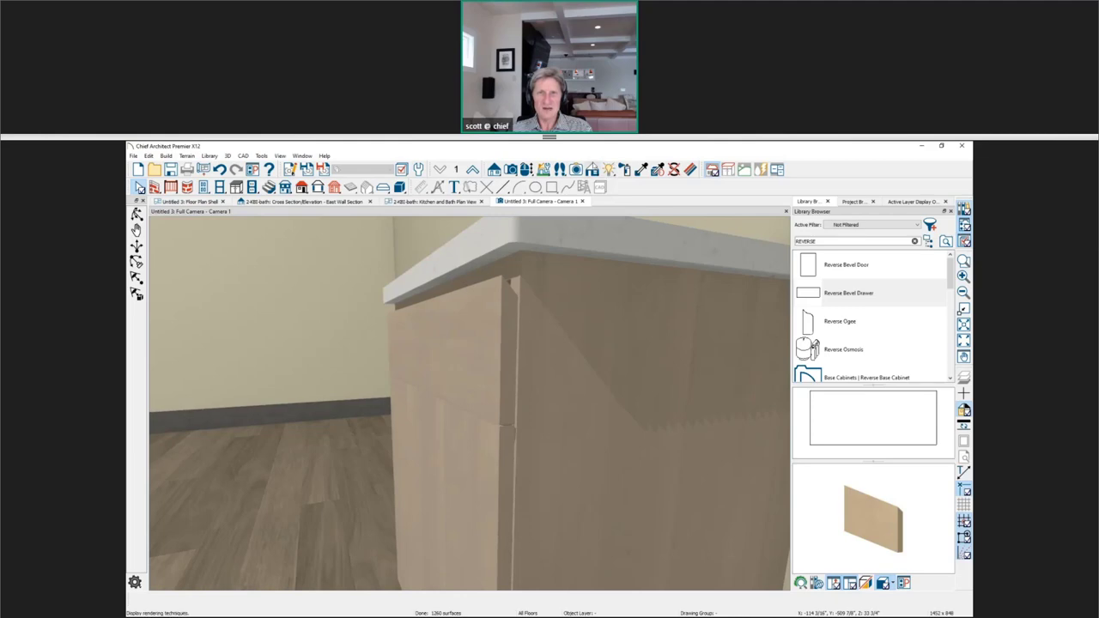
left_click(593, 170)
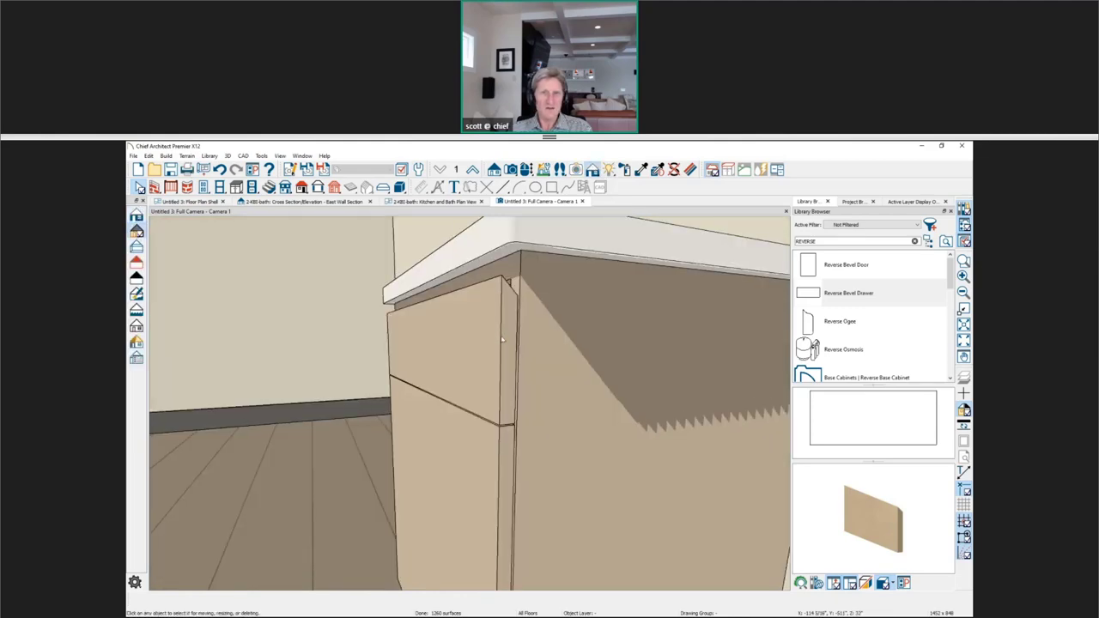
left_click_drag(502, 340, 609, 358)
key("space")
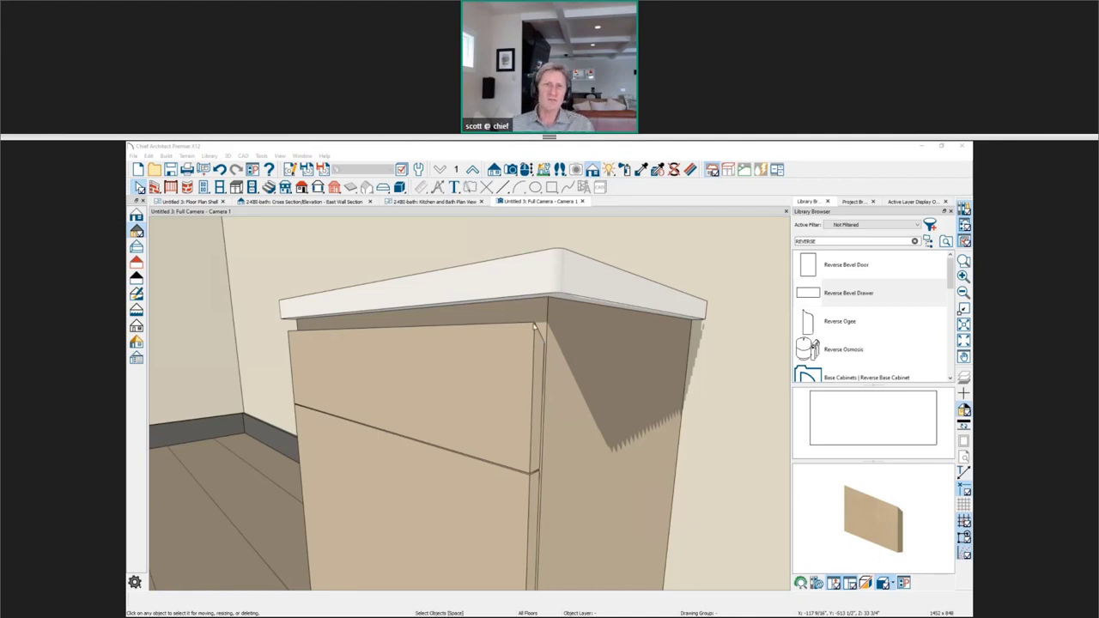
Close the bath plan's East Wall Section and create an elevation view facing the base cabinet in the untitled floor plan.
left_click(319, 203)
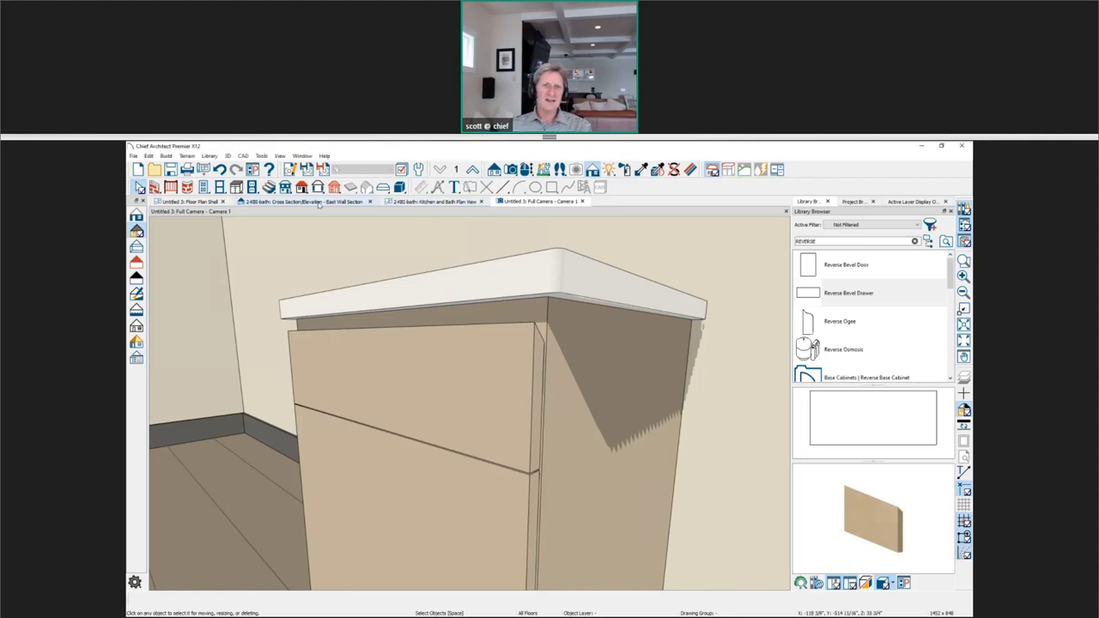
left_click(370, 201)
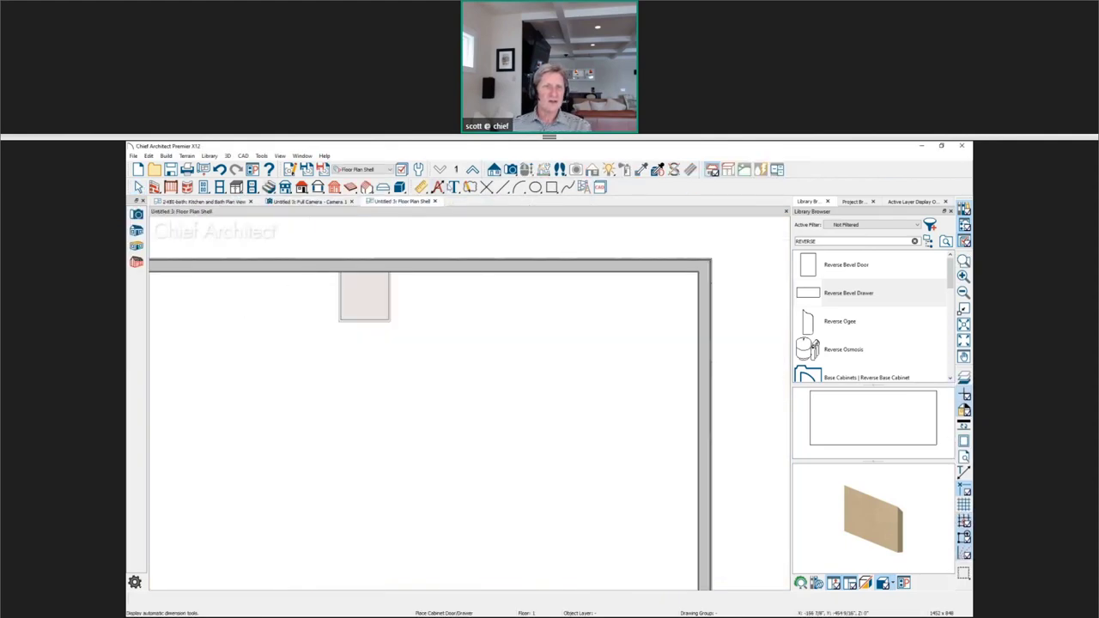
left_click(494, 169)
left_click_drag(438, 405, 438, 230)
scroll(463, 539, "up", 5)
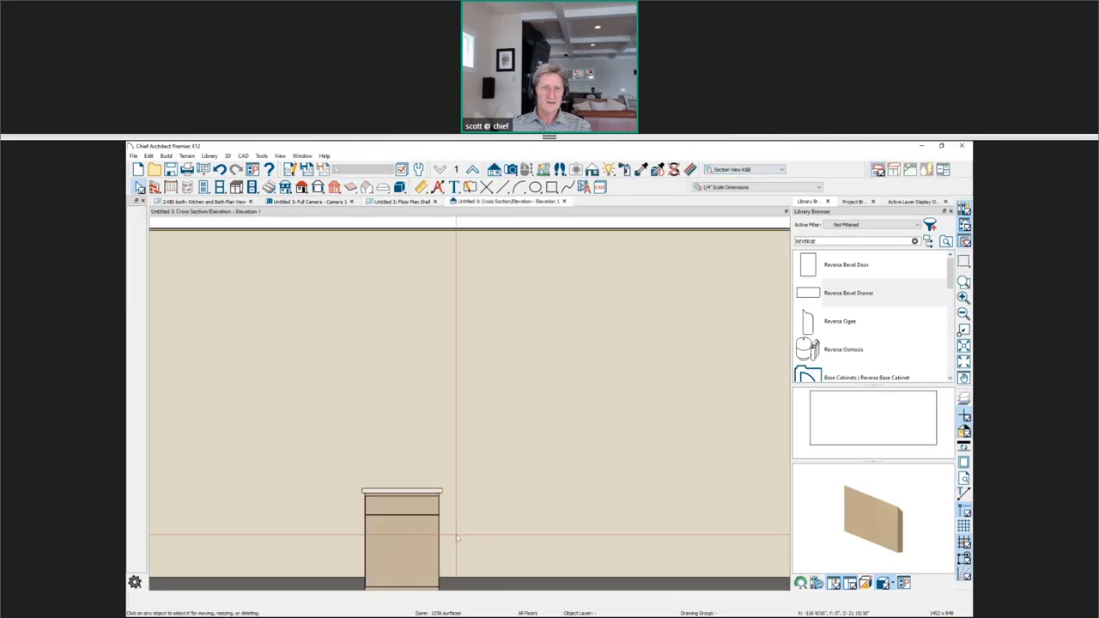
Draw a rectangular polyline solid beside the cabinet in the elevation, 6" high and as wide as the cabinet box.
left_click(400, 187)
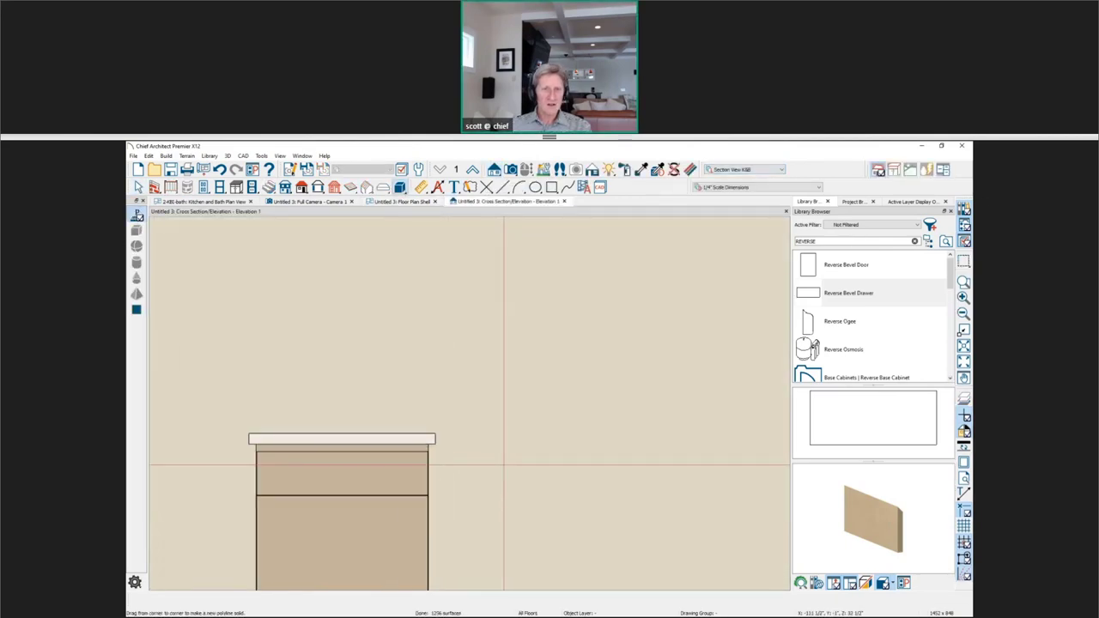
left_click_drag(493, 456, 679, 497)
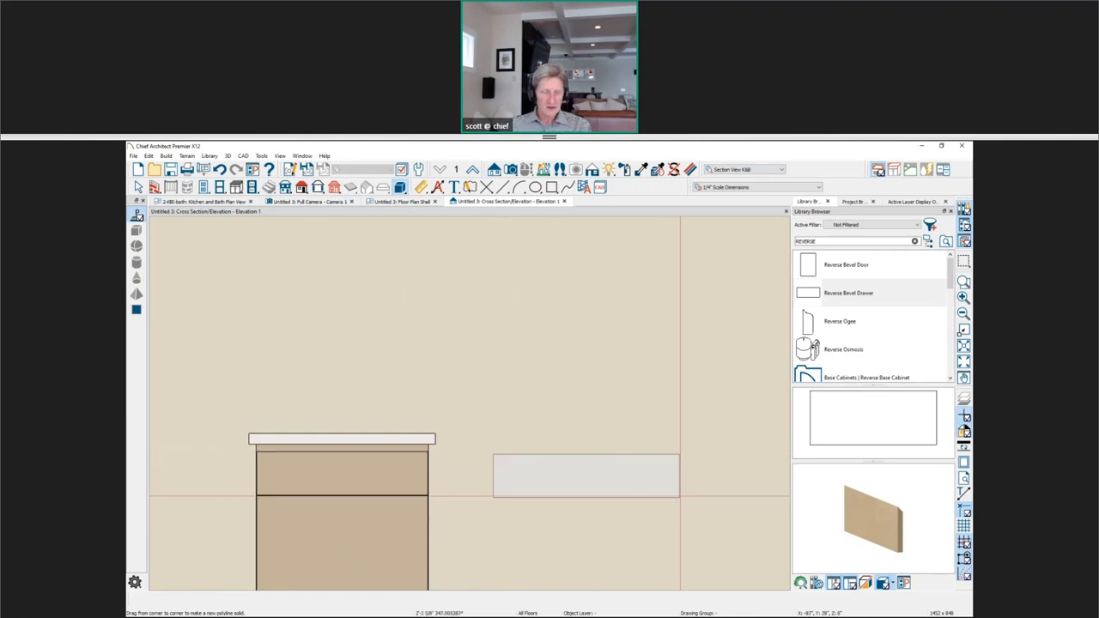
key("Tab")
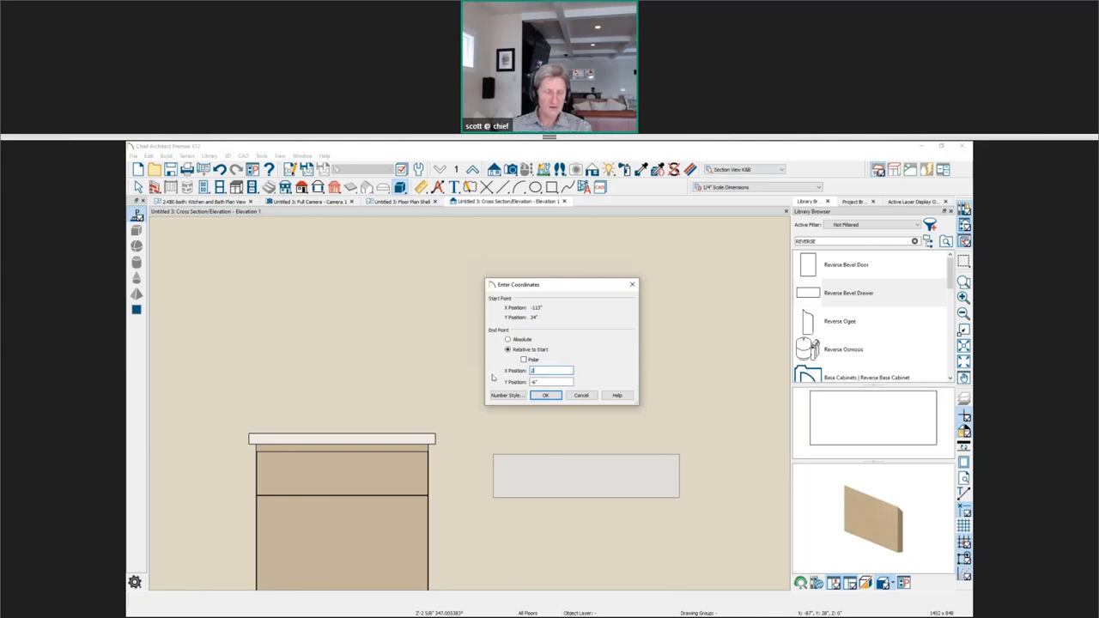
left_click(546, 395)
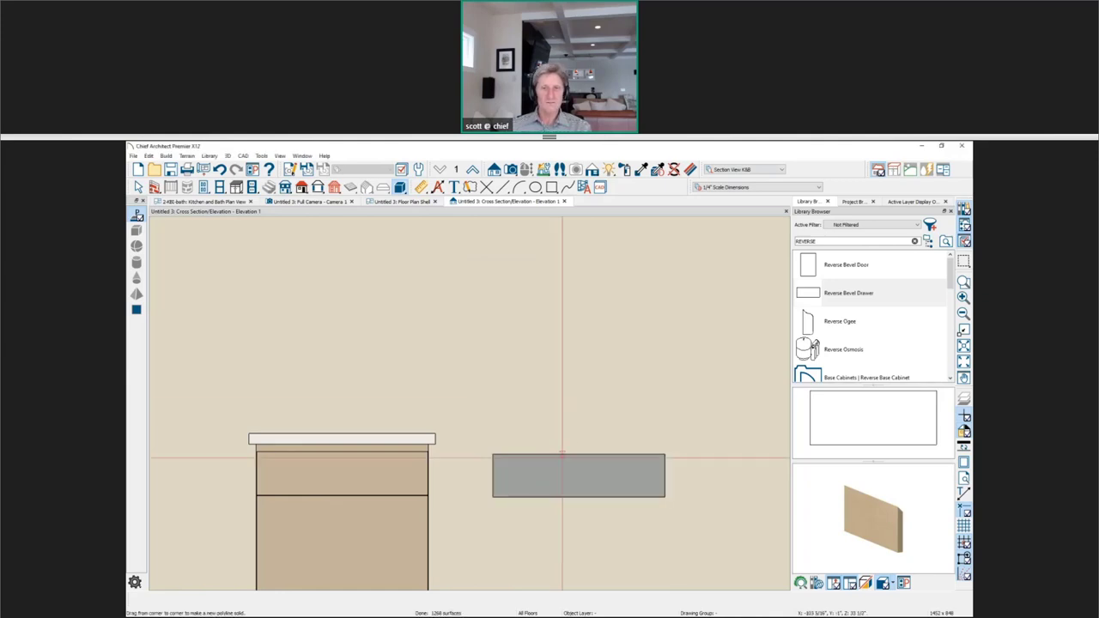
Set the polyline solid's thickness to 1/2".
double_click(569, 456)
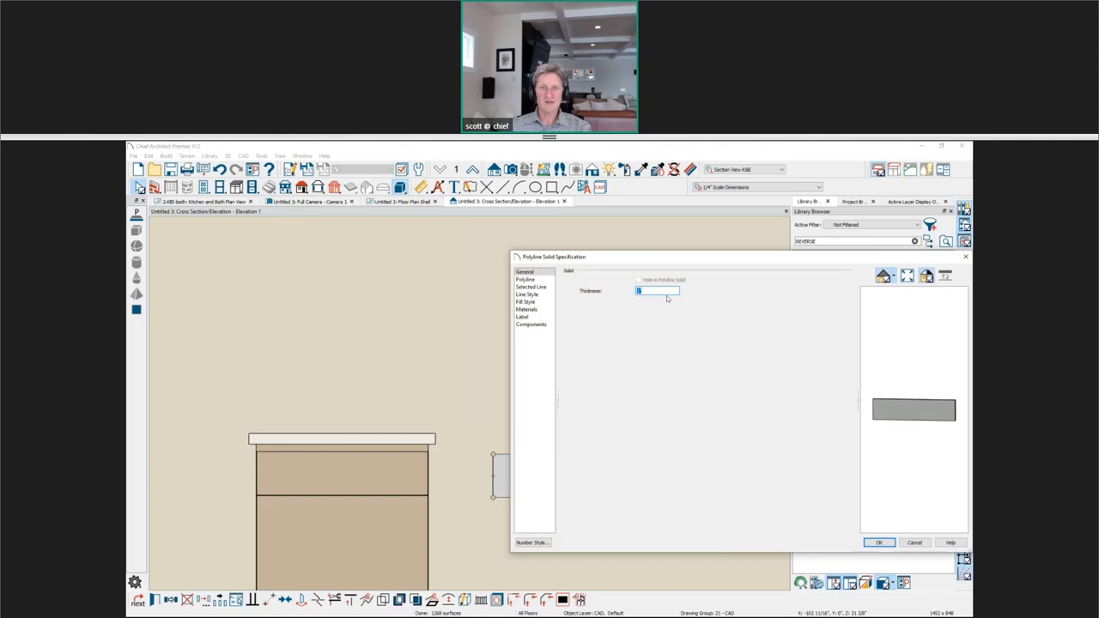
type("1/2")
key("Tab")
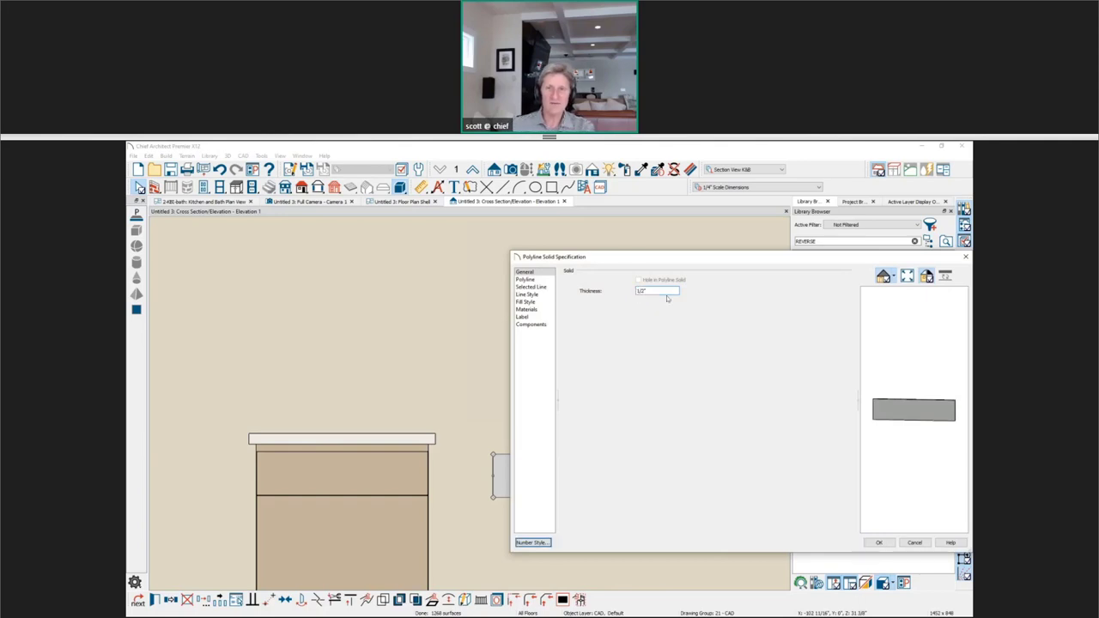
left_click(878, 543)
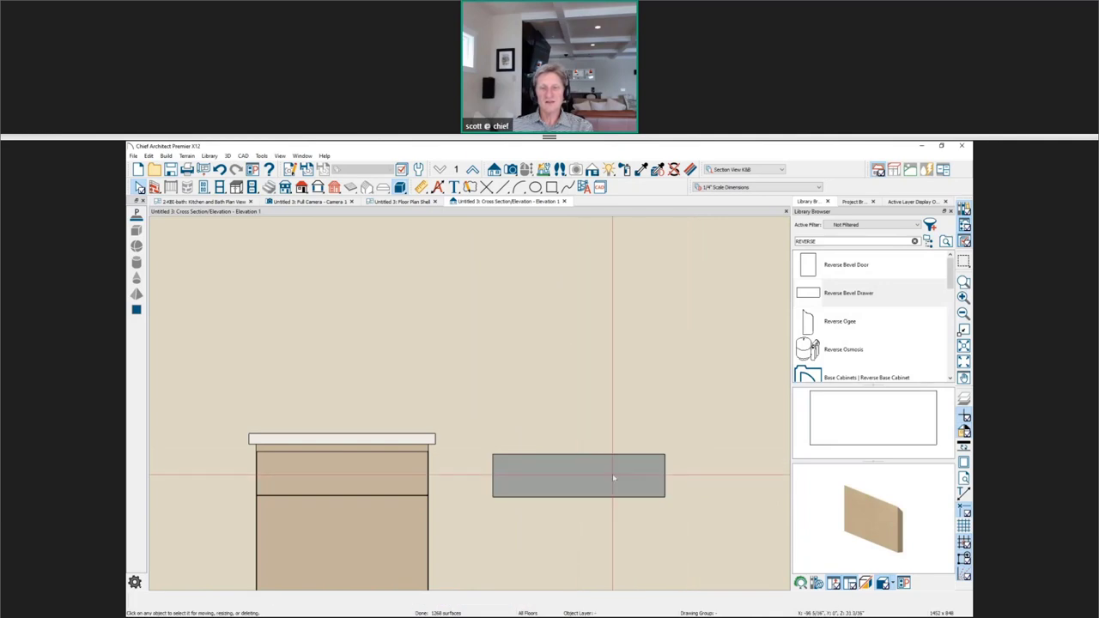
Move the polyline solid away from the wall in the floor plan and create a cross section view looking at its end.
left_click(395, 202)
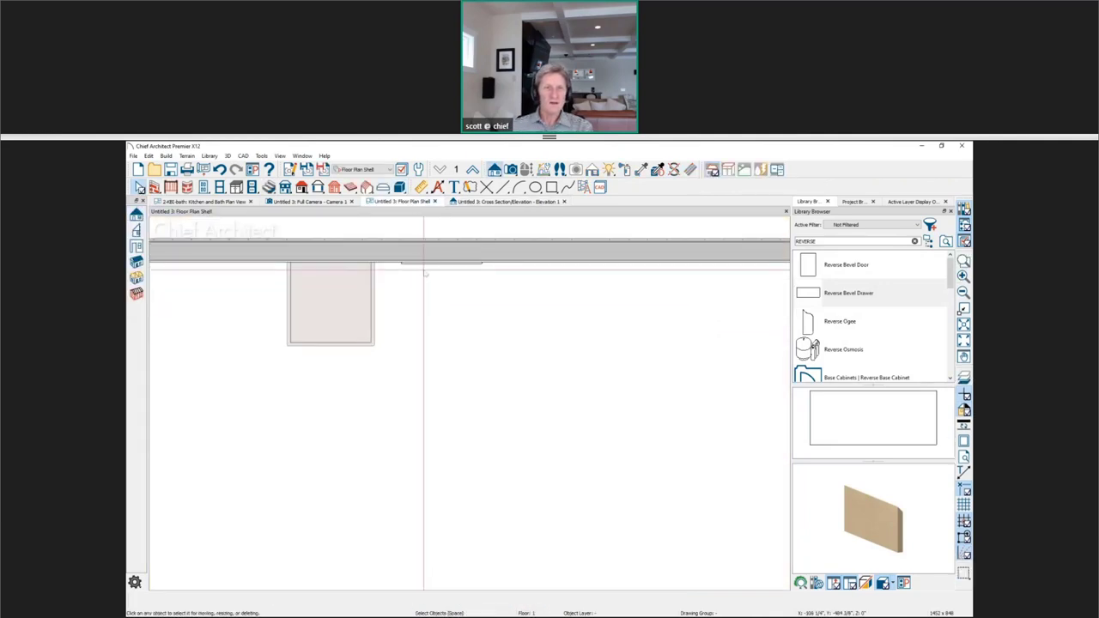
left_click(440, 297)
left_click_drag(441, 296, 440, 414)
key("Escape")
left_click(495, 169)
left_click_drag(563, 483, 350, 462)
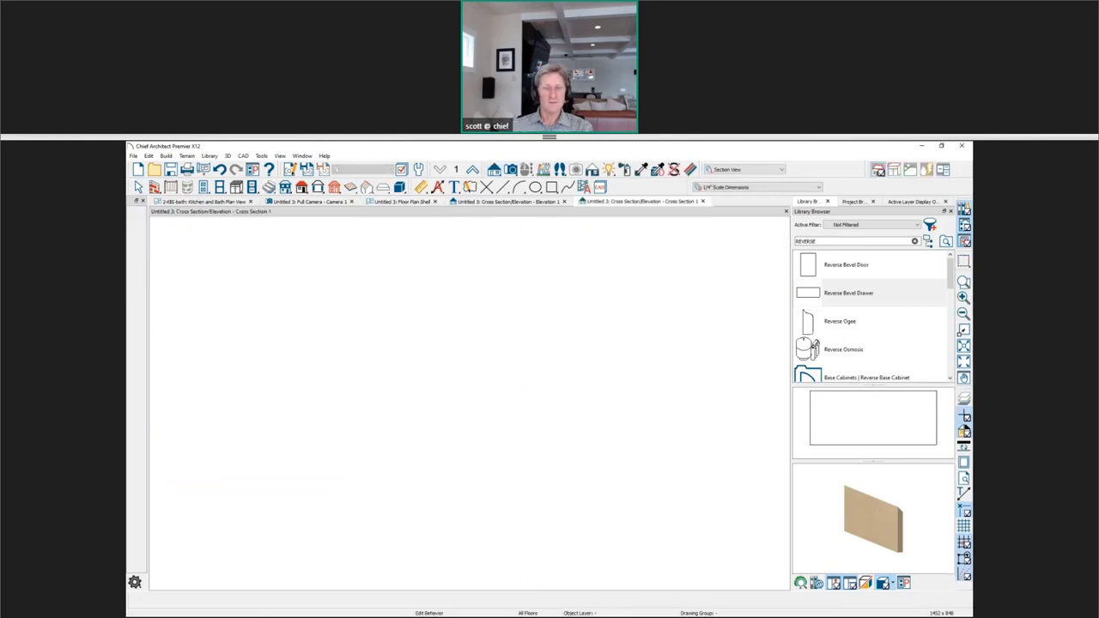
Reshape the solid's end profile in the cross section so its top slopes down toward one face as a bevel.
scroll(546, 425, "up", 2)
left_click(550, 379)
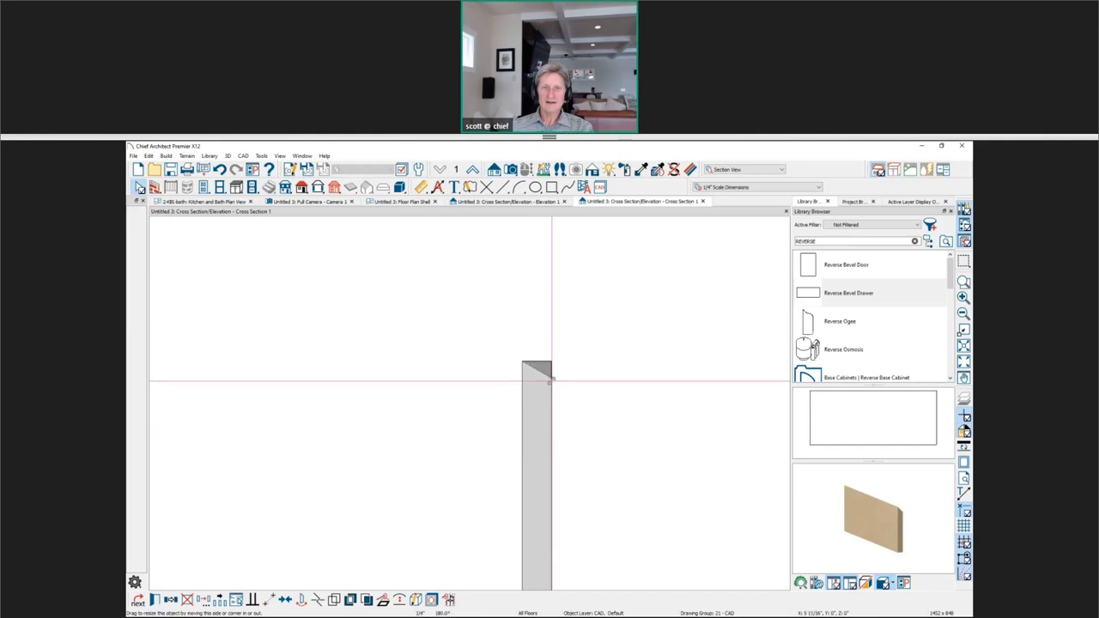
left_click_drag(551, 379, 551, 379)
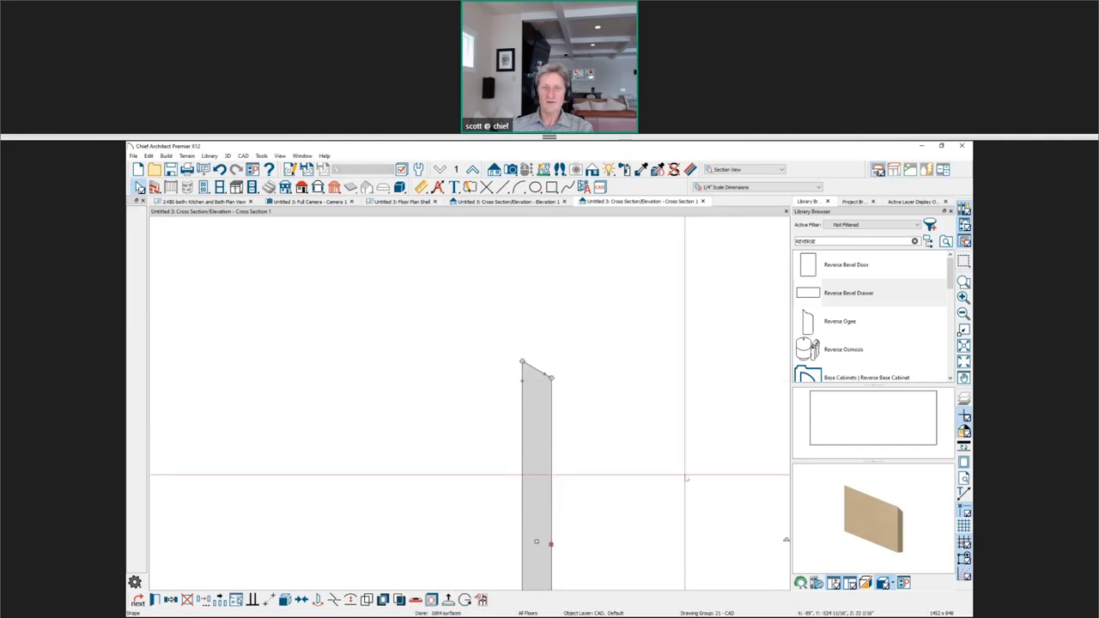
Select the beveled polyline solid in the full camera view and start converting only the selected object to a symbol.
left_click(413, 202)
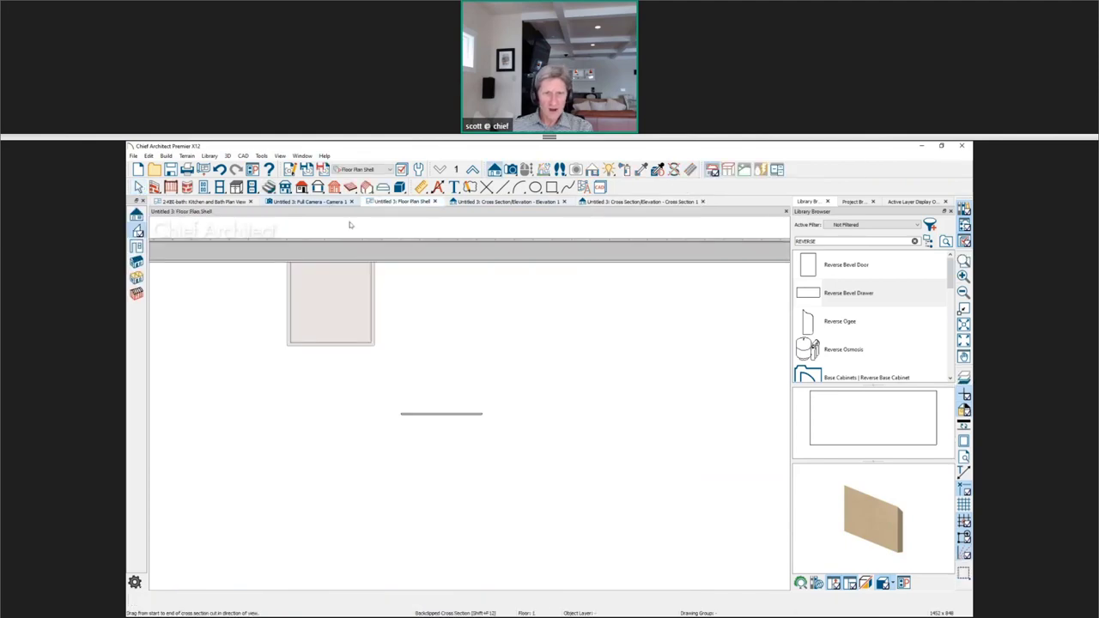
left_click(309, 202)
middle_click_drag(464, 438, 559, 434)
left_click(559, 434)
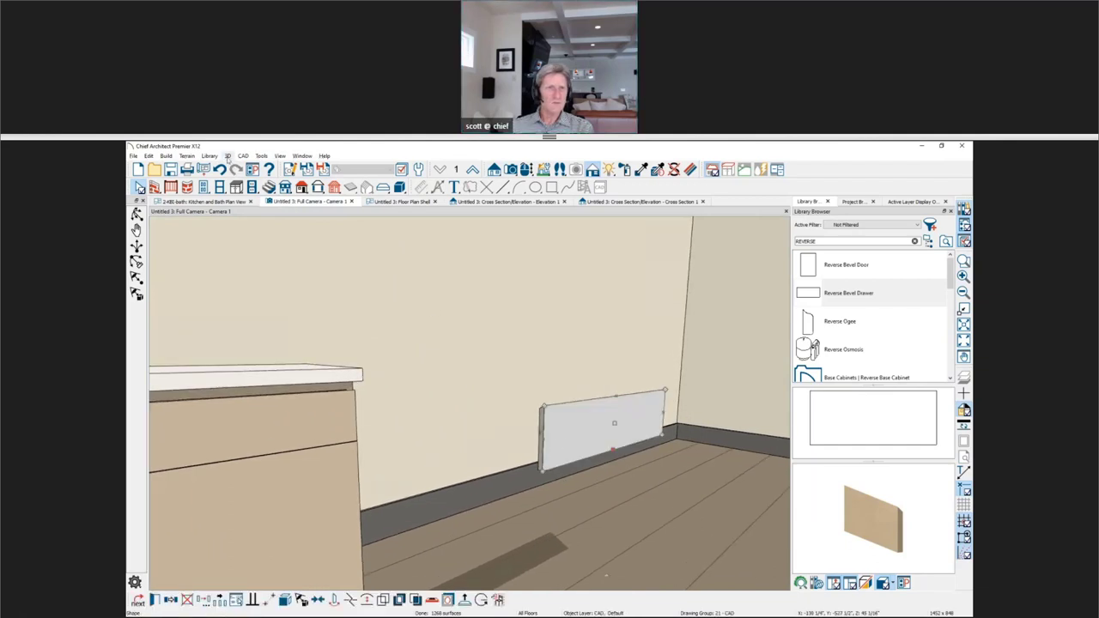
left_click(260, 155)
mouse_move(283, 229)
left_click(383, 238)
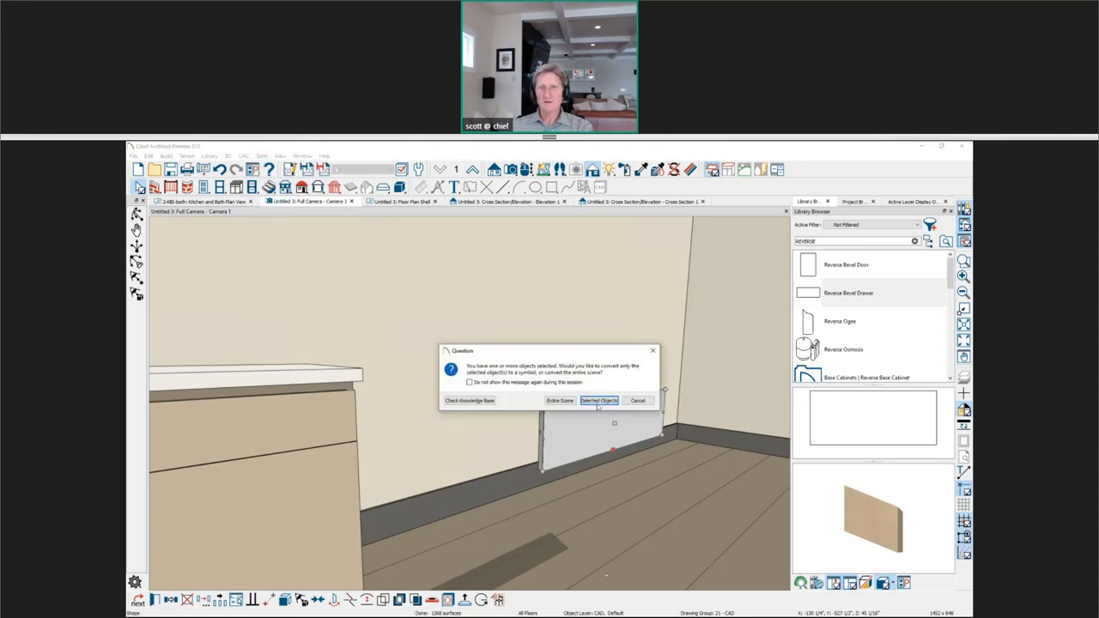
left_click(596, 408)
Set the symbol category to Cabinet Door/Drawer, with adding to the library and showing advanced options enabled.
left_click(591, 361)
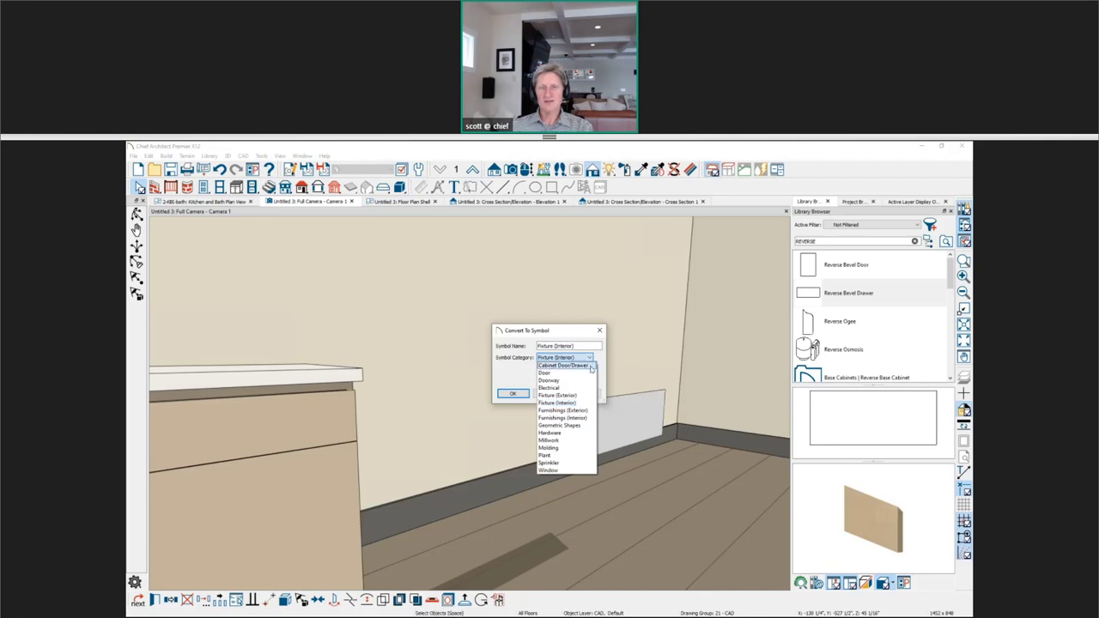
left_click(590, 366)
left_click(570, 379)
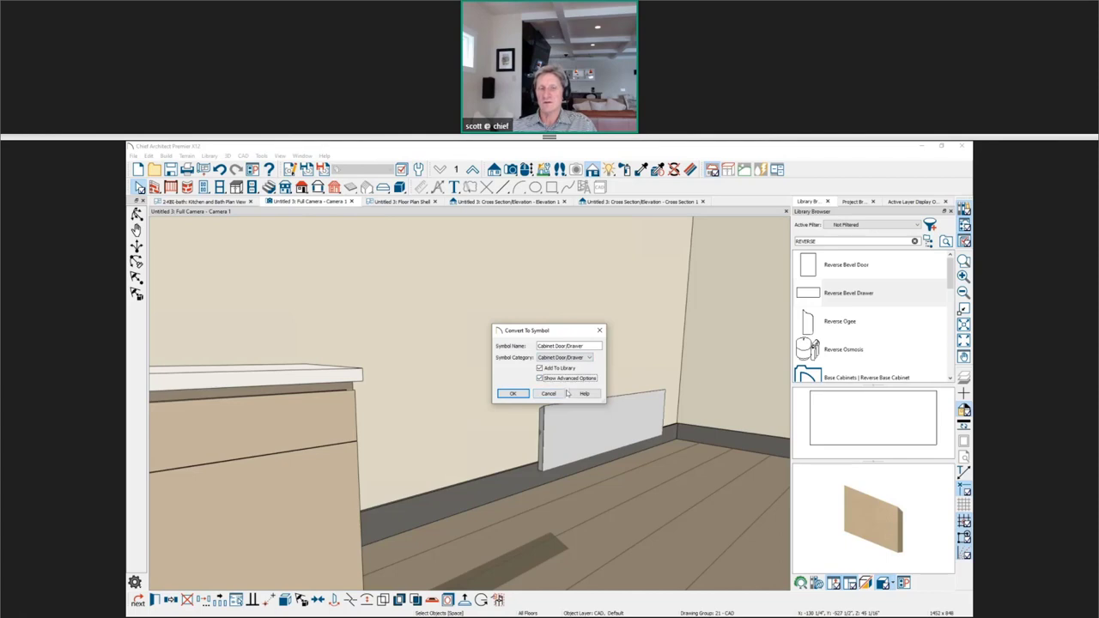
left_click(515, 394)
Name the symbol "Cabinet Door/Drawer ASDFA" and have it treated as a drawer front.
left_click(496, 277)
type("ASDFA")
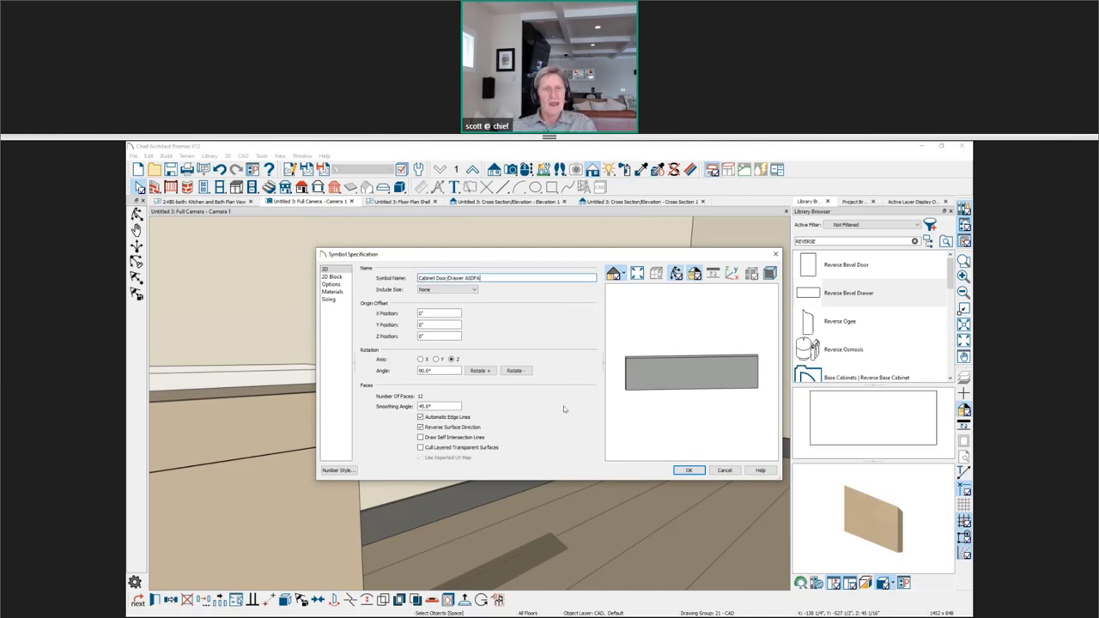
left_click(346, 284)
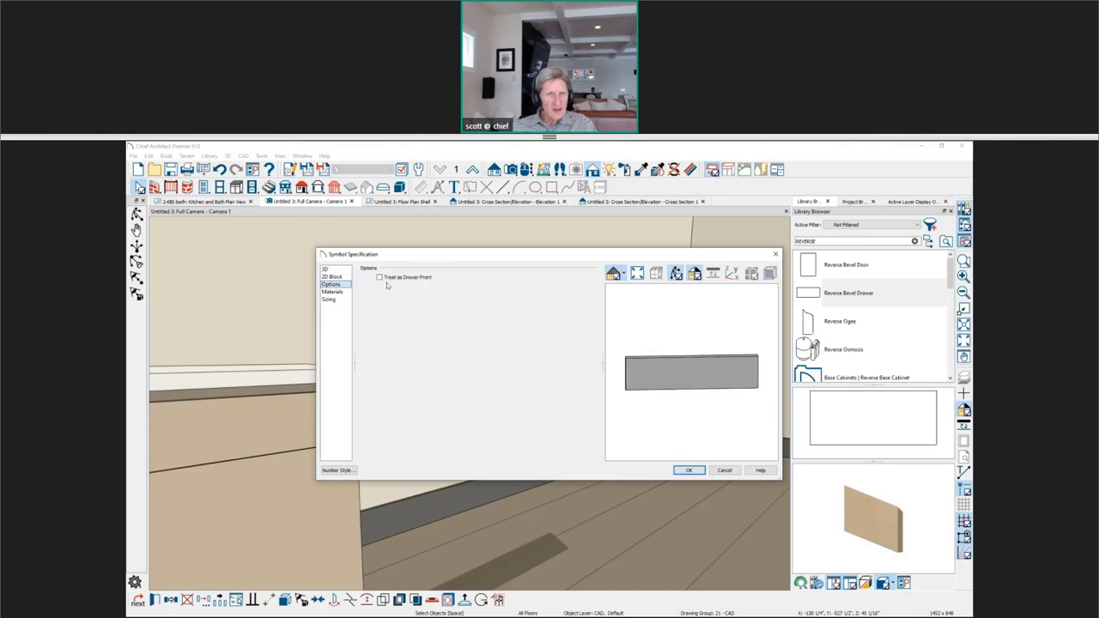
left_click(379, 278)
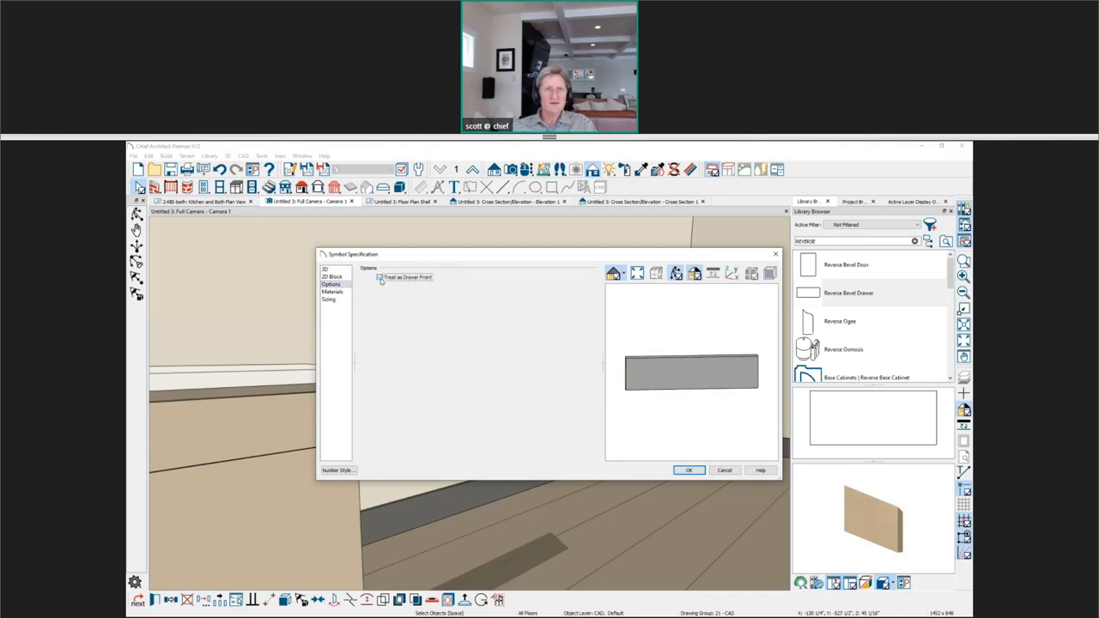
left_click(683, 471)
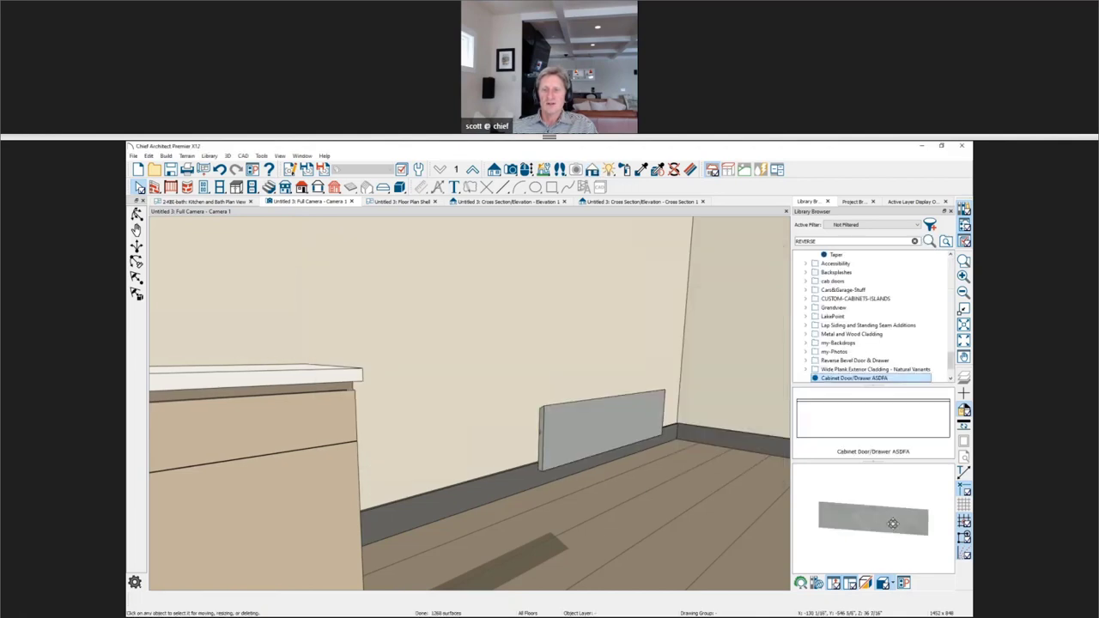
Apply the Cabinet Door/Drawer ASDFA library symbol to the base cabinet's drawer front.
middle_click_drag(584, 440, 656, 403)
scroll(655, 403, "down", 3)
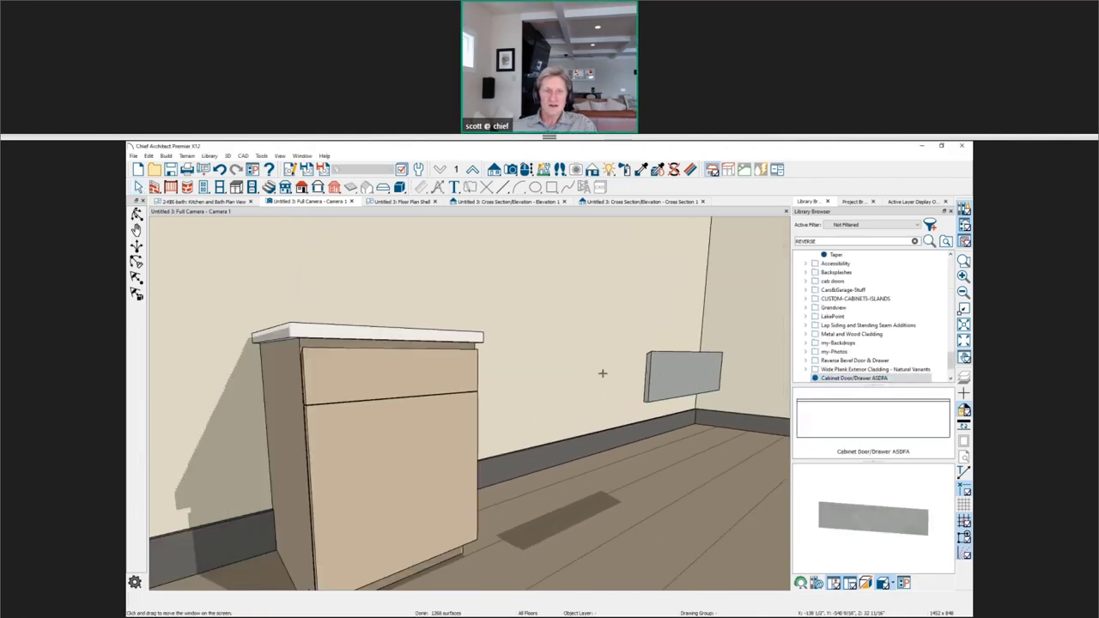
left_click(464, 374)
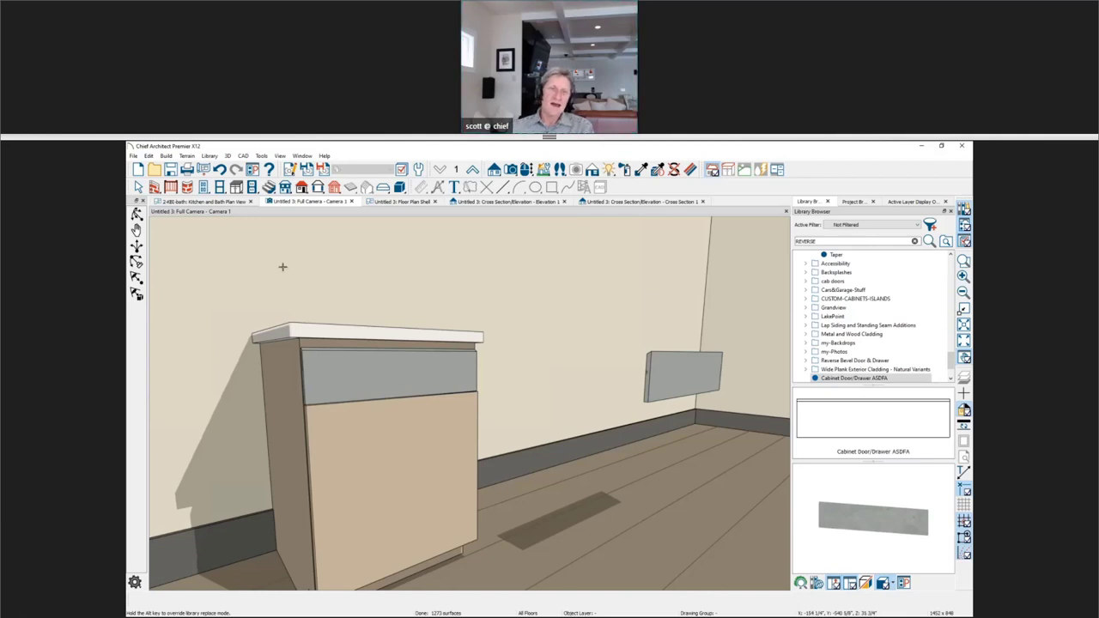
Examine the new drawer front's bevel direction on the cabinet from both ends and compare it with the freestanding solid.
scroll(278, 421, "up", 5)
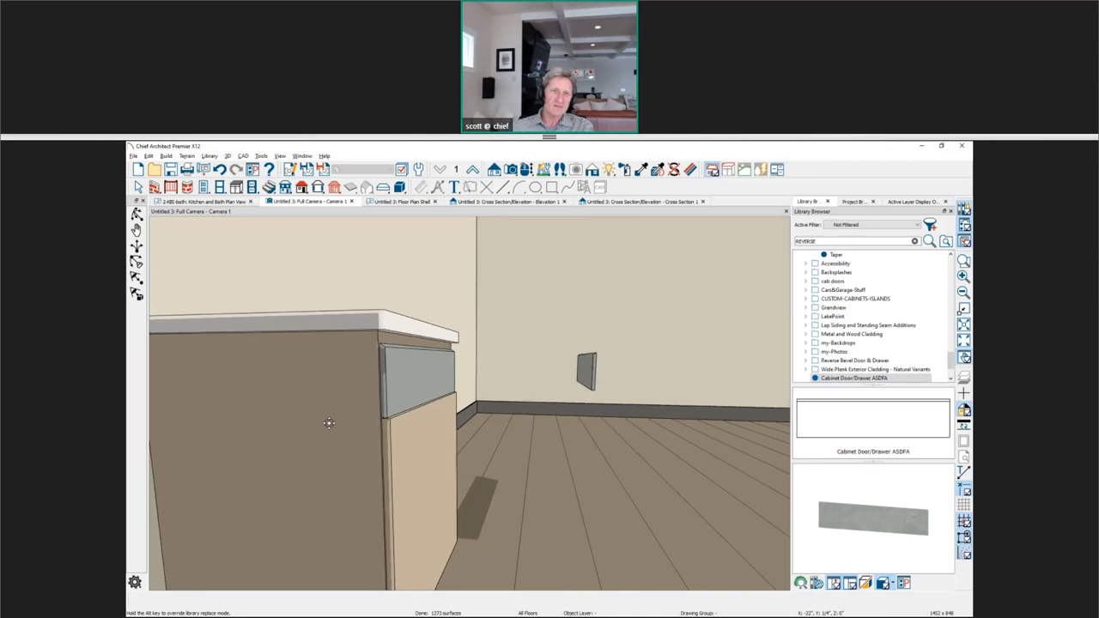
scroll(329, 422, "up", 5)
scroll(398, 362, "down", 10)
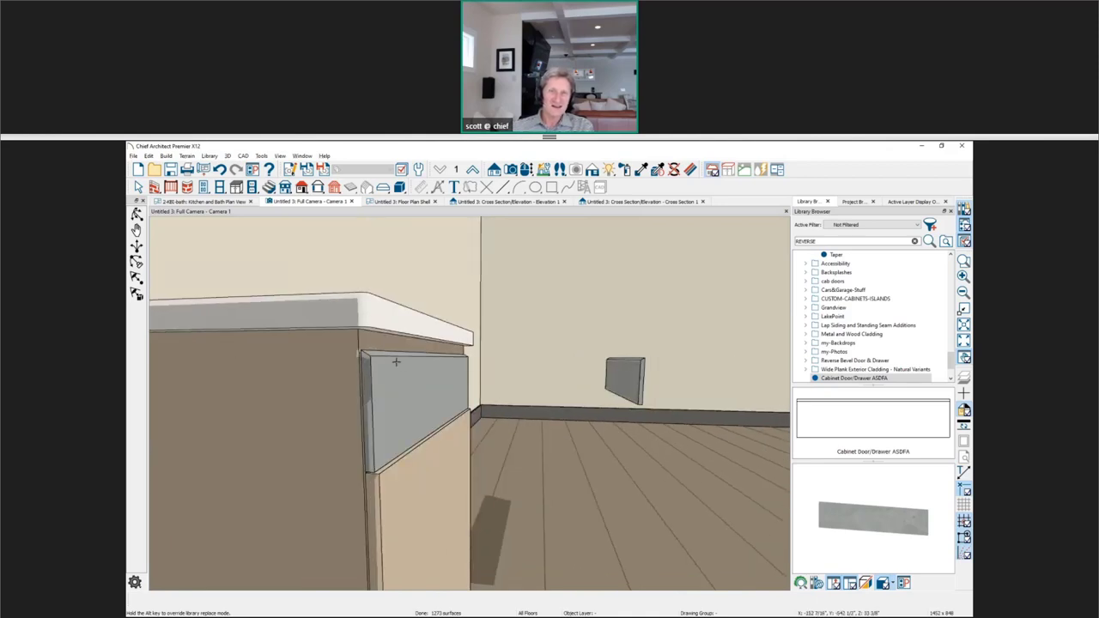
scroll(226, 376, "down", 3)
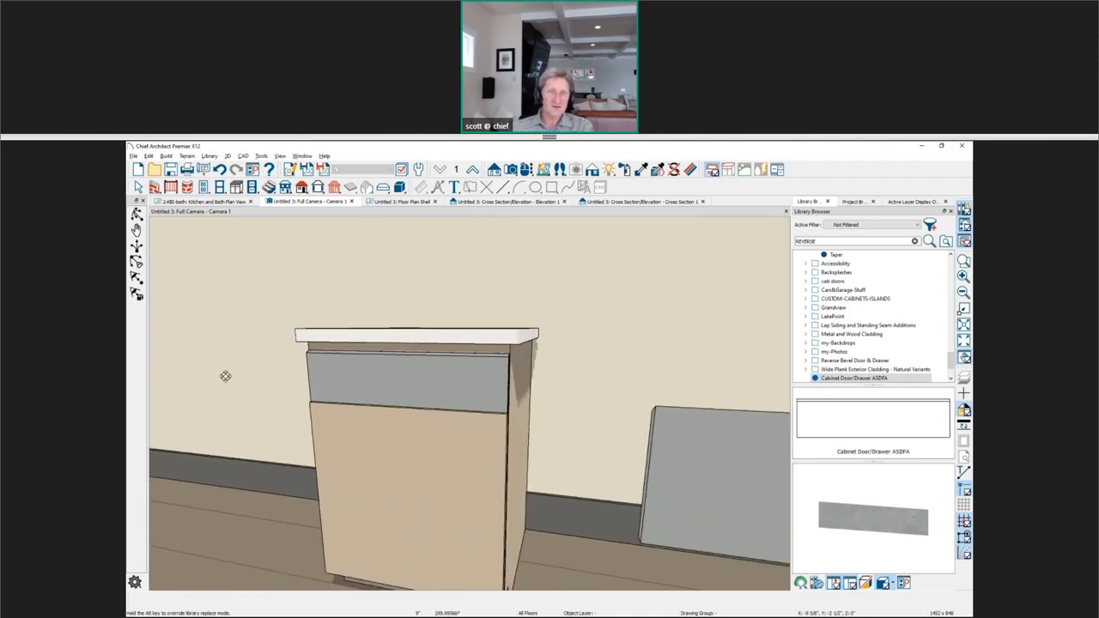
scroll(485, 424, "up", 3)
scroll(486, 424, "down", 3)
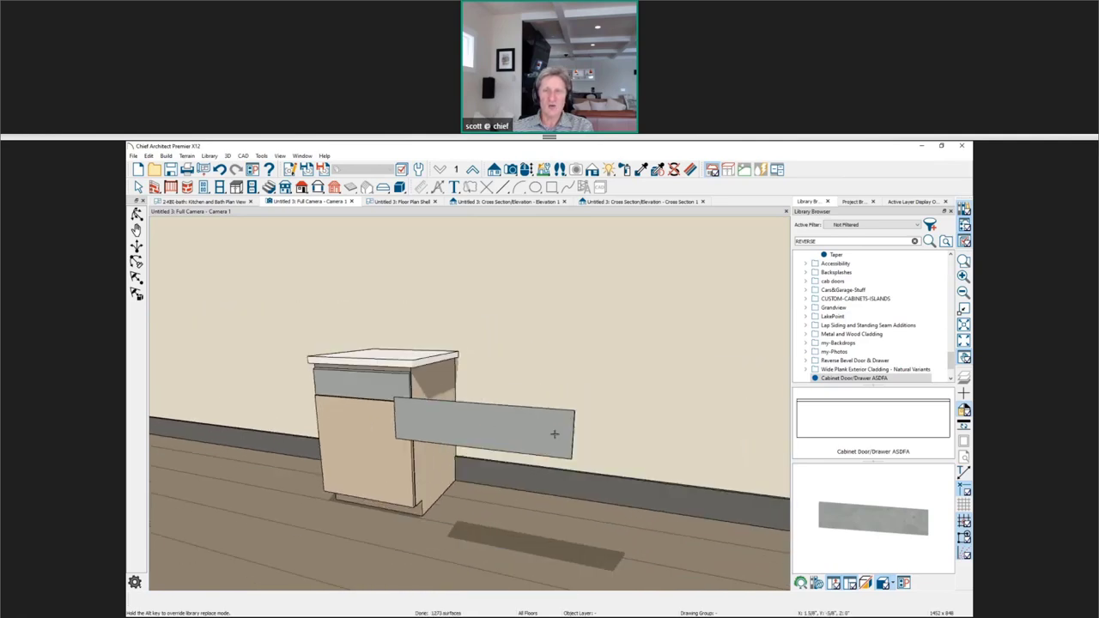
key("Left")
key("Left")
key("Left")
scroll(457, 421, "up", 4)
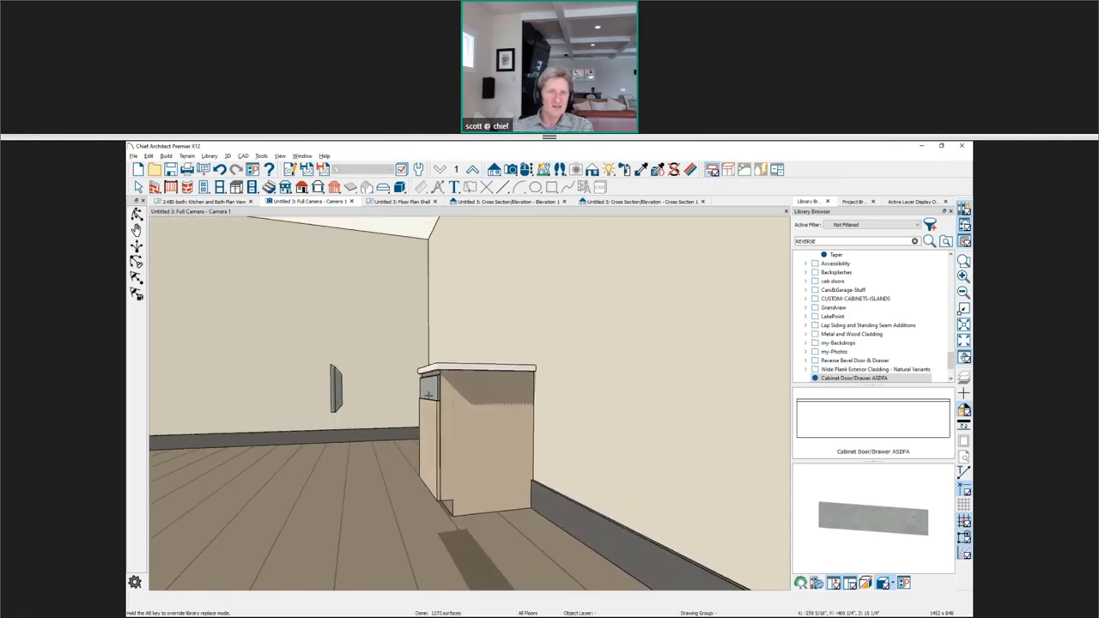
scroll(323, 383, "up", 2)
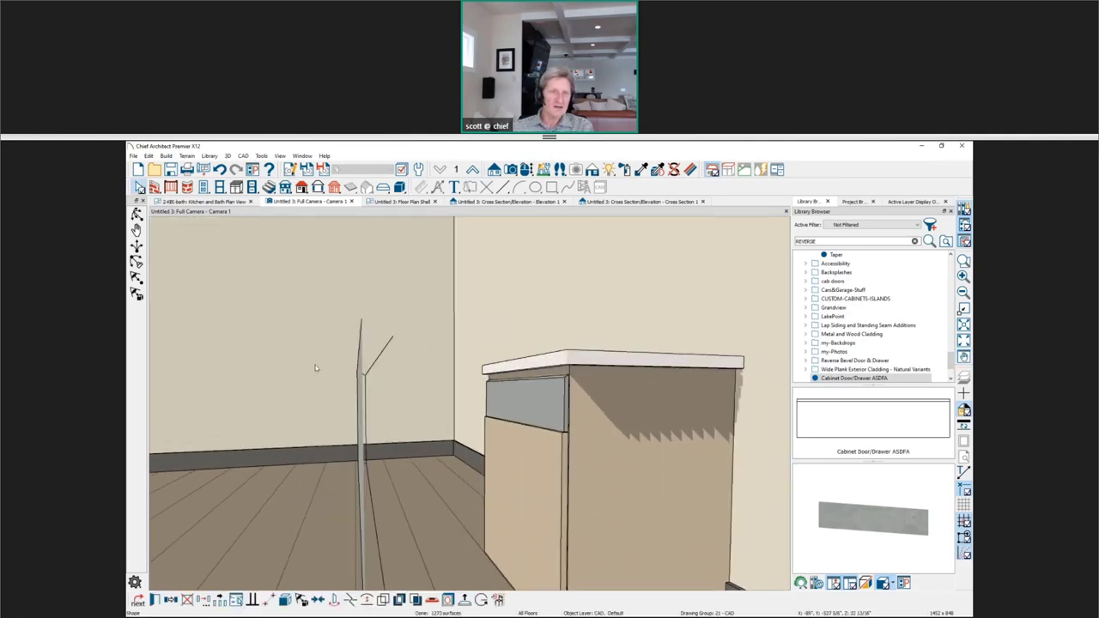
Try lowering the solid's higher top corner to reverse the bevel, and undo this edit along with the cabinet's drawer front replacement.
left_click(326, 386)
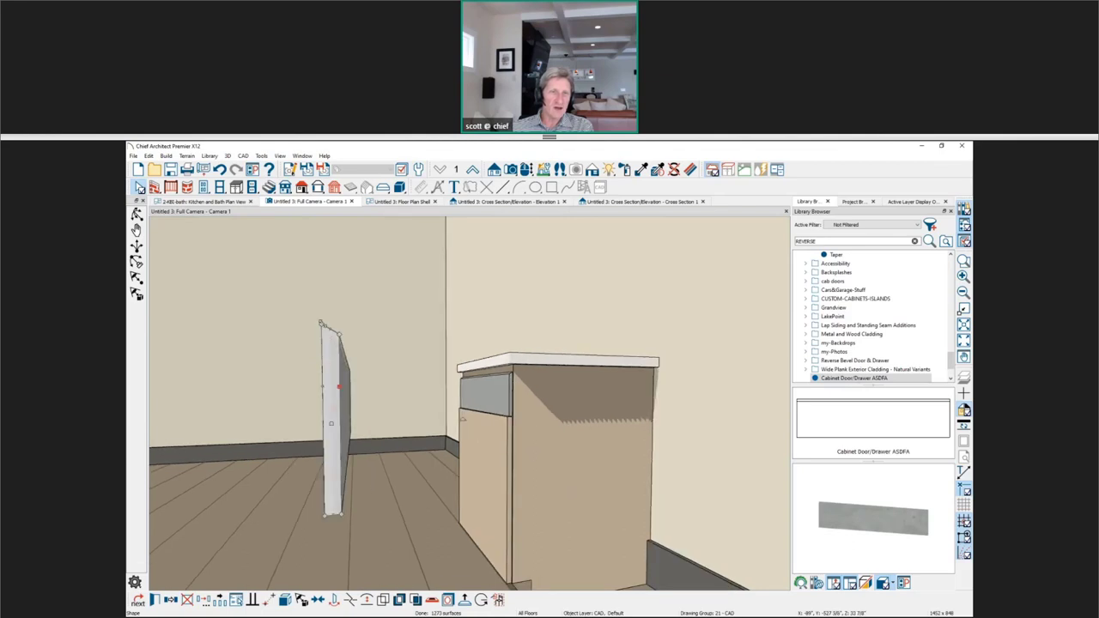
left_click_drag(320, 323, 321, 349)
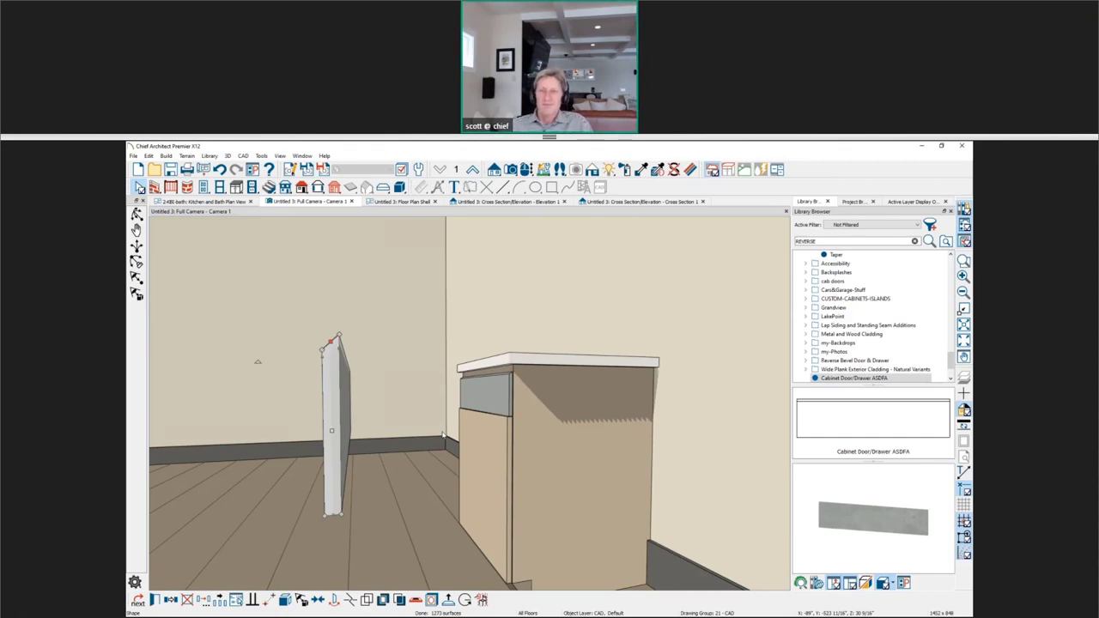
left_click(220, 170)
left_click(220, 169)
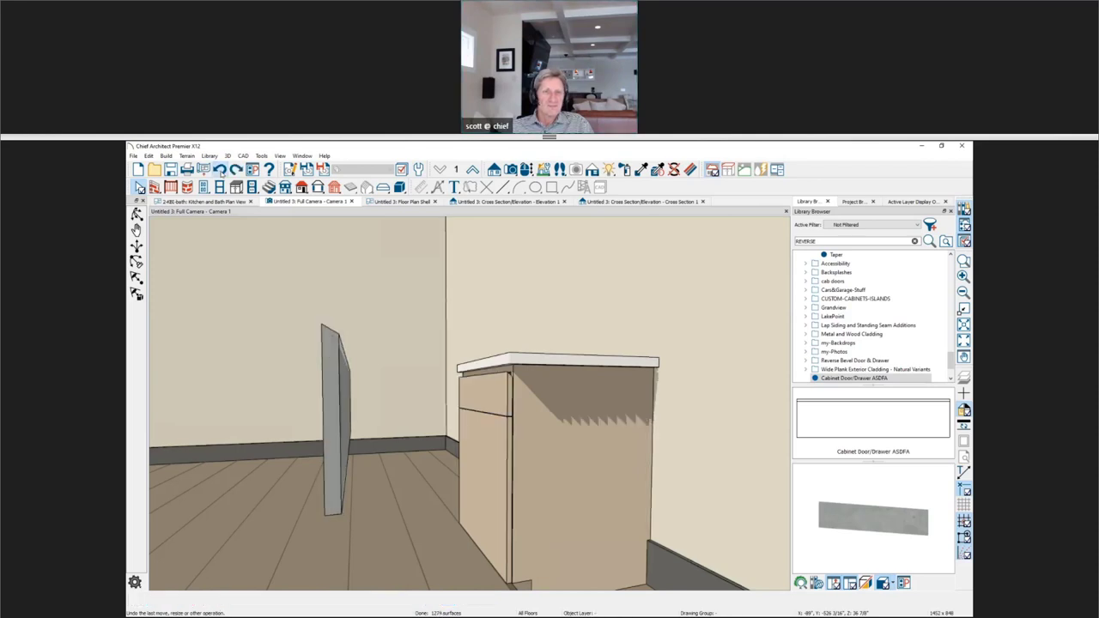
Close the cross section and elevation views of the untitled plan.
scroll(496, 387, "up", 3)
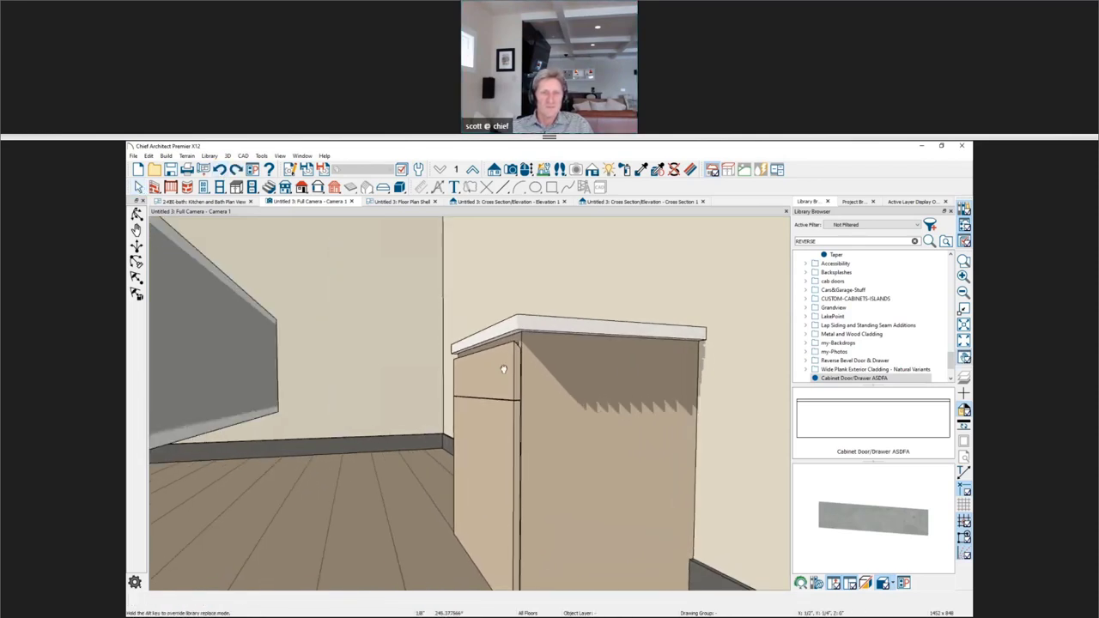
scroll(503, 369, "up", 3)
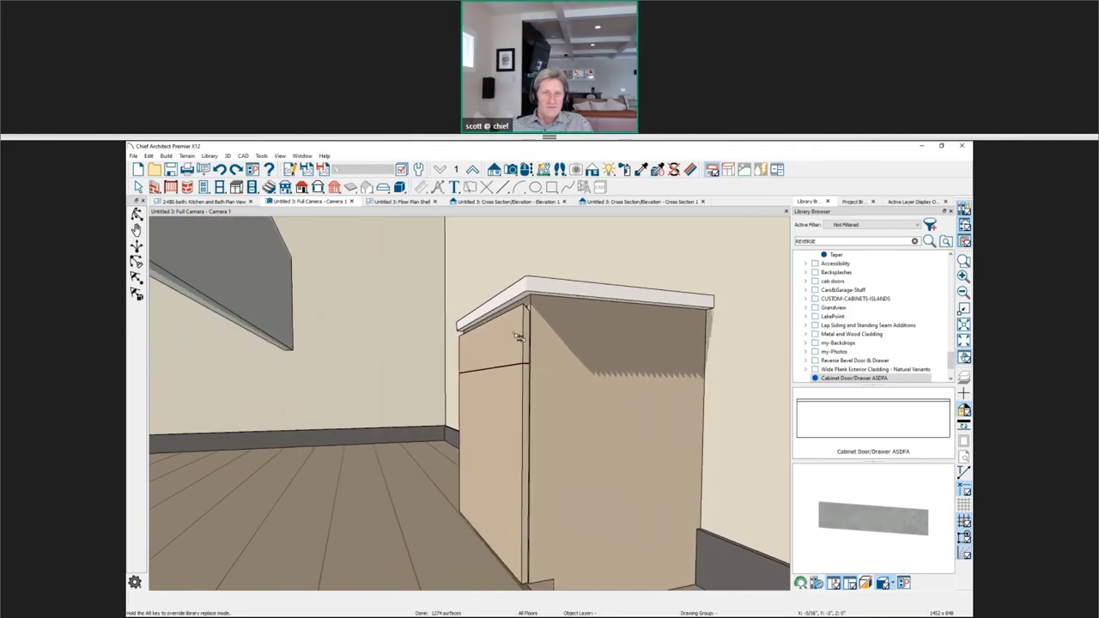
scroll(515, 337, "up", 2)
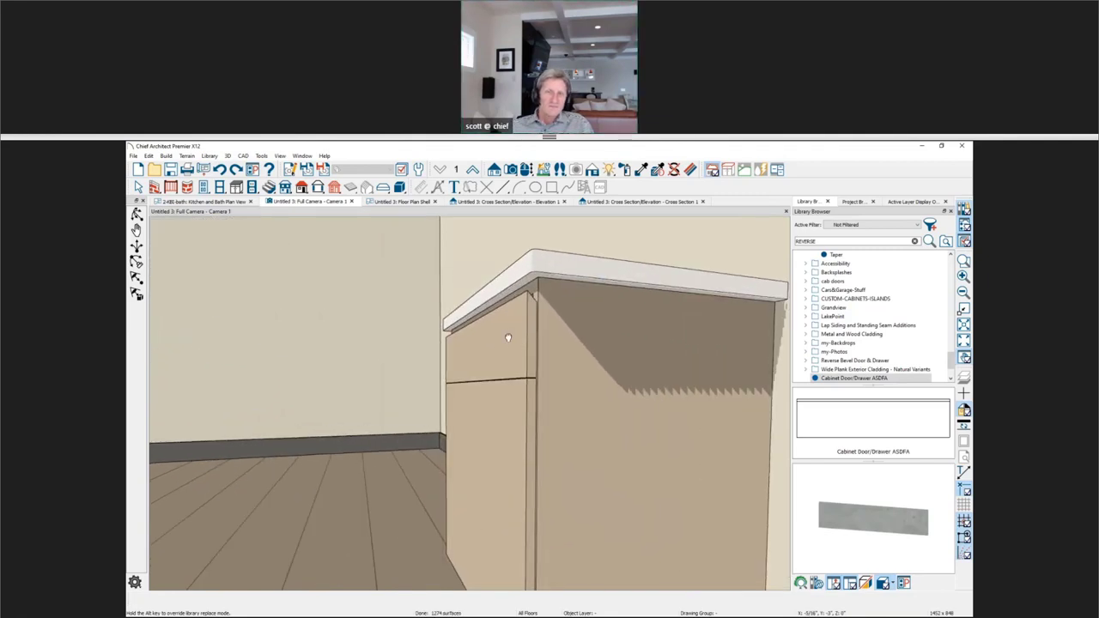
scroll(515, 331, "up", 3)
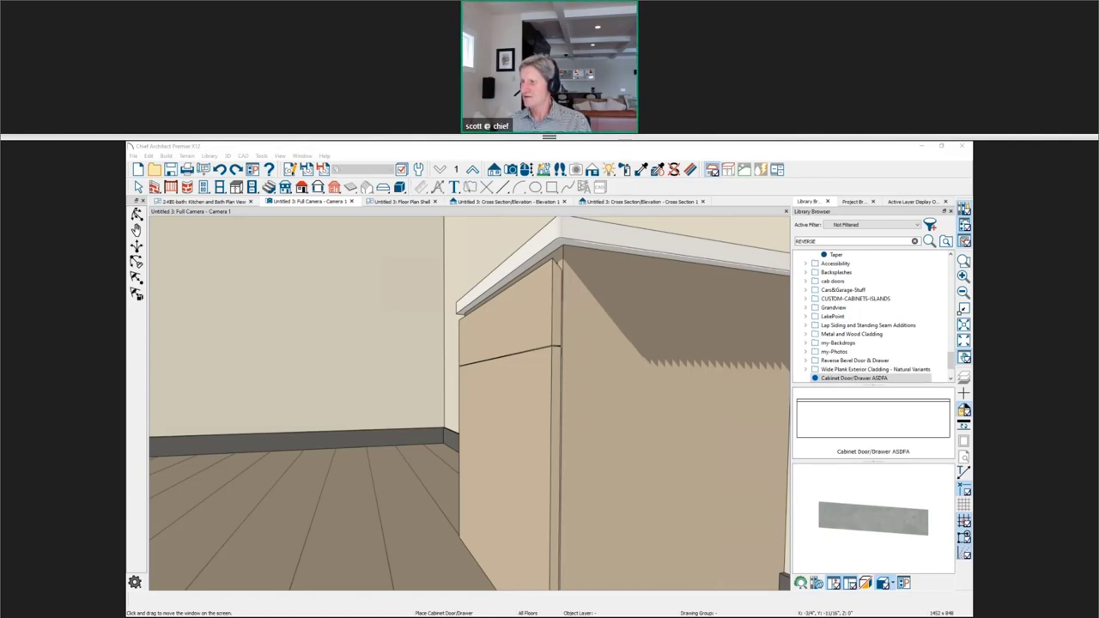
left_click(702, 202)
left_click(564, 202)
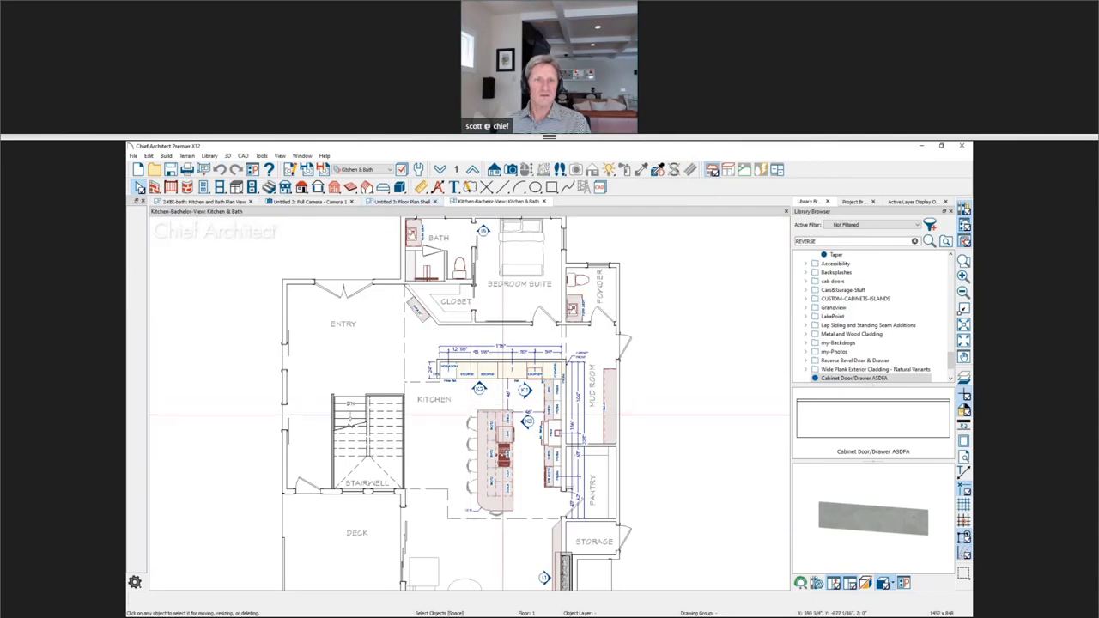
Create a perspective floor overview of the Kitchen-Bachelor-View plan.
scroll(535, 394, "up", 5)
scroll(573, 361, "up", 4)
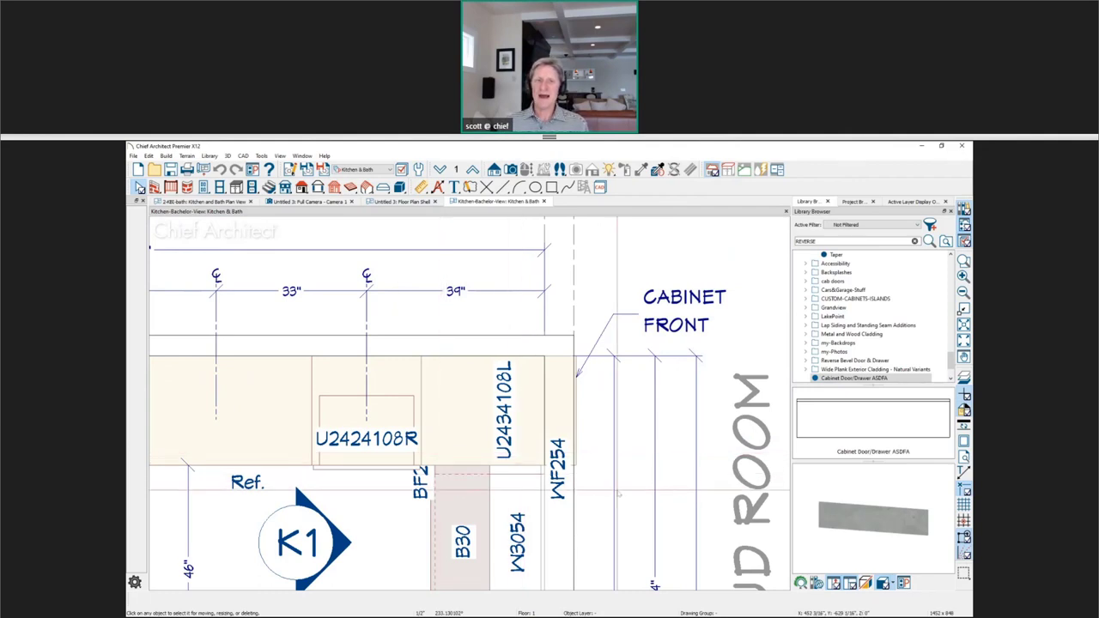
left_click(511, 169)
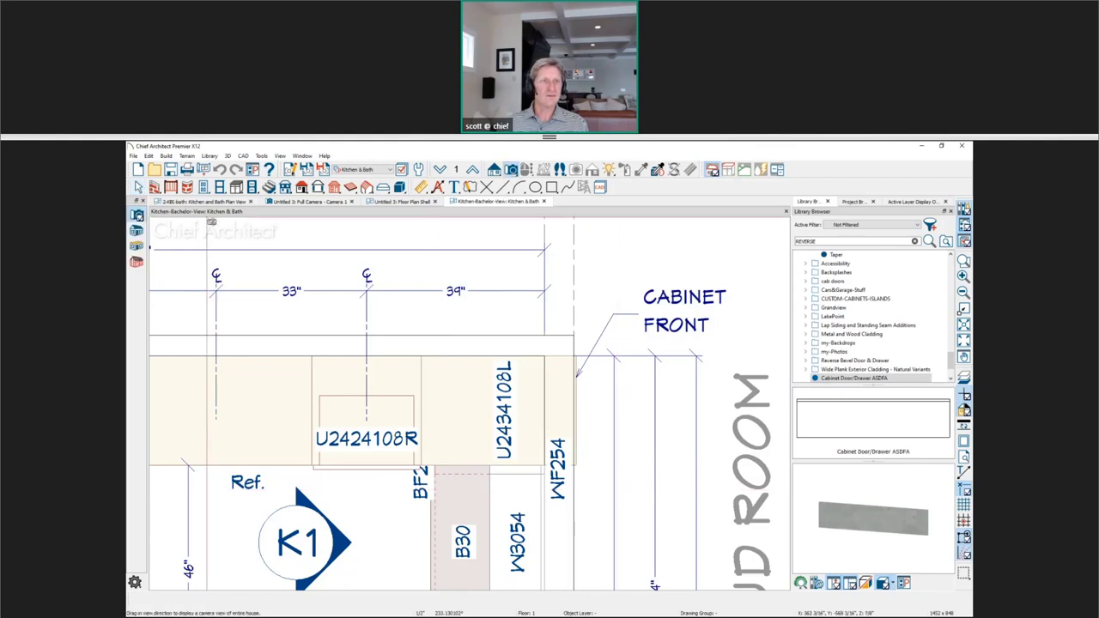
left_click(291, 406)
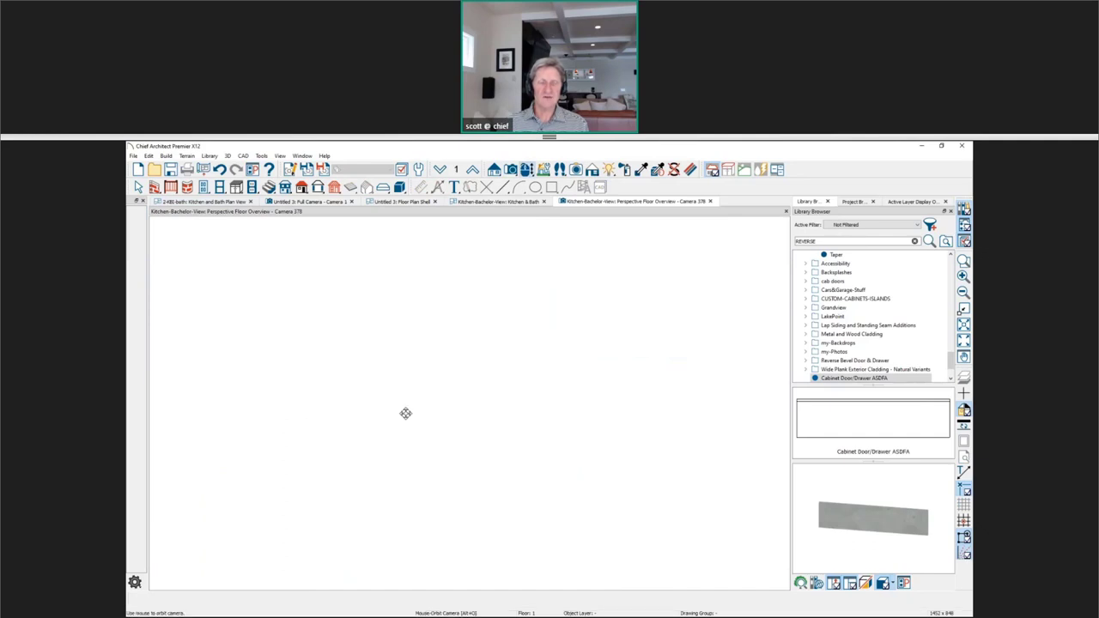
Inspect the full-height corner cabinets and the cabinet front facing the mud room in the overview, and return to the kitchen plan.
scroll(534, 350, "up", 10)
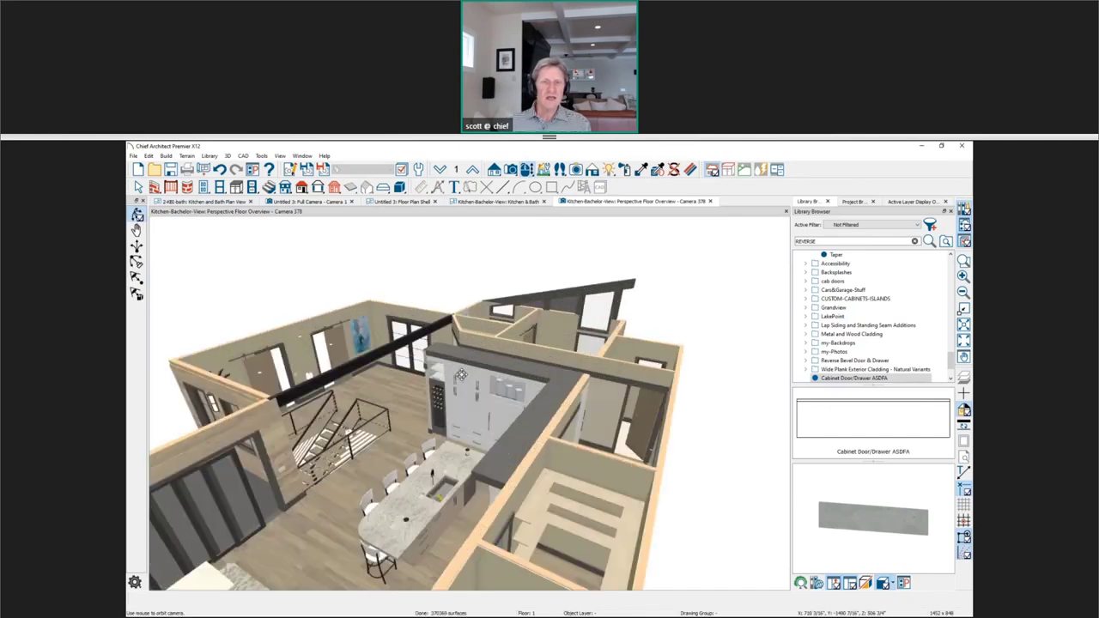
scroll(515, 496, "up", 6)
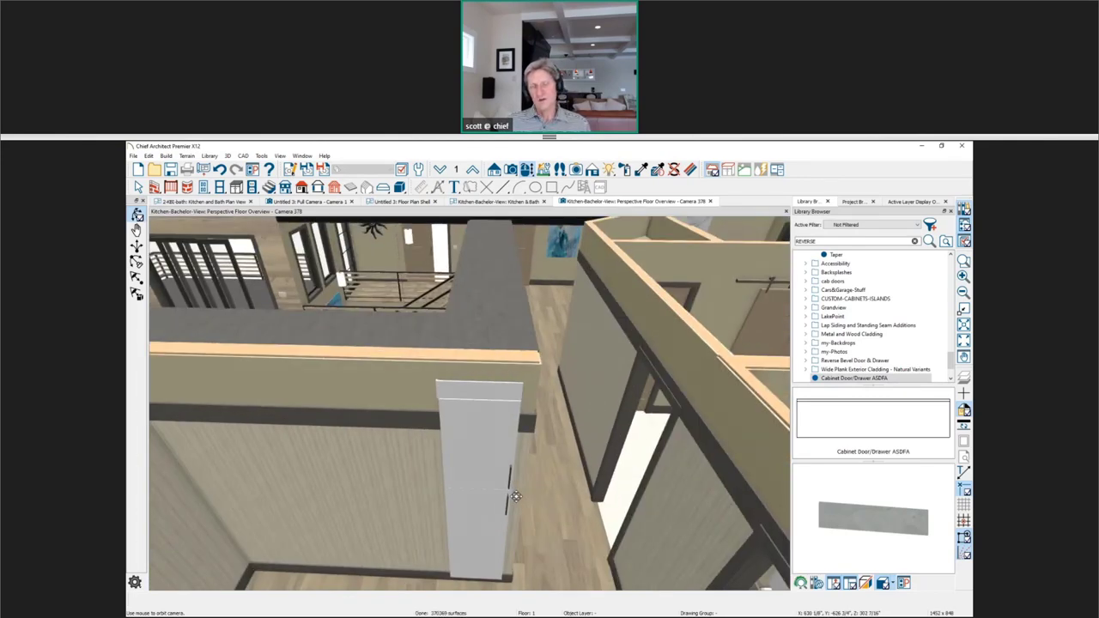
scroll(417, 505, "up", 1)
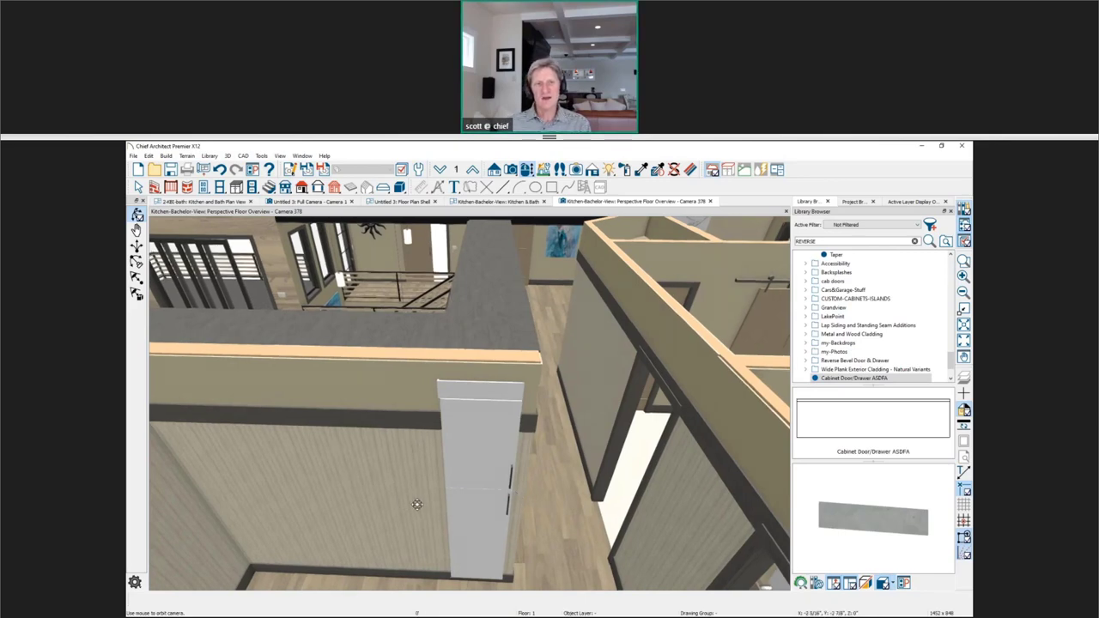
scroll(416, 505, "up", 4)
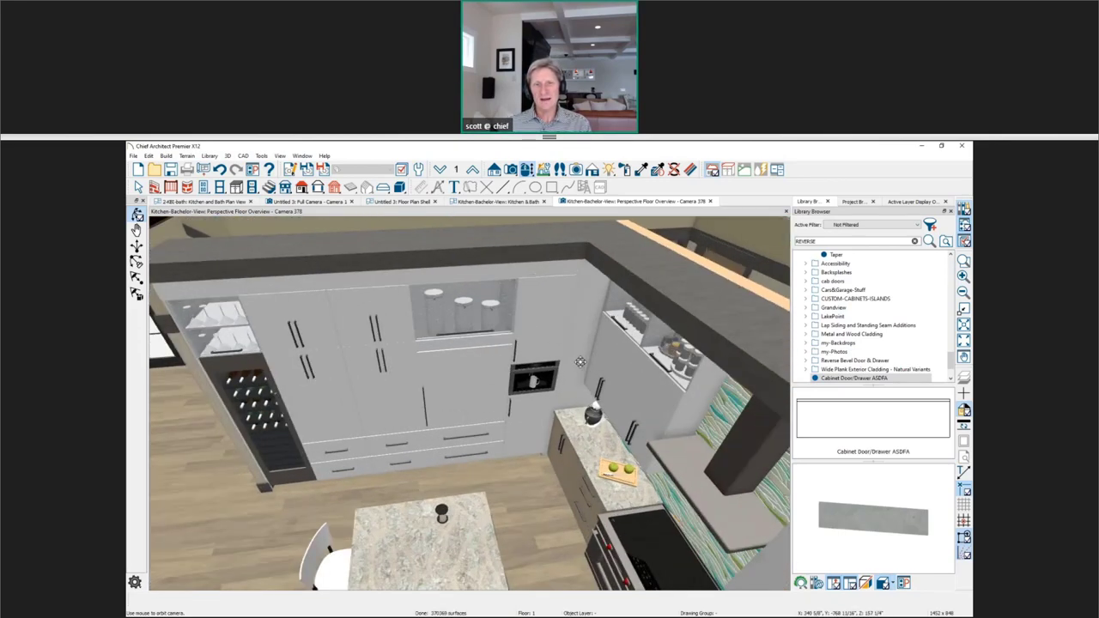
left_click(581, 363)
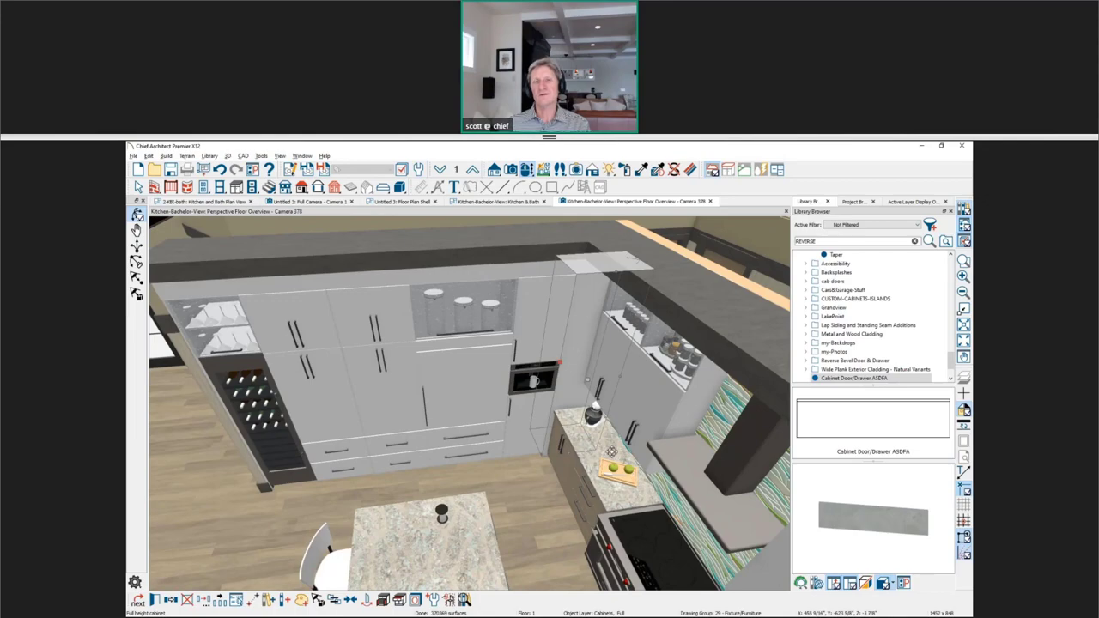
scroll(481, 441, "up", 3)
middle_click_drag(459, 442, 490, 429)
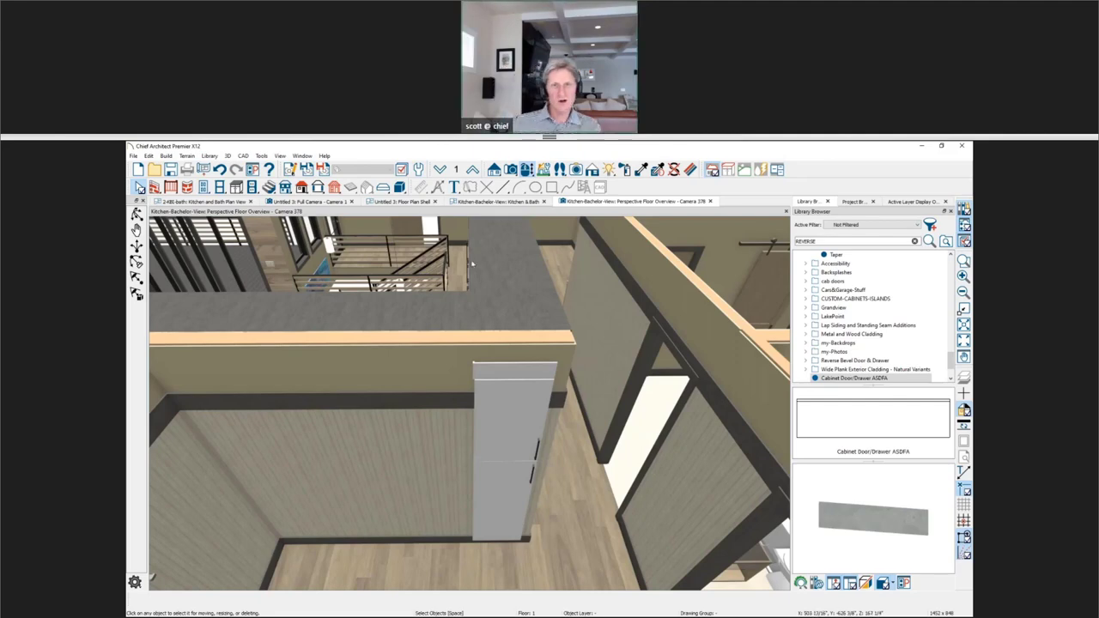
left_click(504, 201)
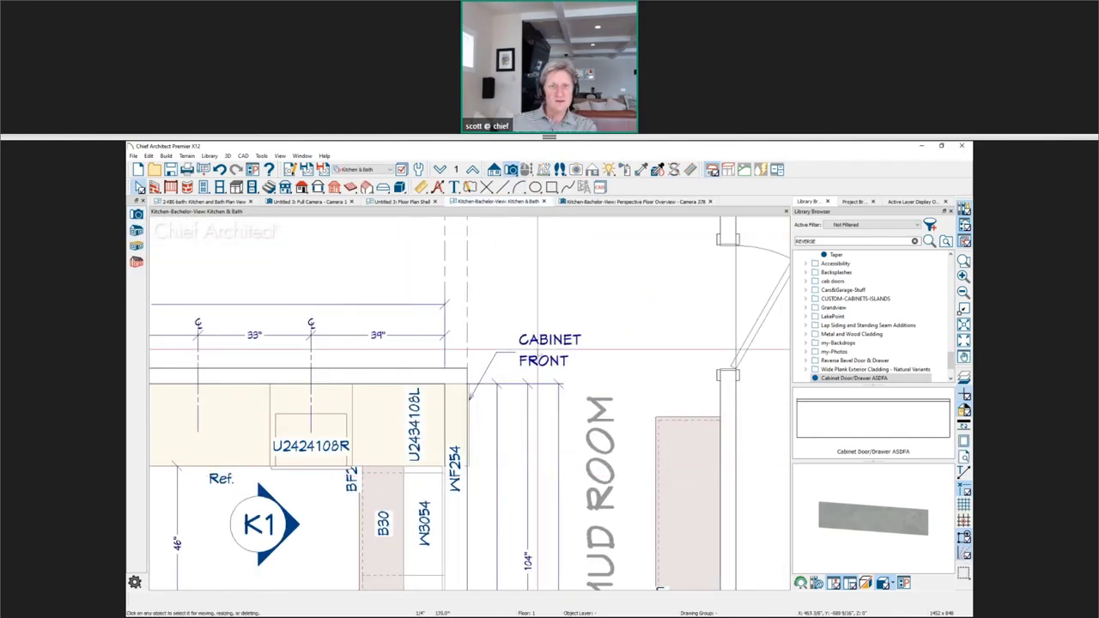
Create a wall elevation from the mud room looking toward the cabinet front on the kitchen side.
left_click(629, 446)
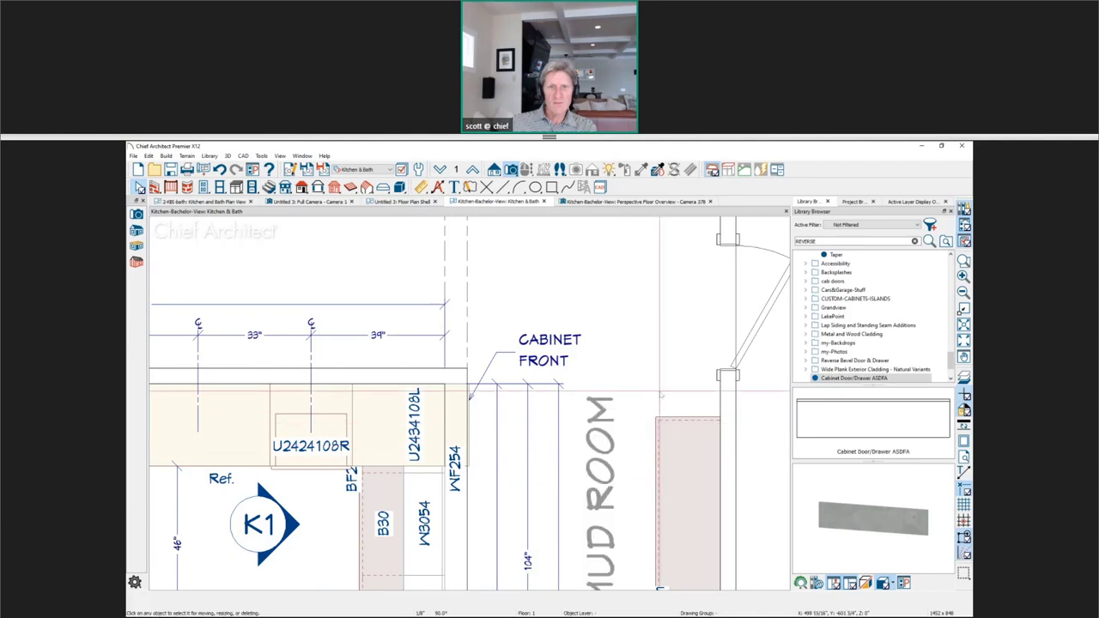
key("Tab")
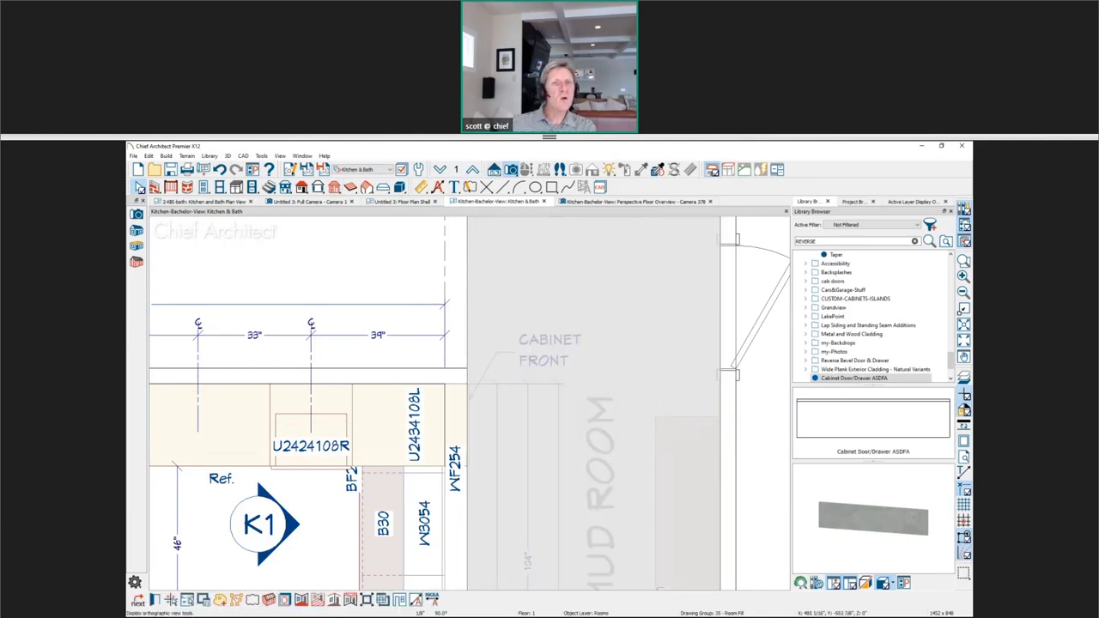
left_click(494, 169)
left_click_drag(589, 467, 481, 466)
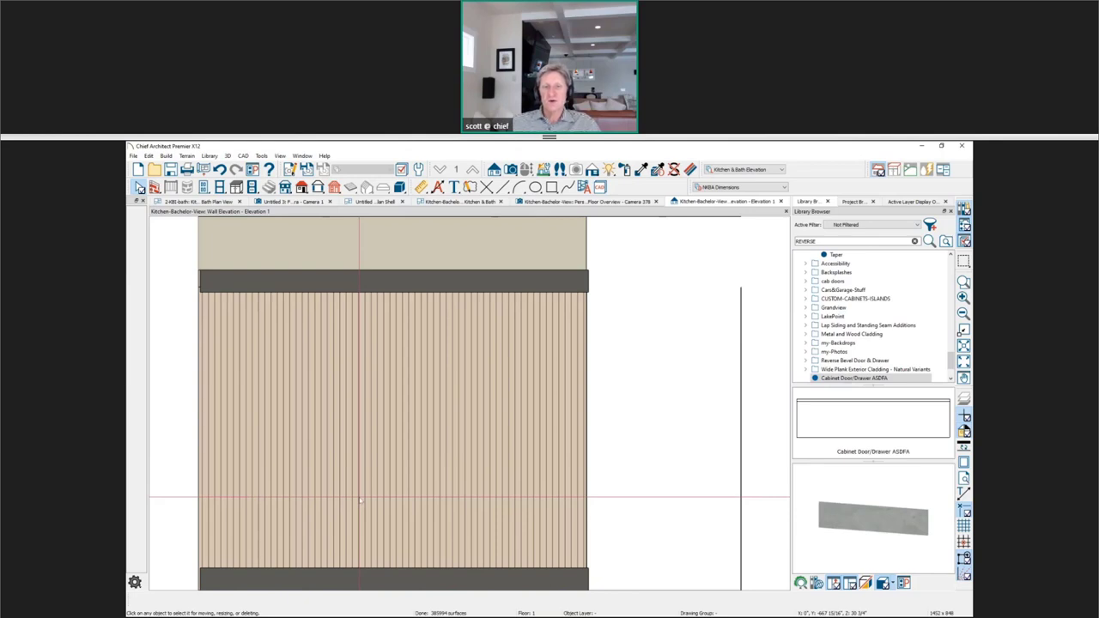
scroll(418, 421, "down", 1)
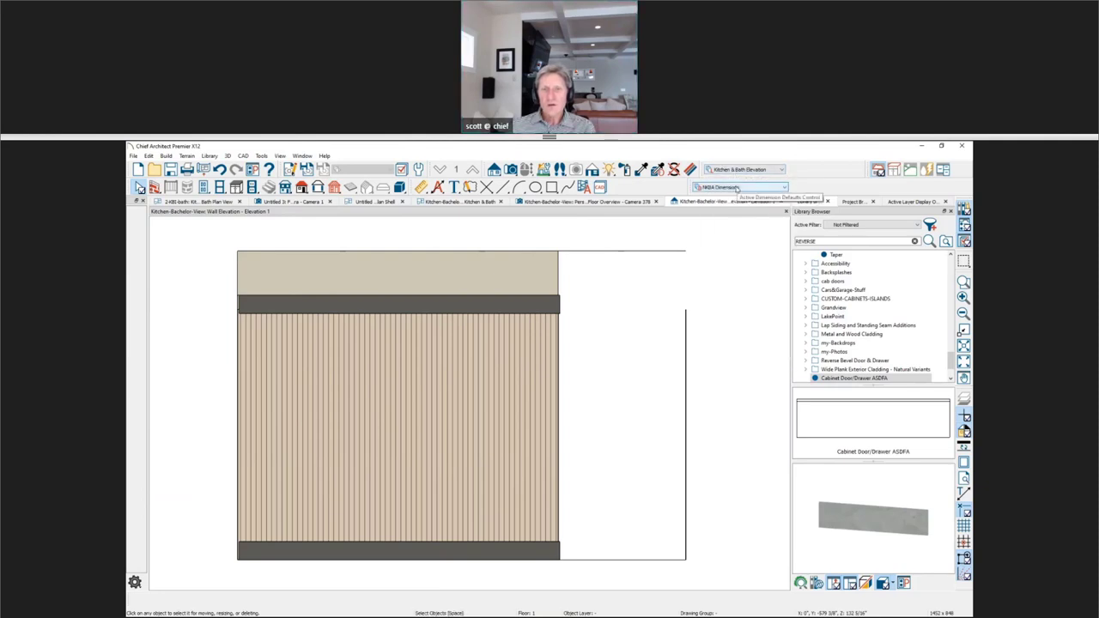
In the 2-KBI-bath plan, place a base cabinet against the master closet's bedroom-side wall and move it back through the wall.
left_click(183, 202)
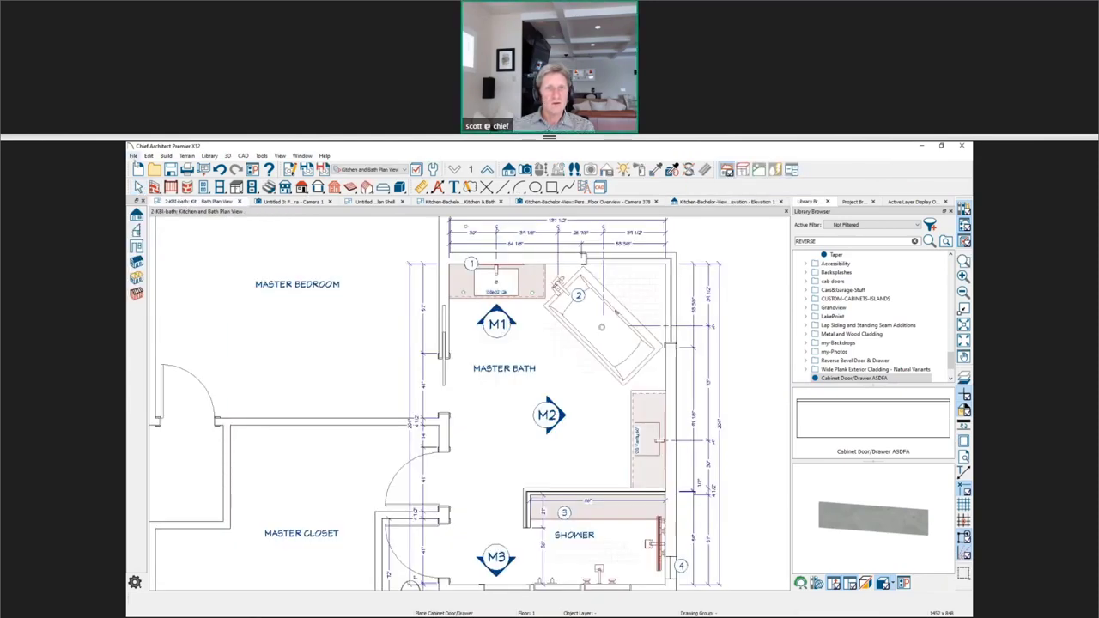
mouse_move(589, 486)
middle_mouse_down()
mouse_move(456, 408)
mouse_move(461, 391)
mouse_move(560, 377)
mouse_move(708, 404)
middle_mouse_up()
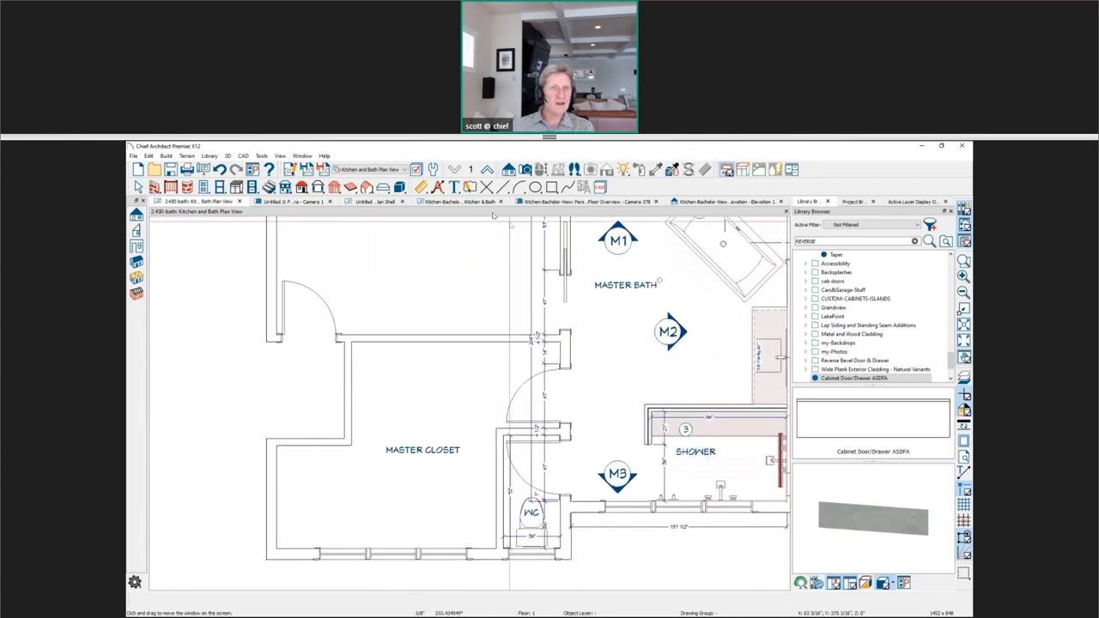
left_click(236, 187)
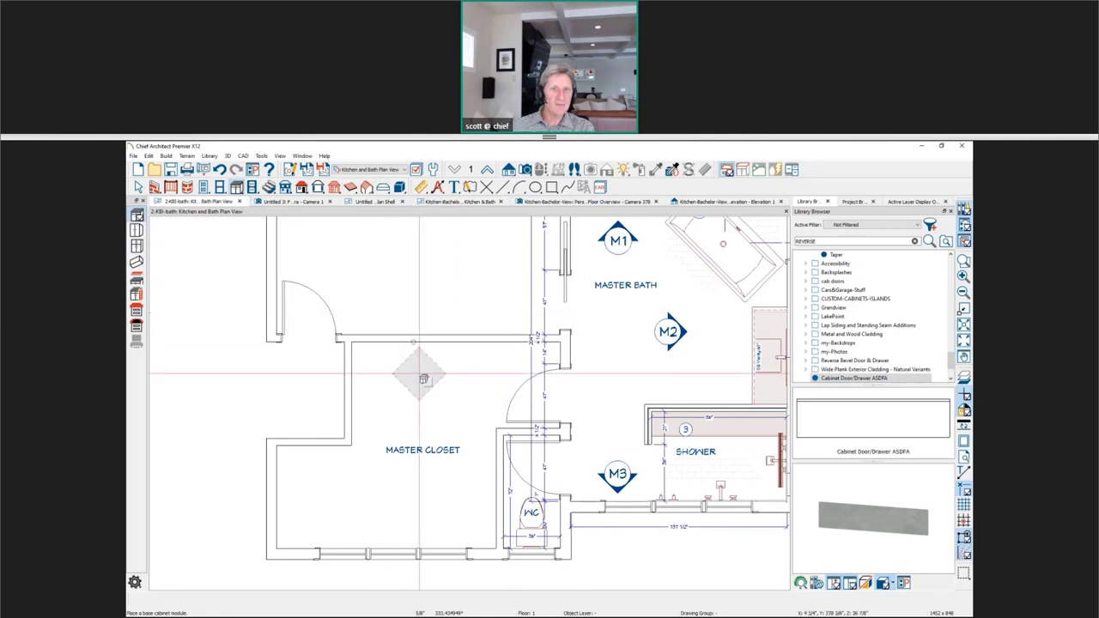
left_click(452, 361)
scroll(466, 389, "up", 3)
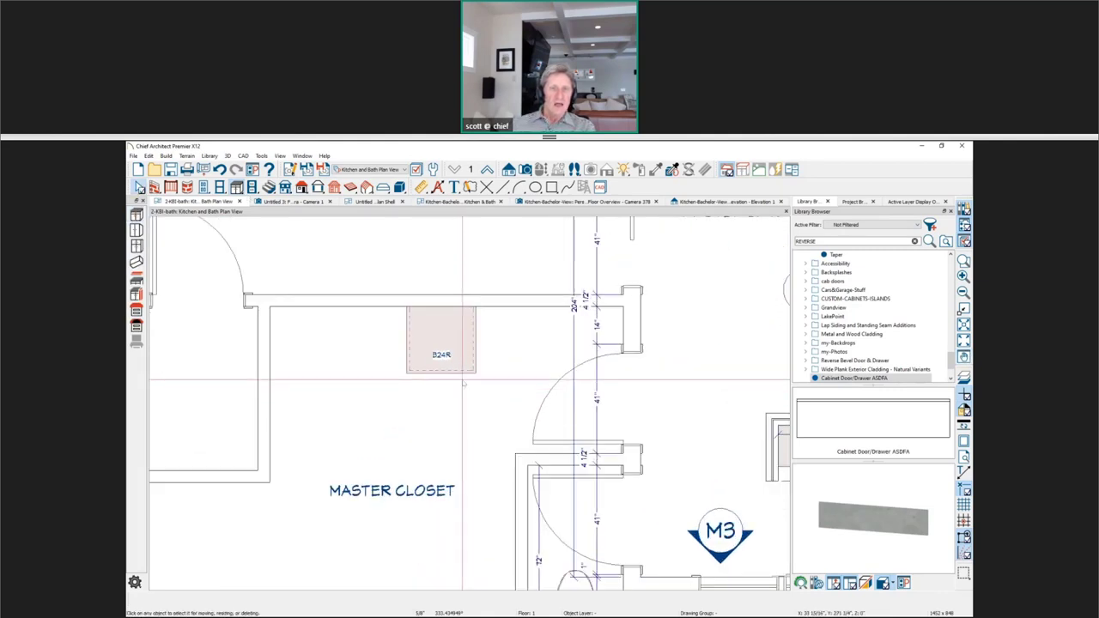
left_click(442, 347)
left_click_drag(441, 340, 441, 276)
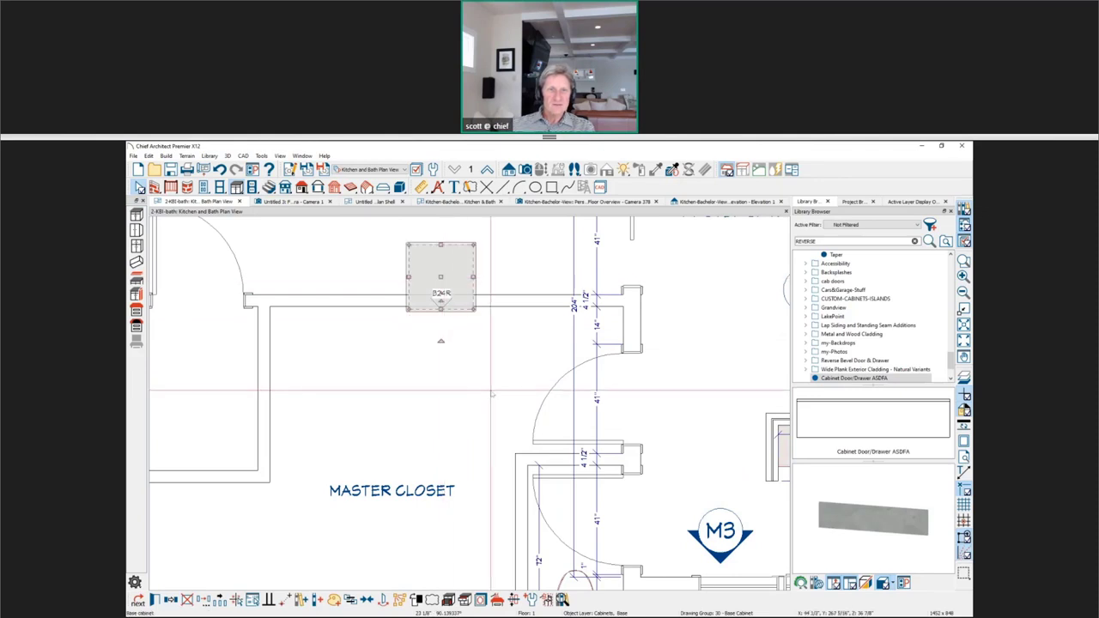
Create a wall elevation of the closet wall holding the cabinet, switch it to the All Layers ON set, and close the elevation.
left_click(508, 169)
left_click(136, 246)
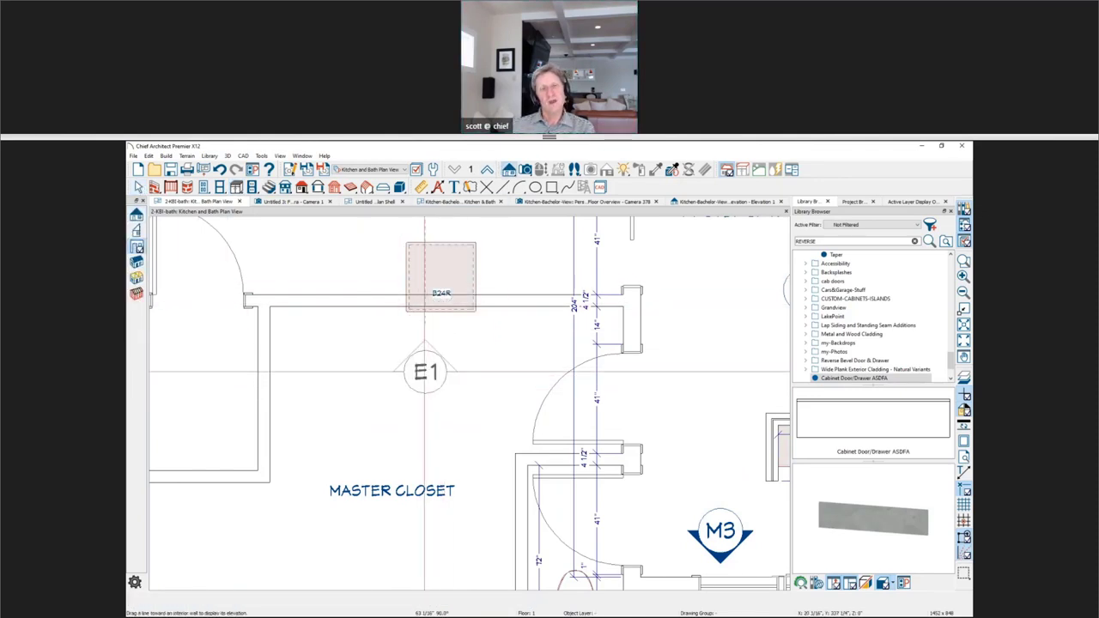
left_click_drag(425, 372, 425, 347)
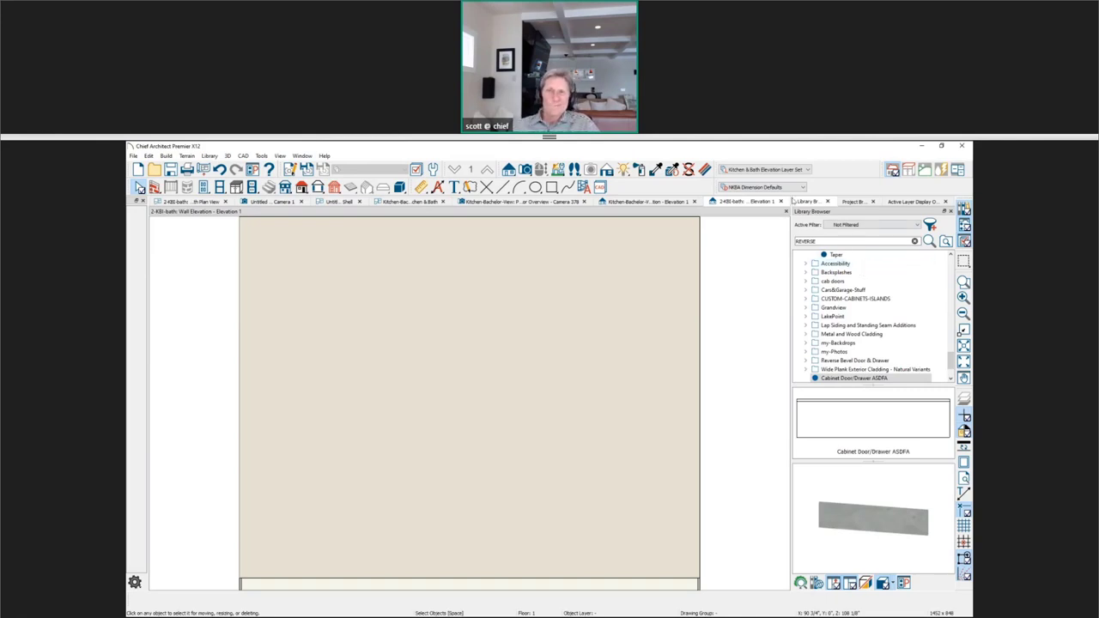
left_click(795, 171)
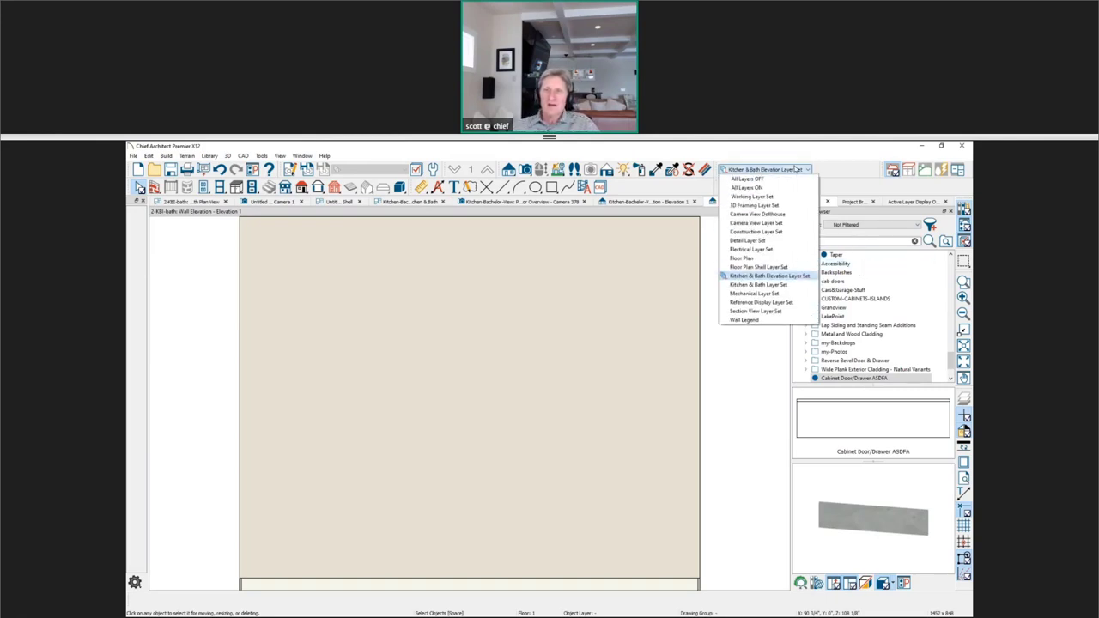
left_click(765, 188)
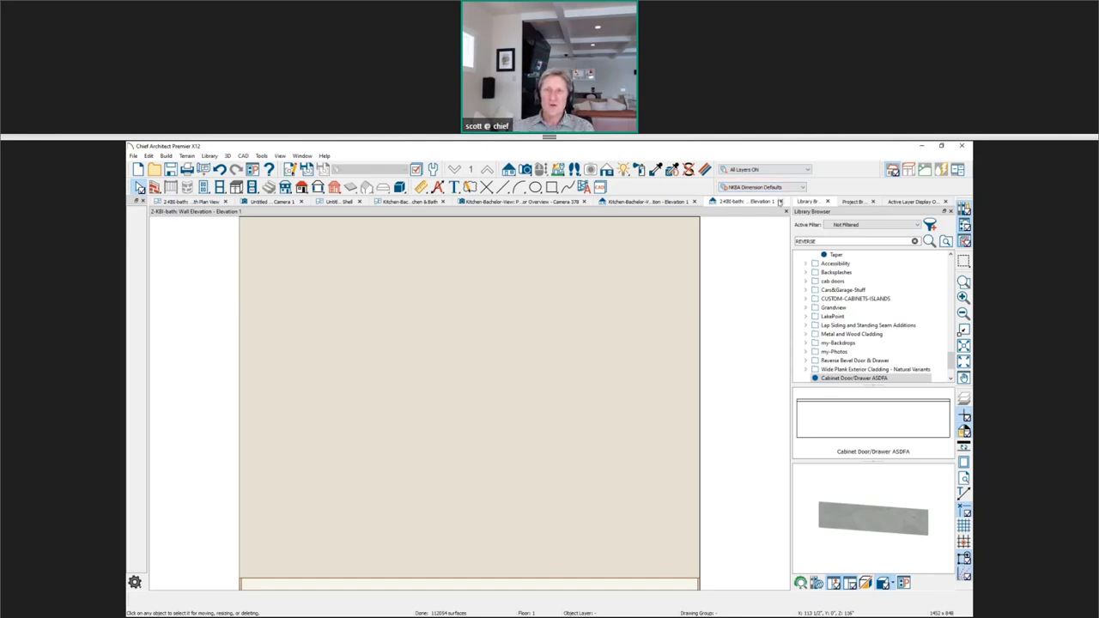
left_click(780, 201)
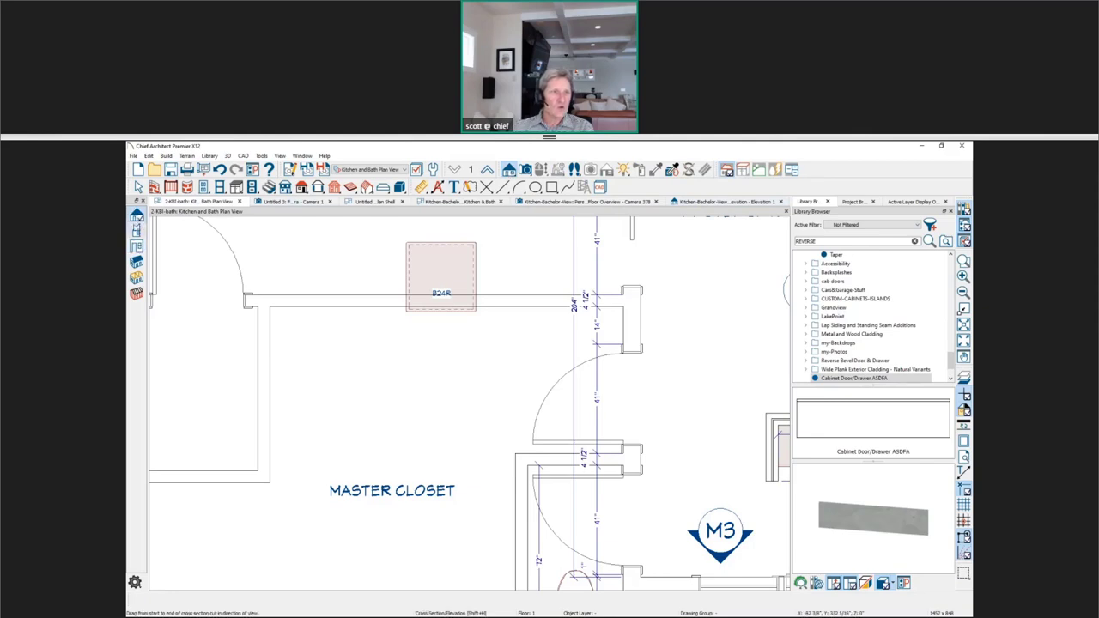
Create a cross section looking through the master closet at the cabinet wall and select the base cabinet.
left_click_drag(348, 333, 368, 222)
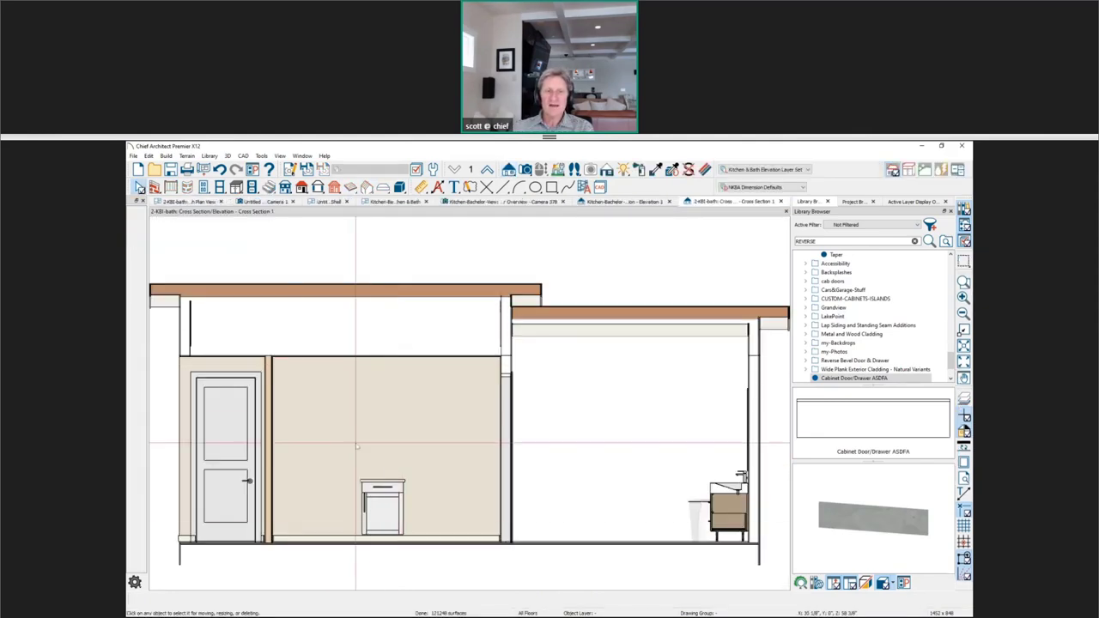
scroll(291, 534, "up", 1)
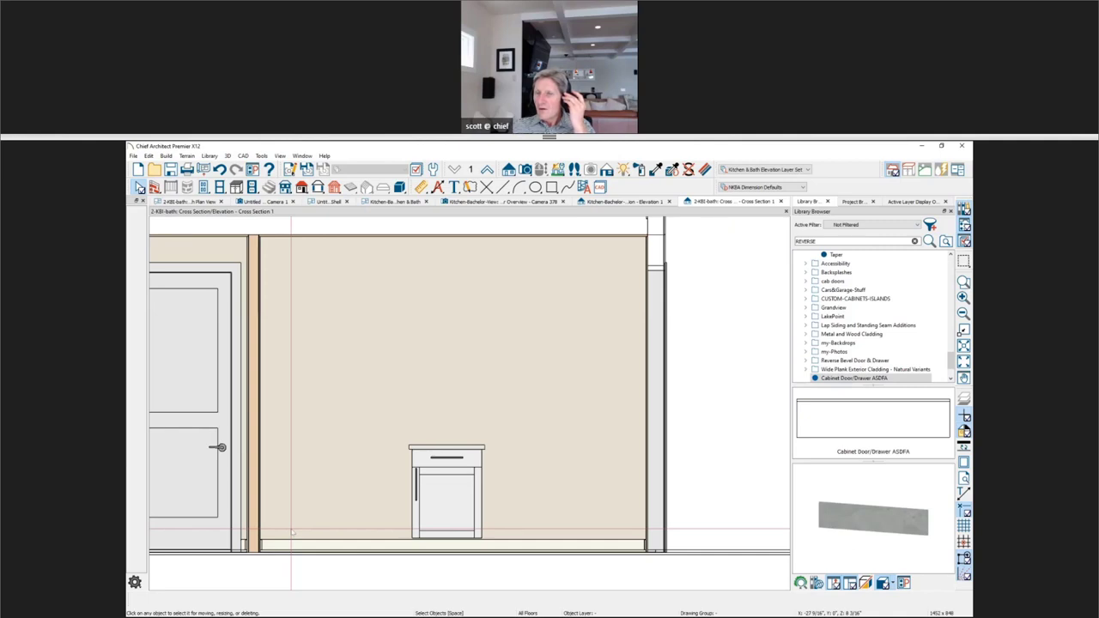
left_click(456, 522)
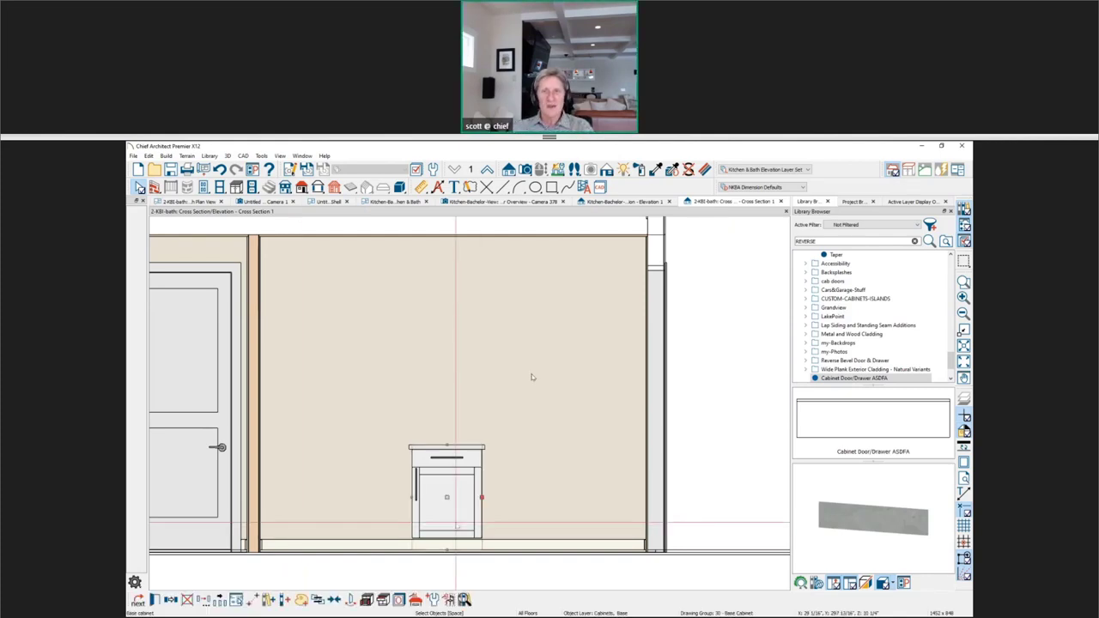
key("ctrl+e")
left_click(508, 247)
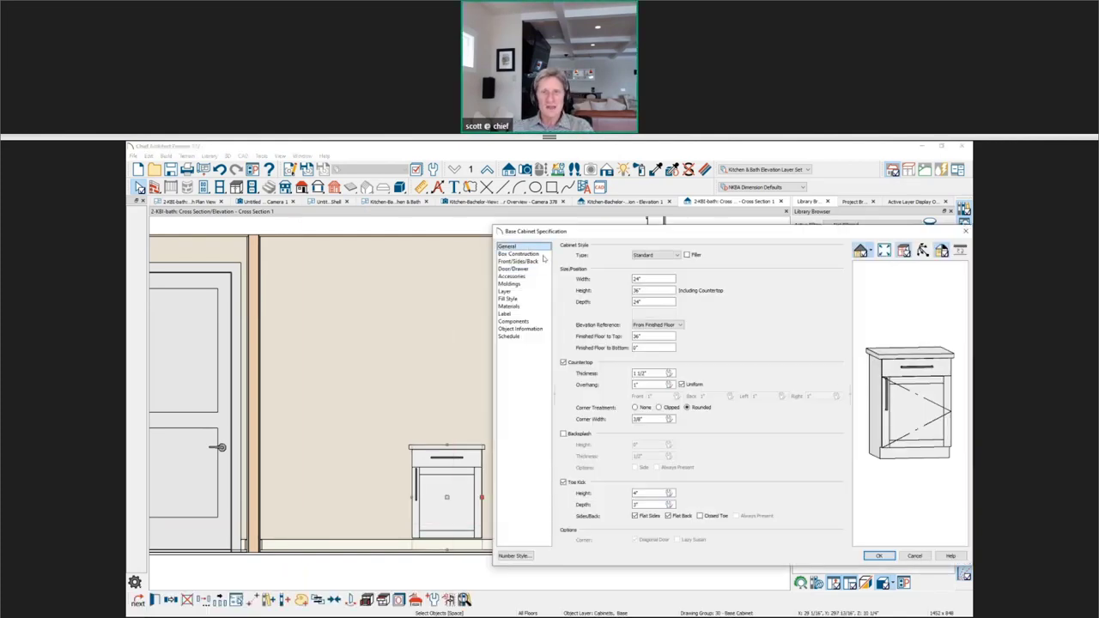
double_click(647, 280)
type("6")
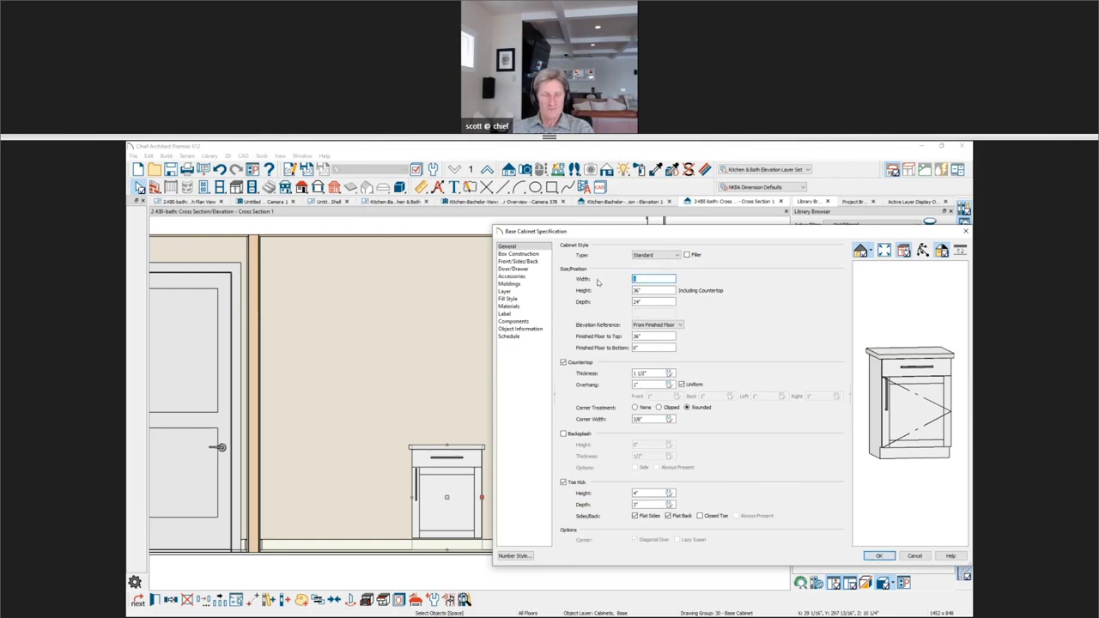
key("Escape")
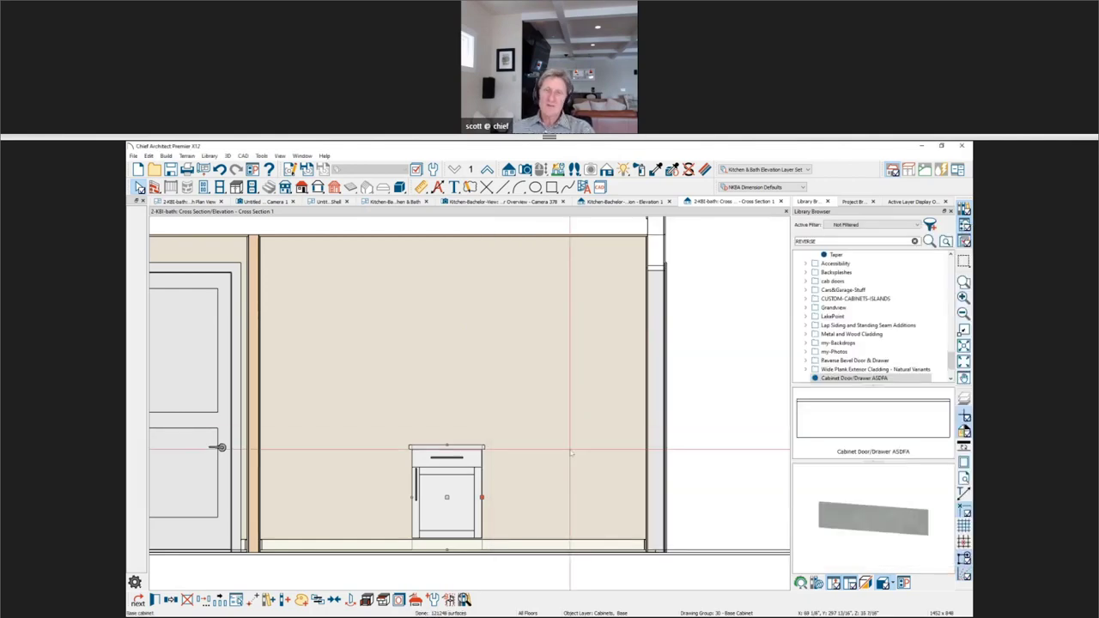
Reduce the selected base cabinet's depth to 1 inch.
key("ctrl+e")
type("8")
left_click(879, 556)
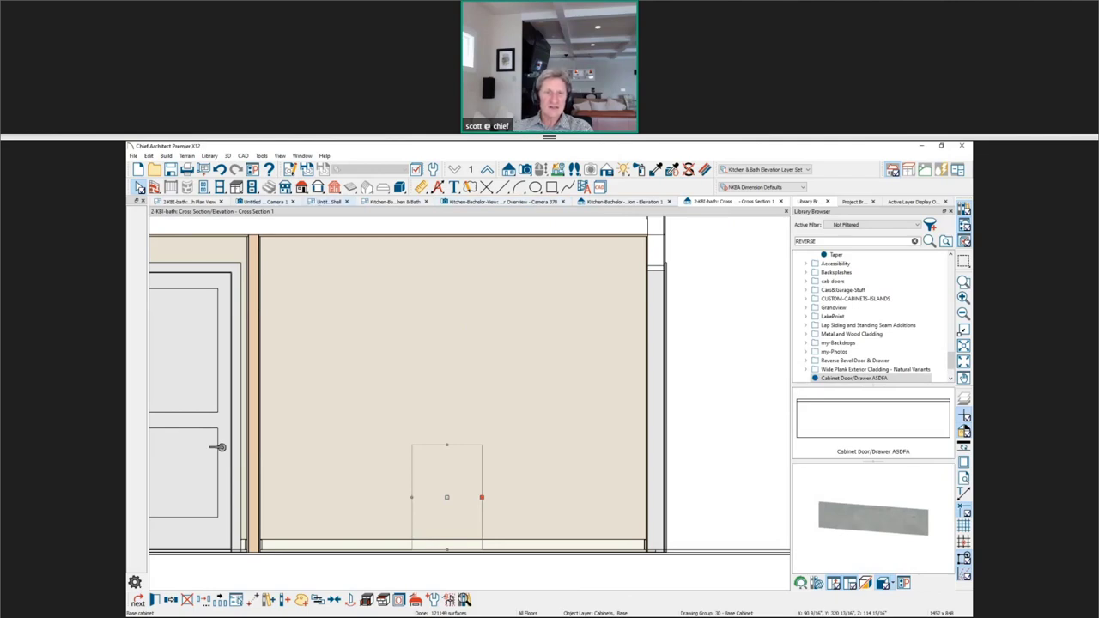
Close the untitled plan together with its camera view.
left_click(325, 202)
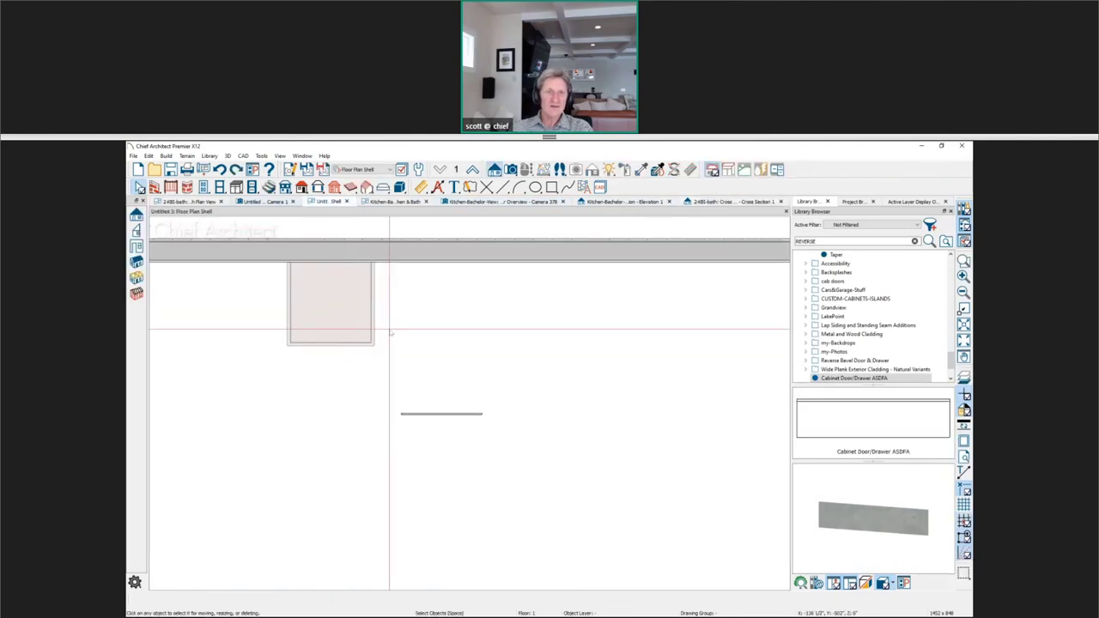
left_click(347, 202)
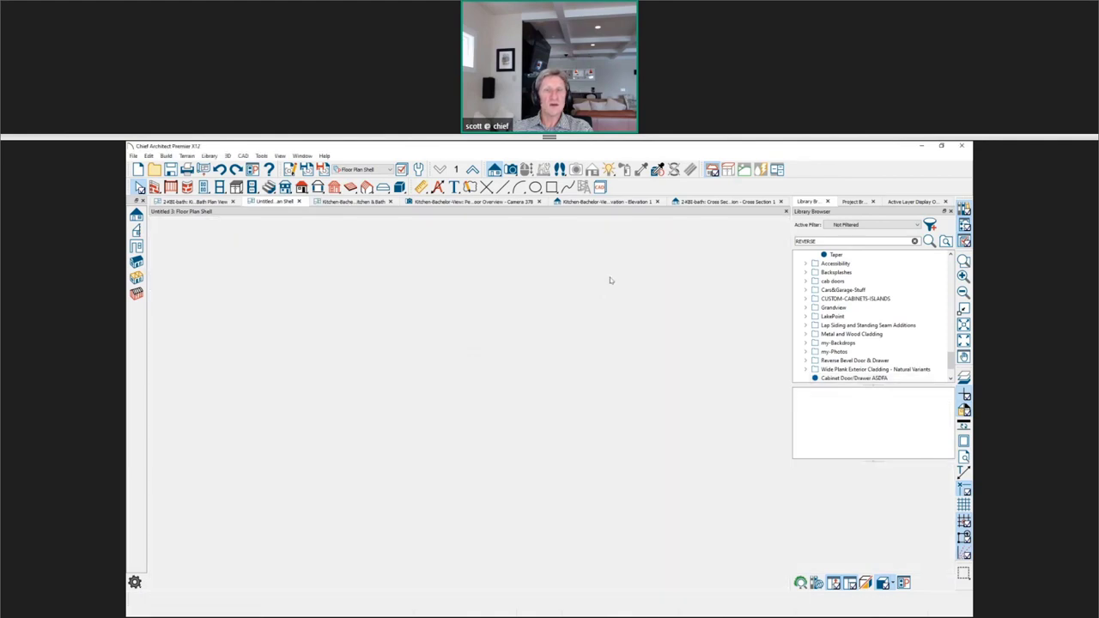
left_click(577, 394)
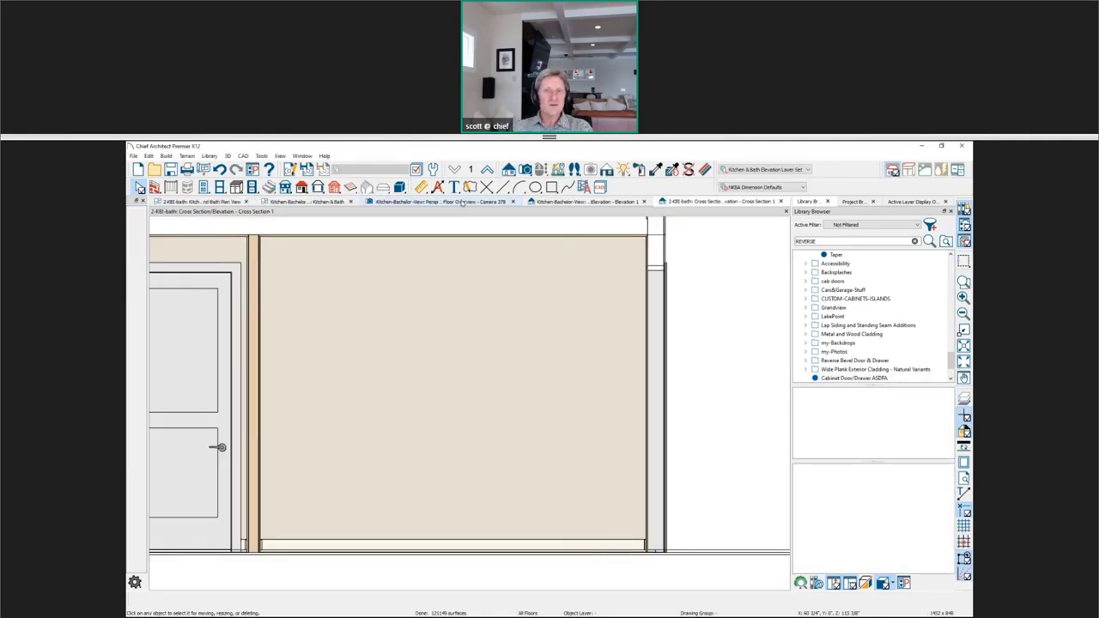
Return to the bath plan and move the thin base cabinet onto the closet-side face of the wall.
left_click(300, 202)
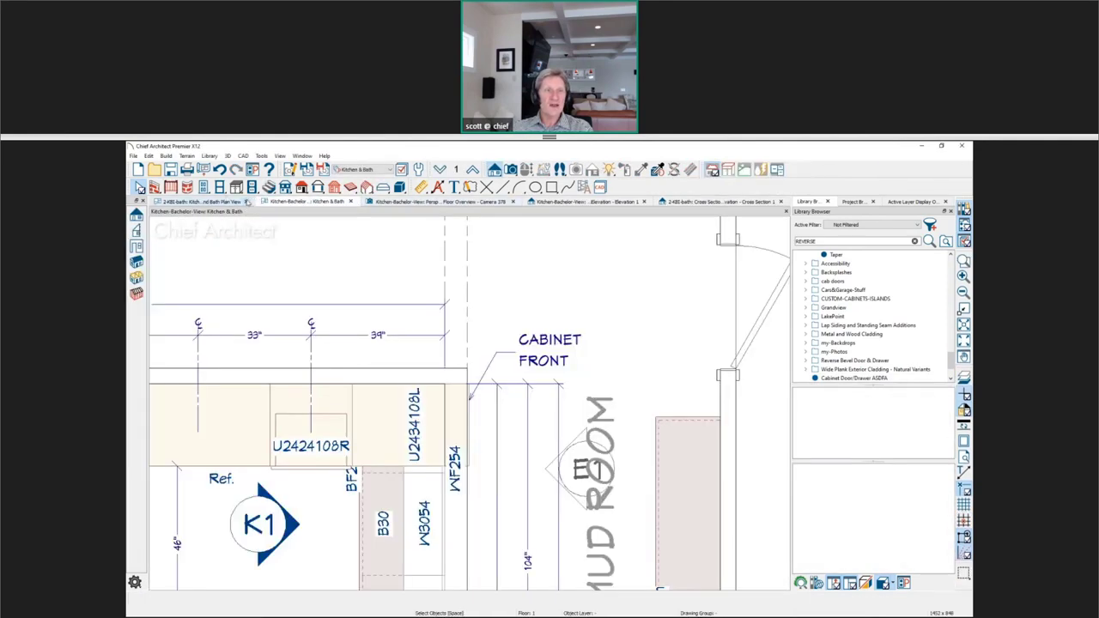
left_click(232, 203)
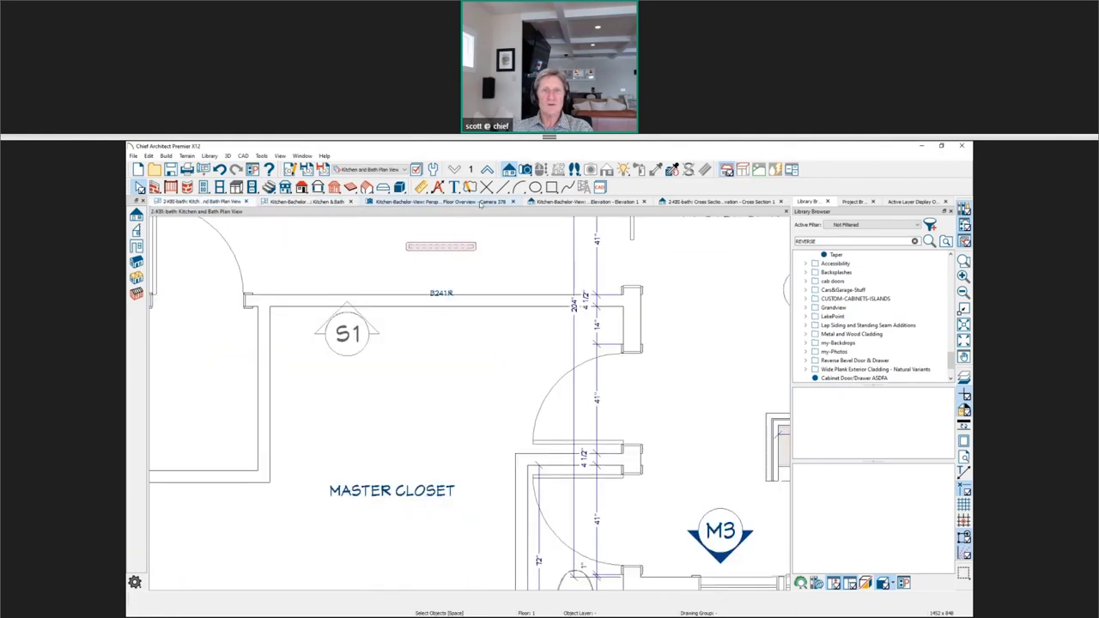
left_click(440, 248)
left_click_drag(440, 247, 439, 311)
left_click(436, 319)
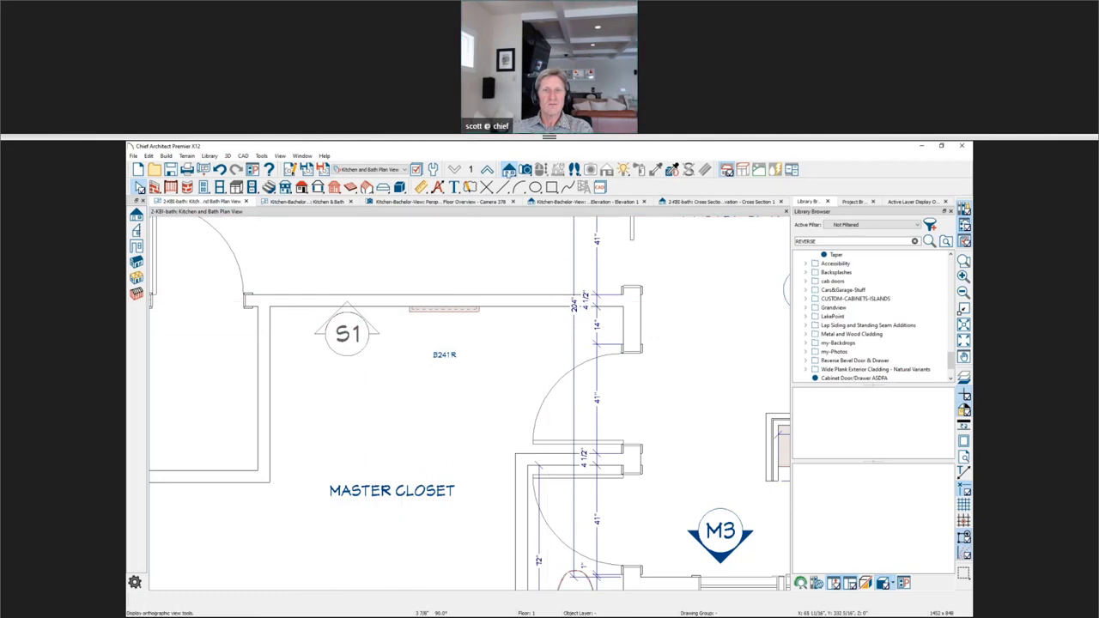
Create a wall elevation of the closet wall facing the thin cabinet and check the cabinet's specification without changing it.
left_click(136, 246)
left_click_drag(412, 332, 412, 310)
middle_click_drag(360, 548, 346, 486)
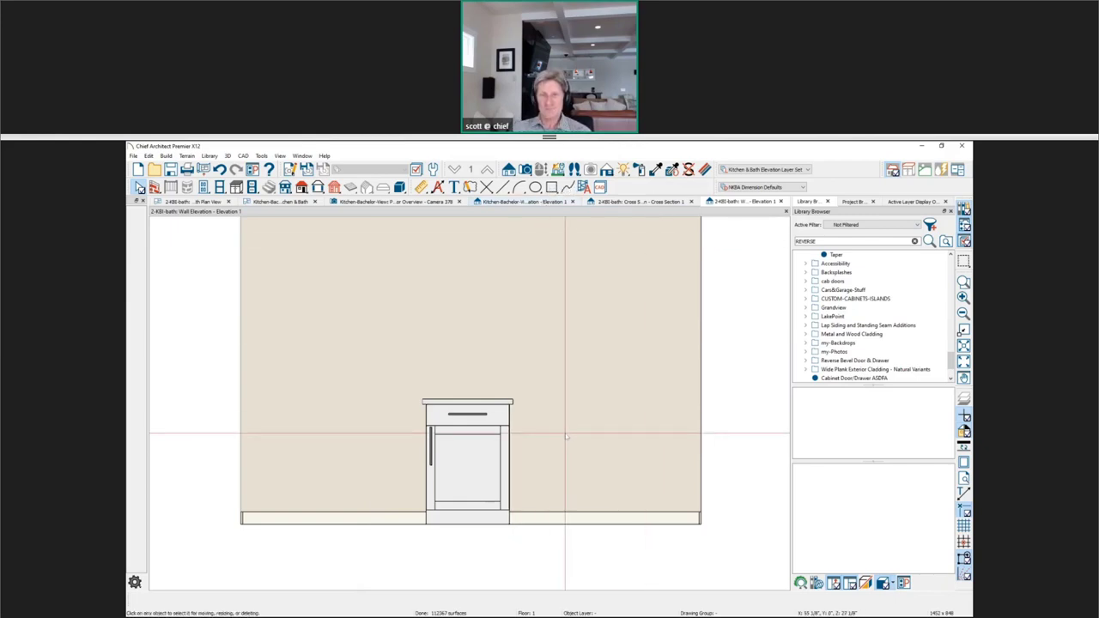
left_click(494, 462)
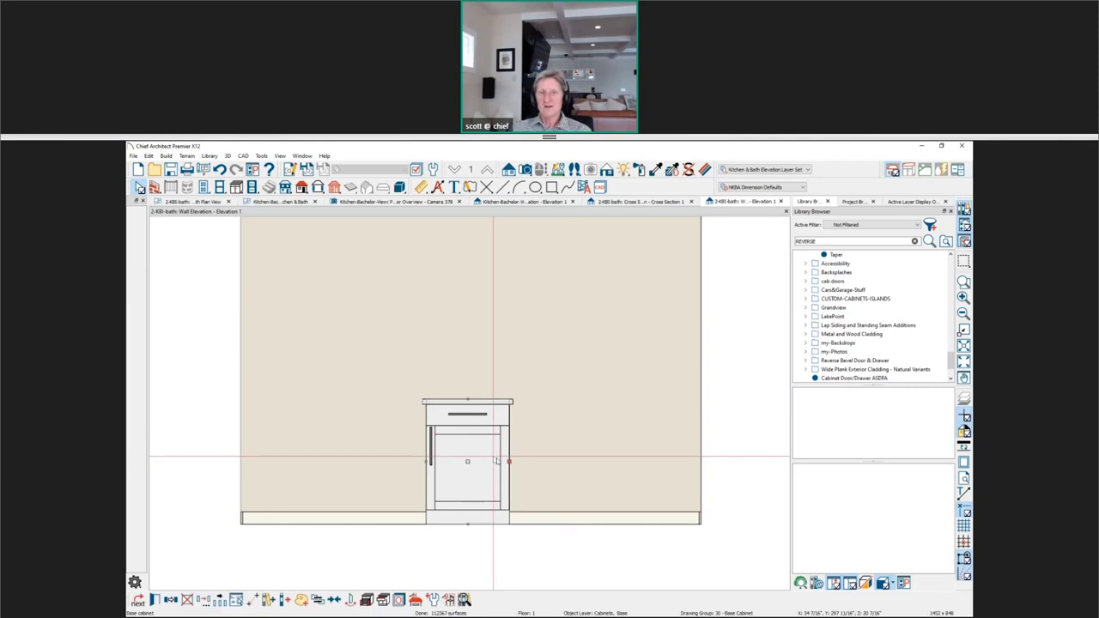
double_click(496, 461)
key("Escape")
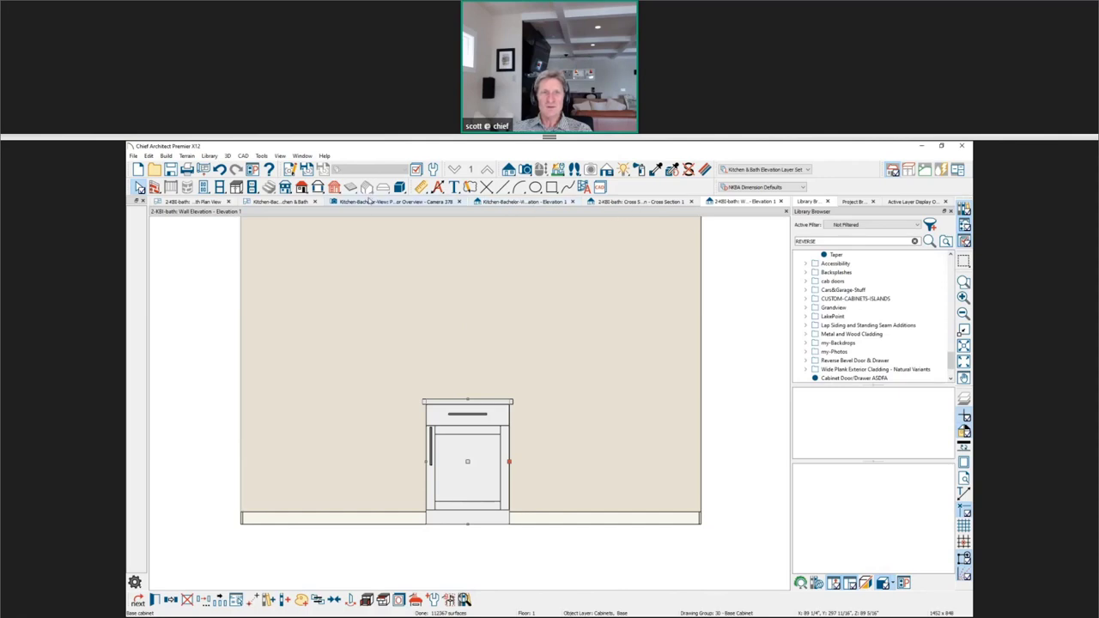
Close the Kitchen-Bachelor-View plan together with its overview and elevation views.
left_click(279, 202)
left_click(314, 201)
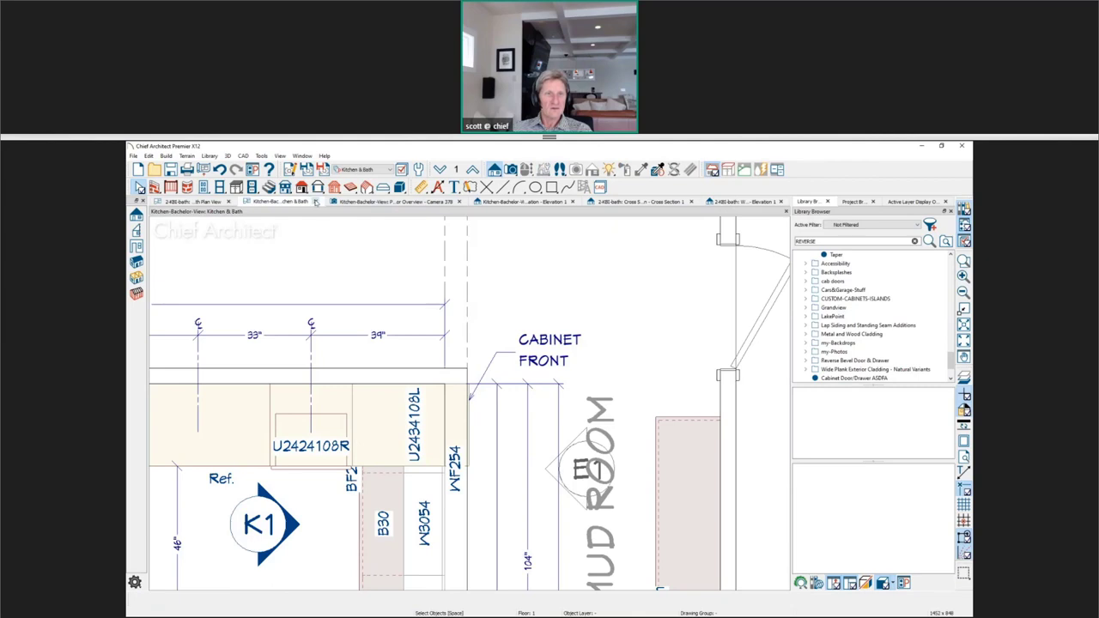
left_click(359, 201)
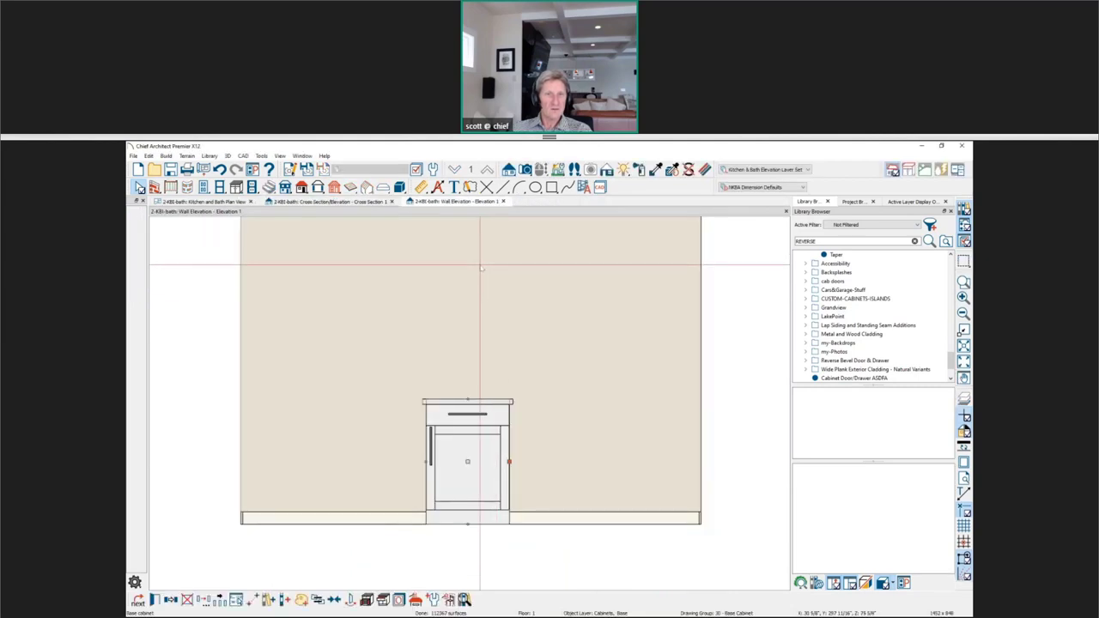
Draw a rectangle in the bath plan from the thin cabinet back through the wall and give its outline a dashed line style.
left_click(225, 201)
scroll(440, 440, "up", 5)
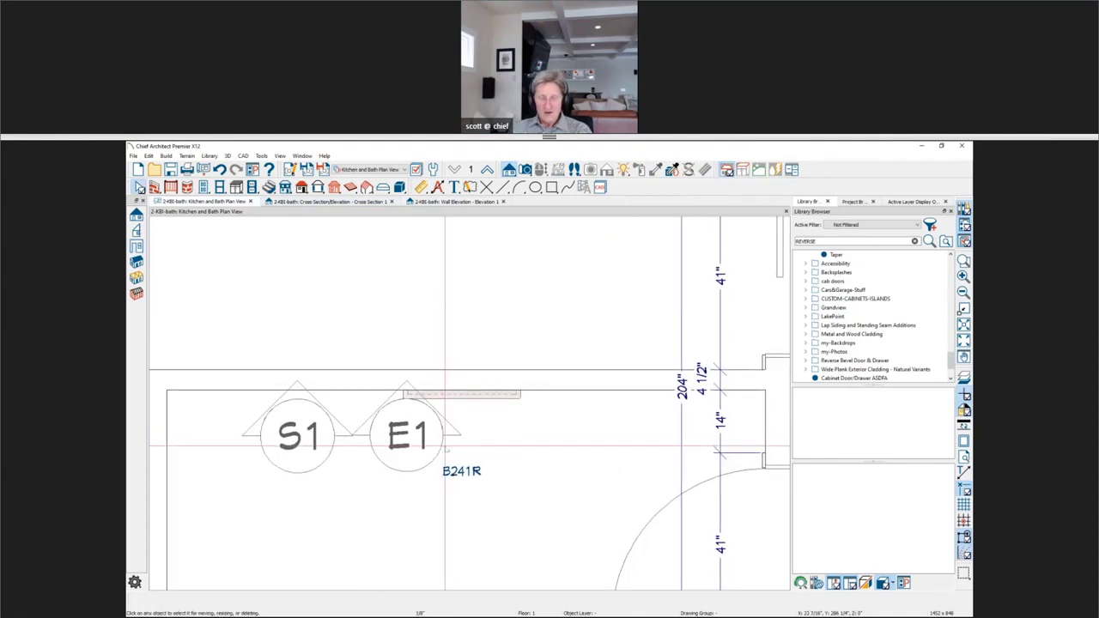
left_click(552, 187)
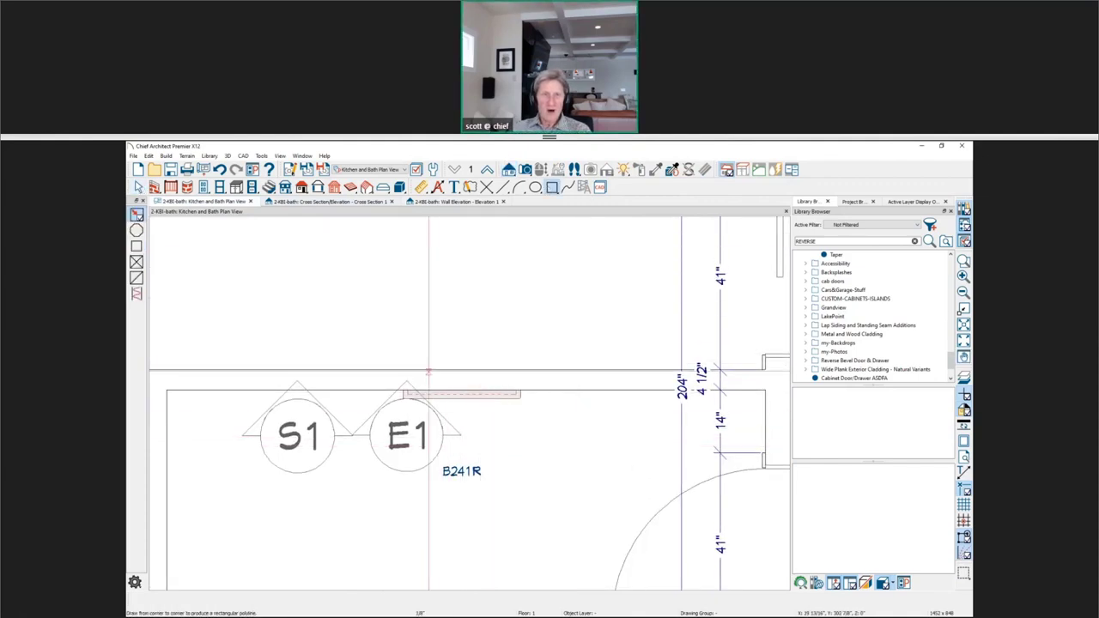
mouse_move(407, 392)
left_mouse_down()
mouse_move(433, 317)
mouse_move(518, 318)
left_mouse_up()
double_click(517, 347)
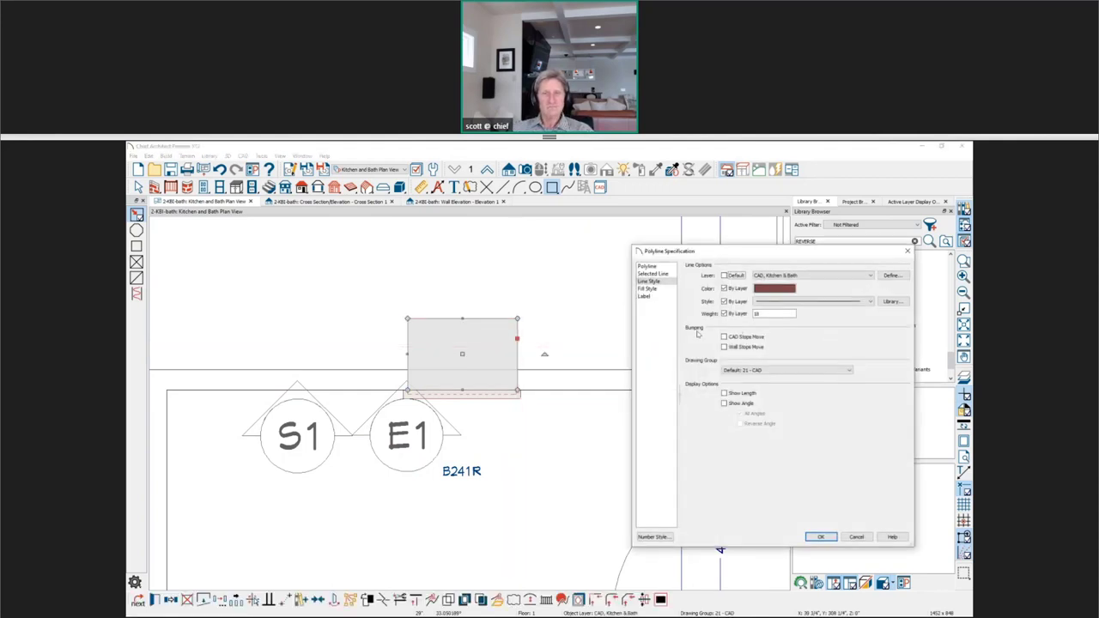
left_click(772, 302)
left_click(771, 321)
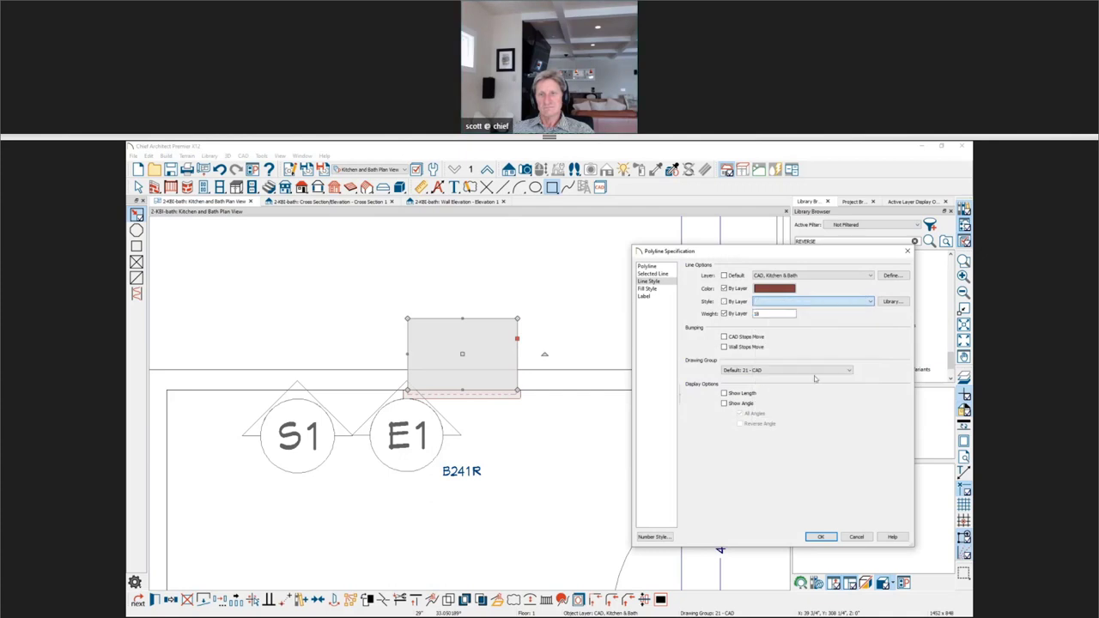
left_click(820, 537)
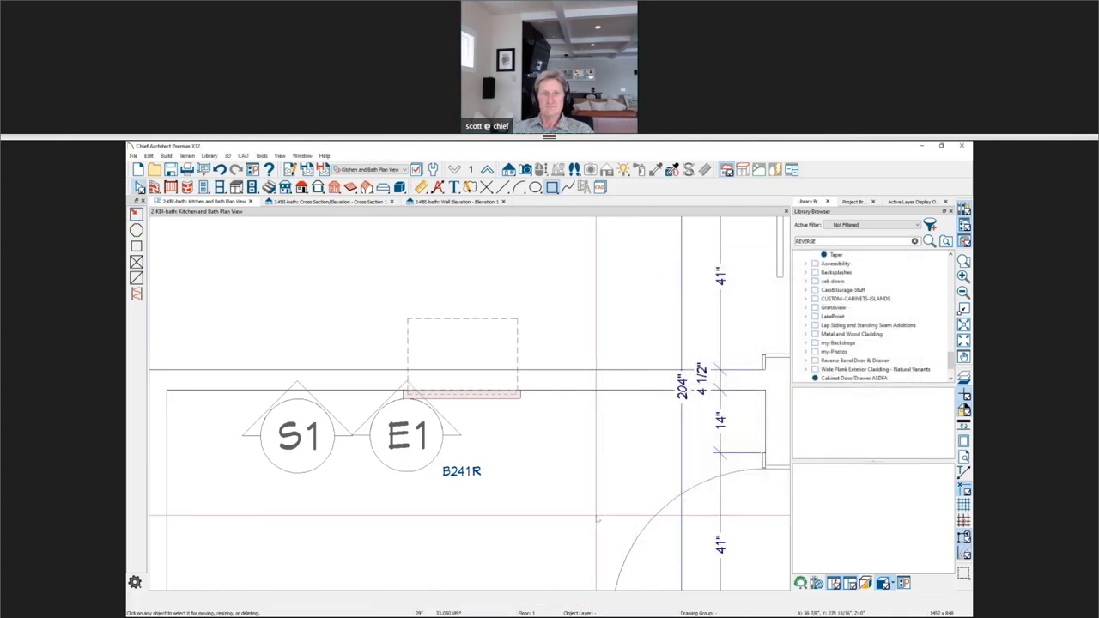
Stretch the dashed rectangle's back edge slightly farther behind the closet wall.
scroll(407, 421, "up", 2)
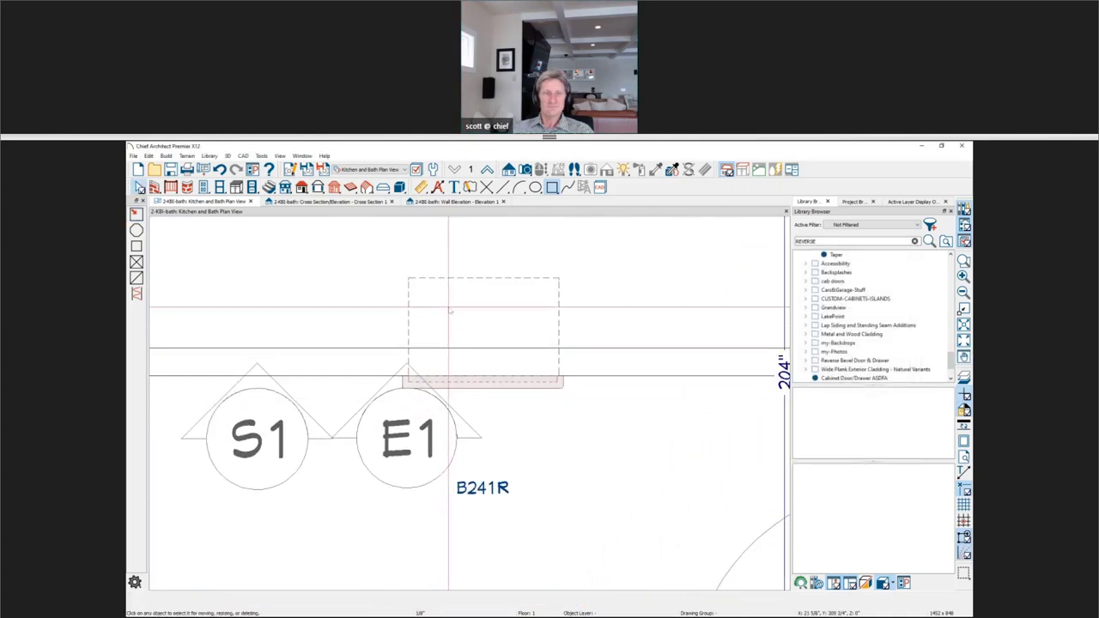
left_click(460, 277)
left_click_drag(460, 278, 461, 263)
left_click(623, 455)
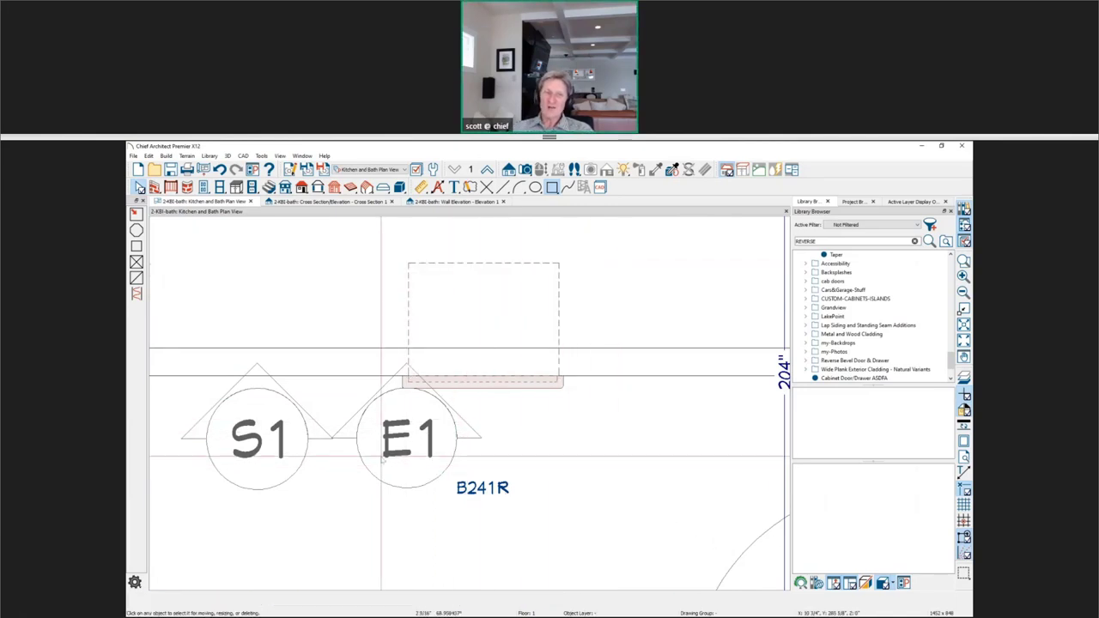
Return to the closet wall elevation and examine how the cabinet face appears in the wall.
left_click(427, 457)
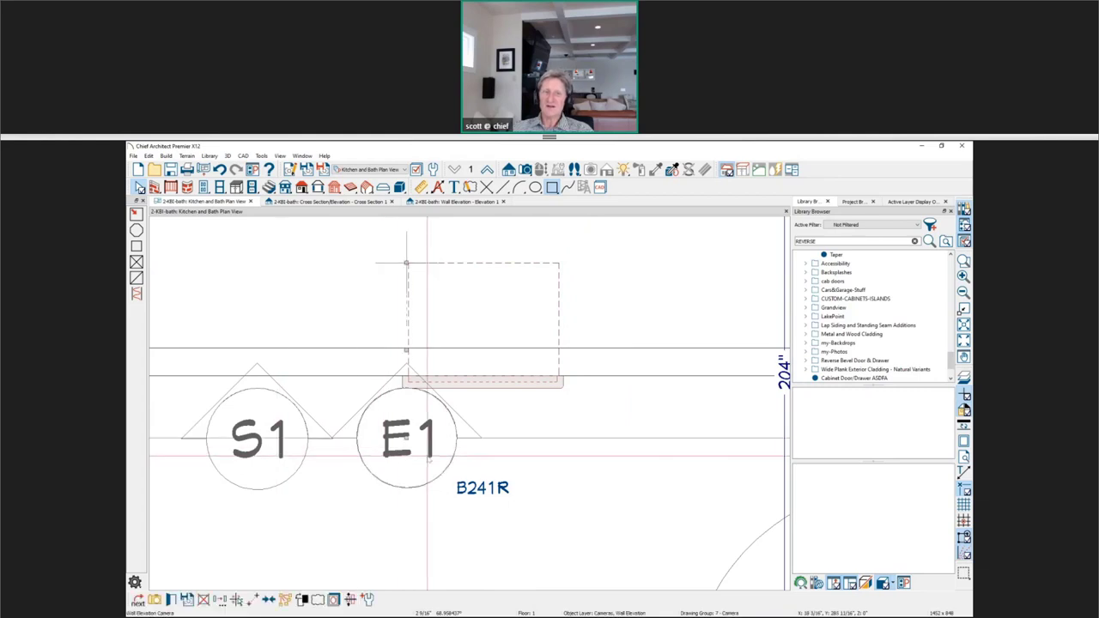
key("ctrl+Tab")
scroll(418, 584, "down", 3)
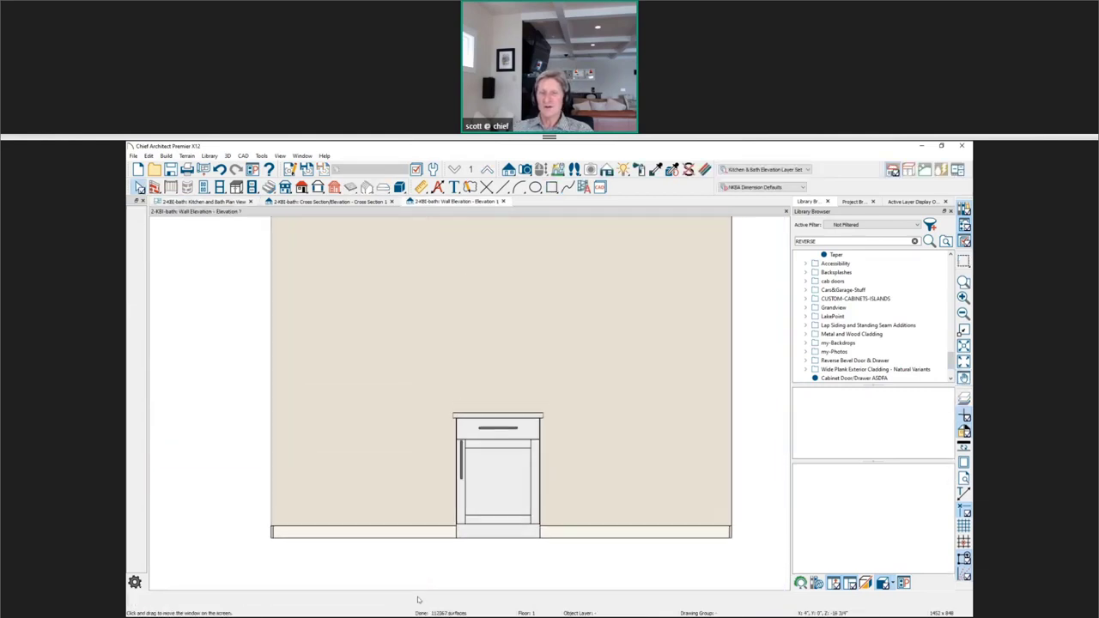
scroll(527, 485, "down", 1)
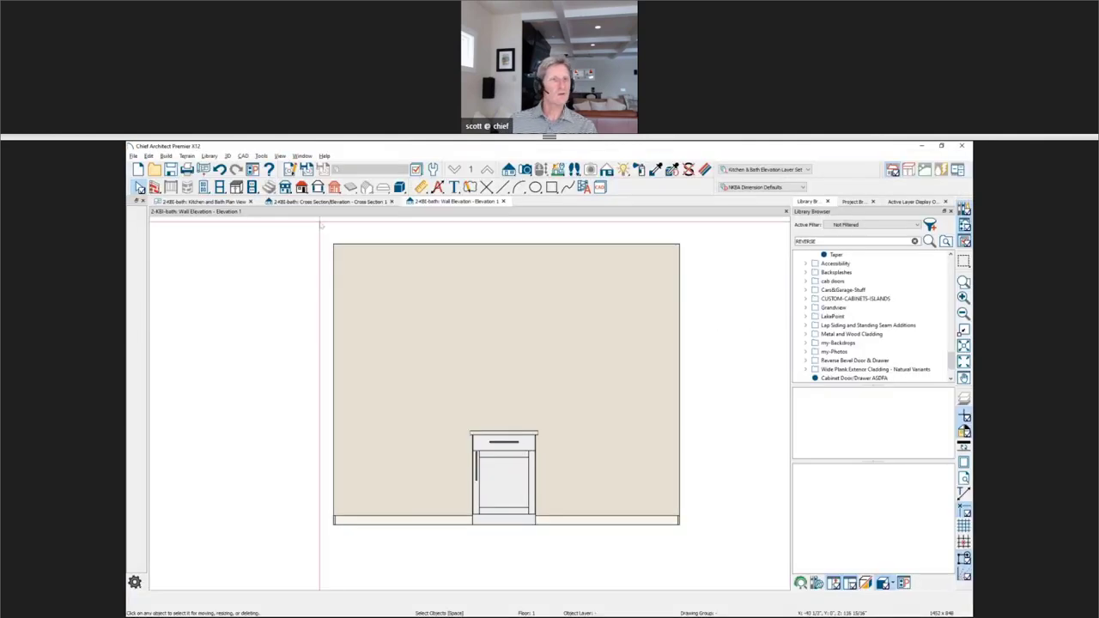
Close the bath plan together with its cross section and wall elevation views.
left_click(387, 201)
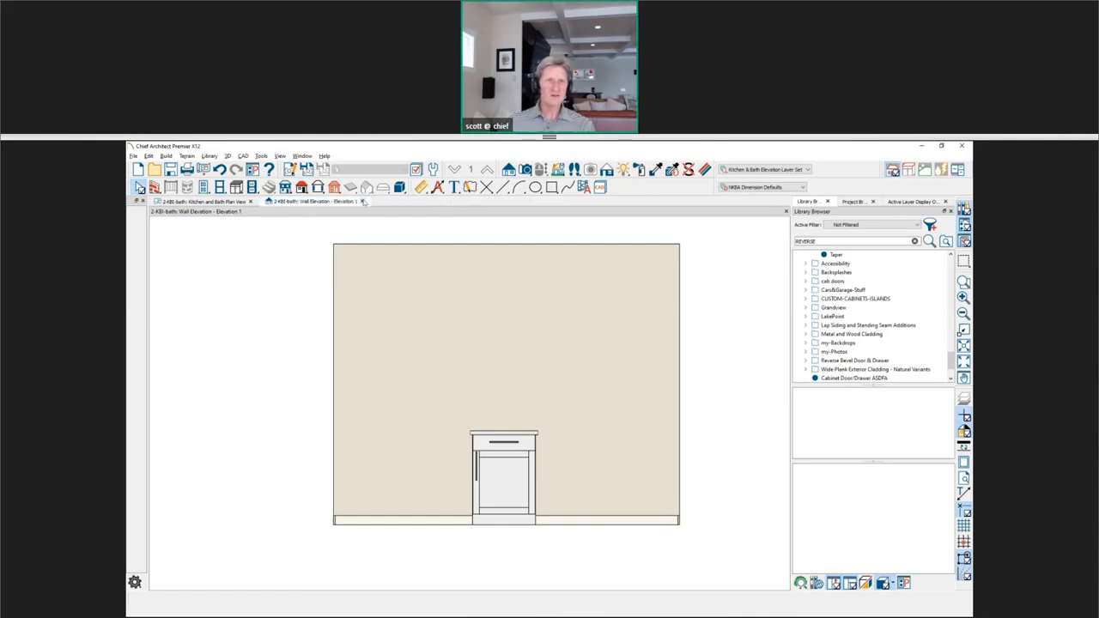
left_click(362, 201)
left_click(786, 201)
left_click(612, 394)
Open the recent plan CUSTOM-VANITY.plan.
left_click(134, 158)
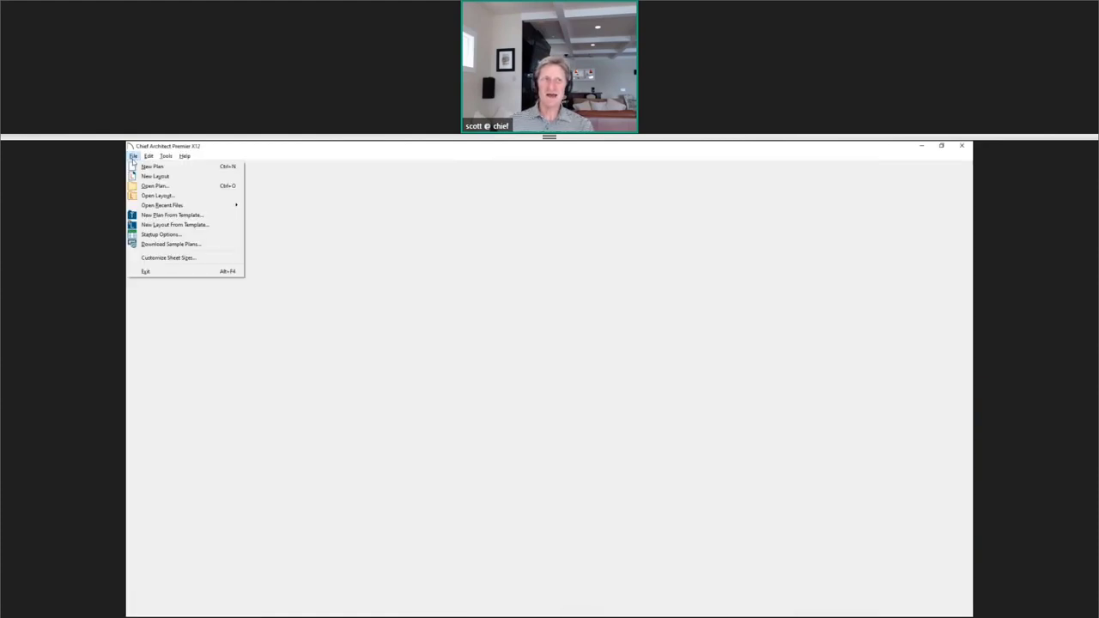
mouse_move(162, 206)
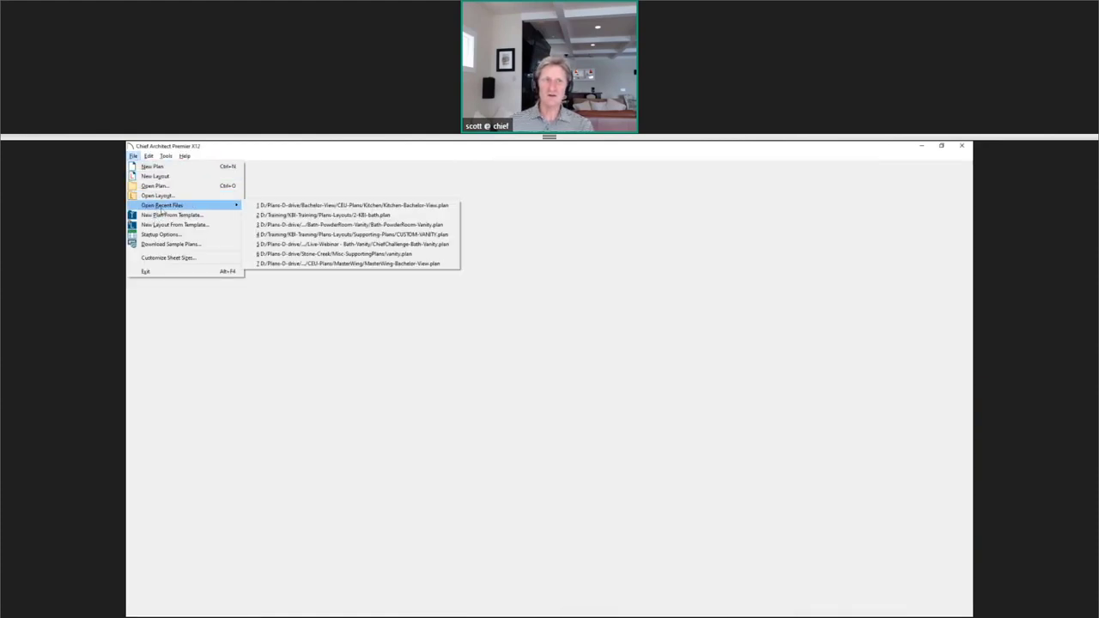
left_click(451, 235)
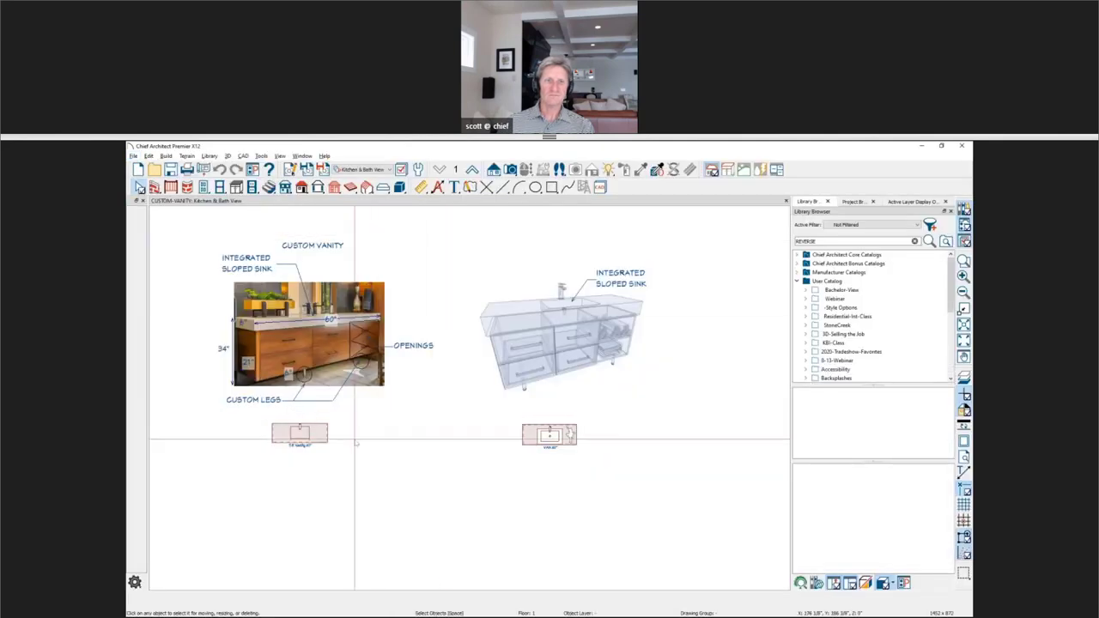
Create a cross section/elevation view facing the front of the vanity labeled VAN 60".
scroll(554, 469, "up", 2)
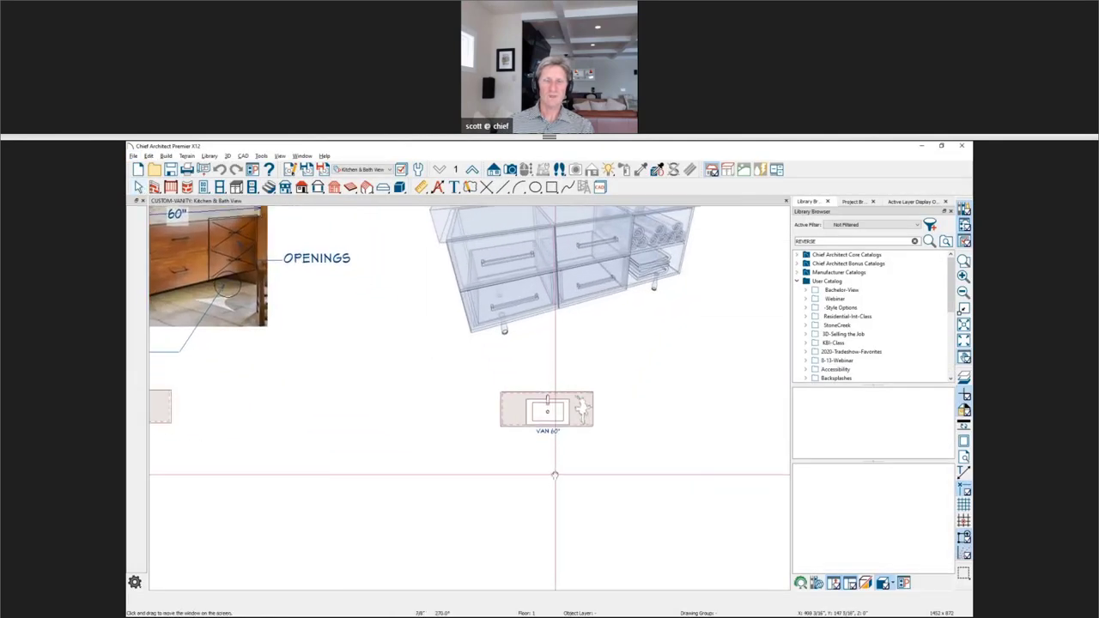
scroll(556, 474, "up", 2)
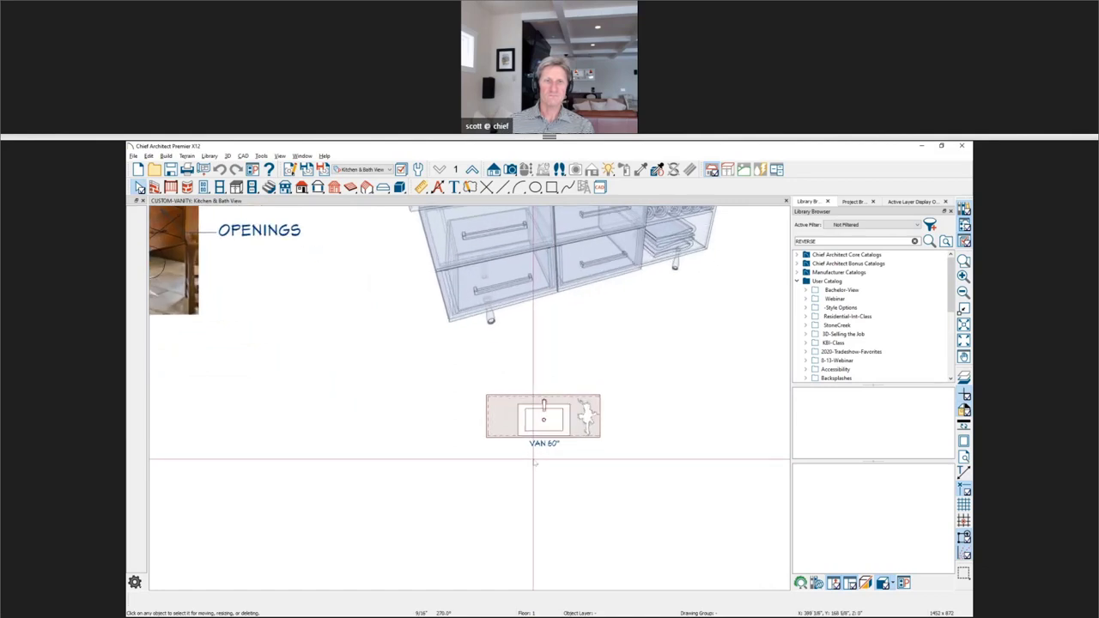
middle_click_drag(534, 462, 422, 439)
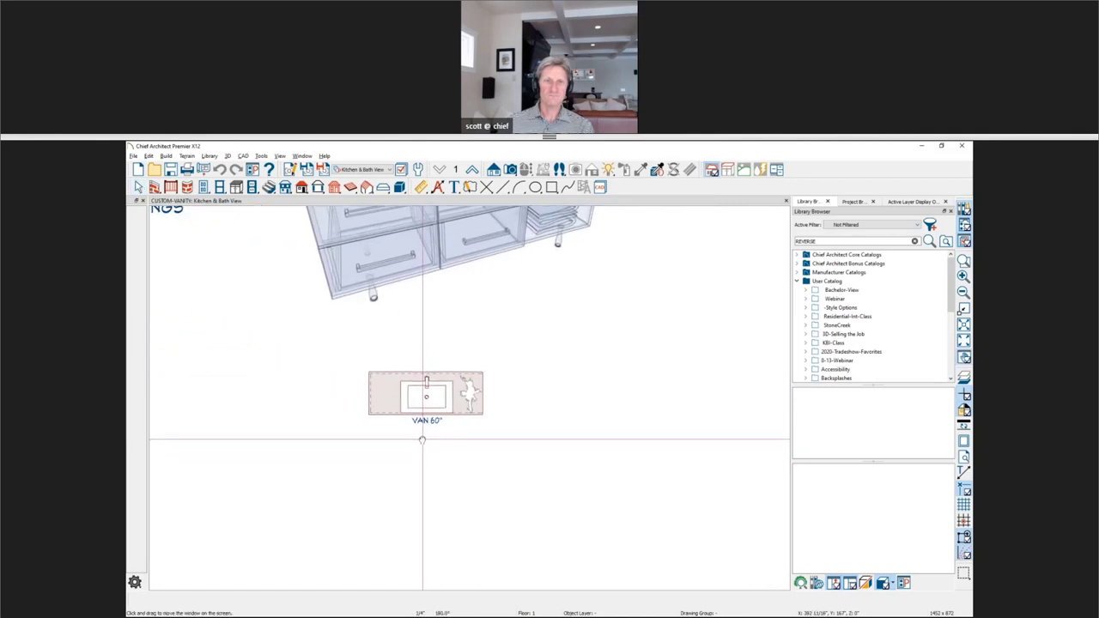
left_click(471, 392)
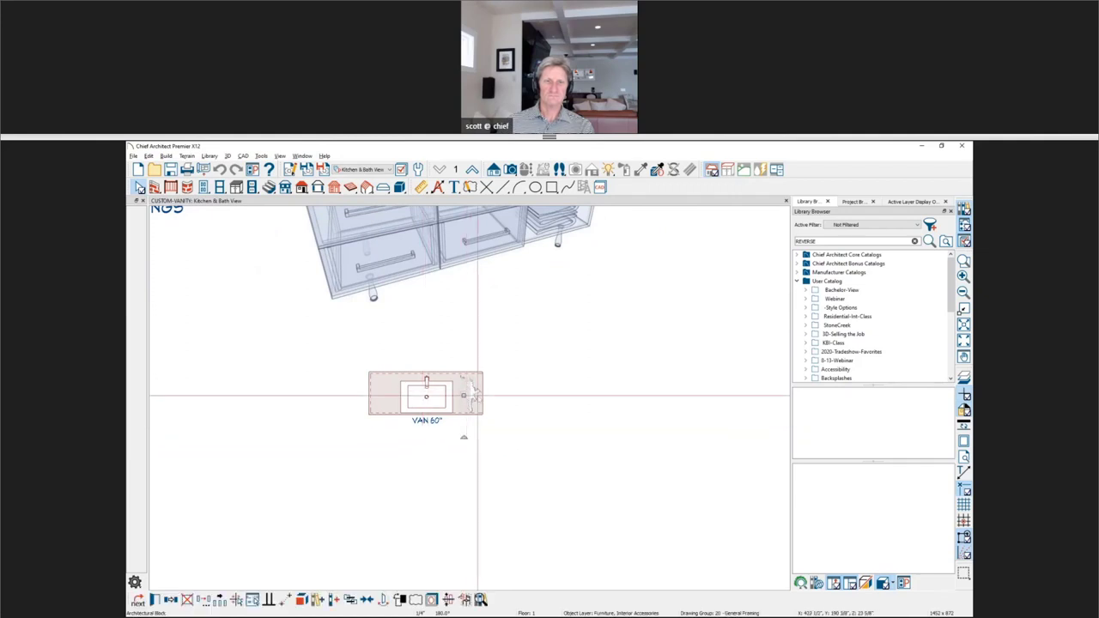
key("Tab")
scroll(413, 400, "up", 2)
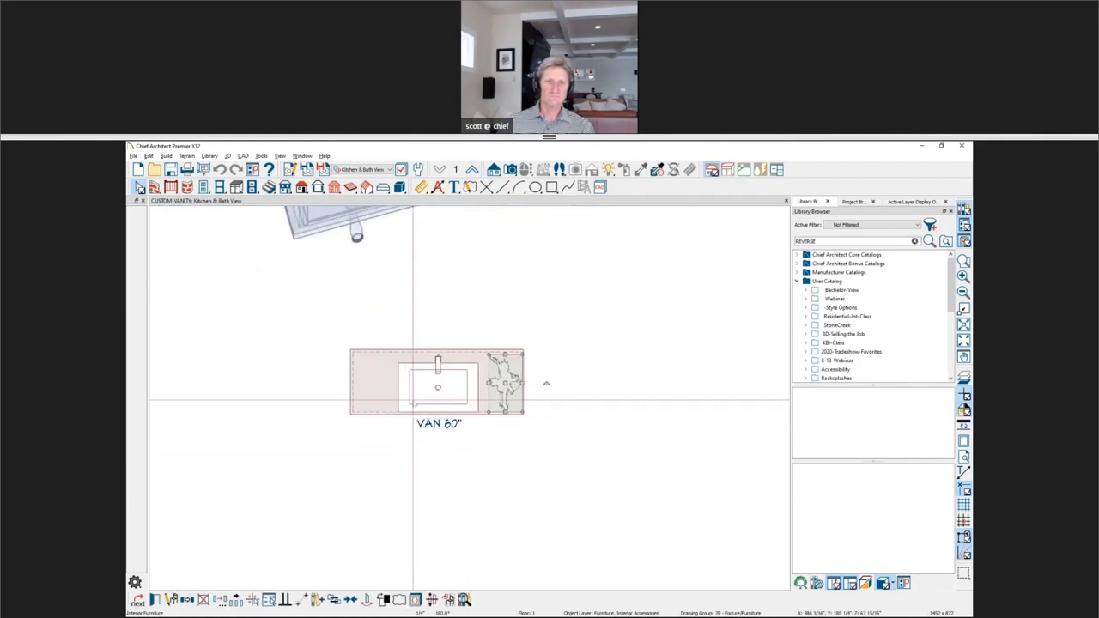
left_click(413, 401)
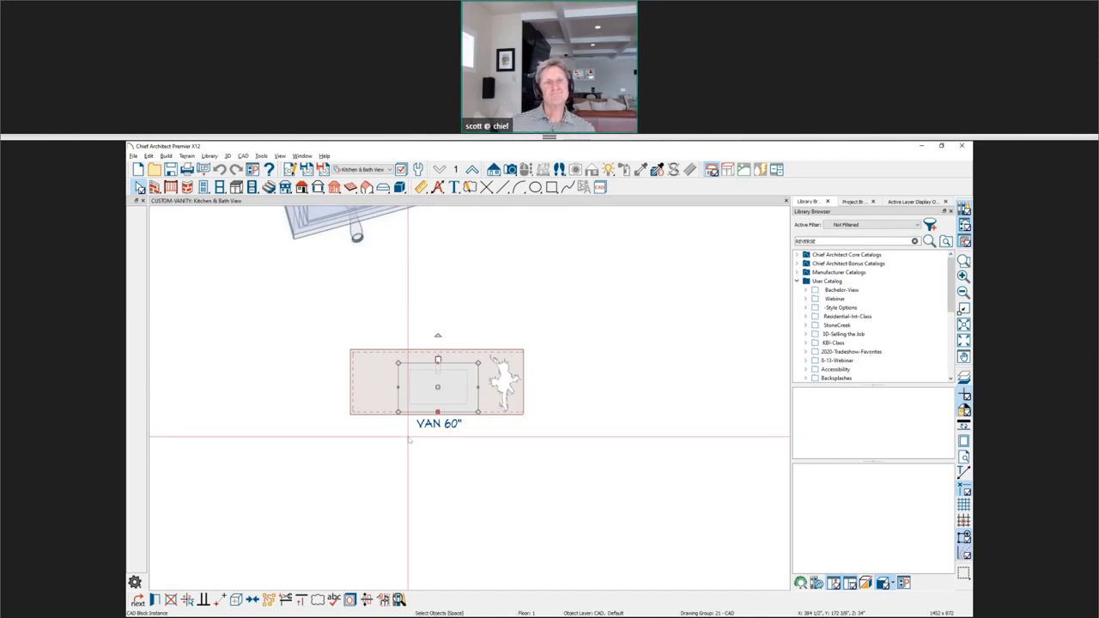
left_click(495, 169)
mouse_move(435, 427)
left_mouse_down()
mouse_move(442, 318)
mouse_move(426, 317)
left_mouse_up()
scroll(391, 416, "up", 4)
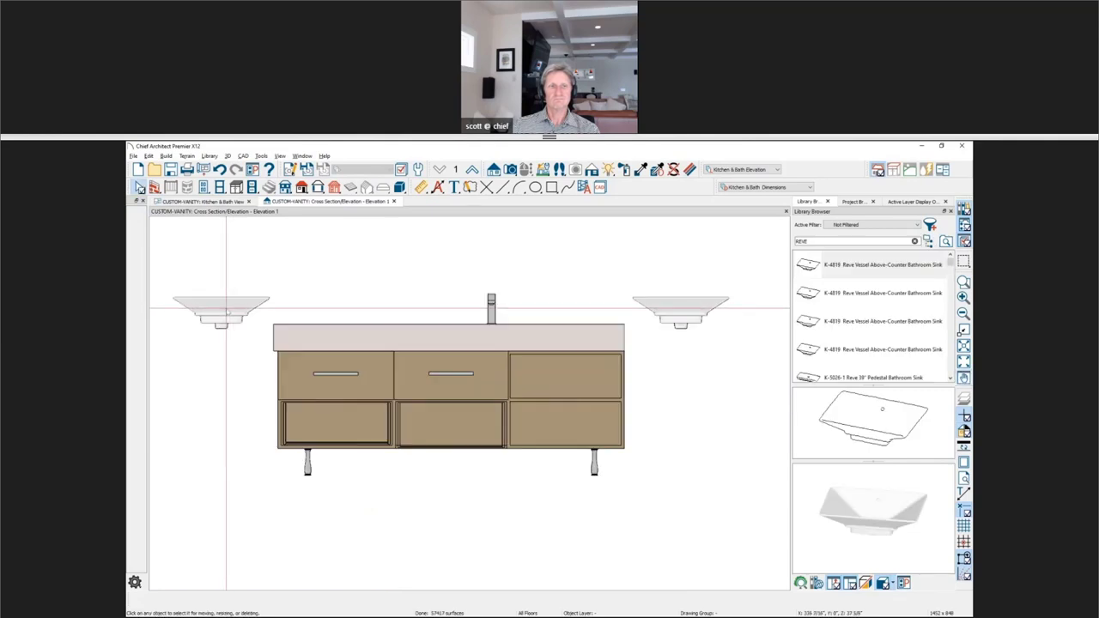
Move the vessel sink beside the vanity's left end onto the countertop above the left drawers.
left_click(221, 305)
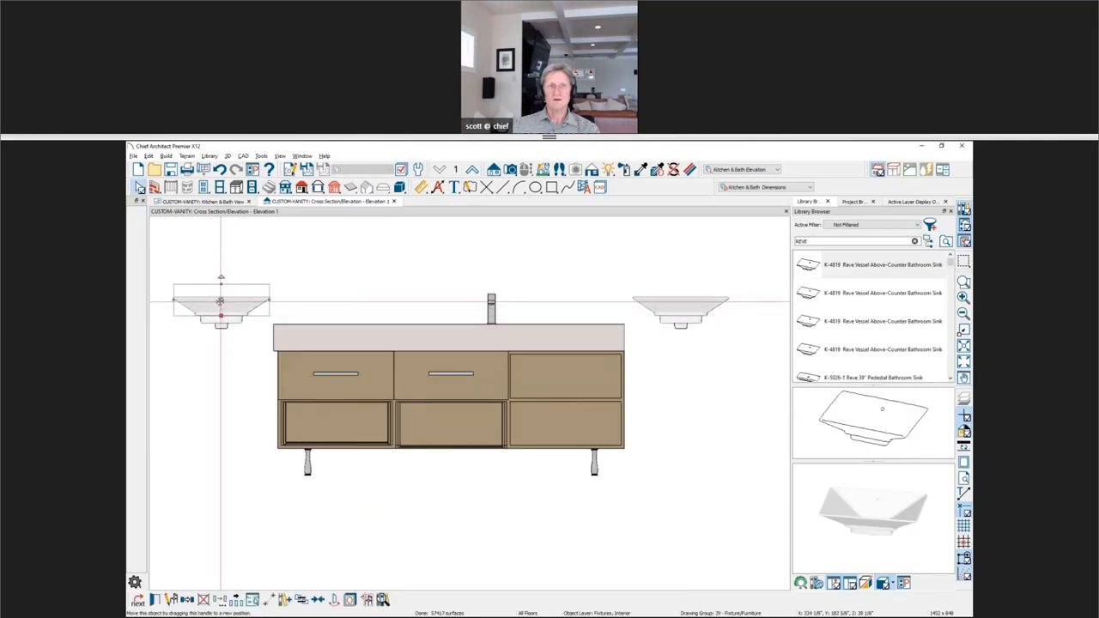
left_click_drag(220, 302, 336, 306)
scroll(337, 306, "up", 1)
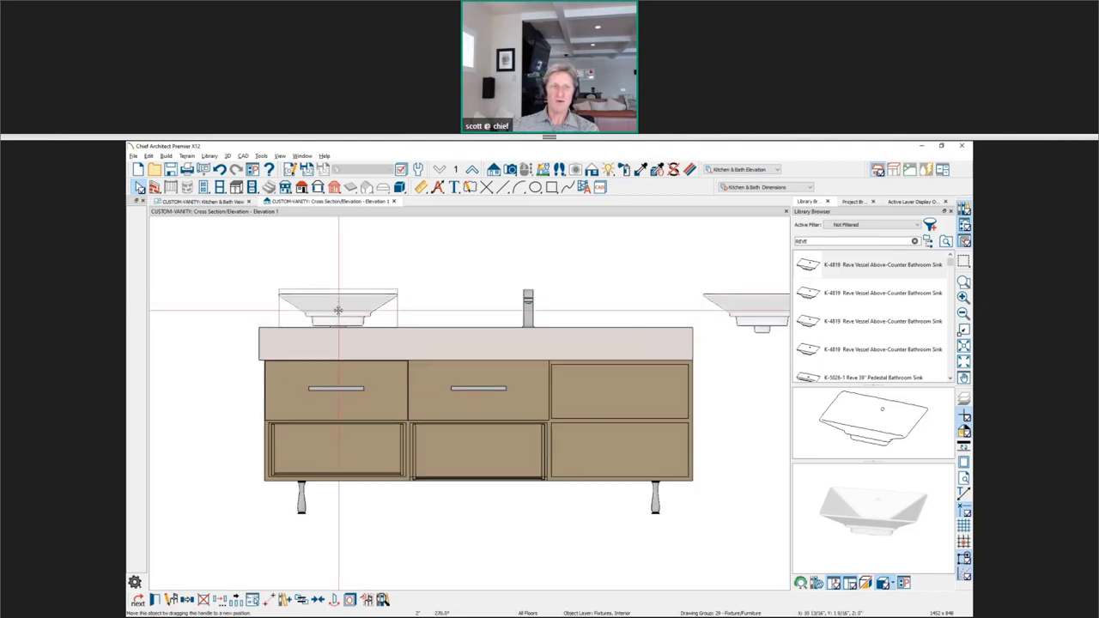
key("Escape")
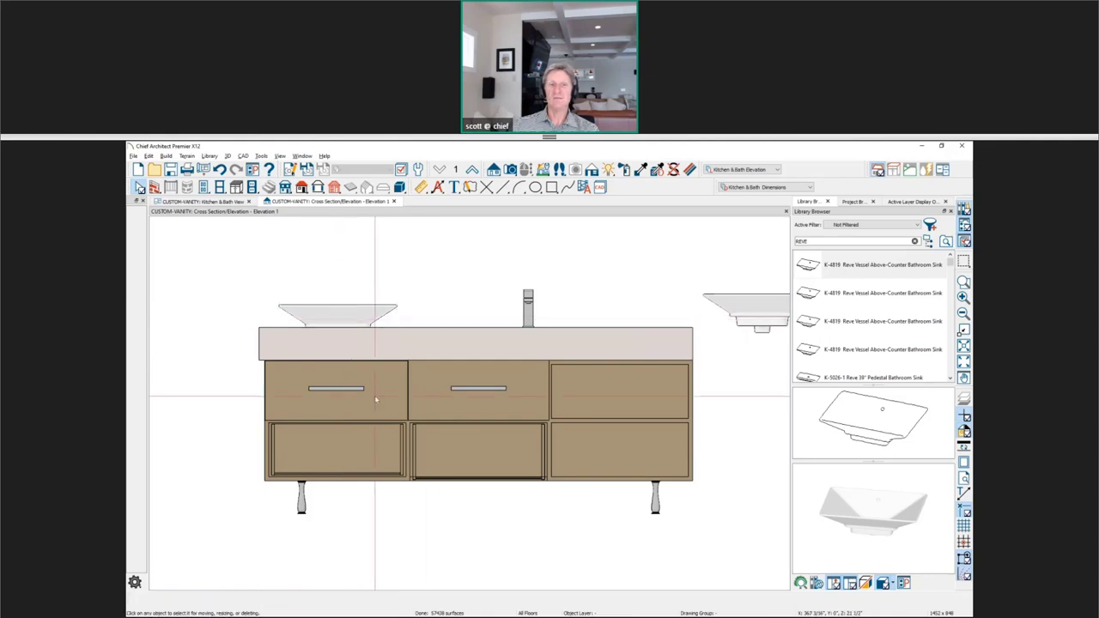
Delete the spare vessel sink beyond the vanity's right end.
middle_click_drag(375, 399, 329, 409)
left_click(721, 320)
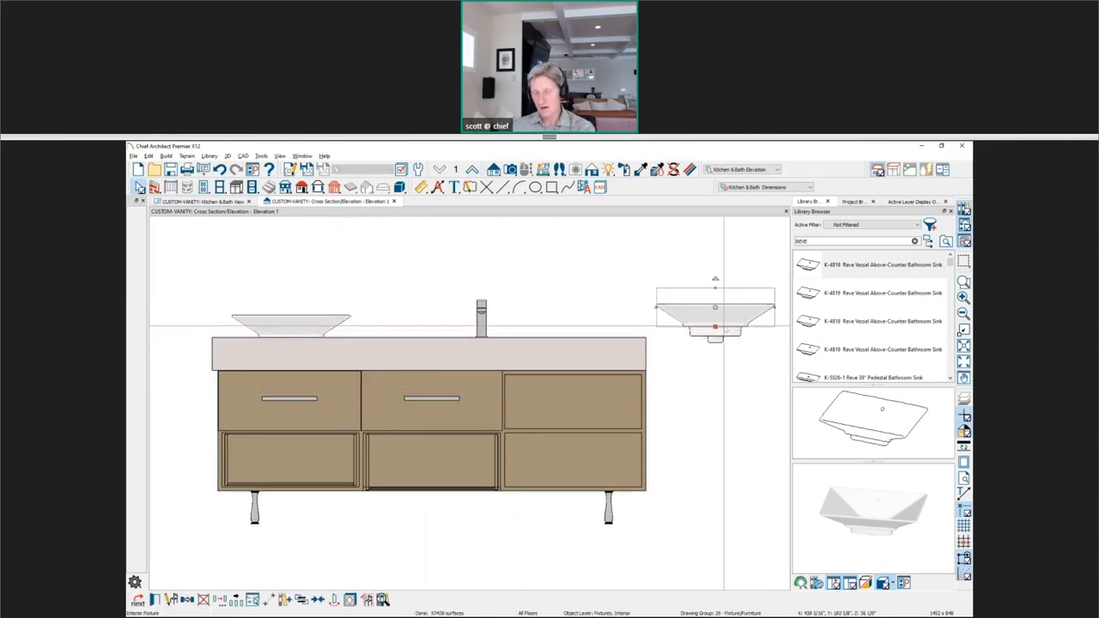
key("Delete")
Try to reflect a copy of the countertop vessel sink about the vanity.
left_click(312, 319)
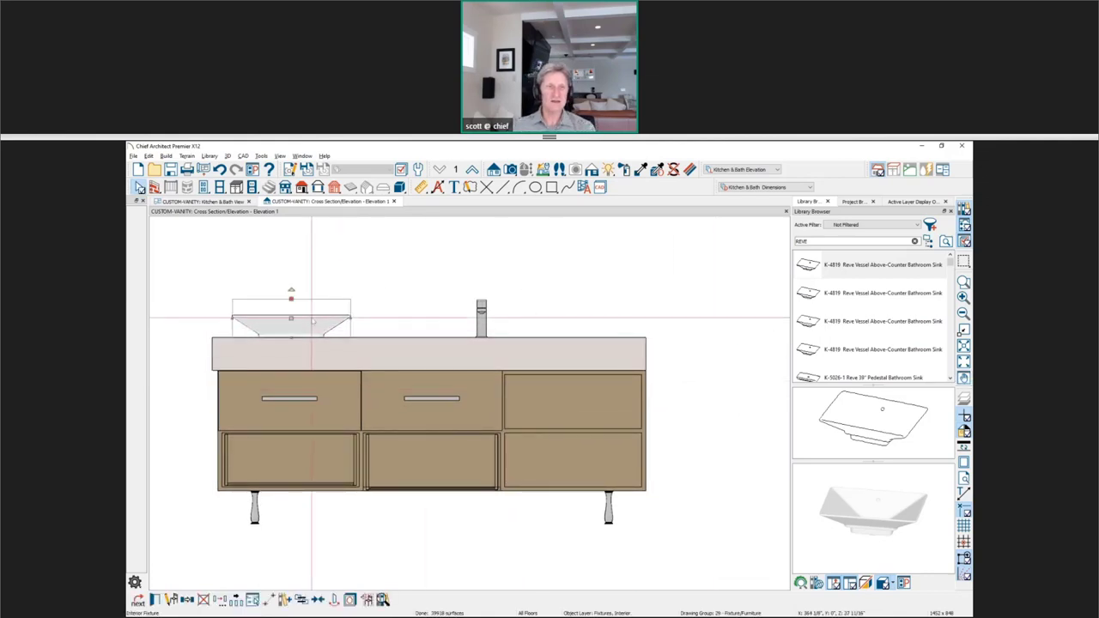
left_click(188, 599)
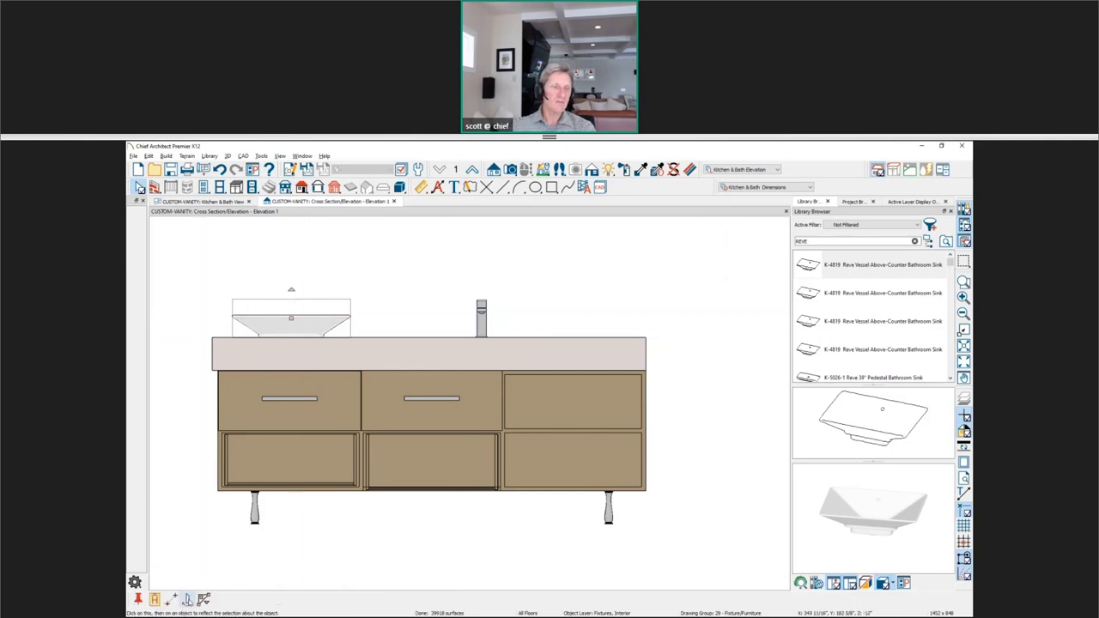
scroll(421, 407, "down", 1)
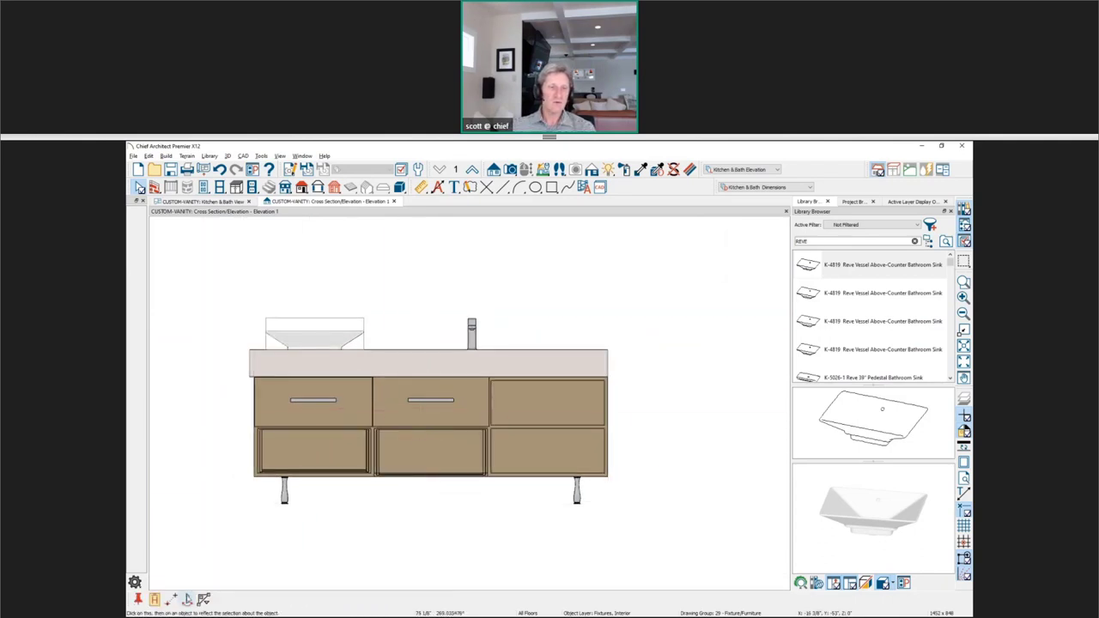
scroll(423, 365, "down", 1)
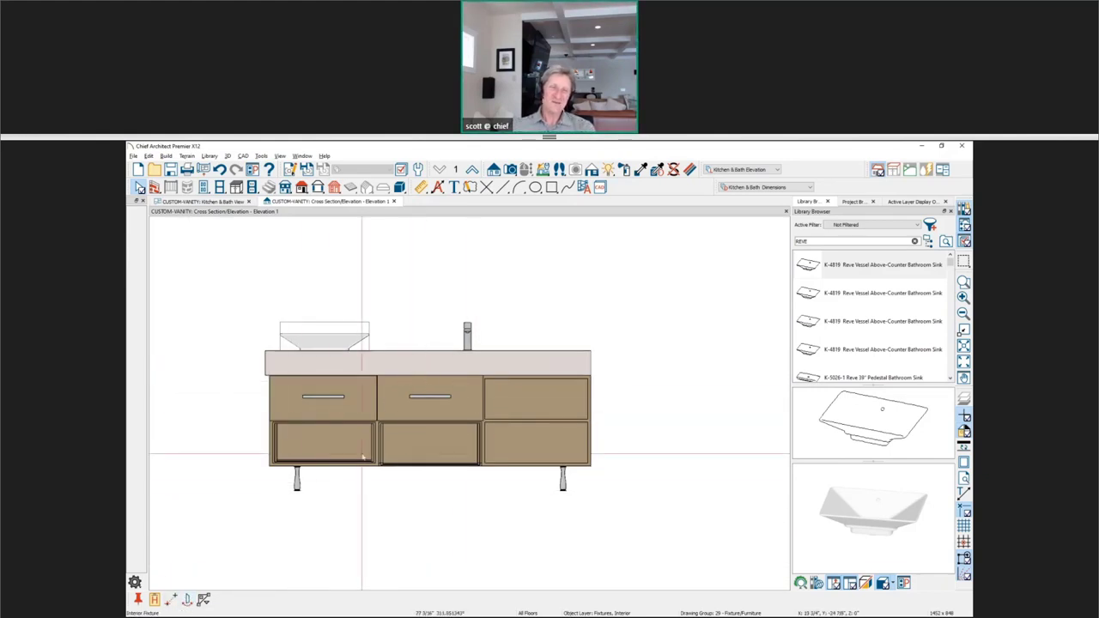
scroll(406, 408, "down", 1)
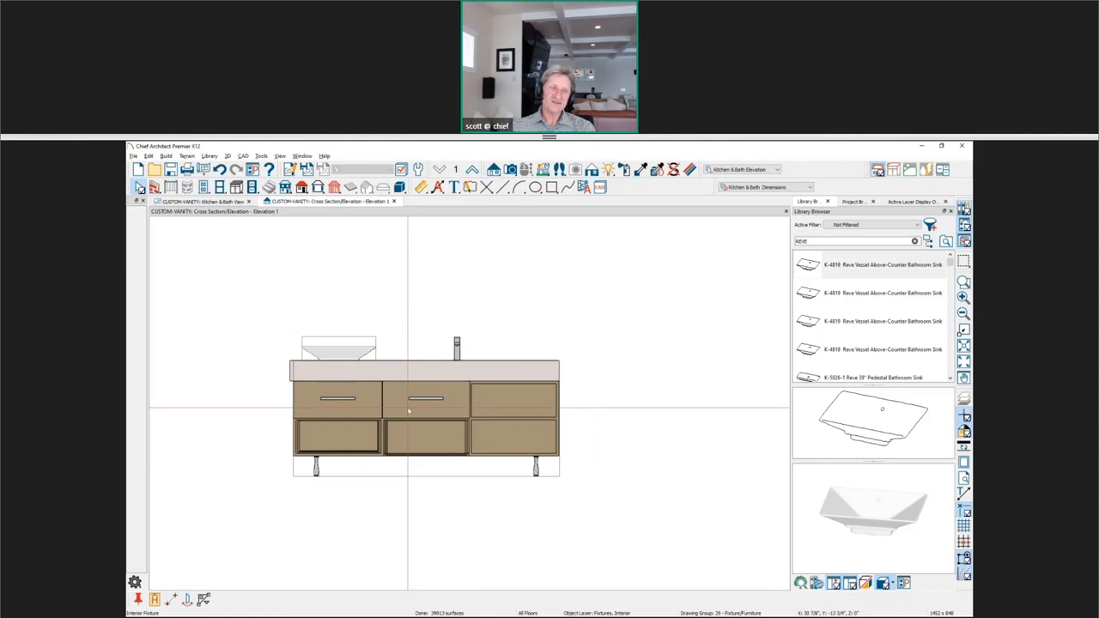
left_click(357, 358)
left_click(187, 600)
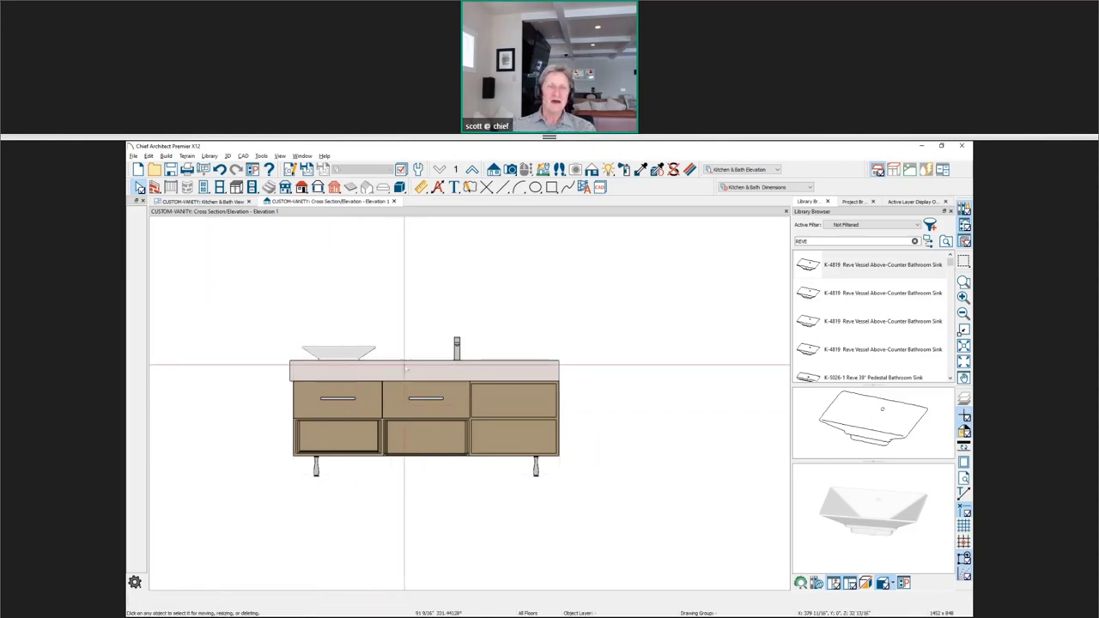
Copy the vessel sink to the right side of the vanity countertop.
left_click(327, 357)
left_click(187, 600)
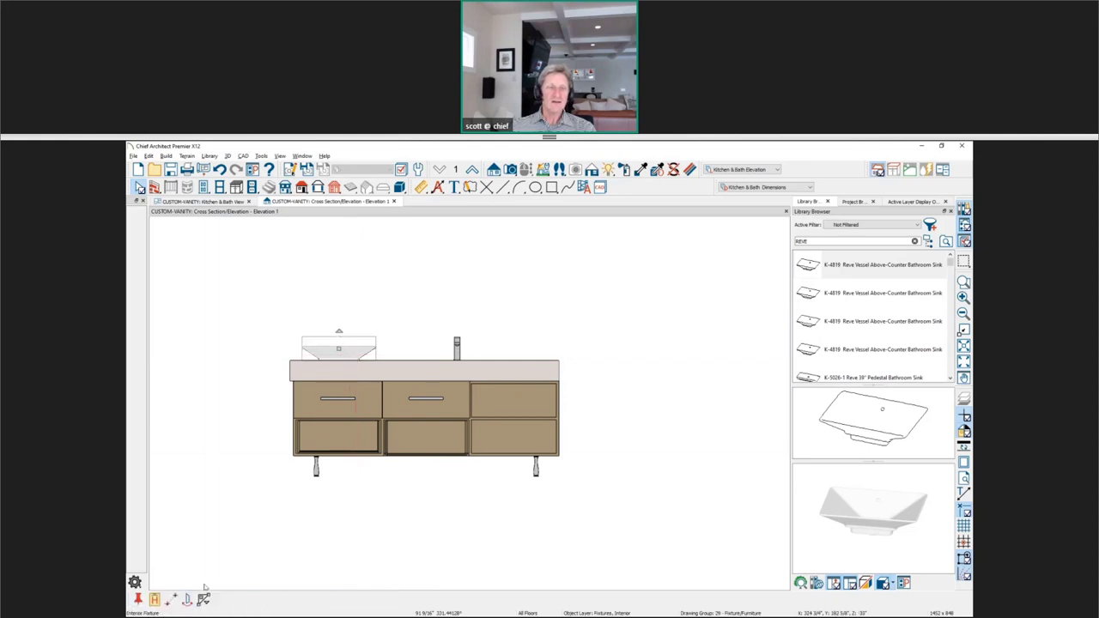
left_click_drag(372, 352, 513, 352)
Move the vanity's overall width dimension below the legs and draw a vertical line through the vanity's center.
scroll(445, 369, "up", 2)
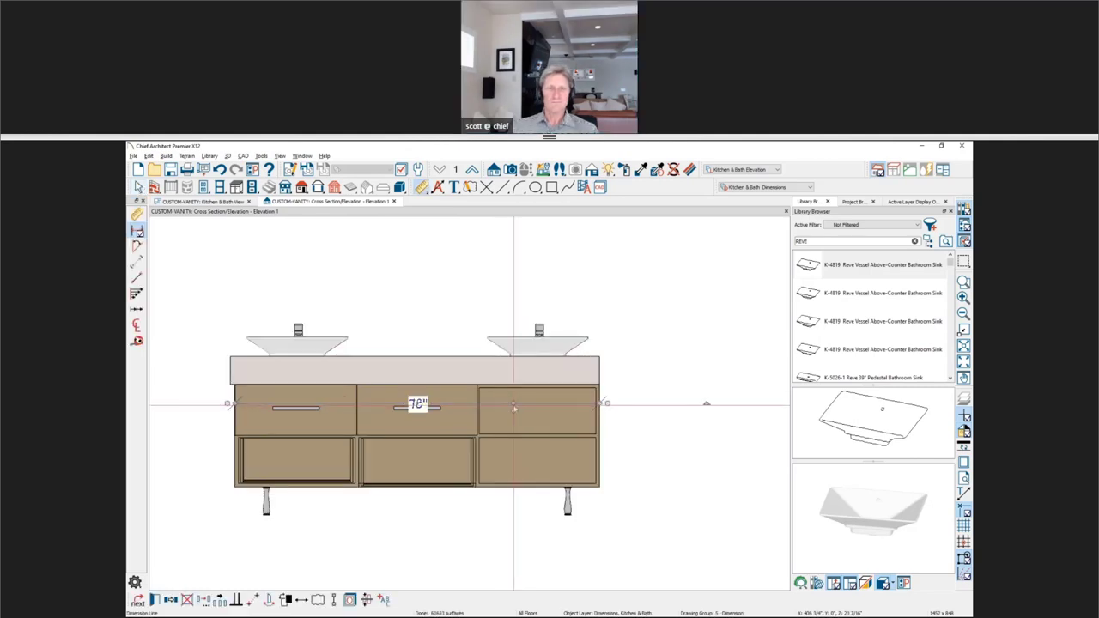
left_click_drag(503, 403, 494, 531)
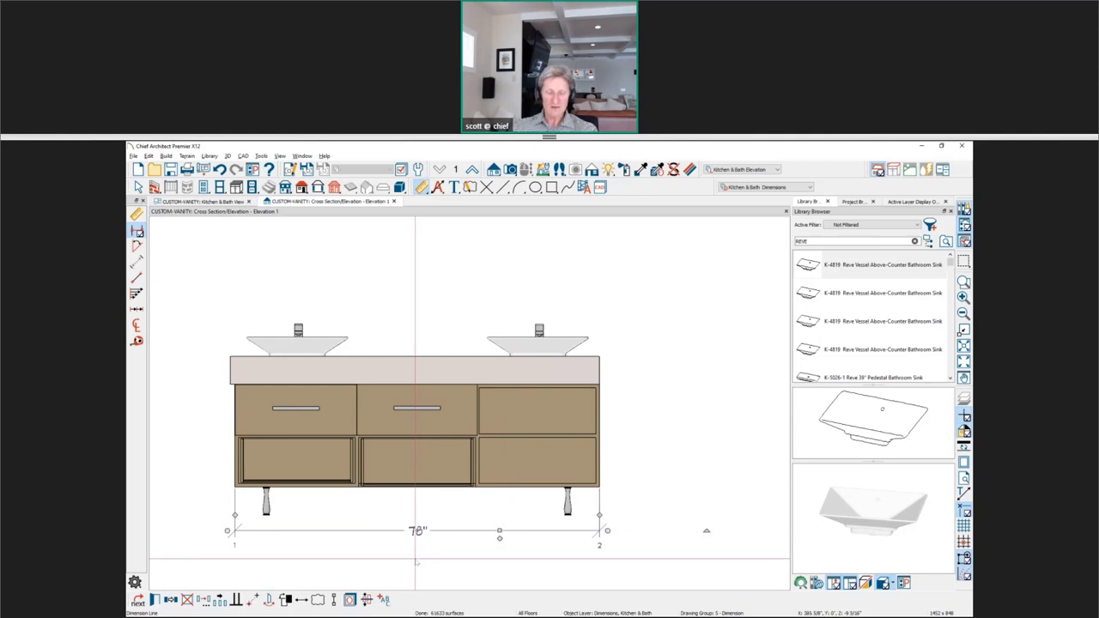
key("l")
left_click_drag(417, 286, 417, 567)
left_click(423, 529)
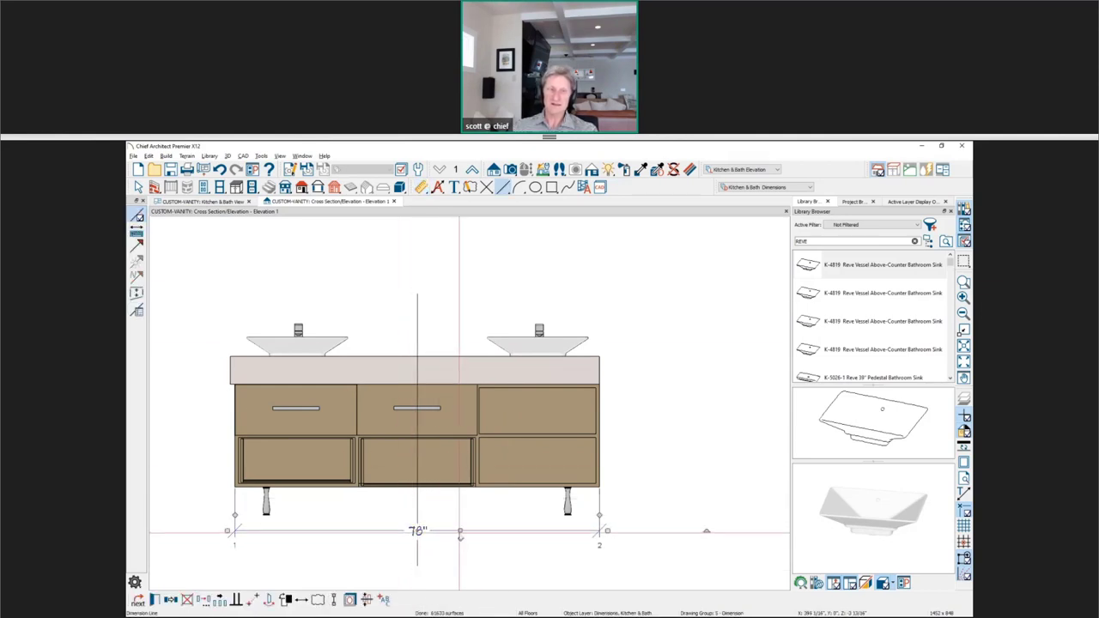
Split the vanity's width dimension at the vertical center line into two equal halves.
left_click_drag(424, 515, 410, 530)
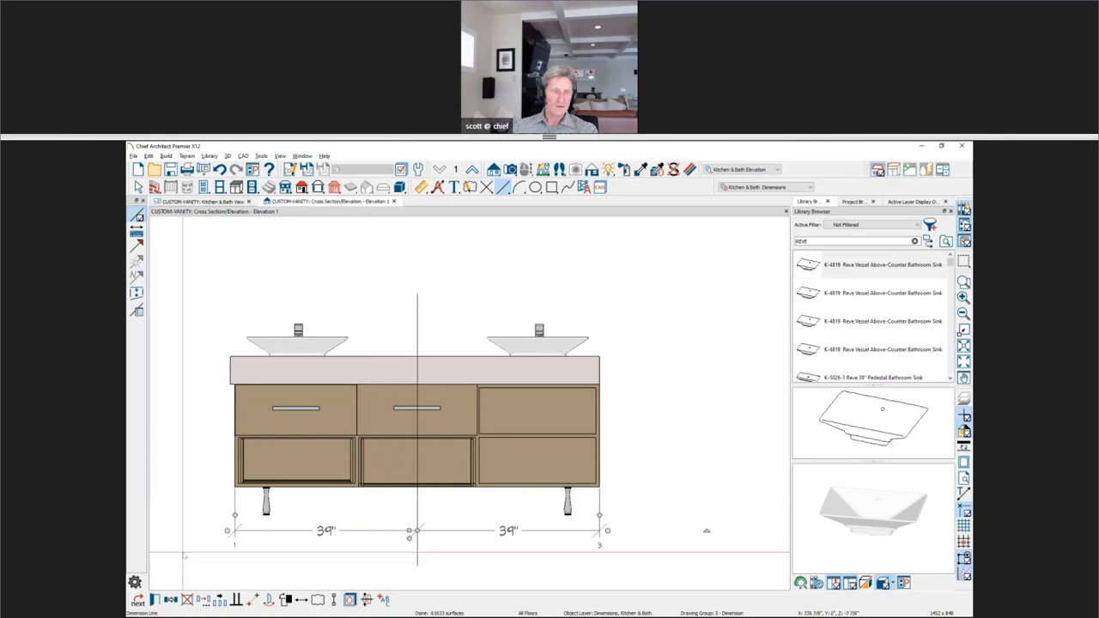
key("Escape")
key("space")
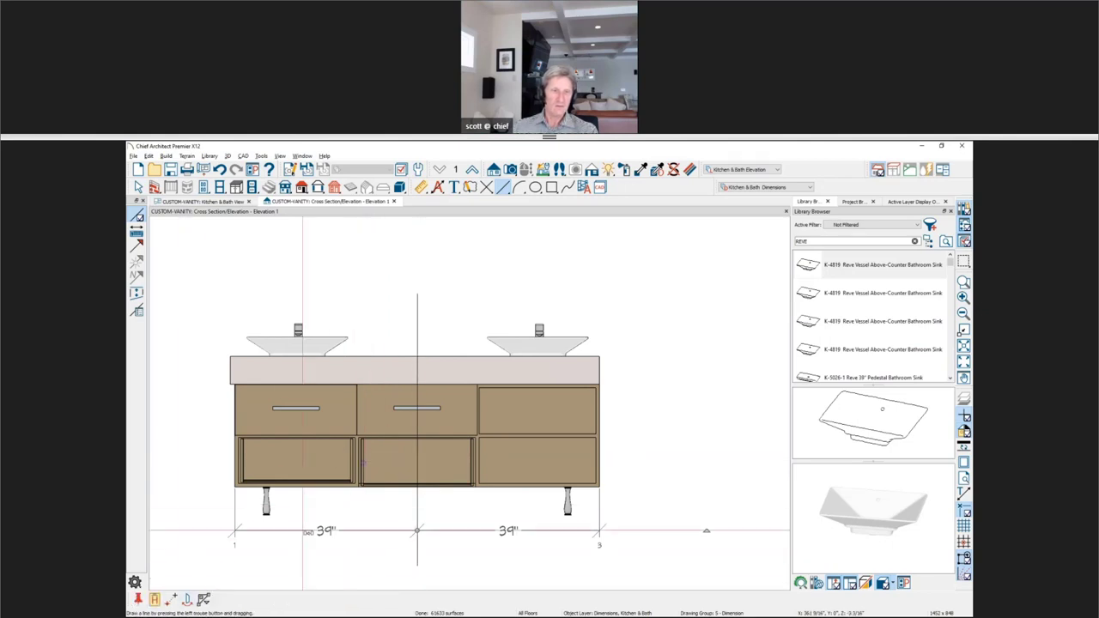
Draw a vertical line through the left vessel sink and add it to the vanity's width dimension string.
key("space")
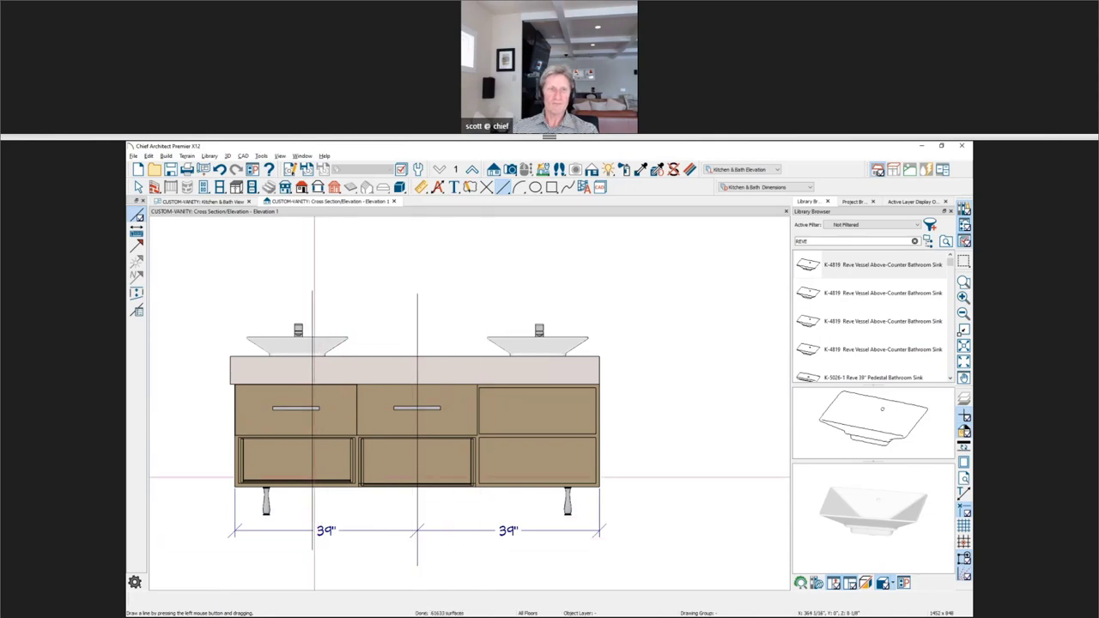
left_click(359, 531)
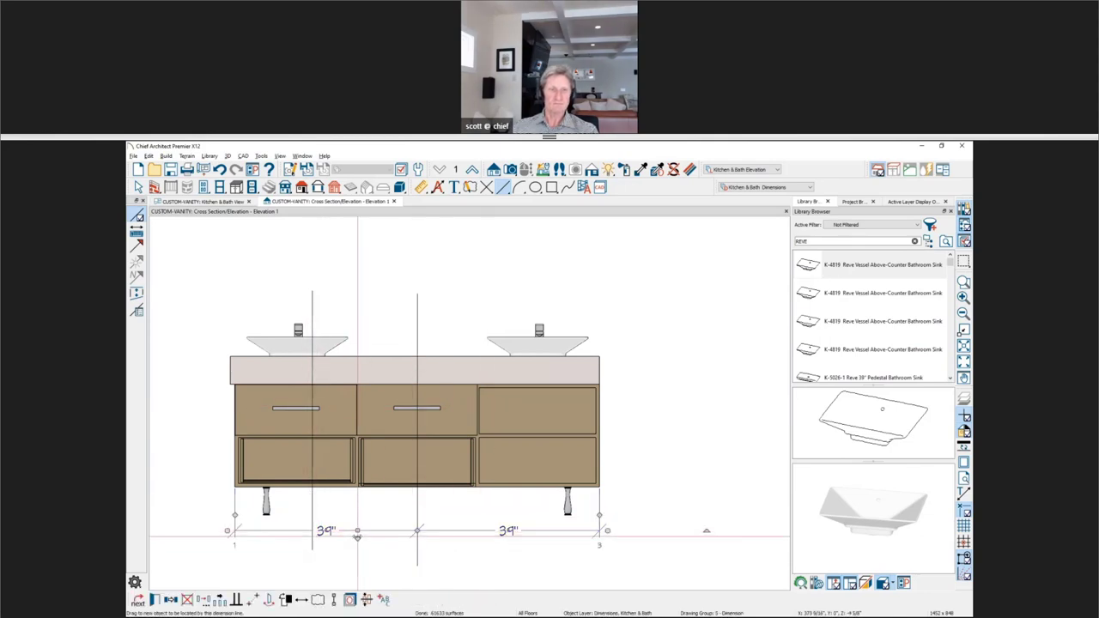
left_click_drag(357, 537, 317, 534)
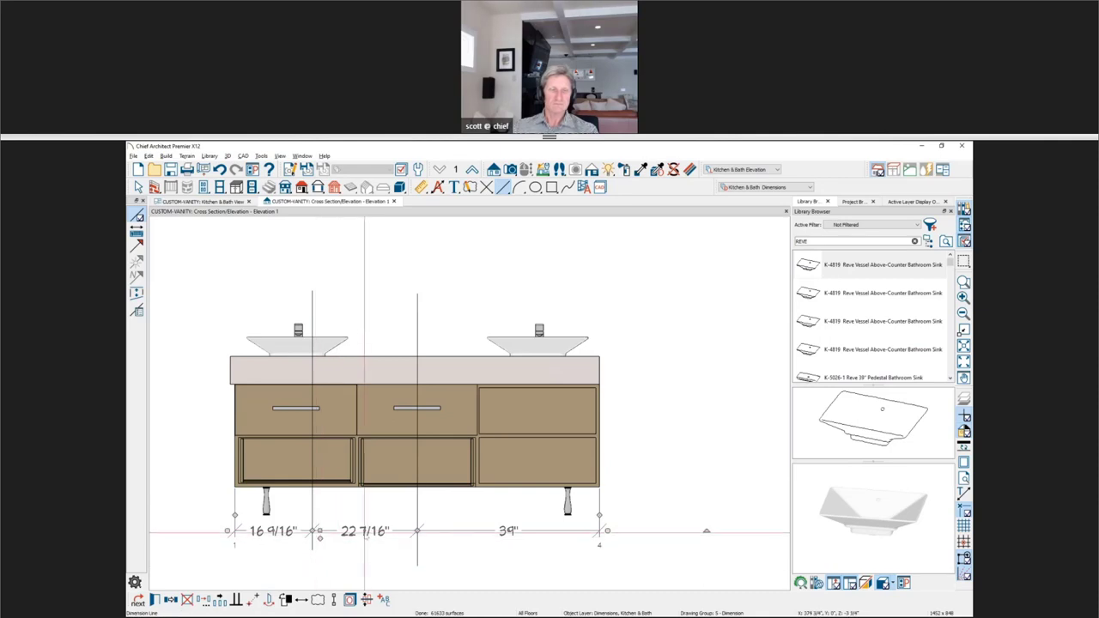
key("Escape")
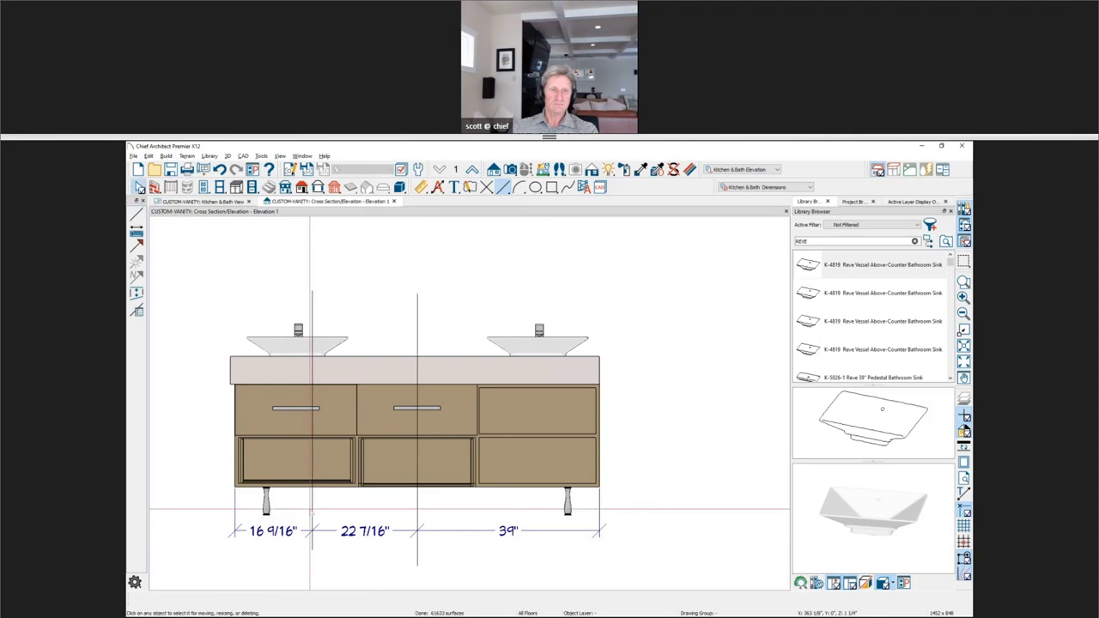
Set the left vertical line 19 1/2" from the vanity's left end and copy it symmetrically to the right of center.
left_click(311, 510)
left_click(296, 530)
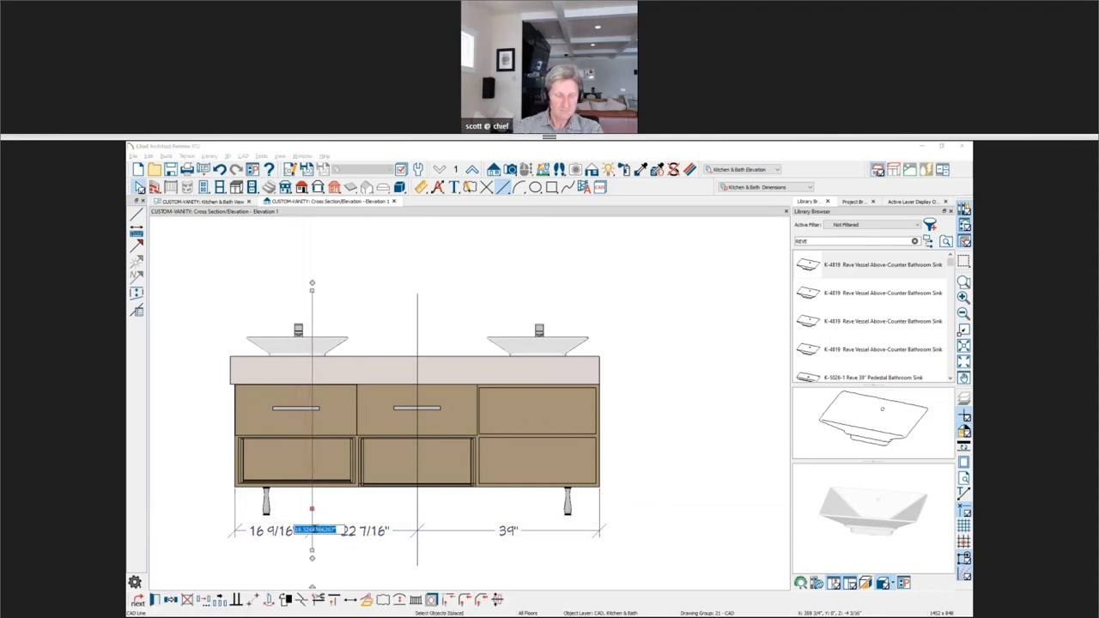
key("Return")
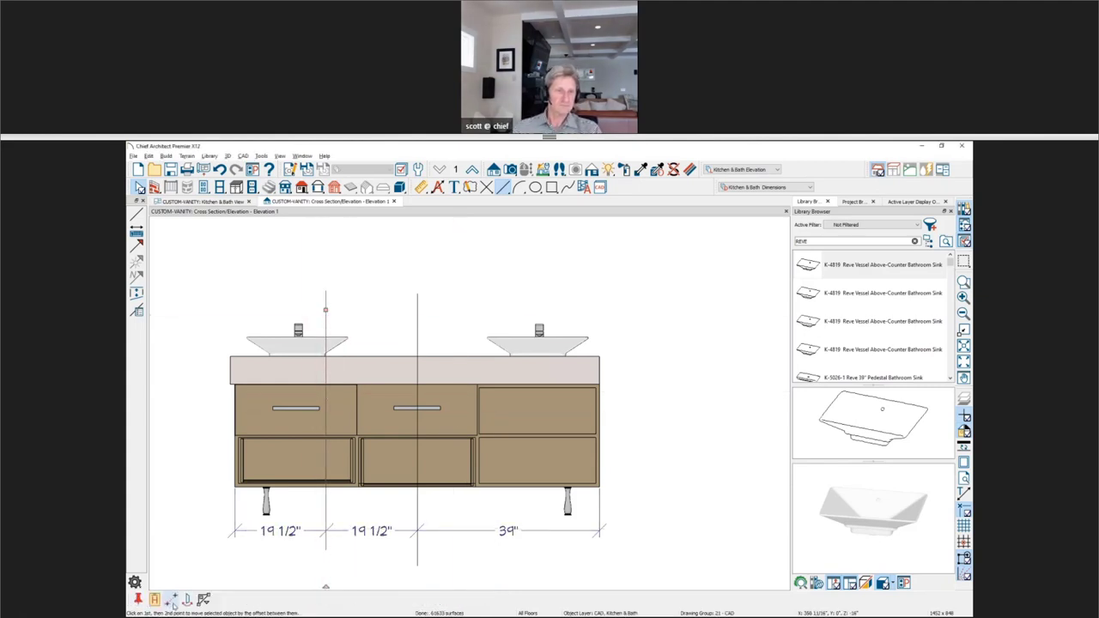
key("Escape")
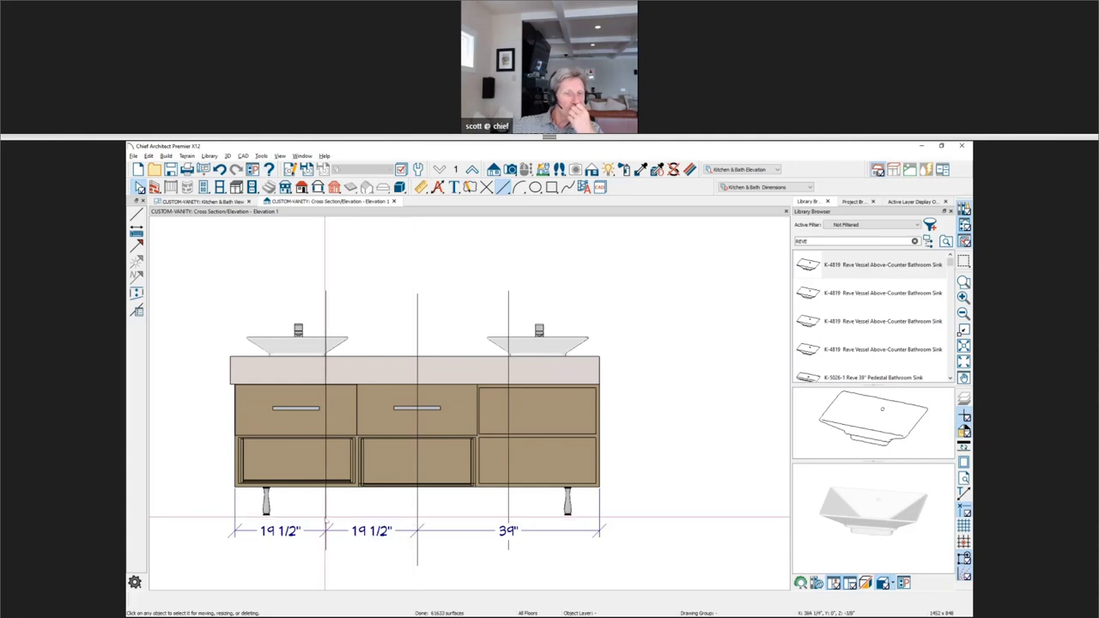
Move the left and right vertical lines onto the centers of the two sink faucets.
left_click_drag(328, 514, 297, 507)
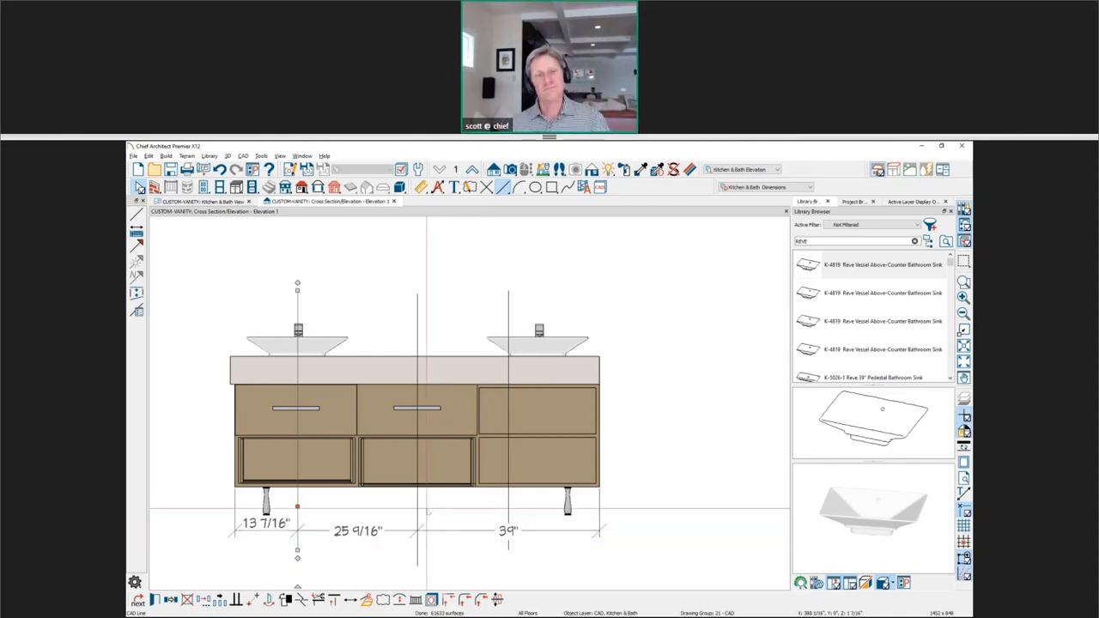
left_click(392, 515)
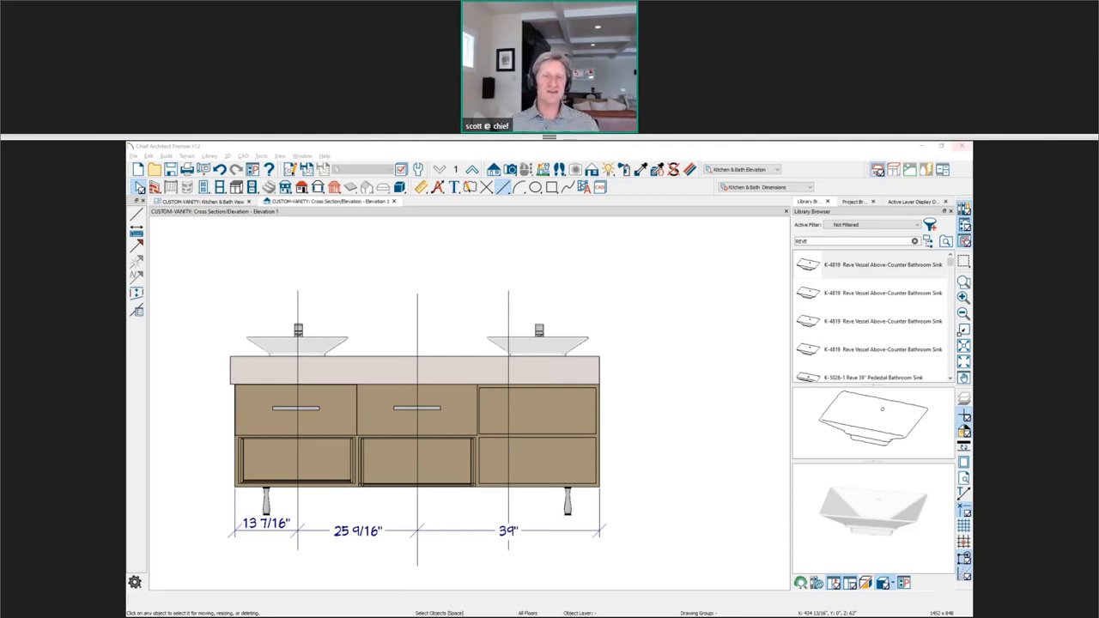
left_click(507, 322)
left_click_drag(507, 322, 540, 308)
left_click(721, 378)
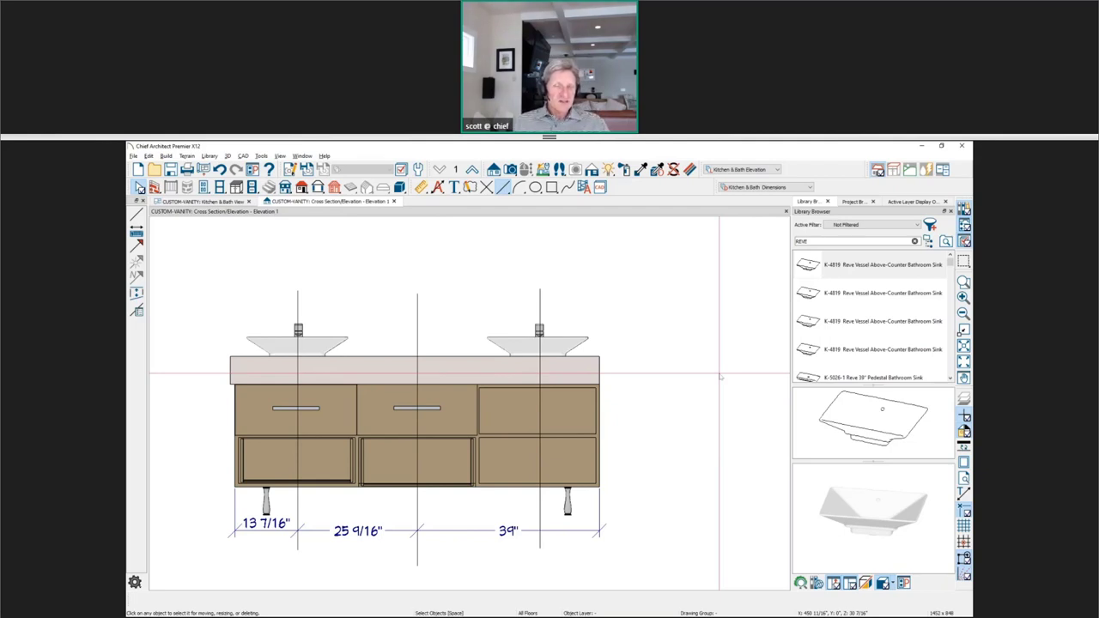
Set the left vertical line's distance from the vanity's left end to 14".
scroll(233, 565, "up", 1)
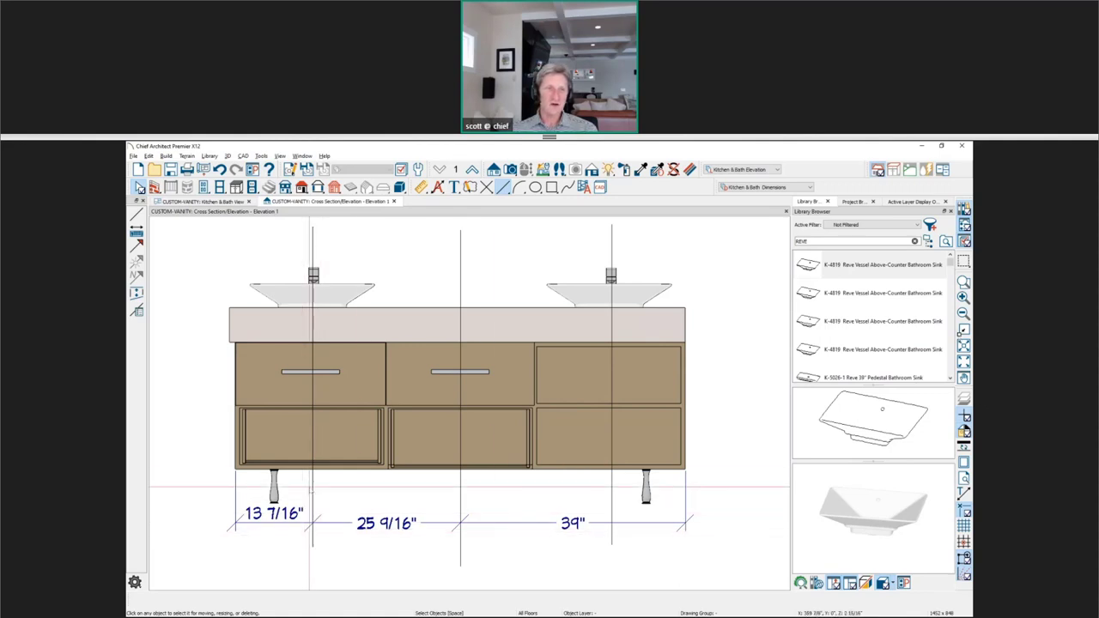
scroll(279, 468, "up", 2)
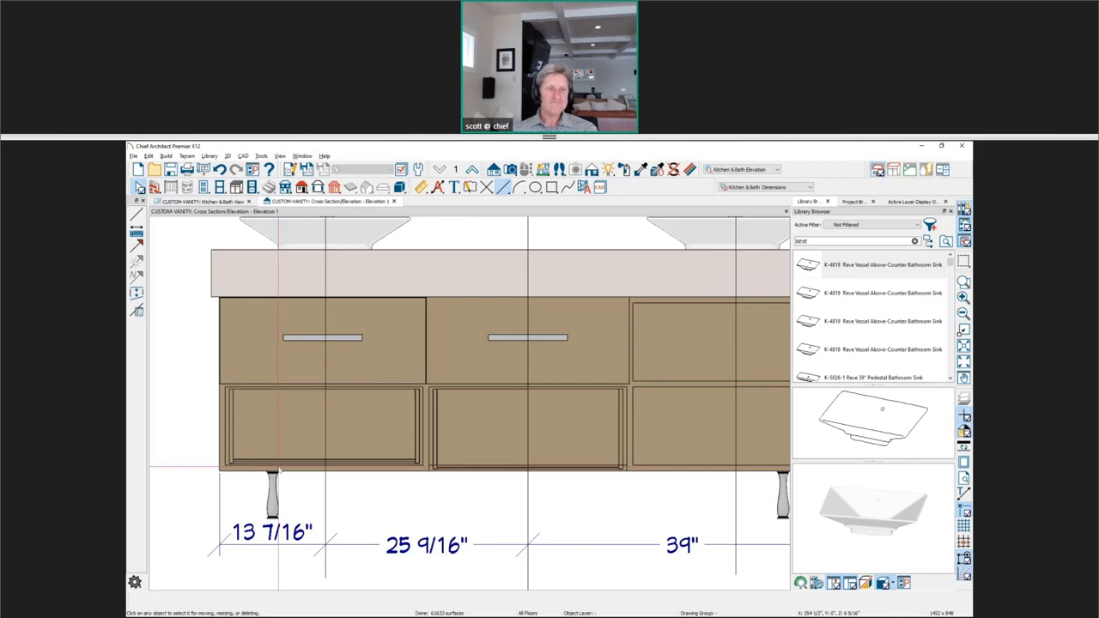
scroll(279, 470, "down", 1)
left_click(319, 491)
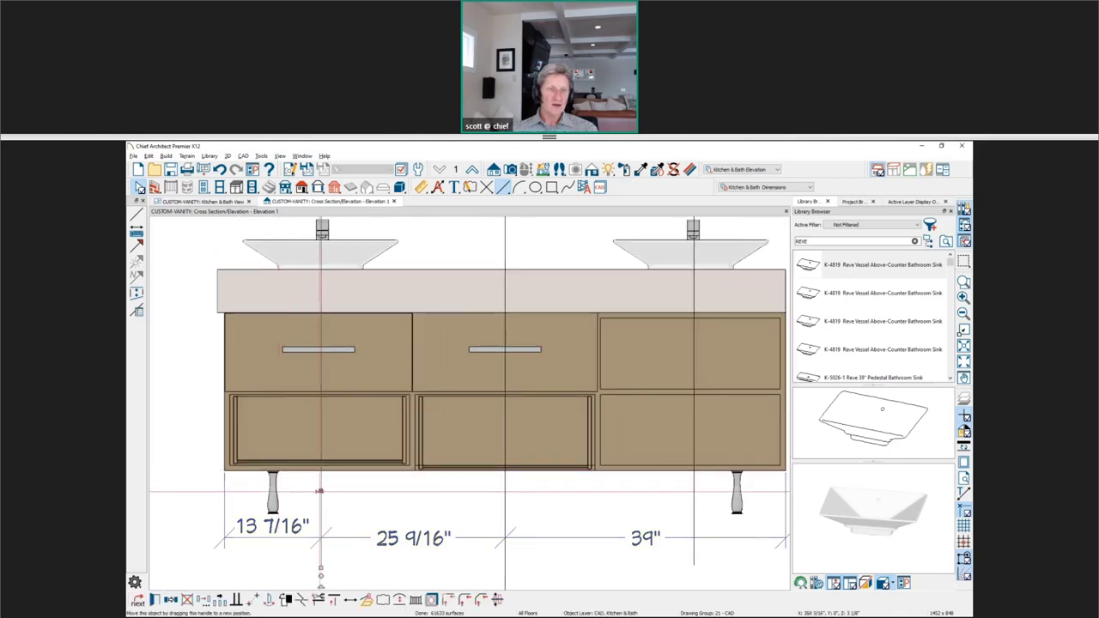
left_click(294, 525)
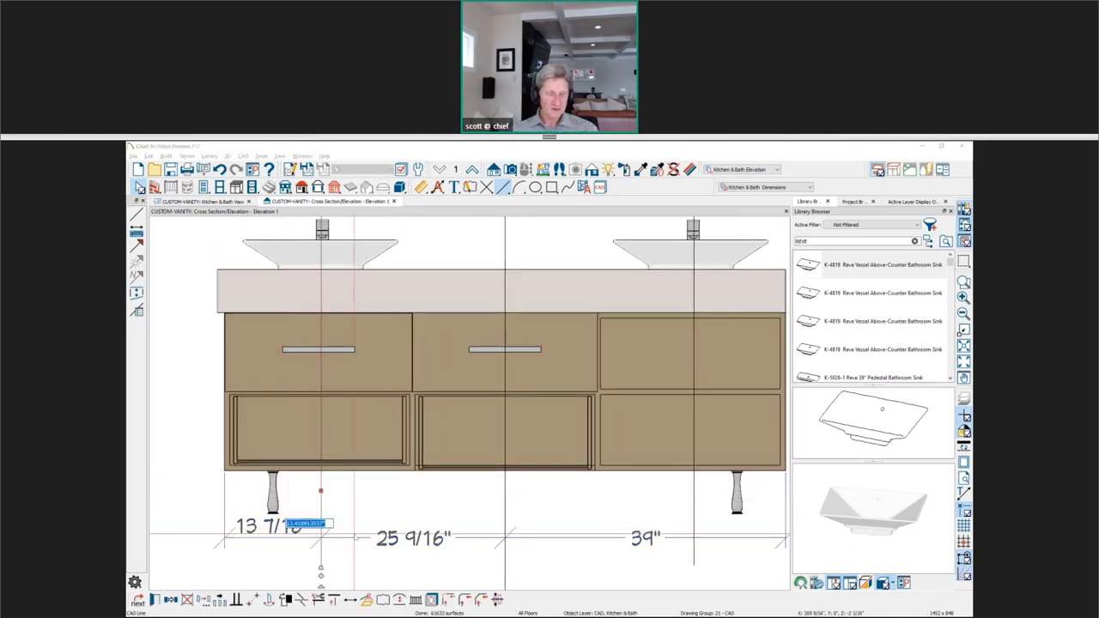
type("14")
key("Return")
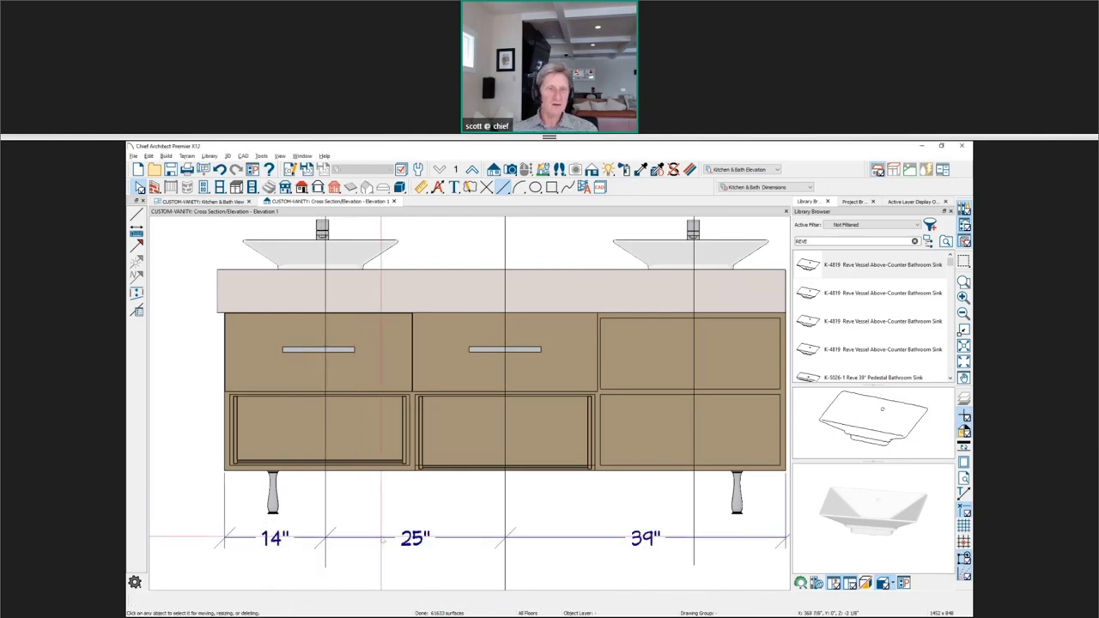
Mark the dimension extension at the left vertical line as a centerline and extend it up to the left faucet.
scroll(480, 403, "down", 1)
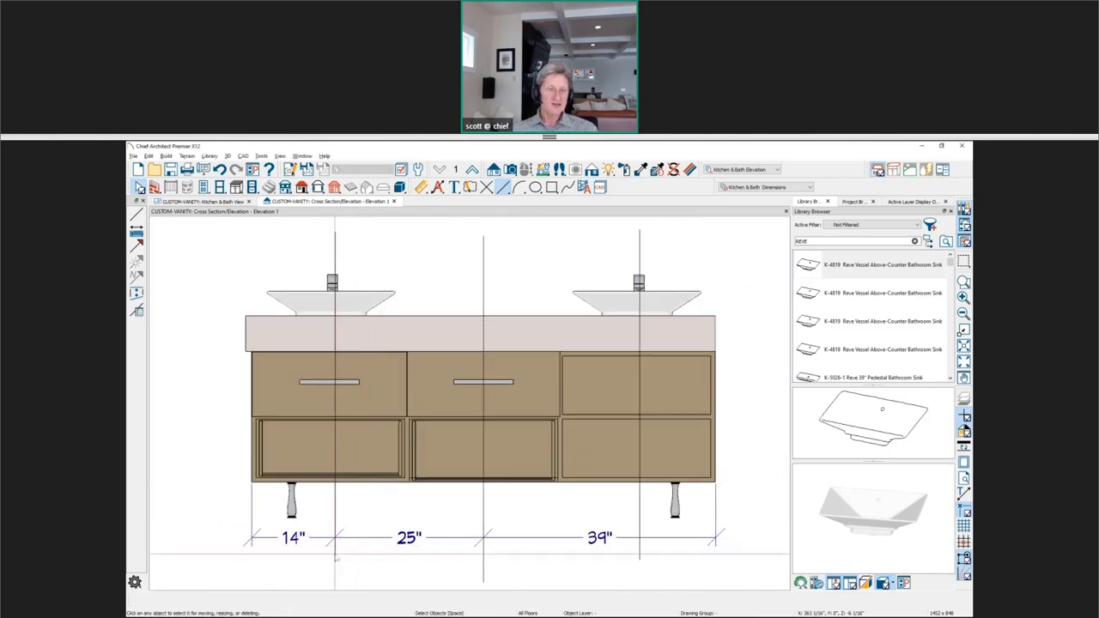
left_click(339, 539)
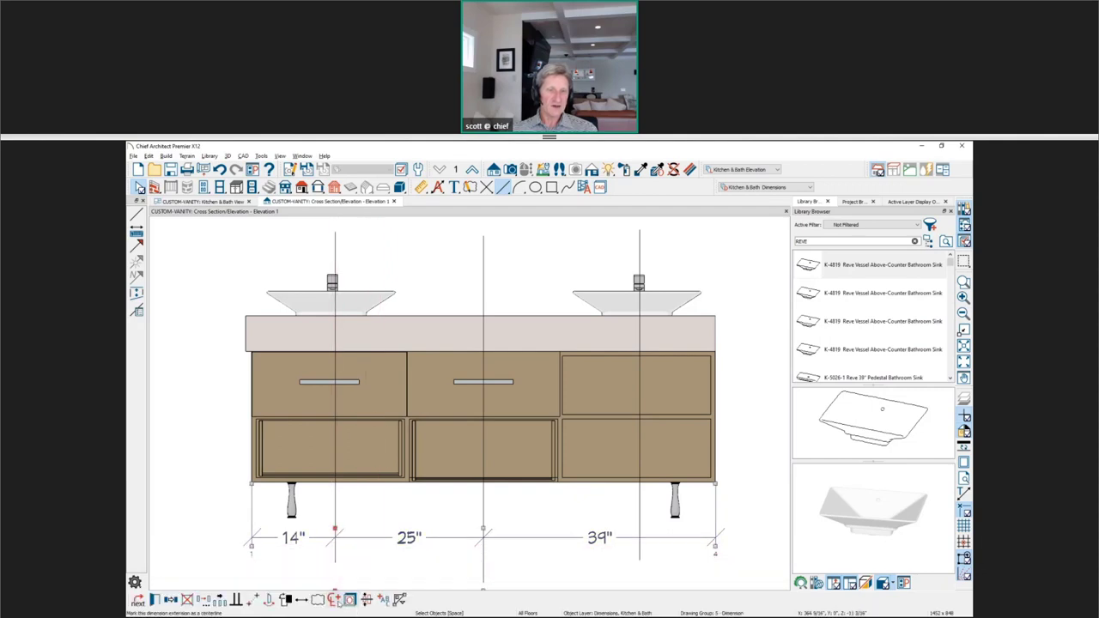
scroll(336, 516, "down", 2)
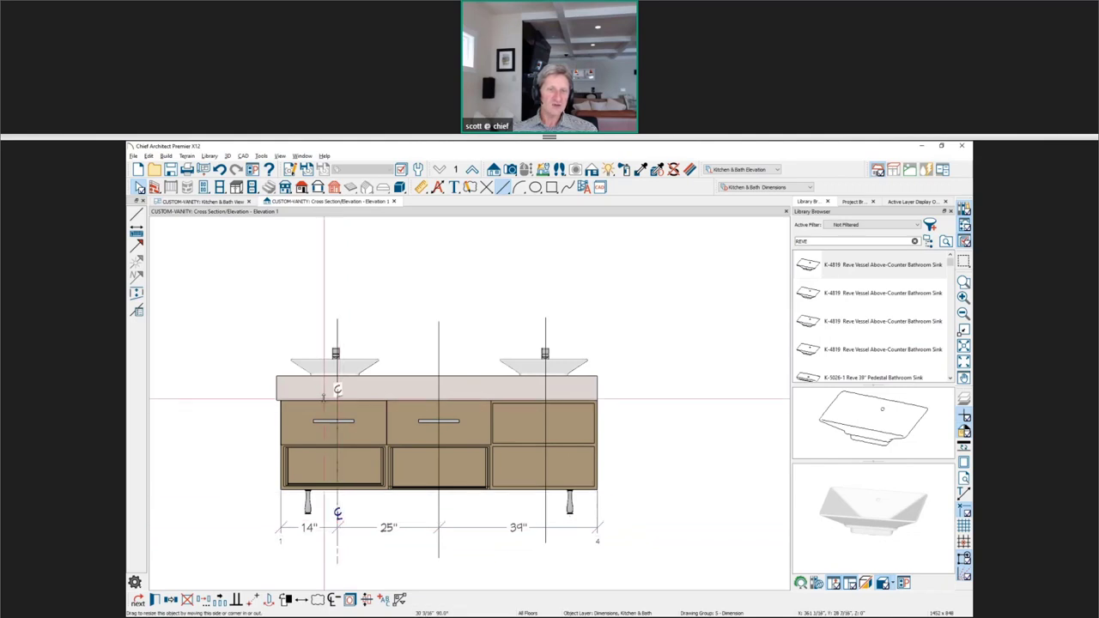
key("Escape")
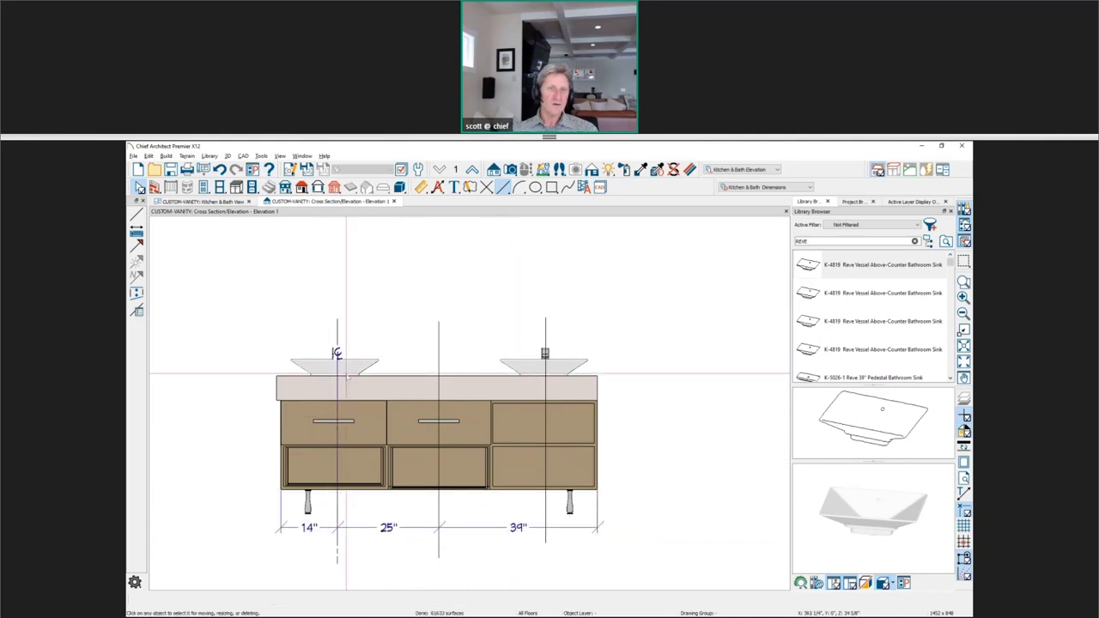
Shorten the left vertical line so it starts below the vanity, and move the centerline symbol down onto the countertop.
left_click(338, 319)
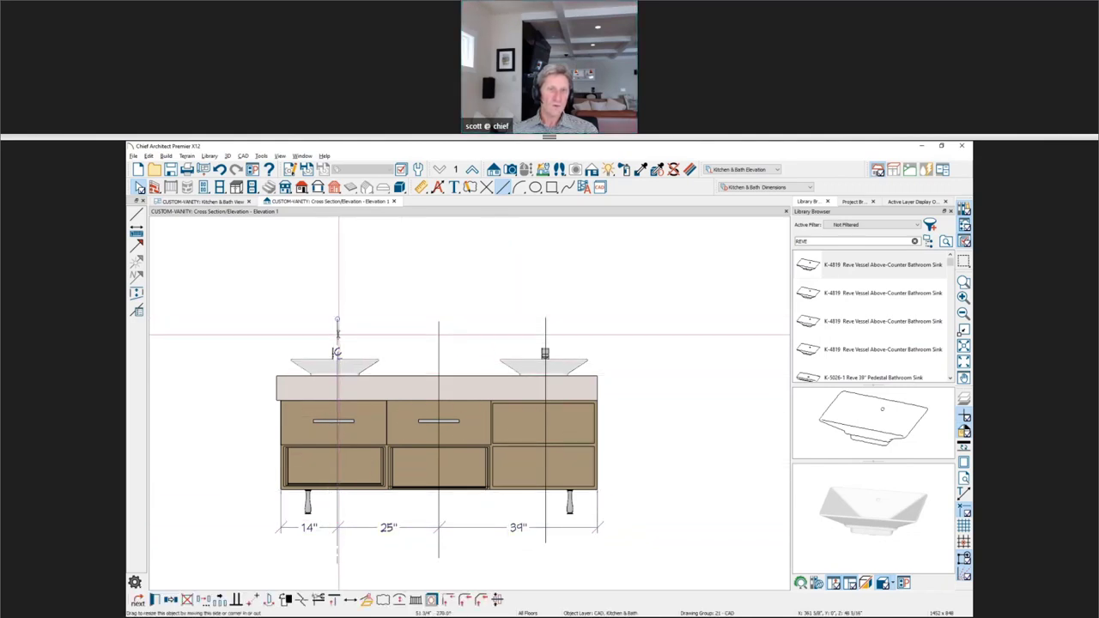
left_click_drag(349, 488, 341, 500)
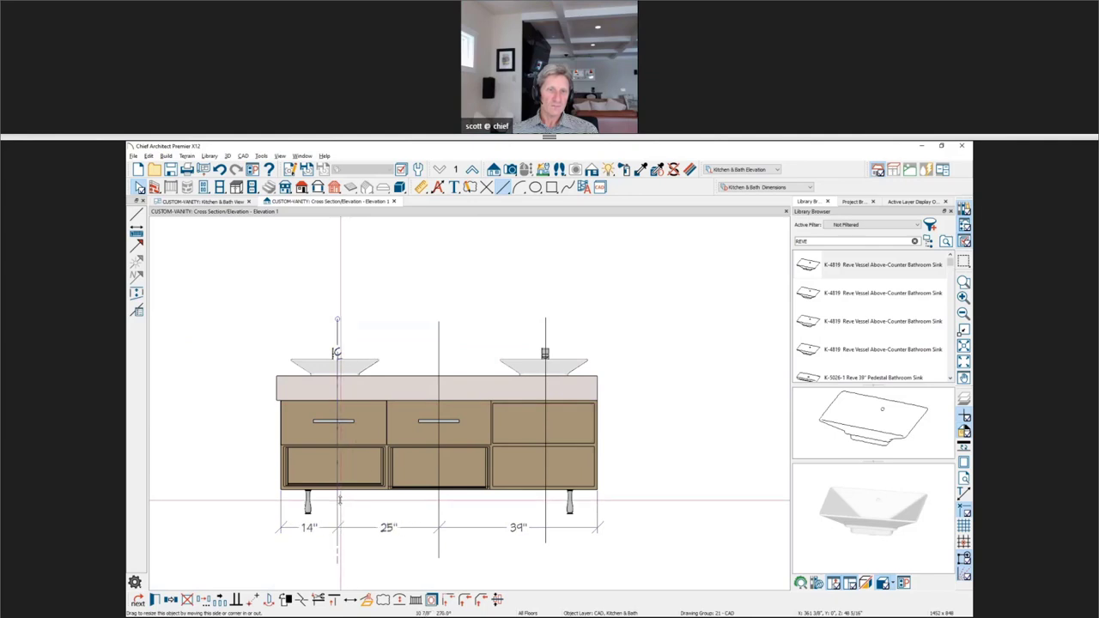
key("Escape")
scroll(309, 403, "up", 2)
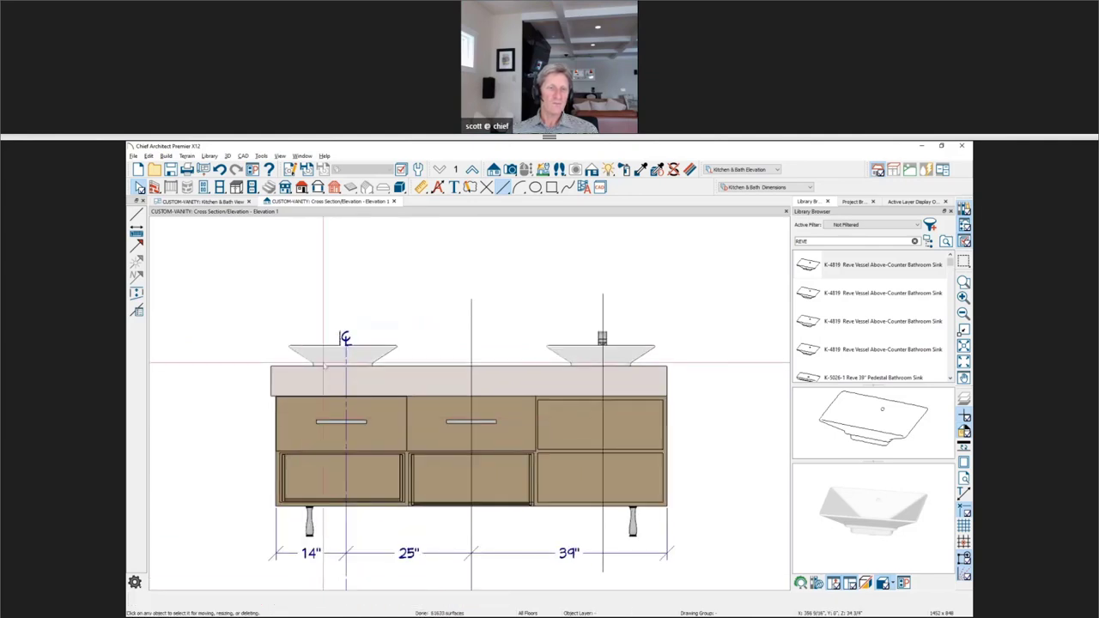
left_click(347, 338)
left_click_drag(344, 339, 346, 380)
key("Escape")
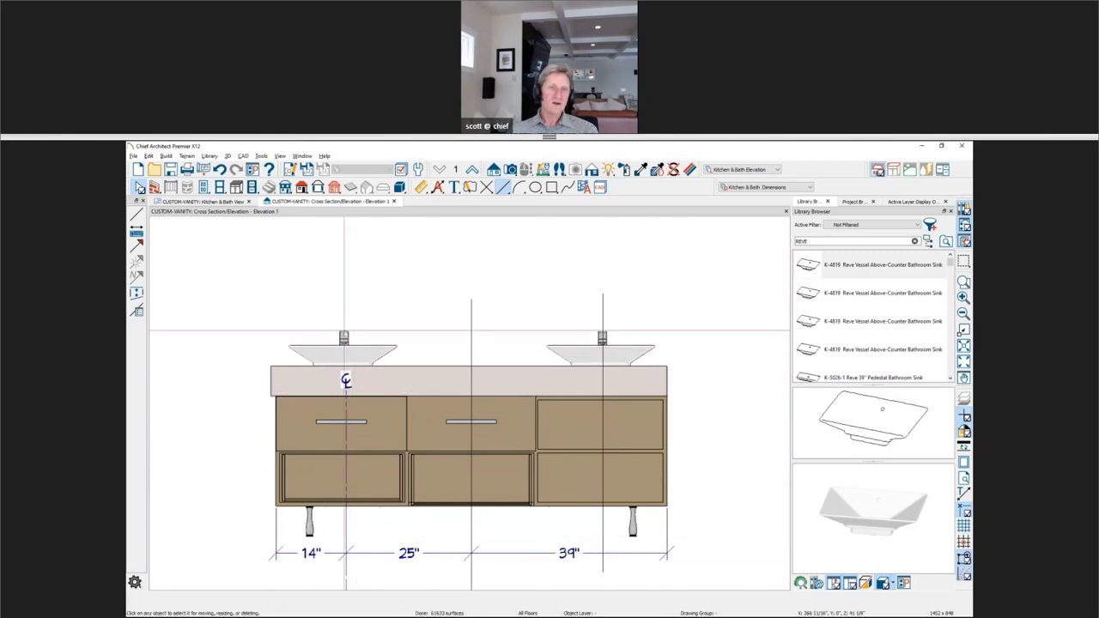
Shift the left vessel sink slightly to the right, toward the centerline.
left_click(358, 355)
key("Escape")
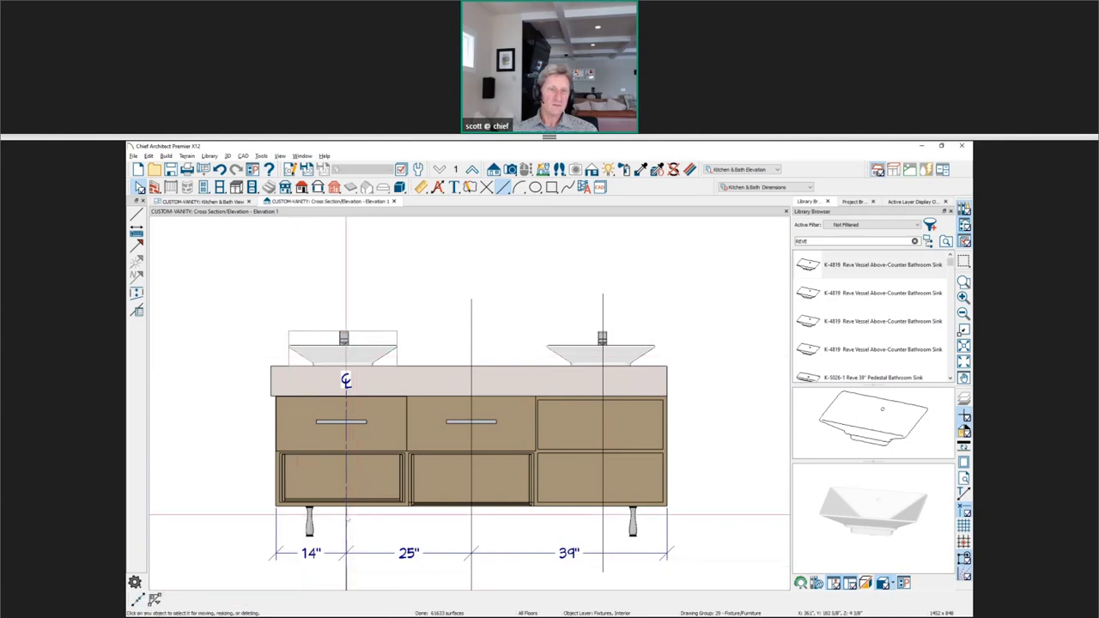
left_click_drag(343, 347, 346, 348)
key("Escape")
Draw a horizontal line across the lower part of the upper-left drawer front, spanning its full width.
scroll(306, 472, "up", 3)
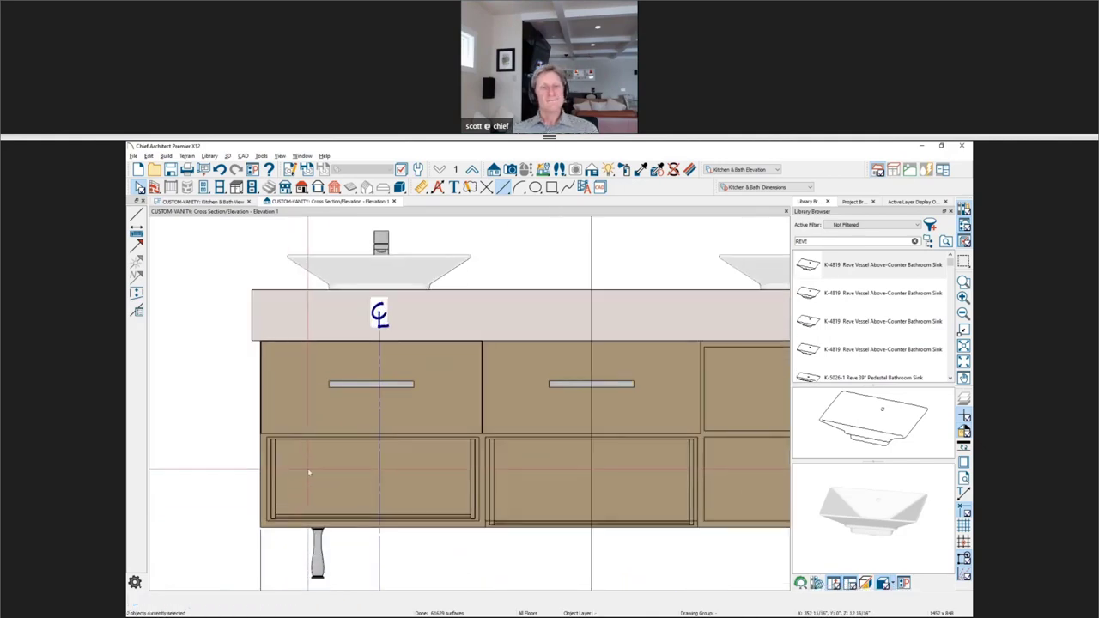
scroll(309, 471, "up", 2)
scroll(311, 470, "up", 3)
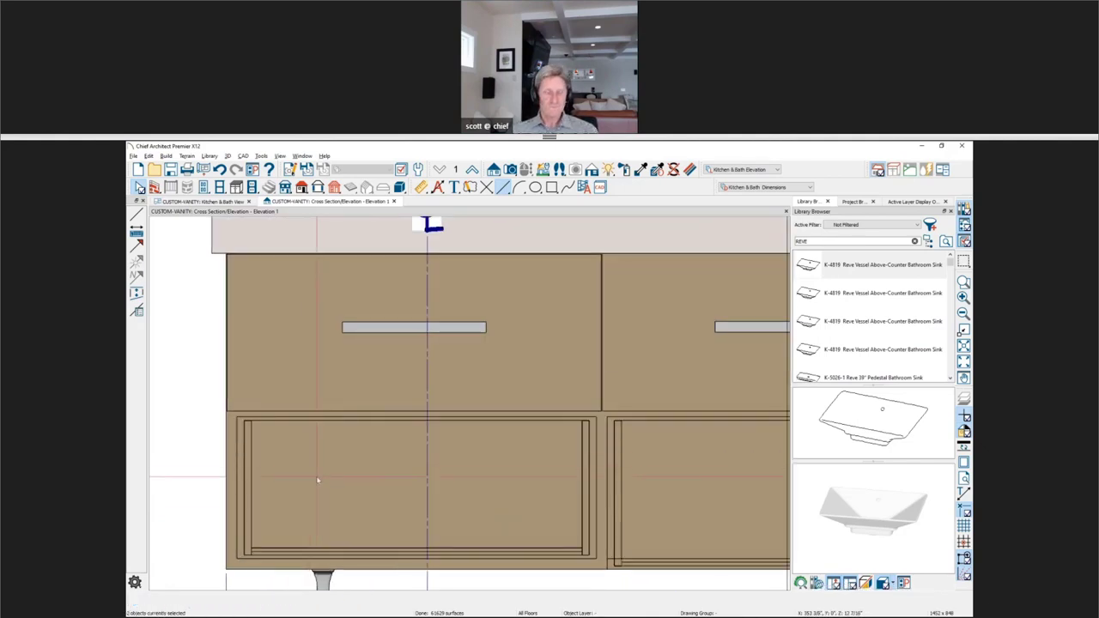
key("l")
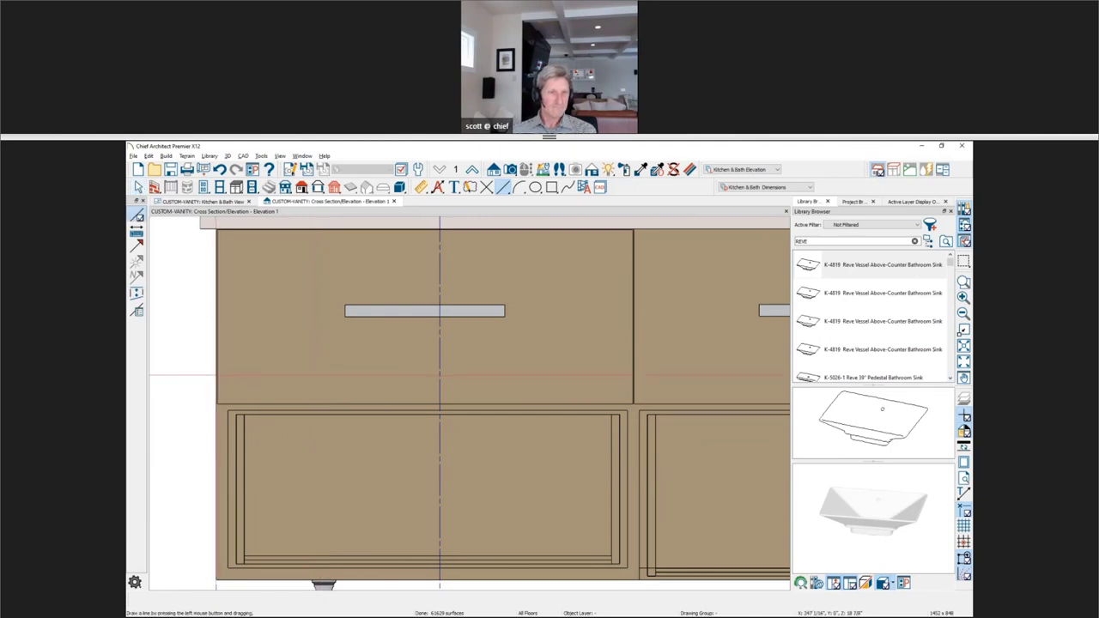
left_click_drag(216, 388, 619, 386)
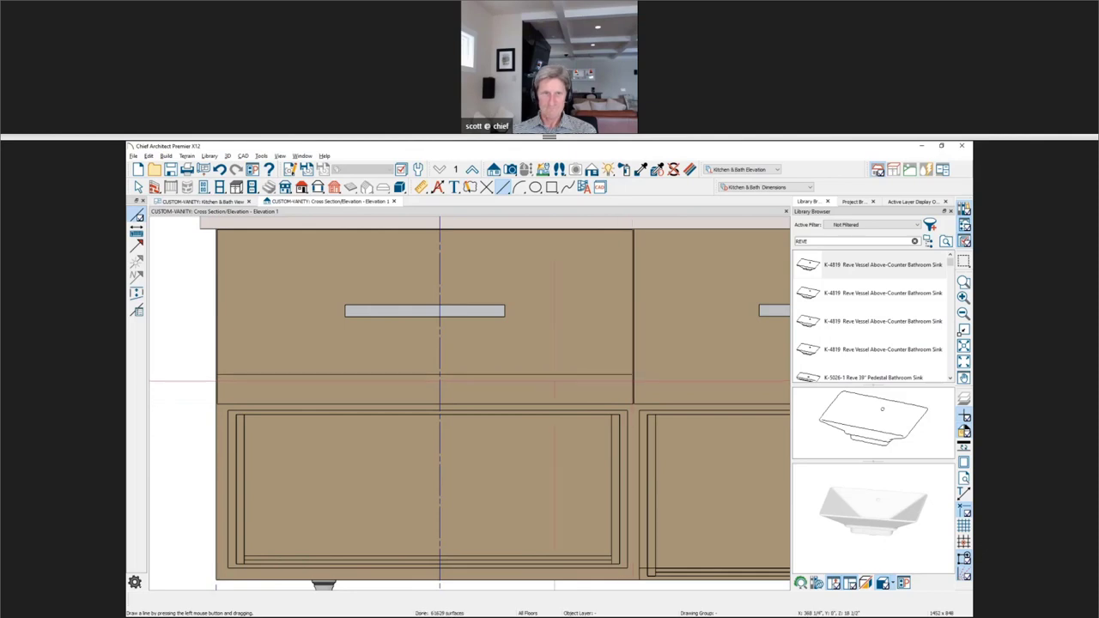
Extend the left vertical line from below the vanity up to the horizontal line on the upper-left drawer front.
scroll(493, 384, "down", 3)
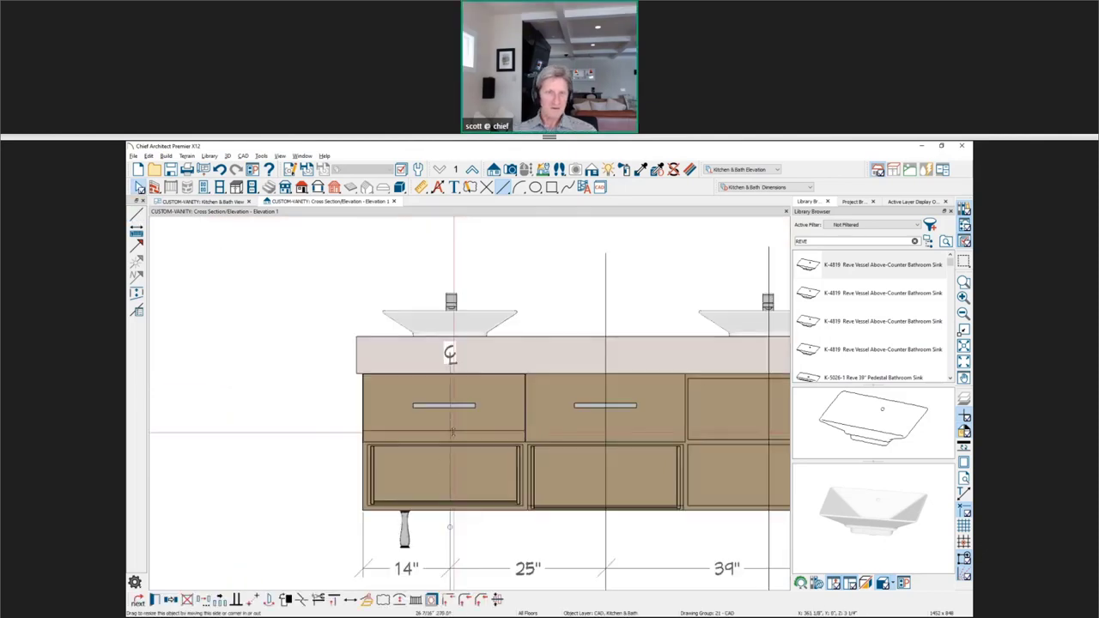
scroll(452, 432, "up", 2)
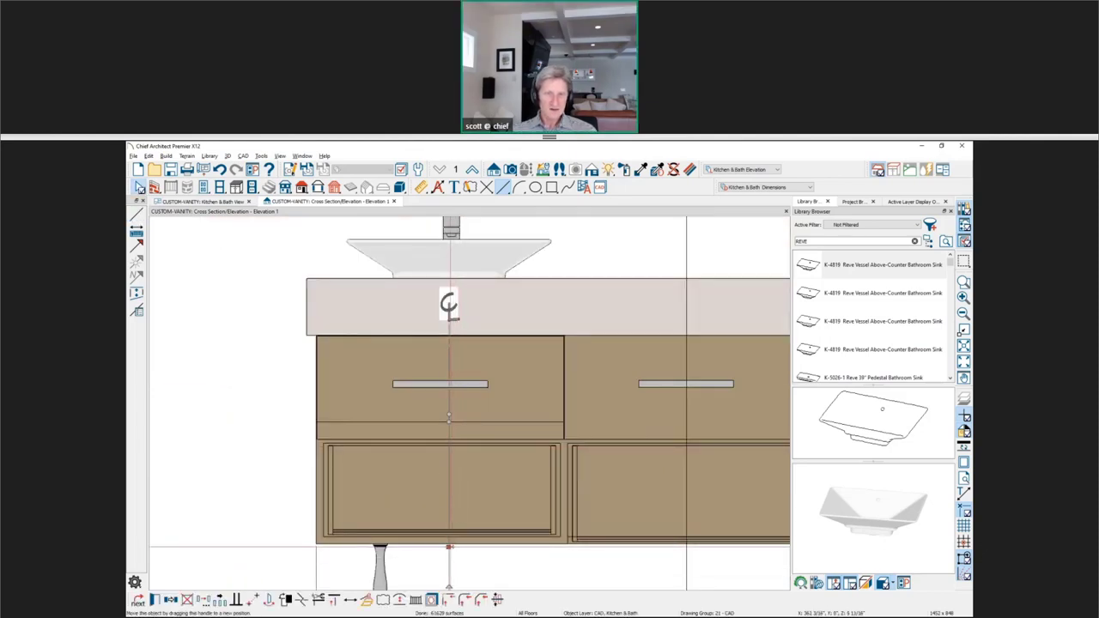
scroll(421, 546, "up", 1)
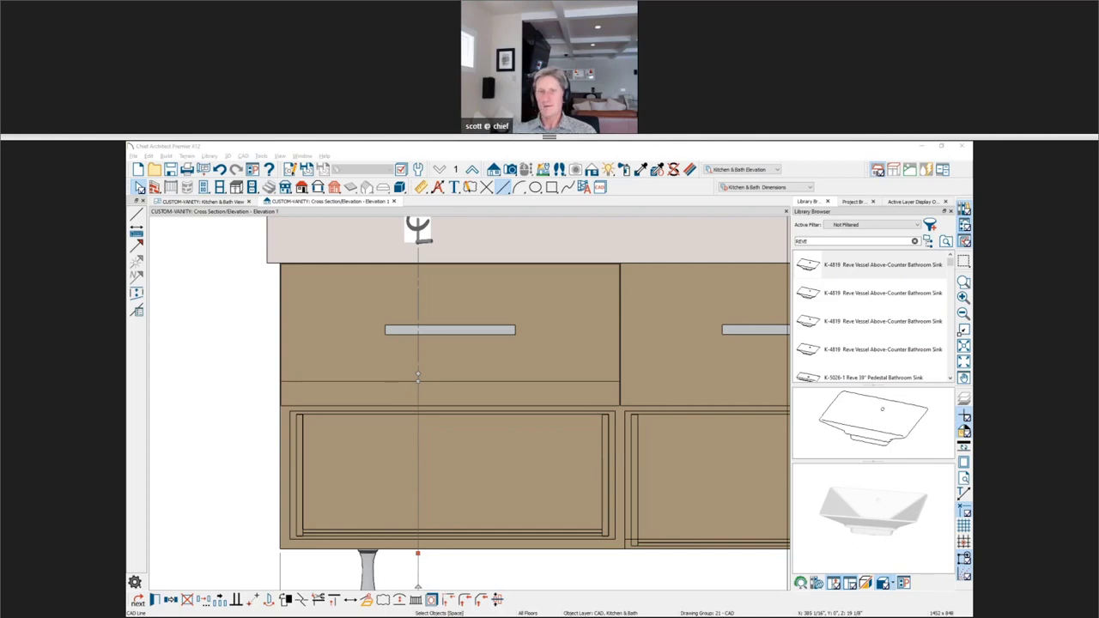
Switch to Windows Photo Viewer and examine the double oven cabinet area in appliance-elevation.PNG up close.
key("alt+Tab")
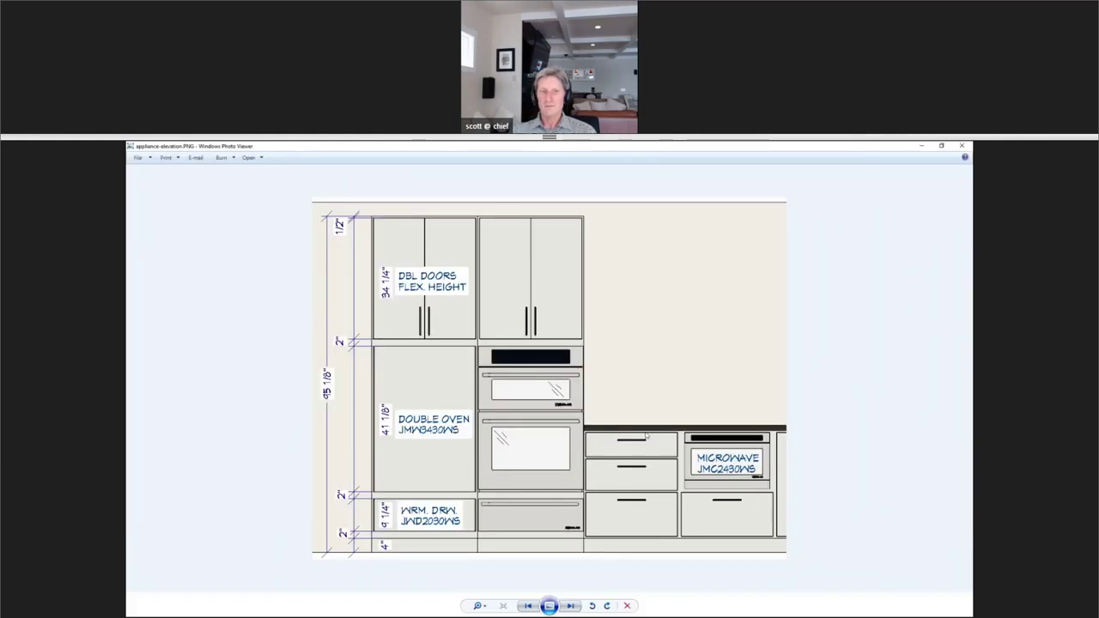
scroll(349, 341, "up", 1)
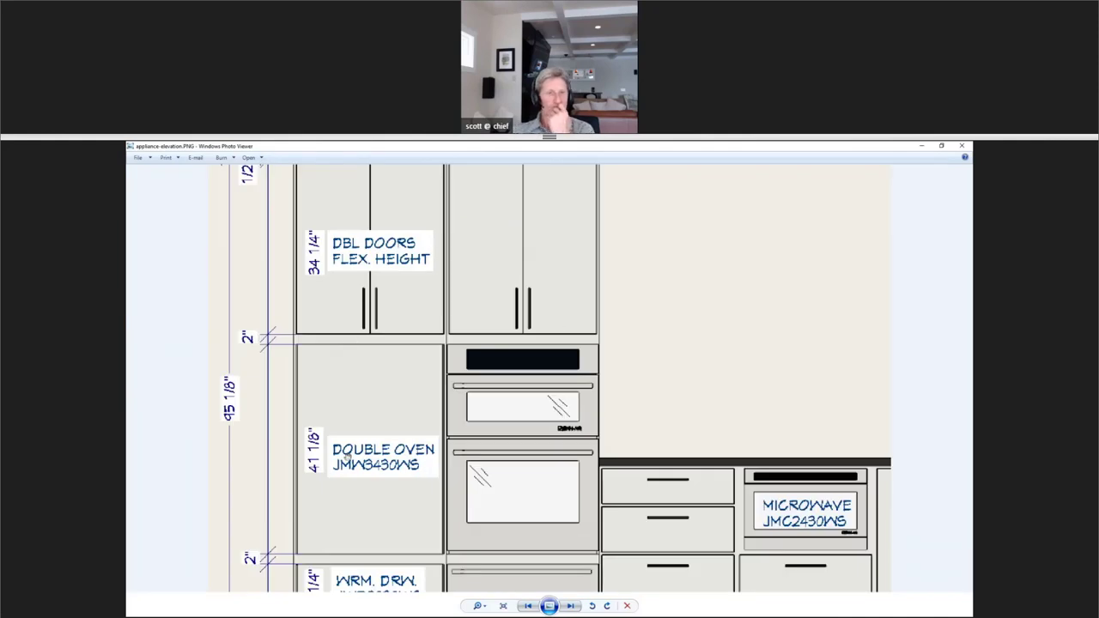
Close the appliance image, return to the vanity elevation, and snap the left centerline to the midpoint of the upper-left drawer front's horizontal line.
left_click_drag(343, 464, 371, 378)
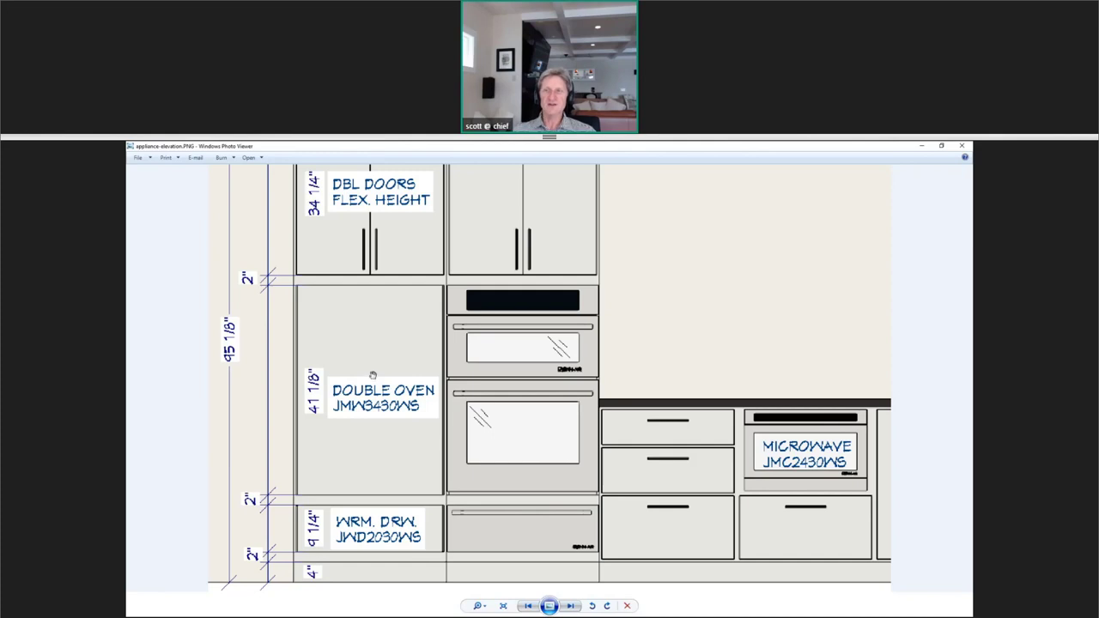
left_click(962, 145)
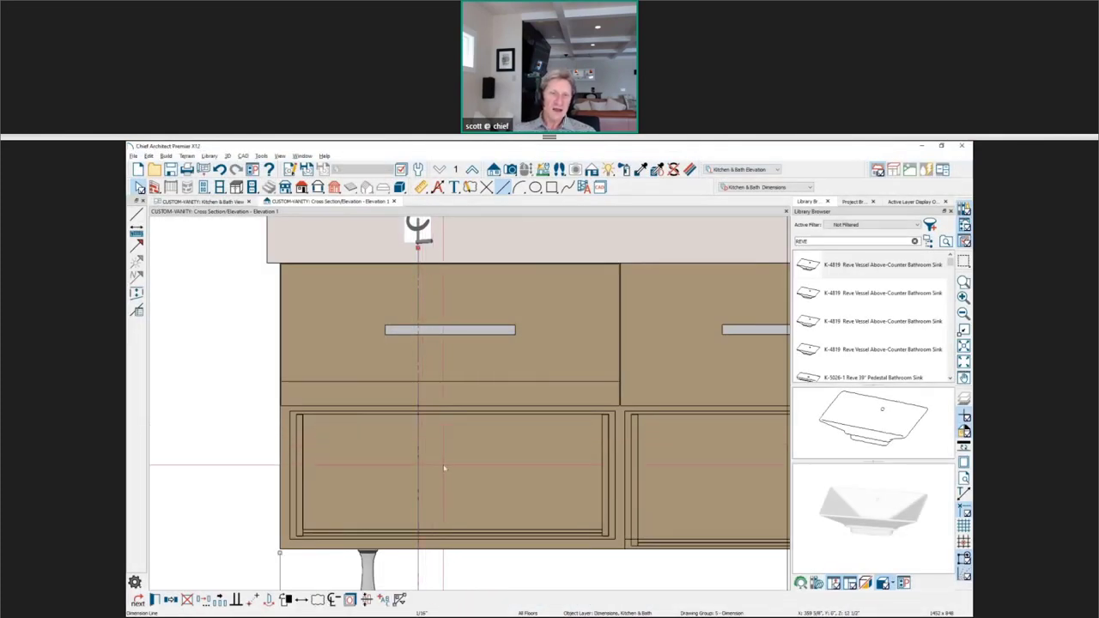
scroll(443, 459, "down", 2)
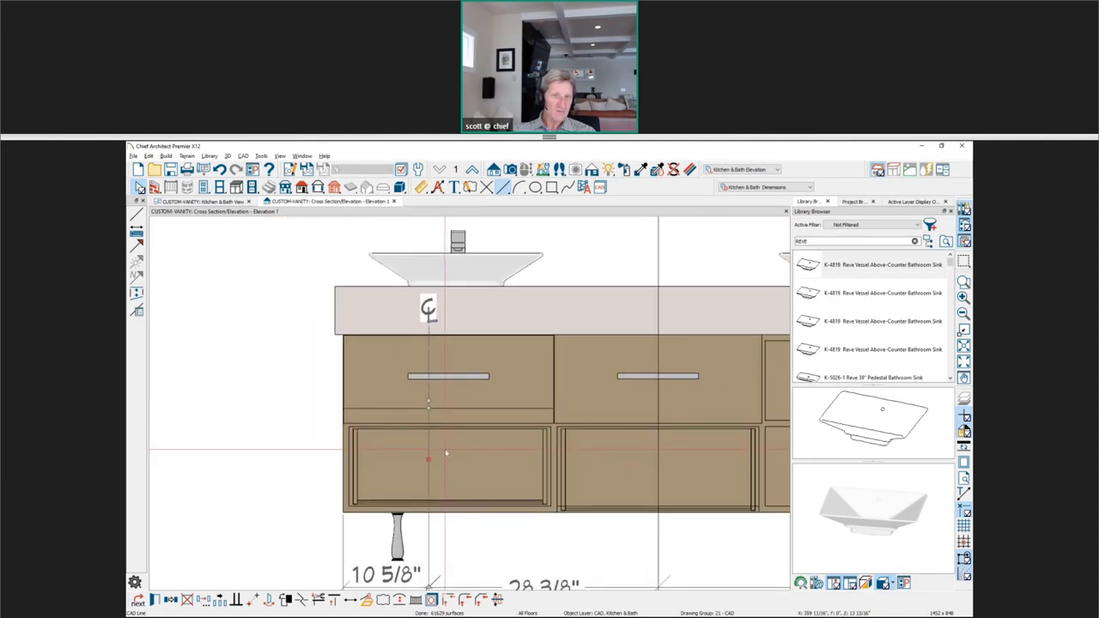
mouse_move(430, 459)
left_mouse_down()
mouse_move(445, 442)
mouse_move(446, 409)
left_mouse_up()
scroll(472, 421, "up", 2)
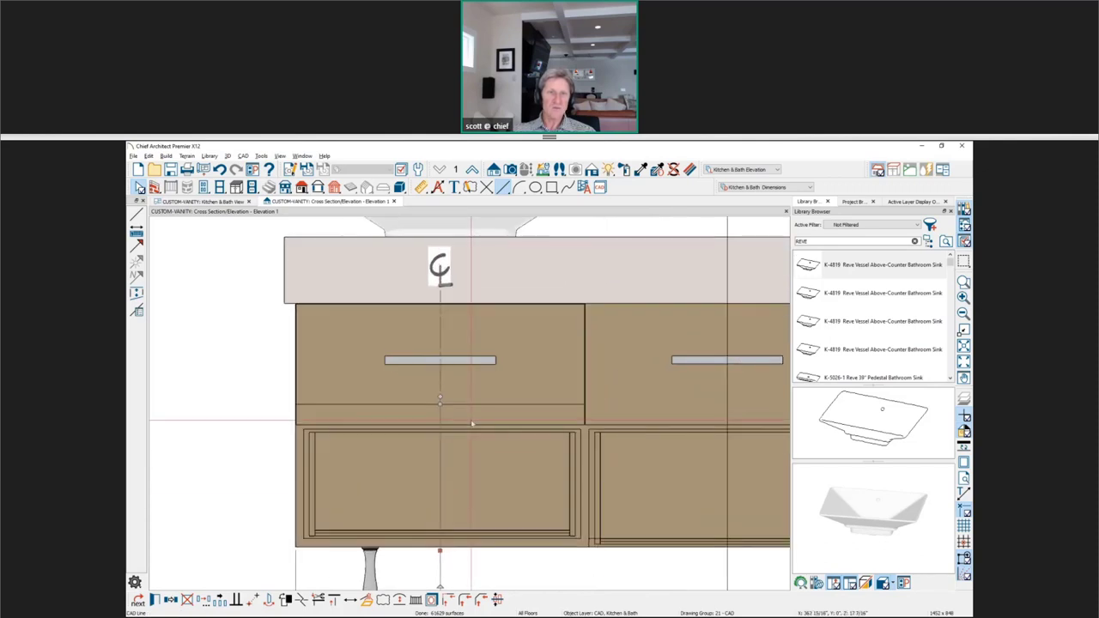
scroll(471, 423, "up", 1)
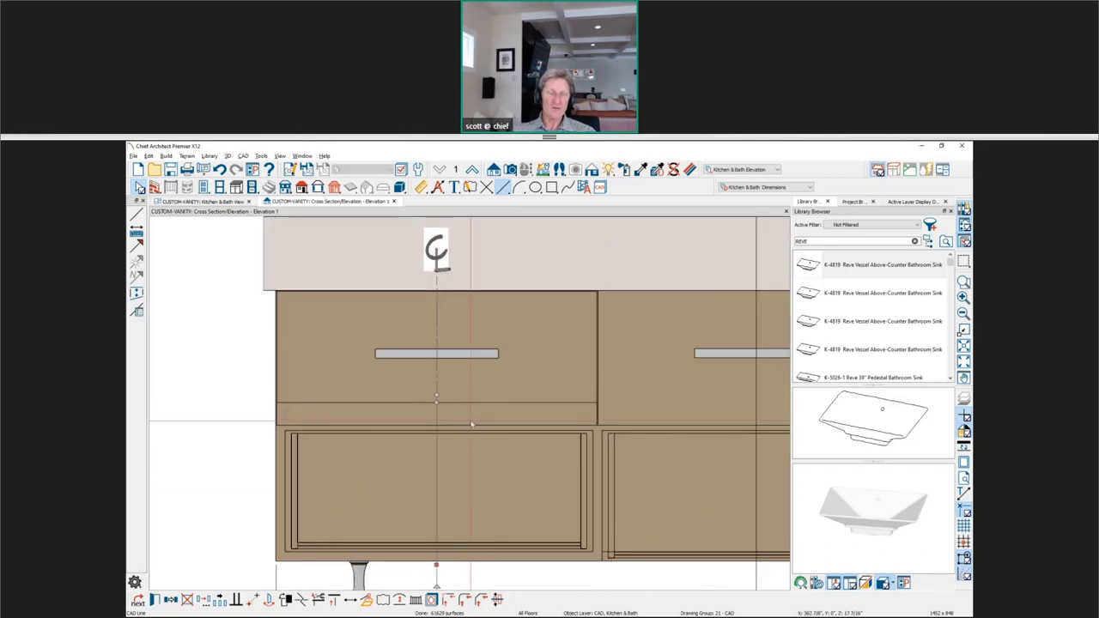
scroll(471, 424, "down", 3)
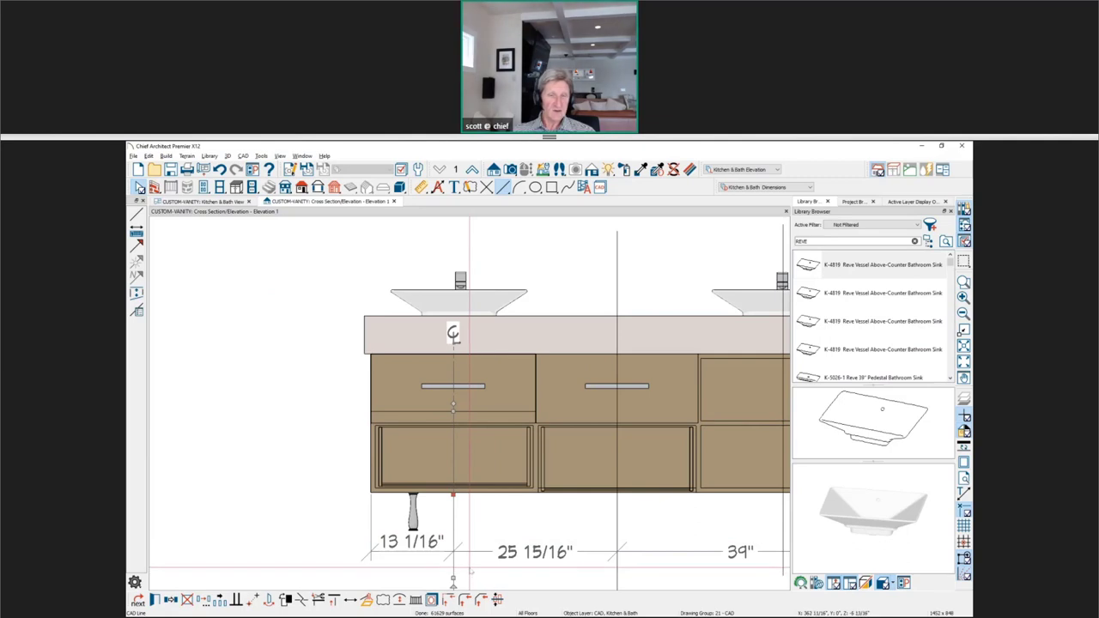
Move the left vessel sink point to point from its center onto the left centerline.
left_click(464, 293)
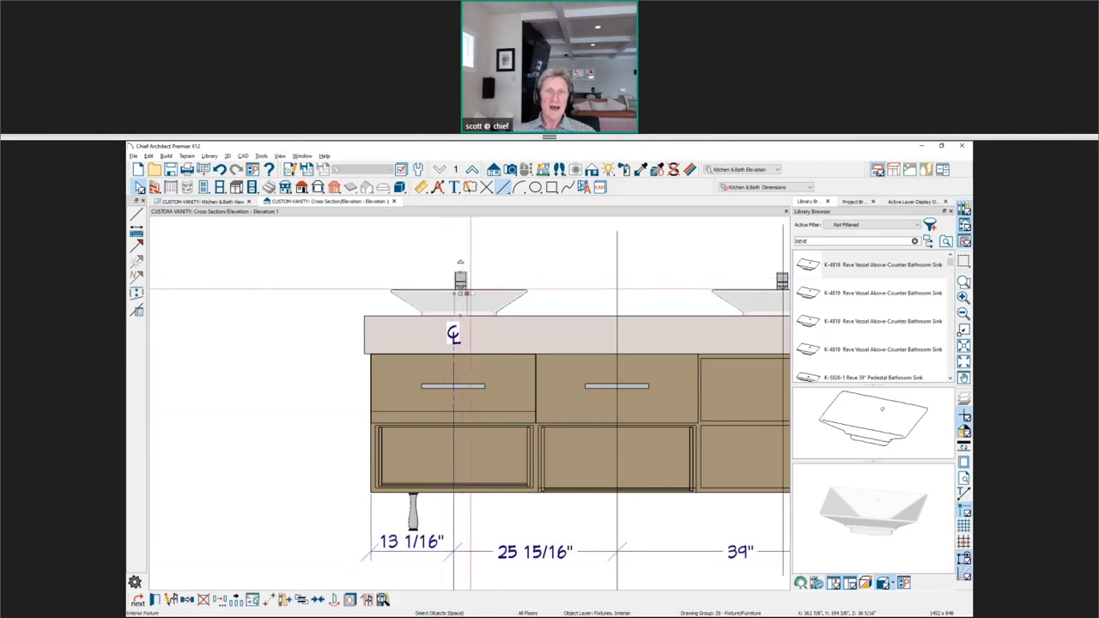
left_click(468, 302)
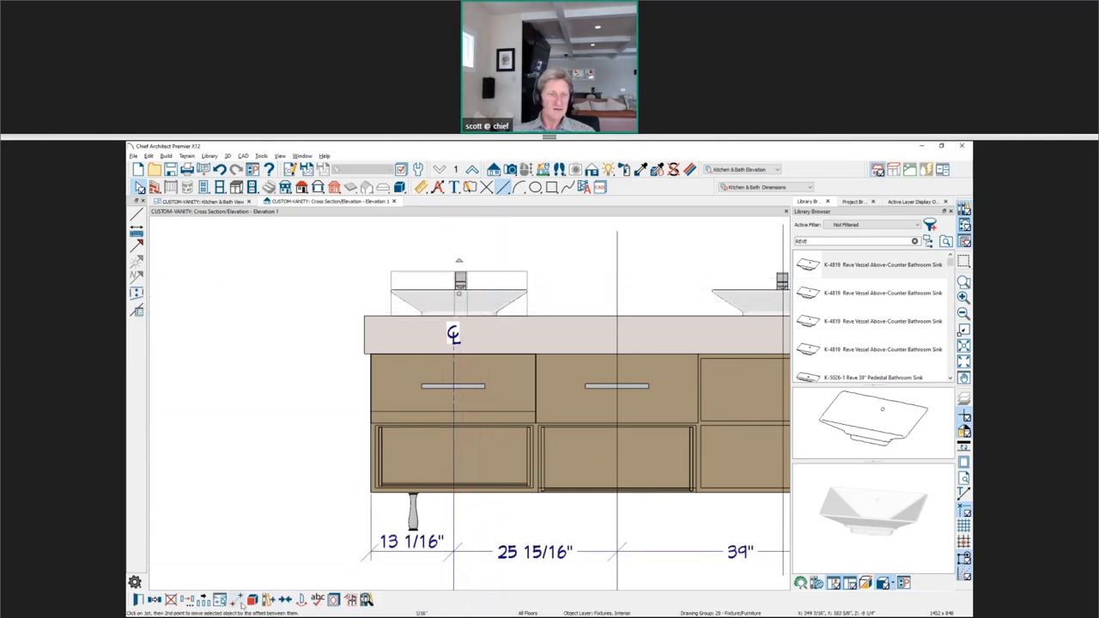
key("Escape")
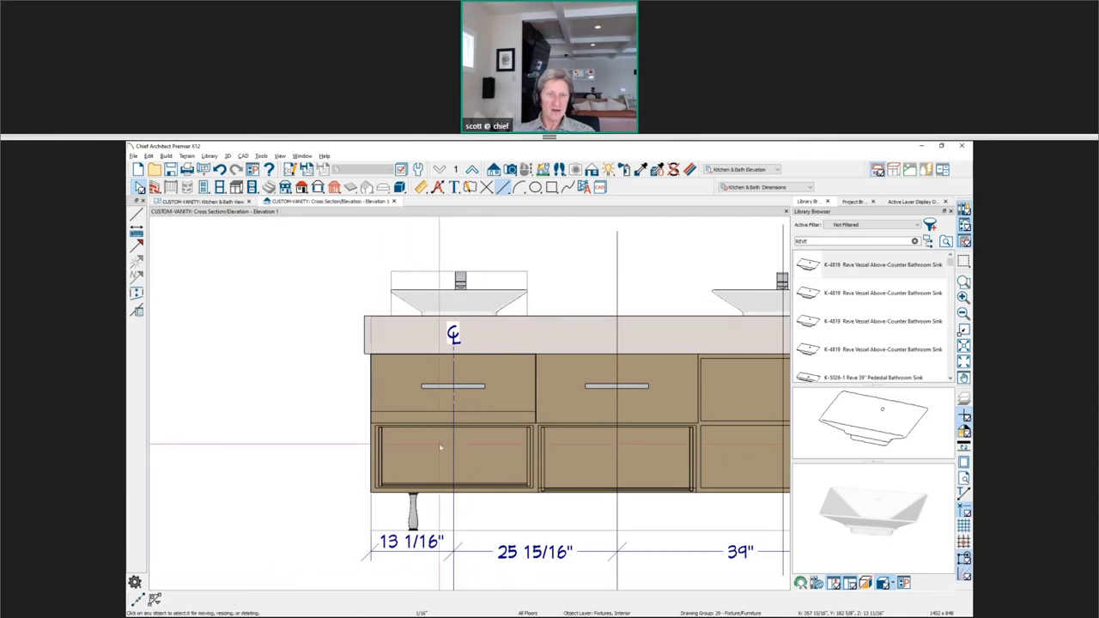
left_click(453, 448)
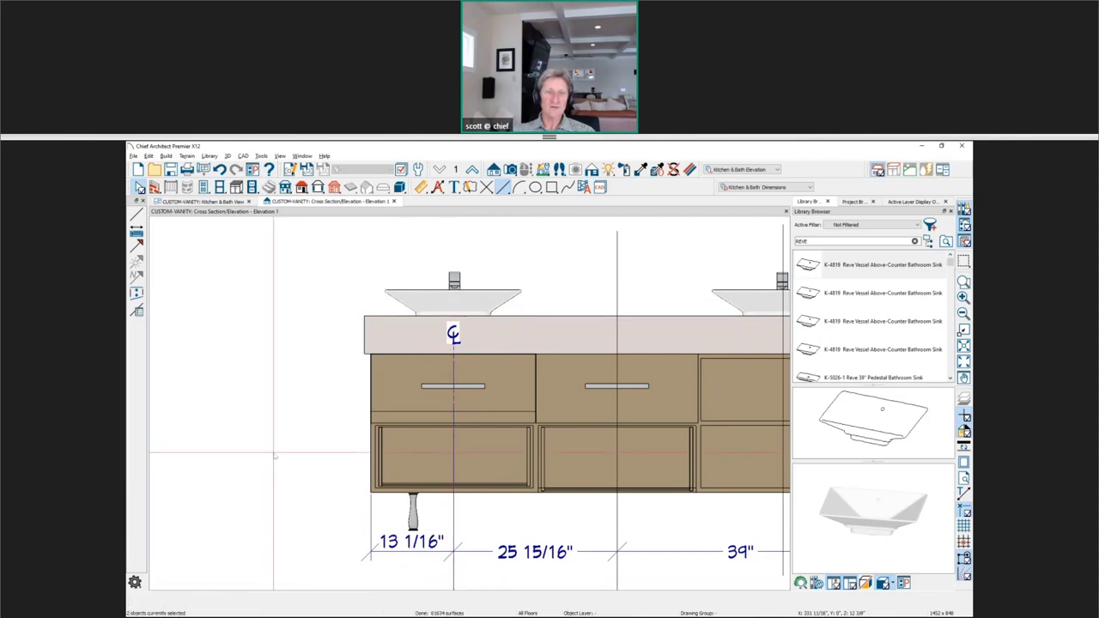
Change the vanity base cabinet's door/drawer overlay to Inset in its box construction settings.
scroll(275, 455, "down", 1)
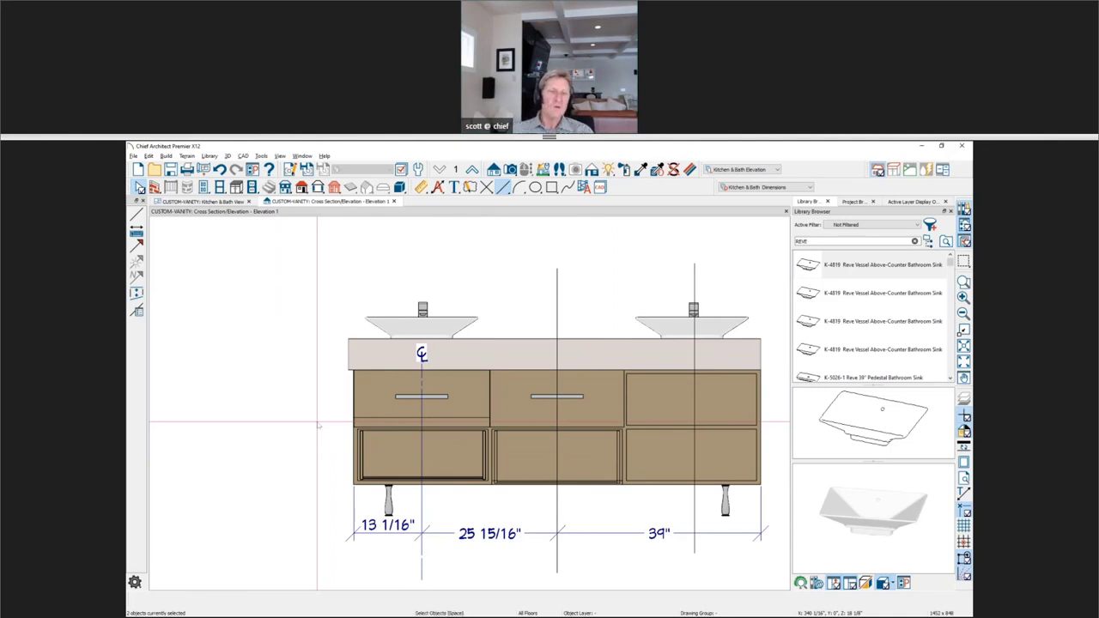
left_click(462, 438)
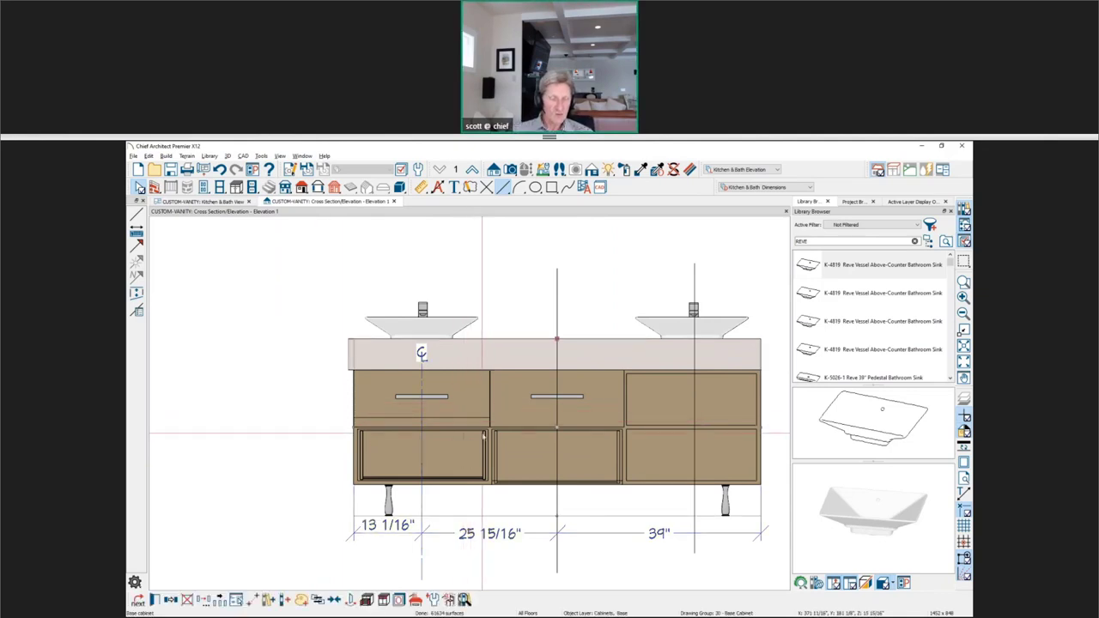
double_click(526, 384)
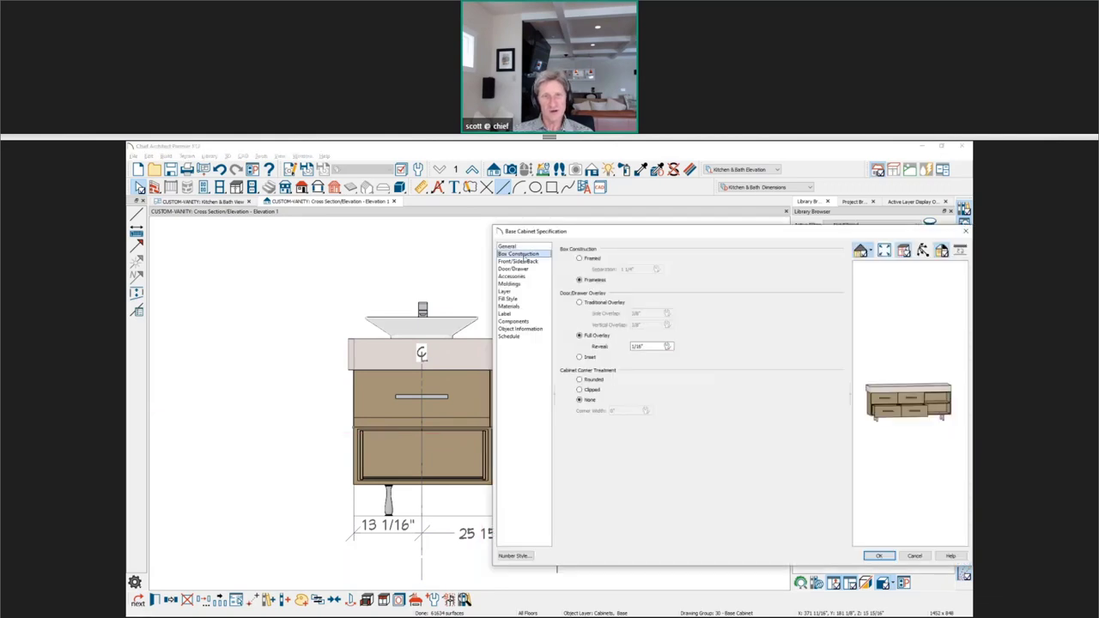
left_click(522, 261)
left_click(518, 254)
left_click(580, 357)
left_click(878, 556)
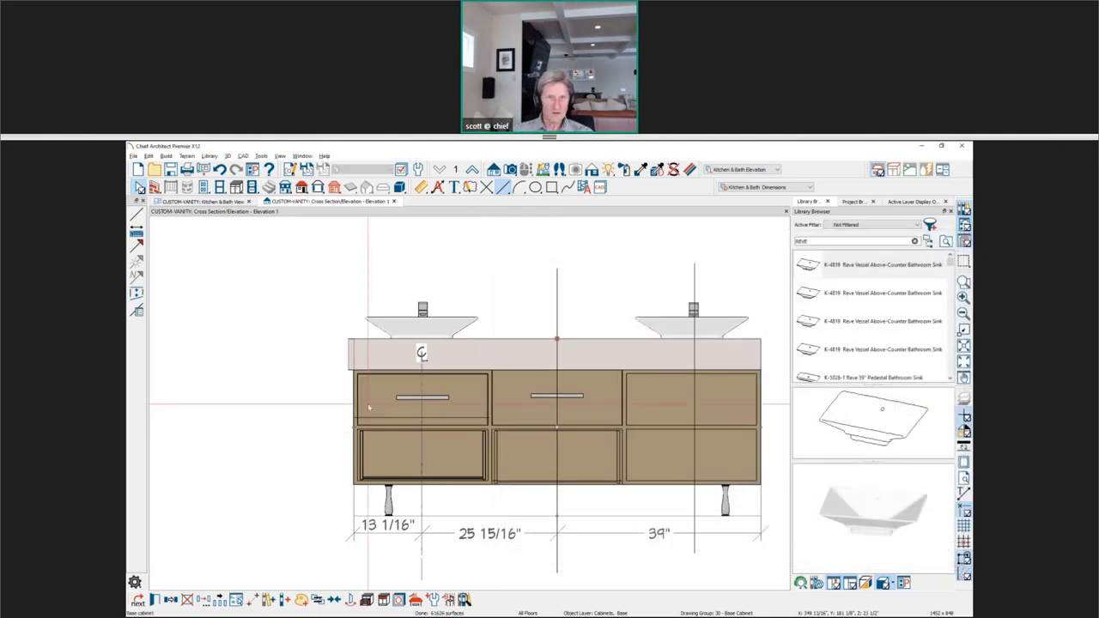
Move the left centerline off the drawer's middle and snap it to the midpoint of the inset upper-left drawer front's horizontal line.
scroll(379, 399, "up", 3)
scroll(385, 462, "down", 1)
left_click(517, 312)
mouse_move(517, 312)
left_mouse_down()
mouse_move(532, 312)
mouse_move(516, 313)
left_mouse_up()
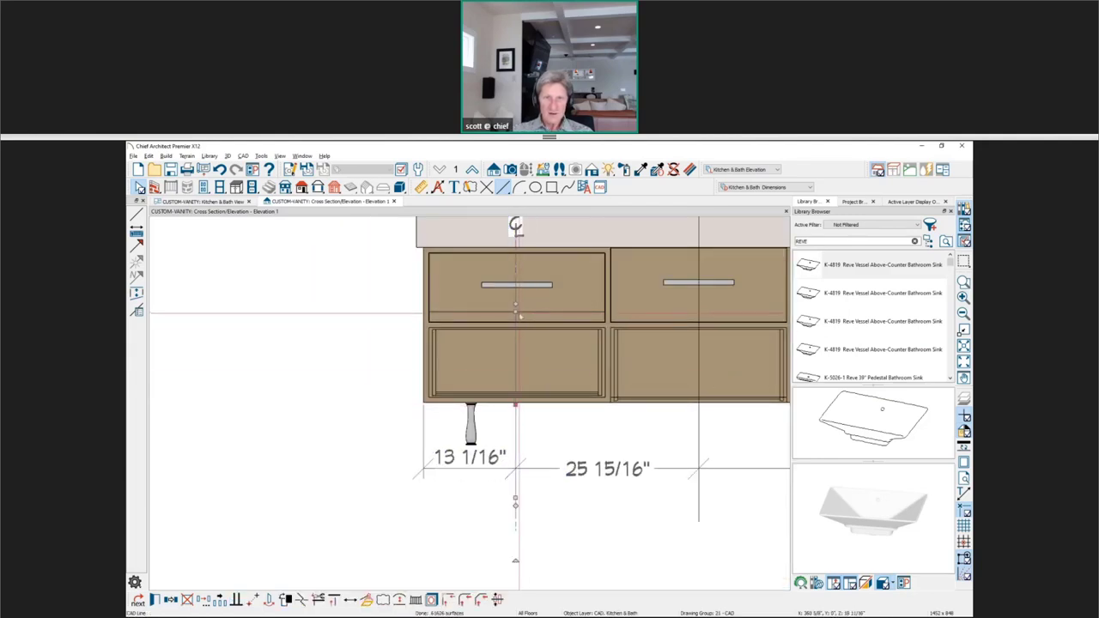
scroll(504, 334, "up", 2)
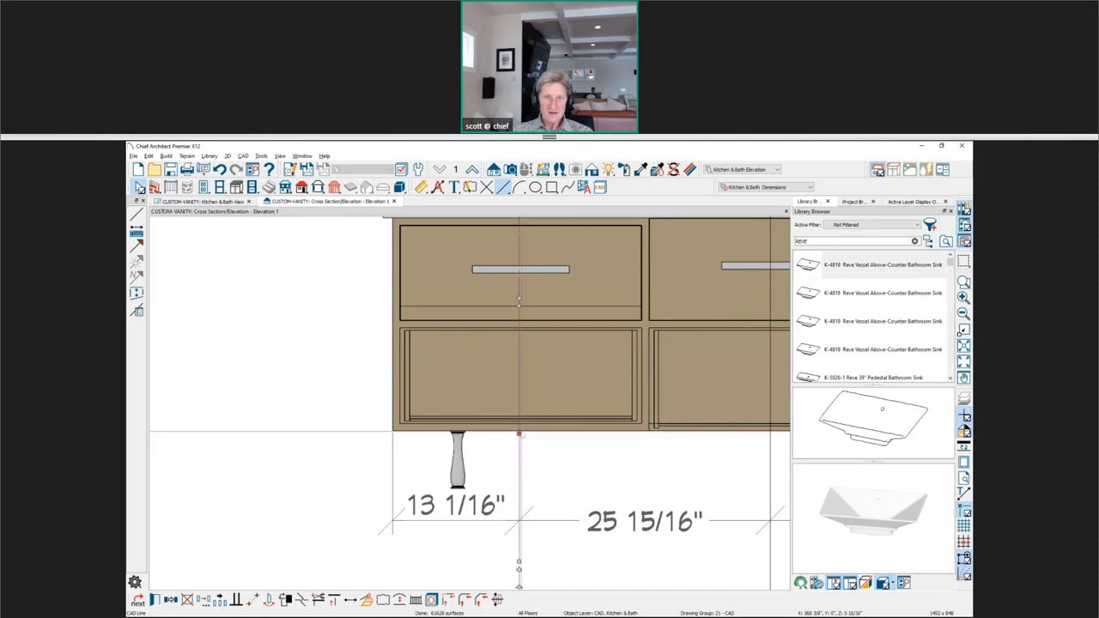
left_click_drag(519, 434, 493, 431)
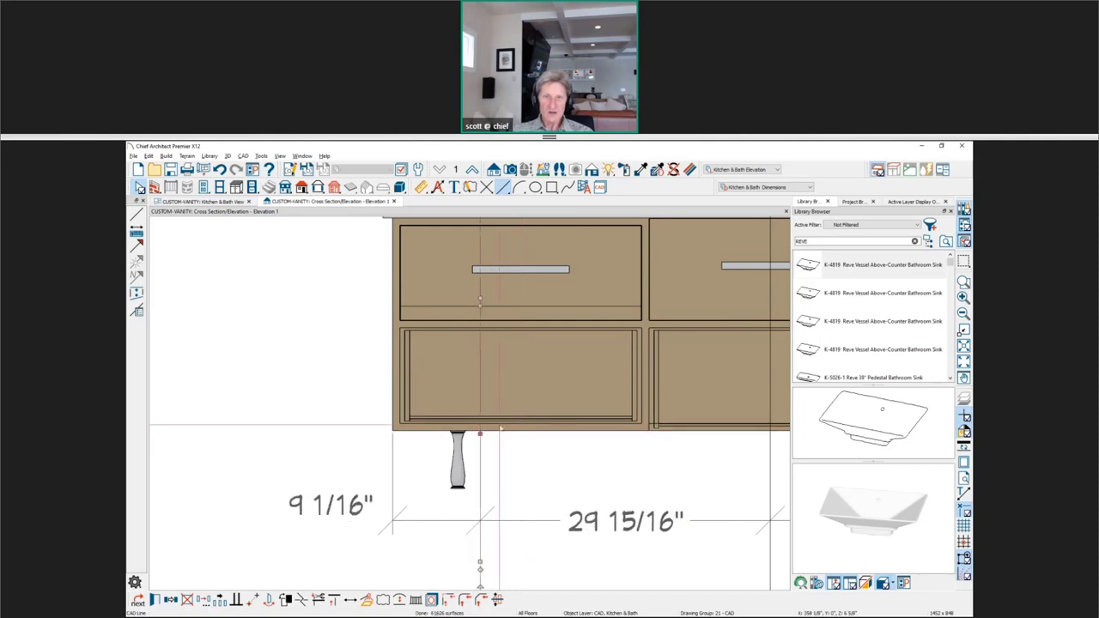
left_click_drag(480, 298, 520, 296)
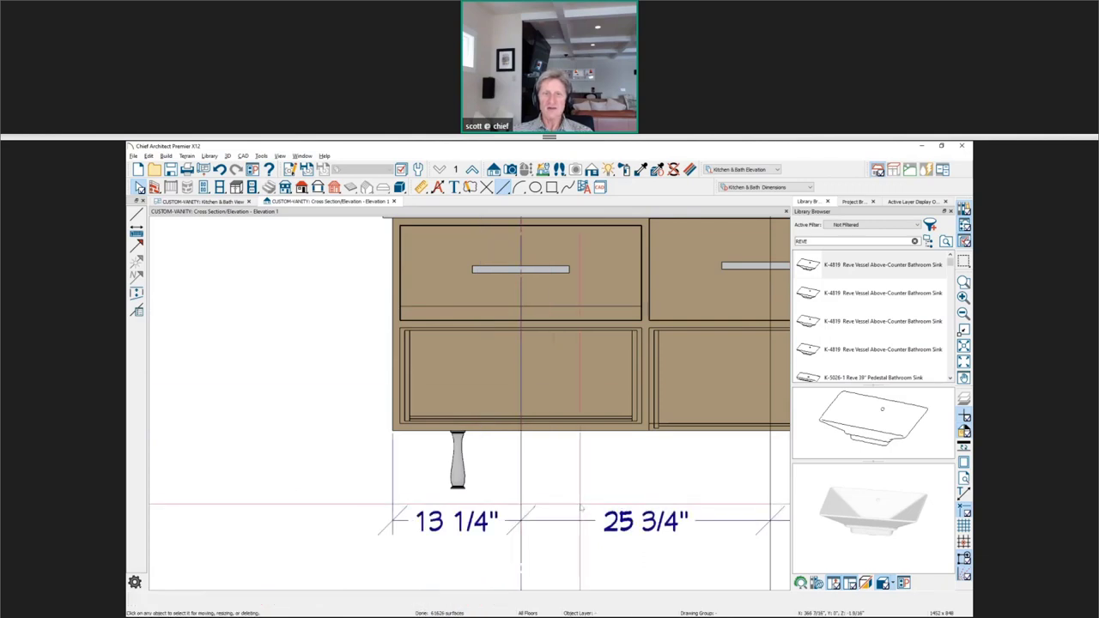
scroll(582, 508, "down", 3)
mouse_move(581, 507)
middle_mouse_down()
mouse_move(581, 588)
mouse_move(580, 490)
middle_mouse_up()
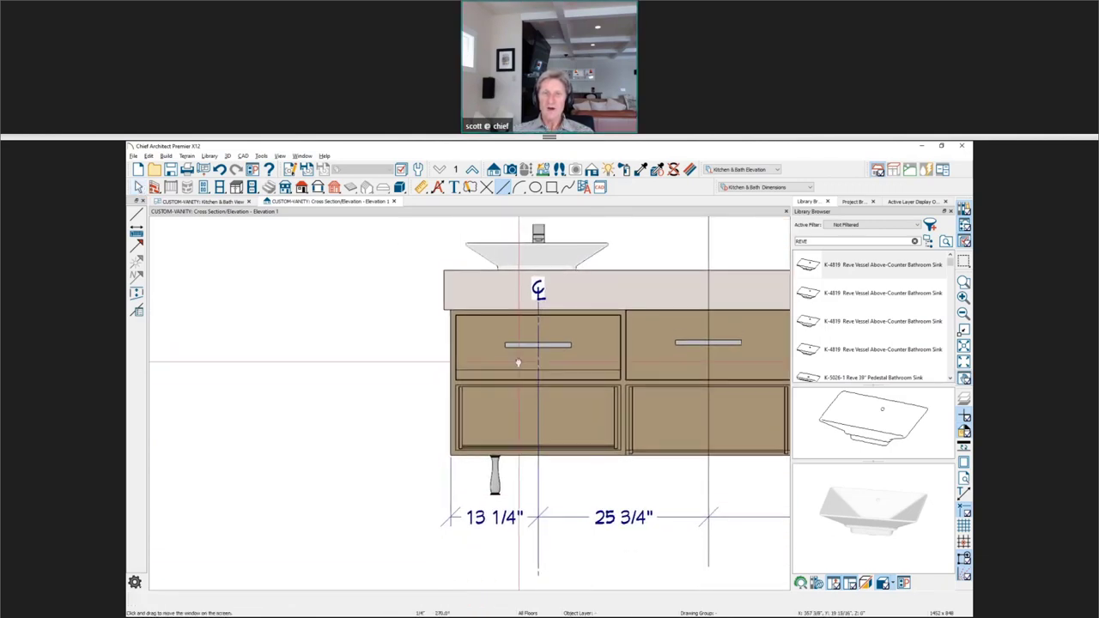
Shift the left centerline over to the vanity's left leg, and snap it back to the midpoint of the drawer-front line.
scroll(521, 376, "up", 2)
scroll(521, 377, "up", 1)
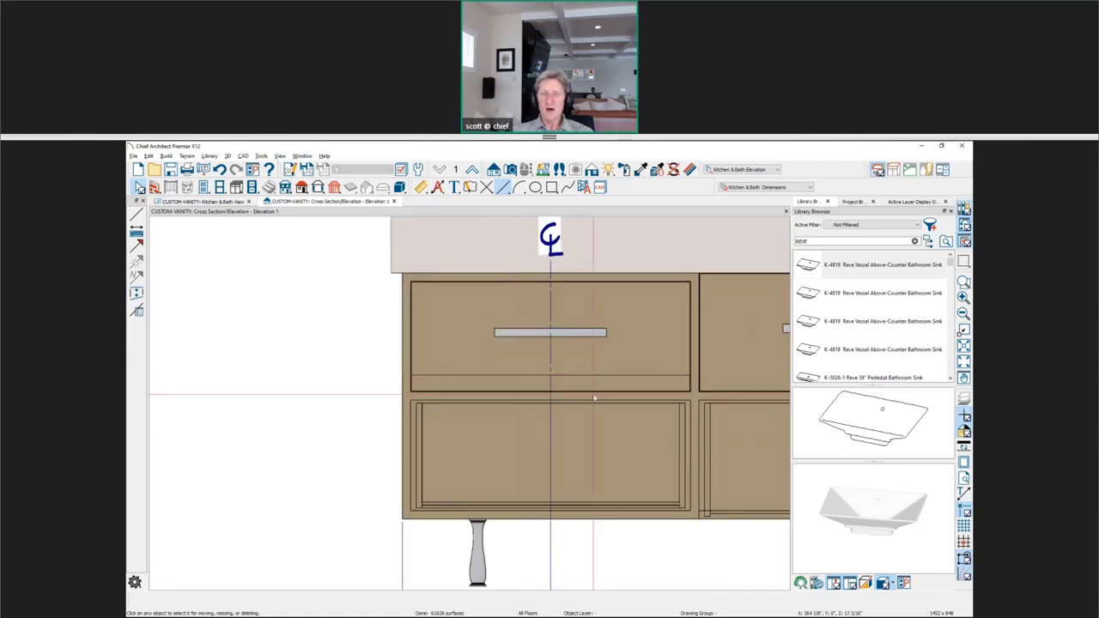
scroll(616, 394, "up", 1)
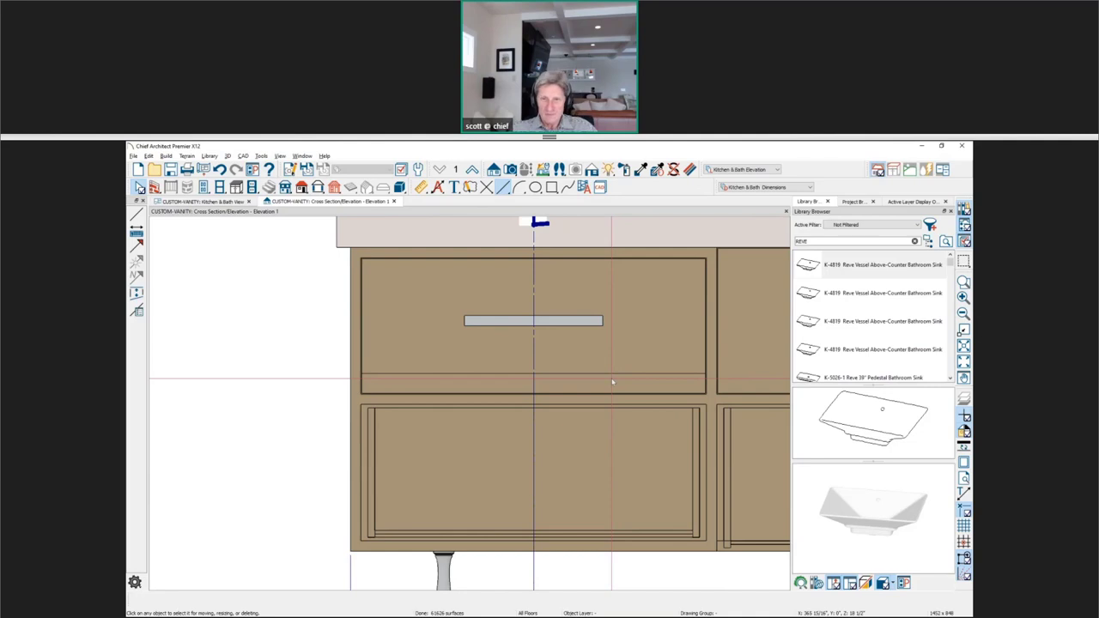
scroll(610, 383, "down", 2)
scroll(603, 392, "down", 2)
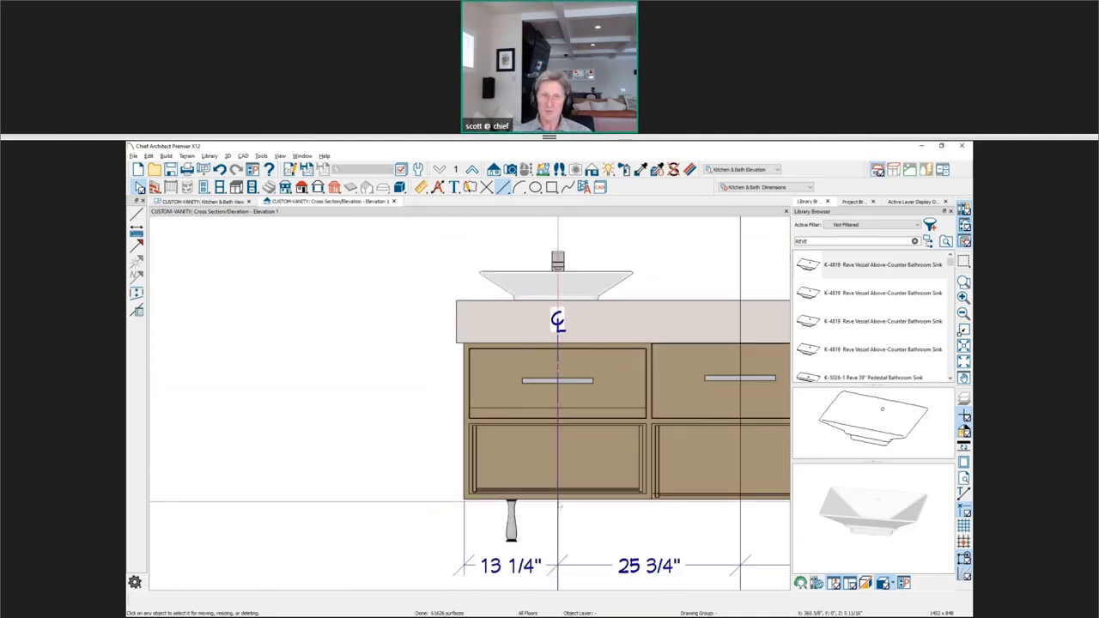
left_click(573, 519)
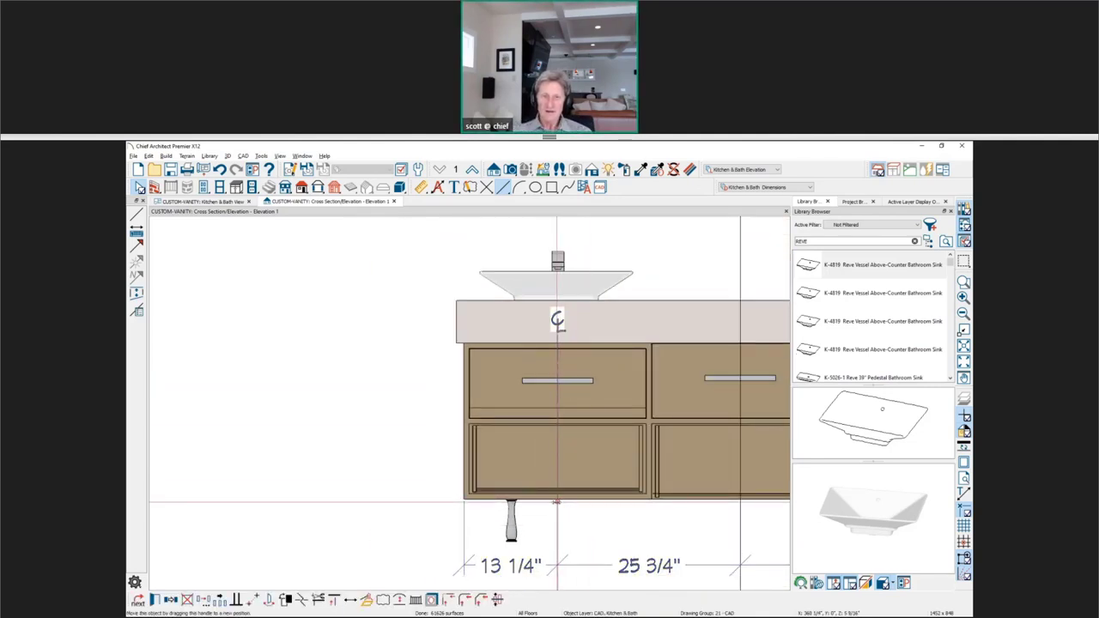
left_click_drag(557, 500, 511, 501)
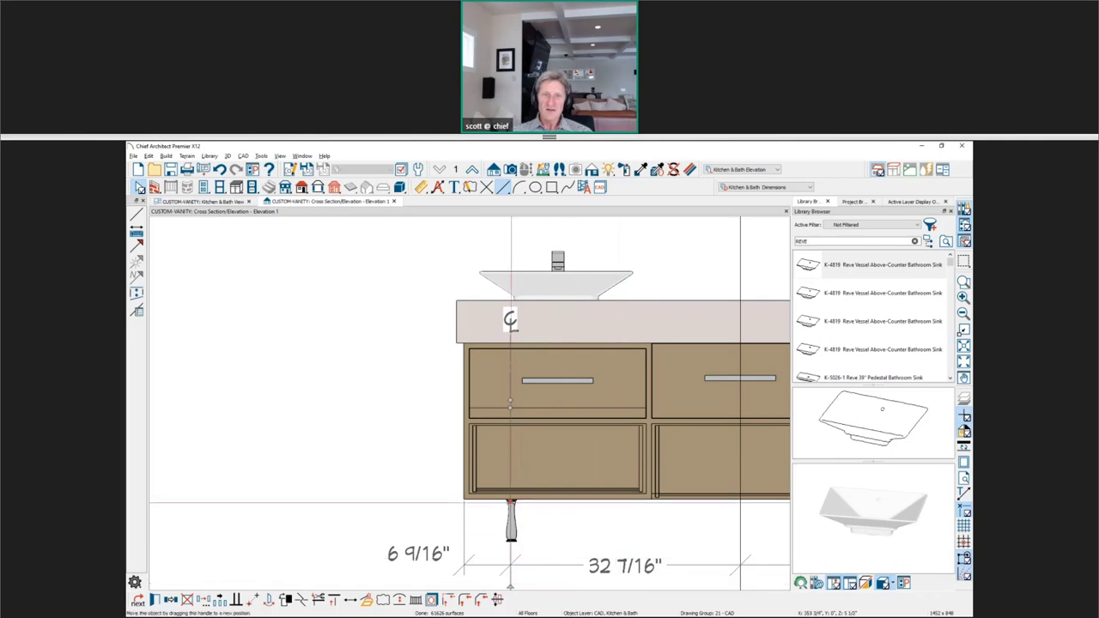
left_click_drag(511, 501, 558, 408)
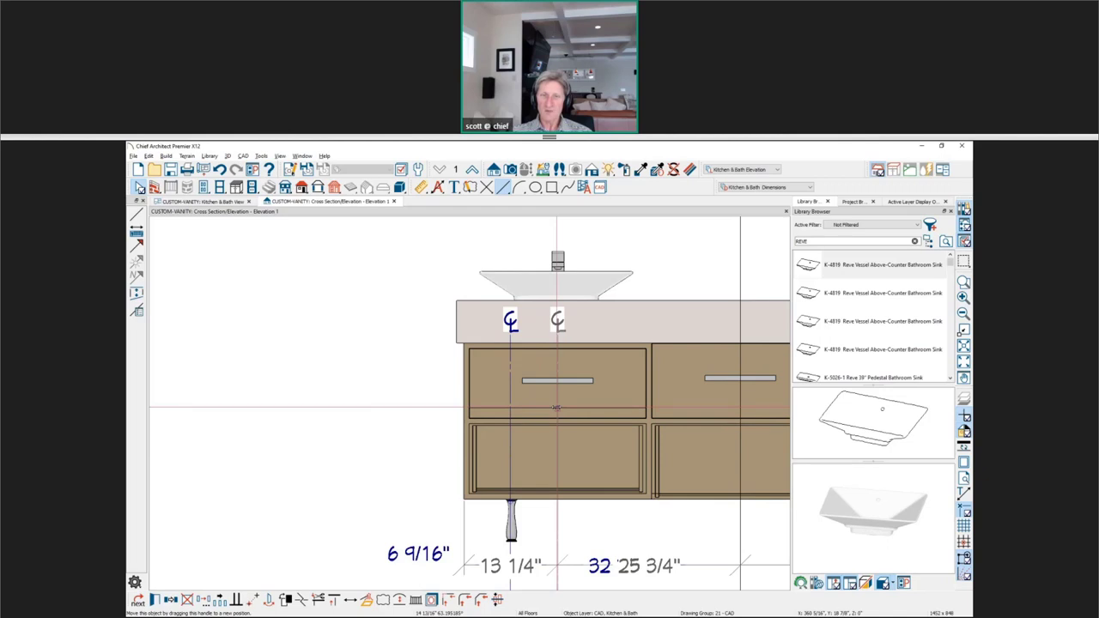
left_click_drag(557, 407, 558, 407)
Realign the left vessel sink with the repositioned centerline using a point-to-point move.
left_click(559, 259)
left_click(559, 261)
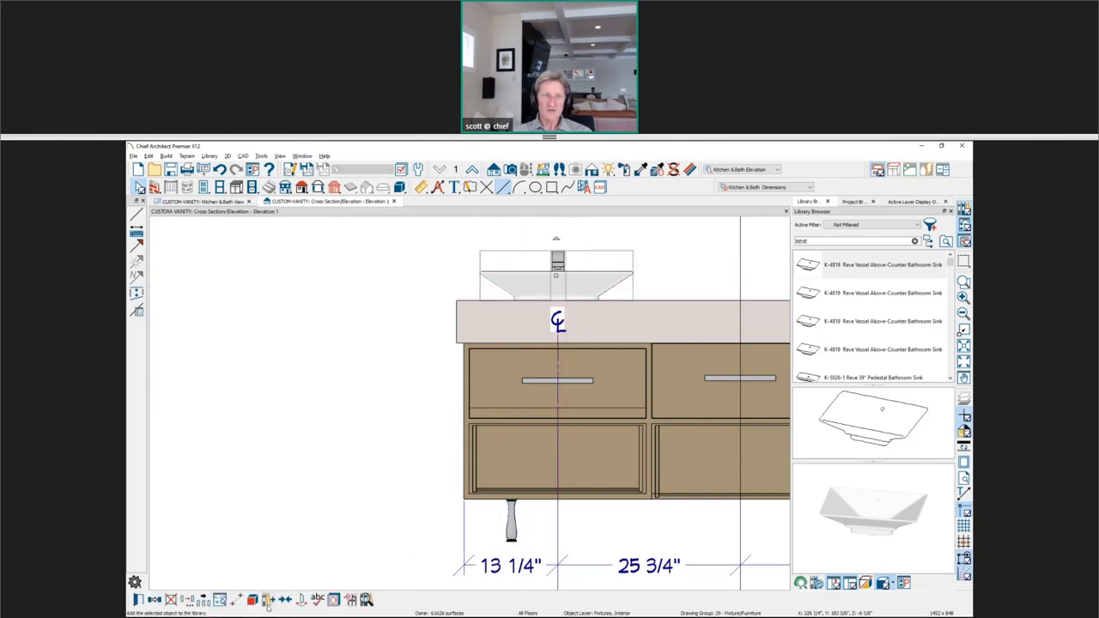
left_click(524, 538)
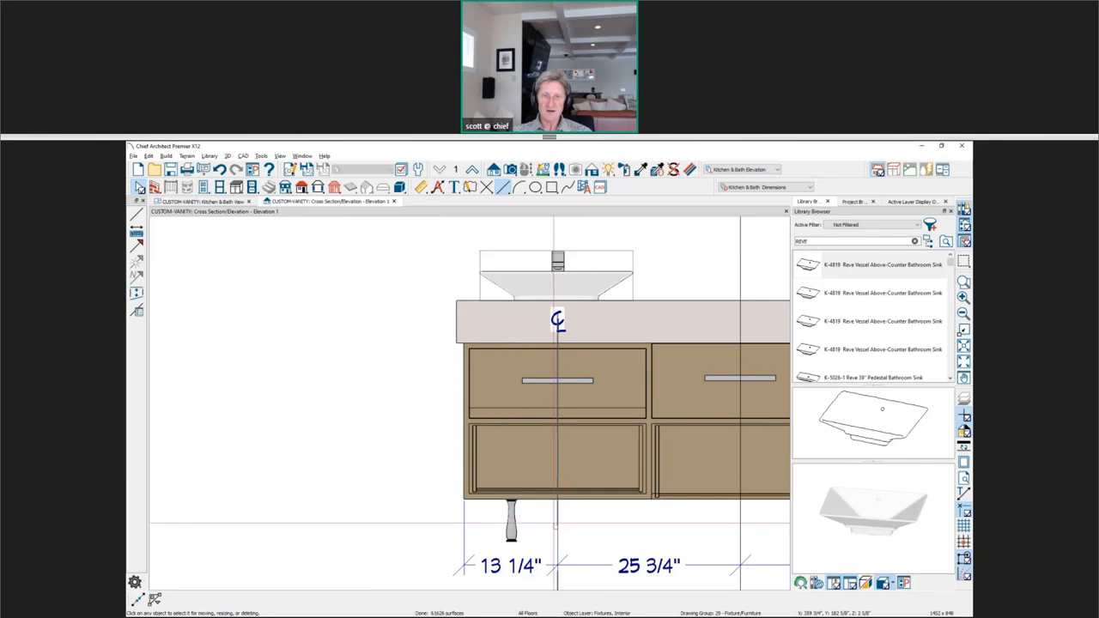
left_click(363, 531)
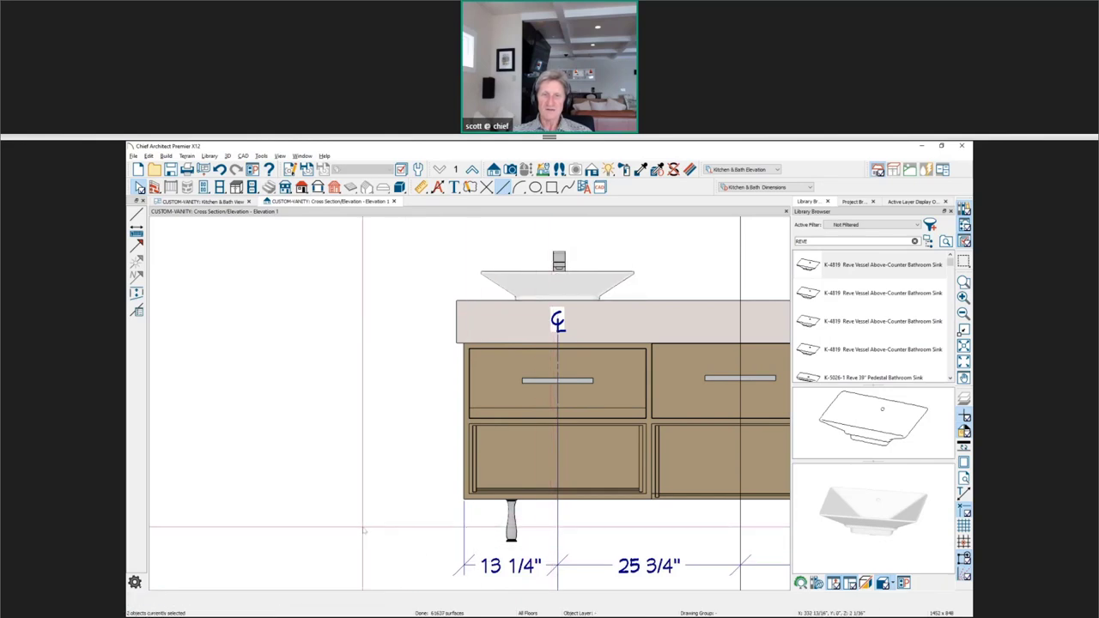
scroll(364, 530, "down", 1)
left_click(606, 419)
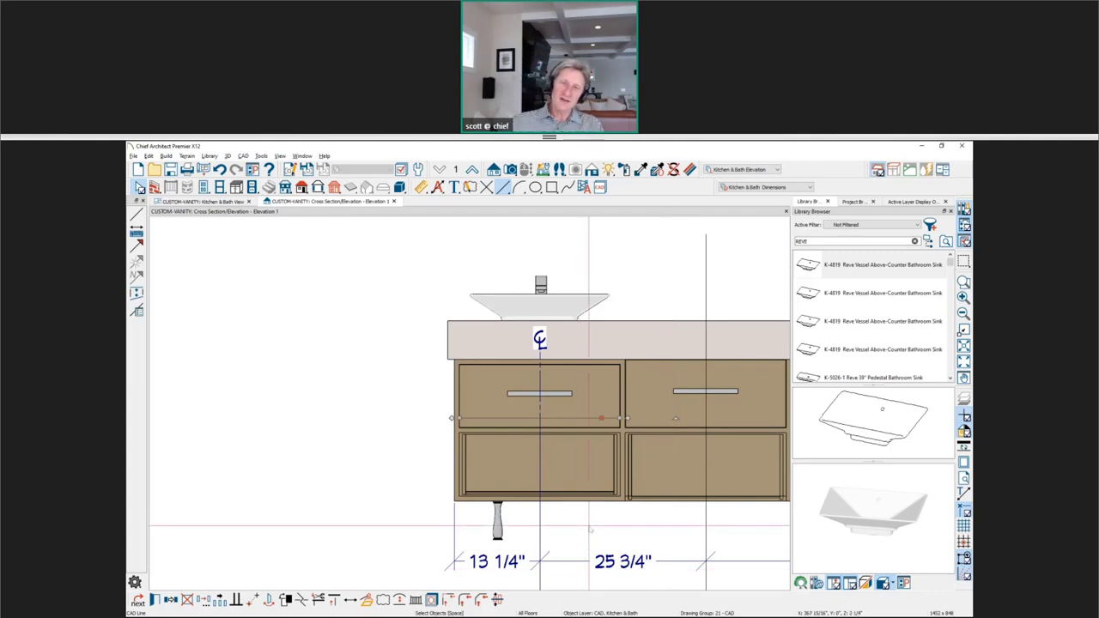
scroll(556, 419, "up", 1)
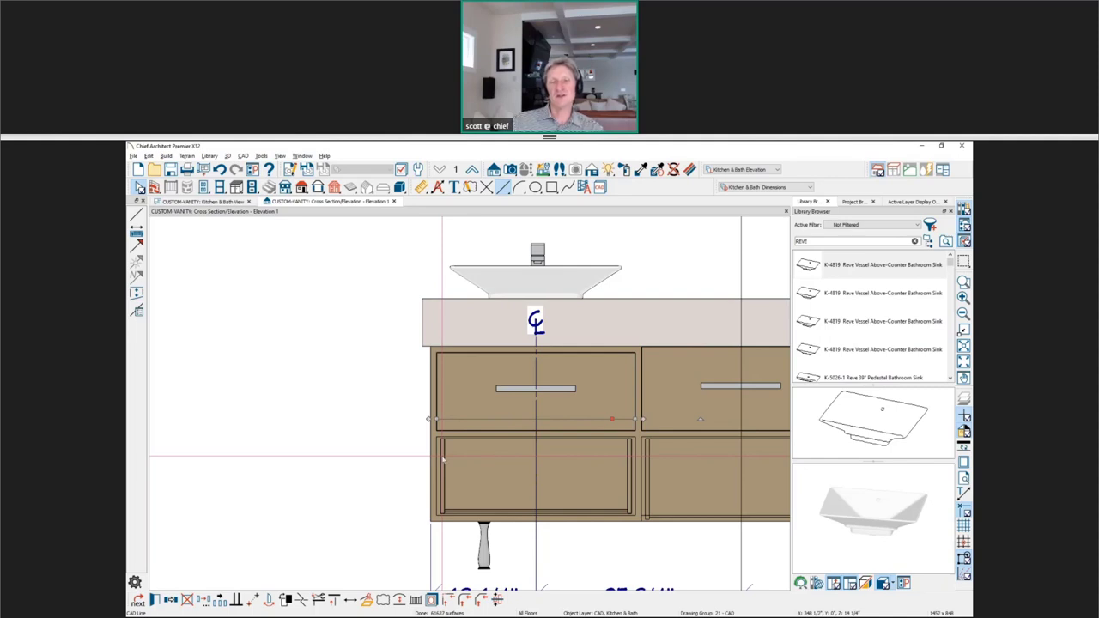
scroll(440, 453, "up", 1)
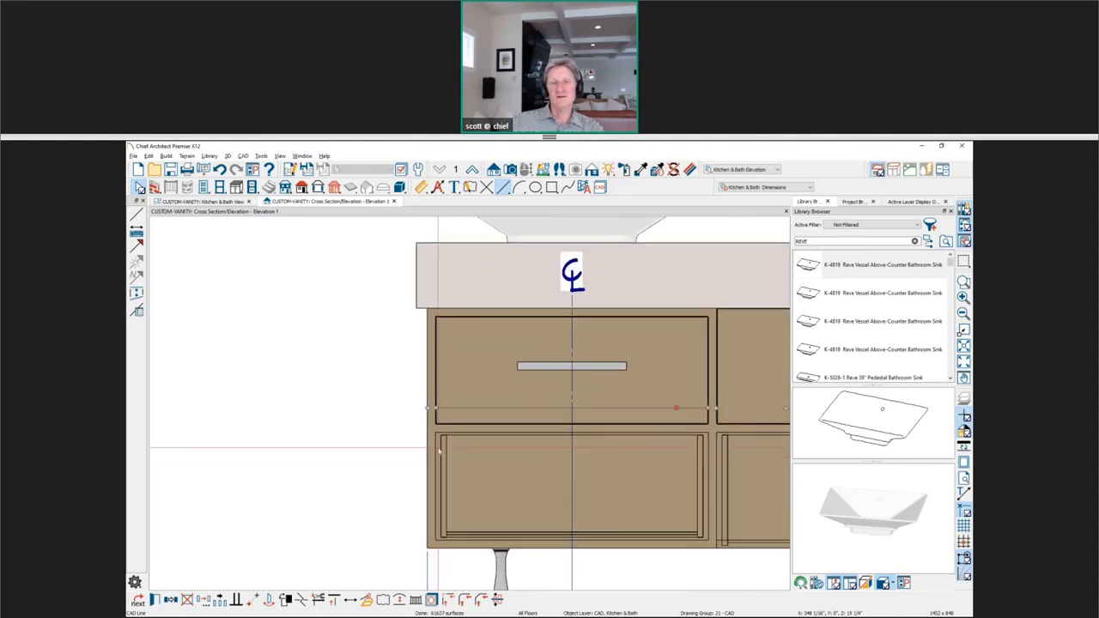
scroll(438, 452, "down", 3)
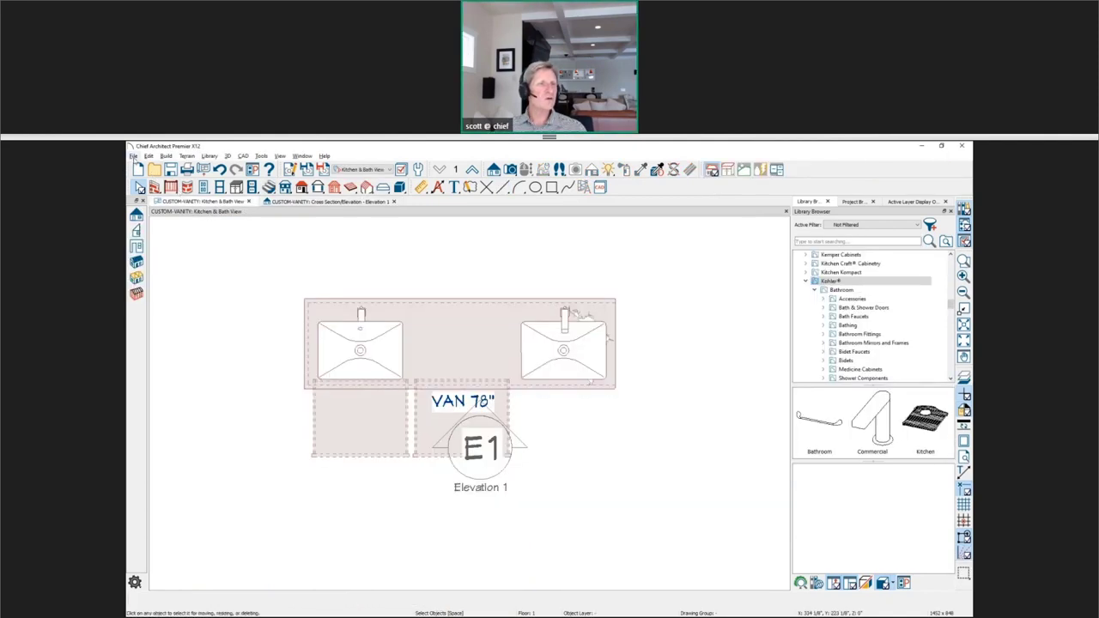
Open the recent plan MasterWing-Bachelor-View.plan and create a perspective floor overview of it.
left_click(133, 155)
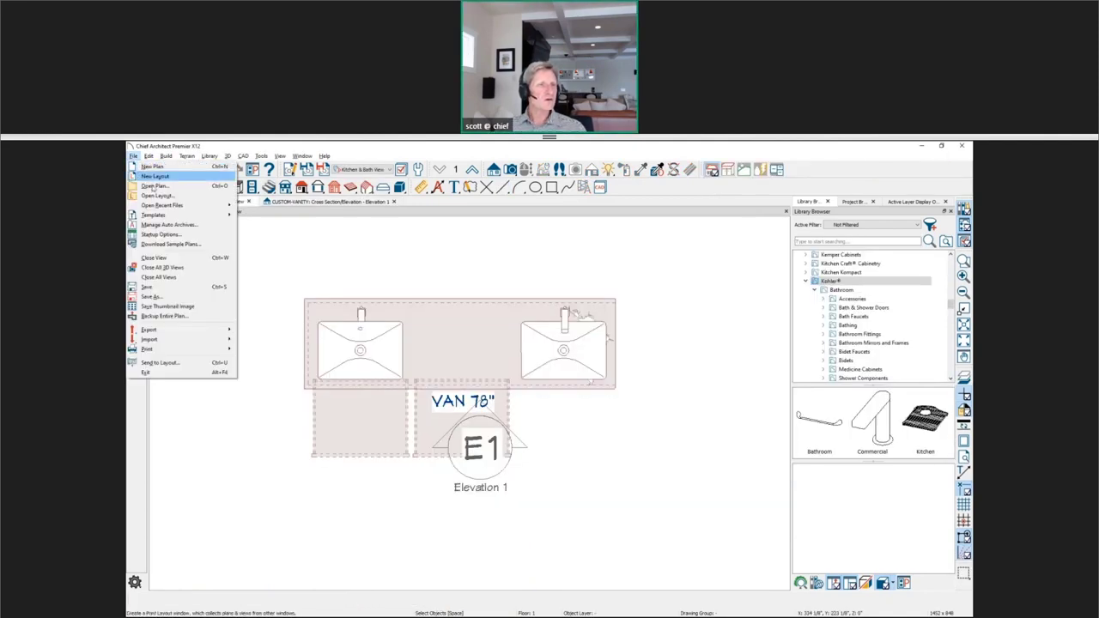
mouse_move(180, 206)
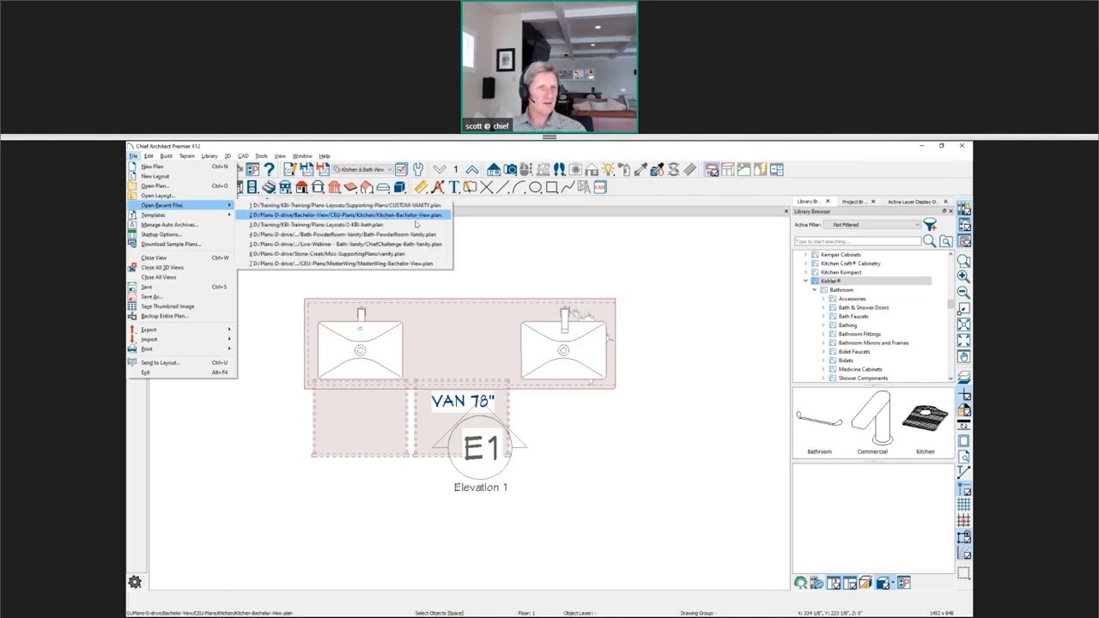
left_click(343, 263)
left_click(138, 248)
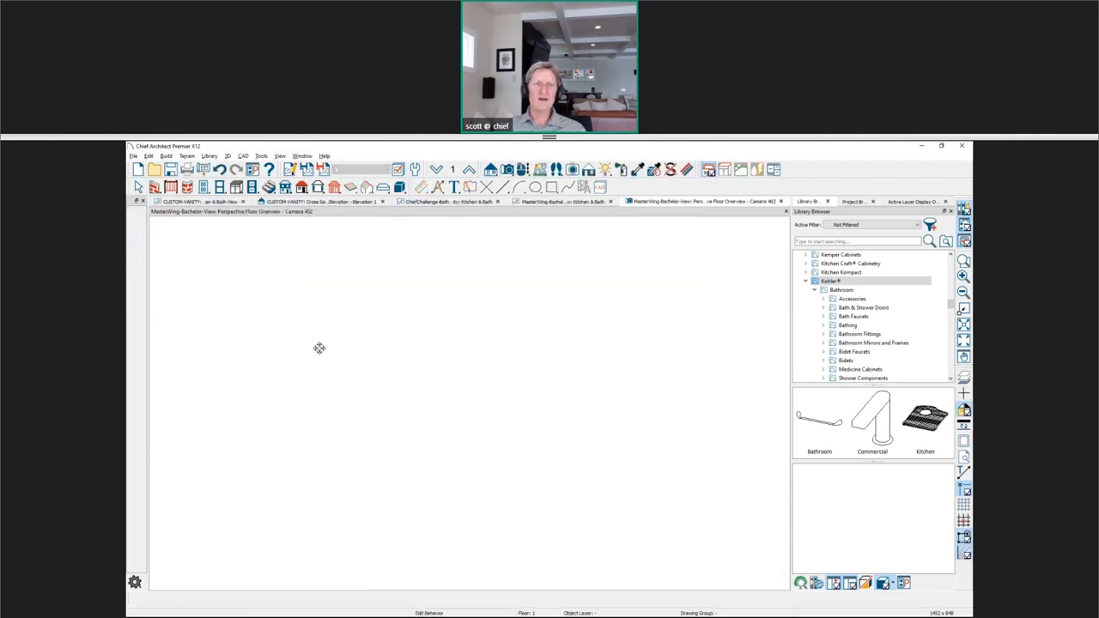
Turn off reflections for the perspective floor overview camera, with the bathroom's double-sink vanity and mirrors in view.
left_click_drag(309, 349, 446, 376)
scroll(365, 411, "up", 5)
scroll(455, 393, "up", 6)
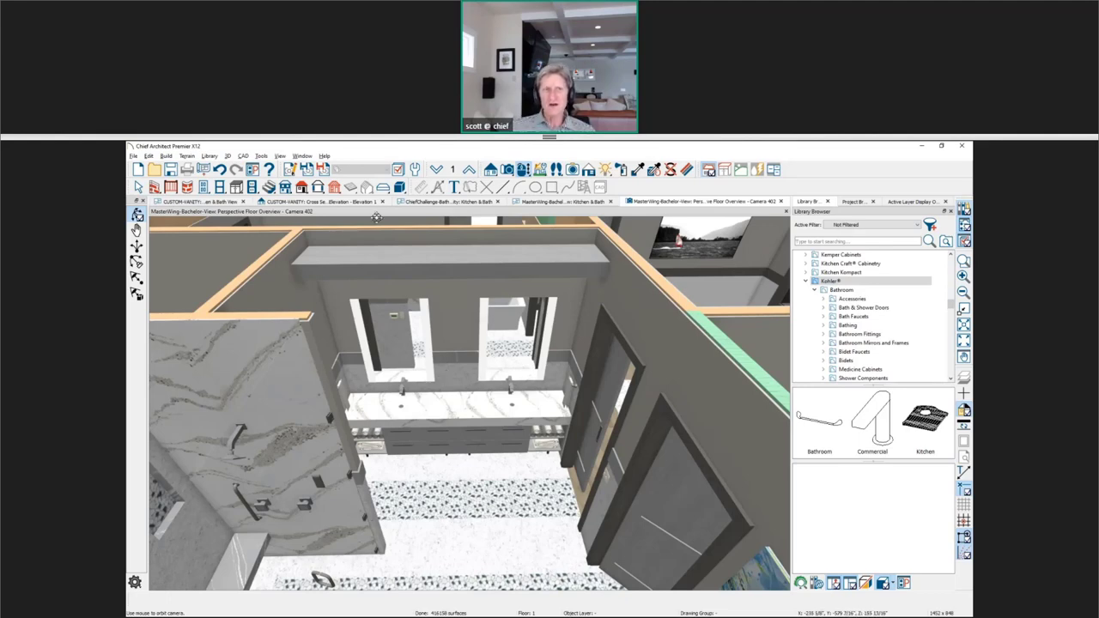
left_click(291, 169)
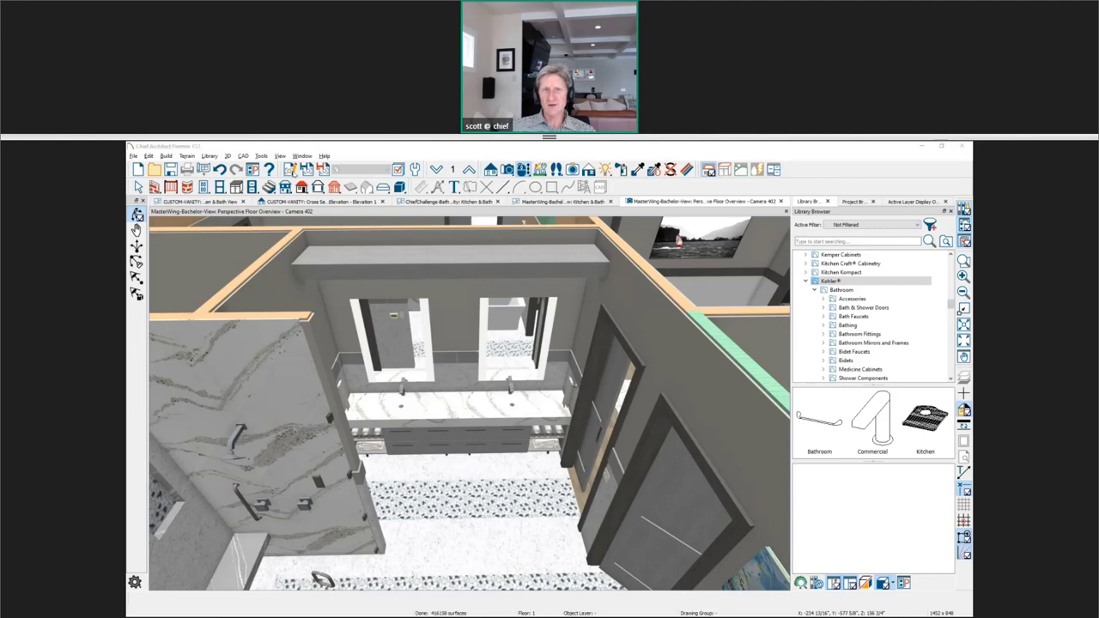
left_click(321, 262)
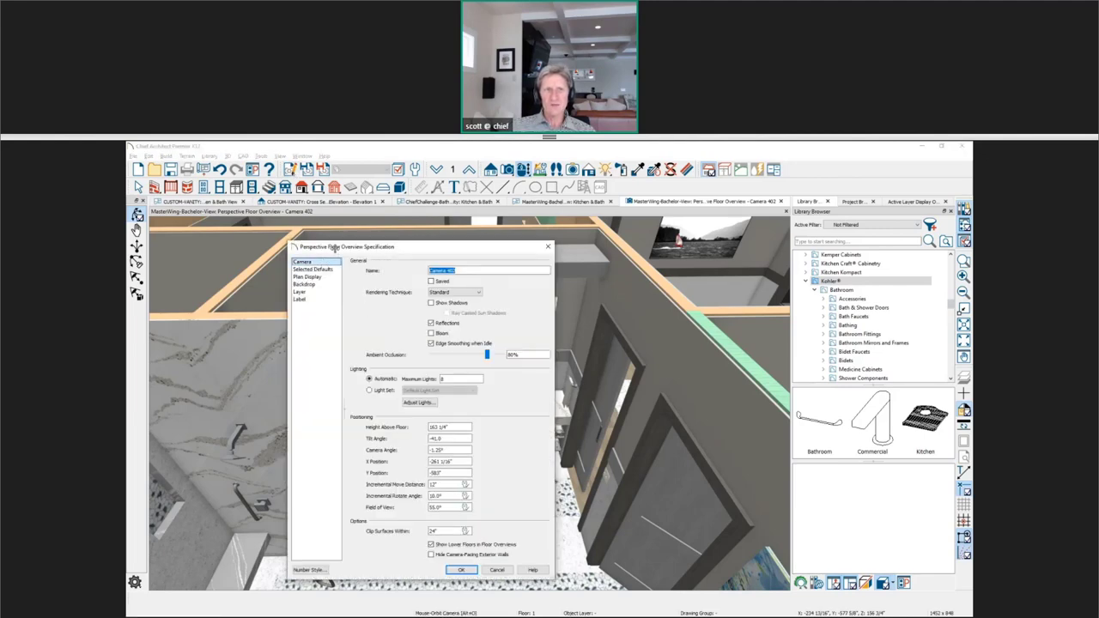
left_click(431, 324)
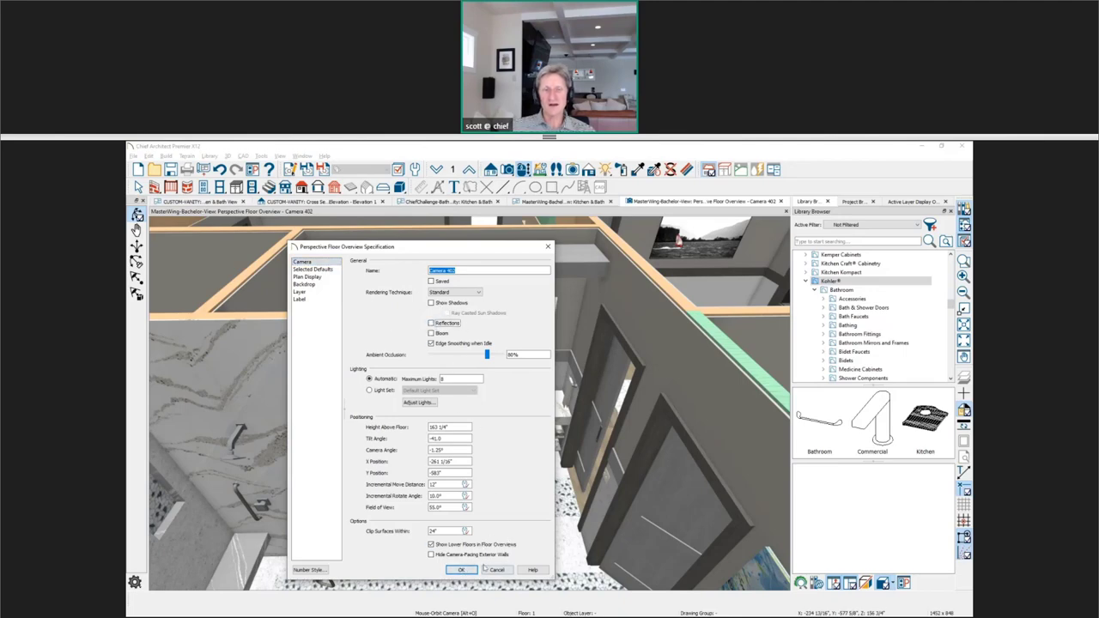
left_click(461, 570)
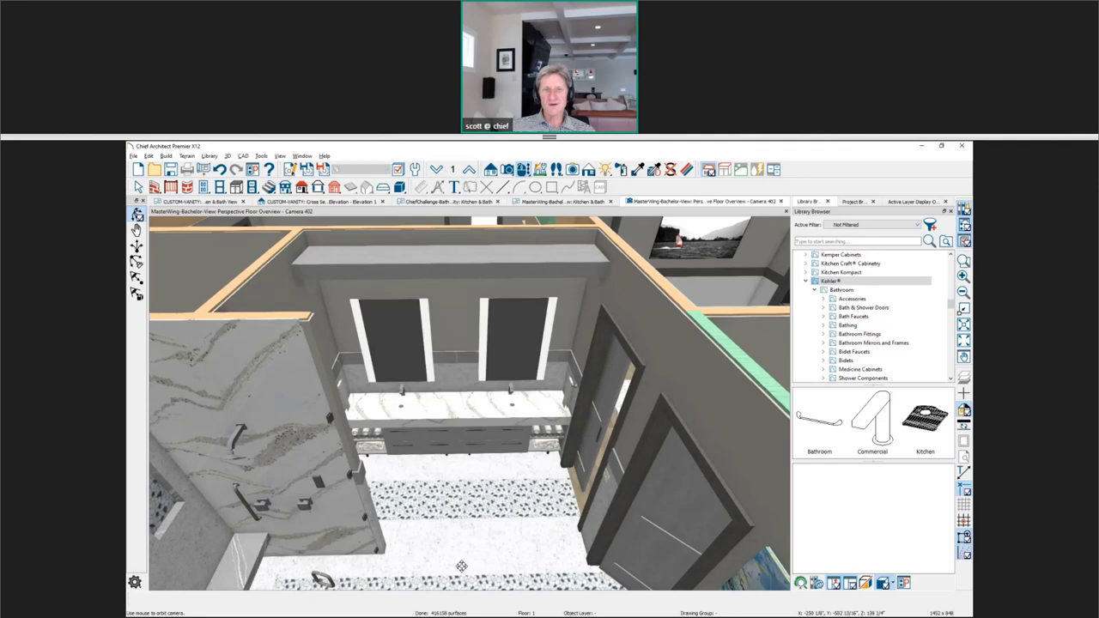
Turn reflections back on for the floor overview camera, and view the mirrors and vanity from a different angle.
scroll(480, 394, "up", 3)
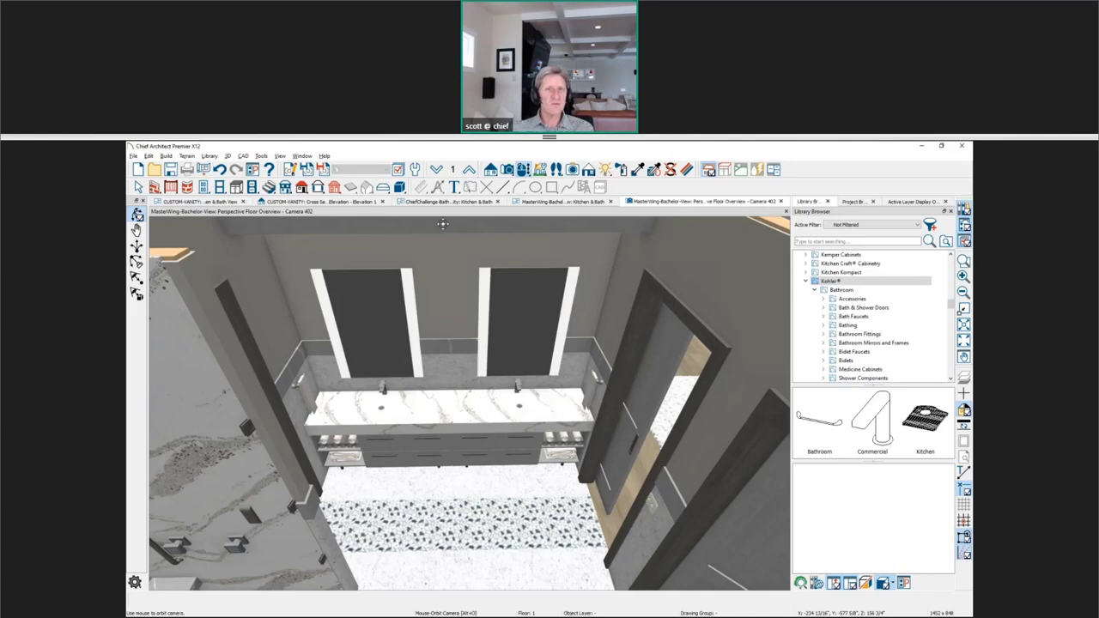
left_click(290, 169)
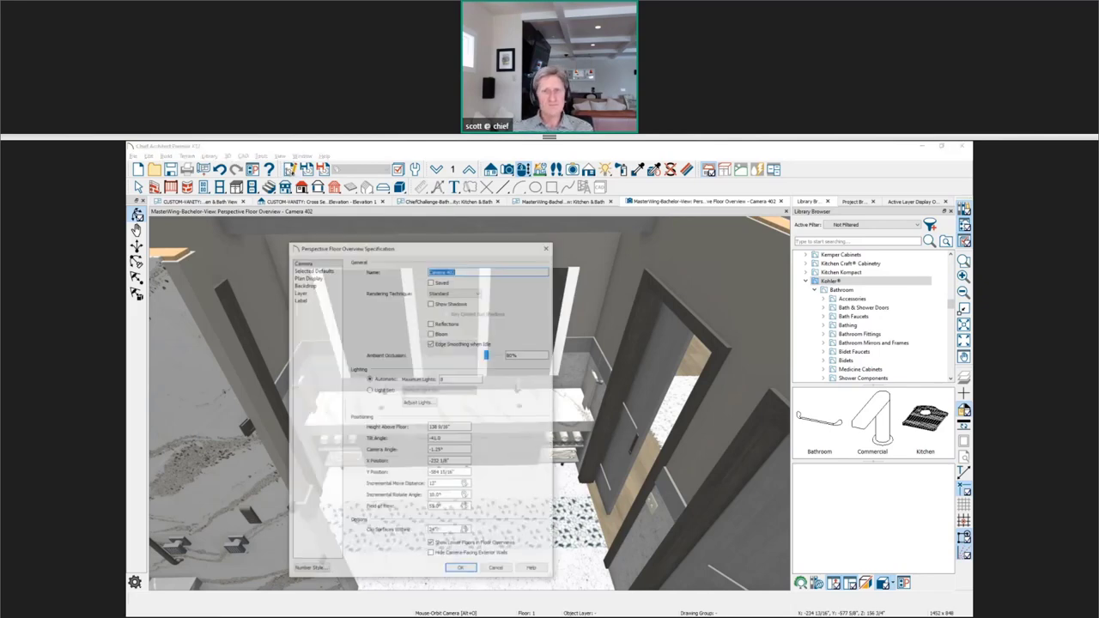
left_click(432, 323)
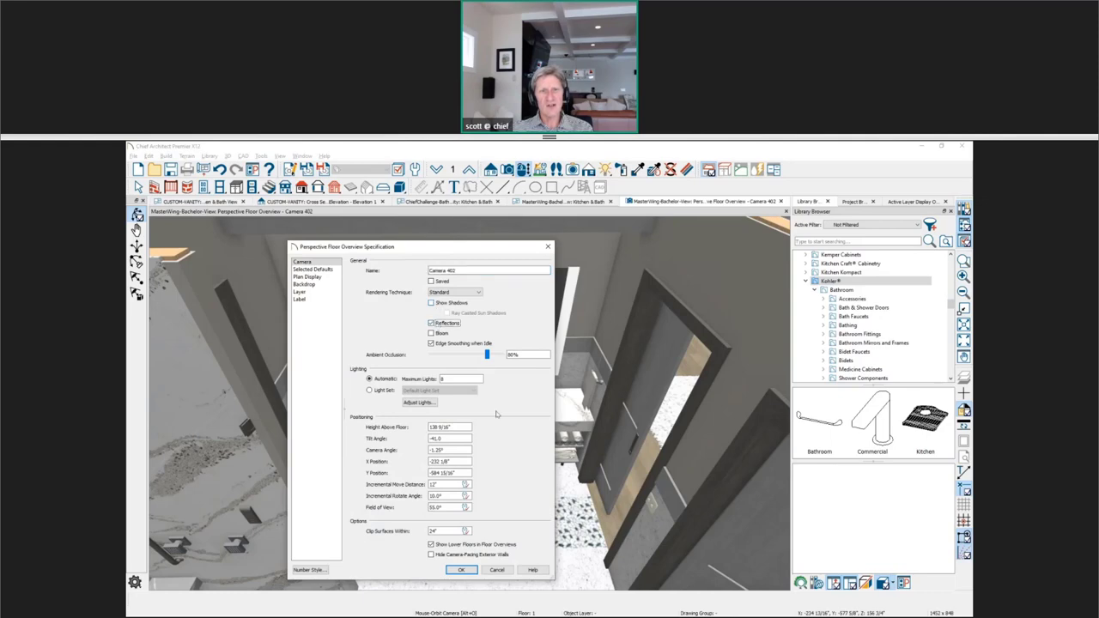
left_click(463, 570)
left_click_drag(471, 566, 485, 471)
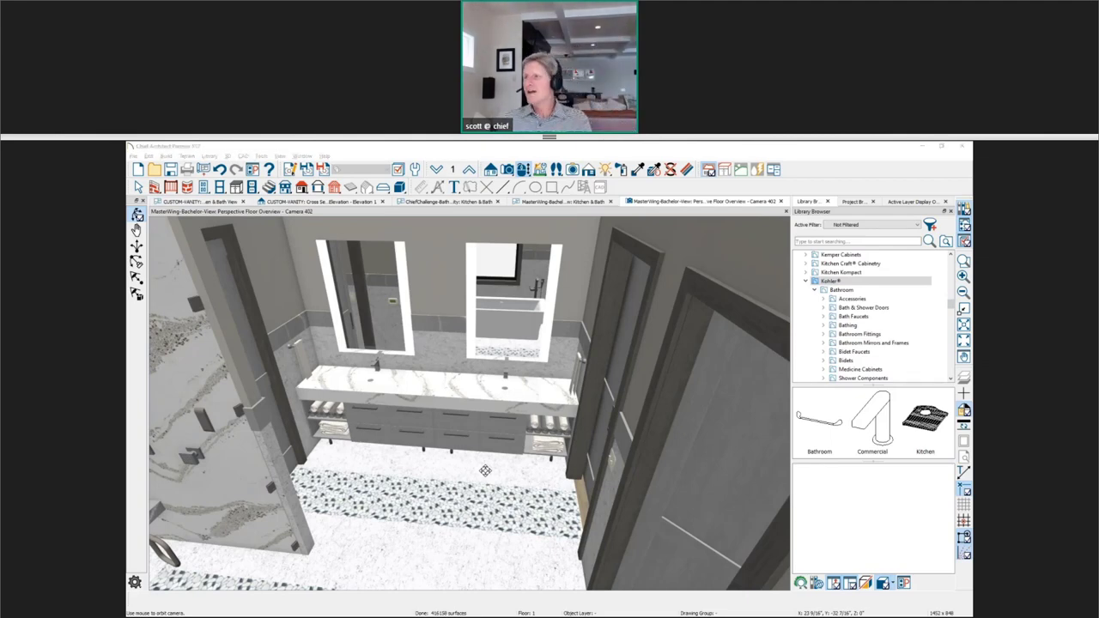
Switch to the Learning Resources image in Windows Photo Viewer.
key("alt+Tab")
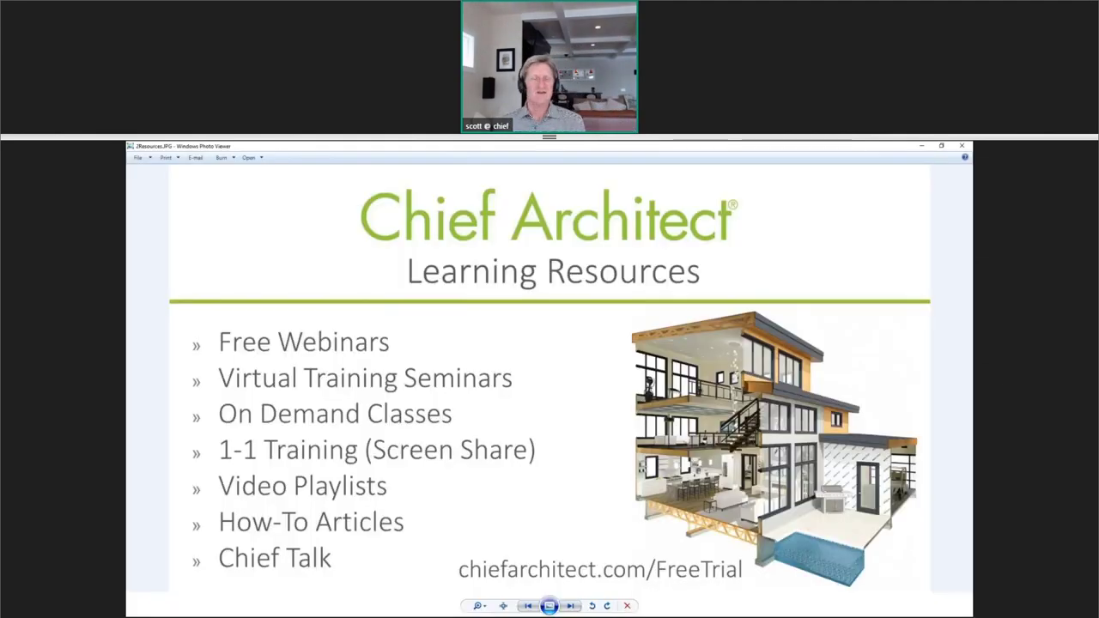